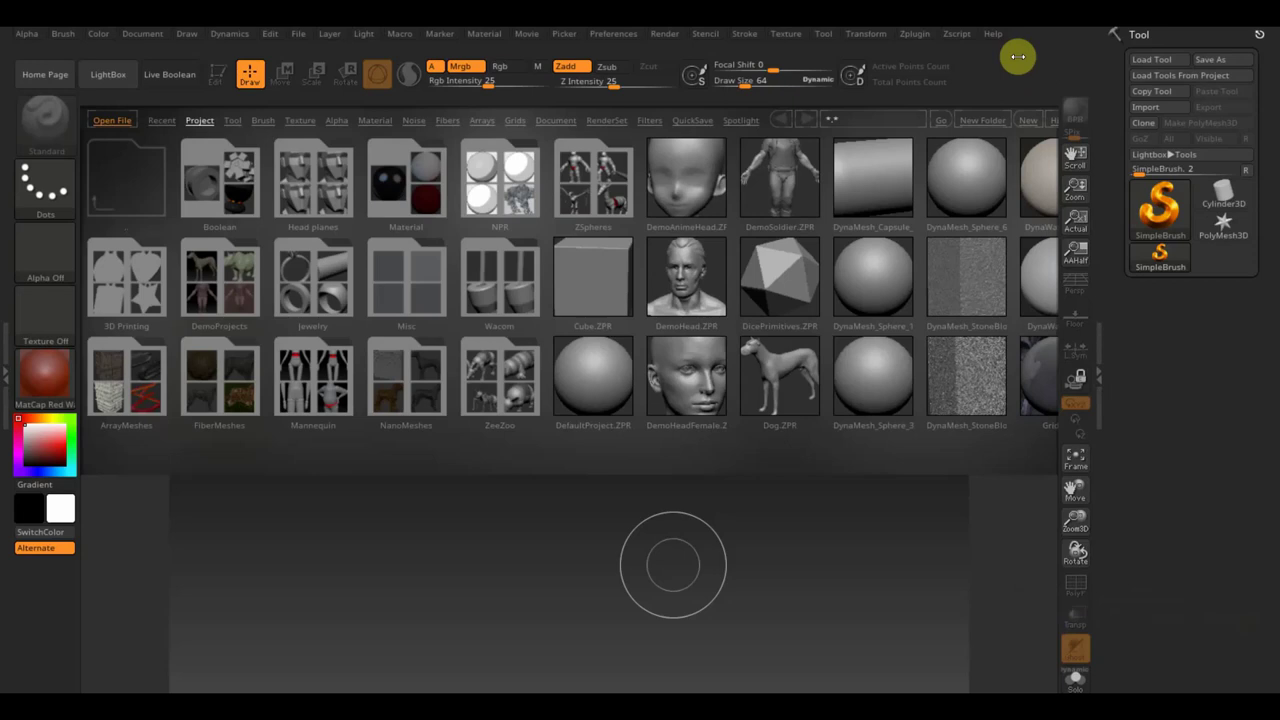
- Open the ZeeZoo folder and browse the Dobermann and Fly ZSpheres examples
left_click(503, 388)
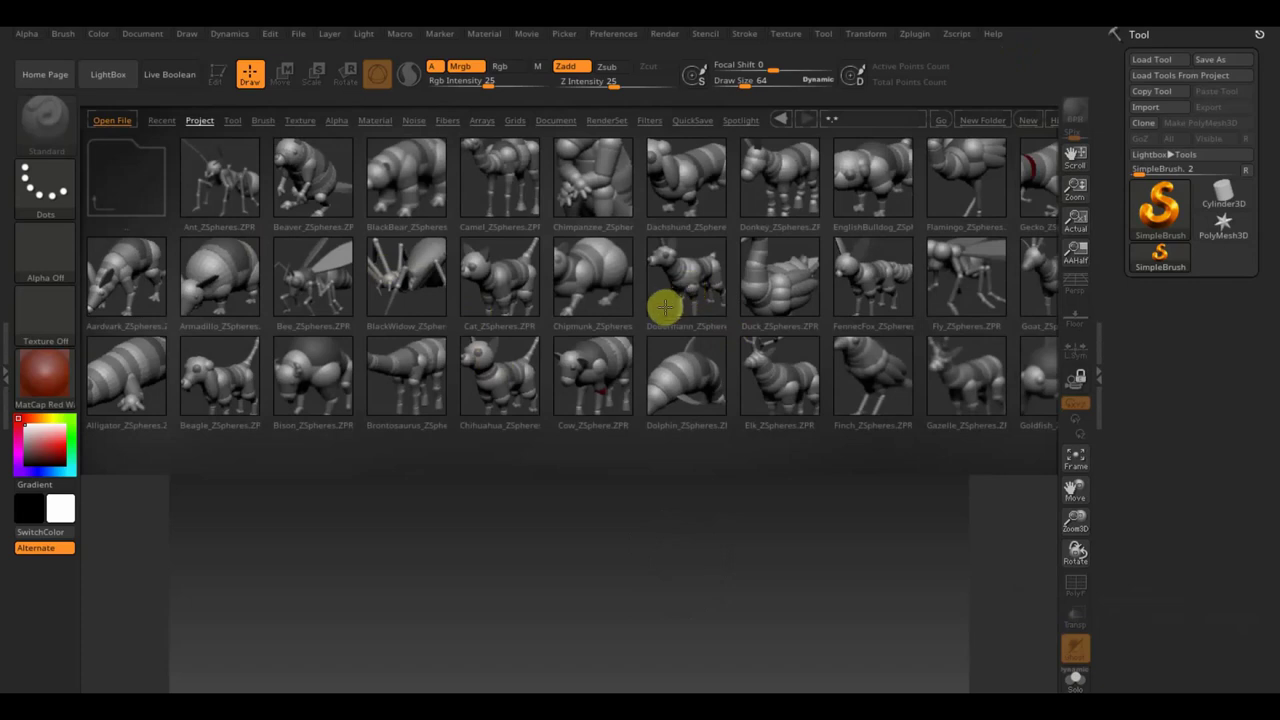
mouse_move(655, 292)
left_mouse_down()
mouse_move(523, 294)
mouse_move(747, 313)
left_mouse_up()
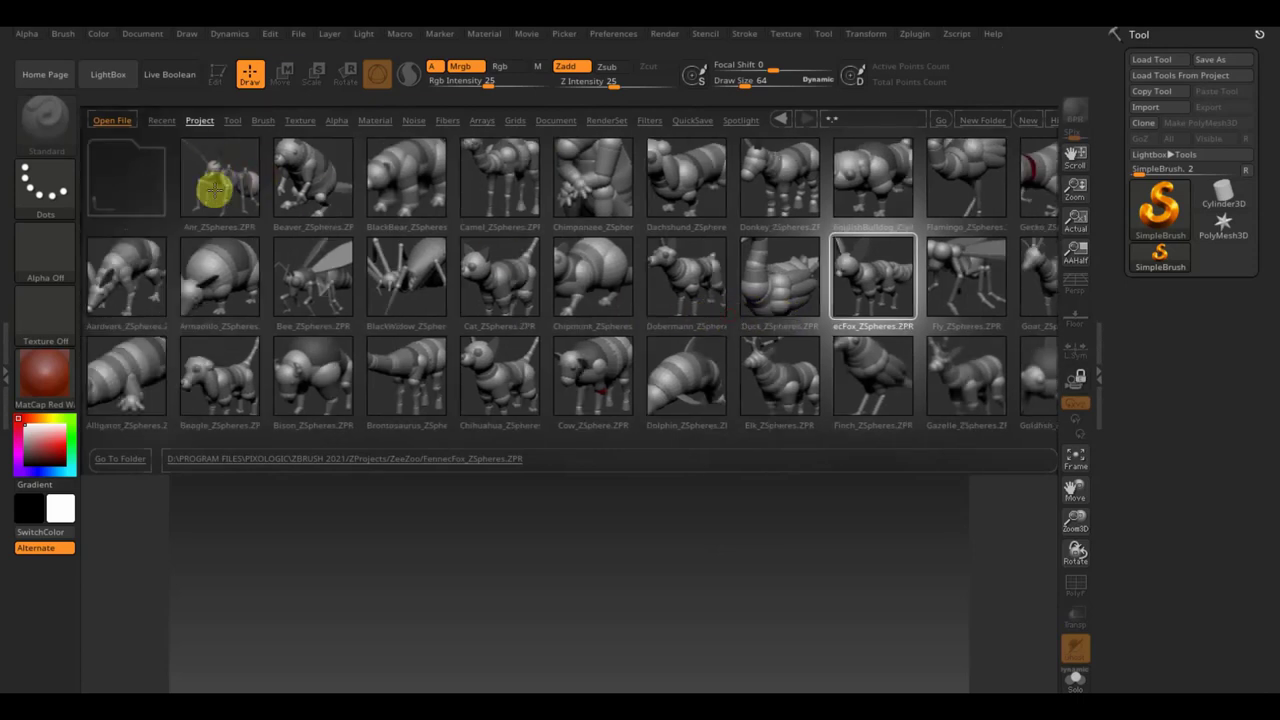
left_click_drag(594, 306, 305, 290)
mouse_move(749, 307)
left_mouse_down()
mouse_move(543, 306)
mouse_move(750, 305)
mouse_move(677, 306)
mouse_move(623, 334)
mouse_move(582, 328)
left_mouse_up()
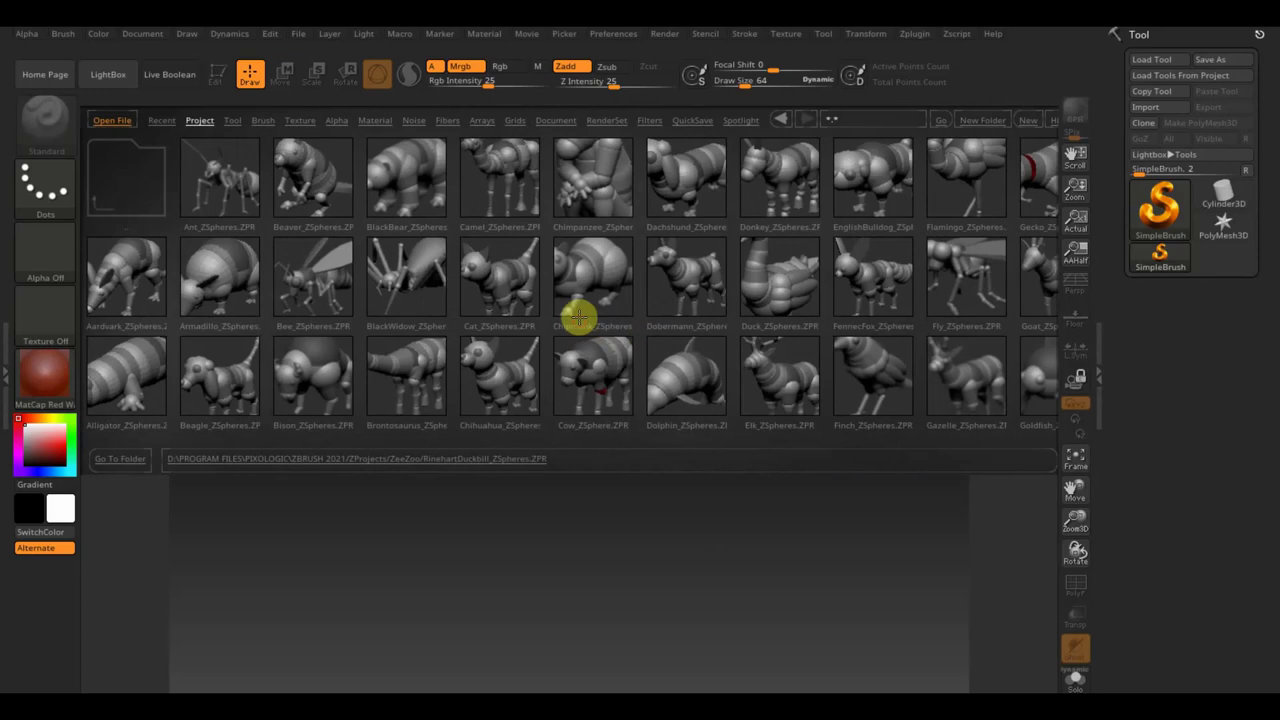
left_click(680, 310)
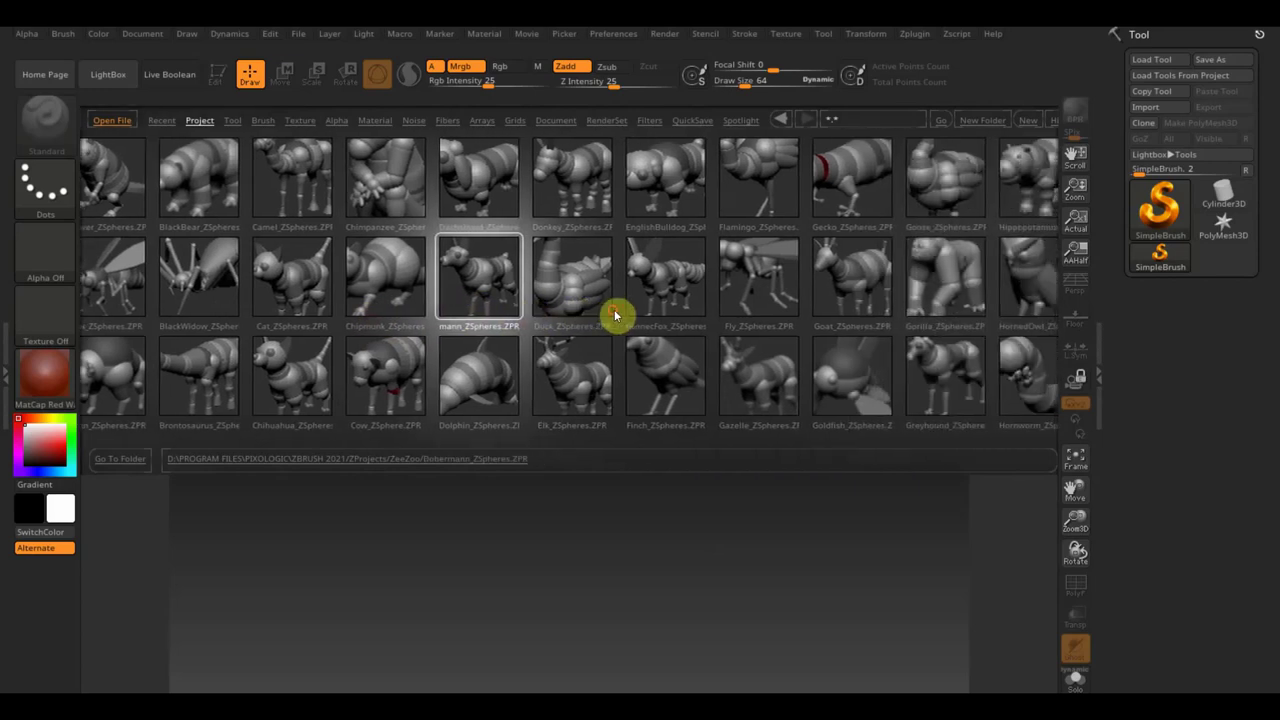
left_click(716, 309)
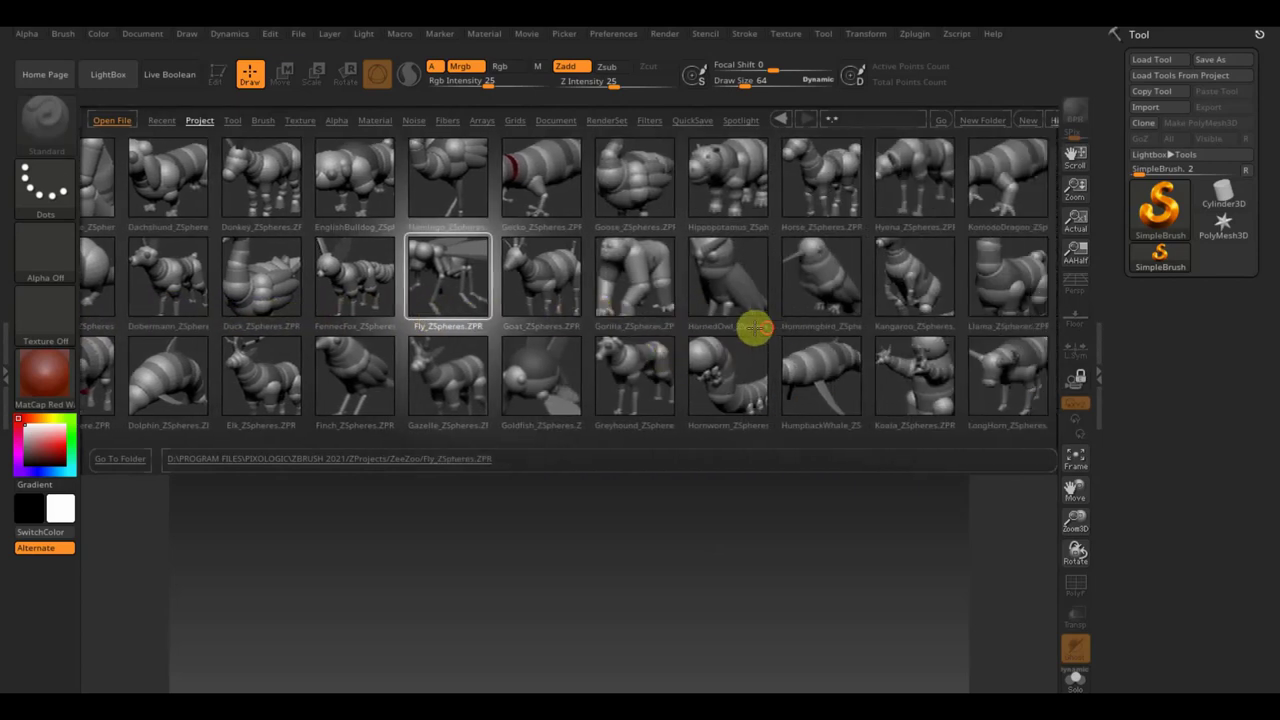
- Scroll further through the ZeeZoo thumbnails and load Wolf_ZSpheres.ZPR
left_click_drag(755, 328, 691, 337)
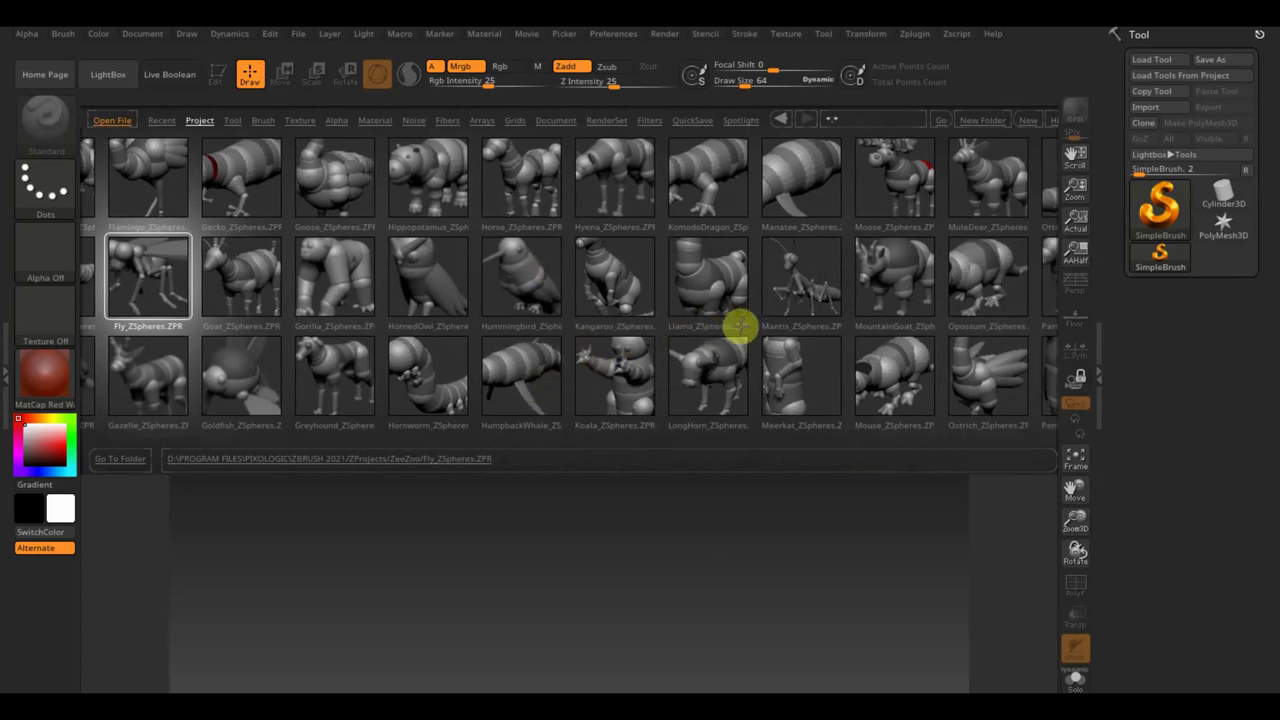
left_click_drag(738, 326, 663, 334)
left_click_drag(769, 328, 720, 337)
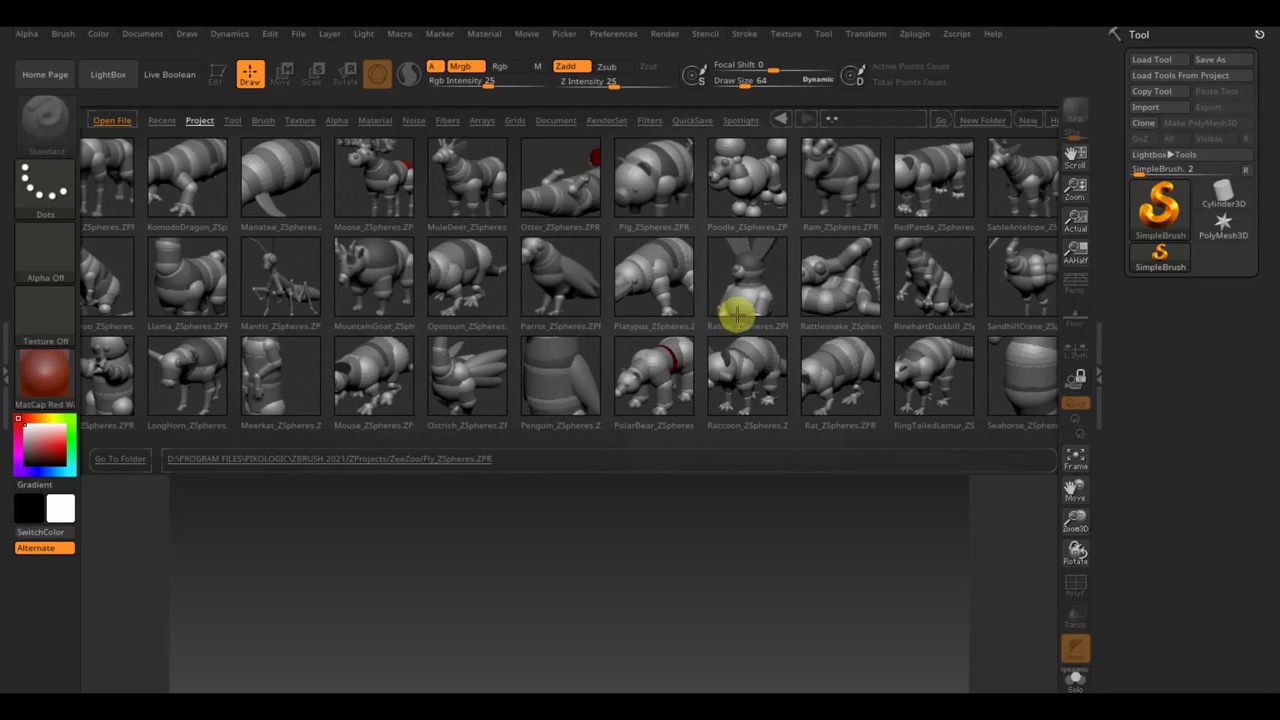
mouse_move(853, 328)
left_mouse_down()
mouse_move(826, 337)
mouse_move(775, 320)
left_mouse_up()
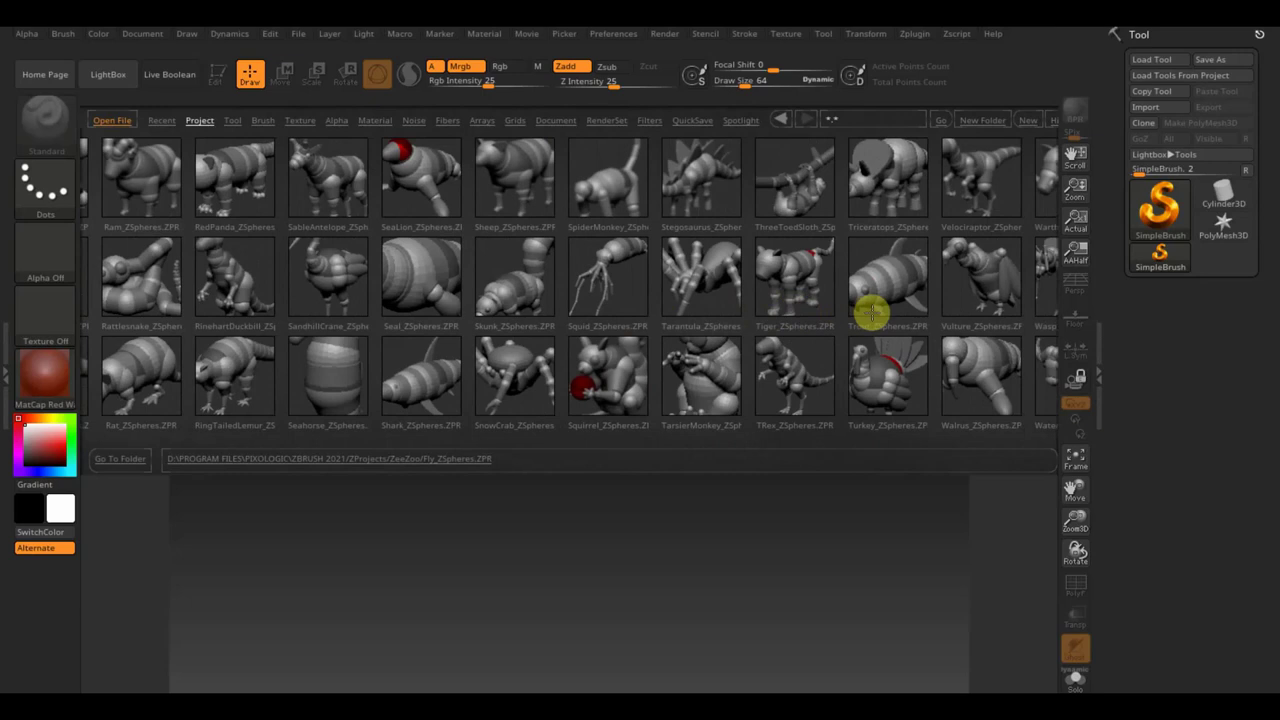
left_click_drag(872, 313, 731, 320)
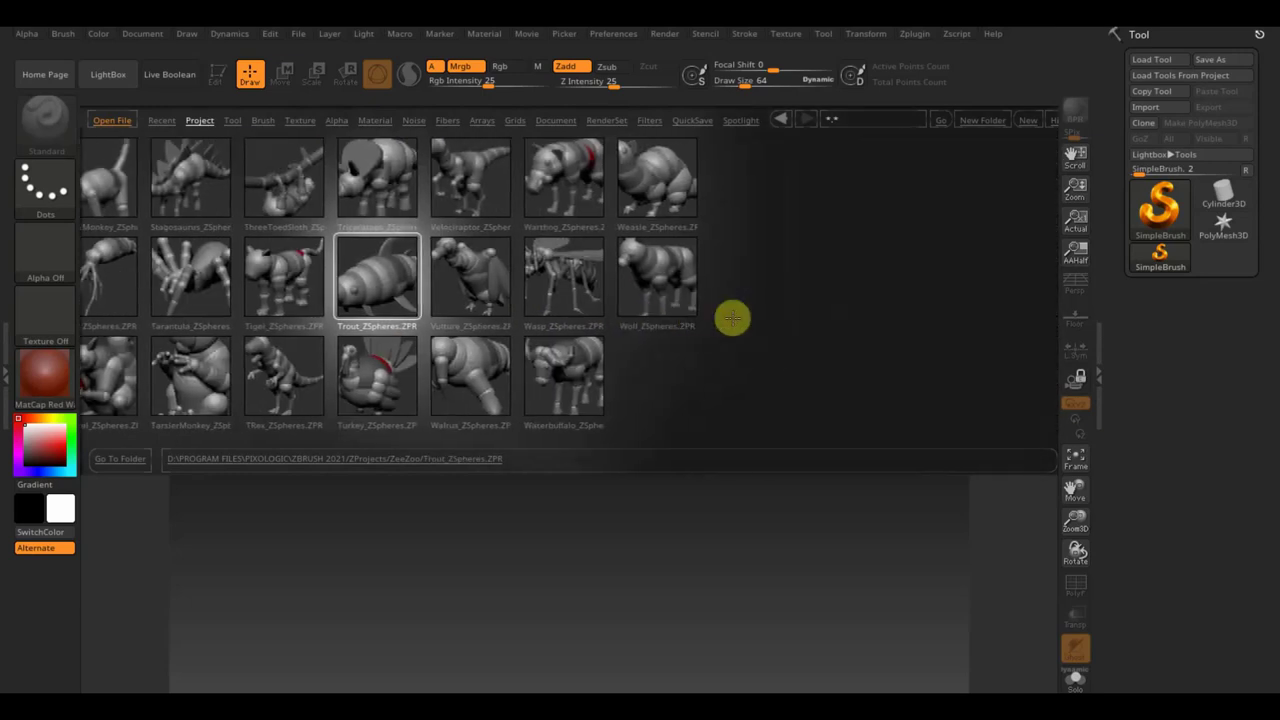
double_click(623, 280)
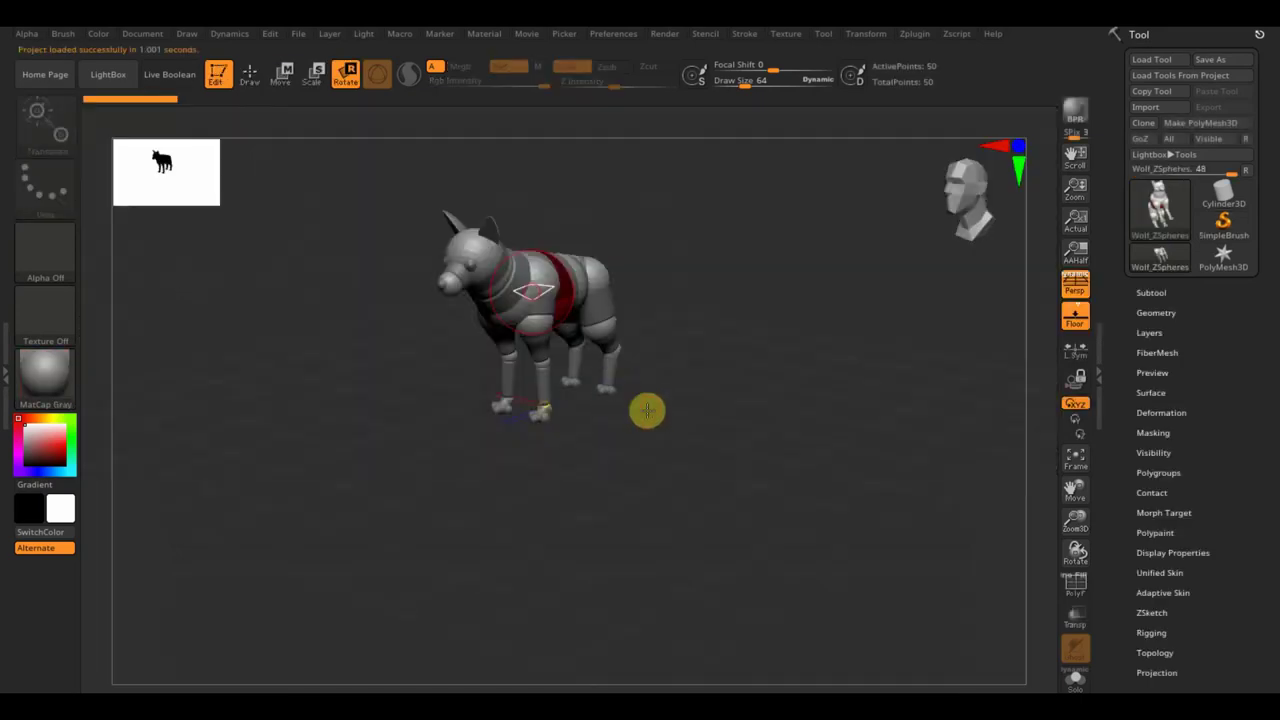
- Preview the wolf's polygon skin, then replace it with a Sphere3D primitive of 8,320 points
mouse_move(735, 421)
left_mouse_down()
mouse_move(682, 435)
mouse_move(720, 417)
mouse_move(749, 429)
left_mouse_up()
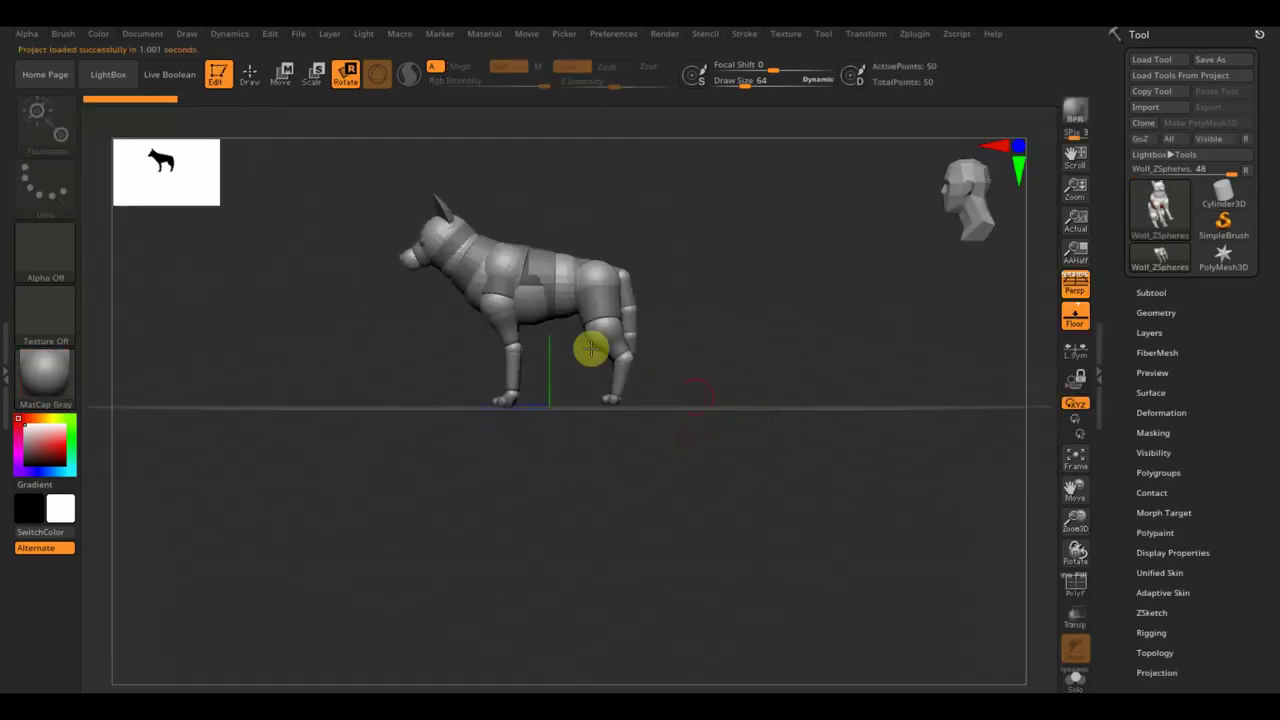
key("a")
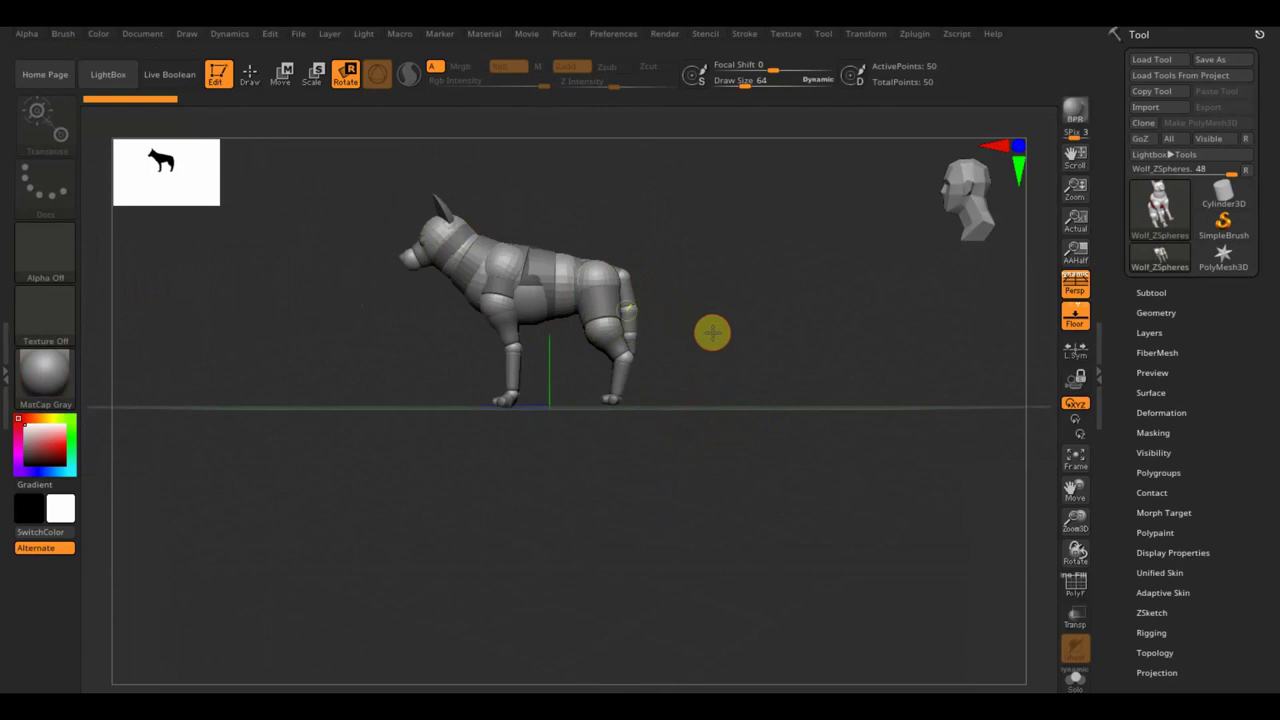
left_click(1158, 205)
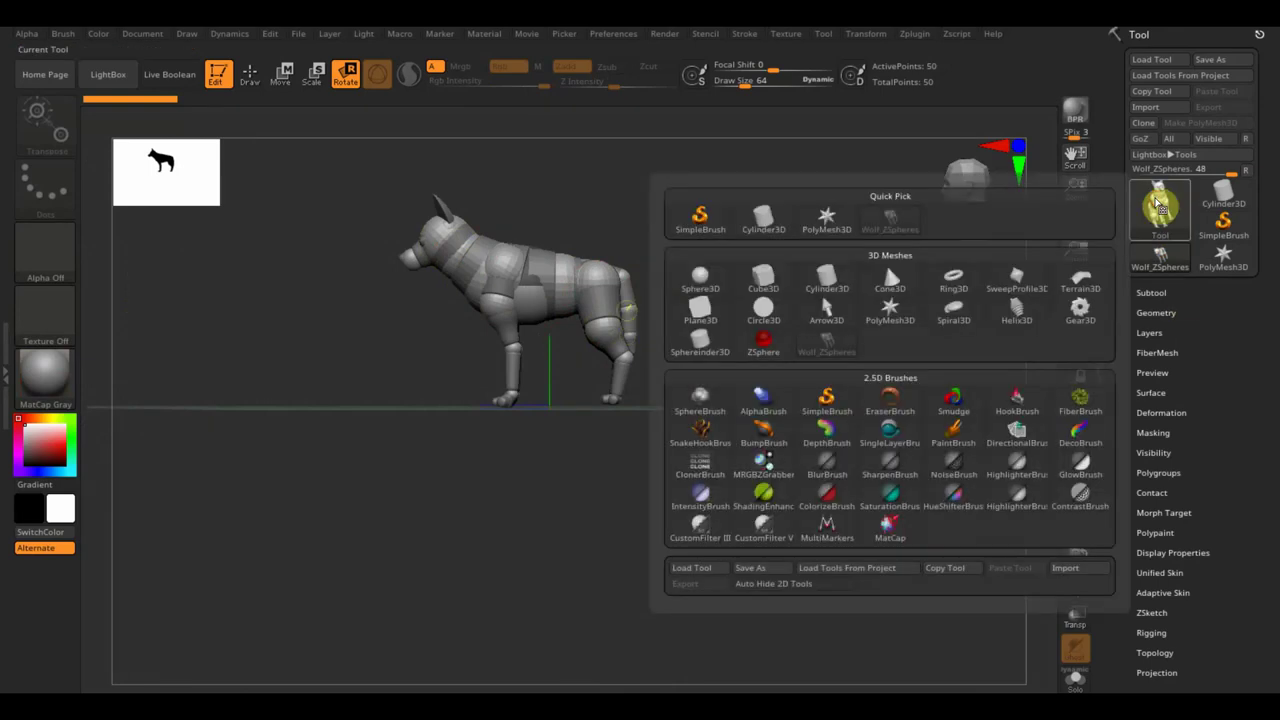
left_click(700, 279)
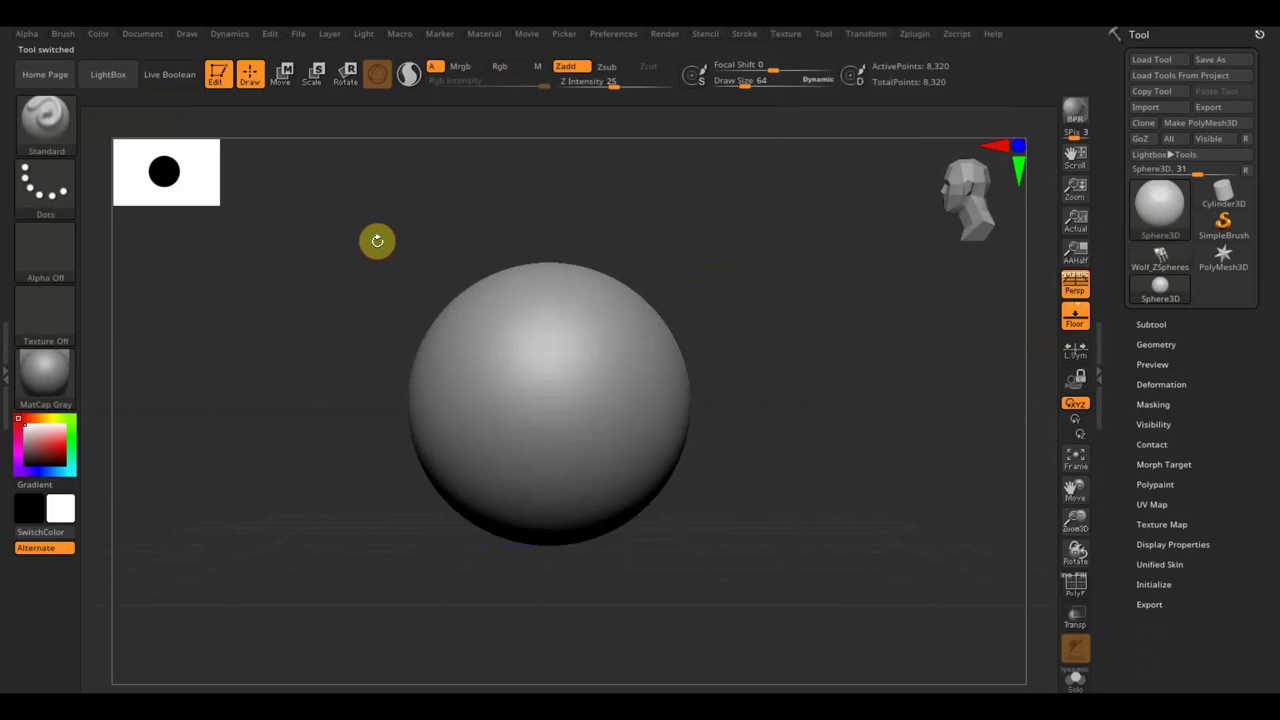
left_click(55, 120)
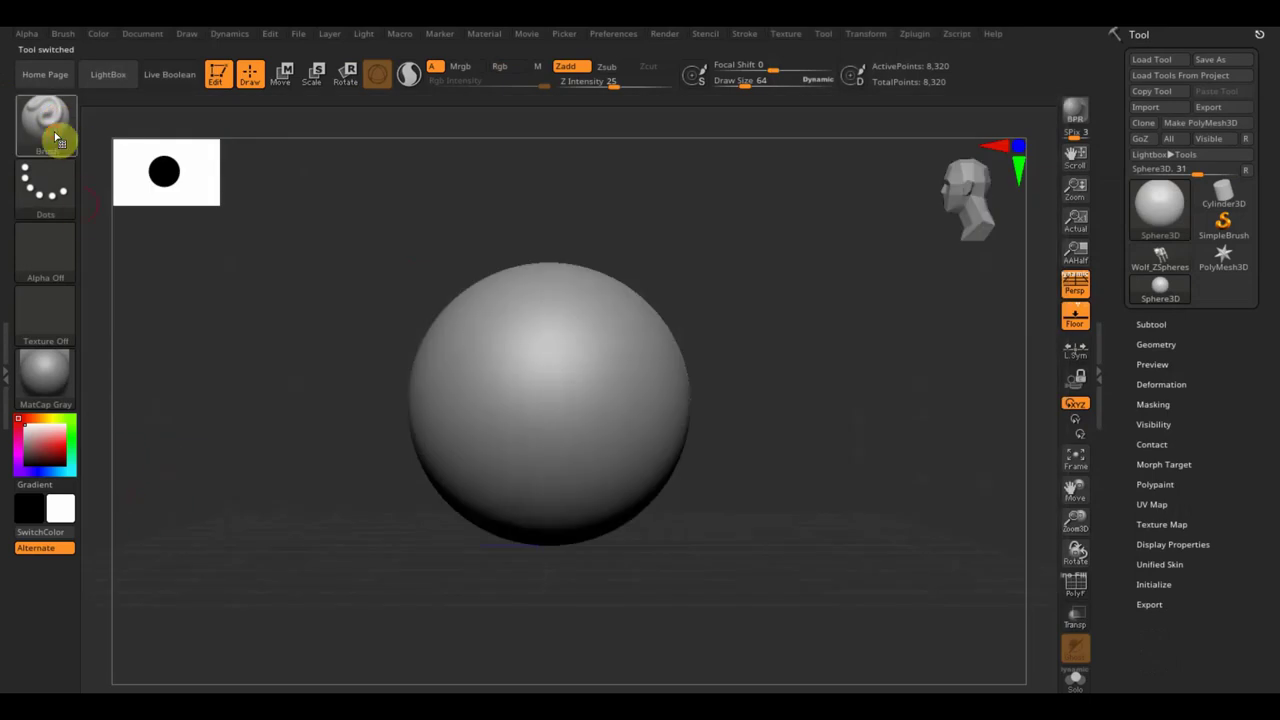
left_click(60, 137)
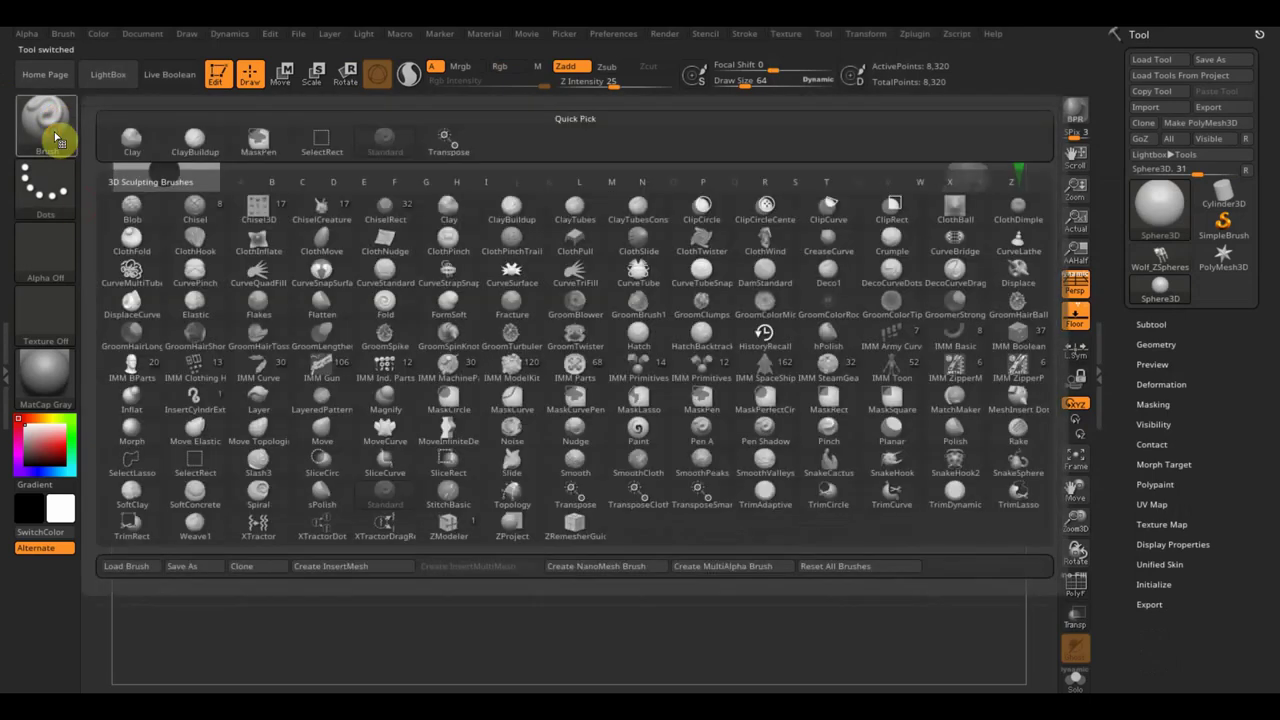
- Load the InsertMesh animal brush preset from D:\все для ЗБРАШ\еще кисти
left_click(145, 567)
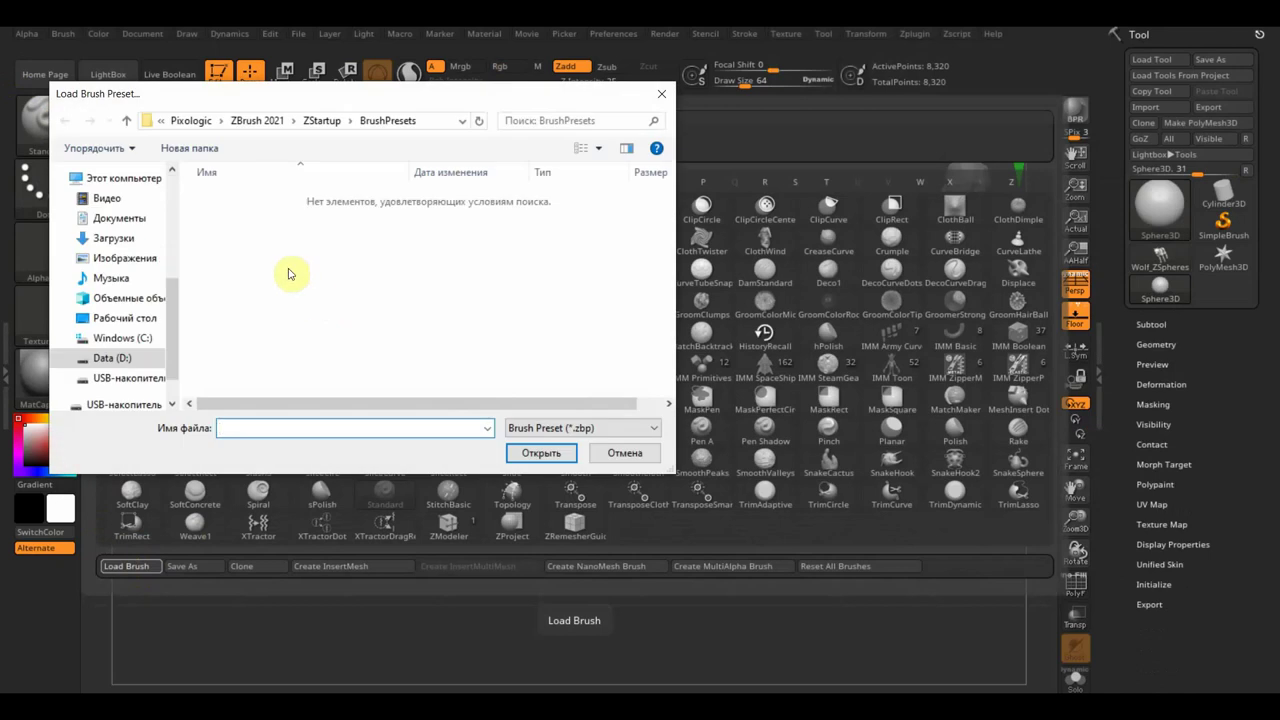
left_click(119, 381)
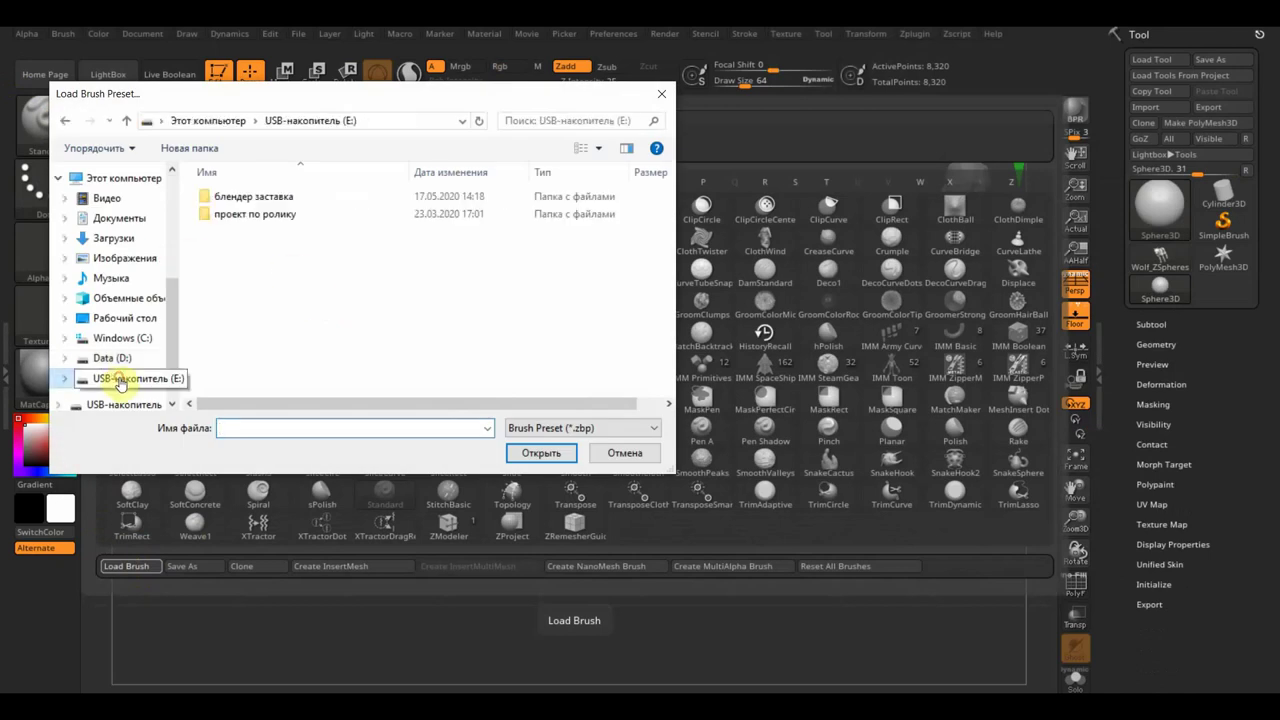
left_click(106, 358)
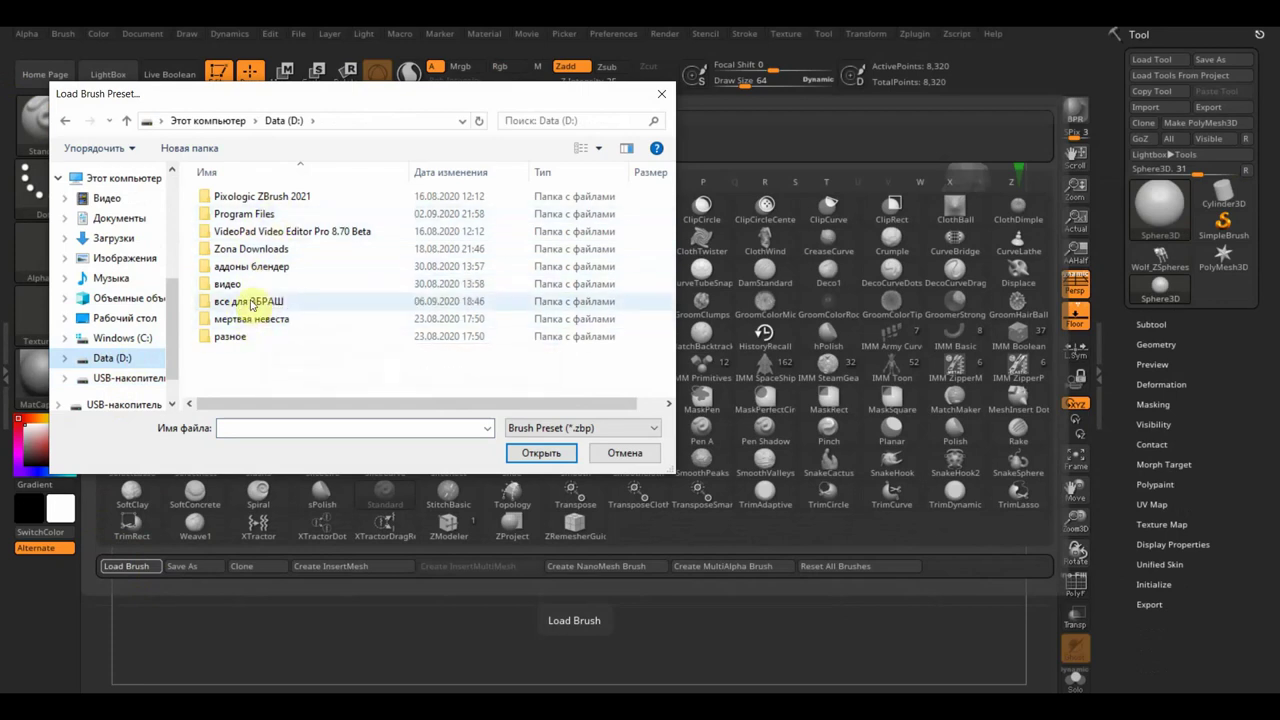
double_click(249, 301)
double_click(226, 250)
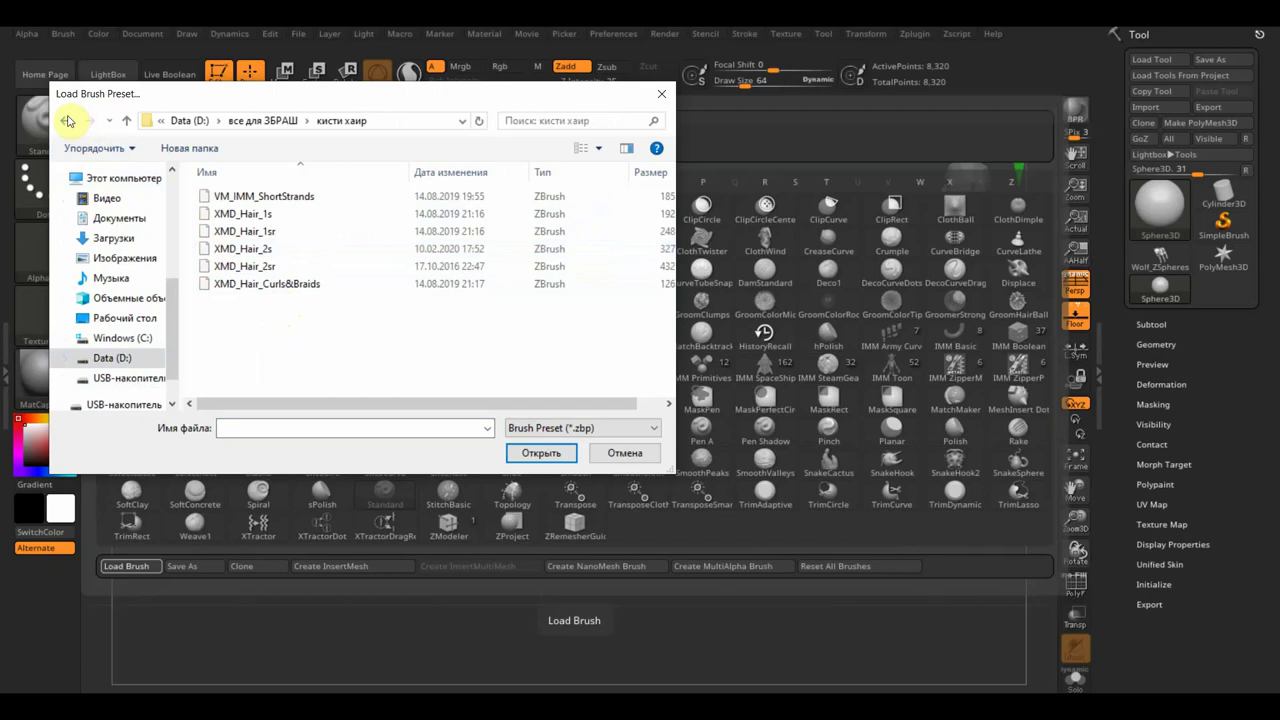
left_click(66, 120)
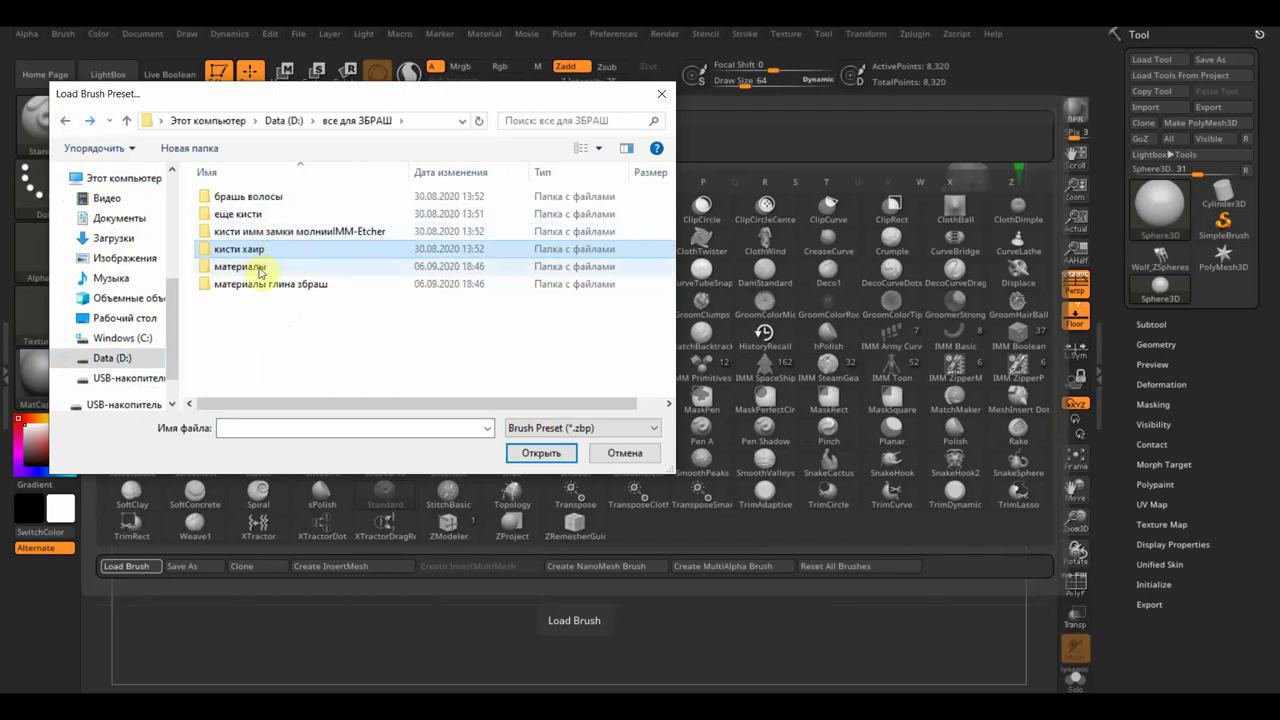
double_click(249, 212)
scroll(303, 311, "down", 2)
double_click(293, 303)
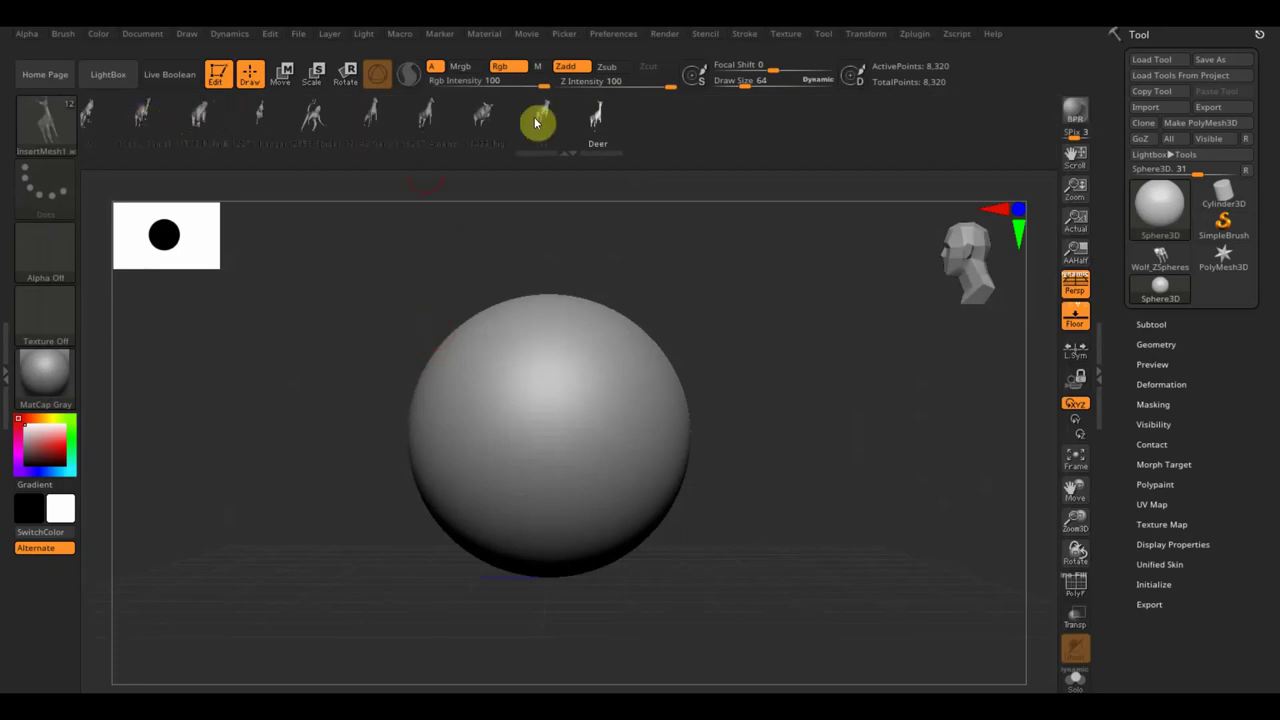
- Pick the horse mesh, make the sphere a PolyMesh3D, and drag the horse onto the canvas
left_click(428, 114)
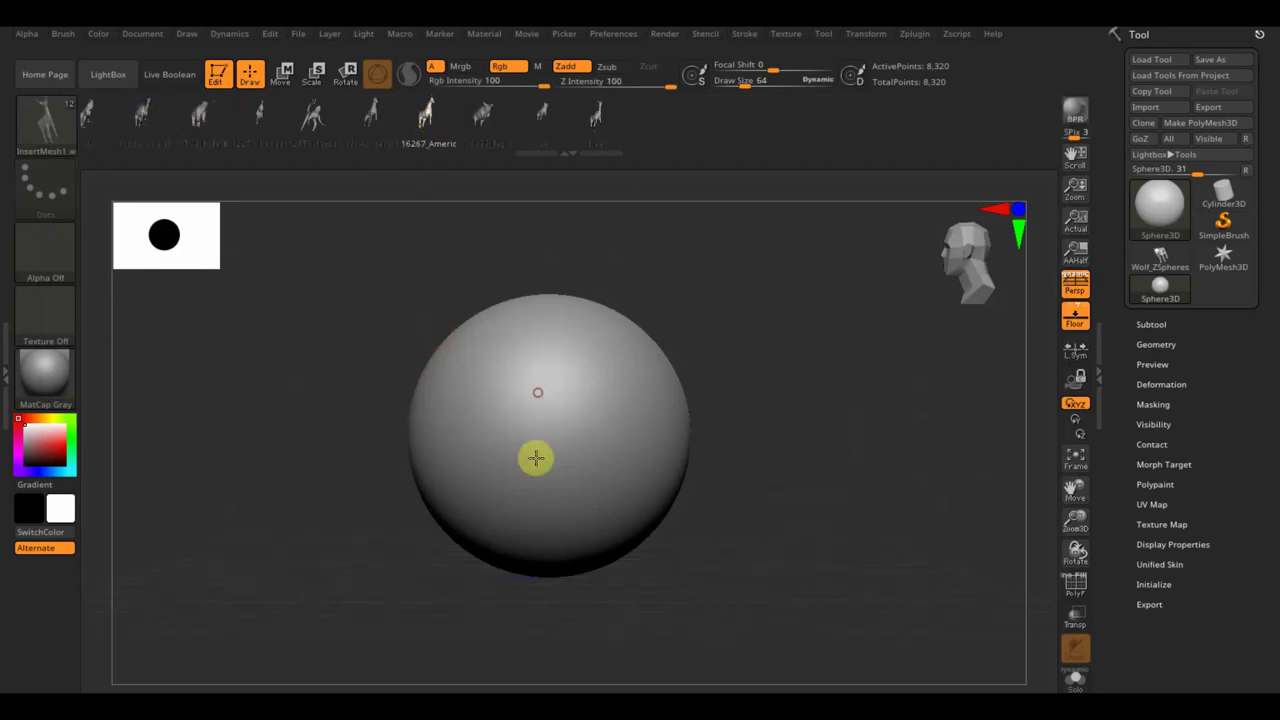
left_click(554, 375)
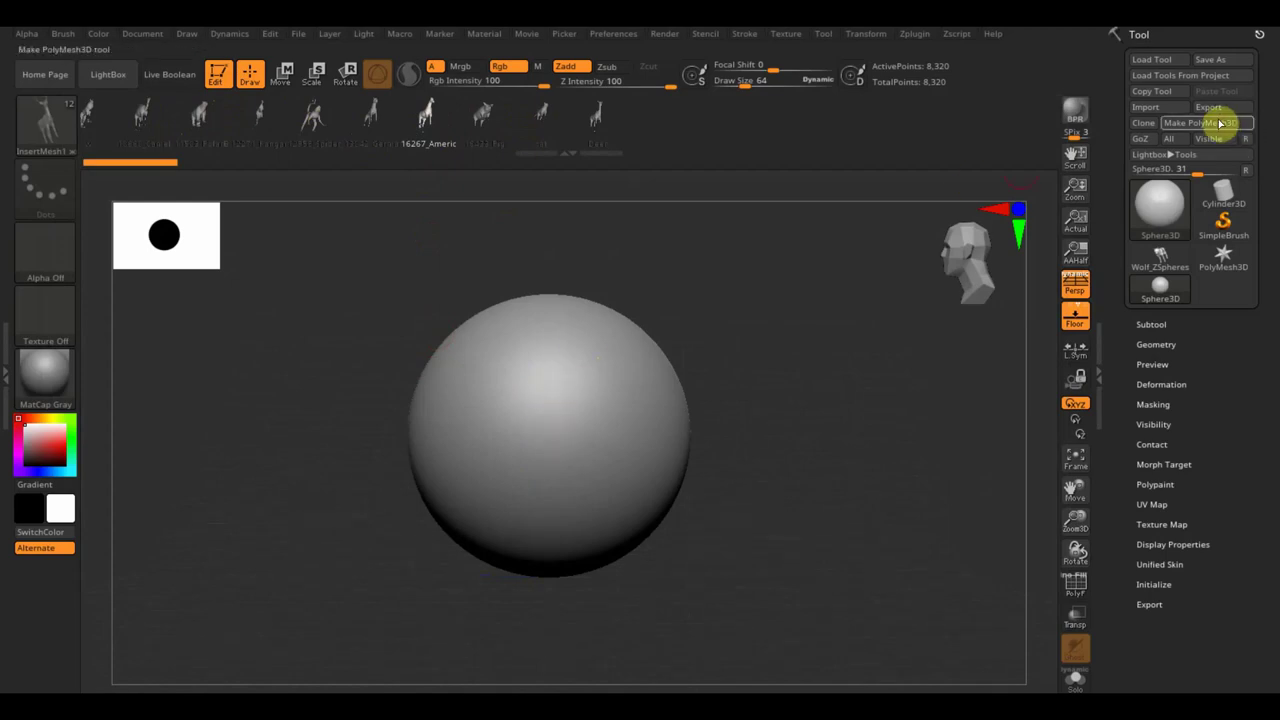
left_click(1222, 124)
left_click_drag(557, 397, 555, 490)
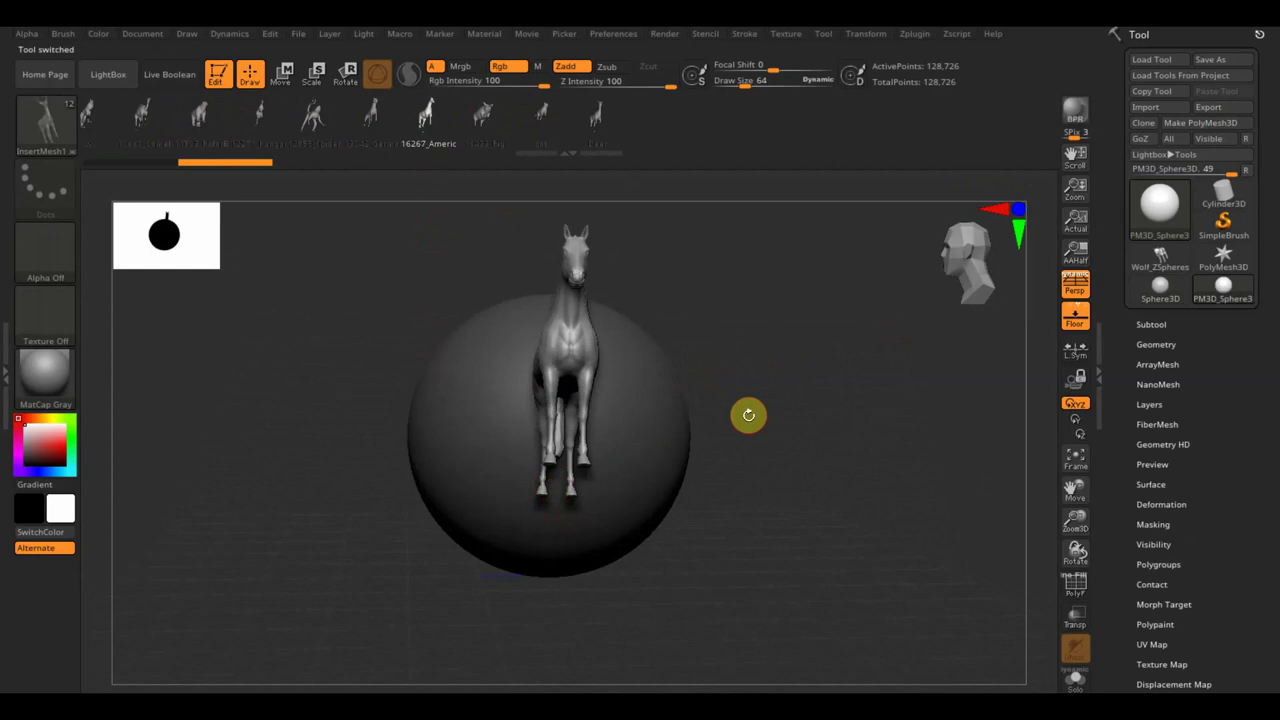
left_click_drag(748, 414, 826, 423)
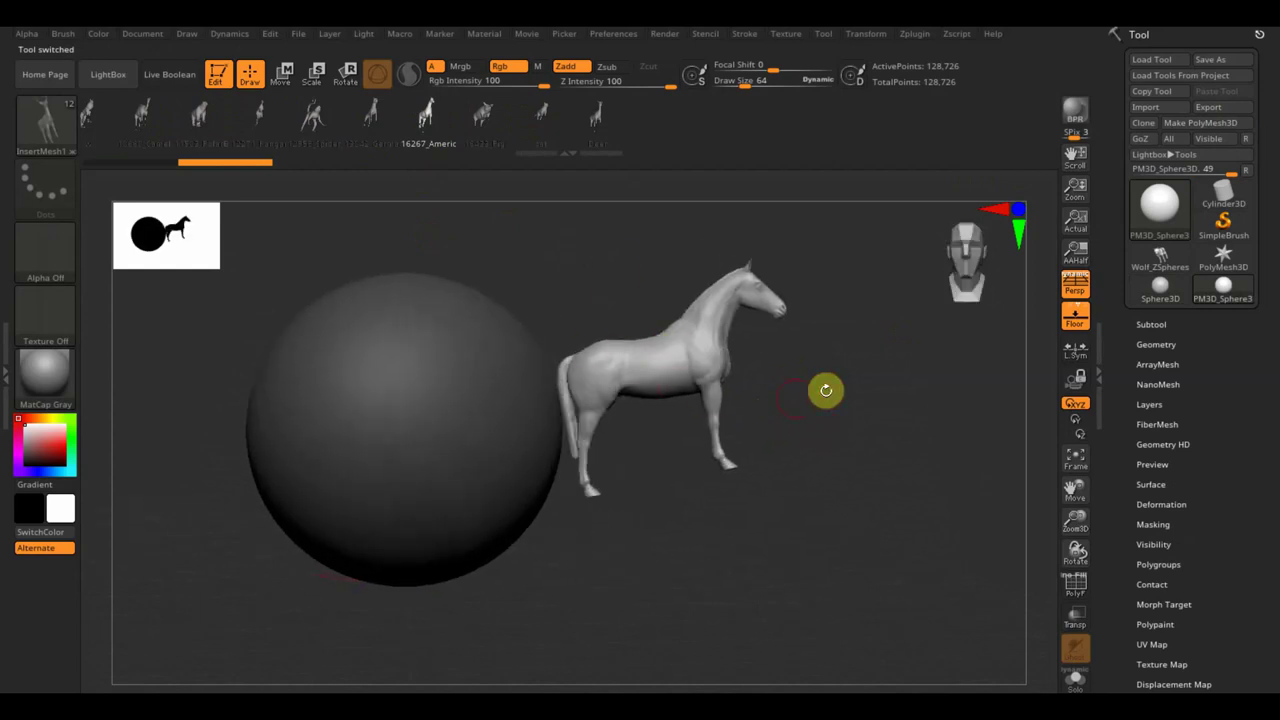
mouse_move(826, 400)
left_mouse_down()
mouse_move(851, 403)
mouse_move(660, 403)
mouse_move(836, 408)
left_mouse_up()
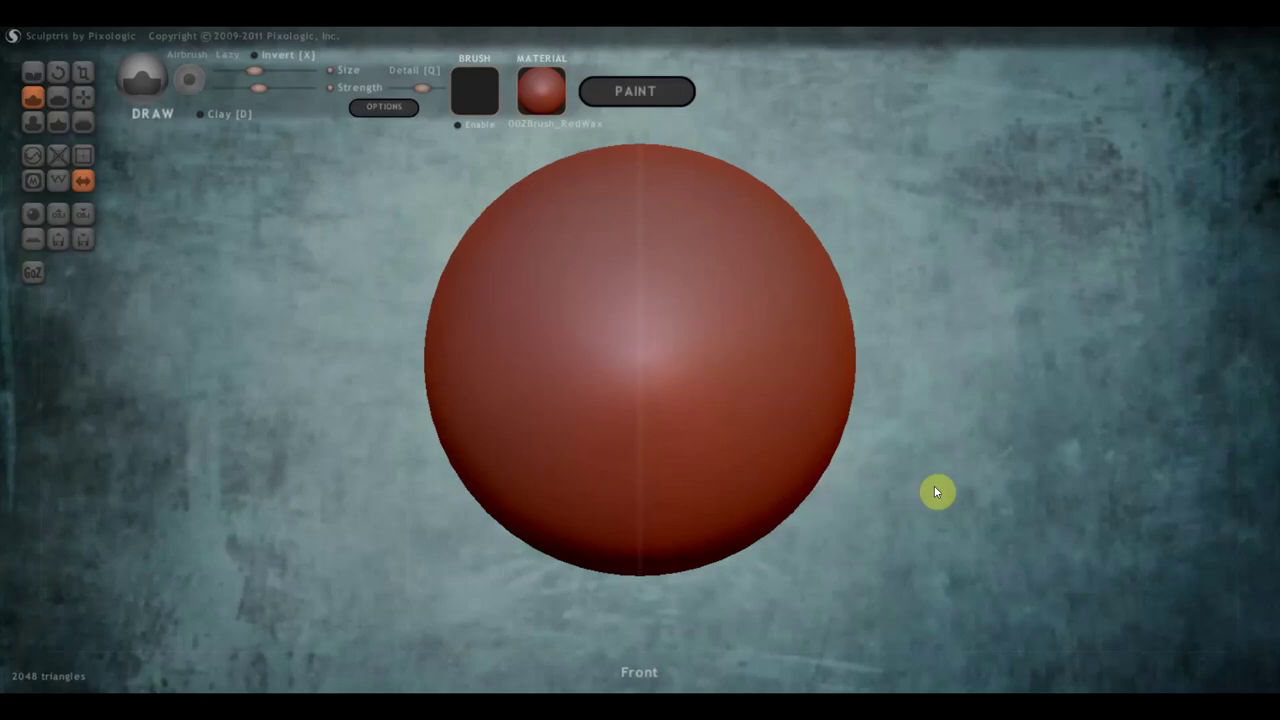
- Zoom out from the red sphere and switch to a larger Grab brush
scroll(926, 478, "down", 3)
scroll(909, 473, "down", 3)
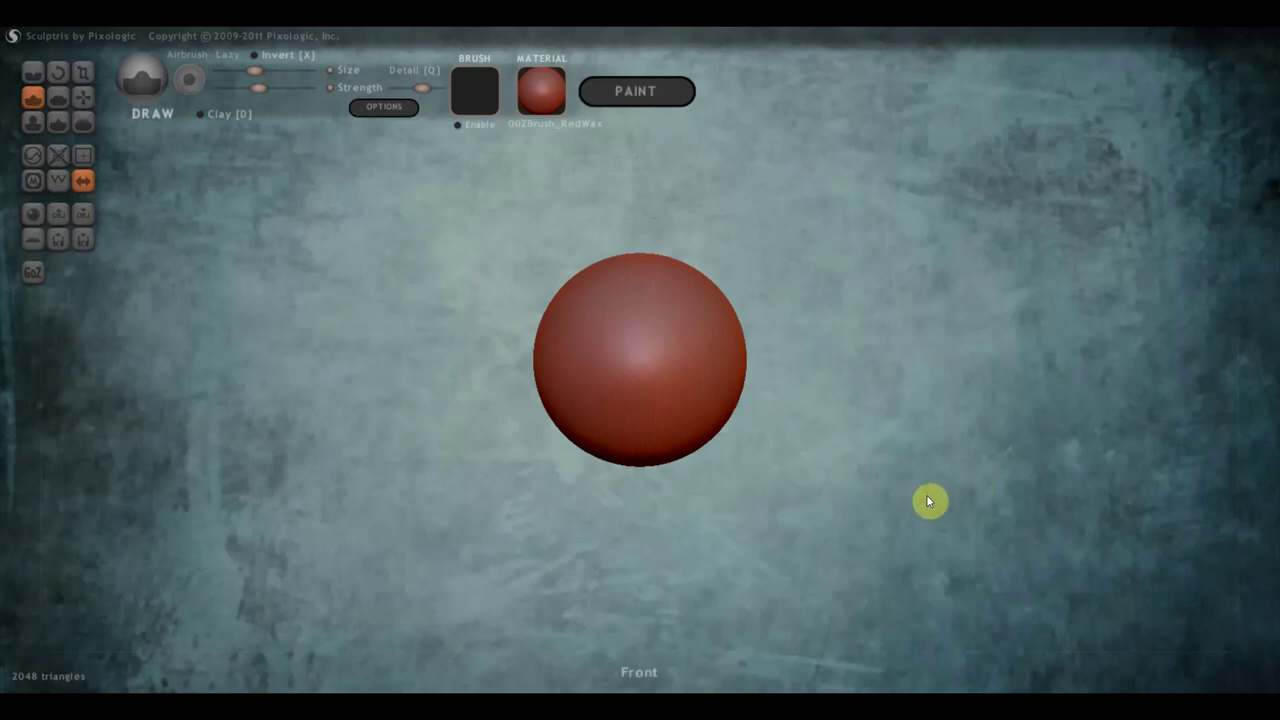
left_click_drag(1072, 493, 855, 418)
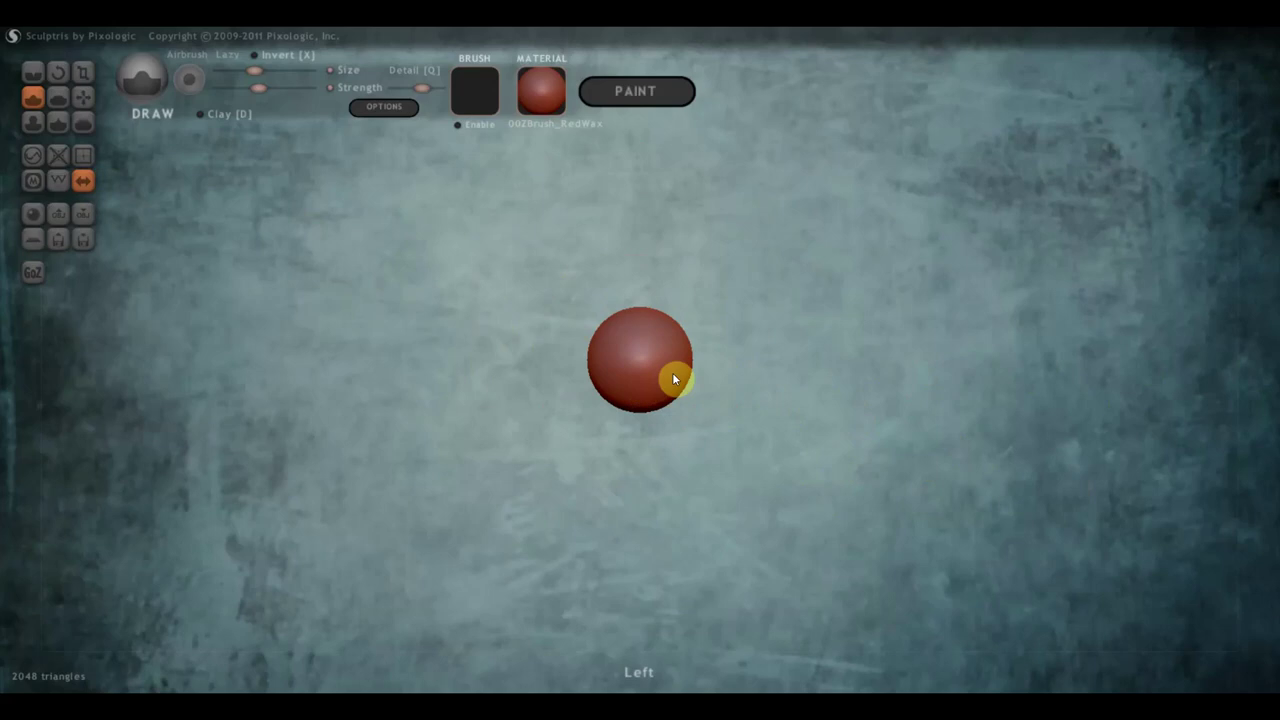
left_click(84, 98)
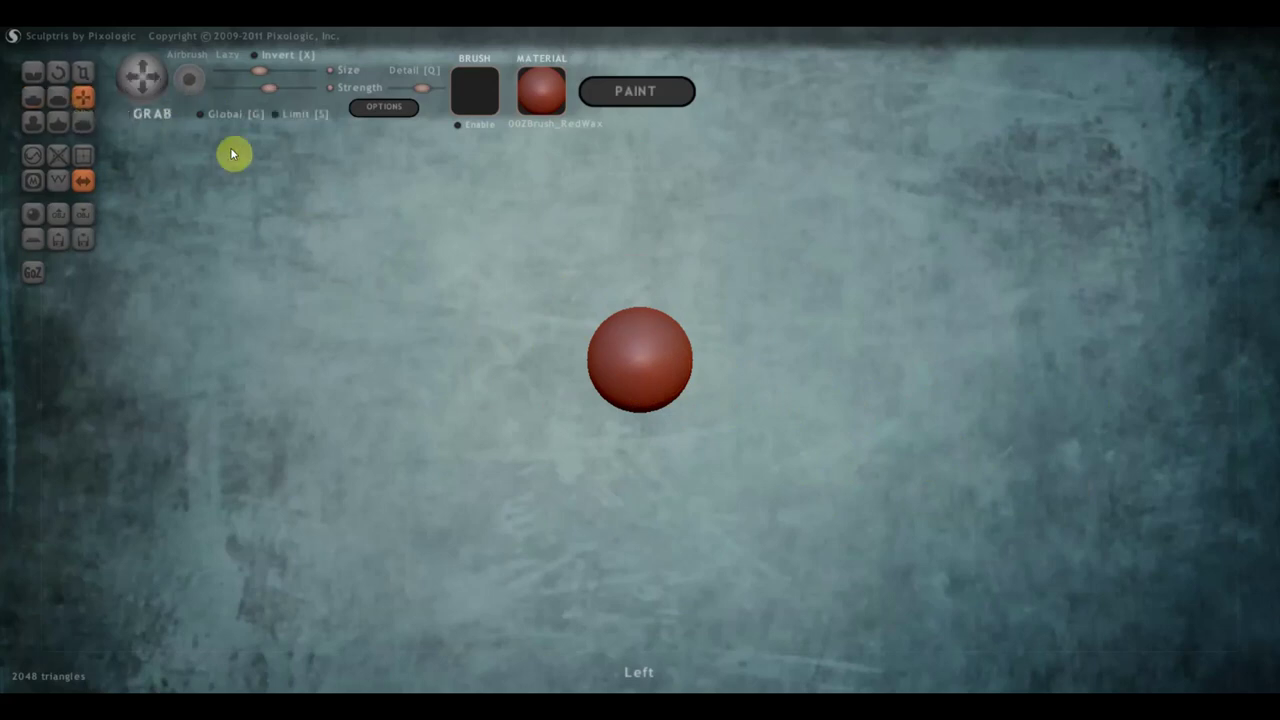
left_click(277, 71)
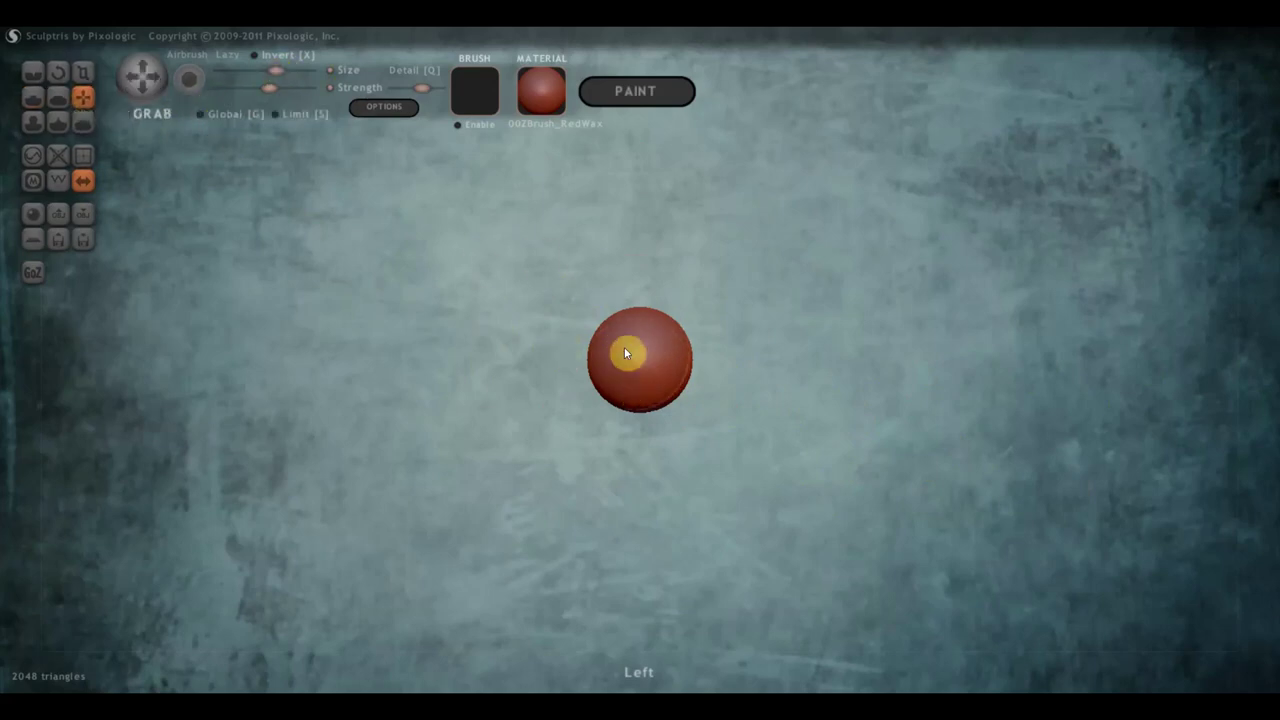
scroll(638, 374, "down", 3)
scroll(638, 374, "up", 1)
scroll(644, 366, "down", 3)
scroll(644, 366, "up", 1)
- Stretch the sphere into an egg, then undo it back to a round ball
left_click_drag(596, 366, 545, 364)
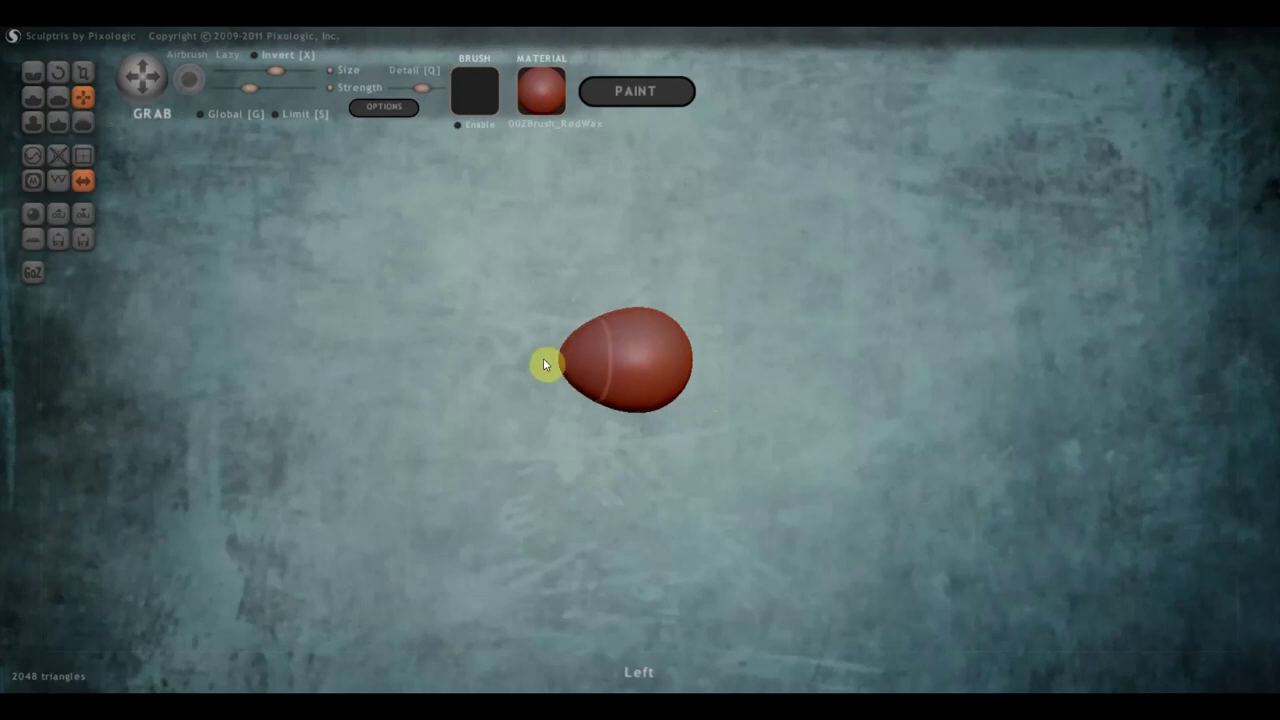
left_click_drag(688, 365, 740, 364)
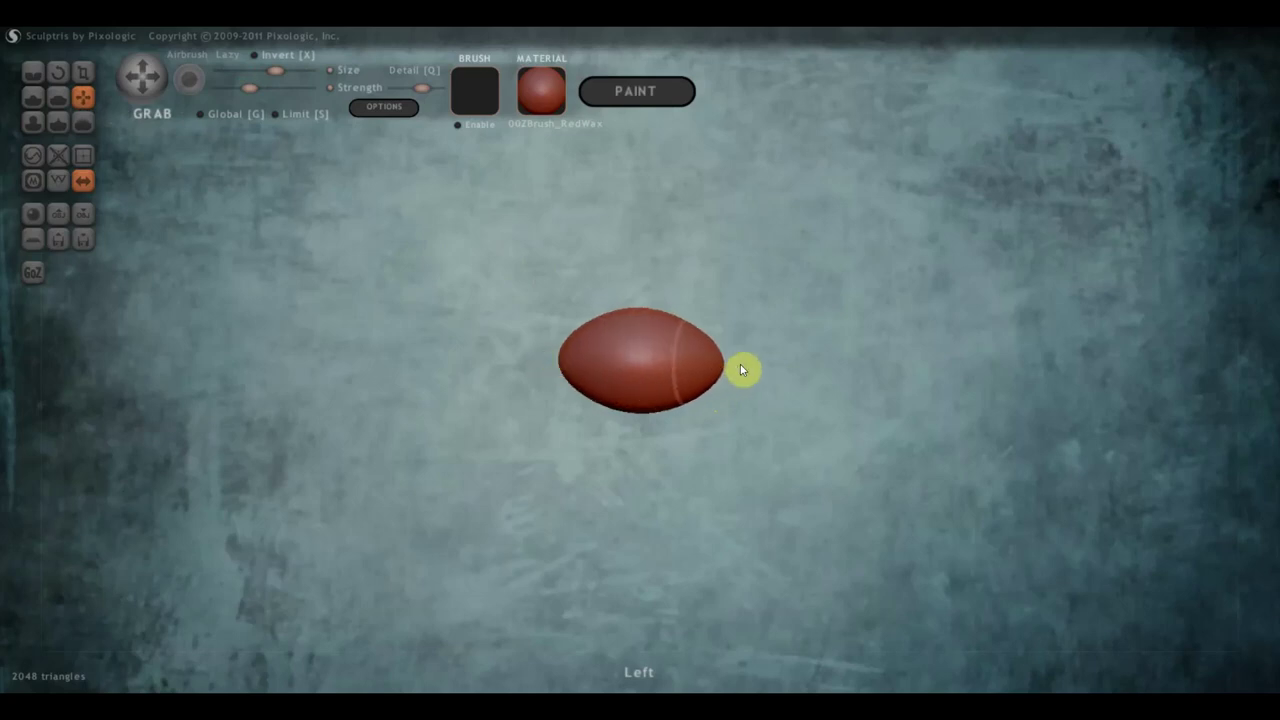
key("ctrl+z")
key("ctrl+z")
key("ctrl+z")
scroll(669, 406, "up", 3)
scroll(669, 406, "up", 2)
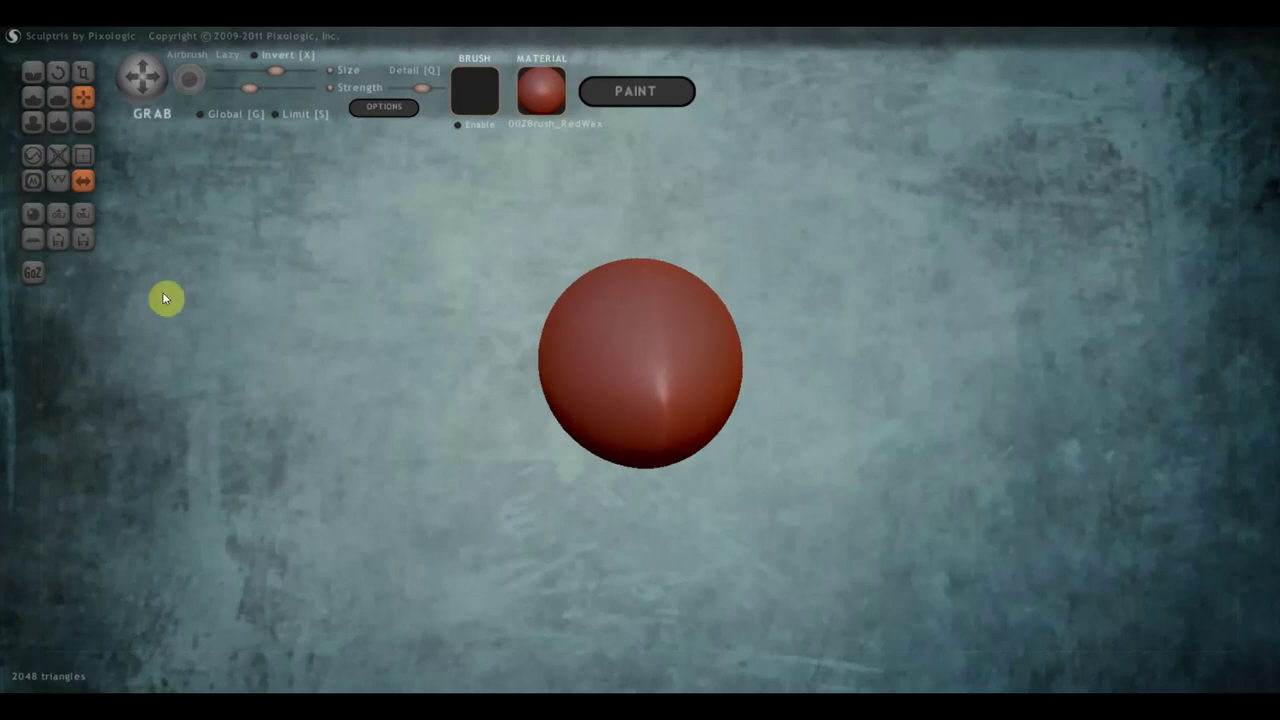
- Build up the sphere with Draw strokes into a long, flattened 3682-triangle blob
left_click(33, 96)
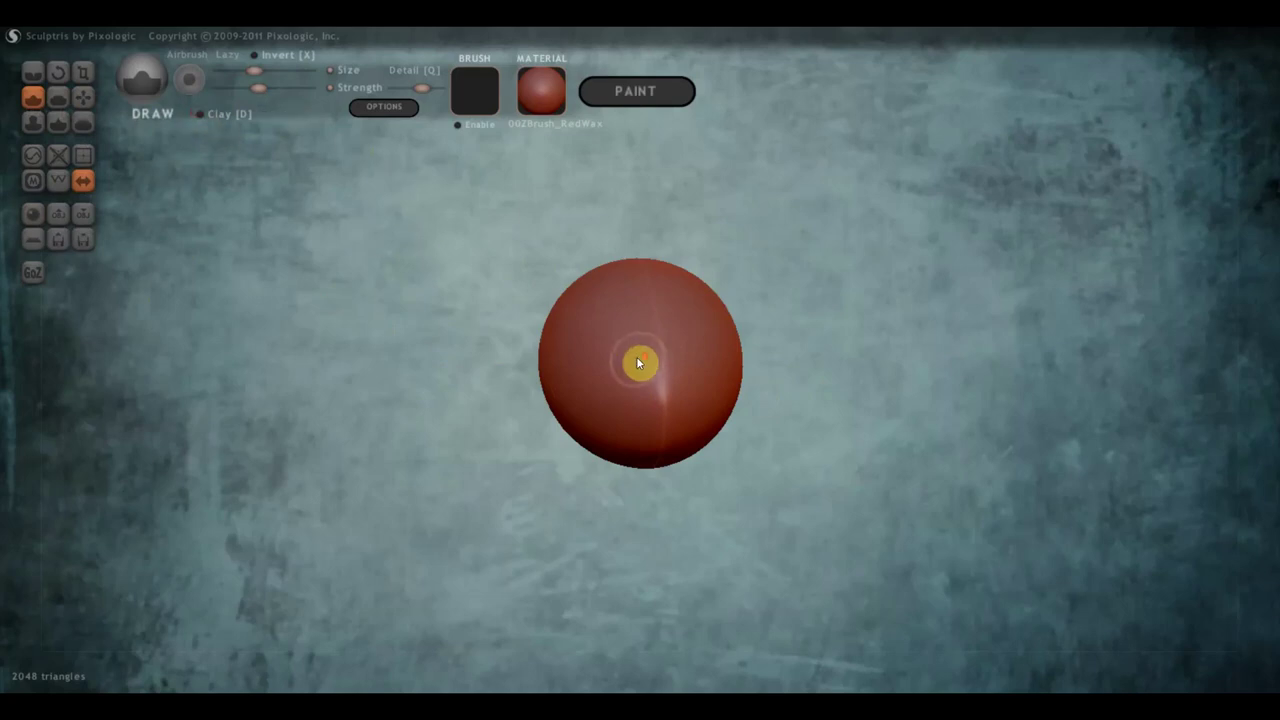
scroll(637, 362, "down", 3)
scroll(636, 362, "down", 2)
mouse_move(636, 362)
left_mouse_down()
mouse_move(628, 370)
mouse_move(653, 368)
mouse_move(634, 349)
mouse_move(660, 380)
mouse_move(674, 360)
mouse_move(661, 375)
left_mouse_up()
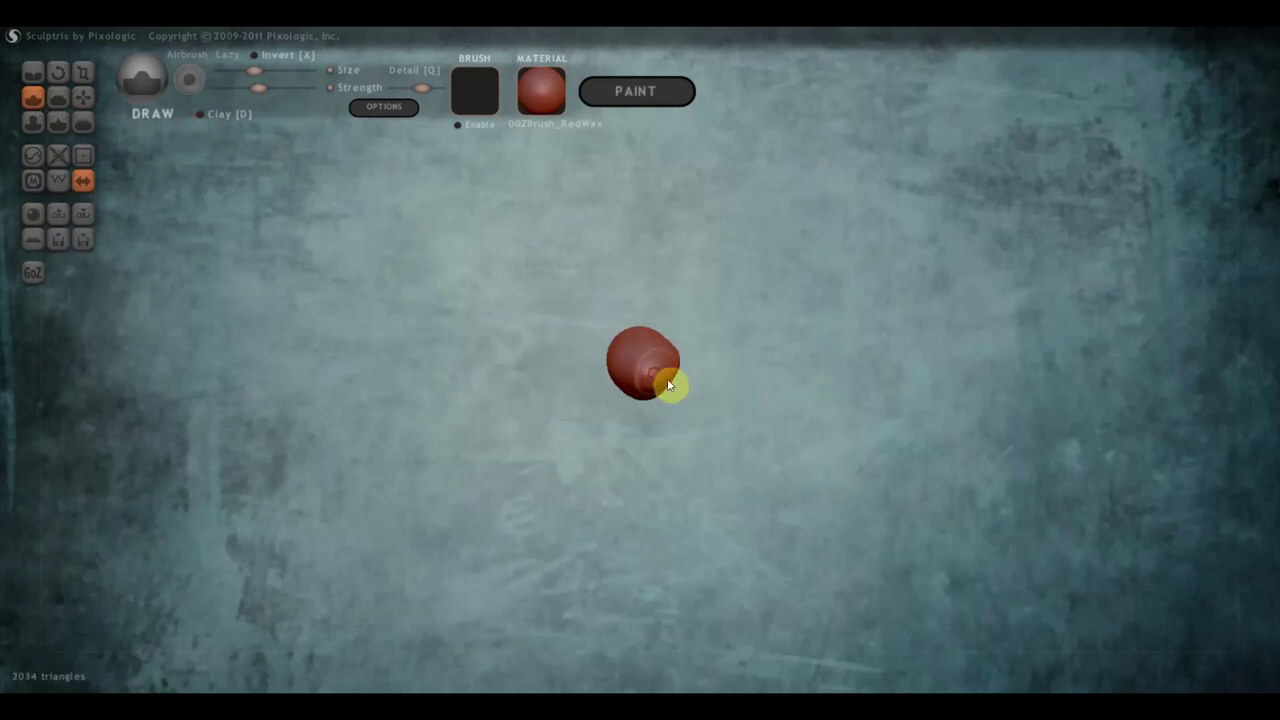
right_click_drag(660, 373, 883, 414)
mouse_move(609, 368)
left_mouse_down()
mouse_move(594, 366)
mouse_move(626, 351)
mouse_move(617, 391)
mouse_move(577, 389)
left_mouse_up()
right_click_drag(577, 389, 703, 386)
scroll(703, 386, "up", 2)
mouse_move(800, 426)
right_mouse_down("shift")
mouse_move(910, 488)
mouse_move(673, 428)
right_mouse_up("shift")
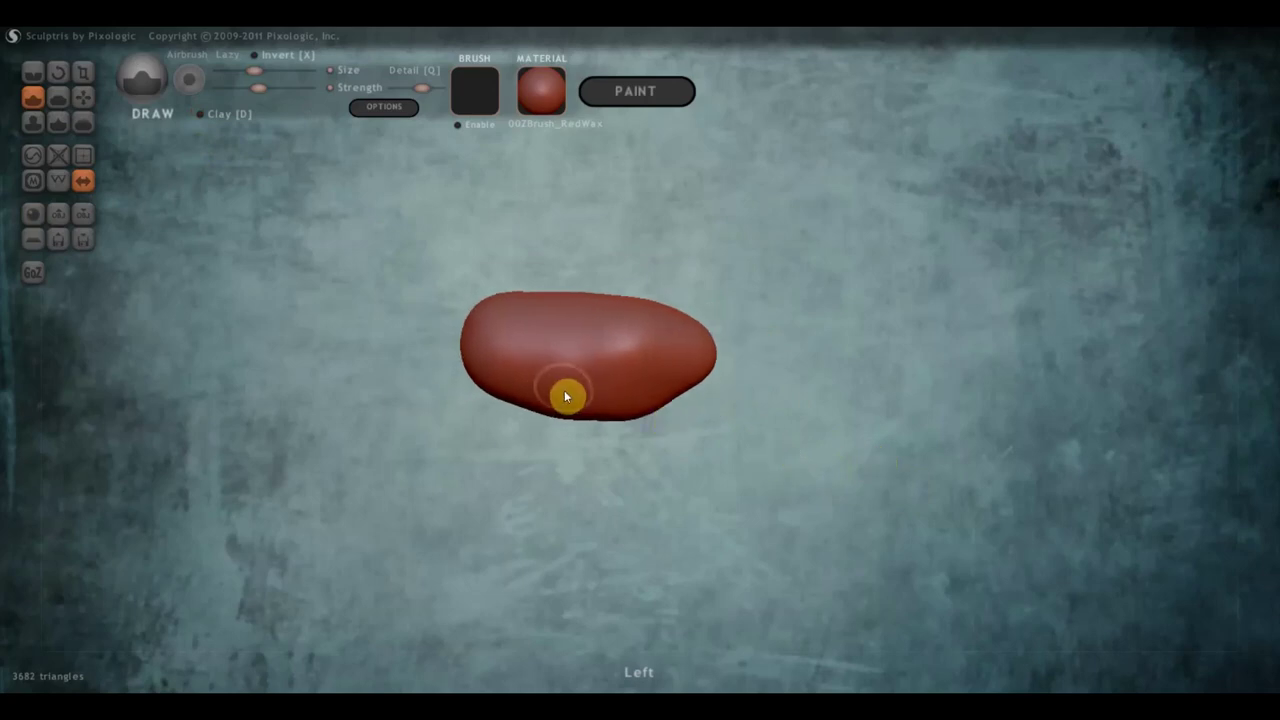
mouse_move(594, 423)
right_mouse_down()
mouse_move(656, 497)
mouse_move(620, 571)
mouse_move(789, 566)
mouse_move(891, 594)
right_mouse_up()
right_click_drag(883, 488, 826, 423, "shift")
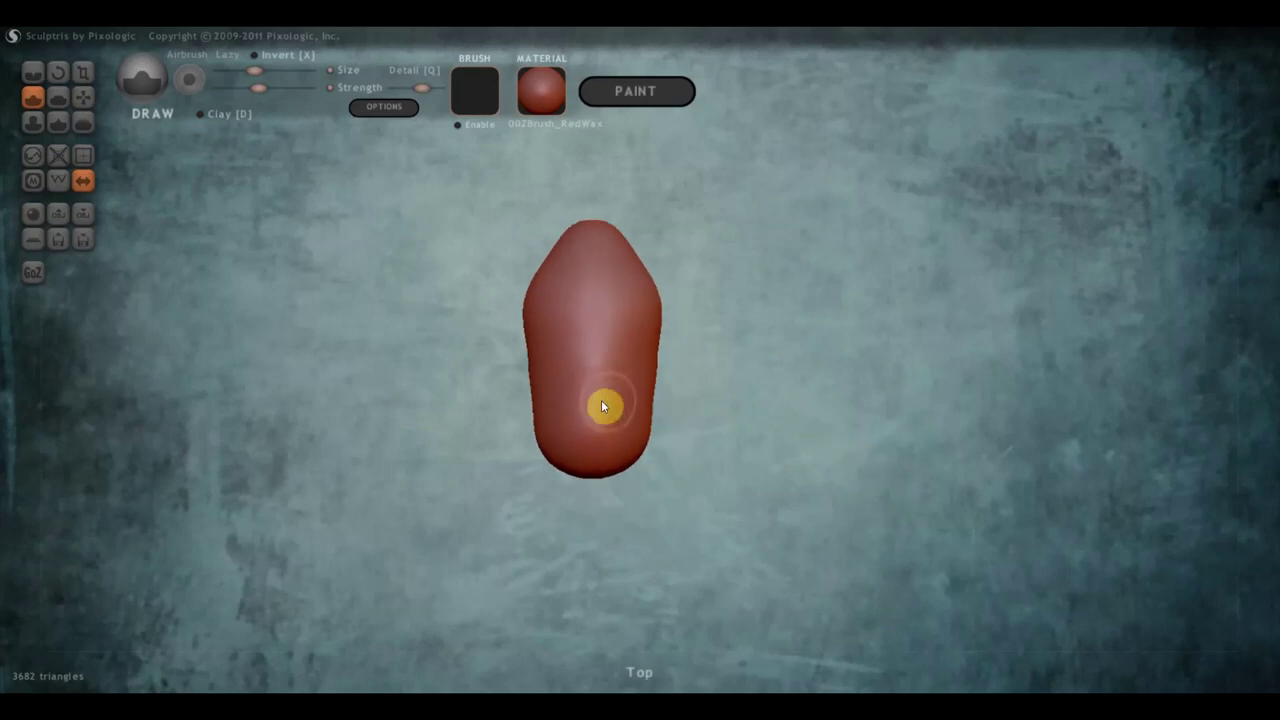
left_click(80, 96)
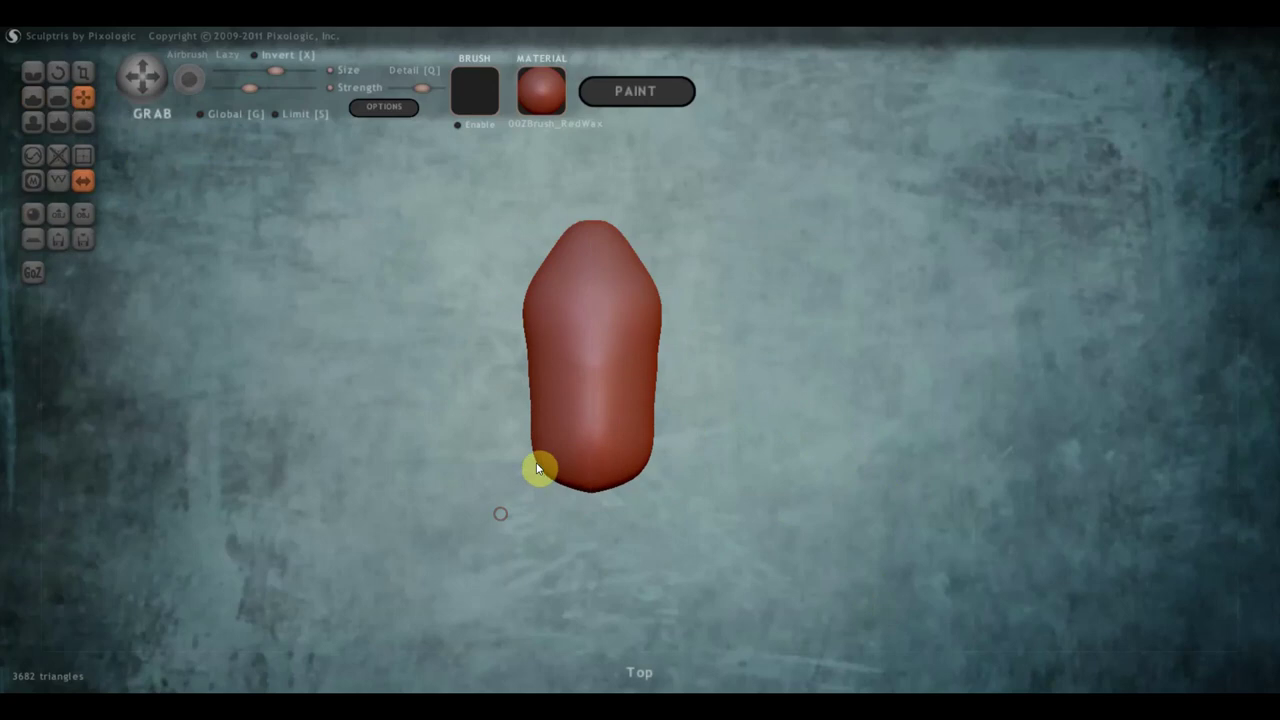
- Pull the blob's bottom end out and pinch its sides narrower
mouse_move(551, 466)
left_mouse_down()
mouse_move(548, 514)
mouse_move(543, 494)
left_mouse_up()
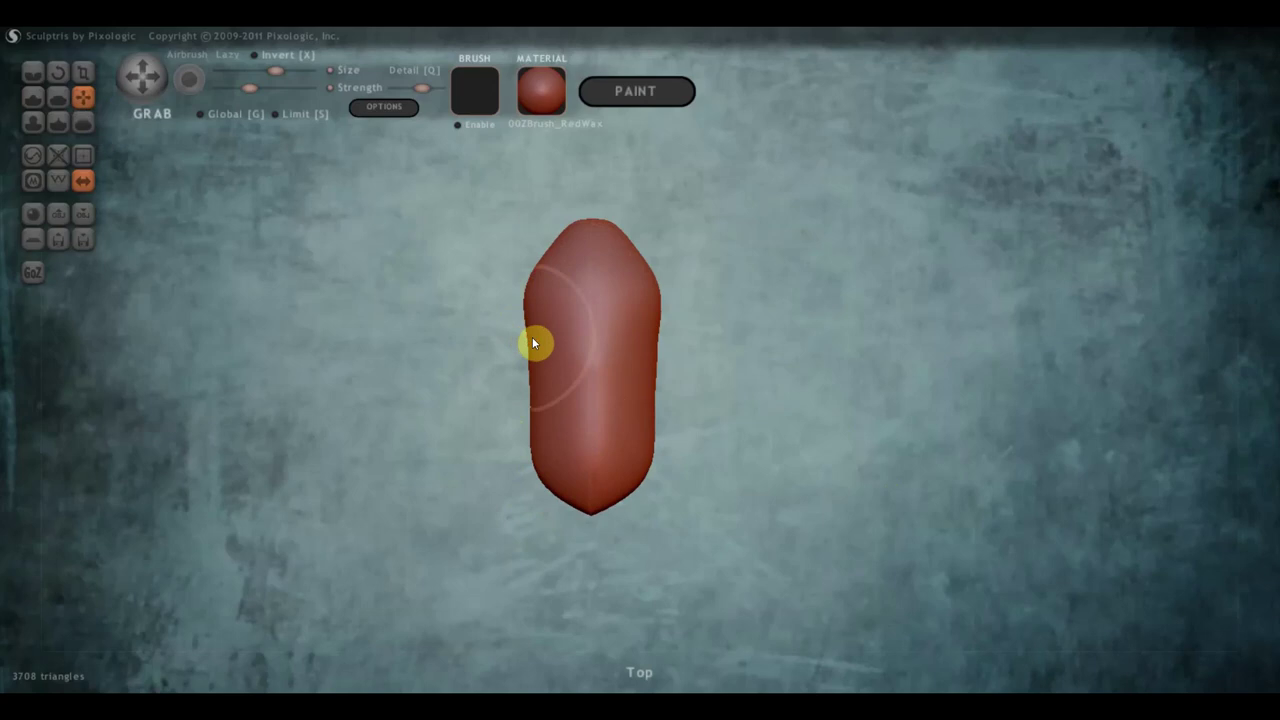
left_click_drag(532, 339, 569, 330)
left_click_drag(737, 387, 706, 369)
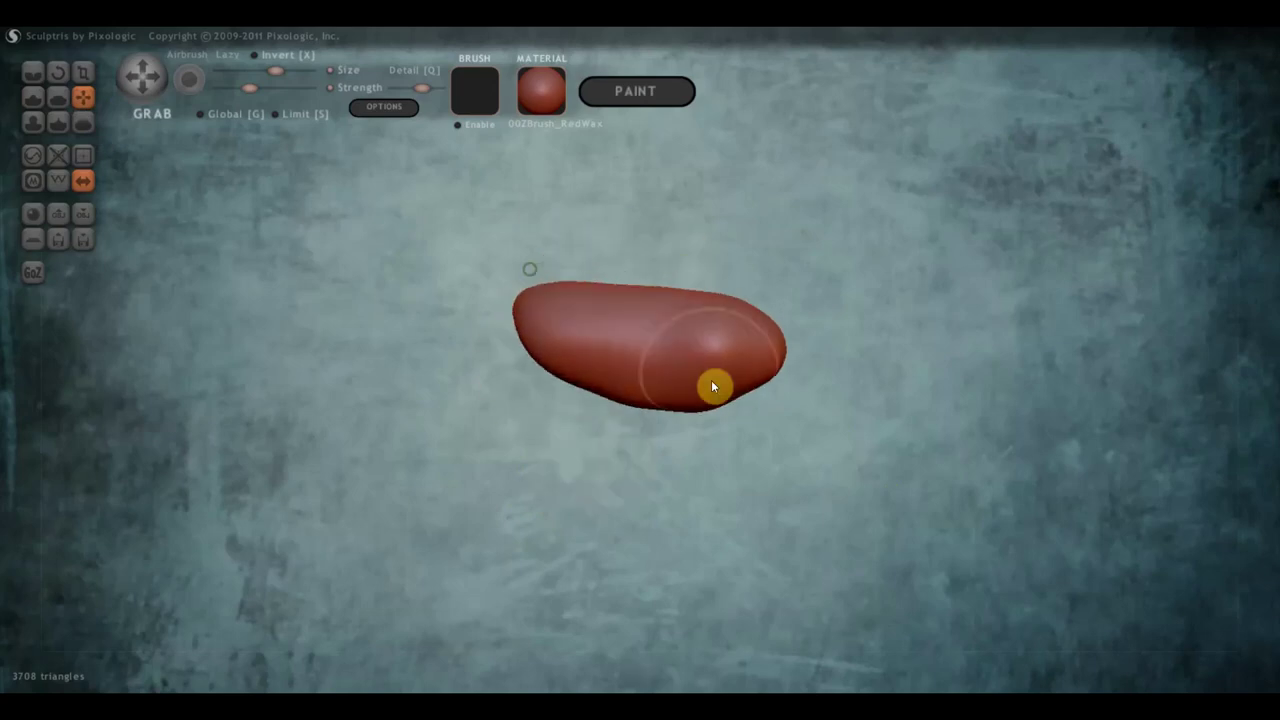
left_click_drag(848, 440, 759, 397)
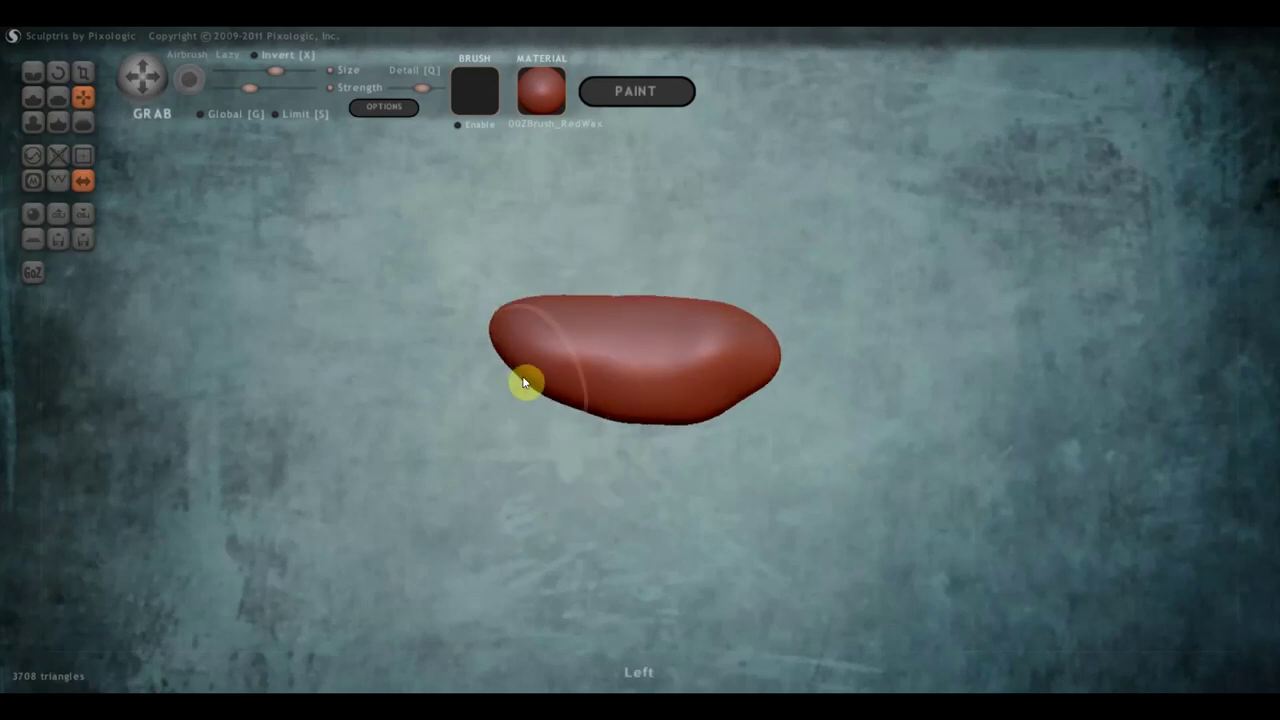
- Fill out the lower-left edge and raise the right end into a rounded bulge
mouse_move(526, 394)
left_mouse_down()
mouse_move(520, 422)
mouse_move(529, 346)
left_mouse_up()
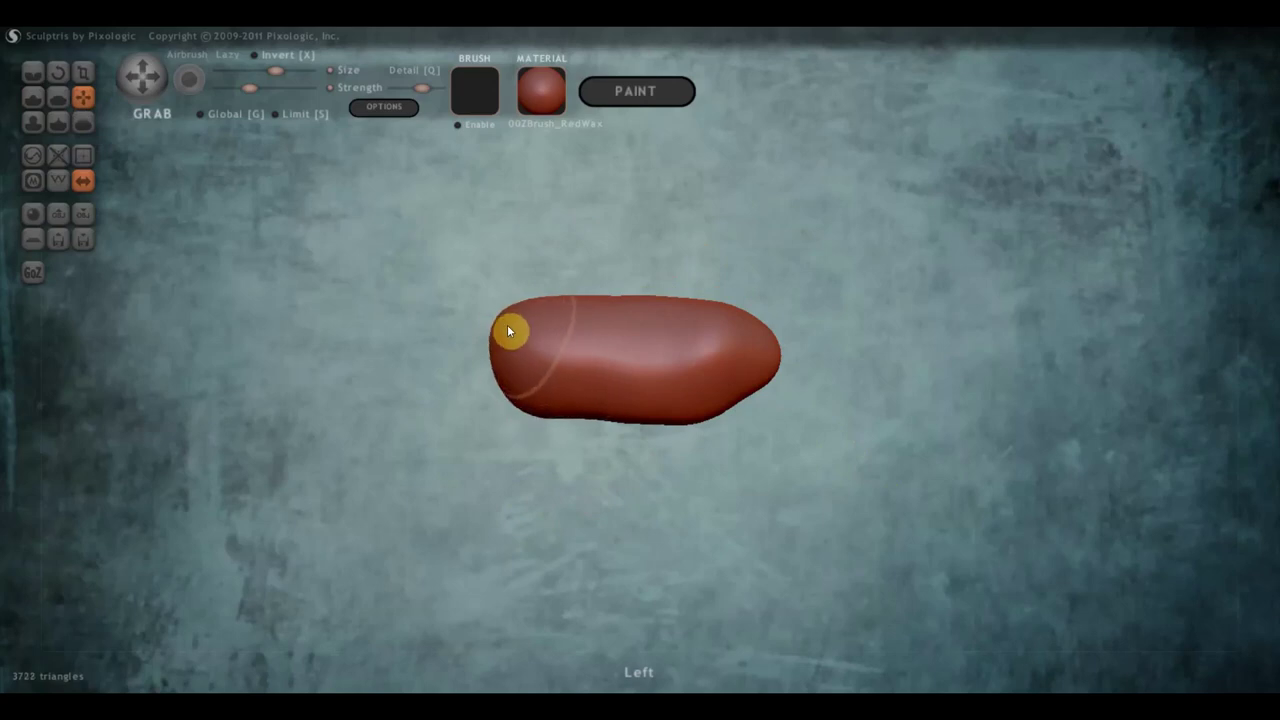
left_click_drag(767, 352, 776, 306)
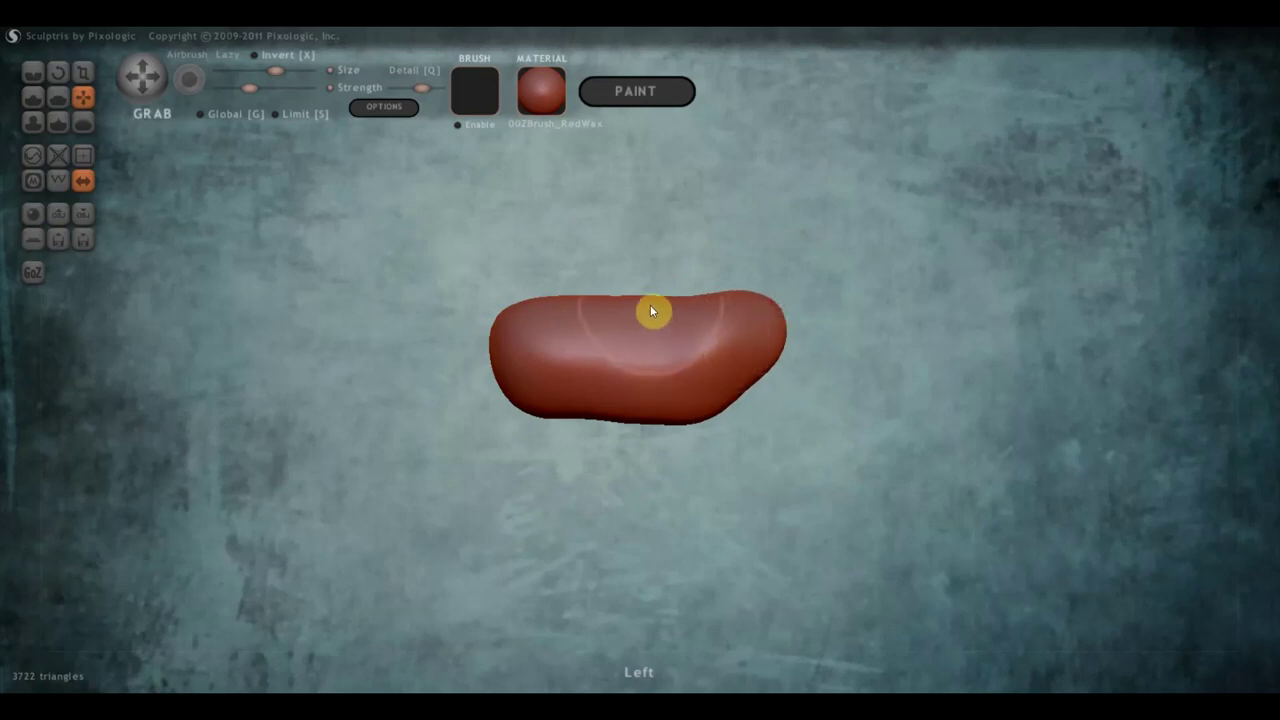
left_click_drag(808, 442, 447, 438)
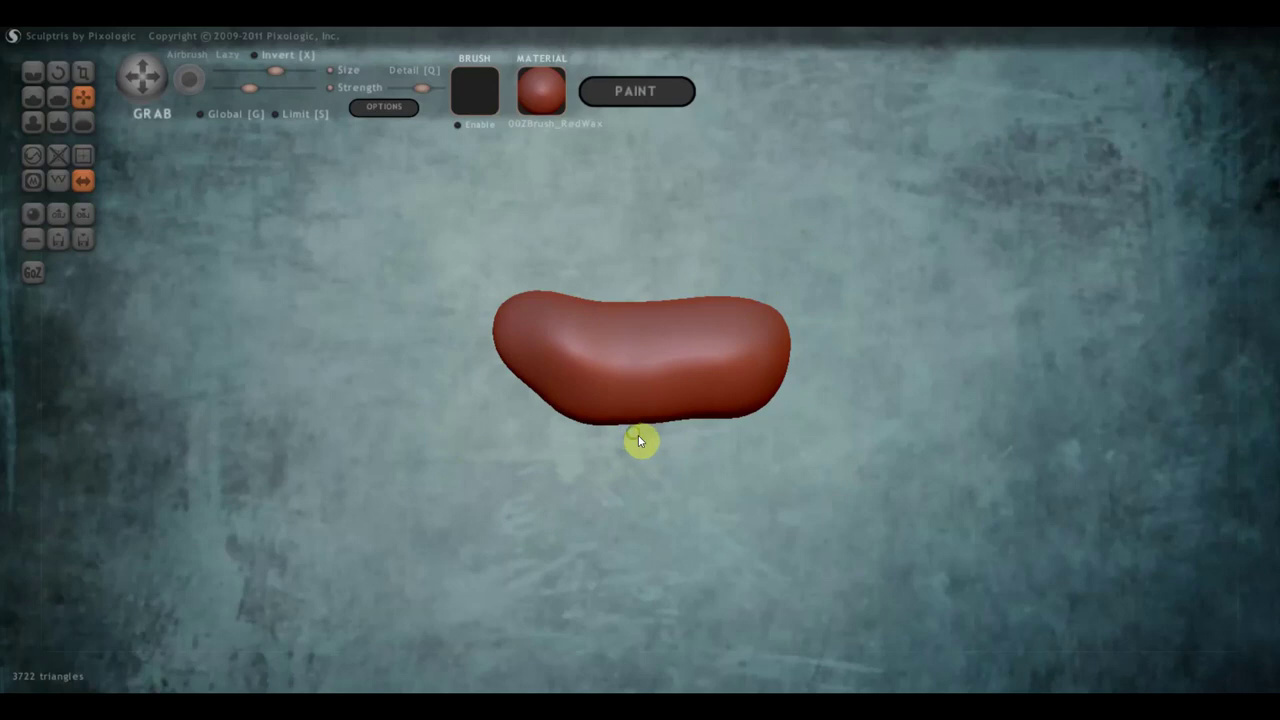
left_click_drag(640, 440, 999, 450, "shift")
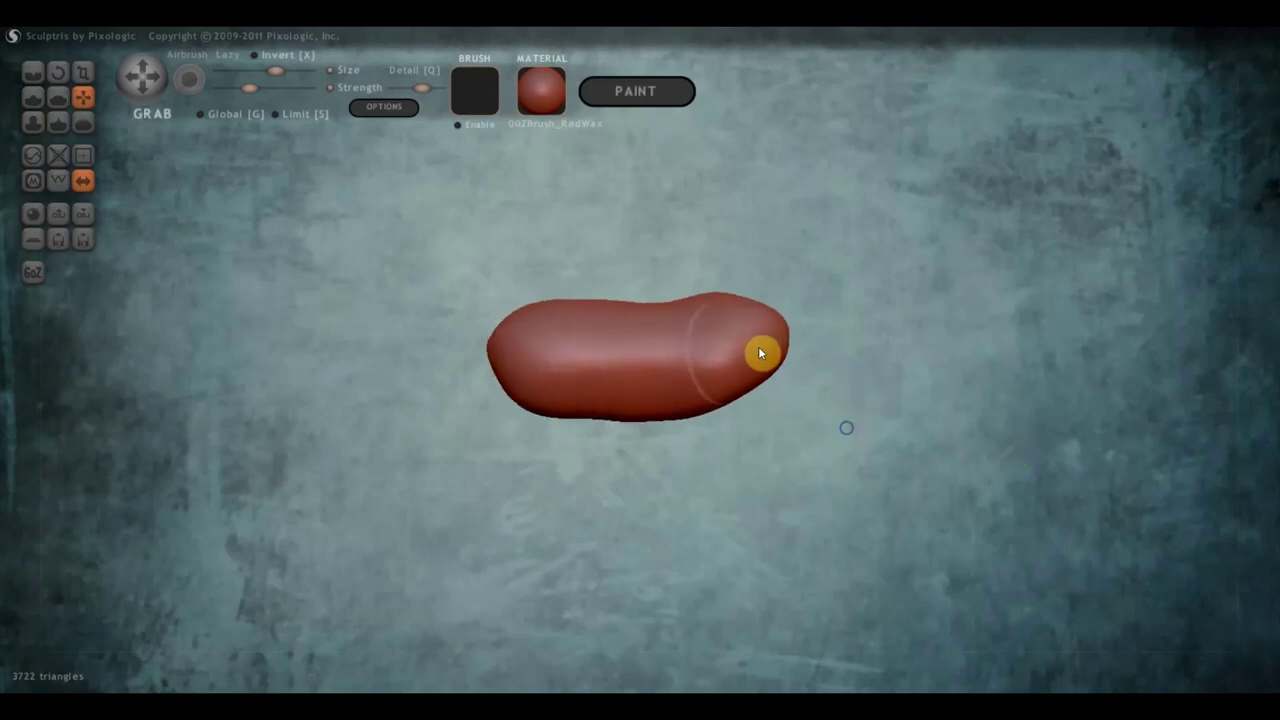
scroll(758, 346, "up", 3)
left_click(257, 72)
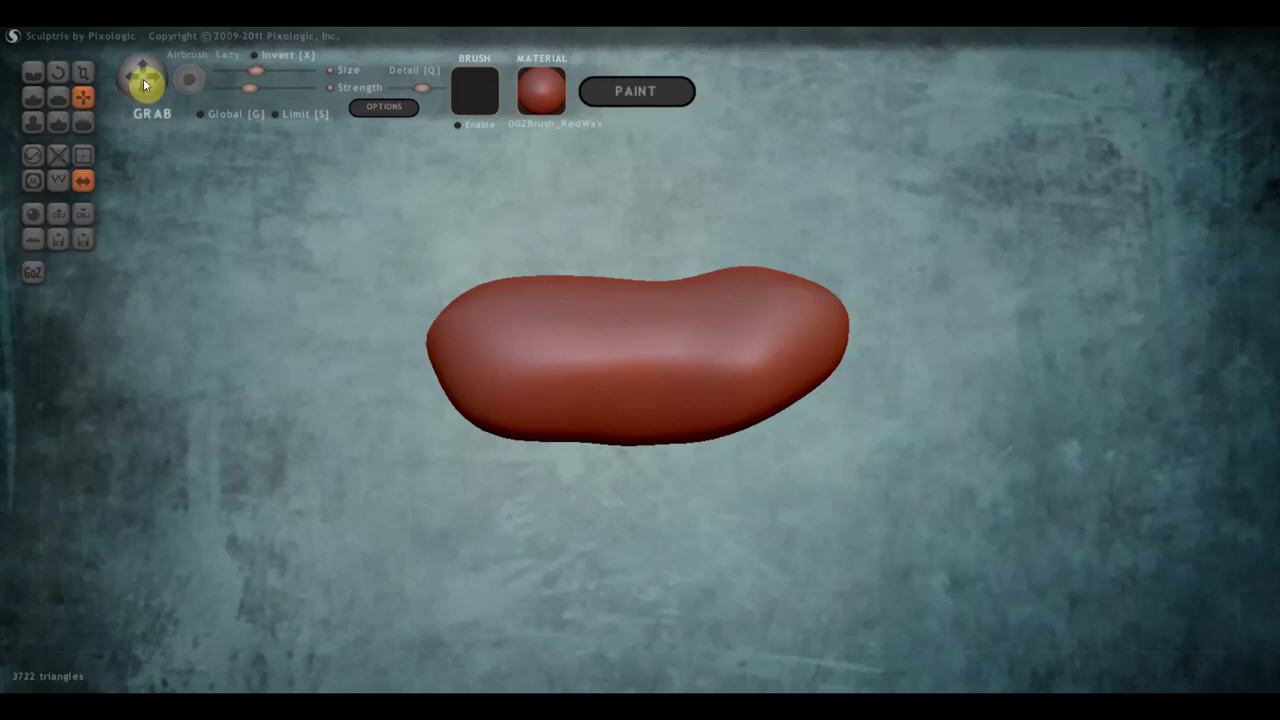
left_click(33, 100)
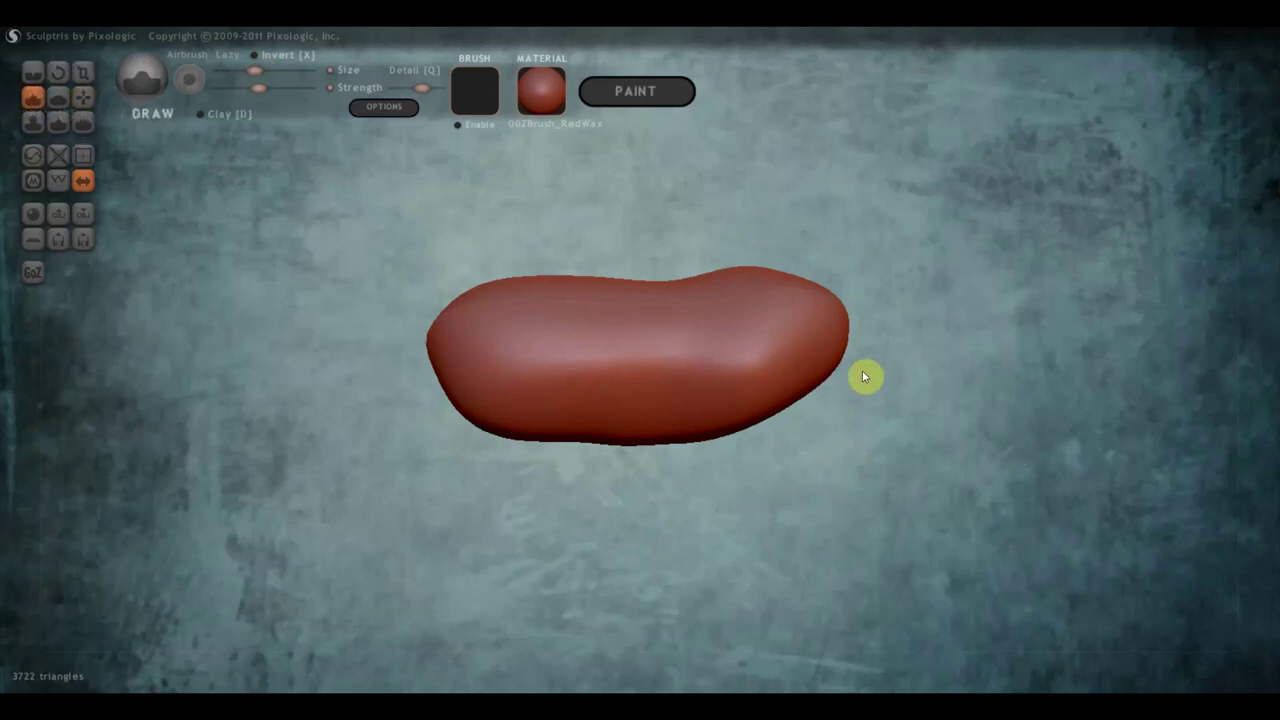
- Grab the torso's right end upward into a tall, tapering neck
scroll(731, 316, "down", 3)
mouse_move(740, 328)
left_mouse_down()
mouse_move(760, 329)
mouse_move(736, 309)
mouse_move(795, 299)
left_mouse_up()
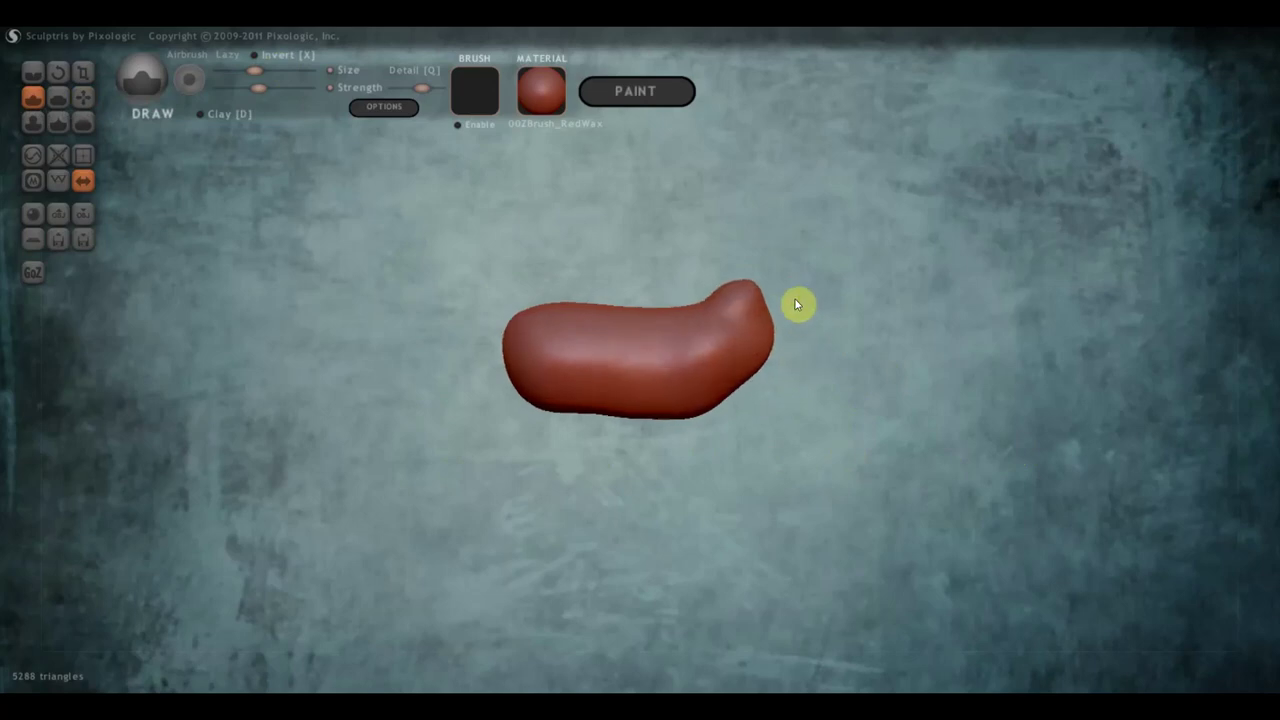
left_click(80, 96)
scroll(750, 297, "down", 2)
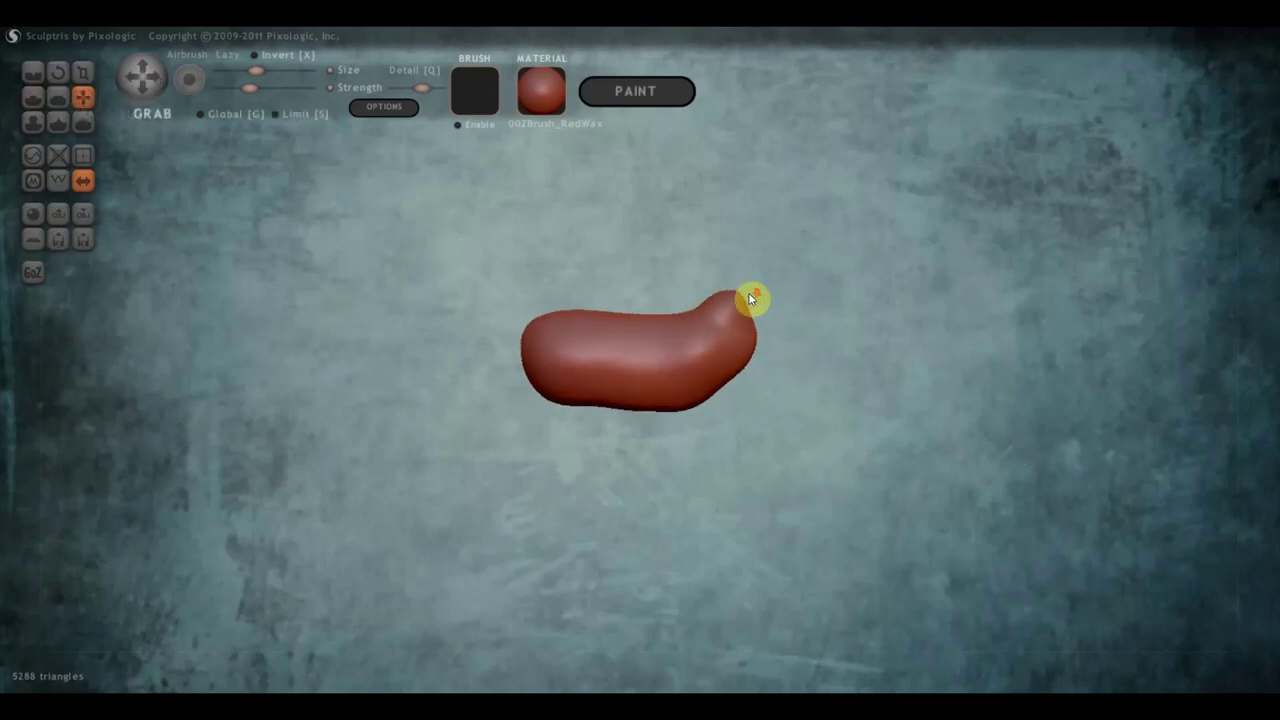
scroll(730, 305, "down", 2)
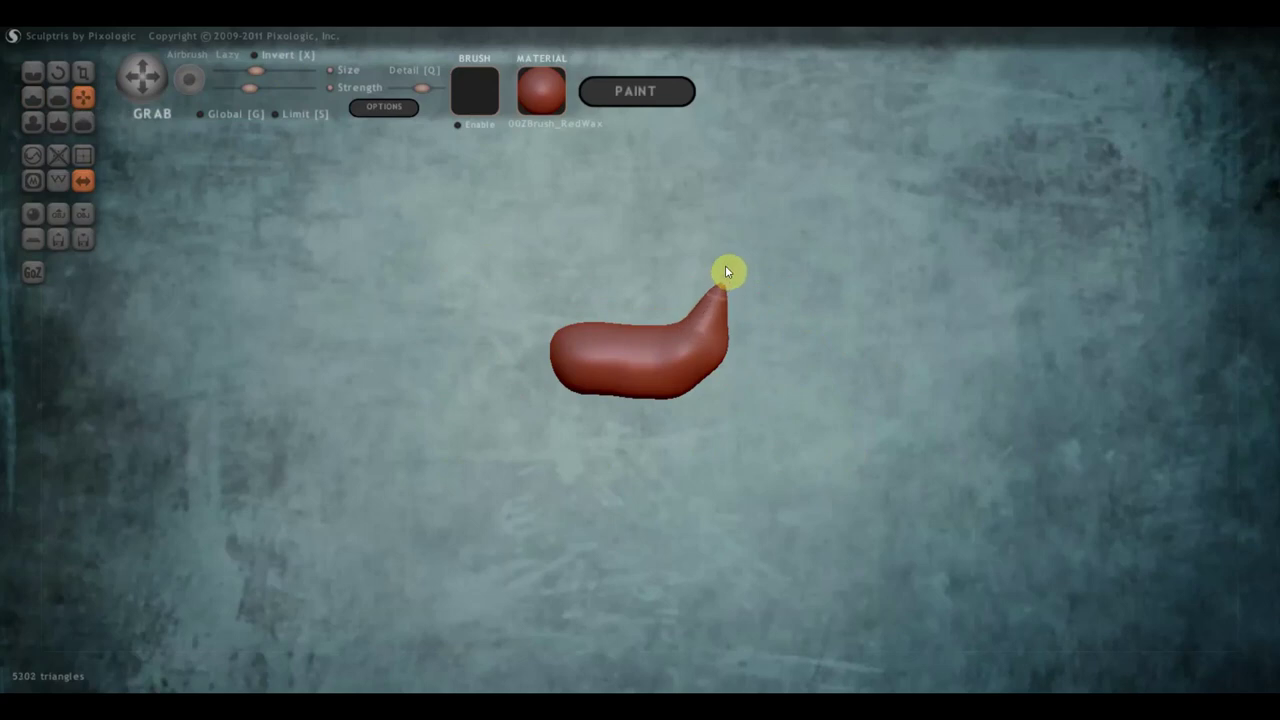
left_click_drag(708, 308, 720, 265)
left_click_drag(722, 348, 719, 400)
mouse_move(780, 403)
left_mouse_down()
mouse_move(603, 399)
mouse_move(917, 404)
mouse_move(829, 377)
mouse_move(831, 389)
left_mouse_up()
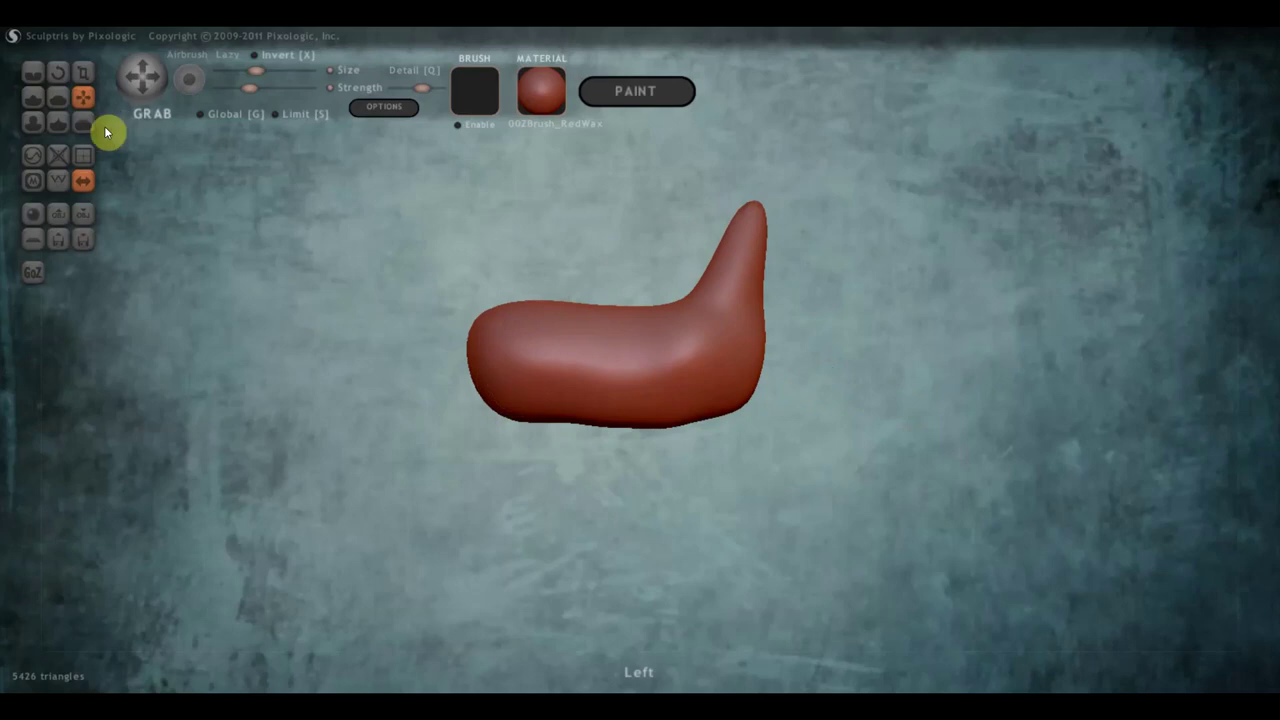
left_click(33, 99)
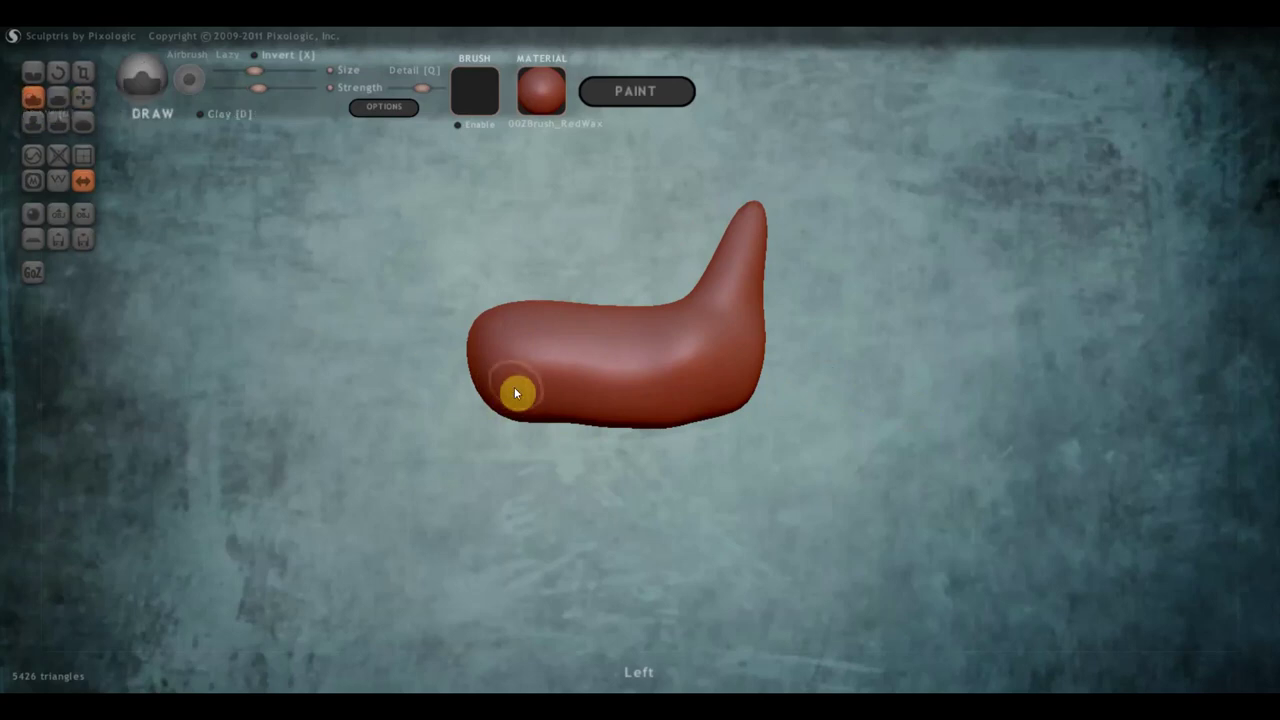
- Raise a nub at the rear and pull it into a long leg with stronger Grab
mouse_move(504, 399)
left_mouse_down()
mouse_move(515, 422)
mouse_move(789, 426)
mouse_move(733, 420)
mouse_move(664, 326)
mouse_move(683, 333)
mouse_move(687, 316)
mouse_move(628, 414)
mouse_move(534, 390)
mouse_move(522, 402)
left_mouse_up()
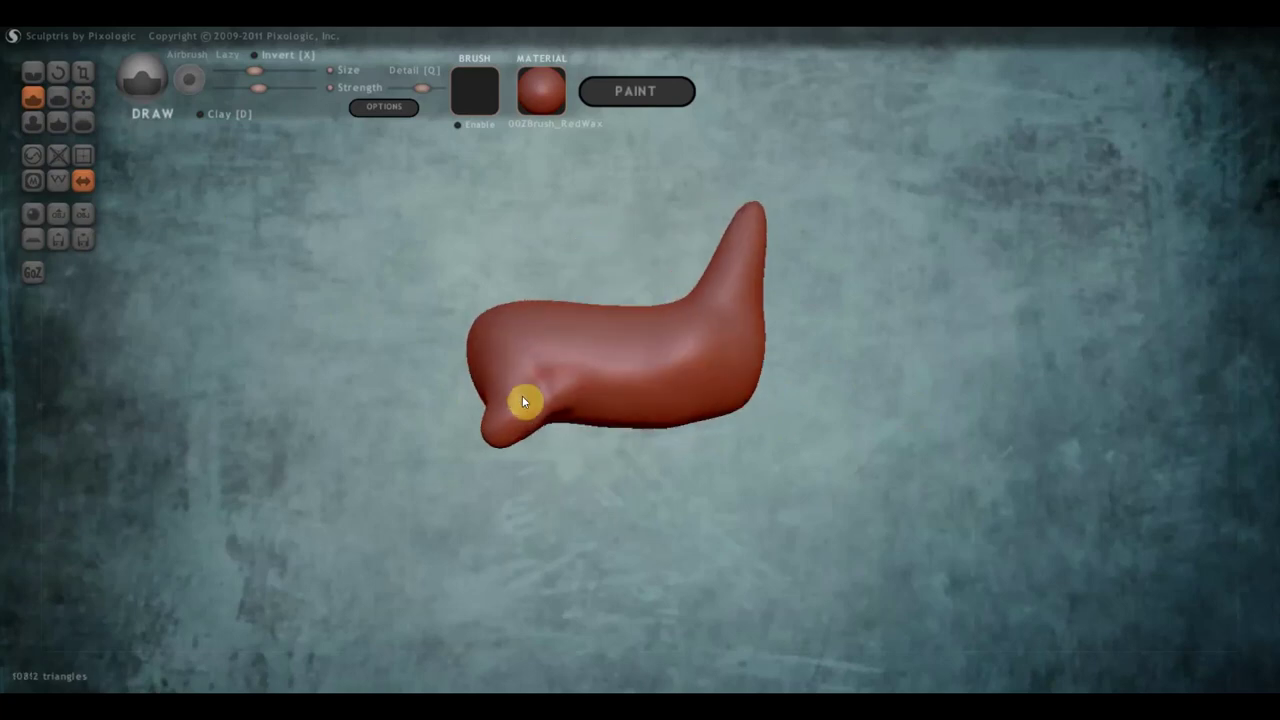
left_click(83, 96)
left_click_drag(487, 444, 483, 507)
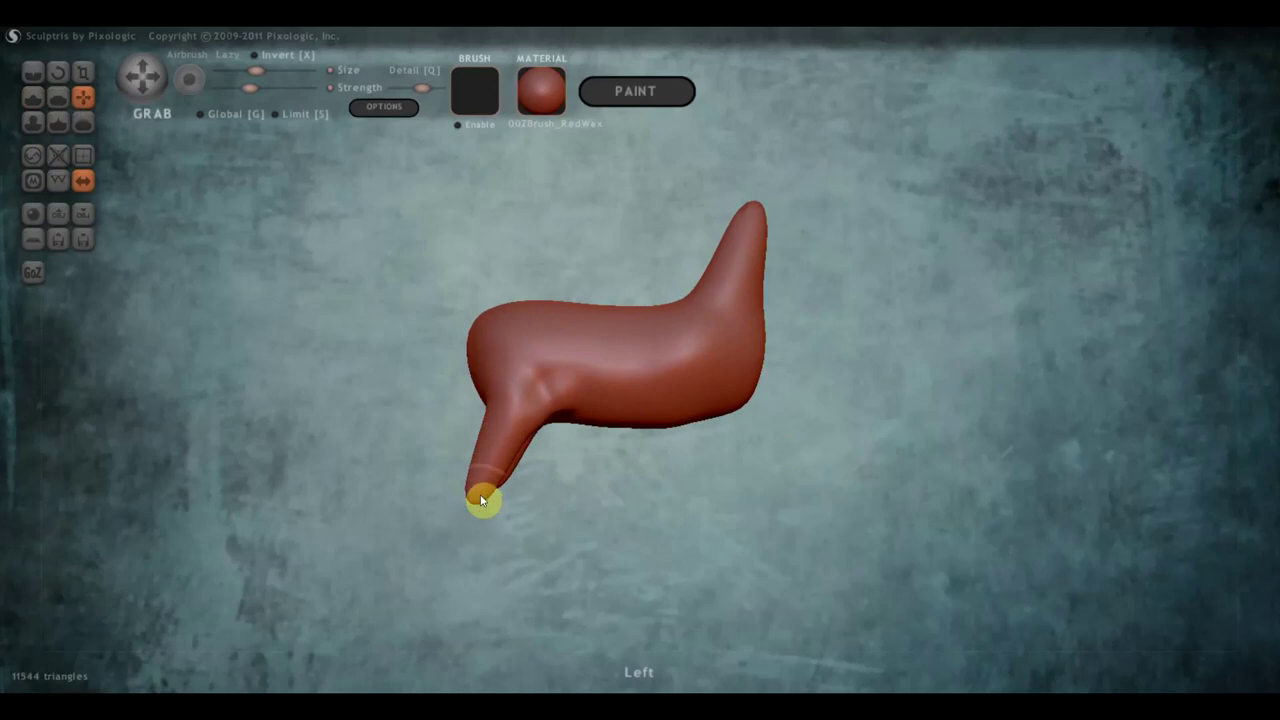
left_click(267, 88)
left_click_drag(485, 485, 476, 521)
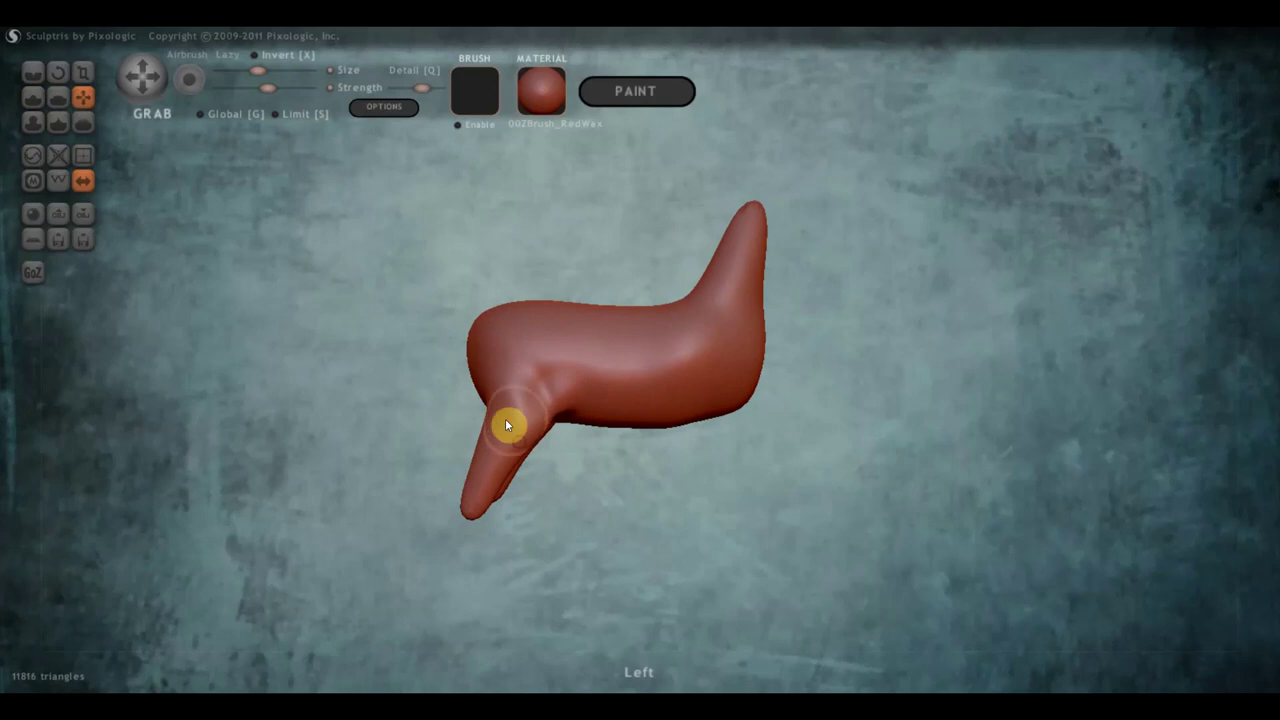
left_click_drag(513, 444, 482, 404)
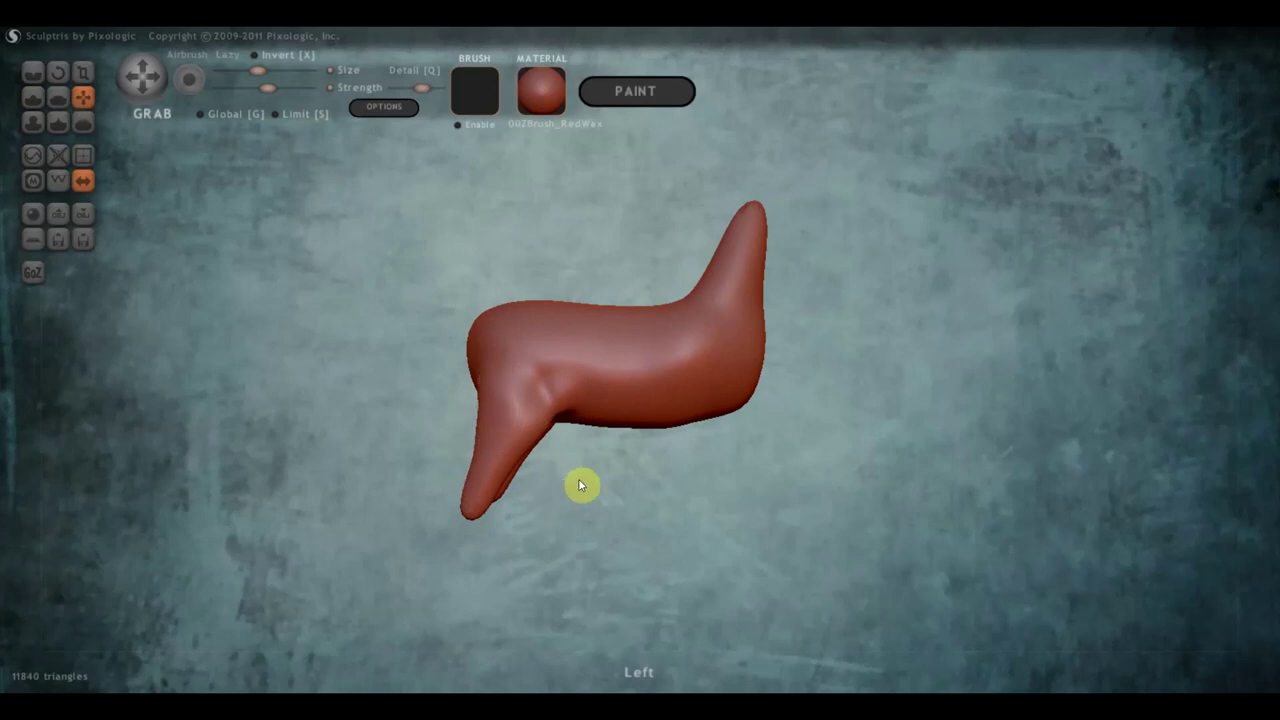
mouse_move(567, 492)
left_mouse_down()
mouse_move(683, 483)
mouse_move(552, 496)
mouse_move(501, 482)
mouse_move(678, 497)
mouse_move(766, 489)
mouse_move(745, 428)
left_mouse_up()
- Draw a bulge under the body and mirrored bulges on the shoulders
left_click(33, 97)
left_click(716, 388)
mouse_move(697, 408)
left_mouse_down()
mouse_move(714, 420)
mouse_move(694, 423)
mouse_move(734, 426)
mouse_move(590, 378)
left_mouse_up()
right_click_drag(589, 371, 620, 314)
scroll(620, 314, "up", 2)
left_click_drag(587, 286, 573, 326)
mouse_move(573, 326)
right_mouse_down()
mouse_move(723, 422)
mouse_move(794, 443)
right_mouse_up()
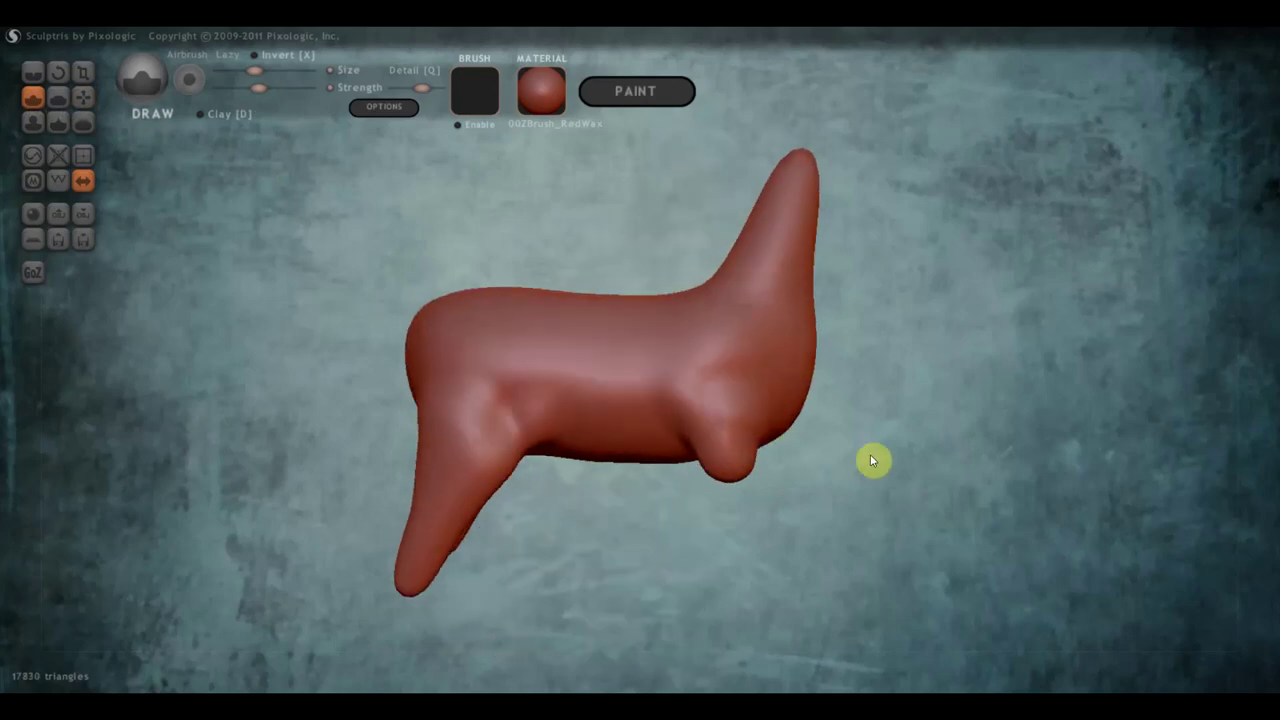
scroll(878, 453, "down", 3)
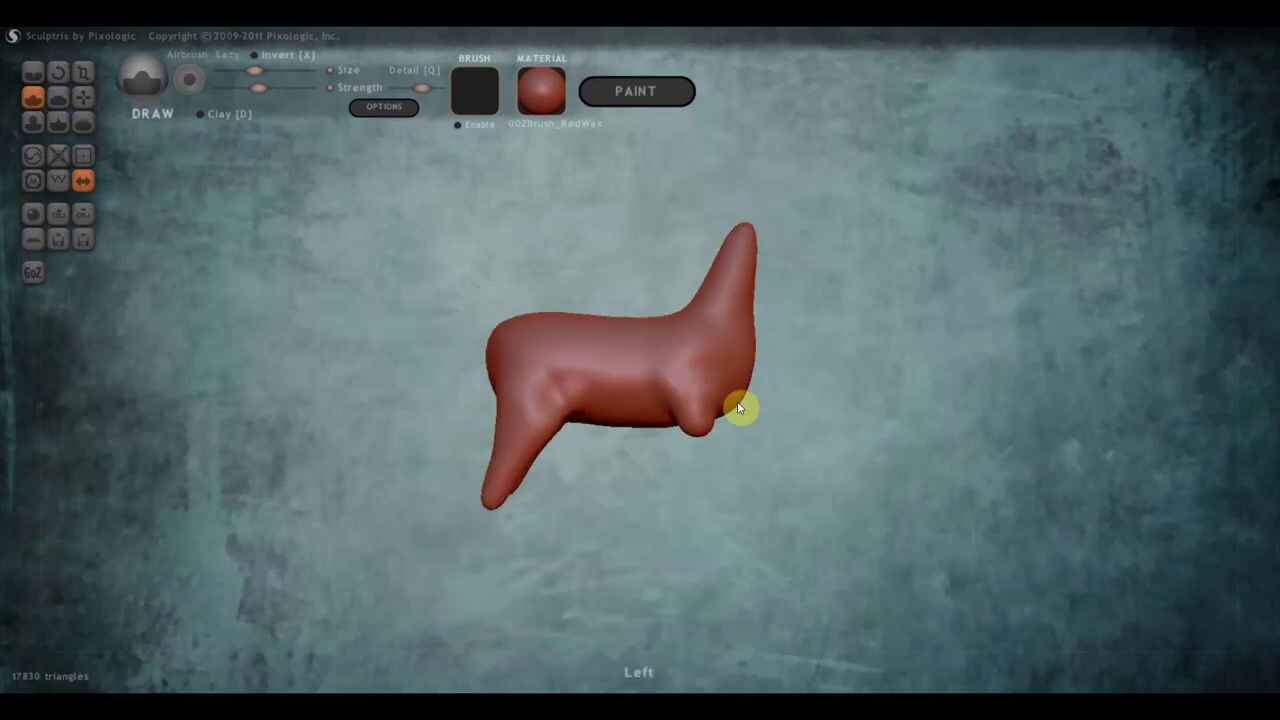
- Pull down a front leg, then lift the leg tips so they end shorter and thicker
left_click(84, 96)
left_click_drag(703, 418, 698, 502)
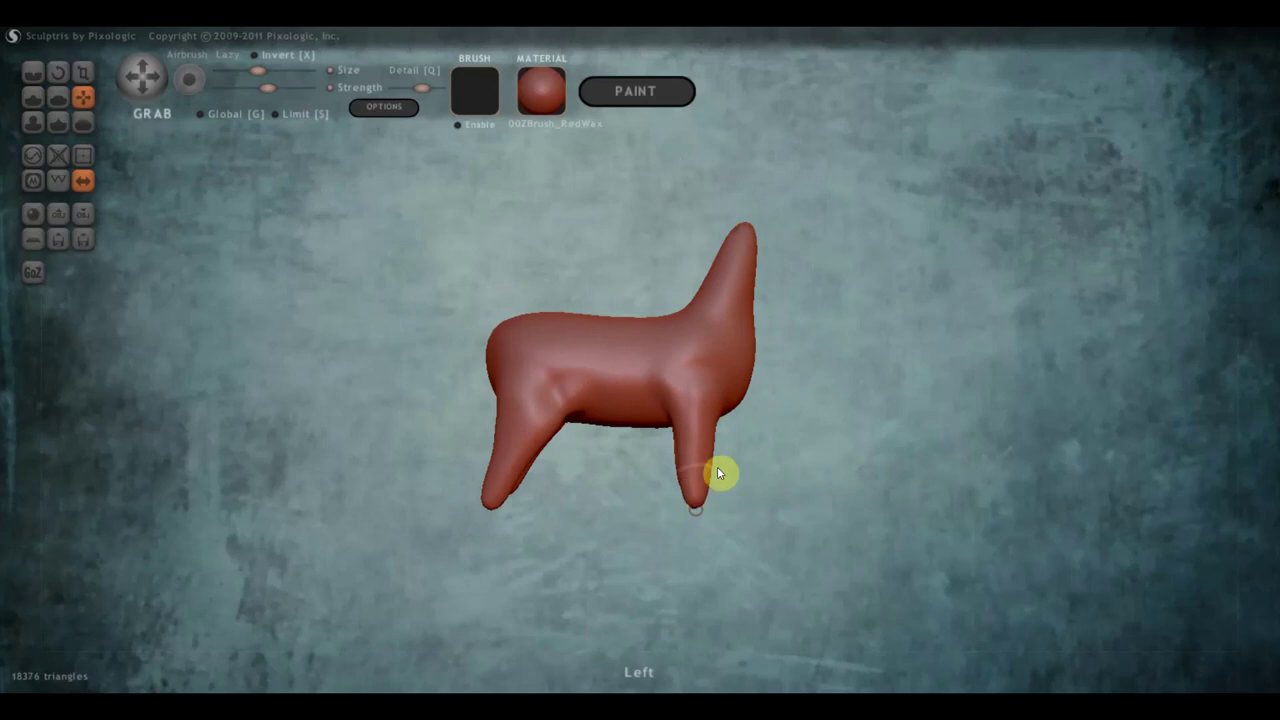
left_click_drag(800, 420, 617, 426)
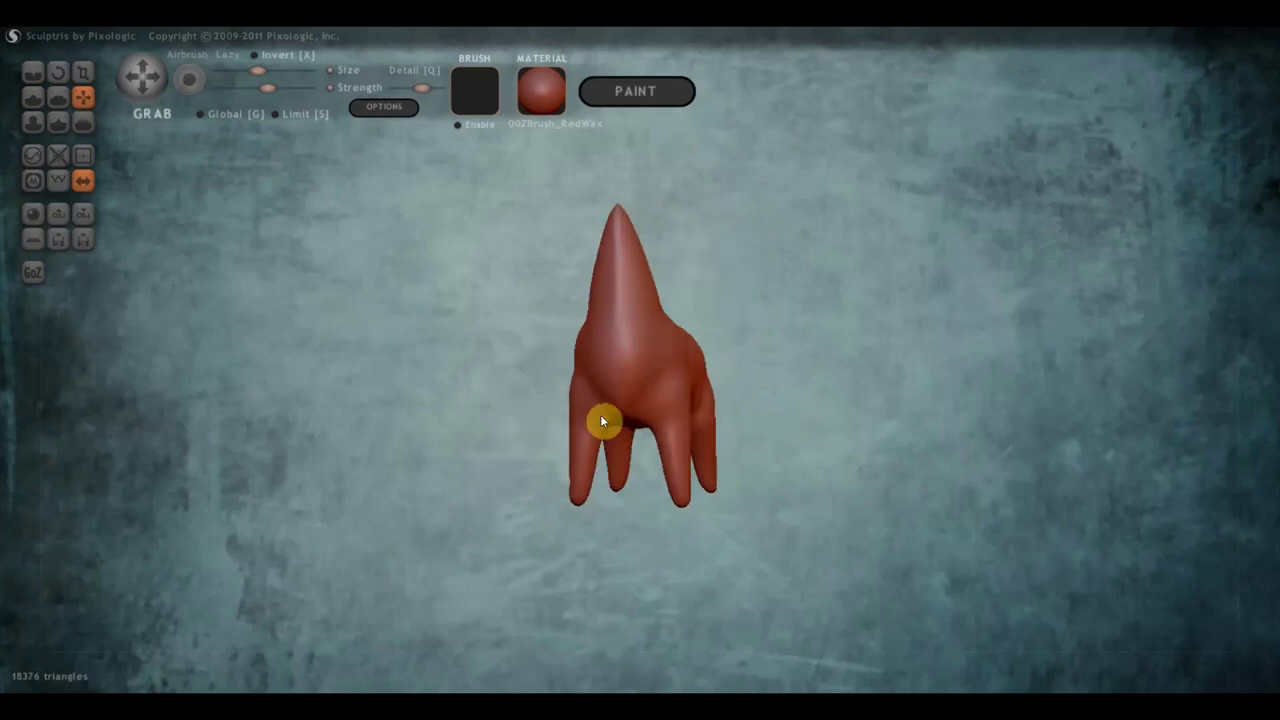
mouse_move(585, 506)
left_mouse_down()
mouse_move(590, 492)
mouse_move(822, 476)
left_mouse_up()
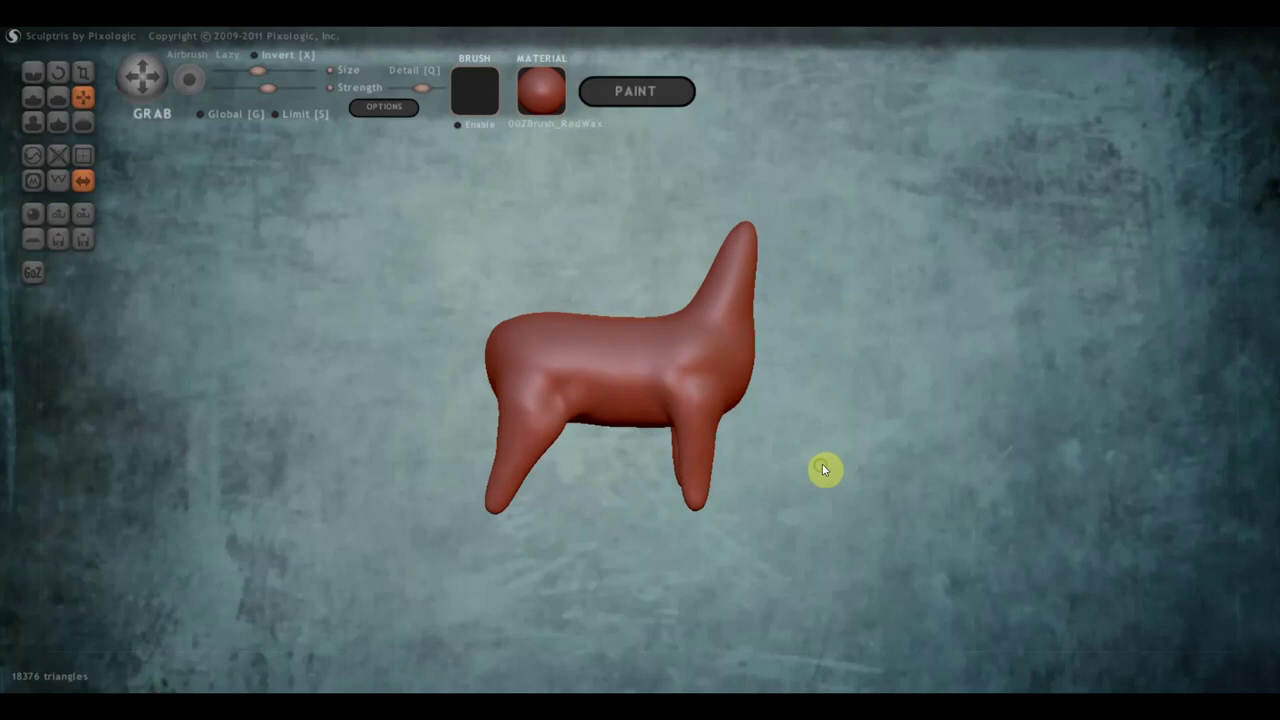
left_click_drag(497, 510, 496, 500)
mouse_move(686, 463)
left_mouse_down()
mouse_move(645, 467)
mouse_move(677, 477)
mouse_move(871, 440)
left_mouse_up()
mouse_move(835, 387)
left_mouse_down()
mouse_move(820, 426)
mouse_move(737, 497)
mouse_move(626, 511)
mouse_move(668, 537)
mouse_move(836, 392)
mouse_move(824, 406)
left_mouse_up()
left_click(677, 369)
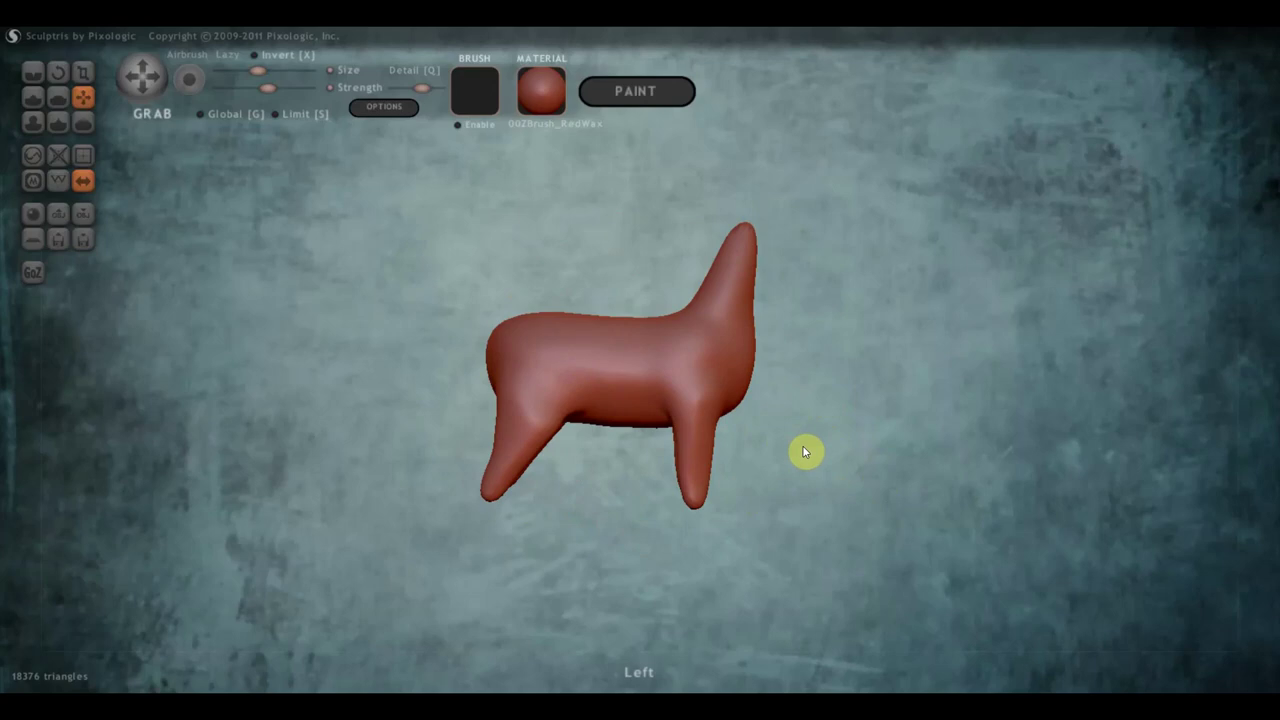
scroll(632, 394, "up", 2)
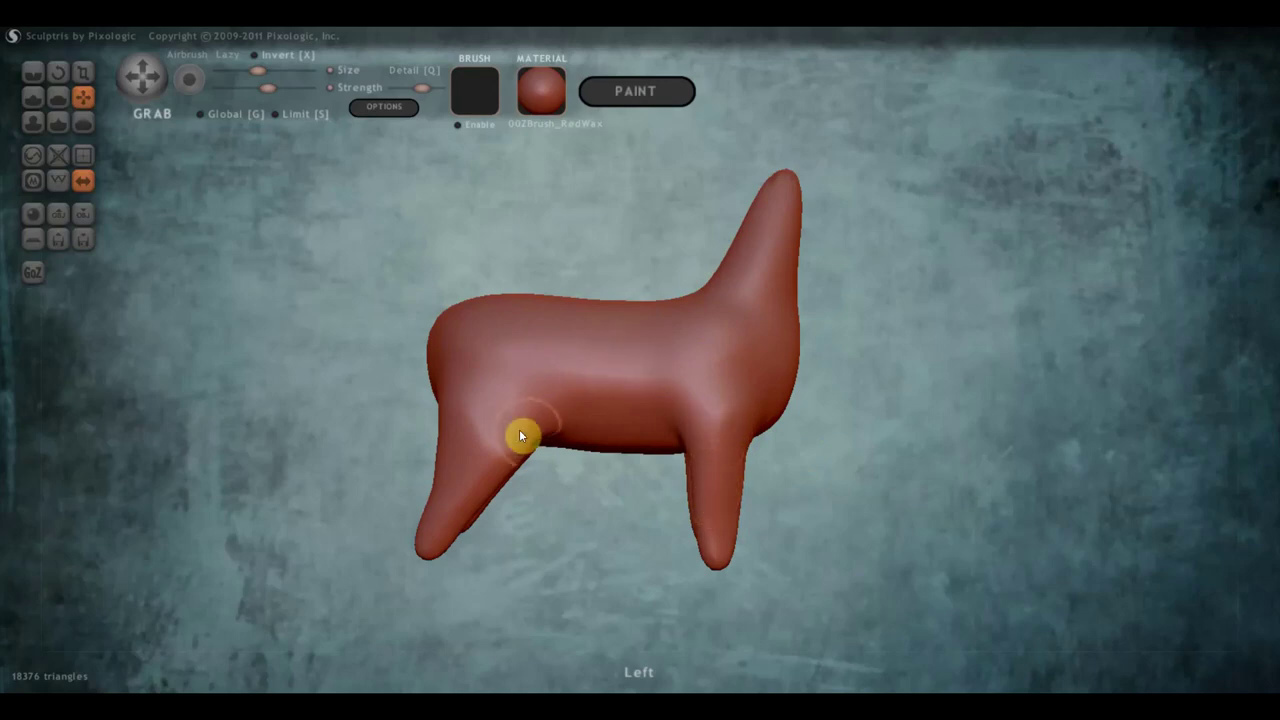
scroll(490, 458, "down", 2)
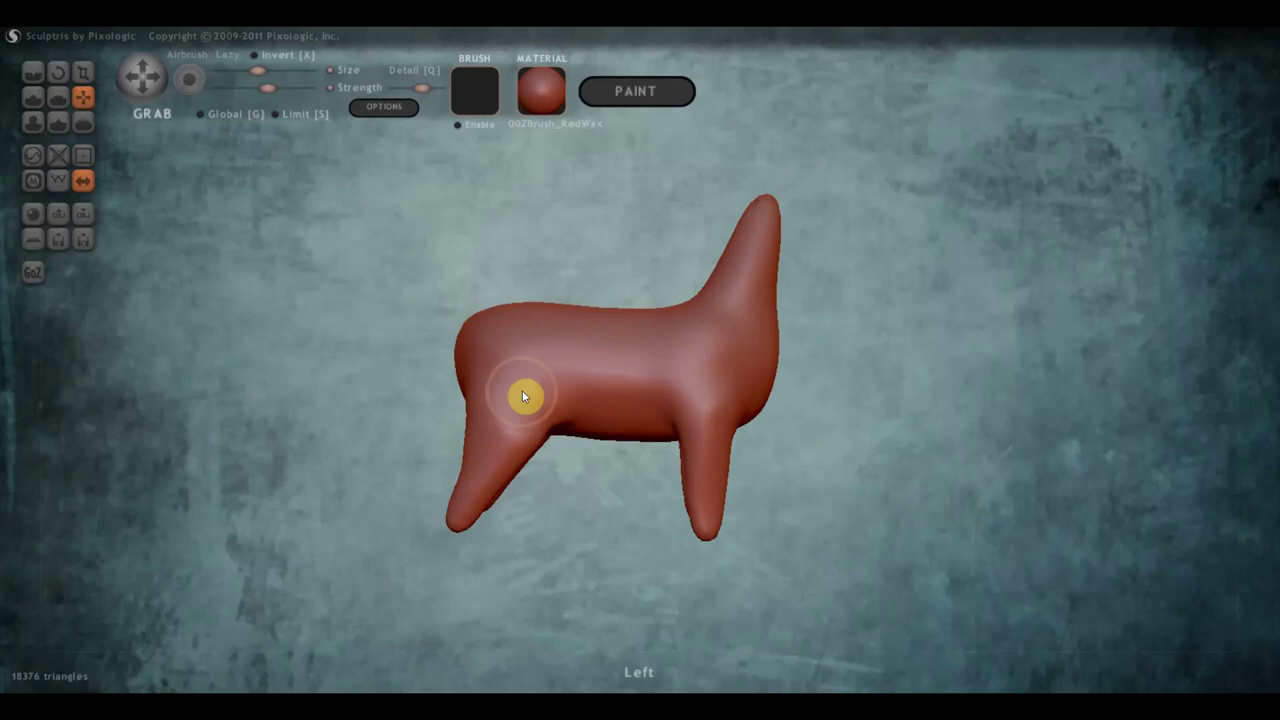
right_click_drag(640, 430, 523, 423)
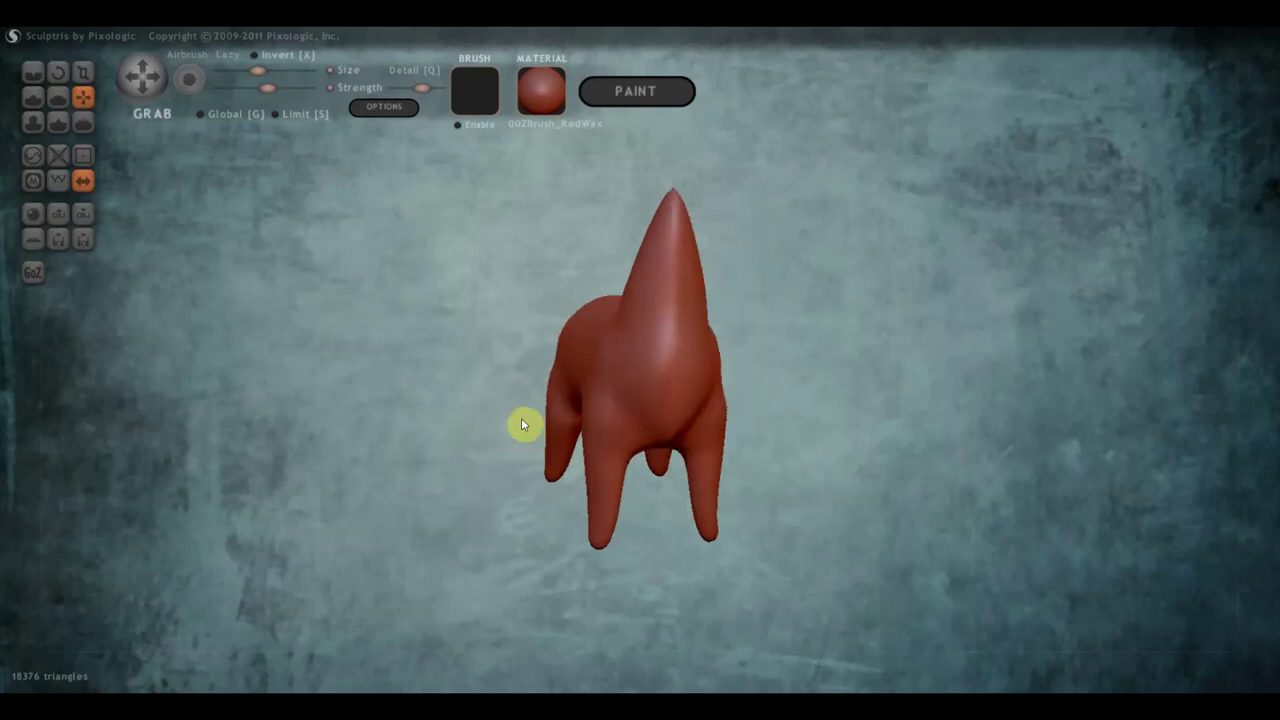
mouse_move(674, 400)
right_mouse_down()
mouse_move(631, 263)
mouse_move(591, 363)
right_mouse_up()
mouse_move(661, 345)
right_mouse_down()
mouse_move(658, 485)
mouse_move(831, 460)
right_mouse_up()
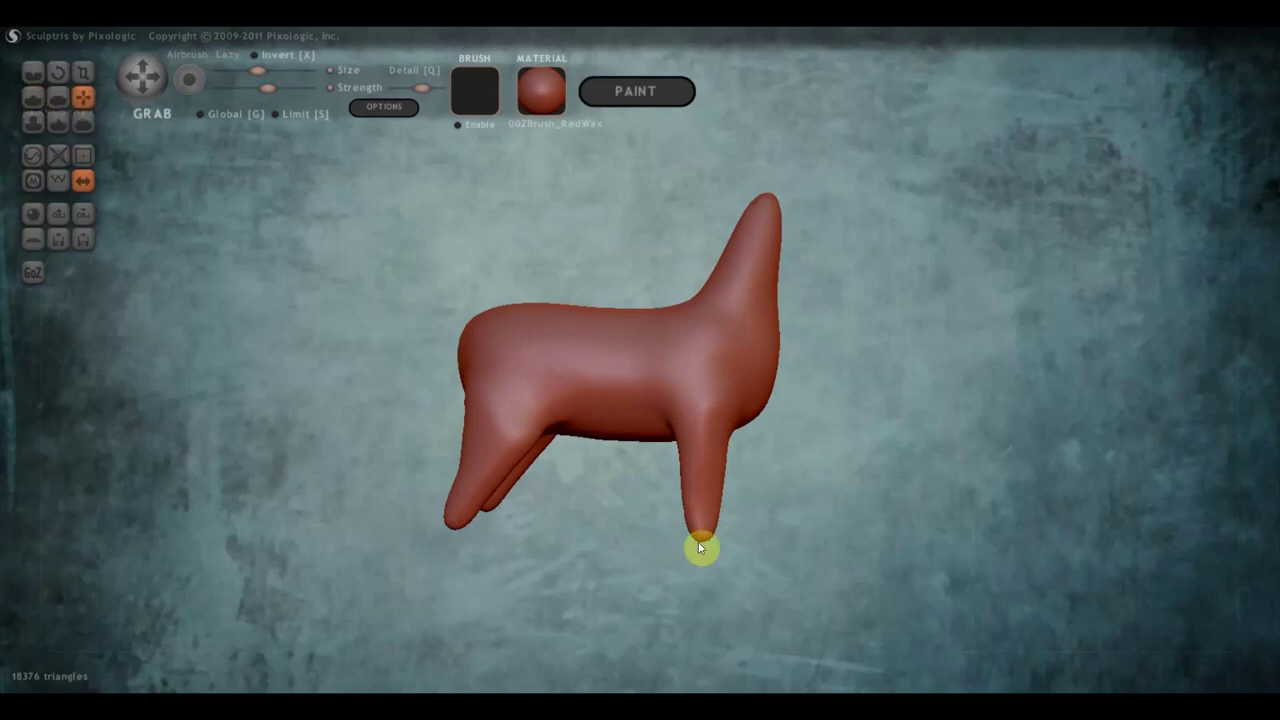
left_click_drag(697, 540, 740, 580)
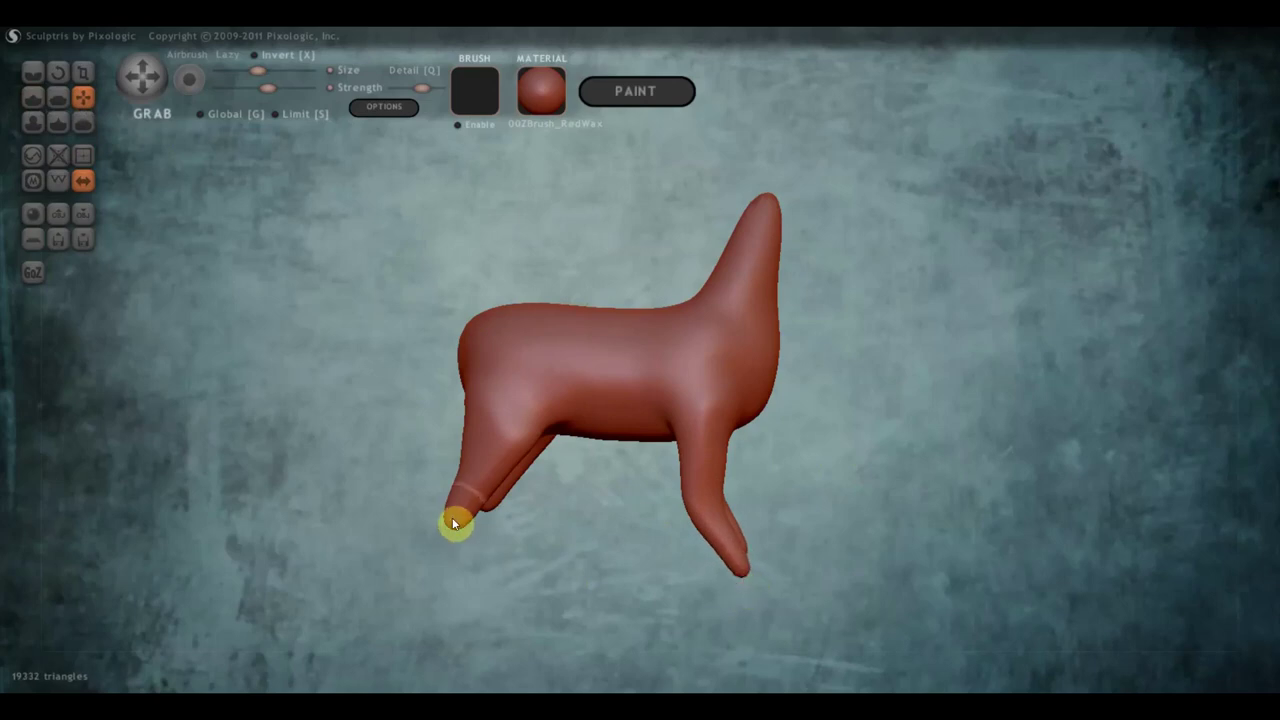
left_click_drag(447, 521, 371, 565)
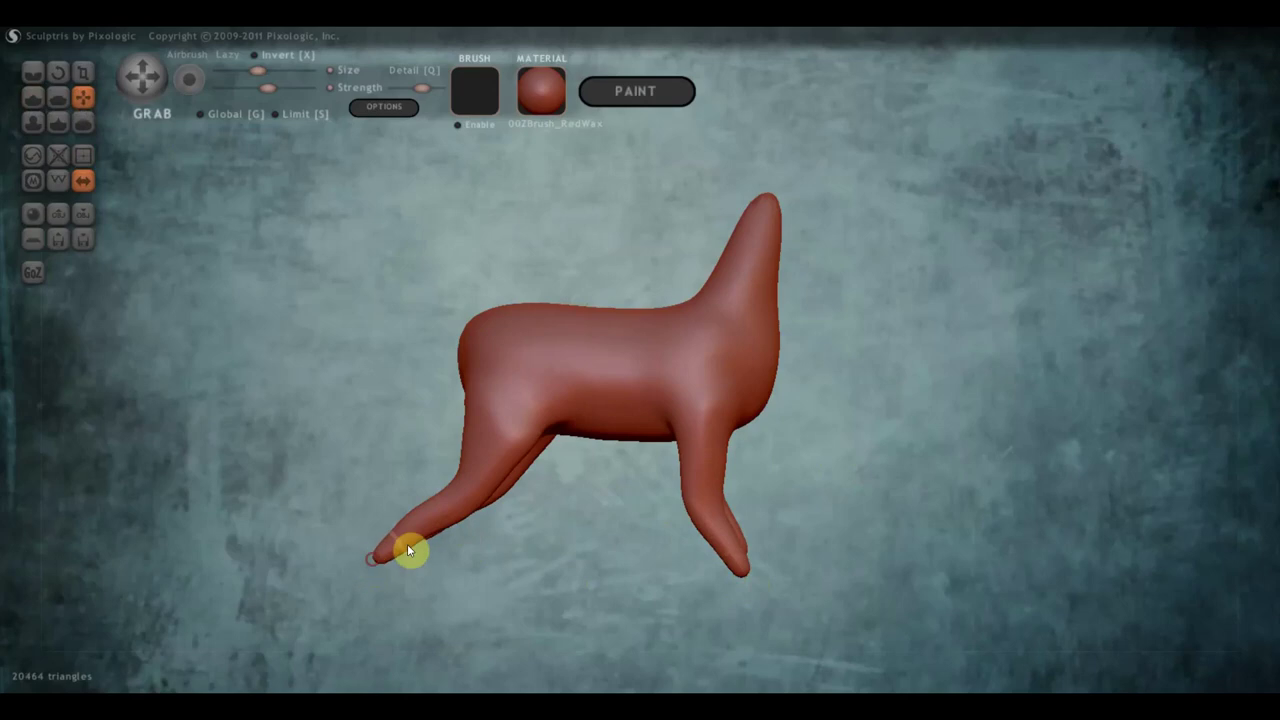
mouse_move(465, 517)
left_mouse_down()
mouse_move(474, 523)
mouse_move(423, 534)
mouse_move(429, 549)
mouse_move(405, 540)
mouse_move(424, 523)
mouse_move(542, 540)
left_mouse_up()
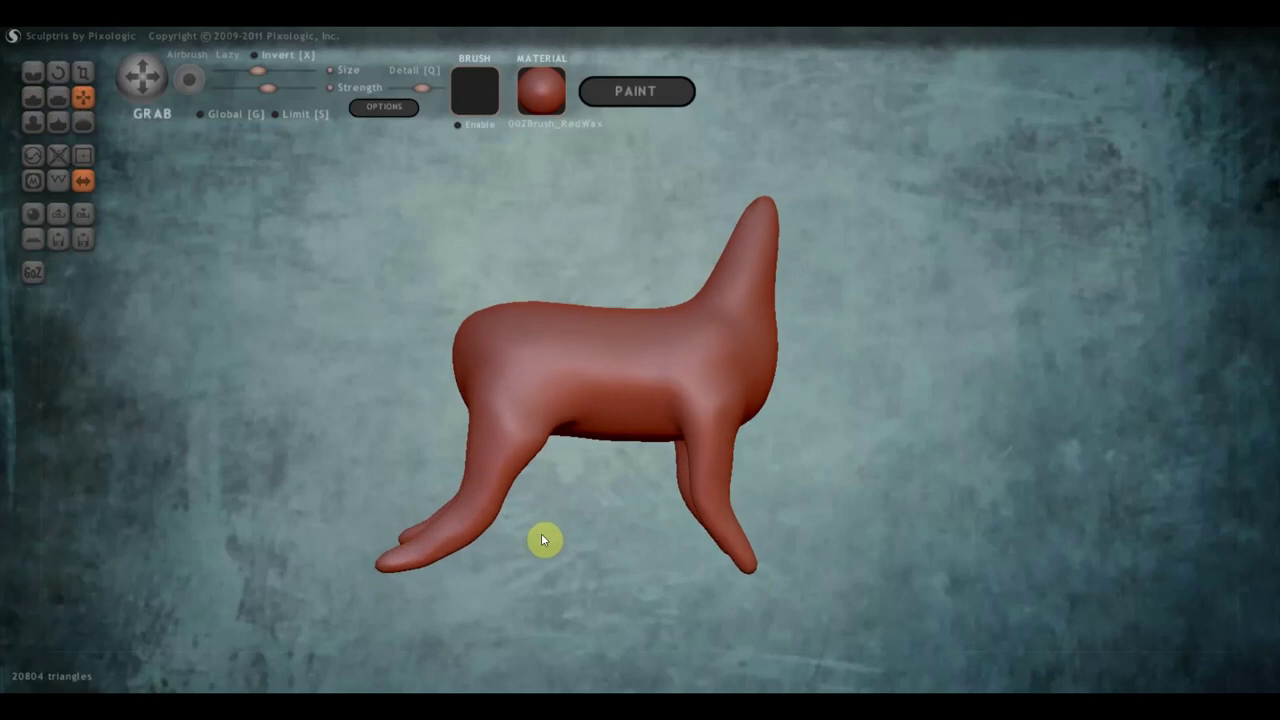
key("ctrl+z")
key("ctrl+z")
key("ctrl+z")
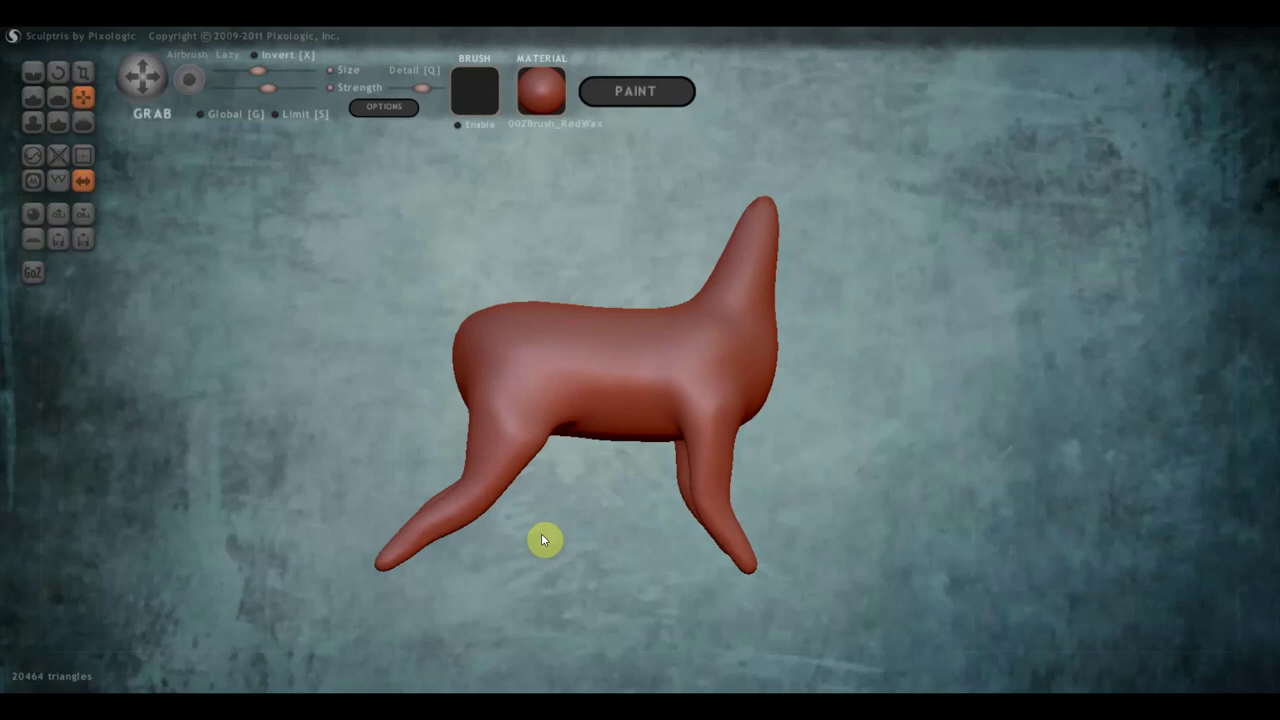
key("ctrl+z")
key("ctrl+z")
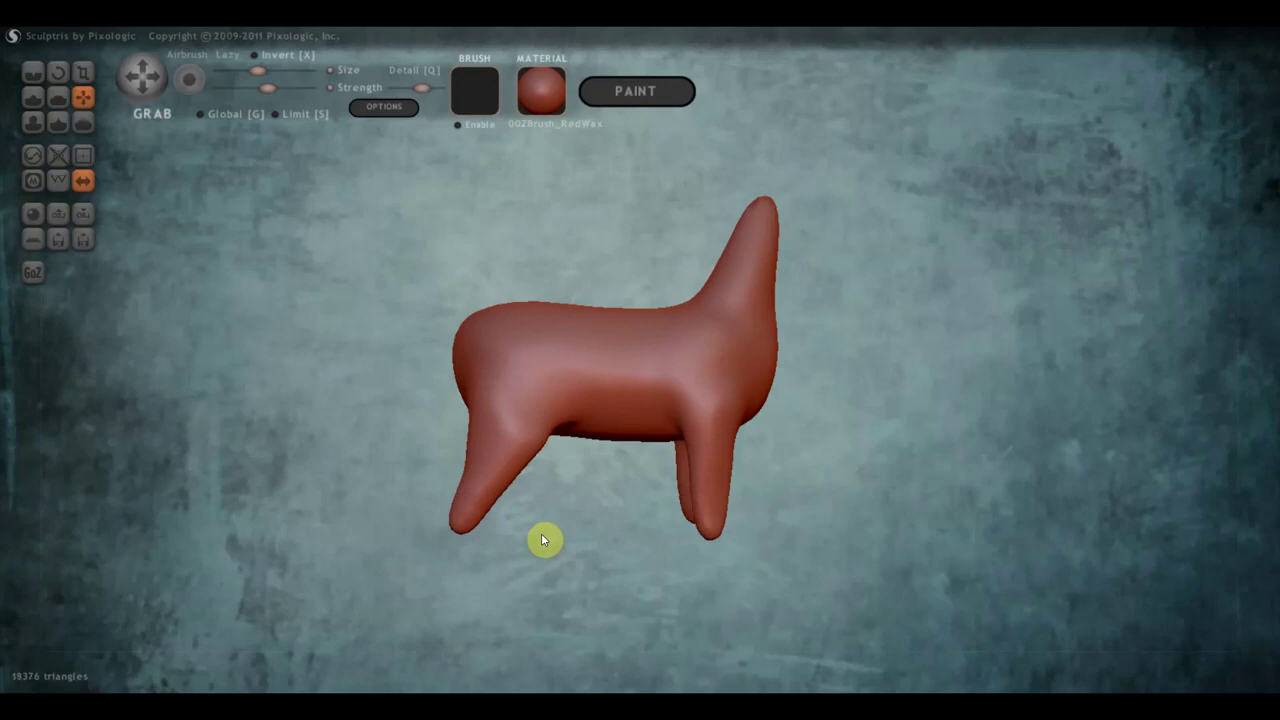
mouse_move(823, 540)
left_mouse_down()
mouse_move(679, 540)
mouse_move(817, 538)
left_mouse_up()
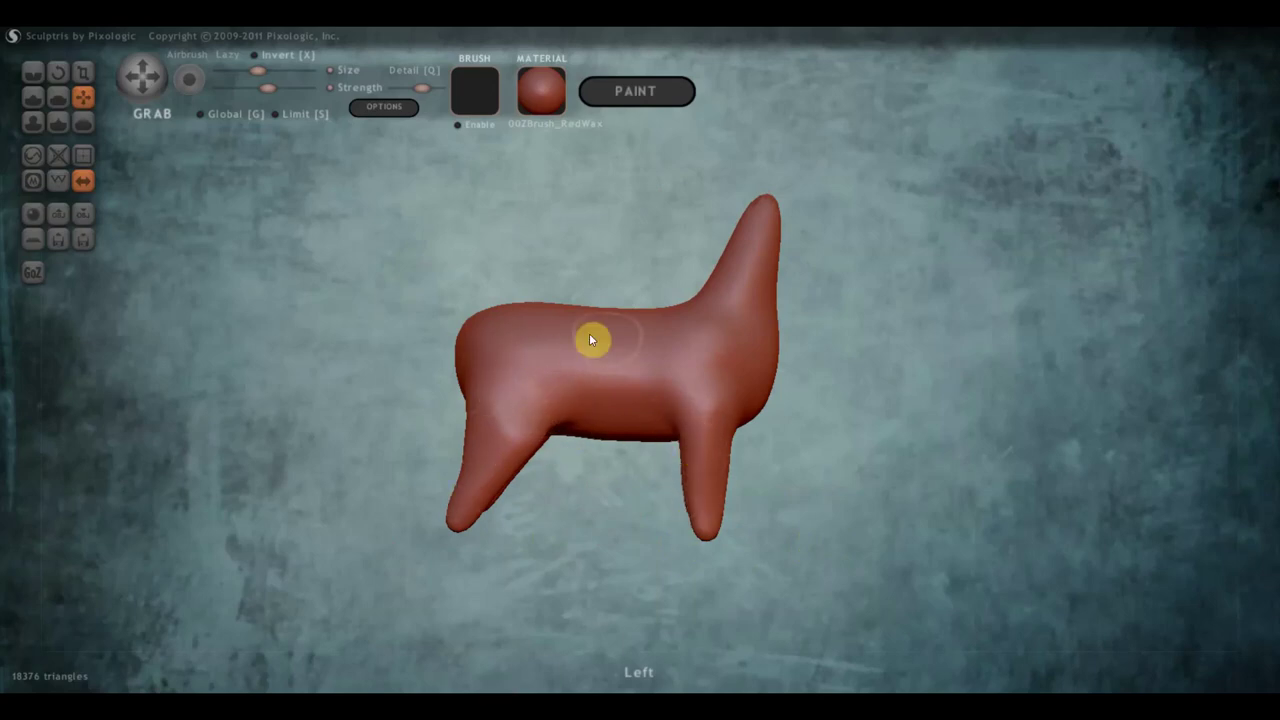
- Build up volume on the horse's neck with the Draw brush
left_click(35, 101)
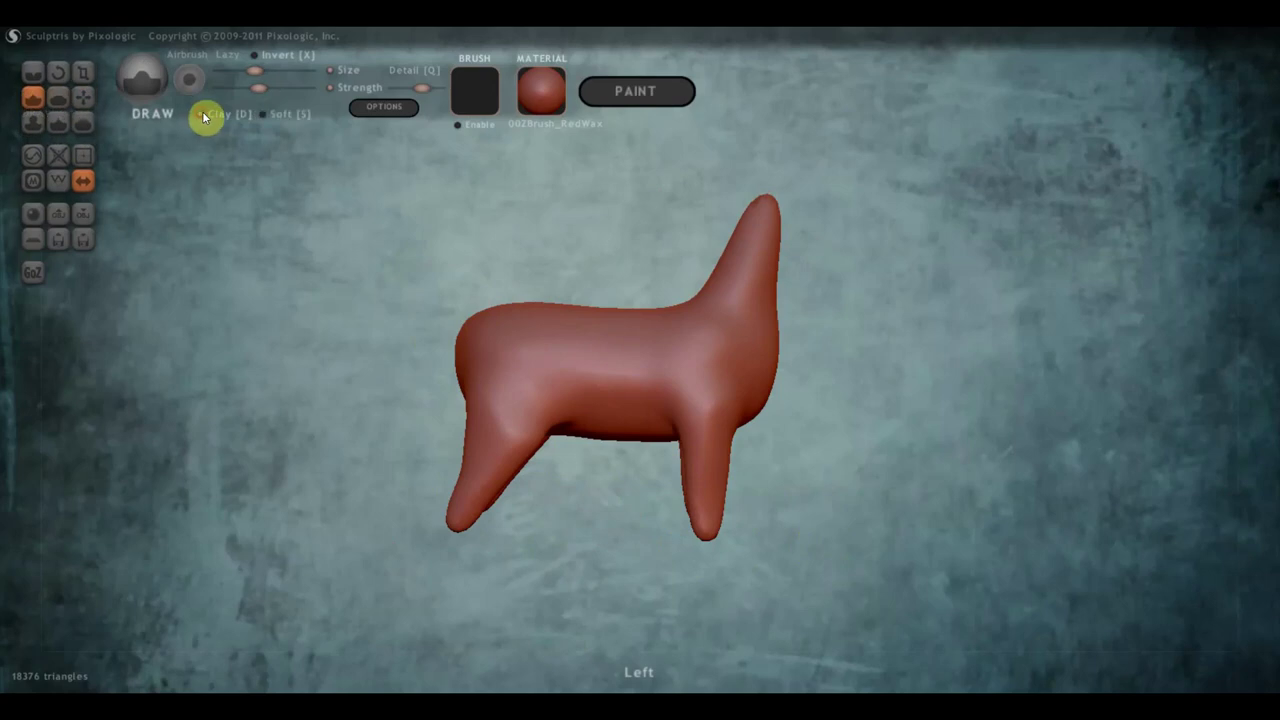
scroll(489, 247, "up", 3)
mouse_move(489, 247)
left_mouse_down()
mouse_move(556, 283)
mouse_move(785, 215)
mouse_move(731, 217)
mouse_move(802, 182)
mouse_move(730, 298)
mouse_move(814, 220)
mouse_move(757, 320)
mouse_move(800, 171)
mouse_move(790, 240)
mouse_move(865, 262)
left_mouse_up()
scroll(774, 222, "up", 2)
mouse_move(686, 203)
left_mouse_down()
mouse_move(660, 306)
mouse_move(662, 290)
left_mouse_up()
mouse_move(662, 290)
right_mouse_down()
mouse_move(597, 297)
mouse_move(557, 229)
mouse_move(569, 249)
right_mouse_up()
- Carve crease grooves above the front leg, on the upper body and along the upper back
left_click(33, 72)
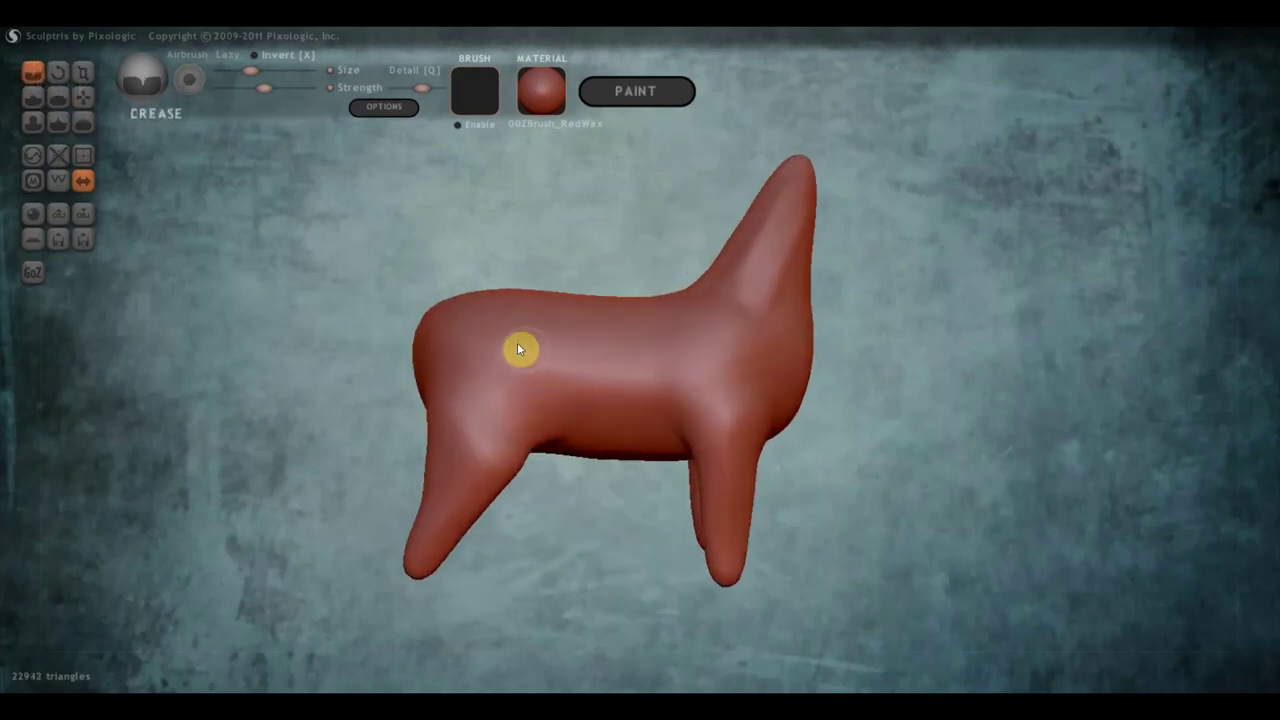
mouse_move(725, 355)
left_mouse_down()
mouse_move(703, 395)
mouse_move(726, 440)
left_mouse_up()
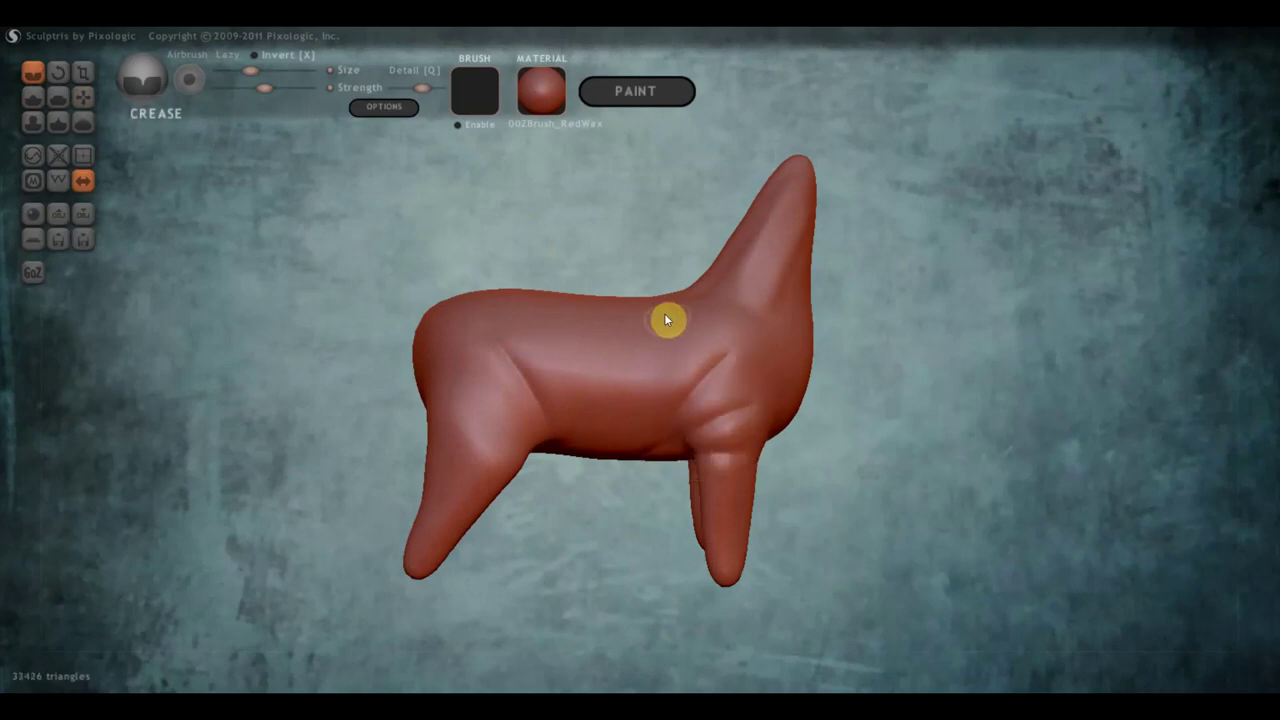
mouse_move(646, 312)
left_mouse_down()
mouse_move(667, 342)
mouse_move(682, 308)
left_mouse_up()
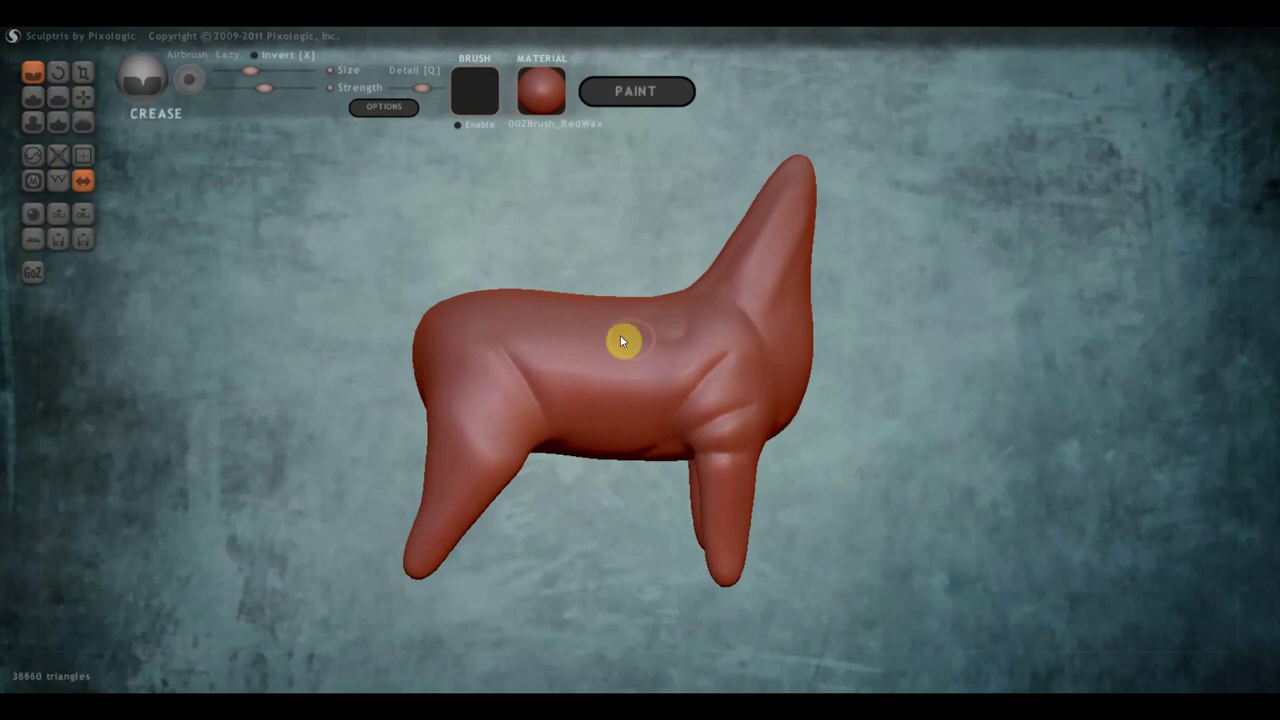
left_click(511, 324)
mouse_move(511, 324)
left_mouse_down()
mouse_move(630, 346)
mouse_move(669, 338)
mouse_move(614, 424)
left_mouse_up()
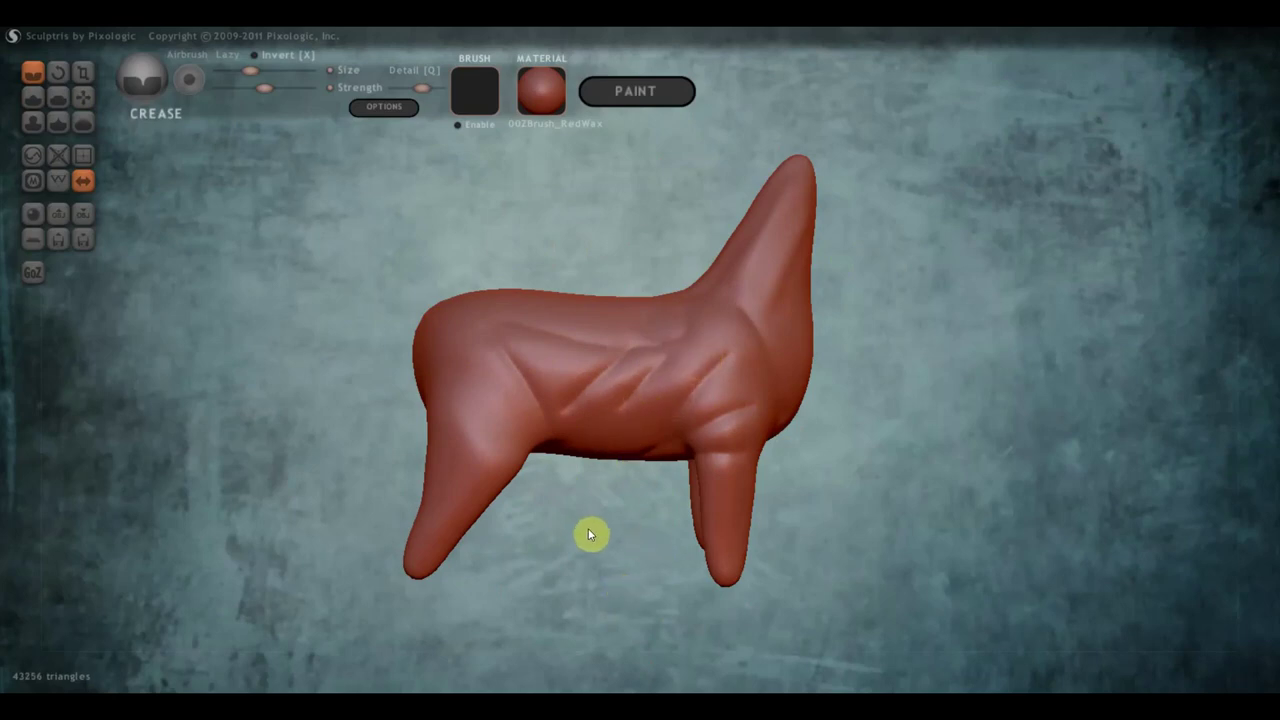
key("d")
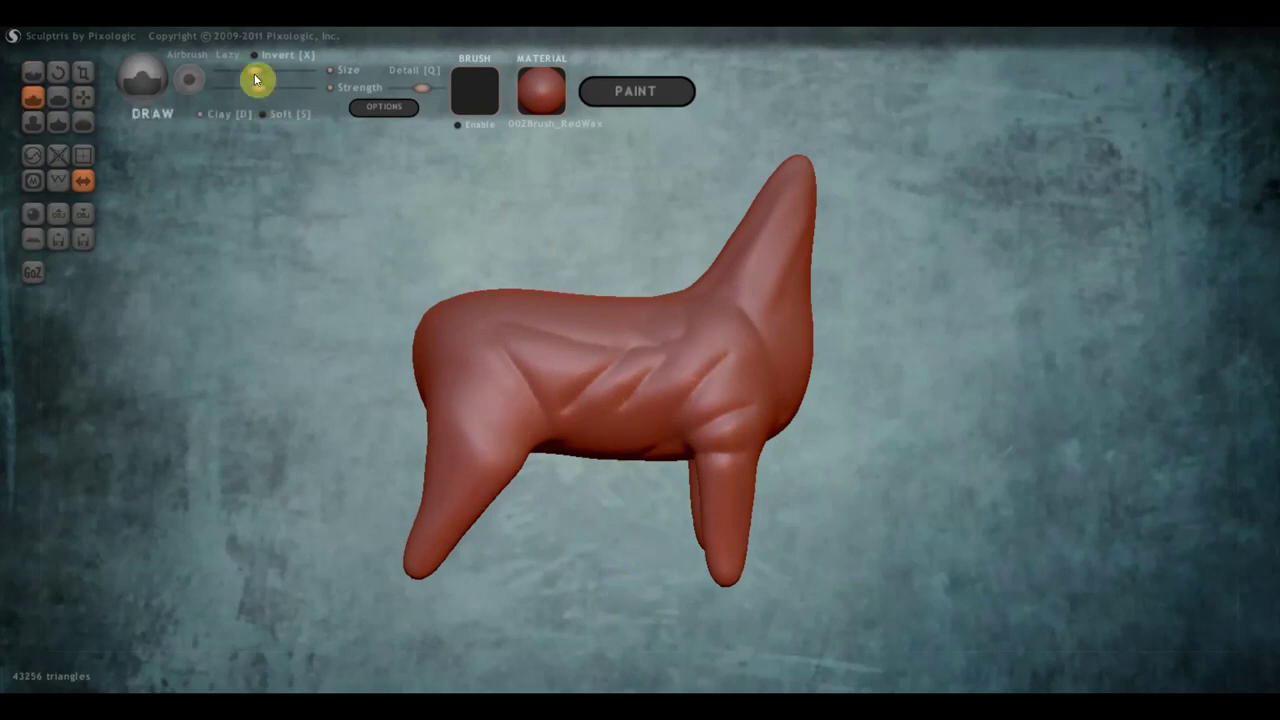
- Build up volume over the chest, shoulder, back and front centre with the Draw brush
left_click_drag(513, 405, 474, 489)
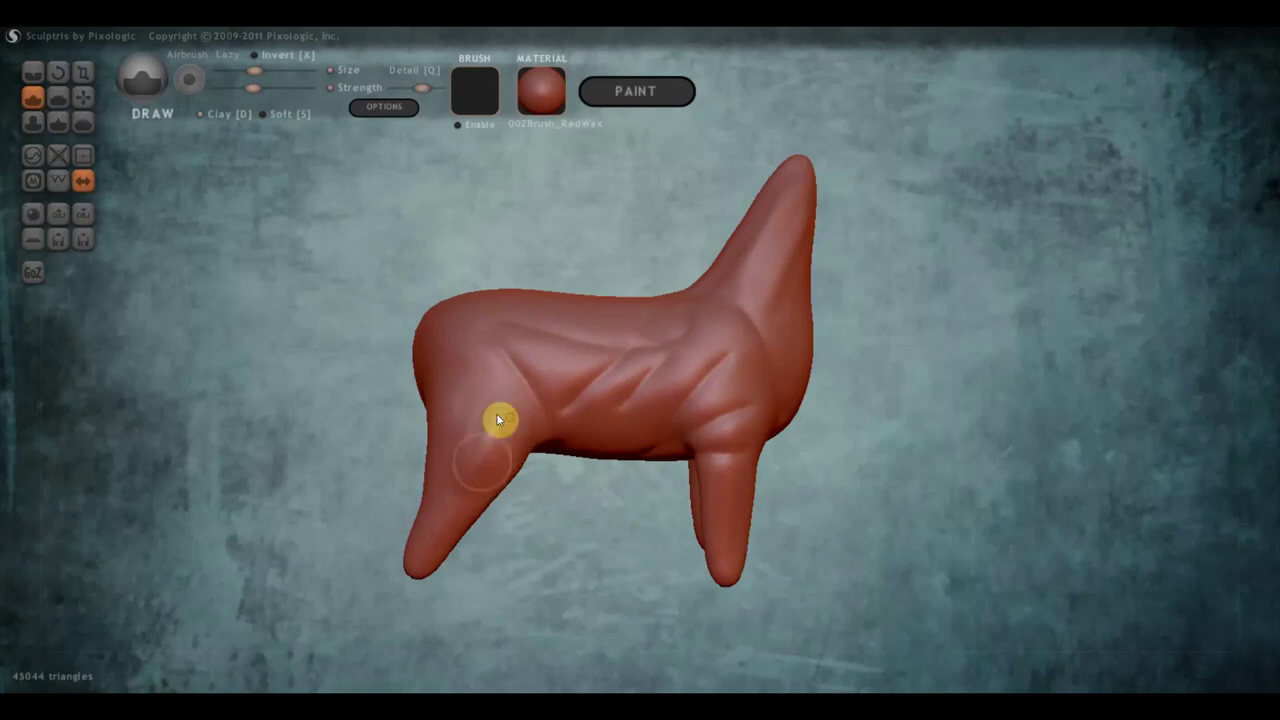
mouse_move(474, 337)
left_mouse_down()
mouse_move(449, 343)
mouse_move(449, 406)
left_mouse_up()
left_click_drag(741, 394, 742, 372)
left_click_drag(690, 424, 680, 431)
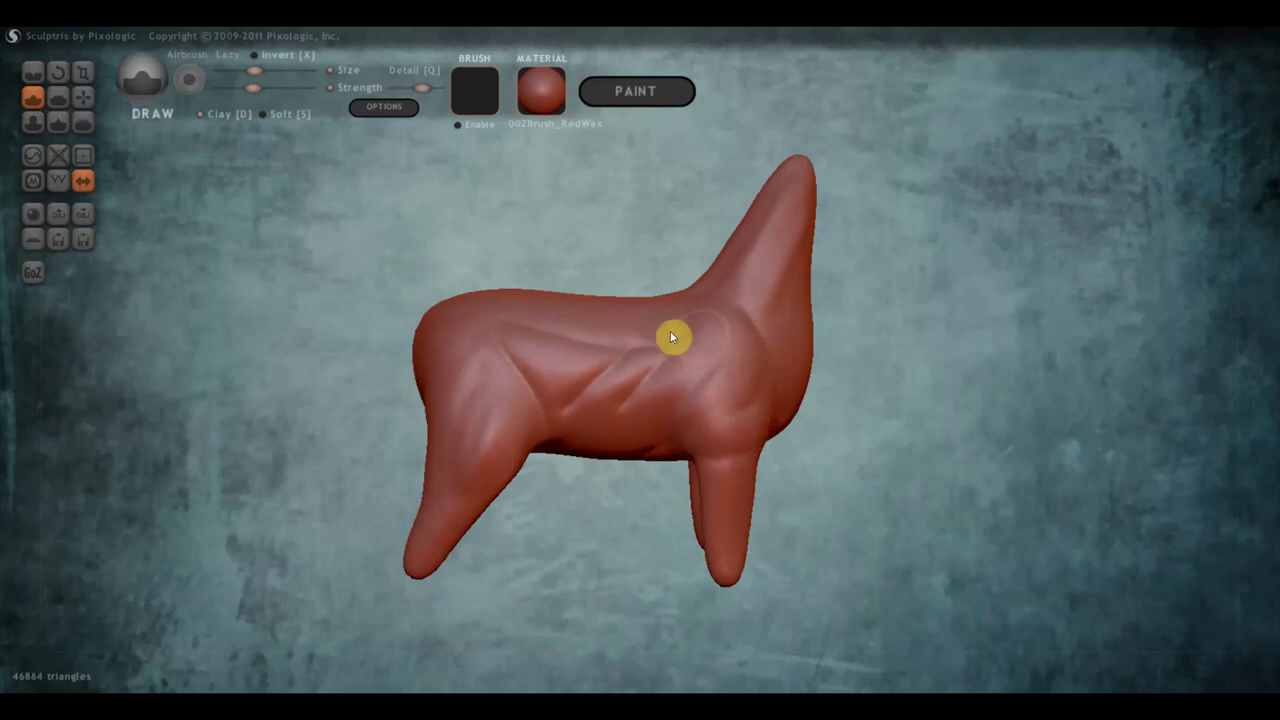
left_click_drag(537, 314, 676, 337)
left_click_drag(575, 317, 636, 317)
mouse_move(775, 380)
right_mouse_down()
mouse_move(560, 383)
mouse_move(623, 366)
mouse_move(634, 305)
right_mouse_up()
mouse_move(634, 305)
left_mouse_down()
mouse_move(634, 486)
mouse_move(628, 407)
mouse_move(625, 456)
left_mouse_up()
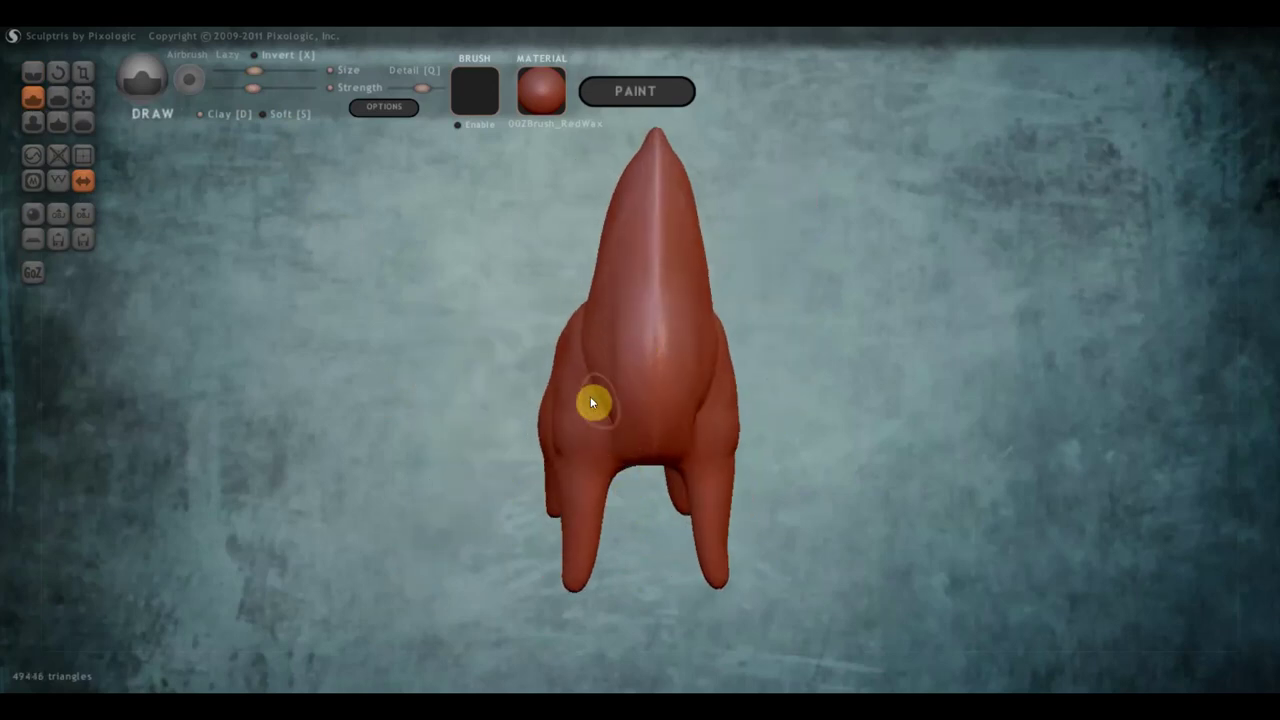
- Nudge the upper body with the Grab brush, undoing a stray dent at the left end
left_click(83, 97)
scroll(543, 334, "down", 2)
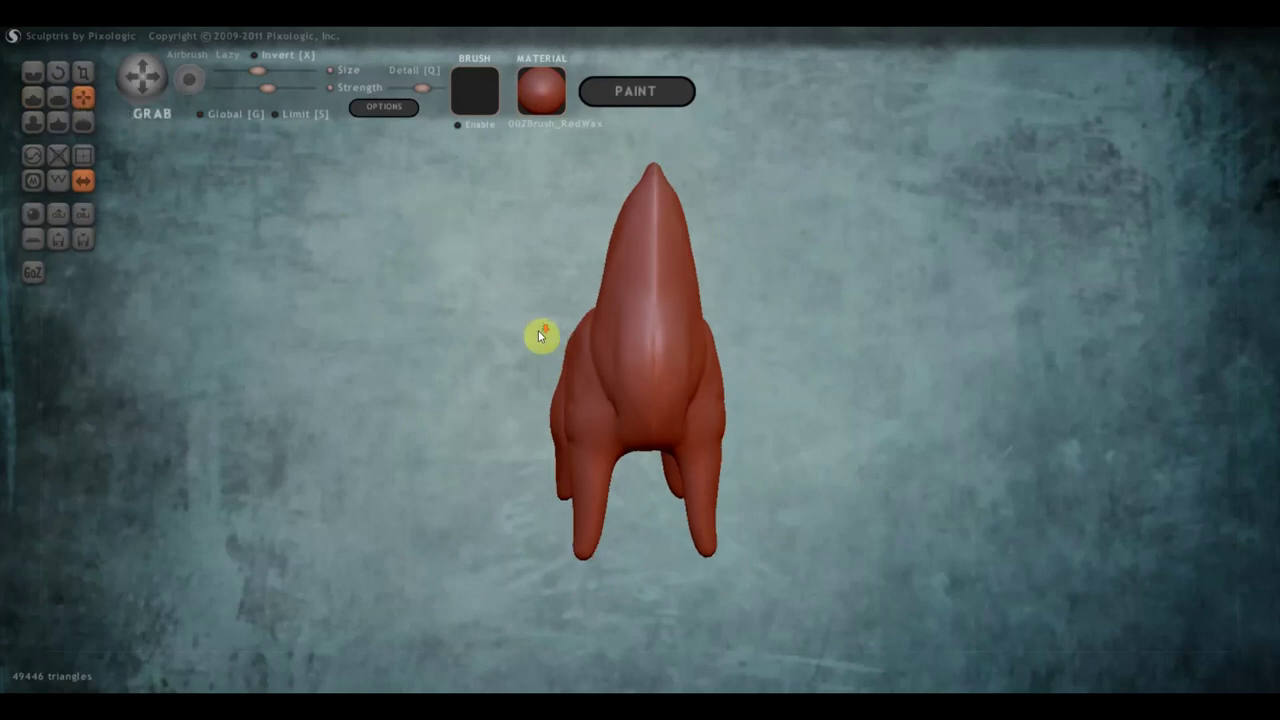
scroll(592, 355, "down", 1)
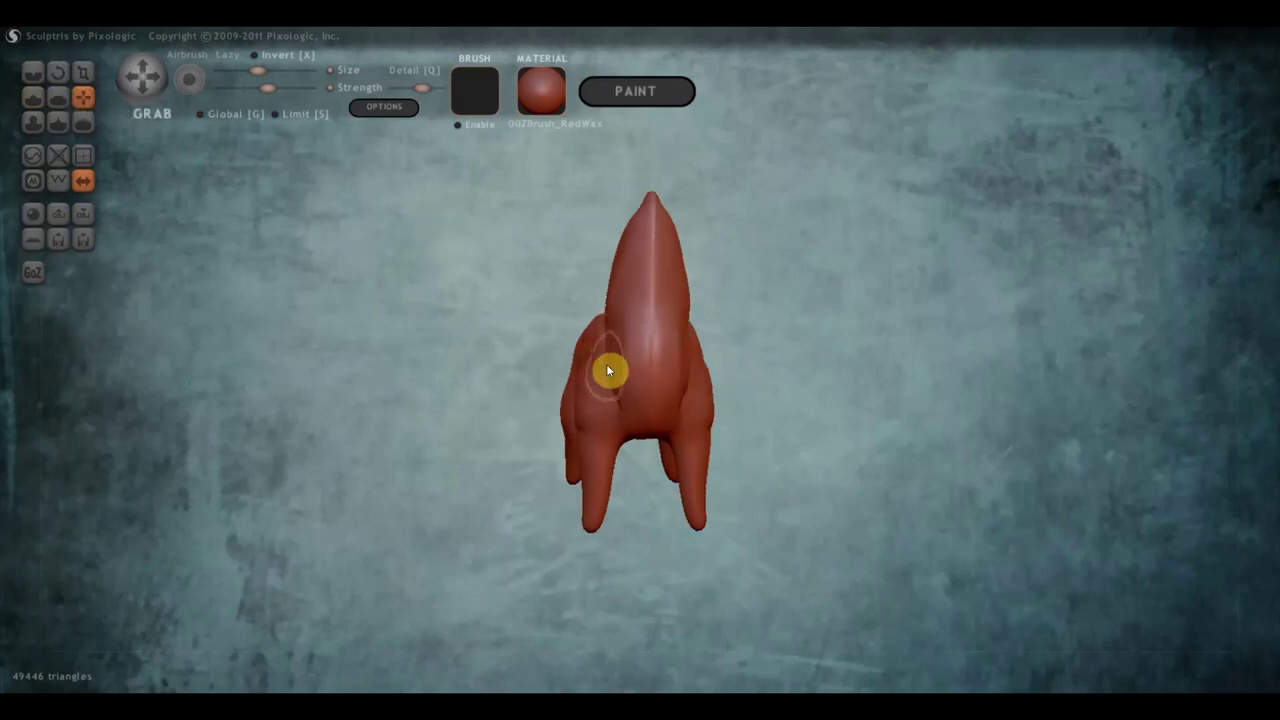
left_click_drag(609, 291, 622, 288)
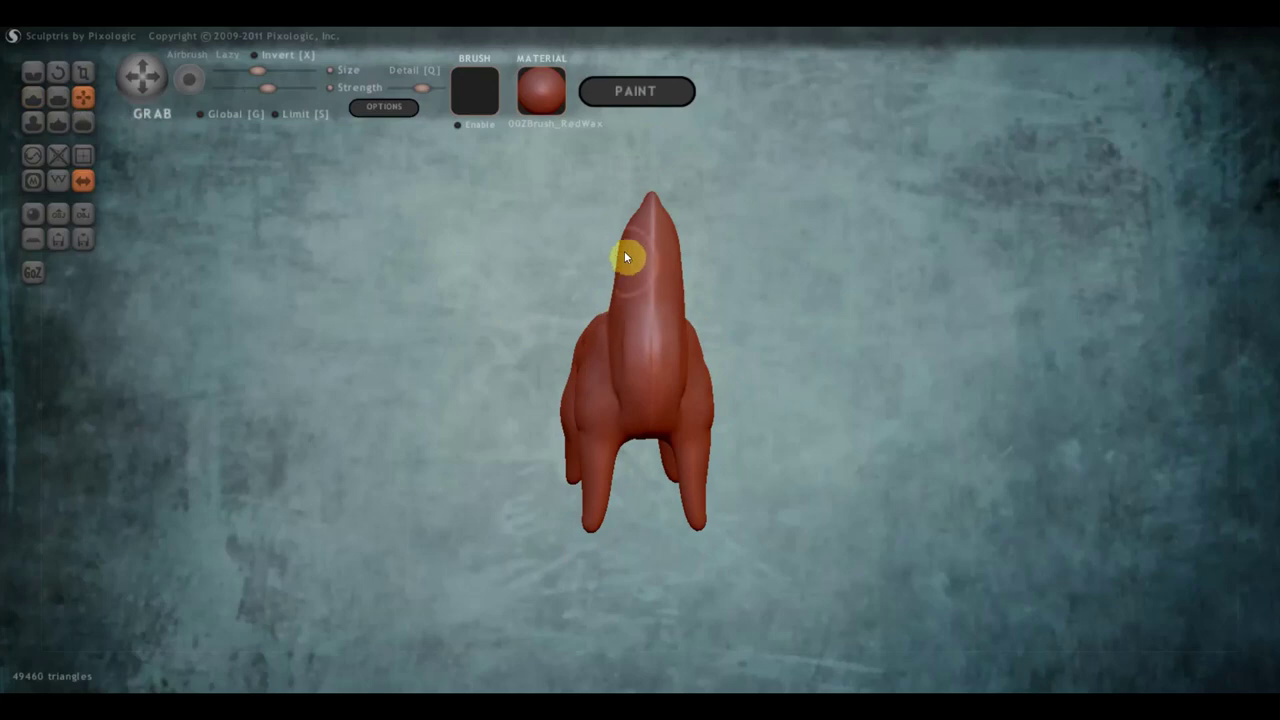
left_click_drag(632, 248, 814, 263)
scroll(697, 326, "up", 3)
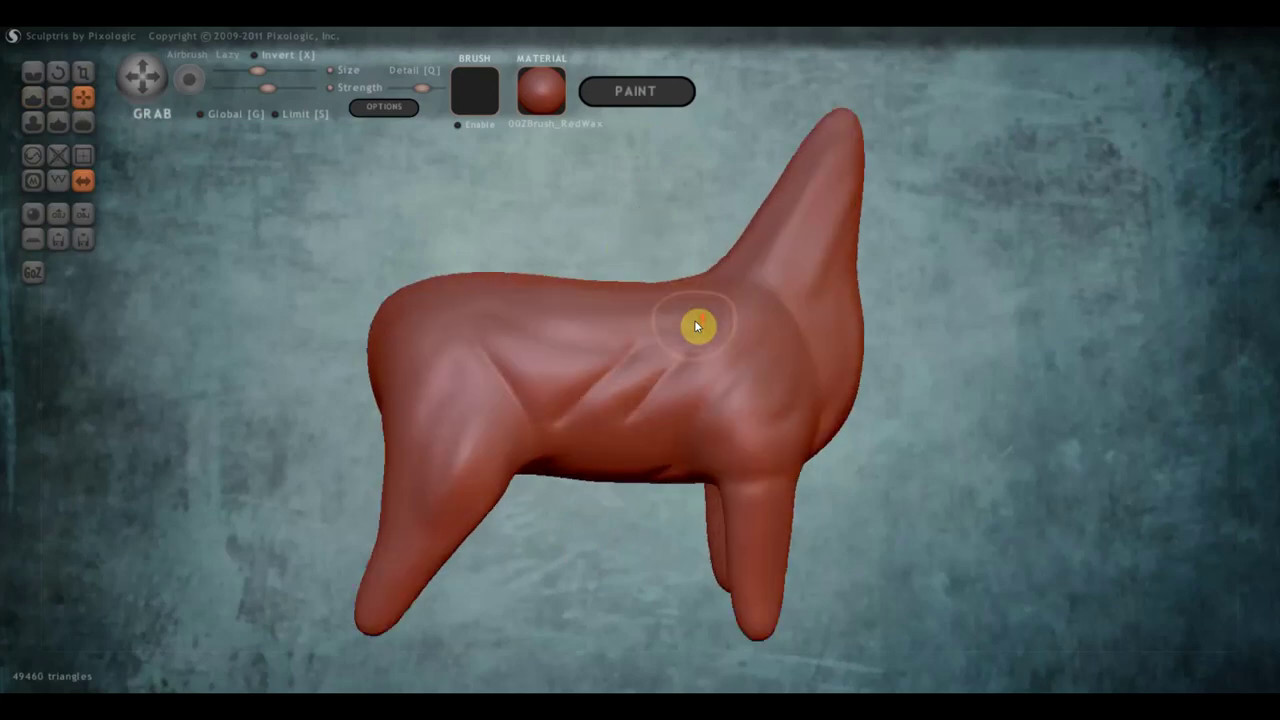
left_click_drag(386, 360, 425, 403)
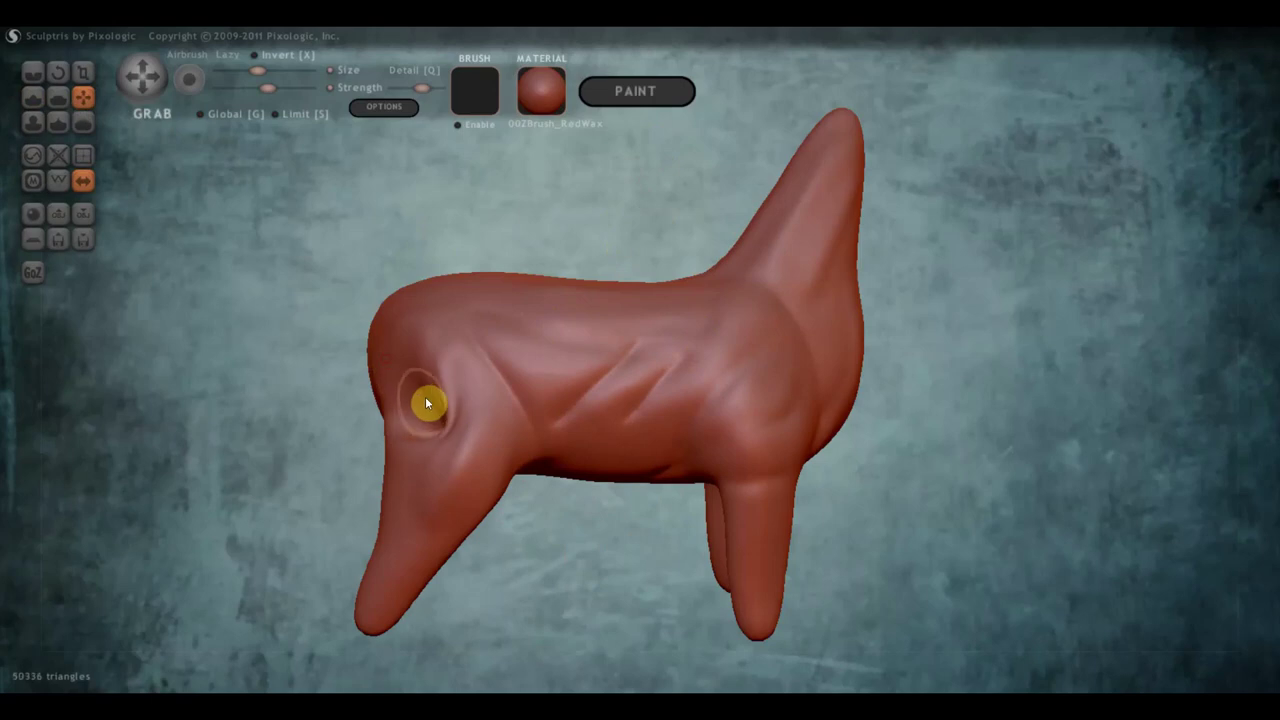
key("ctrl+z")
- Add Draw strokes near the body's left end and on the shoulder
left_click(33, 97)
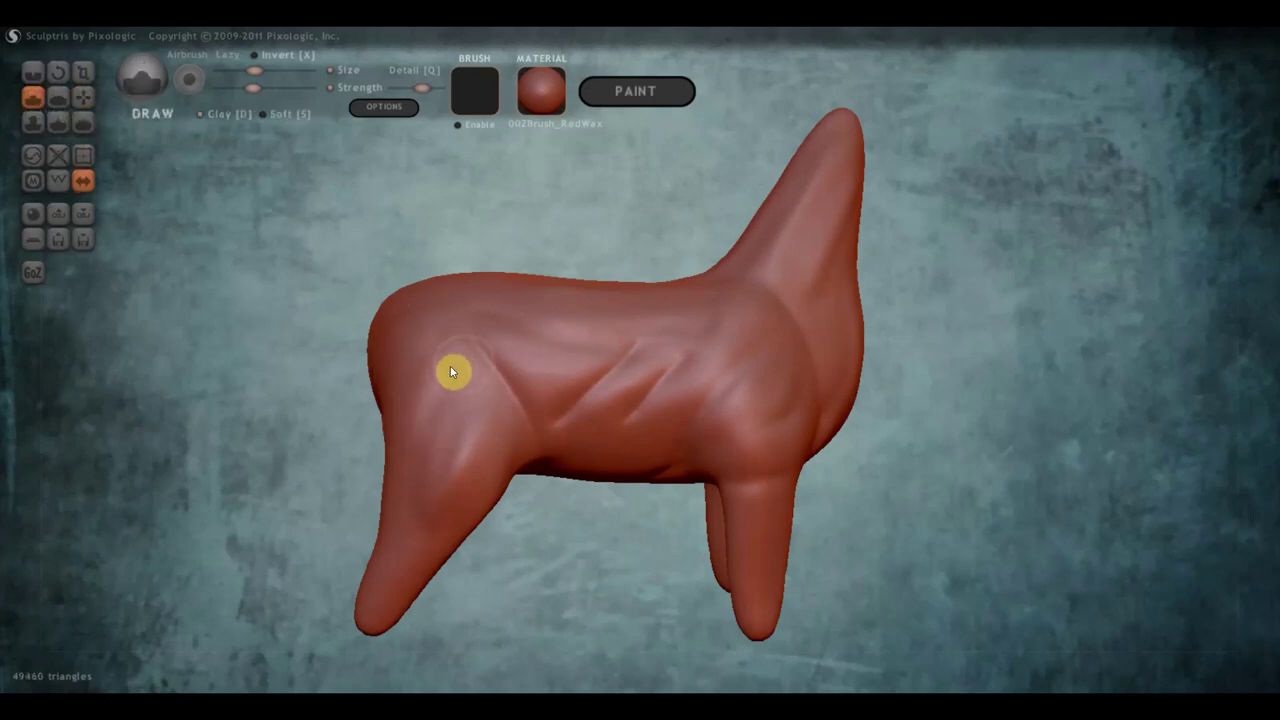
mouse_move(391, 373)
left_mouse_down()
mouse_move(403, 360)
mouse_move(463, 429)
left_mouse_up()
left_click_drag(462, 305, 418, 336)
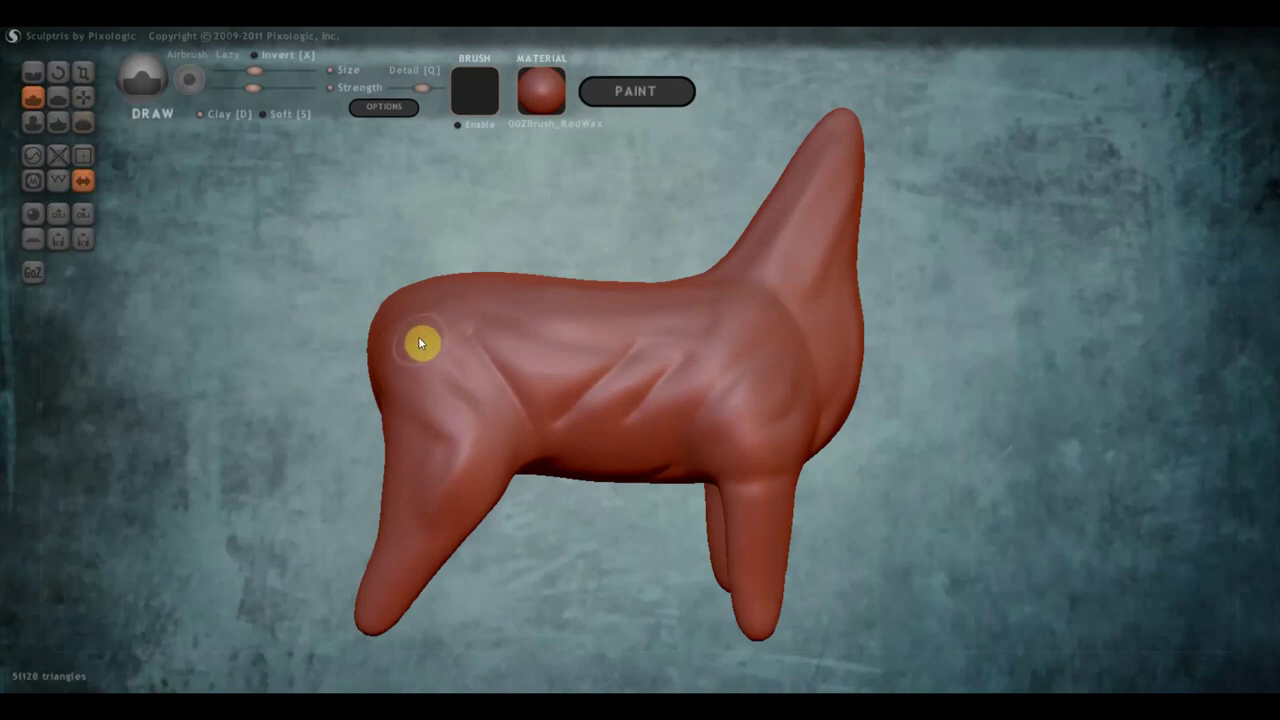
mouse_move(460, 350)
right_mouse_down()
mouse_move(640, 437)
mouse_move(671, 463)
mouse_move(660, 480)
right_mouse_up()
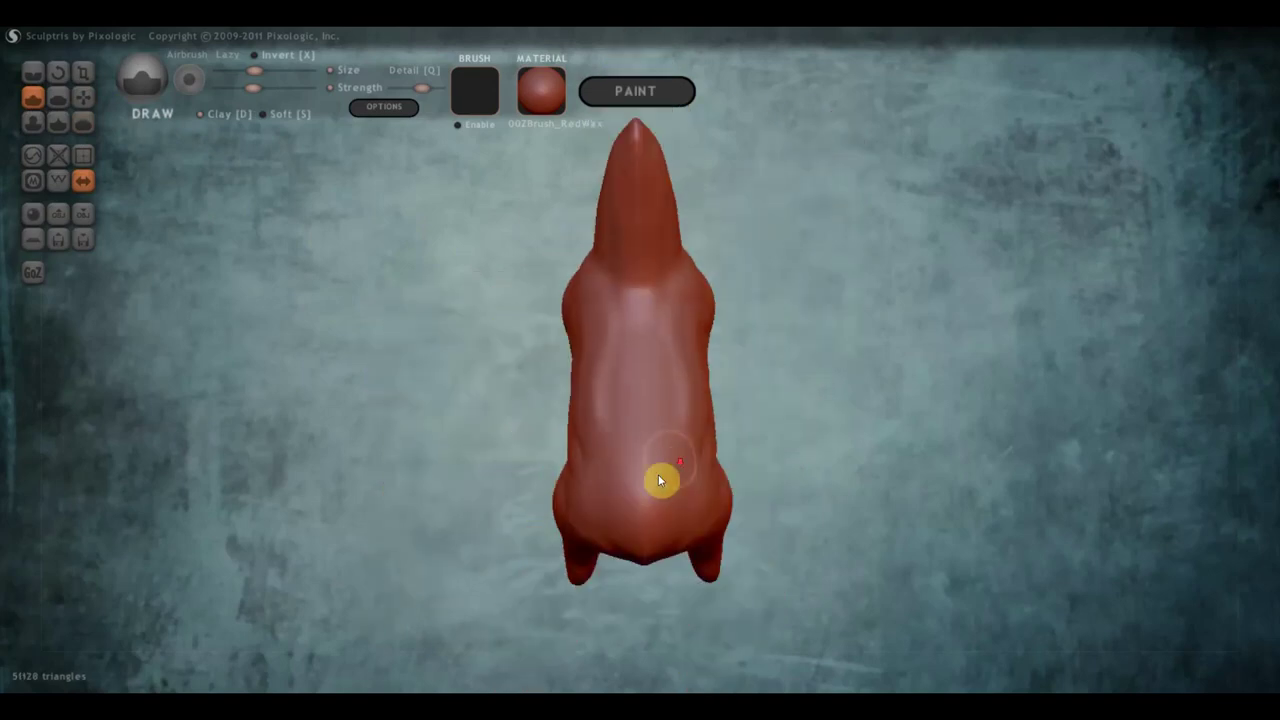
- Pull folds into the lower-left leg, left flank and lower body with the Grab brush
left_click(83, 96)
scroll(577, 480, "down", 2)
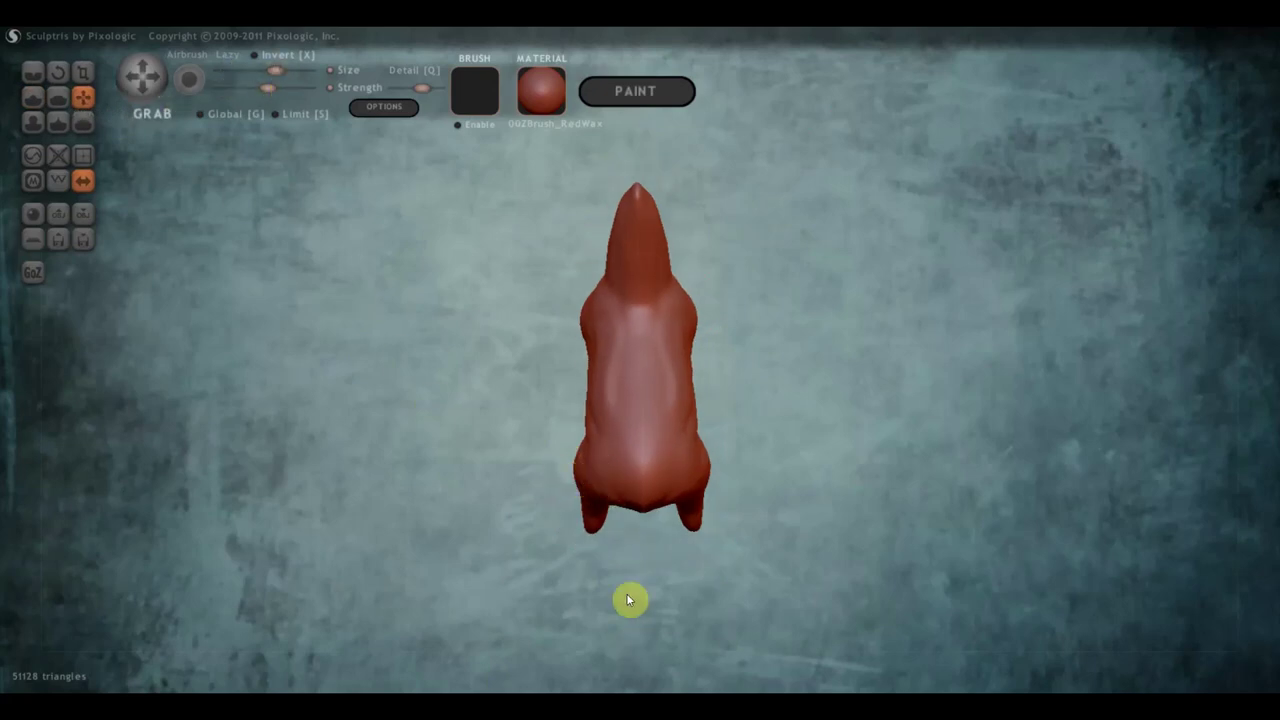
left_click_drag(587, 482, 591, 490)
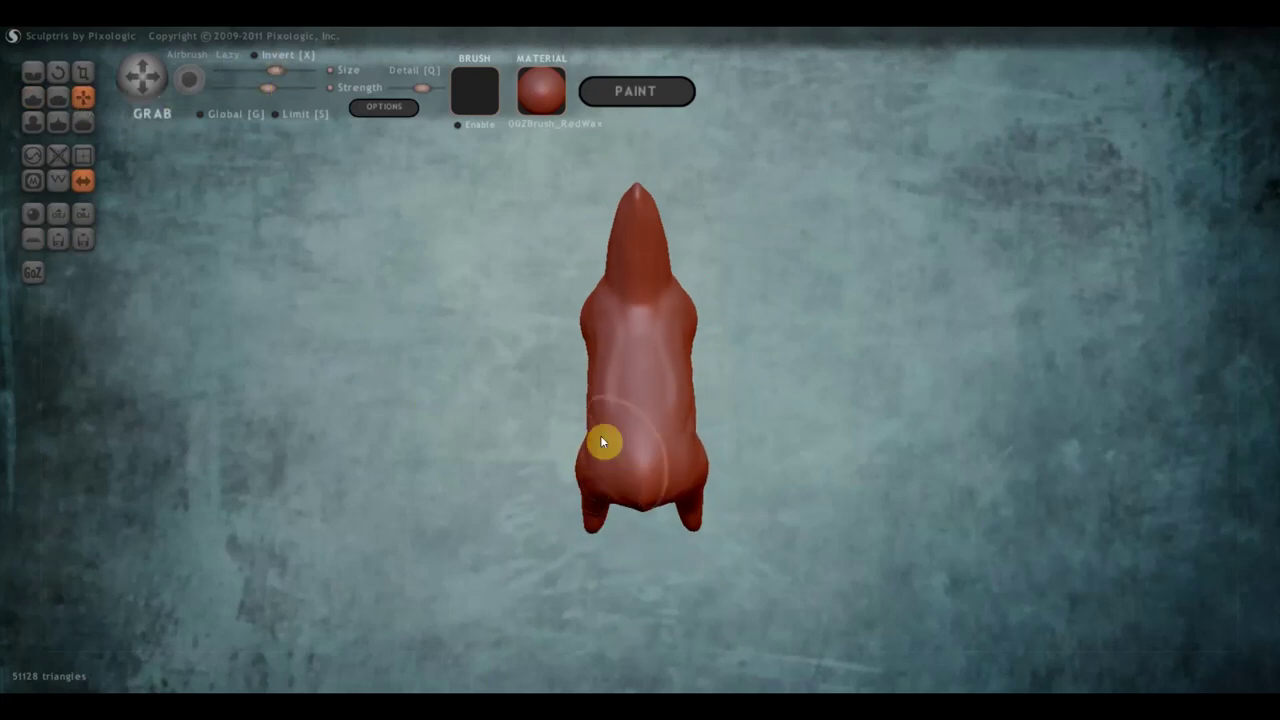
scroll(595, 430, "up", 1)
scroll(575, 420, "up", 2)
mouse_move(563, 444)
left_mouse_down()
mouse_move(582, 446)
mouse_move(560, 447)
mouse_move(578, 449)
mouse_move(554, 297)
mouse_move(600, 300)
mouse_move(586, 320)
mouse_move(553, 304)
mouse_move(600, 309)
left_mouse_up()
mouse_move(772, 419)
left_mouse_down()
mouse_move(766, 451)
mouse_move(780, 414)
left_mouse_up()
left_click_drag(562, 560, 558, 548)
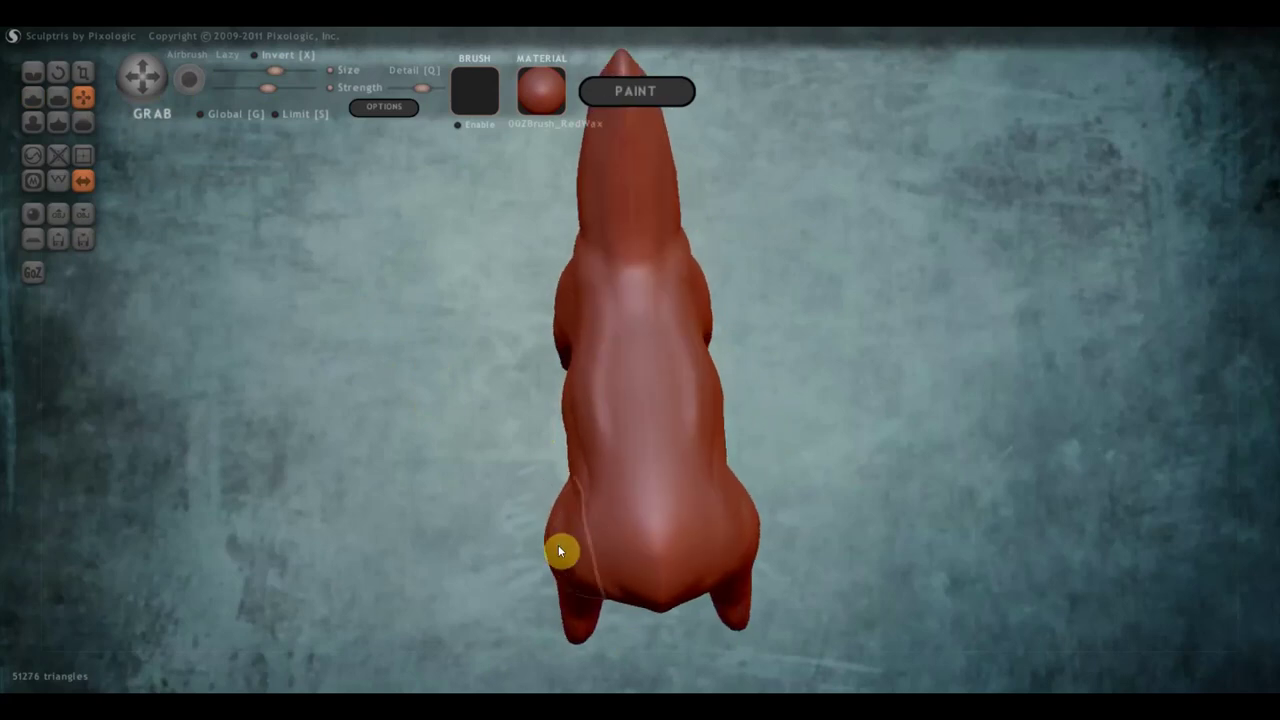
mouse_move(640, 590)
left_mouse_down()
mouse_move(463, 517)
mouse_move(449, 503)
mouse_move(480, 480)
left_mouse_up()
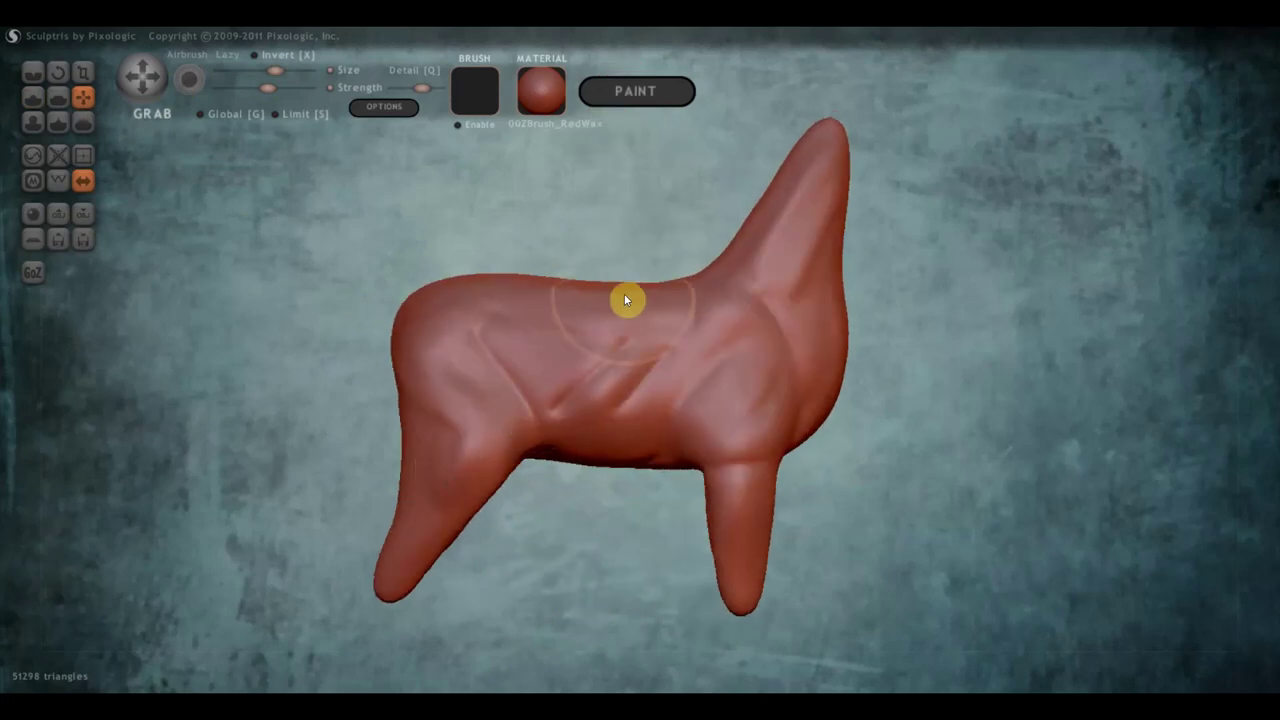
- Reshape the back creases, hind-leg area and right leg tip
mouse_move(637, 297)
left_mouse_down("shift")
mouse_move(528, 297)
mouse_move(440, 318)
mouse_move(586, 463)
mouse_move(513, 450)
mouse_move(495, 433)
mouse_move(577, 466)
mouse_move(583, 451)
mouse_move(580, 480)
mouse_move(702, 459)
left_mouse_up("shift")
mouse_move(850, 487)
left_mouse_down()
mouse_move(628, 484)
mouse_move(652, 481)
mouse_move(554, 549)
mouse_move(581, 525)
mouse_move(564, 580)
mouse_move(587, 582)
left_mouse_up()
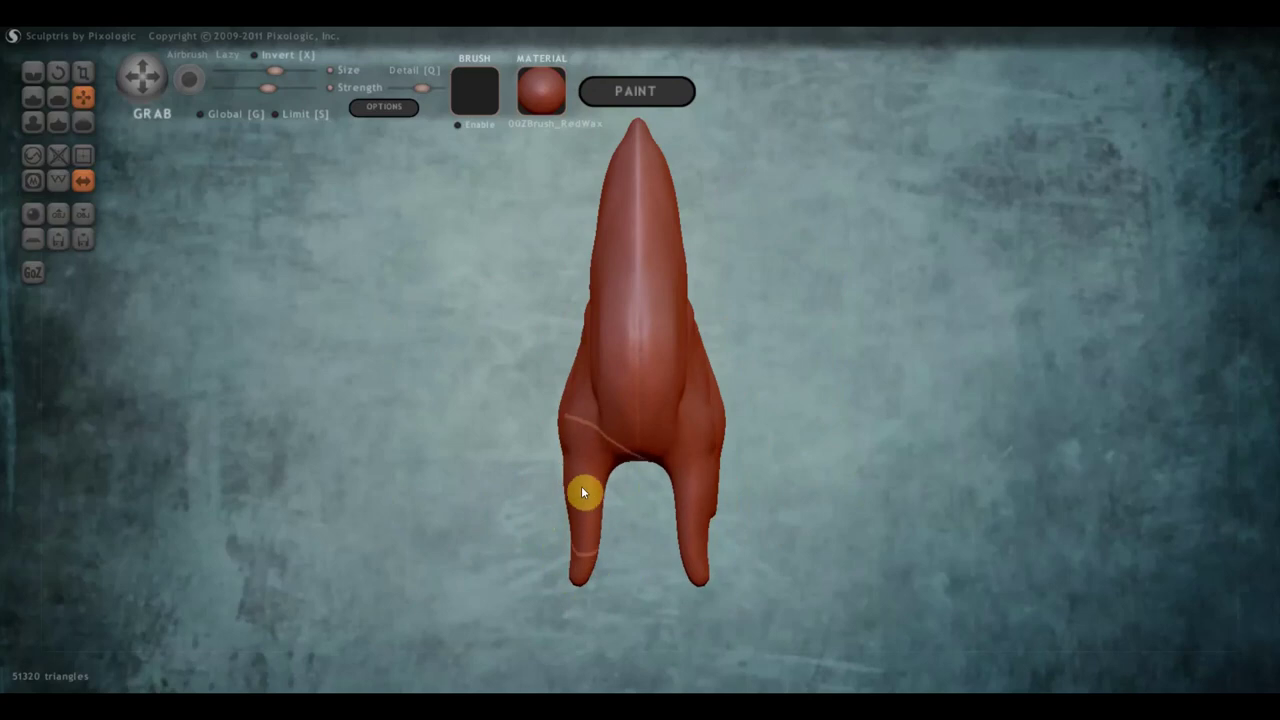
mouse_move(600, 503)
left_mouse_down()
mouse_move(966, 511)
mouse_move(895, 503)
mouse_move(797, 540)
mouse_move(716, 523)
left_mouse_up()
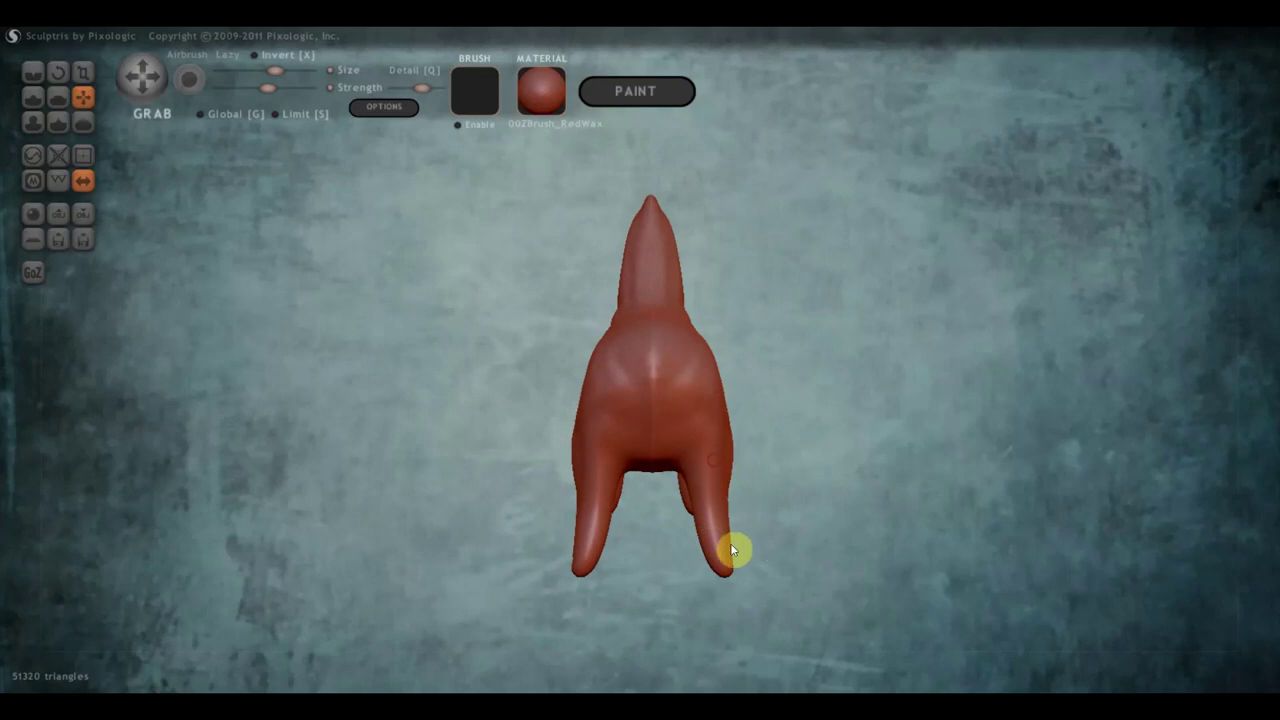
left_click_drag(723, 577, 599, 511)
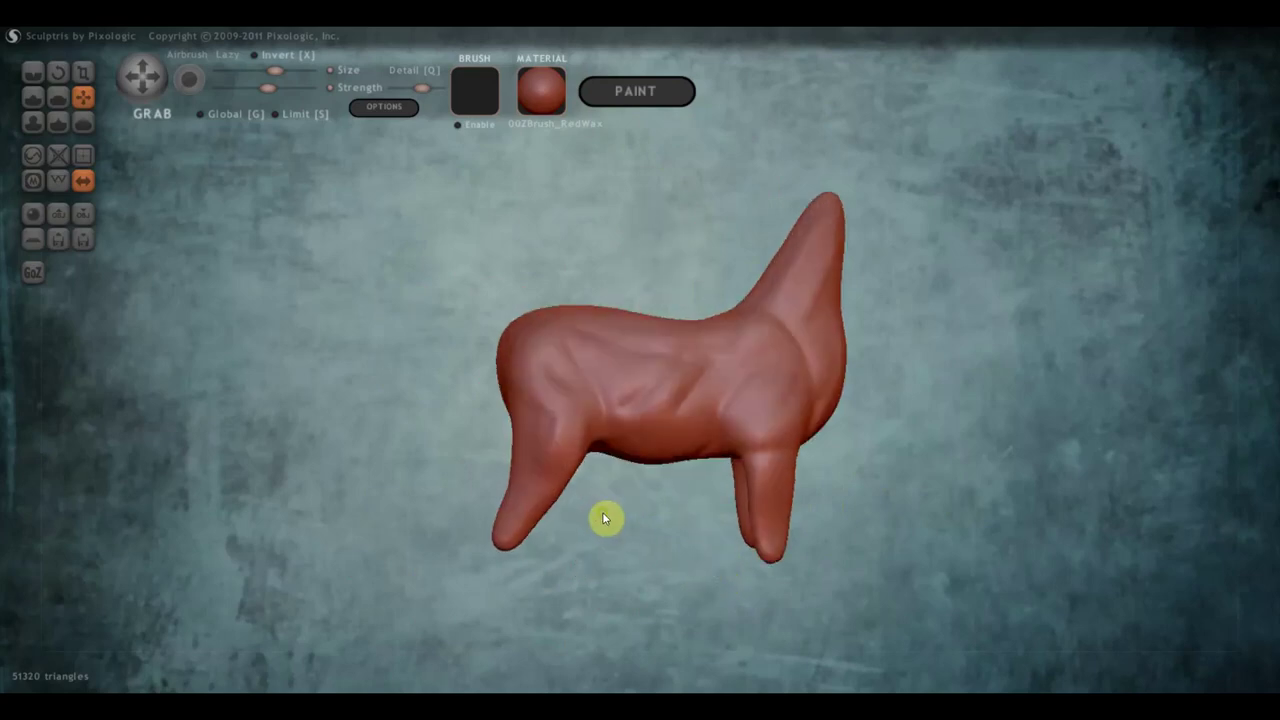
left_click_drag(860, 481, 780, 406, "alt")
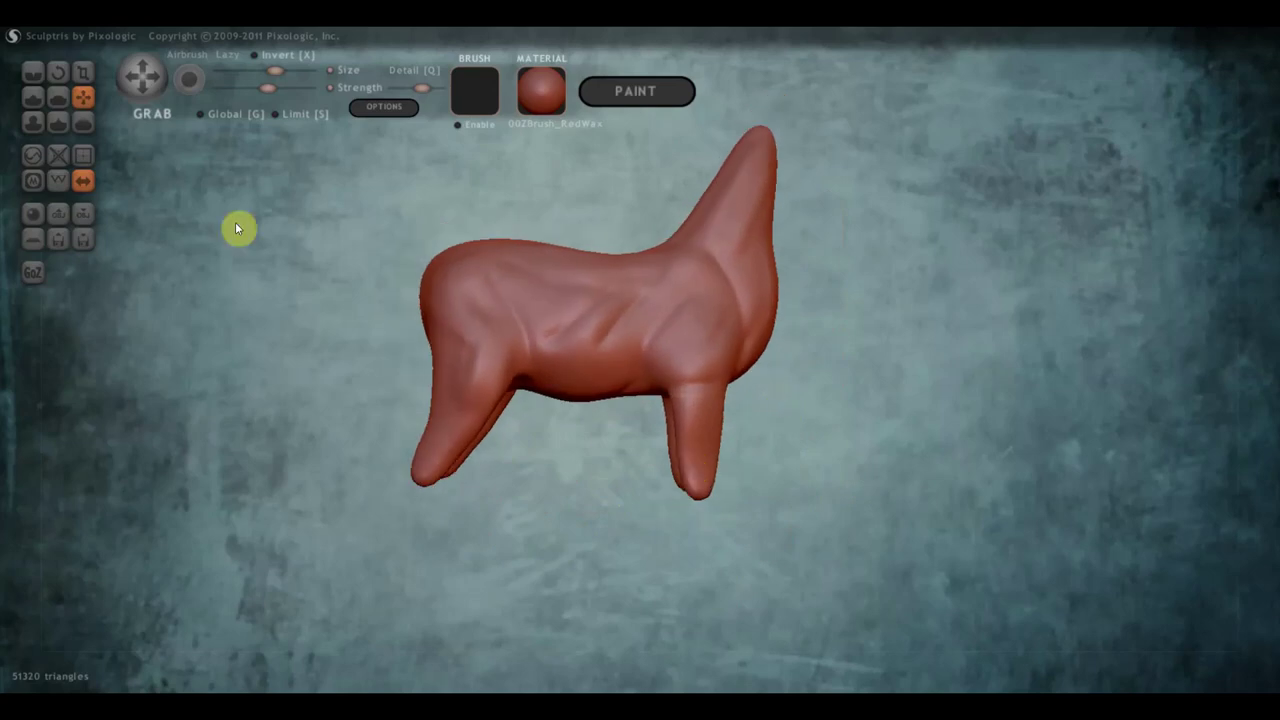
- Select the Flatten brush and frame a front three-quarter view of the legs
left_click(57, 97)
mouse_move(514, 437)
left_mouse_down()
mouse_move(727, 476)
mouse_move(743, 437)
mouse_move(735, 520)
mouse_move(834, 517)
mouse_move(731, 514)
mouse_move(634, 483)
mouse_move(643, 428)
left_mouse_up()
scroll(727, 476, "up", 2)
scroll(783, 530, "down", 2)
- Flatten and reshape the leg tip, front leg and hind legs
mouse_move(645, 482)
left_mouse_down()
mouse_move(657, 414)
mouse_move(648, 497)
left_mouse_up()
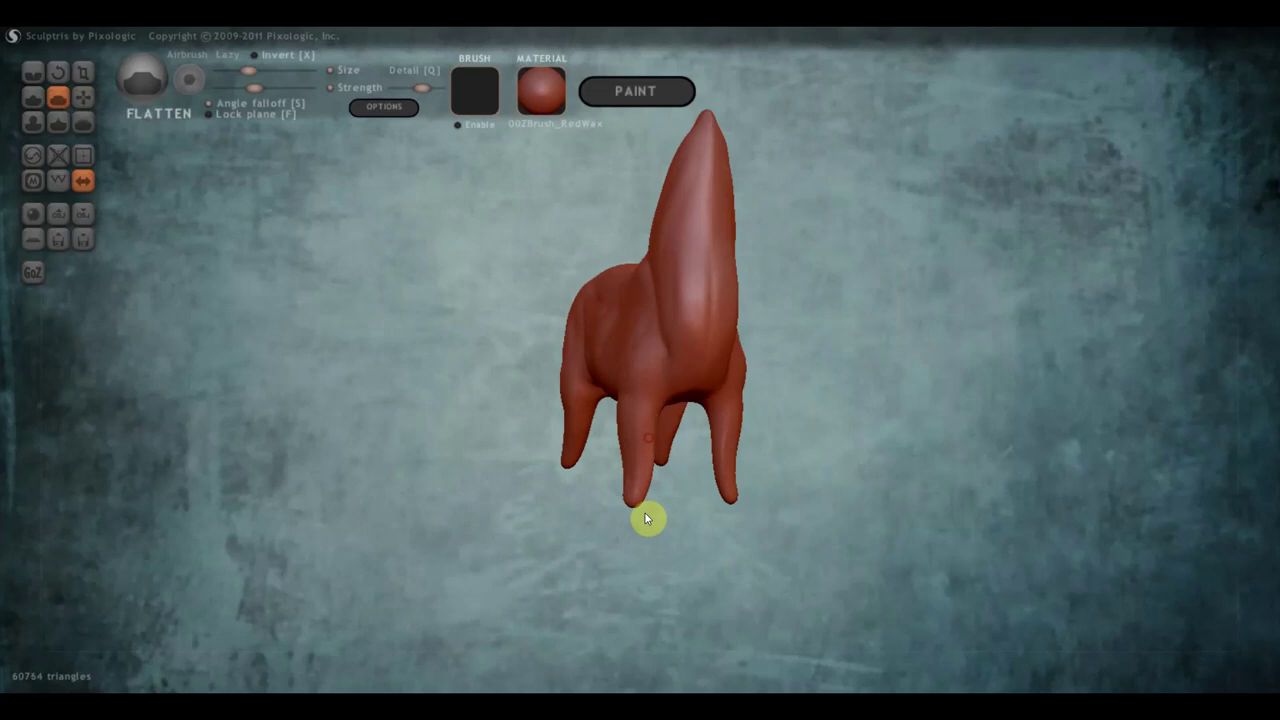
left_click_drag(741, 476, 694, 410)
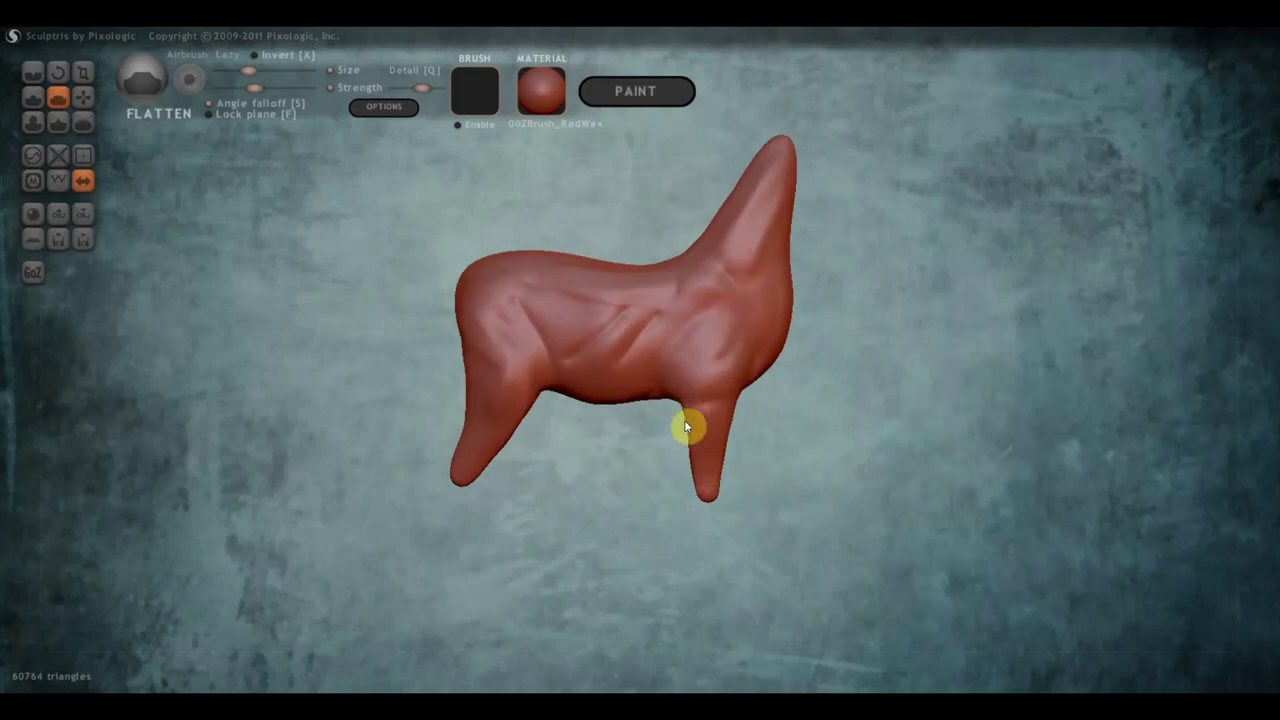
mouse_move(531, 431)
left_mouse_down()
mouse_move(514, 406)
mouse_move(517, 437)
mouse_move(540, 380)
mouse_move(517, 446)
mouse_move(543, 400)
mouse_move(535, 352)
mouse_move(509, 437)
mouse_move(672, 462)
mouse_move(661, 430)
mouse_move(681, 545)
left_mouse_up()
mouse_move(827, 494)
left_mouse_down()
mouse_move(794, 417)
mouse_move(817, 517)
mouse_move(586, 500)
mouse_move(634, 480)
mouse_move(429, 489)
mouse_move(510, 470)
left_mouse_up()
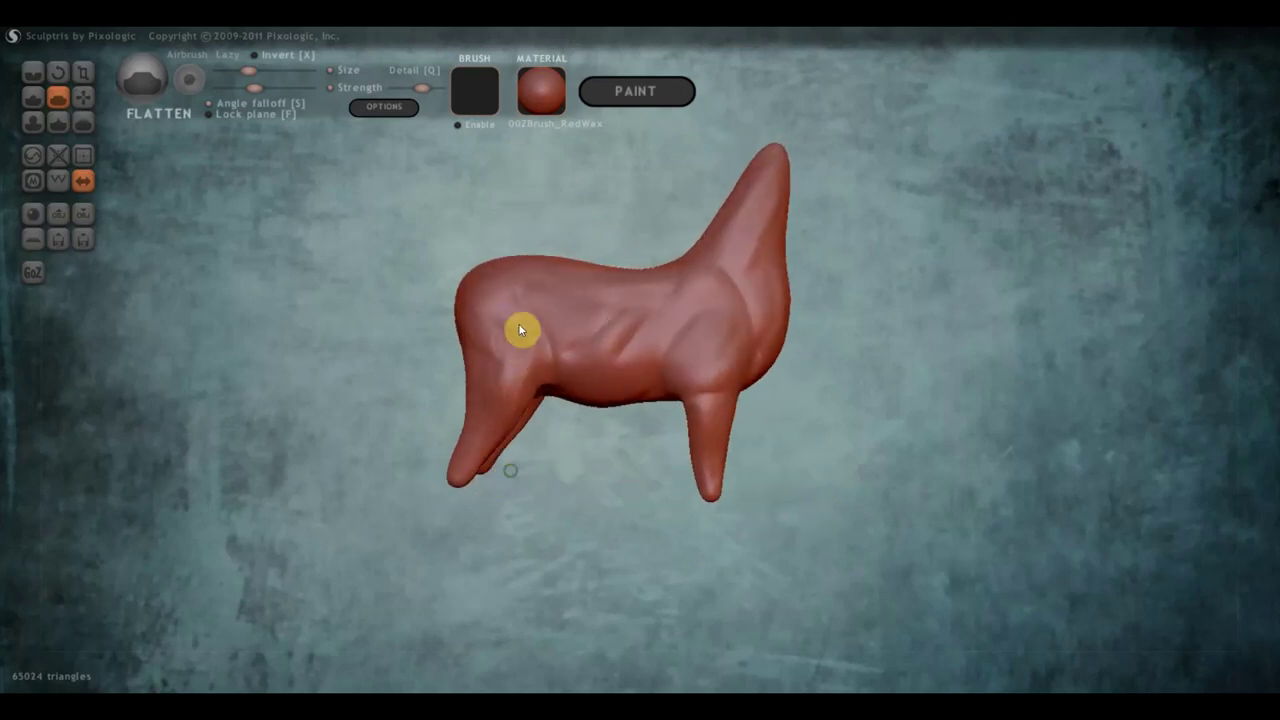
mouse_move(549, 397)
left_mouse_down()
mouse_move(460, 506)
mouse_move(596, 388)
mouse_move(623, 457)
mouse_move(777, 486)
mouse_move(477, 488)
left_mouse_up()
- Build out the front leg tip into a rounded, thicker end with the Draw brush
left_click(33, 96)
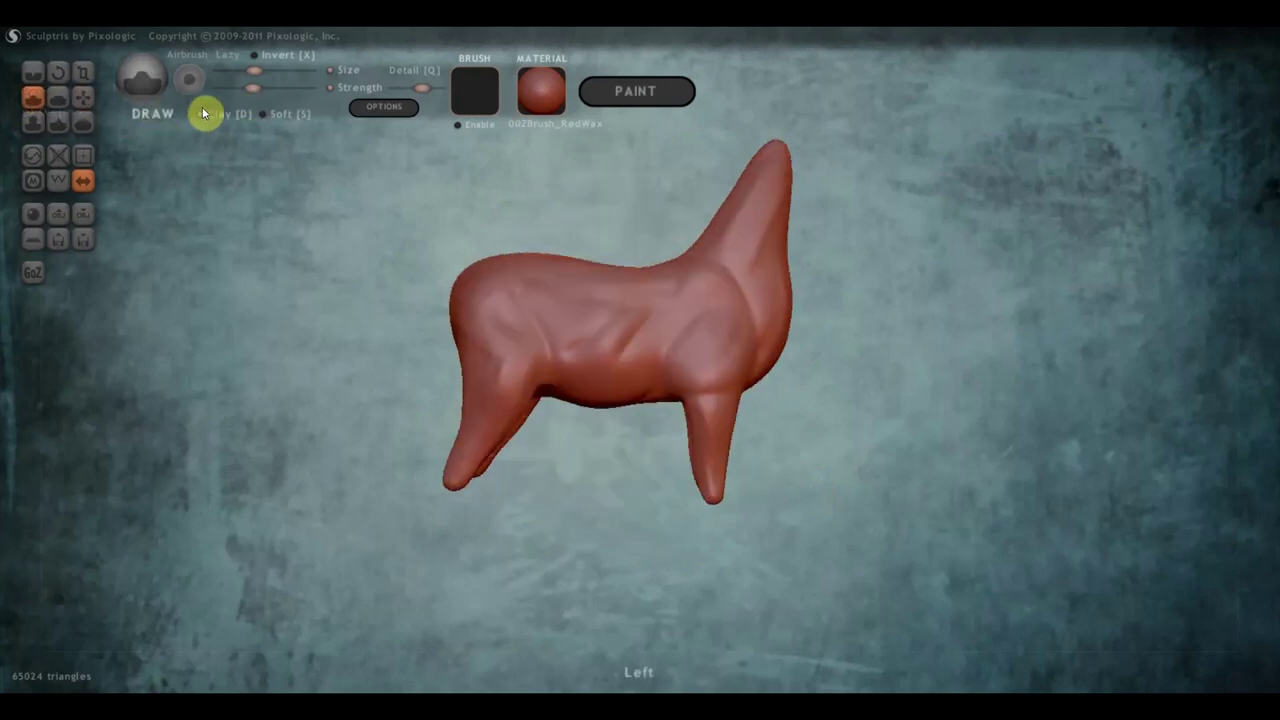
scroll(505, 464, "up", 2)
left_click_drag(505, 464, 539, 322, "alt")
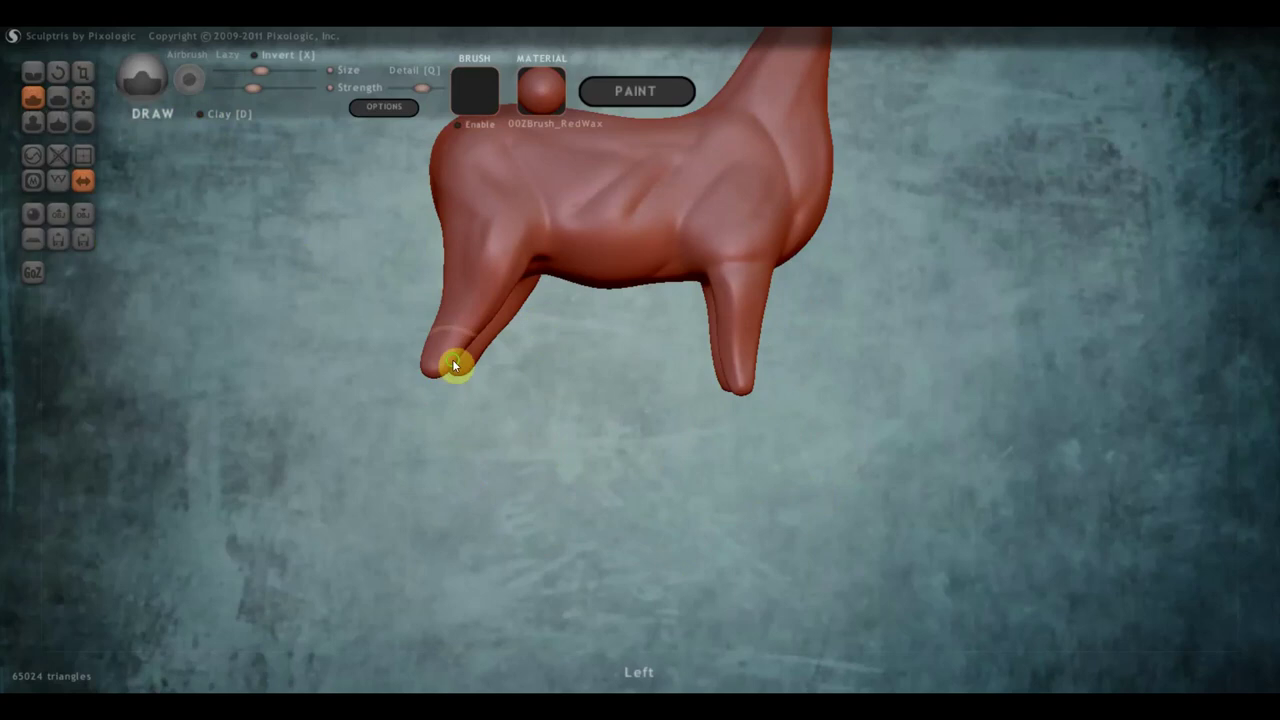
left_click_drag(453, 376, 451, 286)
scroll(434, 271, "up", 2)
mouse_move(367, 250)
left_mouse_down()
mouse_move(359, 242)
mouse_move(369, 246)
mouse_move(349, 261)
mouse_move(434, 457)
mouse_move(160, 106)
left_mouse_up()
left_click(91, 102)
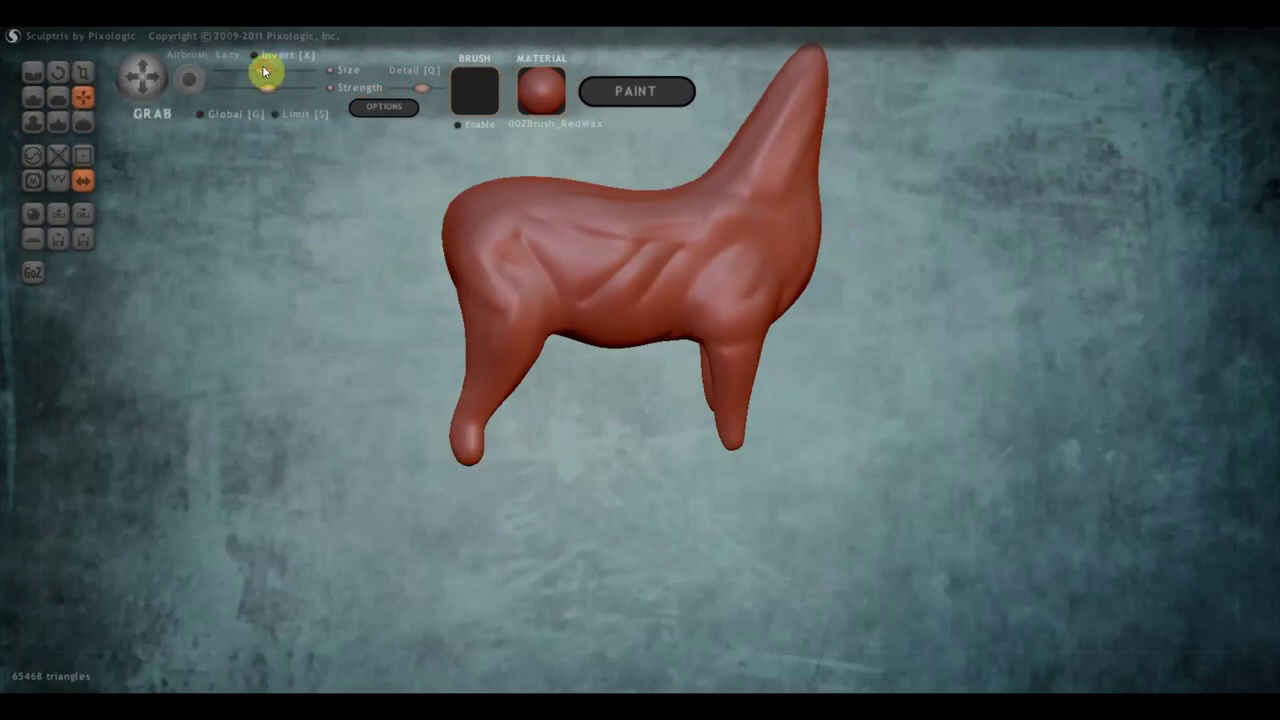
- Bend the front leg tip down and forward, tuck the rear tips inward, lengthen the front tip
left_click_drag(472, 469, 506, 497)
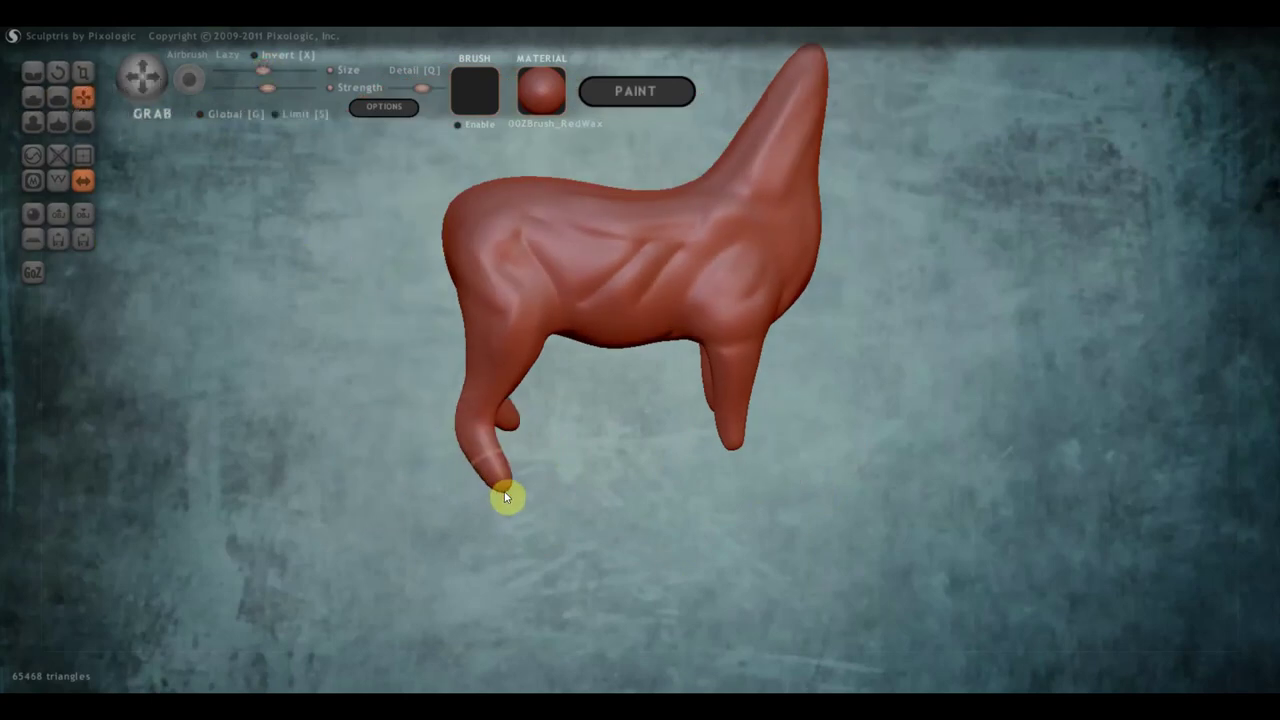
mouse_move(493, 487)
right_mouse_down()
mouse_move(597, 443)
mouse_move(558, 459)
right_mouse_up()
mouse_move(653, 489)
right_mouse_down()
mouse_move(671, 517)
mouse_move(737, 497)
right_mouse_up()
left_click_drag(711, 505, 689, 506)
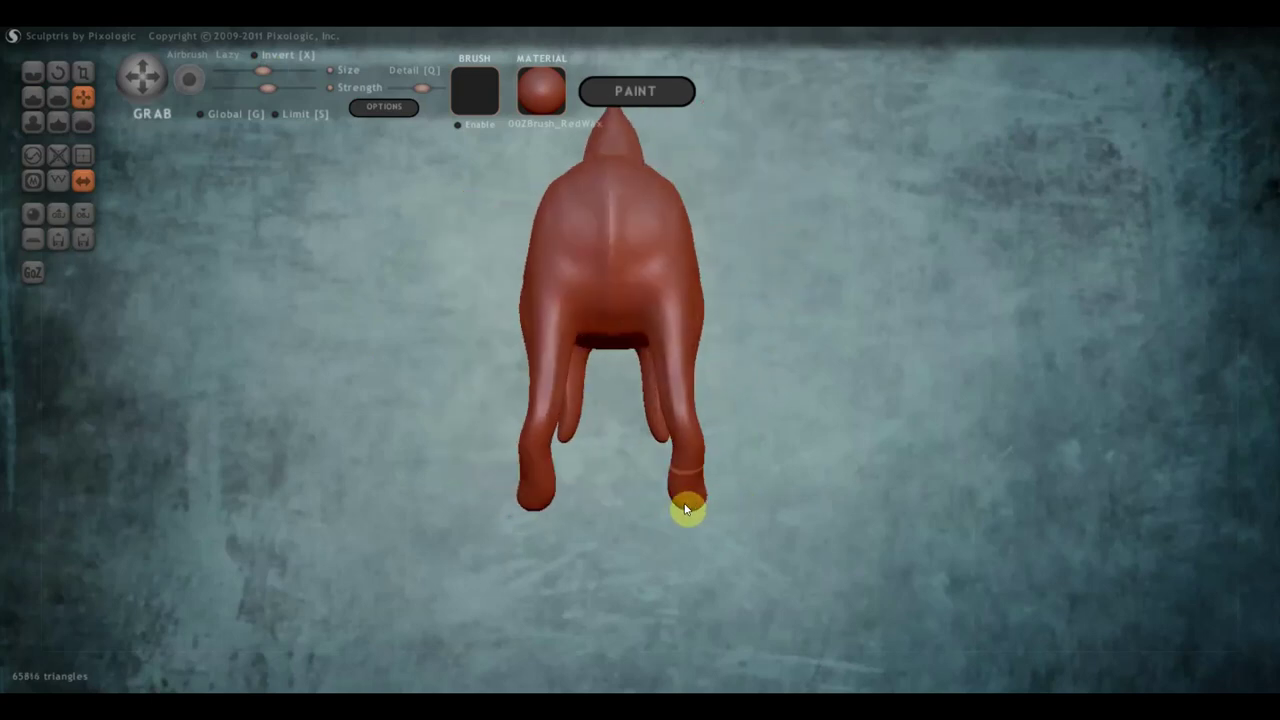
mouse_move(699, 516)
right_mouse_down()
mouse_move(481, 444)
mouse_move(543, 462)
mouse_move(594, 451)
right_mouse_up()
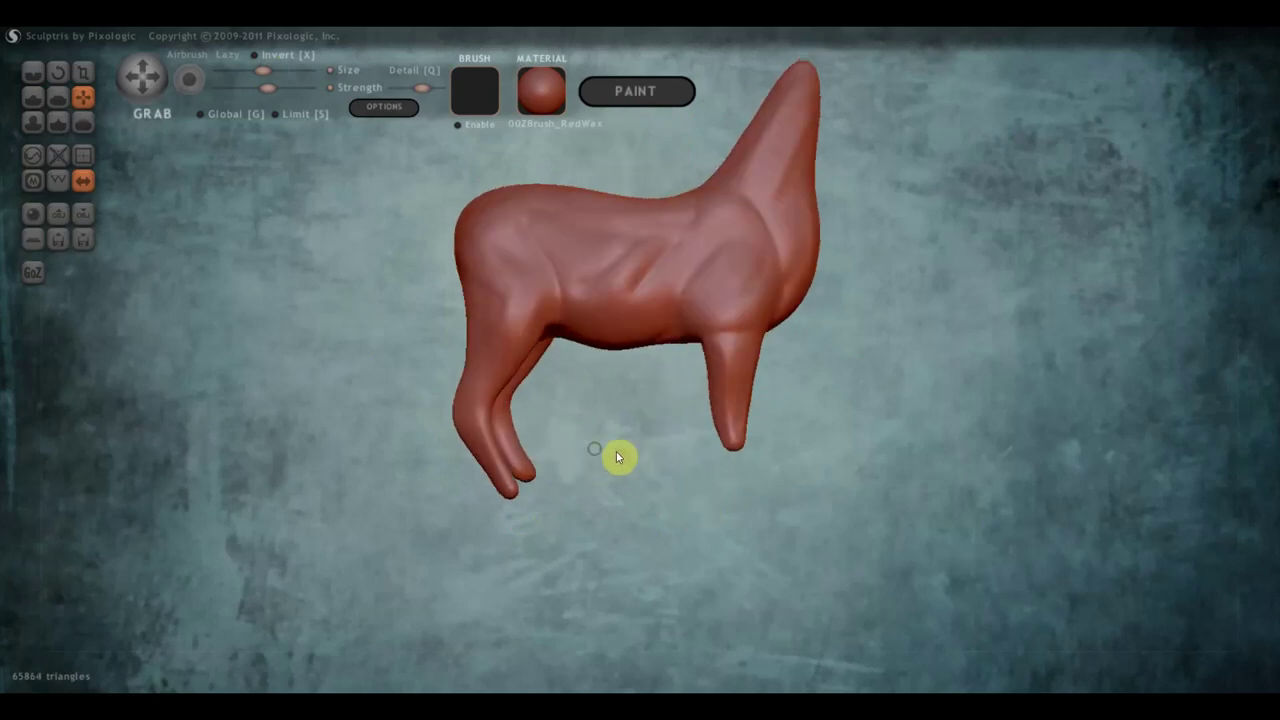
left_click(33, 97)
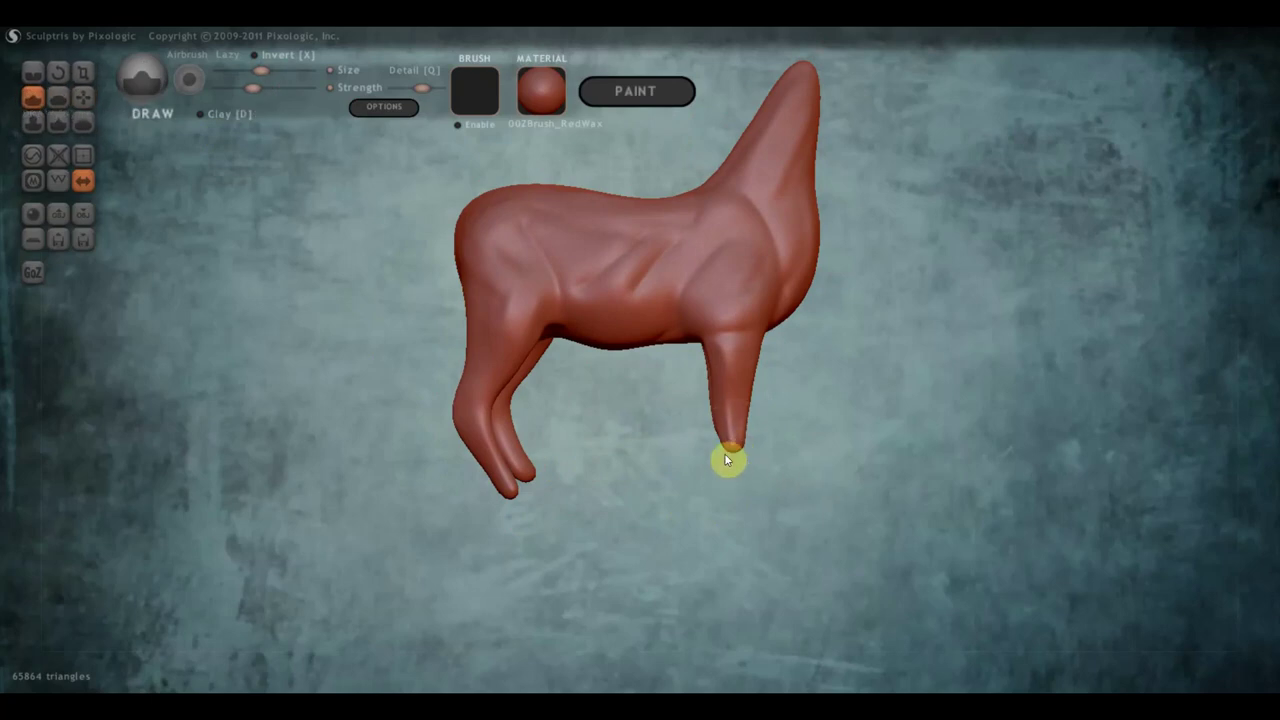
left_click(83, 97)
left_click_drag(731, 435, 731, 478)
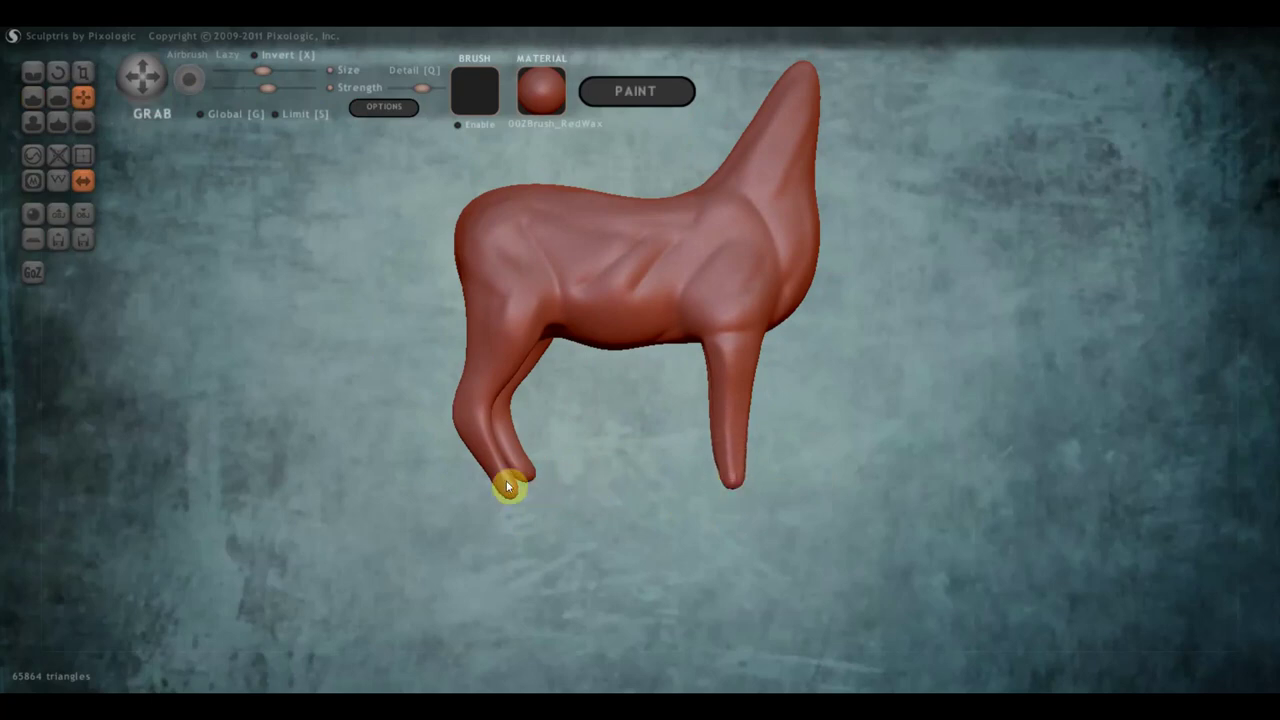
- Add a rounded bulge extending the leg tip with the Draw brush
mouse_move(120, 129)
left_mouse_down()
mouse_move(289, 240)
mouse_move(418, 261)
left_mouse_up()
scroll(418, 261, "up", 3)
left_click(33, 97)
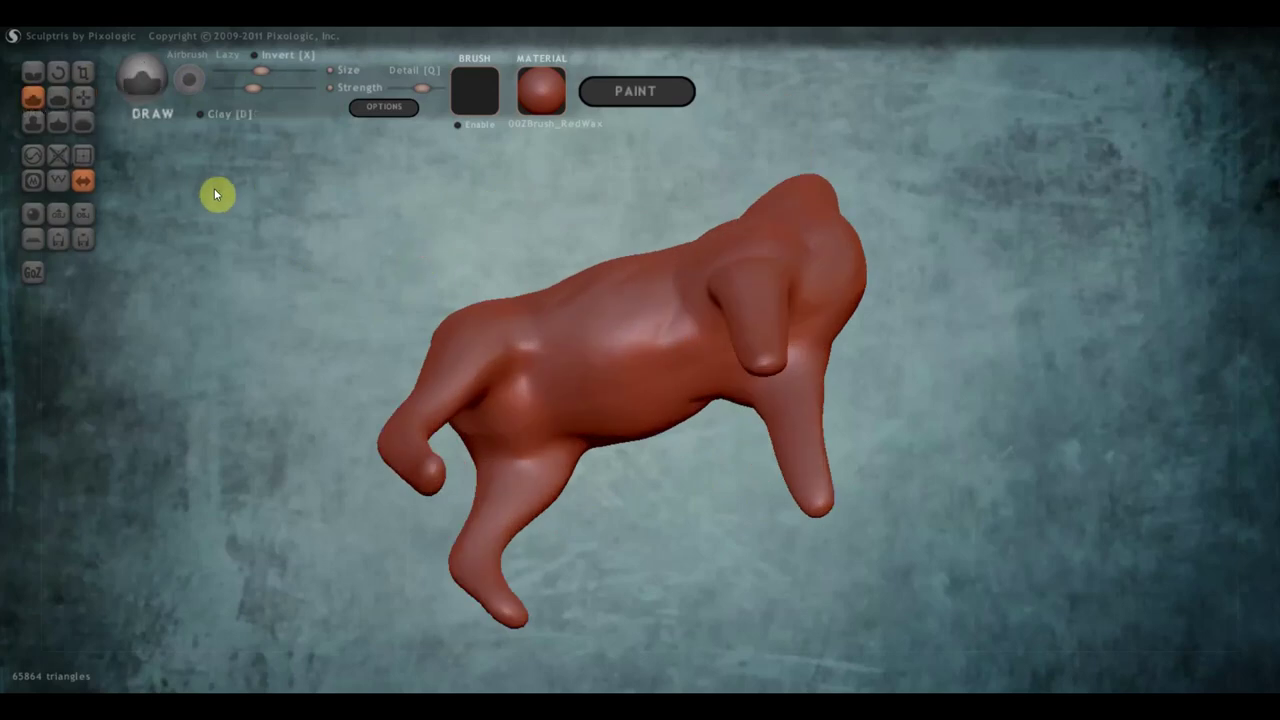
scroll(676, 271, "up", 1)
scroll(676, 271, "up", 1)
mouse_move(835, 373)
left_mouse_down()
mouse_move(831, 345)
mouse_move(813, 354)
mouse_move(828, 379)
mouse_move(822, 362)
left_mouse_up()
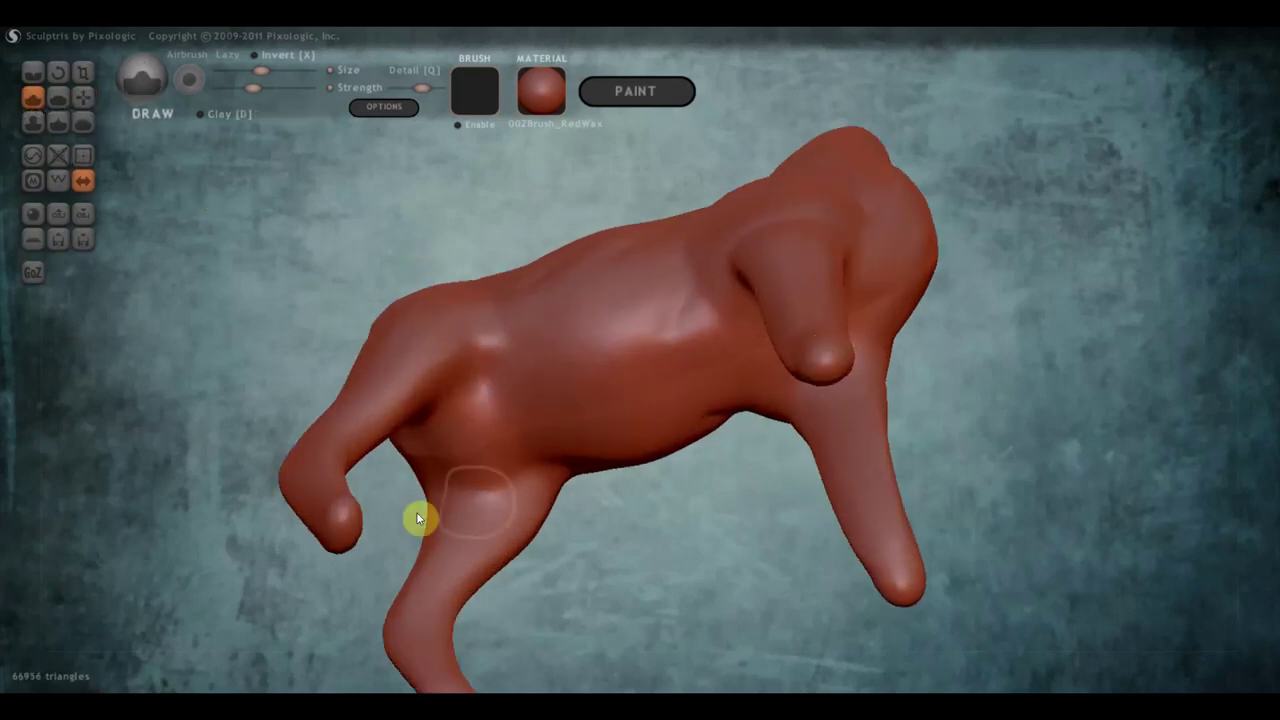
mouse_move(333, 528)
left_mouse_down()
mouse_move(488, 613)
mouse_move(509, 534)
mouse_move(457, 557)
mouse_move(491, 491)
left_mouse_up()
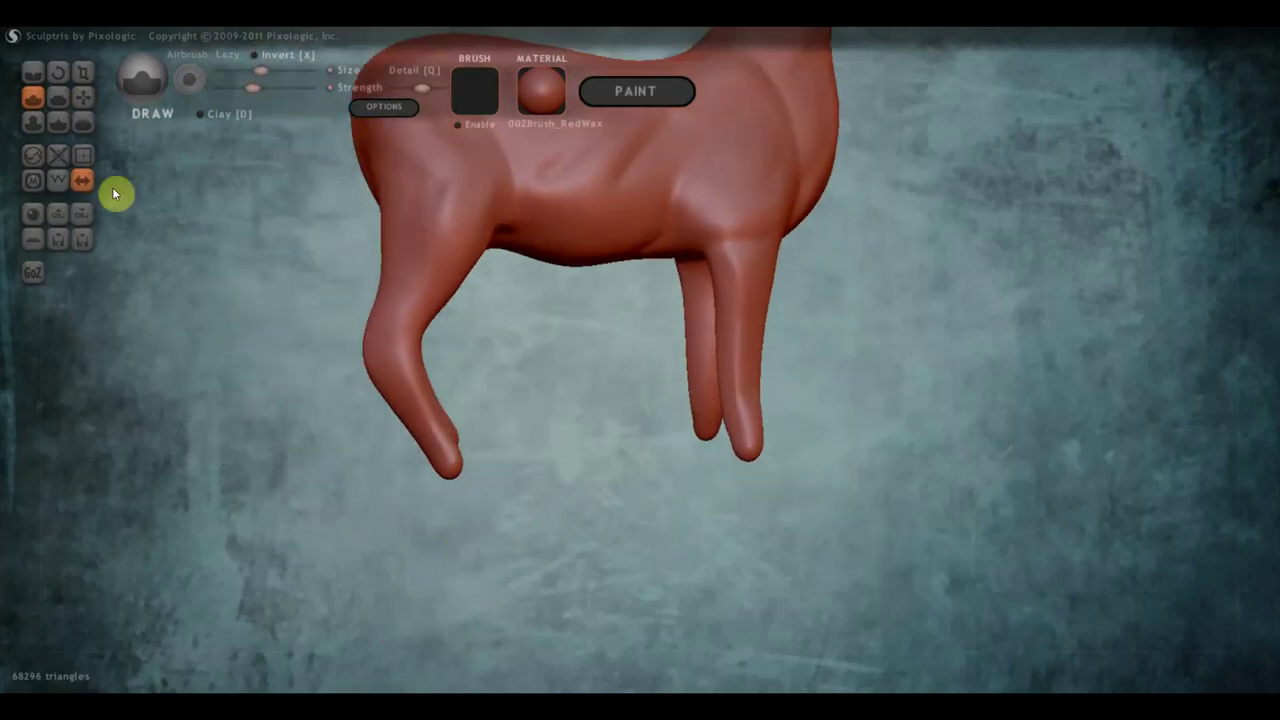
- Bend the front and rear leg tips forward into hoof-like ends with Grab
left_click(83, 96)
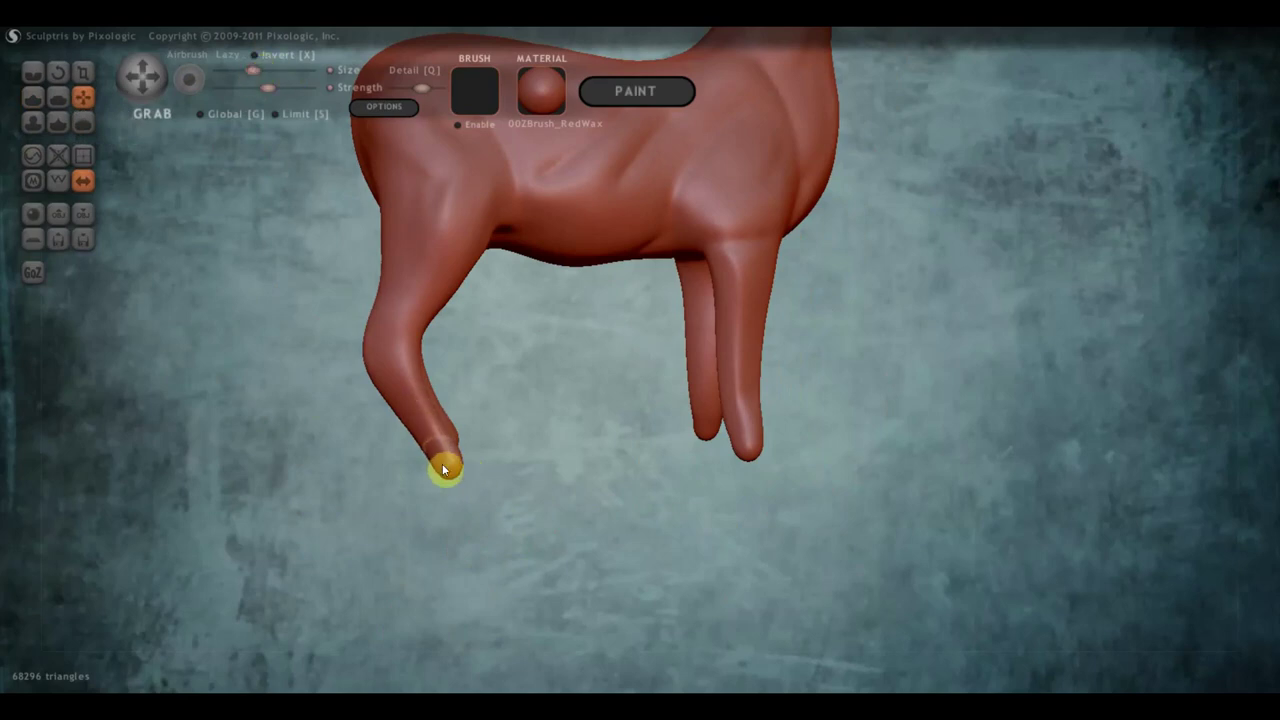
mouse_move(446, 469)
left_mouse_down()
mouse_move(537, 480)
mouse_move(514, 500)
mouse_move(543, 486)
mouse_move(528, 517)
left_mouse_up()
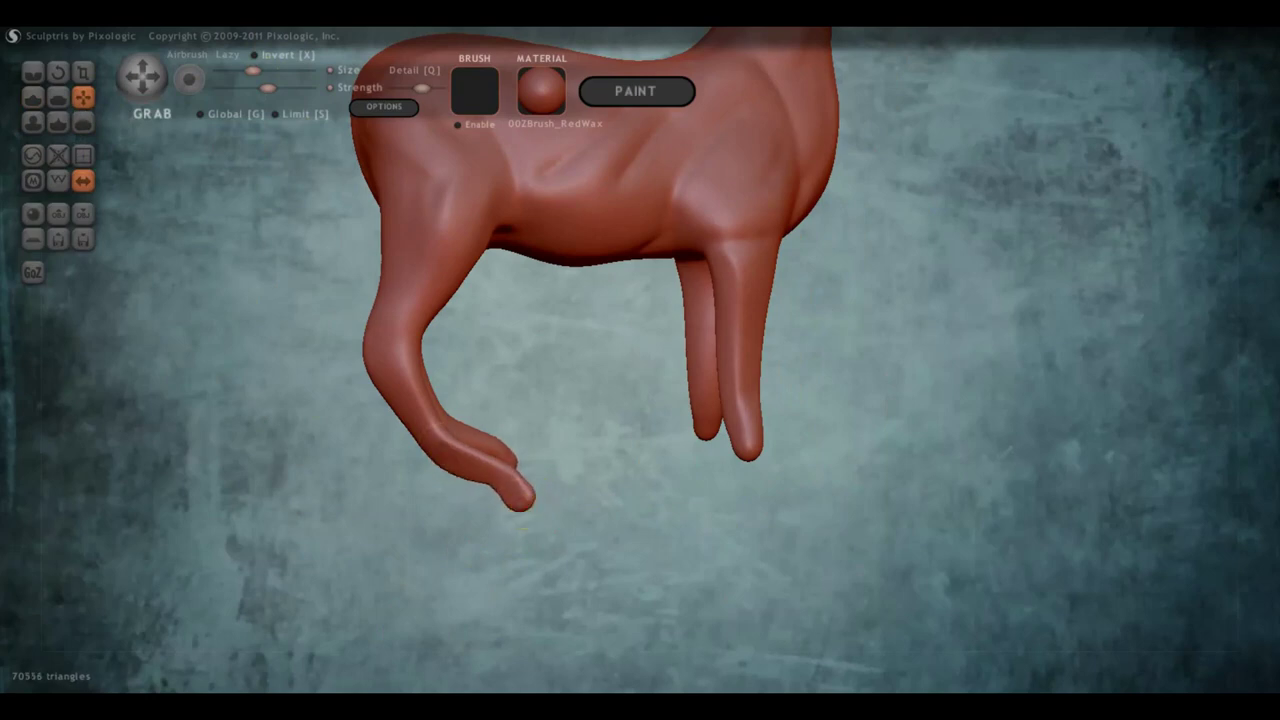
mouse_move(749, 451)
left_mouse_down()
mouse_move(807, 494)
mouse_move(804, 513)
mouse_move(787, 505)
left_mouse_up()
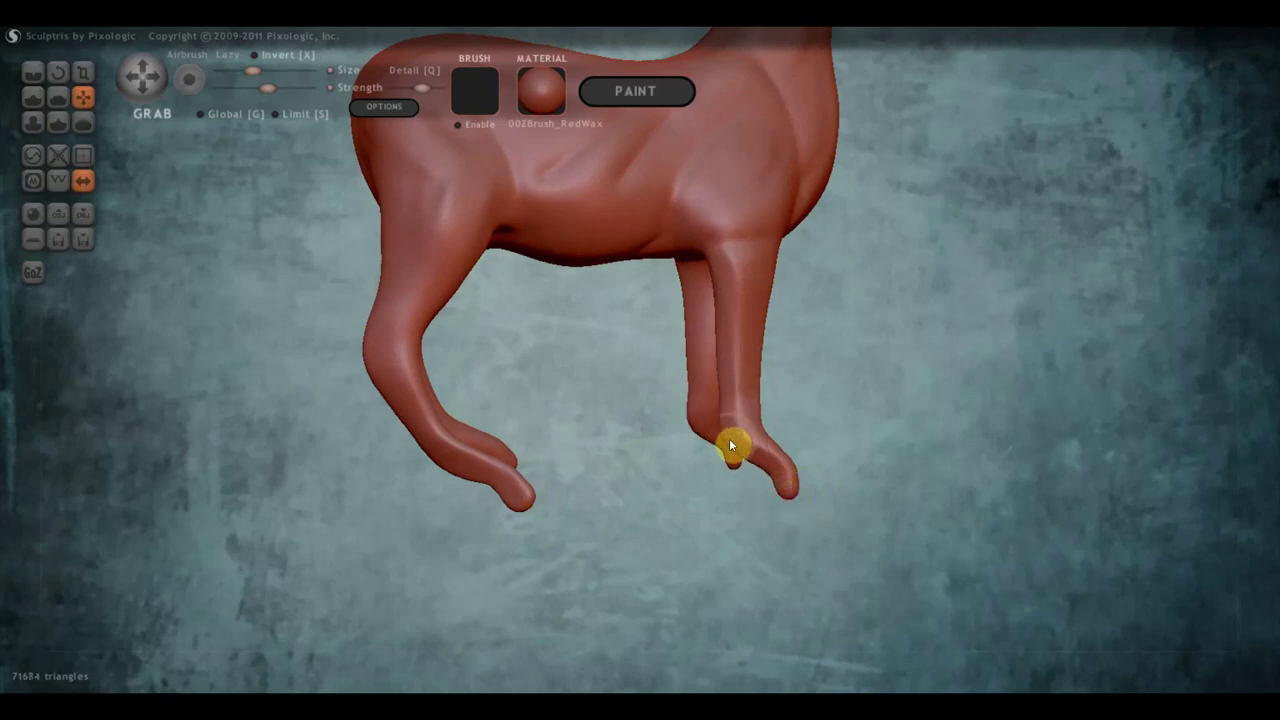
mouse_move(741, 430)
right_mouse_down()
mouse_move(696, 426)
mouse_move(650, 460)
mouse_move(446, 463)
mouse_move(514, 471)
right_mouse_up()
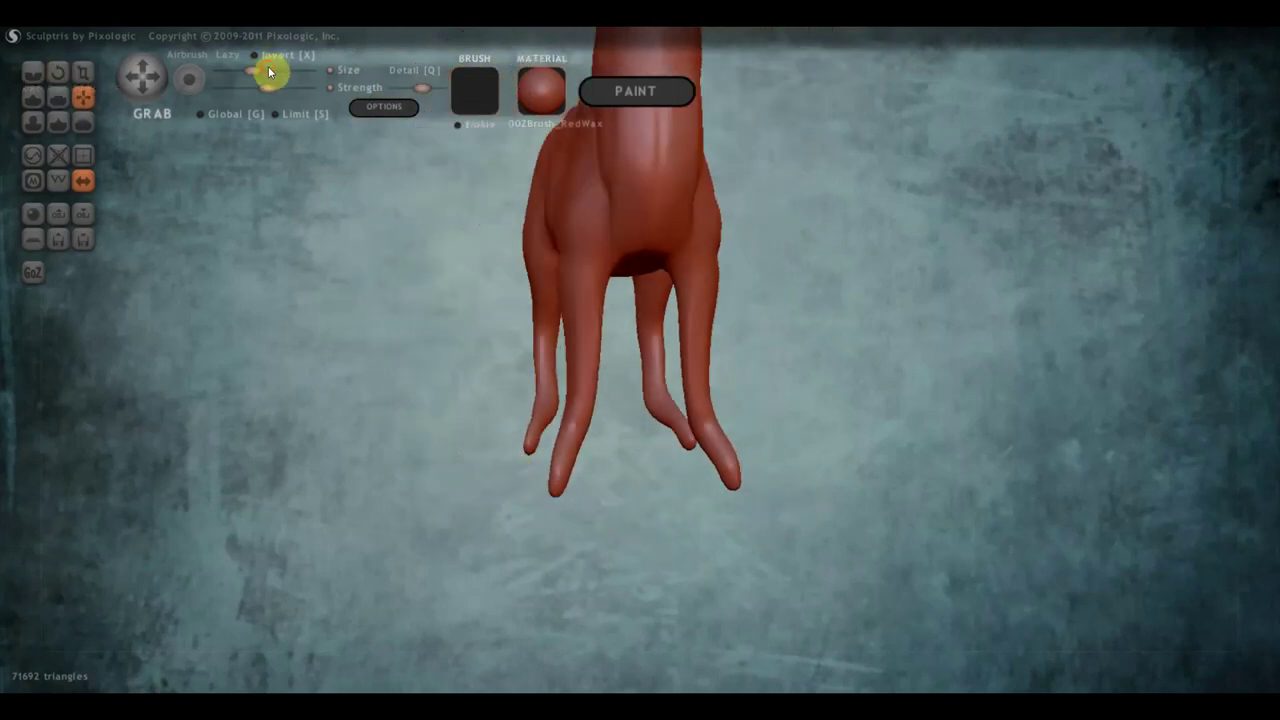
scroll(566, 466, "down", 3)
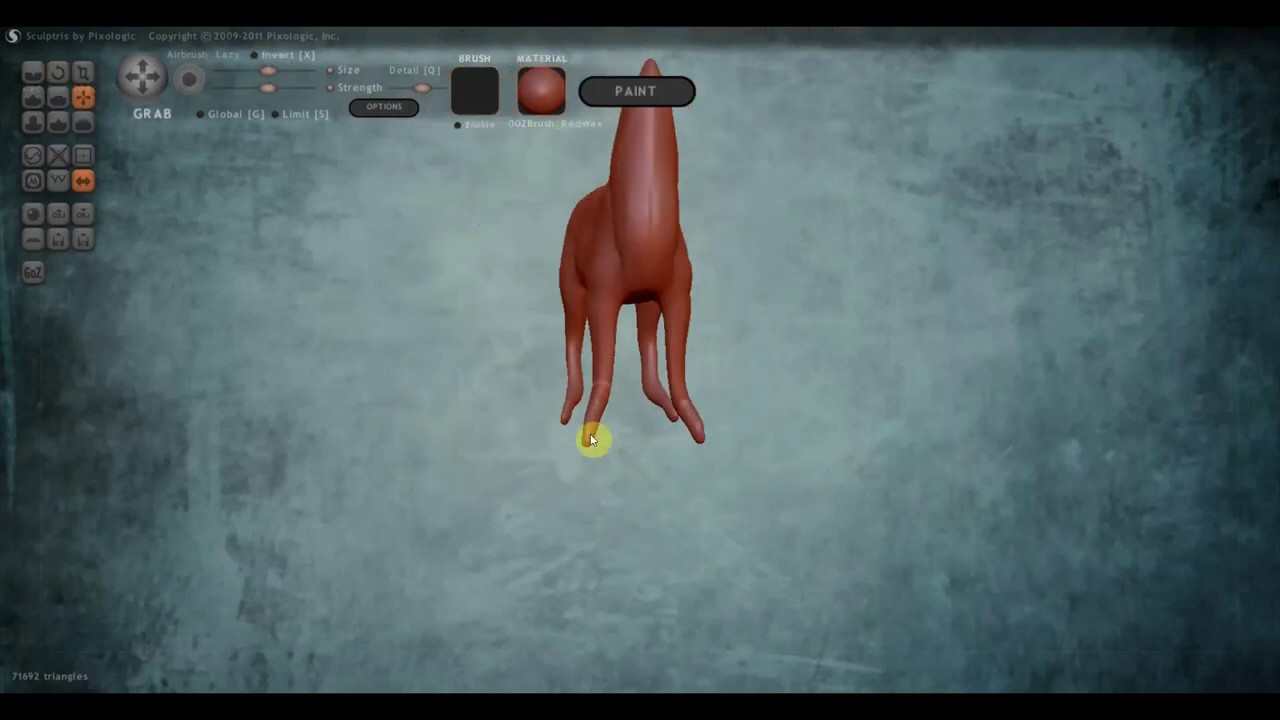
- Spread the front legs apart and bulge the upper hips slightly outward
mouse_move(591, 440)
left_mouse_down()
mouse_move(644, 437)
mouse_move(586, 414)
left_mouse_up()
mouse_move(586, 414)
right_mouse_down()
mouse_move(886, 414)
mouse_move(788, 325)
right_mouse_up()
scroll(631, 434, "up", 2)
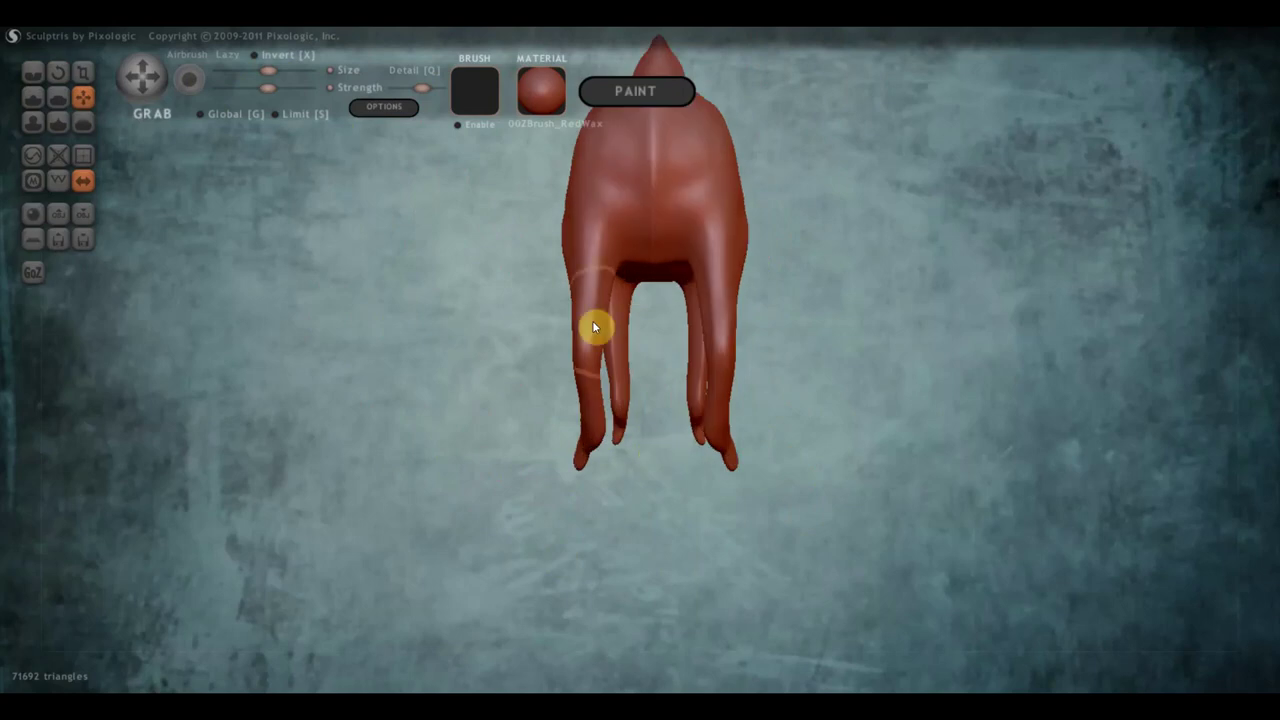
left_click_drag(577, 277, 572, 276)
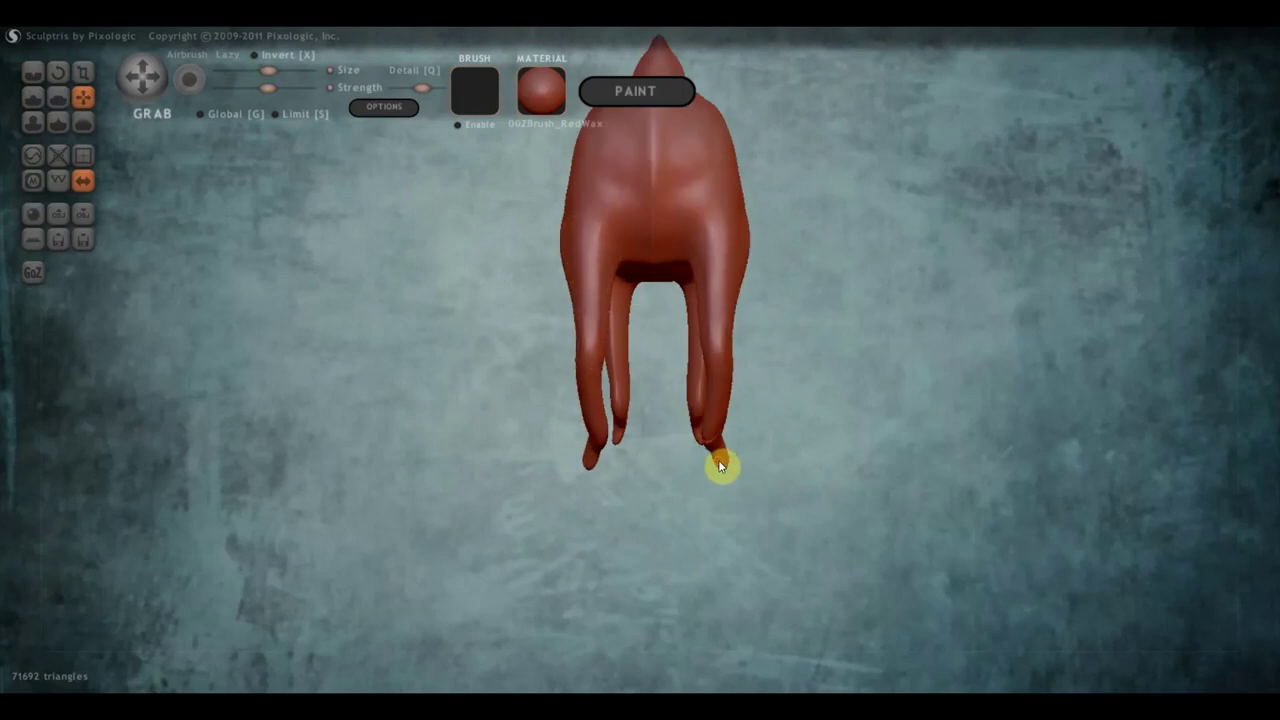
left_click_drag(736, 458, 557, 463, "shift")
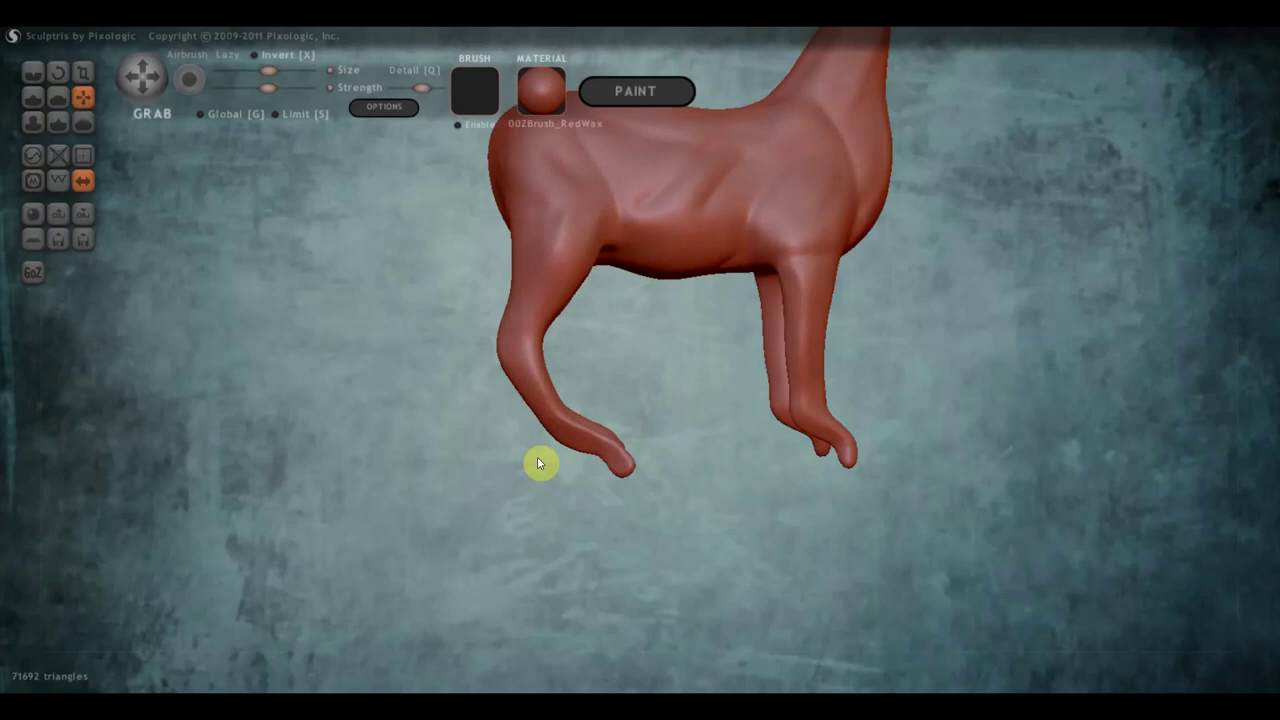
- Lengthen and reshape the front hoof tip with the Draw brush
left_click(33, 97)
scroll(514, 434, "up", 3)
scroll(438, 376, "down", 1)
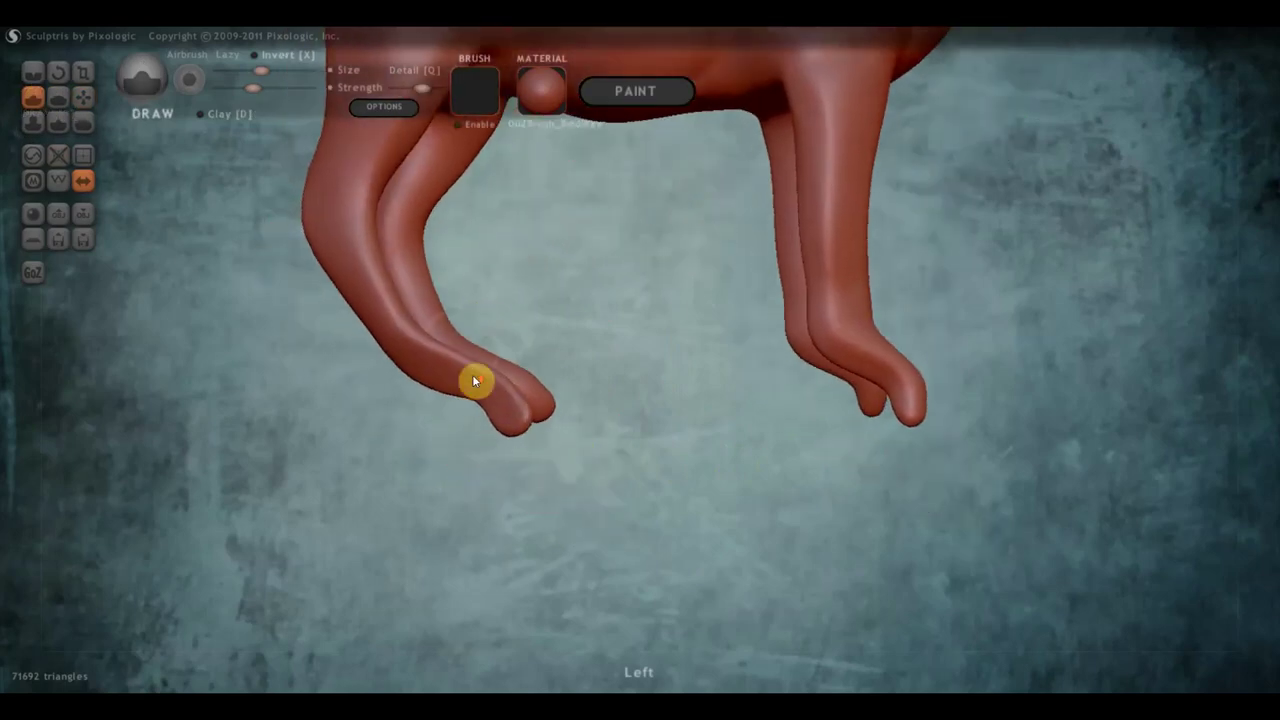
scroll(440, 372, "up", 3)
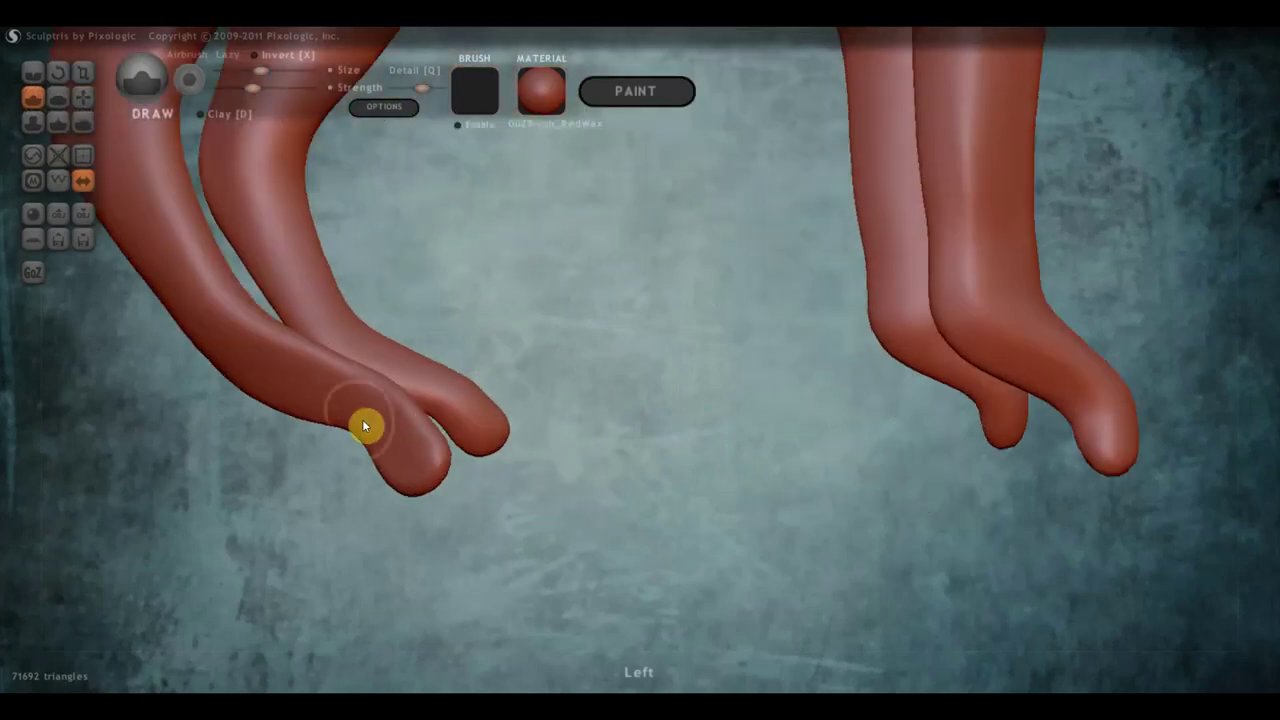
mouse_move(397, 441)
left_mouse_down()
mouse_move(386, 491)
mouse_move(406, 491)
mouse_move(420, 463)
mouse_move(341, 404)
left_mouse_up()
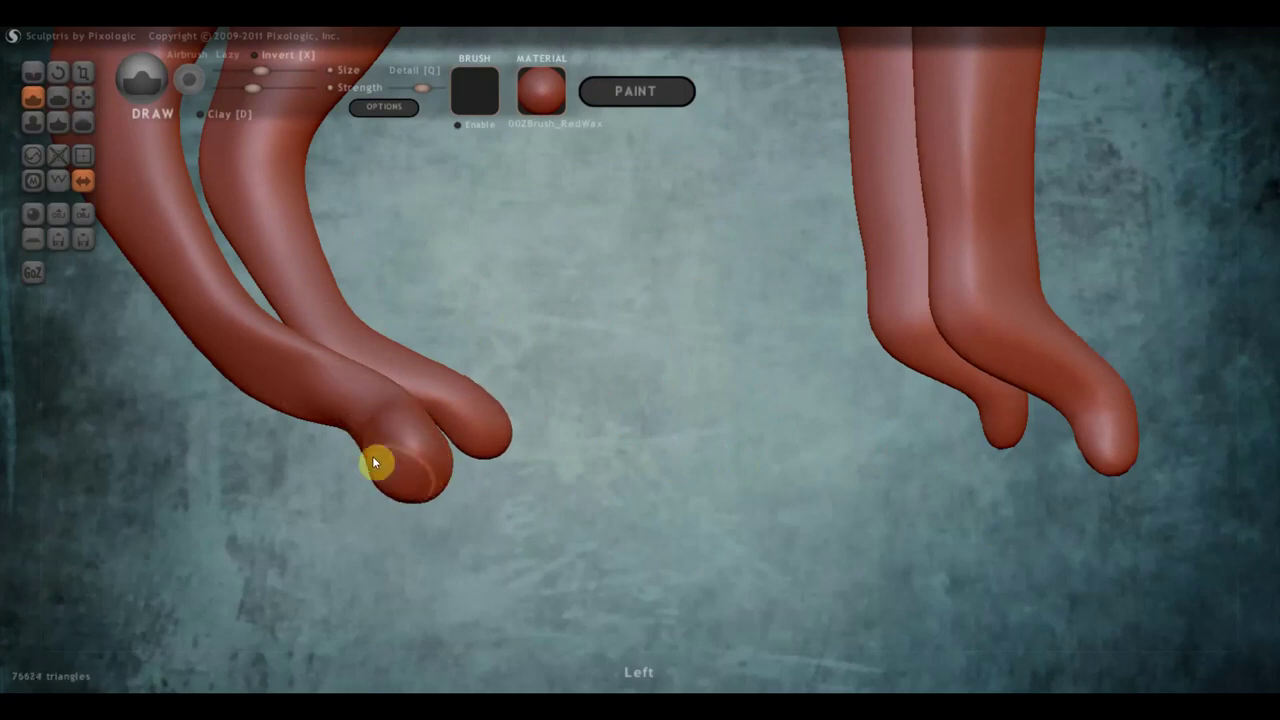
mouse_move(394, 485)
left_mouse_down()
mouse_move(274, 489)
mouse_move(429, 446)
mouse_move(483, 400)
mouse_move(489, 372)
mouse_move(471, 414)
mouse_move(409, 235)
left_mouse_up()
mouse_move(430, 290)
left_mouse_down()
mouse_move(586, 211)
mouse_move(457, 329)
mouse_move(437, 371)
mouse_move(486, 406)
mouse_move(403, 317)
mouse_move(446, 366)
mouse_move(508, 374)
mouse_move(832, 497)
mouse_move(754, 463)
mouse_move(586, 424)
mouse_move(486, 346)
left_mouse_up()
- Build up the hoof tips, including the mirrored front hoof, into rounded bulky shapes
left_click_drag(380, 314, 394, 337)
mouse_move(309, 346)
left_mouse_down()
mouse_move(286, 334)
mouse_move(466, 306)
mouse_move(486, 237)
mouse_move(517, 297)
mouse_move(474, 286)
mouse_move(502, 280)
mouse_move(494, 297)
mouse_move(494, 274)
mouse_move(483, 289)
mouse_move(694, 306)
mouse_move(589, 354)
mouse_move(643, 346)
mouse_move(619, 353)
left_mouse_up()
left_click_drag(664, 271, 656, 285)
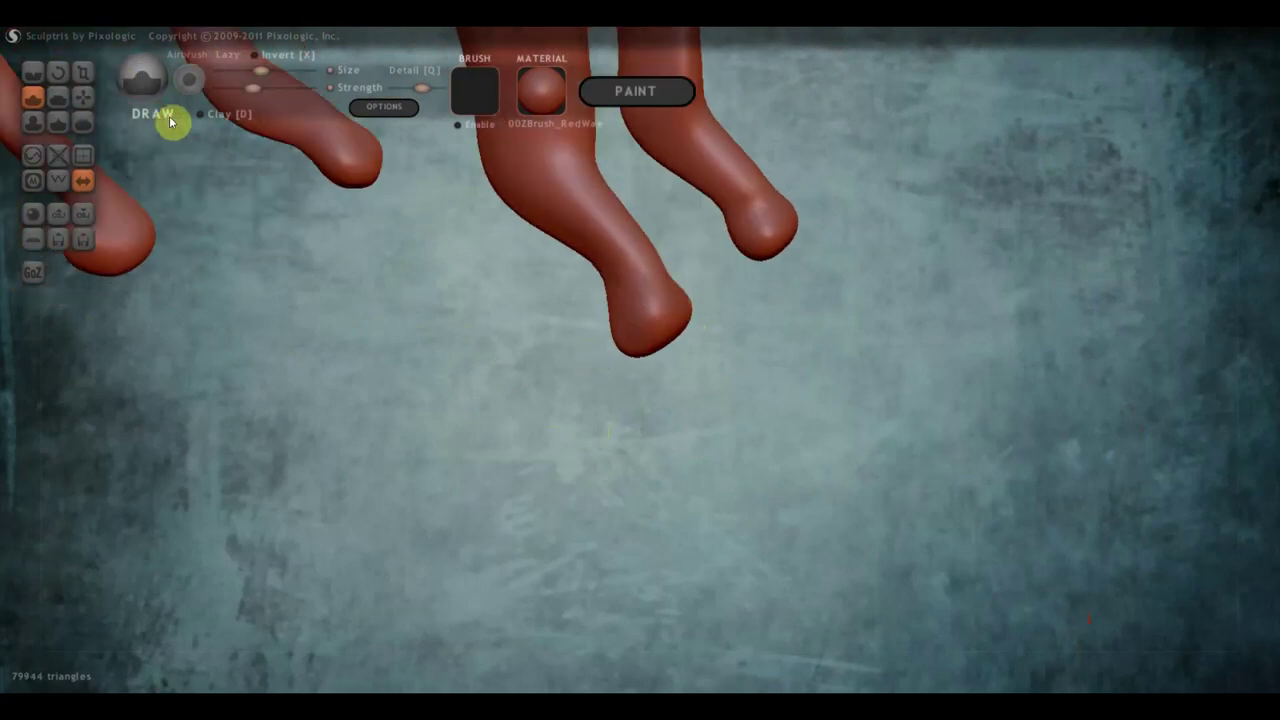
mouse_move(574, 246)
left_mouse_down()
mouse_move(563, 323)
mouse_move(613, 380)
mouse_move(589, 363)
mouse_move(591, 391)
mouse_move(763, 326)
left_mouse_up()
left_click_drag(686, 346, 574, 340)
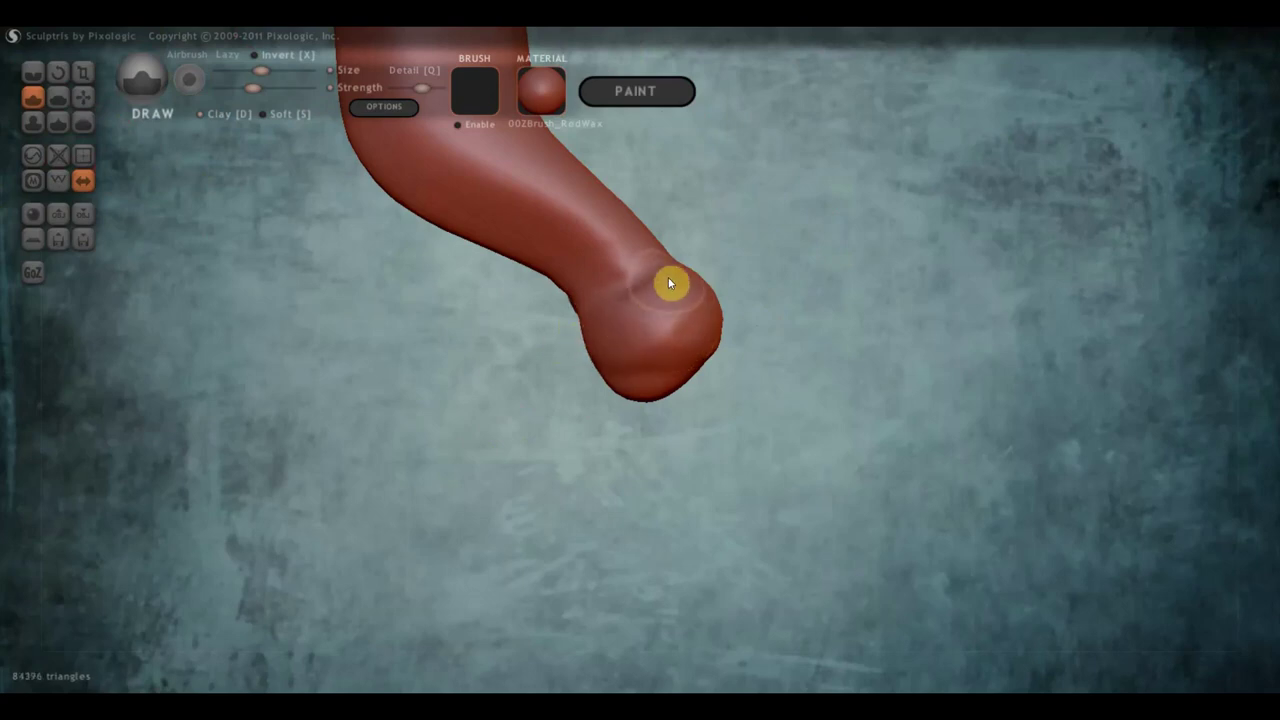
left_click_drag(551, 297, 543, 180)
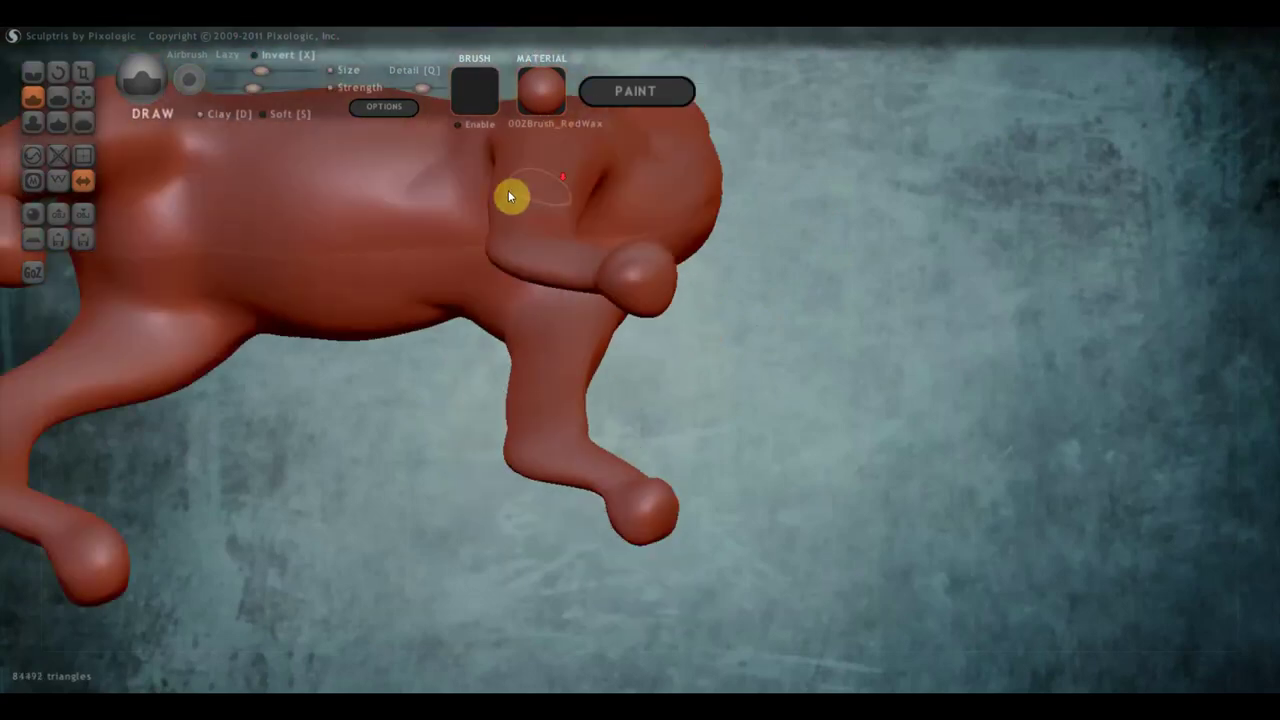
- Flatten the bottom of a hoof into a sole with the Flatten brush
left_click(58, 97)
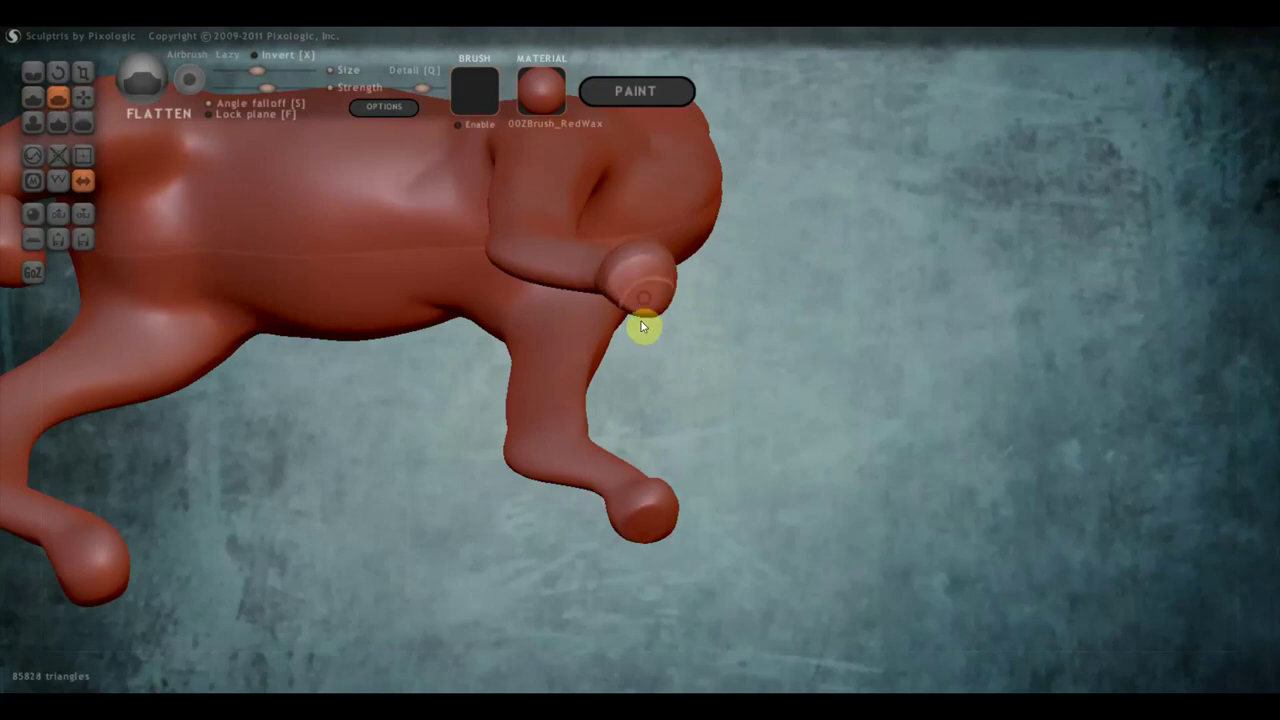
mouse_move(612, 405)
left_mouse_down()
mouse_move(926, 371)
mouse_move(666, 414)
mouse_move(694, 429)
mouse_move(524, 276)
left_mouse_up()
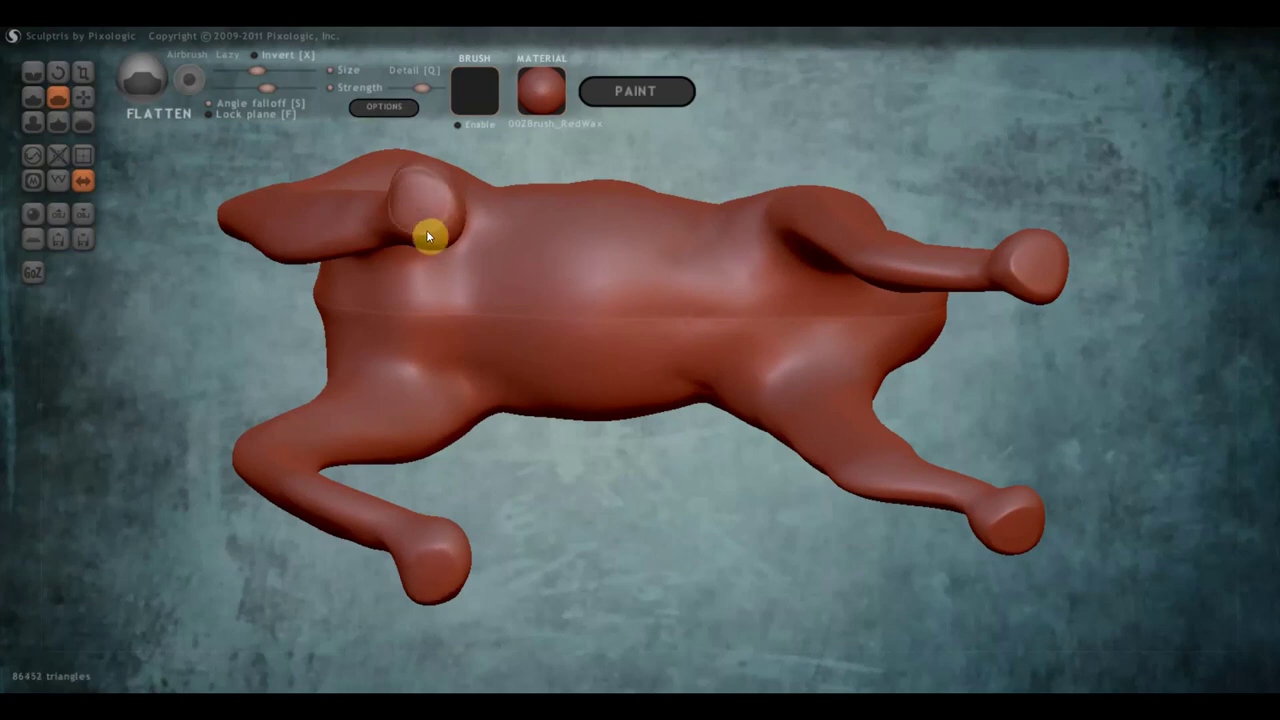
mouse_move(421, 218)
left_mouse_down()
mouse_move(474, 243)
mouse_move(457, 257)
mouse_move(500, 363)
left_mouse_up()
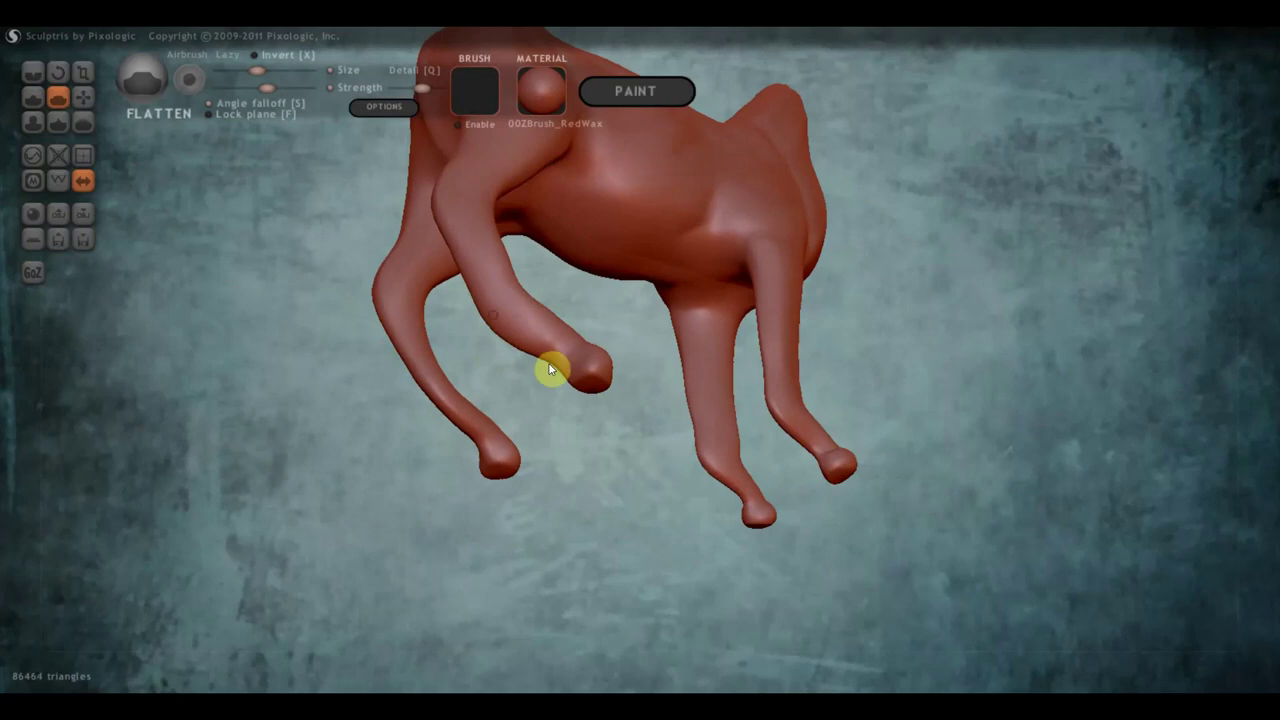
left_click_drag(537, 420, 432, 452)
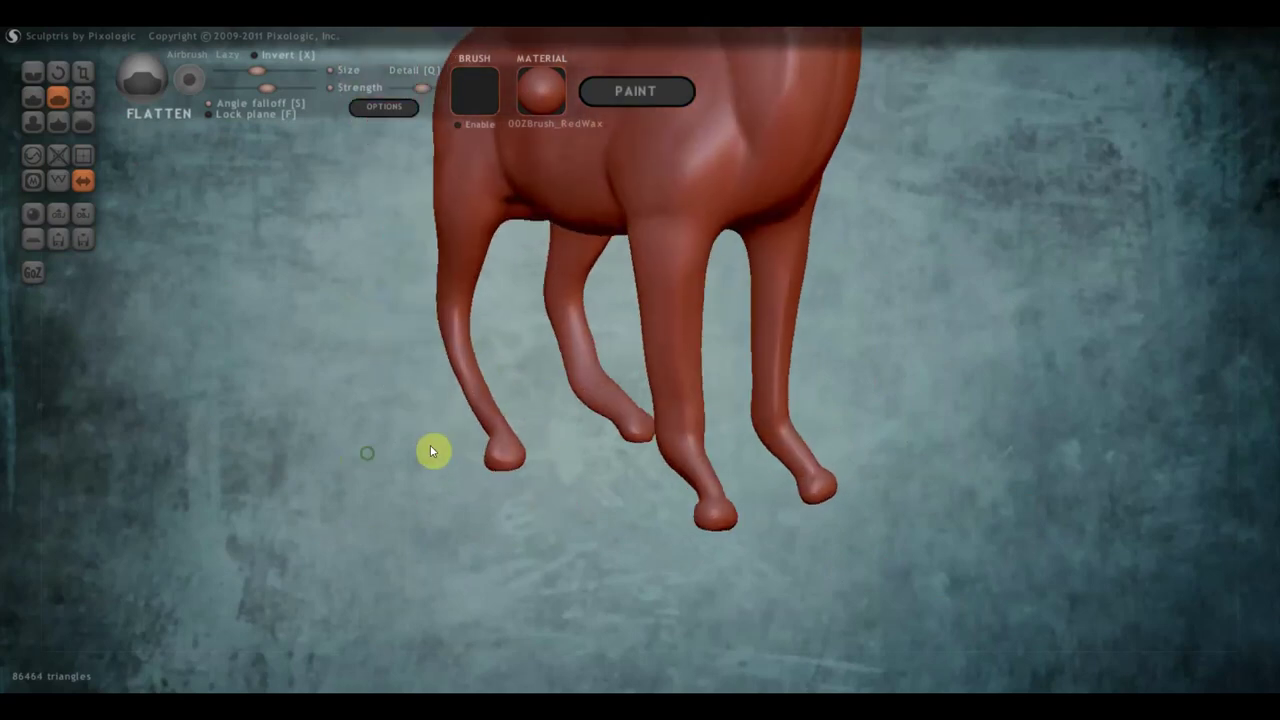
mouse_move(523, 451)
left_mouse_down()
mouse_move(429, 466)
mouse_move(643, 457)
mouse_move(631, 534)
mouse_move(676, 538)
left_mouse_up()
- Zoom back out to show the whole horse and select the Grab brush
scroll(636, 530, "up", 2)
scroll(636, 530, "down", 3)
scroll(634, 528, "down", 2)
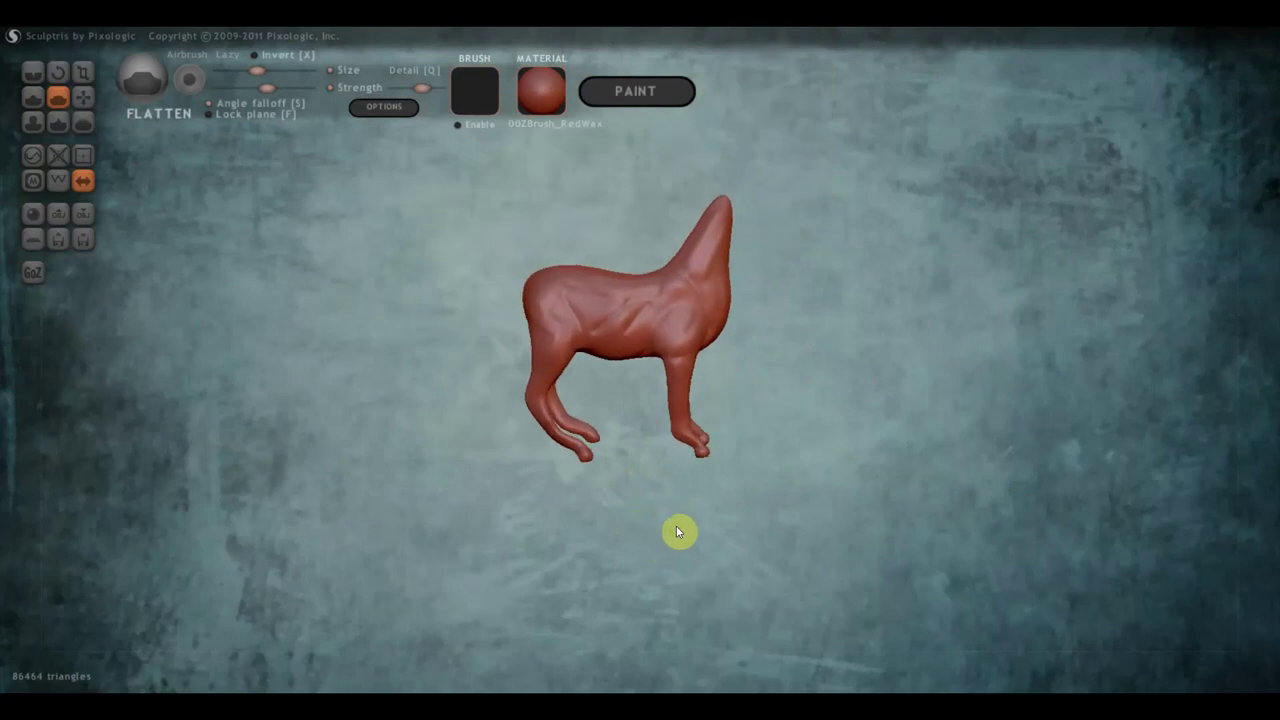
scroll(677, 528, "up", 2)
scroll(734, 469, "up", 2)
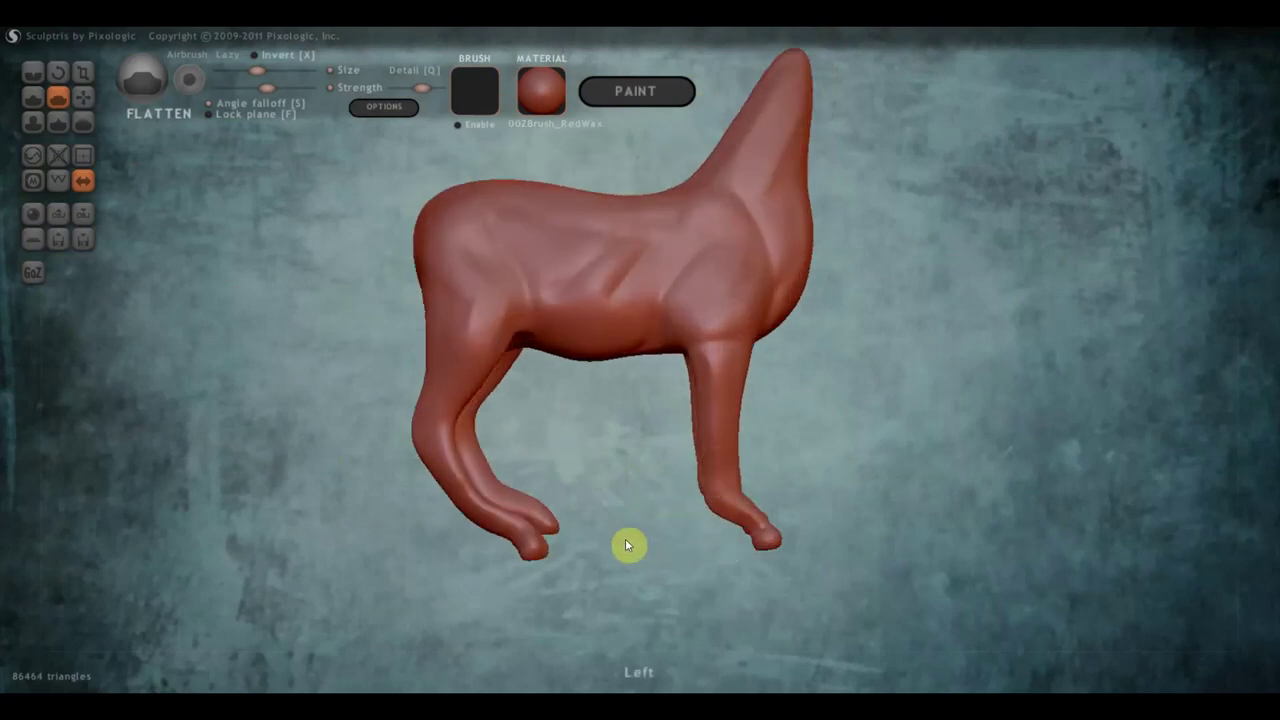
scroll(627, 545, "down", 2)
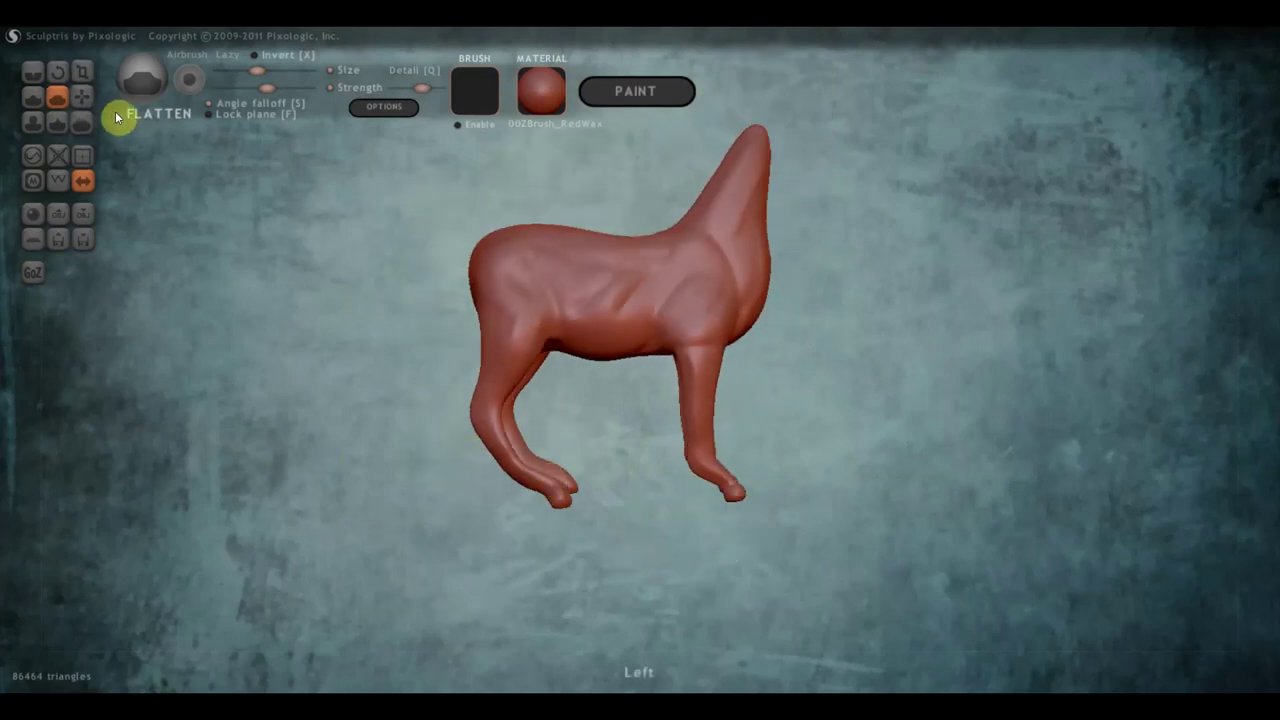
left_click(90, 97)
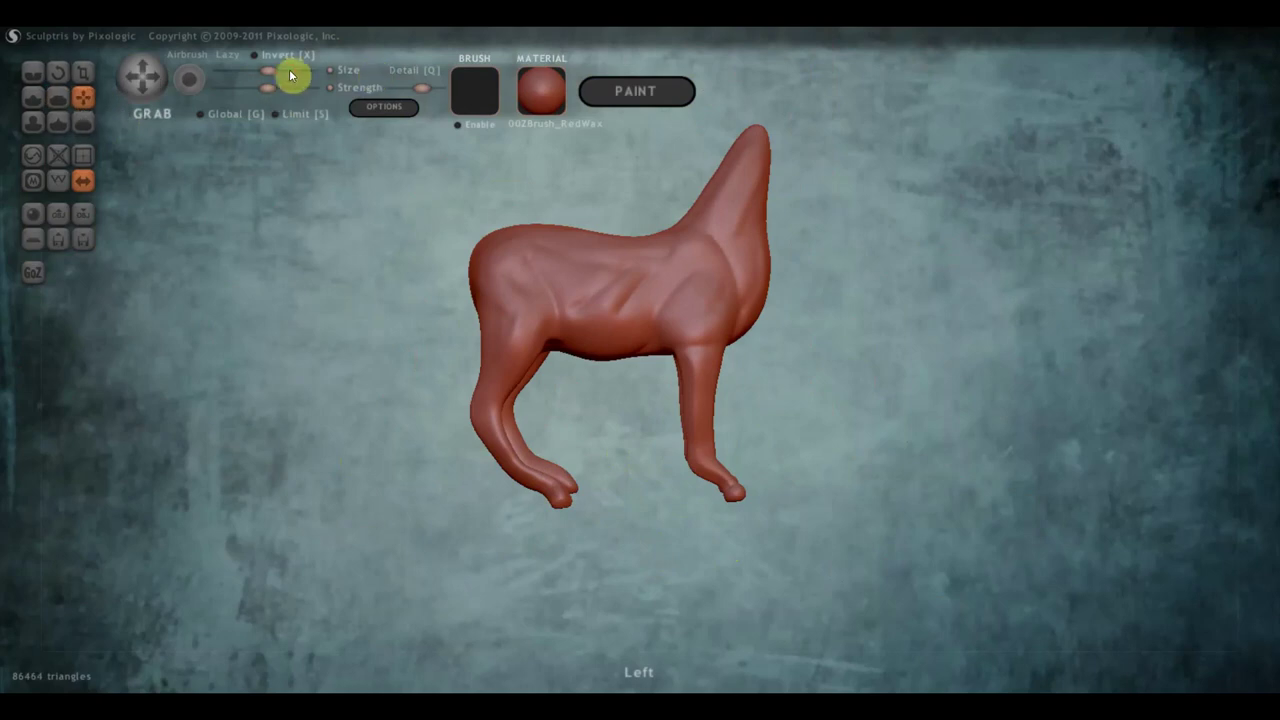
- Pull the chest and front leg forward, reshape the neck outline and lift the front hoof
scroll(582, 354, "down", 2)
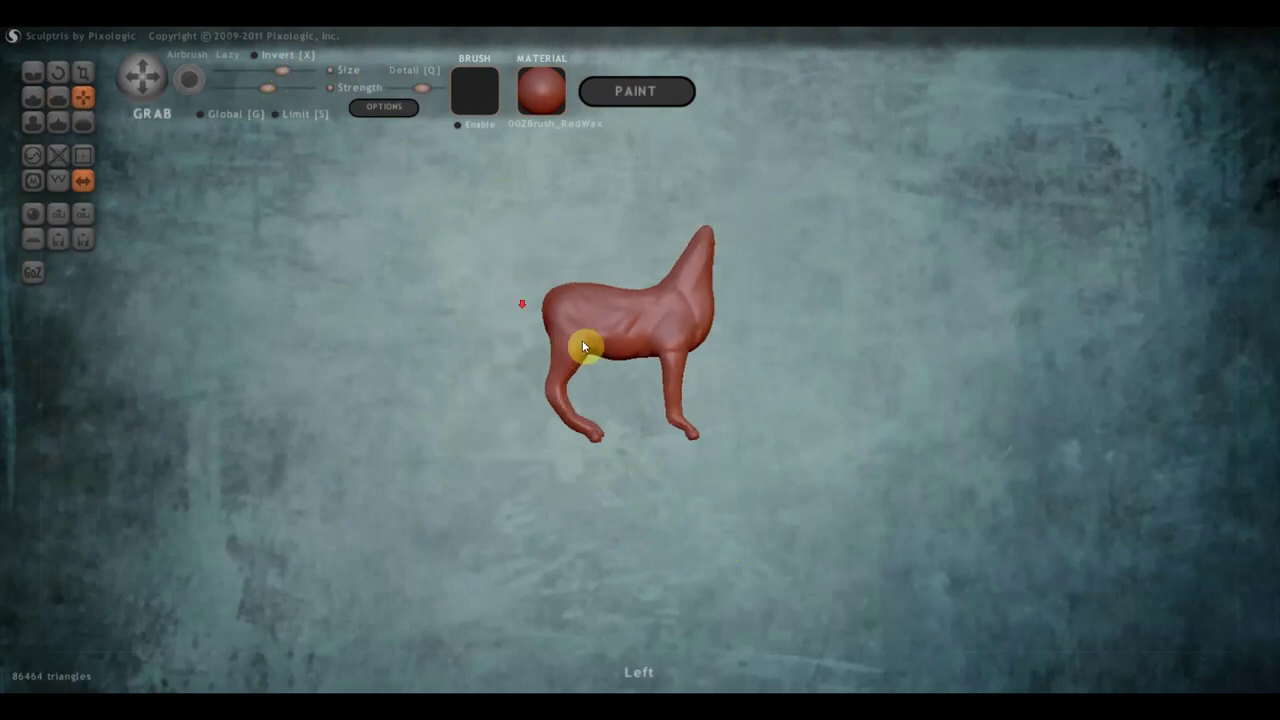
scroll(582, 354, "down", 1)
left_click_drag(574, 360, 556, 358)
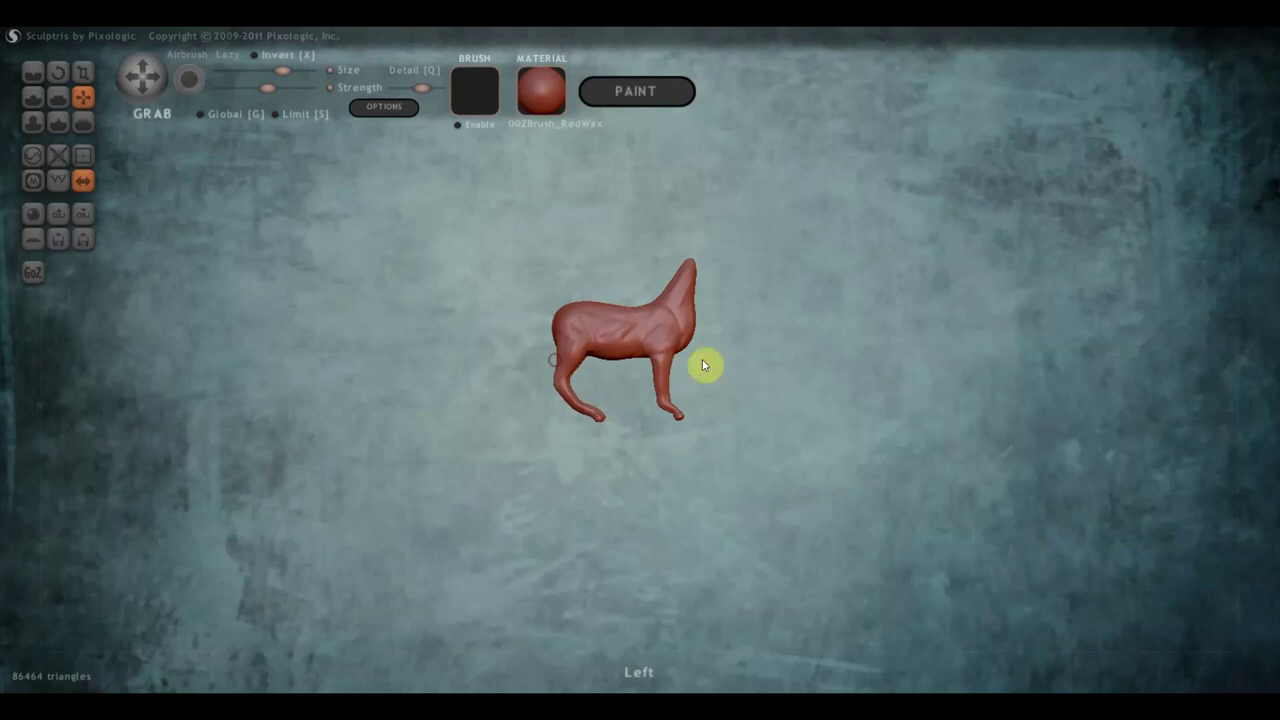
left_click_drag(680, 346, 689, 351)
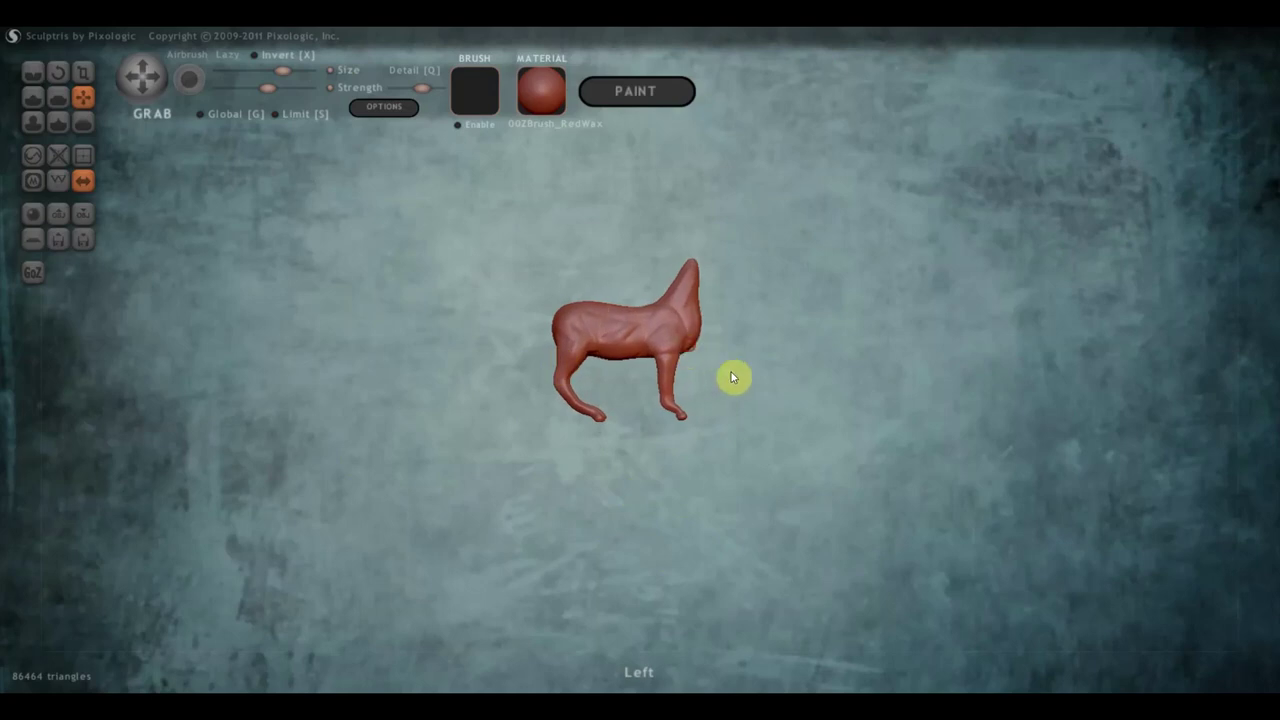
scroll(731, 370, "up", 3)
scroll(731, 370, "up", 5)
mouse_move(467, 557)
left_mouse_down()
mouse_move(434, 541)
mouse_move(500, 526)
left_mouse_up()
left_click_drag(560, 558, 608, 549)
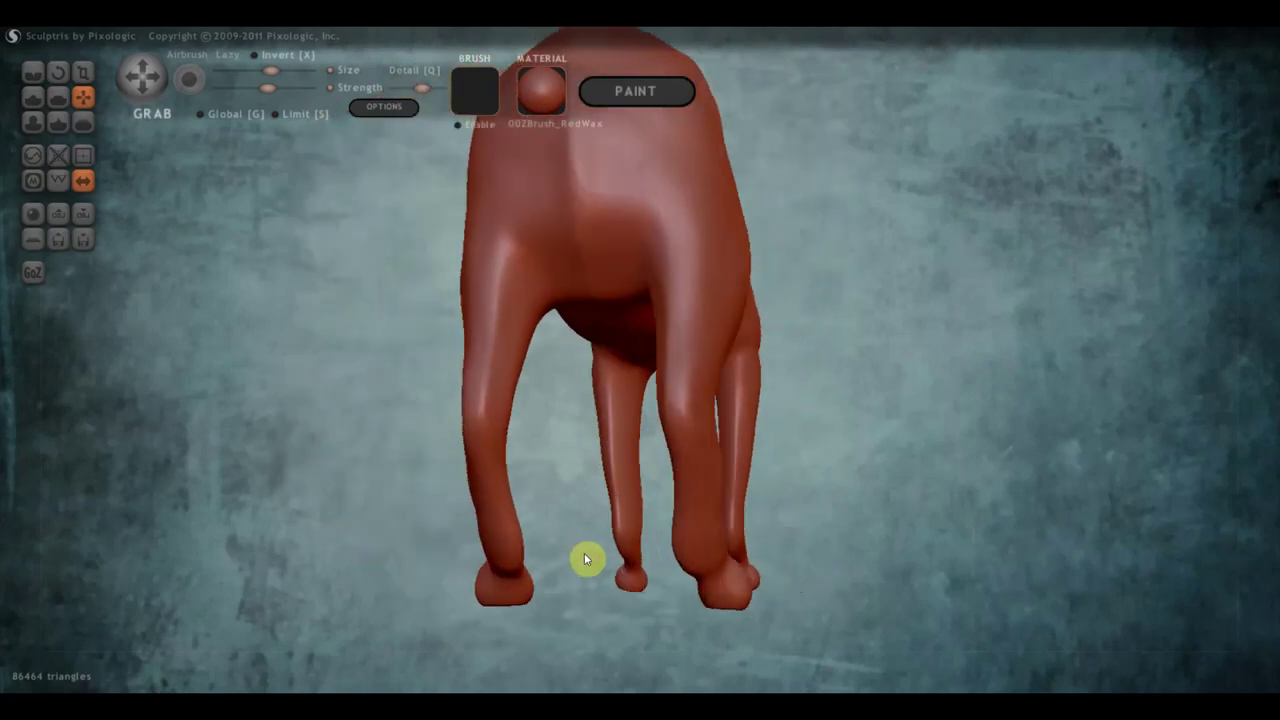
- With the Flatten brush, smooth the front and rear legs, removing a small dent on the rear leg
left_click(34, 96)
left_click(58, 96)
scroll(637, 303, "down", 3)
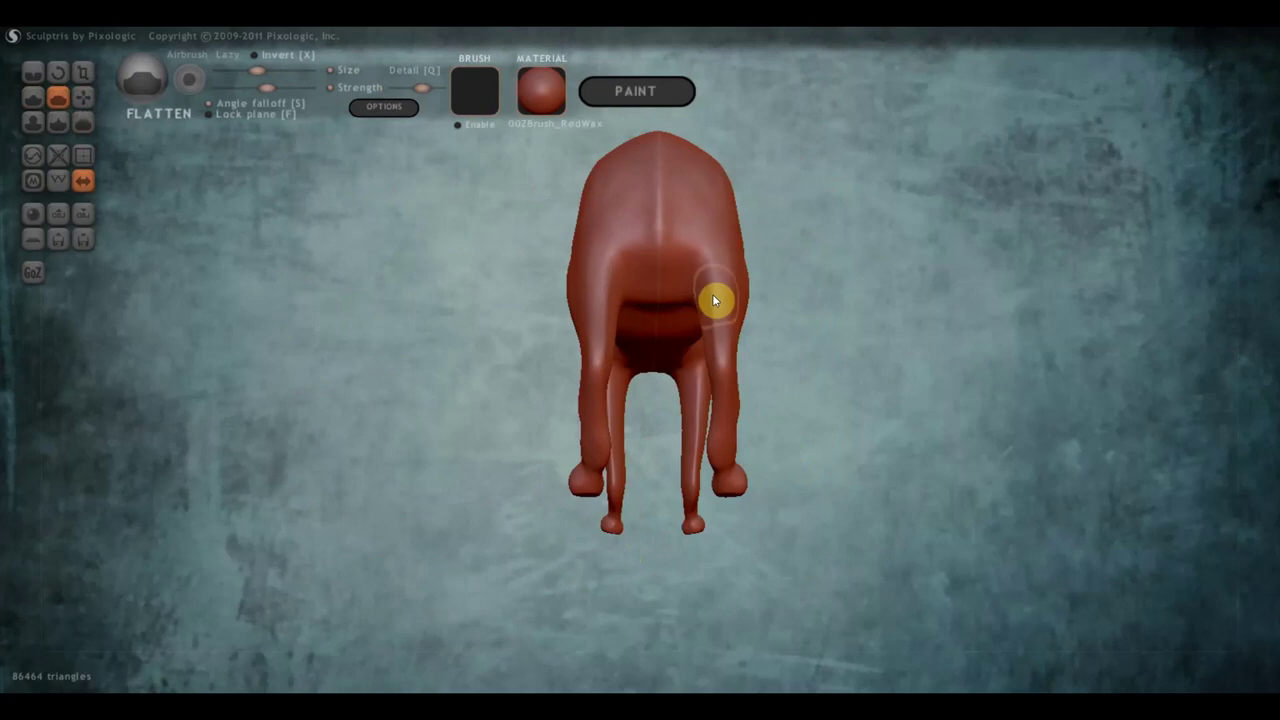
mouse_move(725, 351)
left_mouse_down()
mouse_move(731, 334)
mouse_move(510, 343)
mouse_move(577, 350)
mouse_move(583, 374)
left_mouse_up()
right_click_drag(583, 374, 640, 352)
scroll(640, 352, "up", 3)
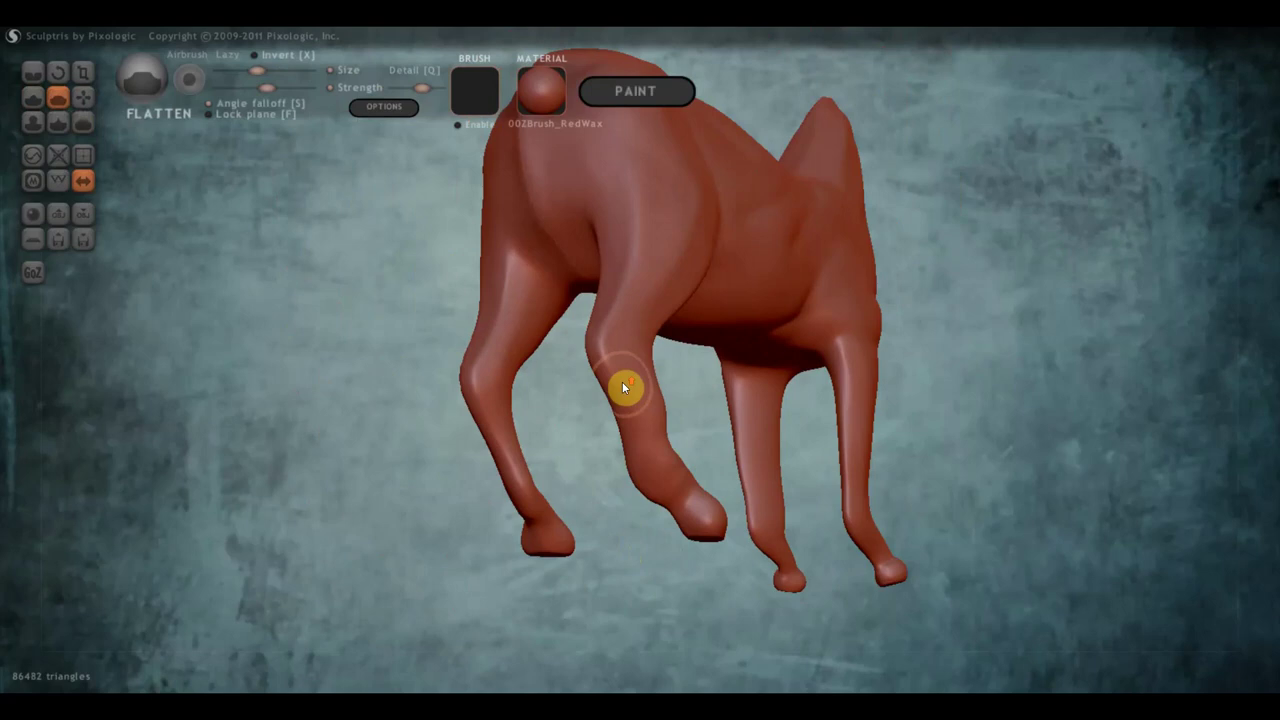
left_click_drag(604, 362, 648, 484)
mouse_move(648, 484)
right_mouse_down()
mouse_move(734, 452)
mouse_move(716, 431)
right_mouse_up()
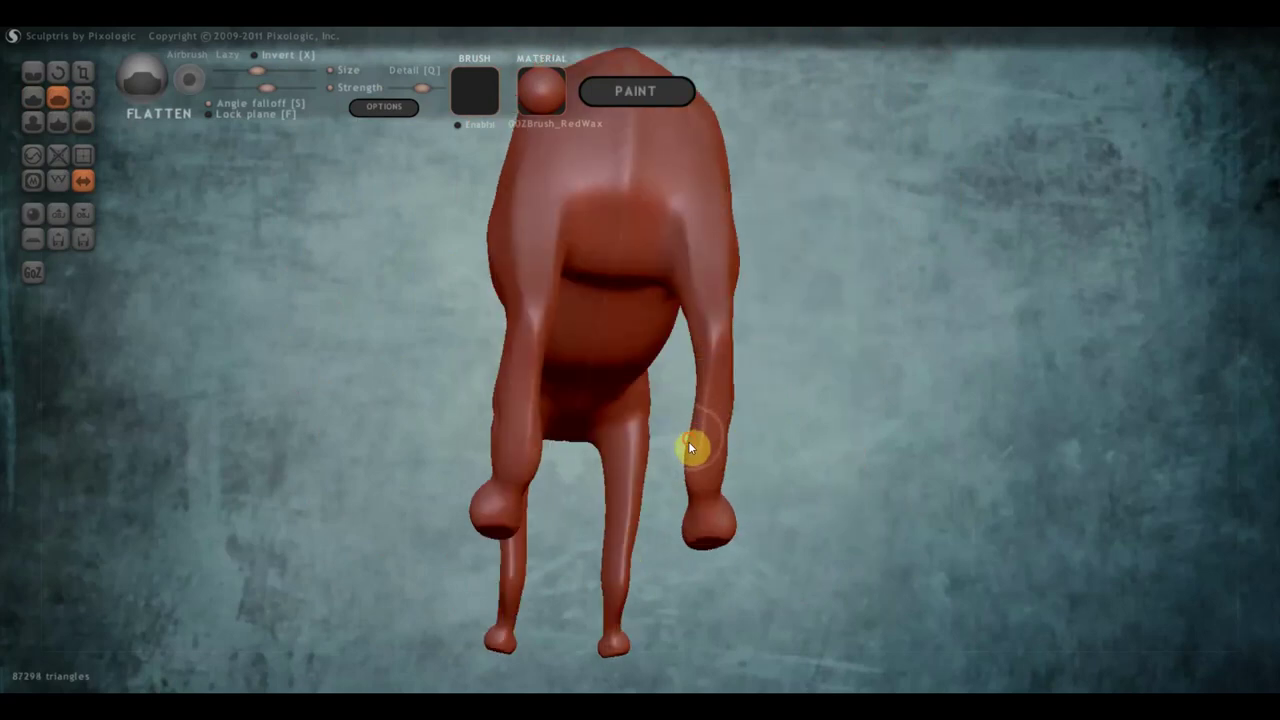
left_click(712, 432)
left_click_drag(699, 470, 707, 392)
mouse_move(704, 459)
right_mouse_down()
mouse_move(486, 491)
mouse_move(374, 529)
right_mouse_up()
scroll(648, 502, "up", 2)
mouse_move(648, 502)
right_mouse_down()
mouse_move(591, 583)
mouse_move(614, 634)
mouse_move(607, 617)
right_mouse_up()
- Flatten the front hoof face and smooth creases along the front leg, armpit and back leg
left_click_drag(600, 592, 605, 589)
right_click_drag(659, 578, 731, 557)
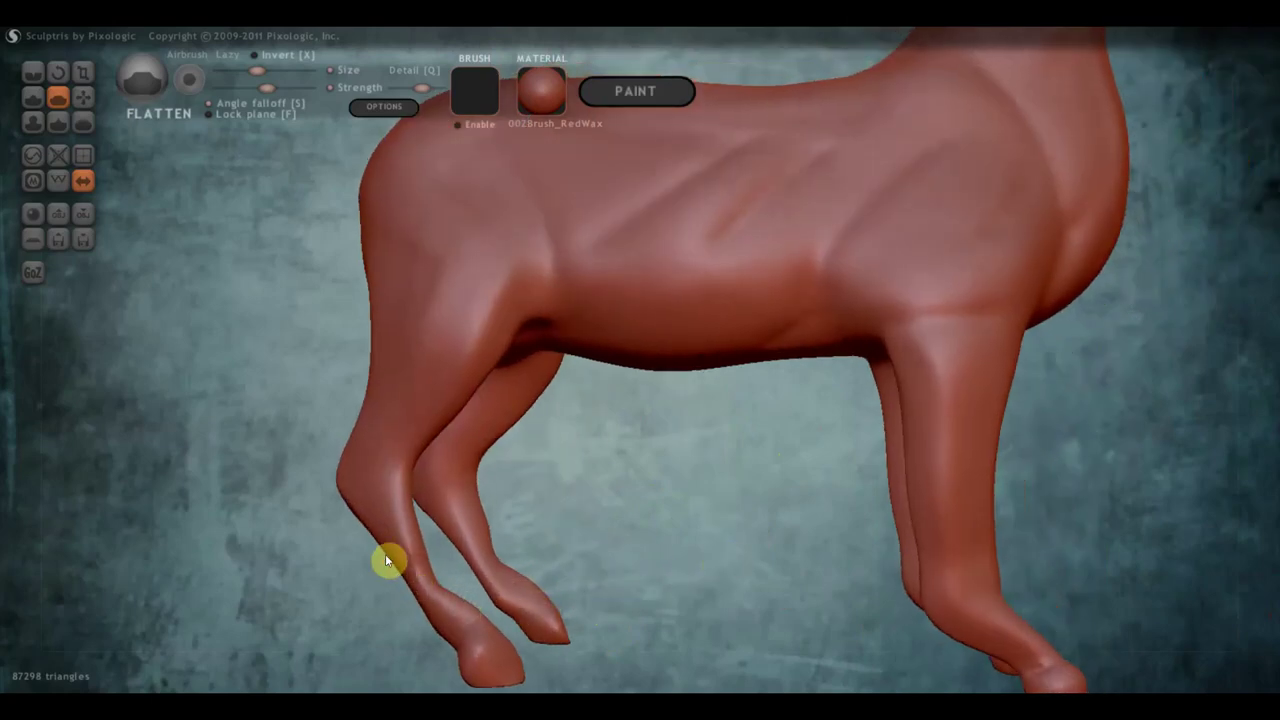
left_click_drag(405, 567, 470, 652)
right_click_drag(463, 606, 434, 596)
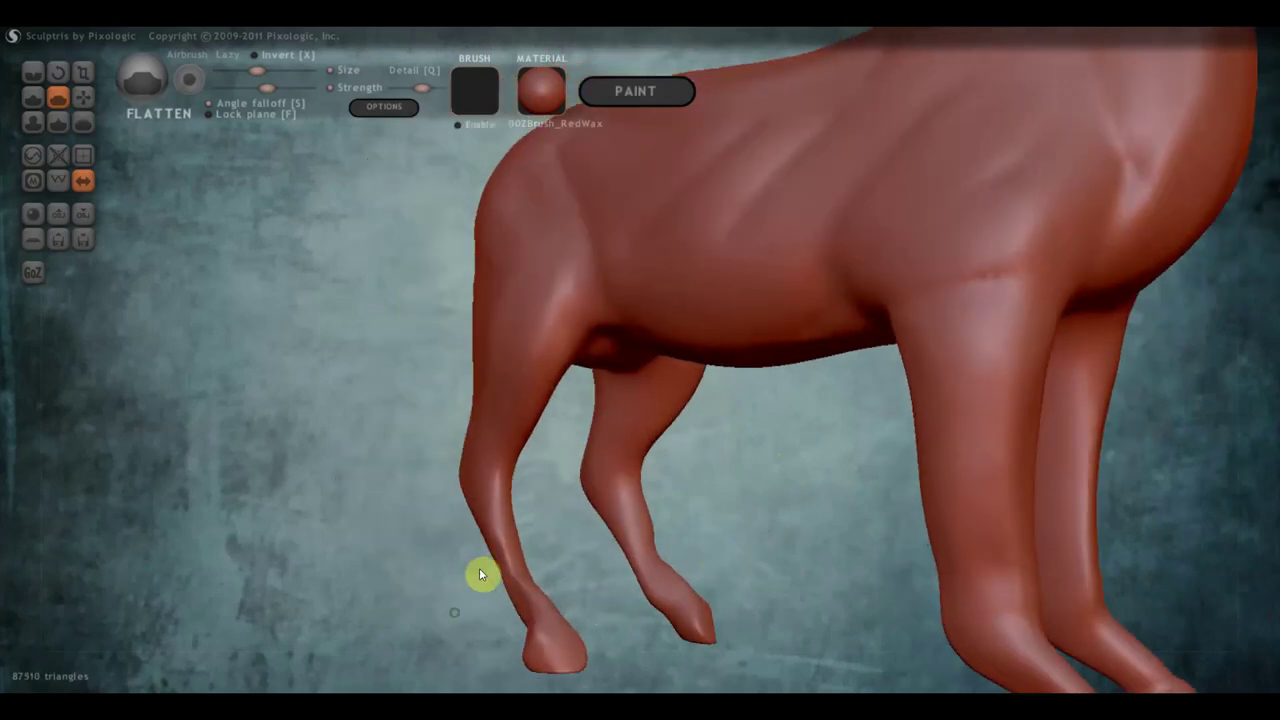
left_click_drag(495, 520, 528, 568)
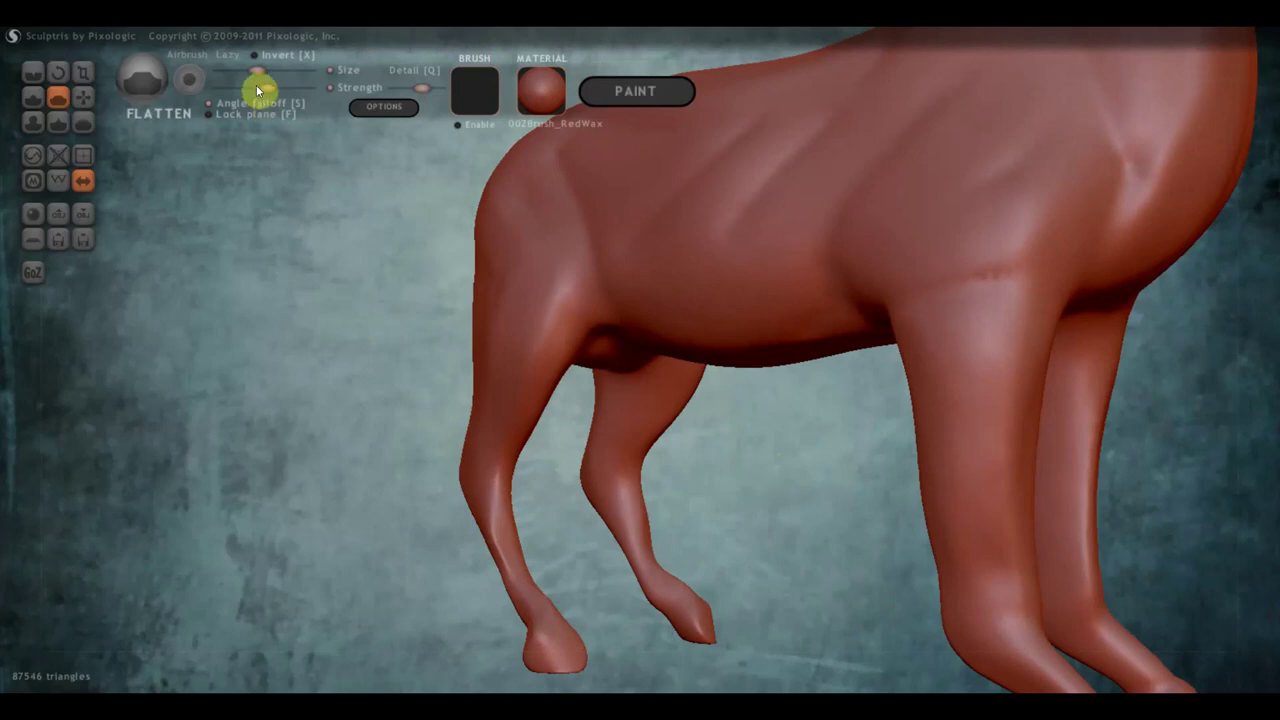
left_click_drag(482, 486, 526, 606)
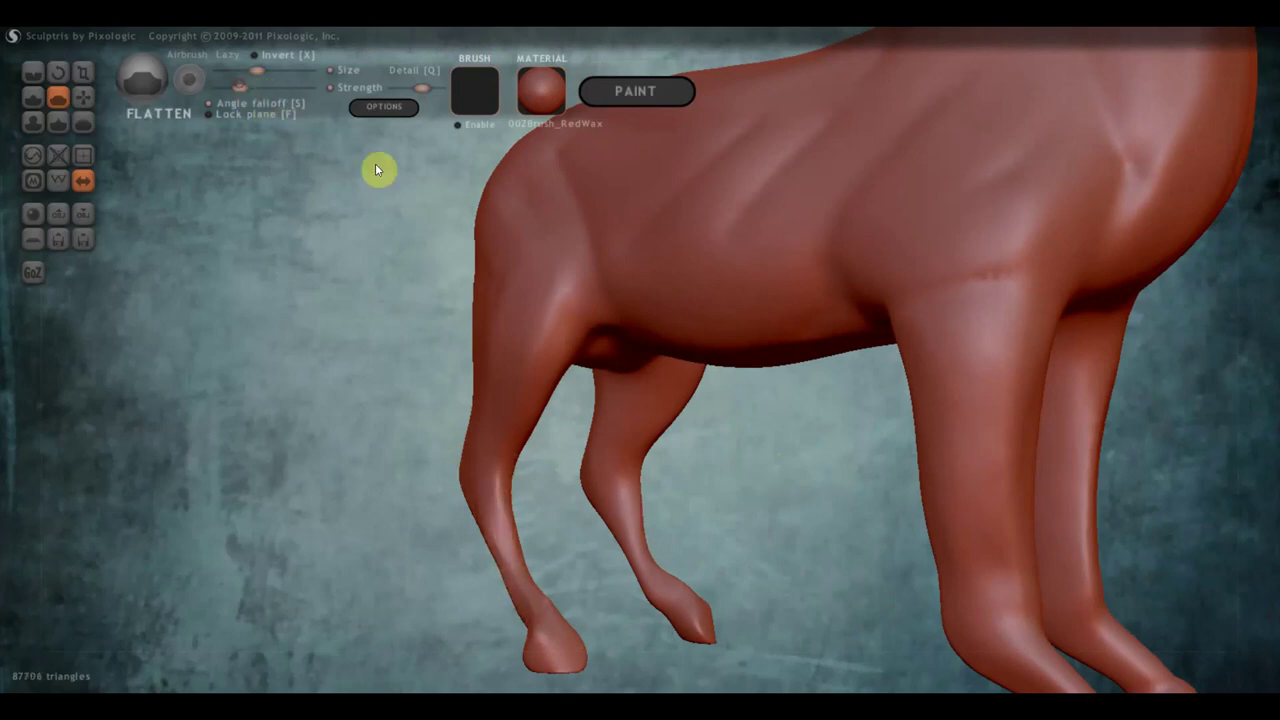
mouse_move(570, 316)
left_mouse_down()
mouse_move(549, 386)
mouse_move(687, 428)
left_mouse_up()
scroll(687, 428, "down", 3)
left_click_drag(820, 450, 800, 441)
scroll(800, 441, "up", 3)
mouse_move(844, 490)
left_mouse_down()
mouse_move(823, 391)
mouse_move(837, 420)
mouse_move(829, 451)
mouse_move(831, 400)
mouse_move(831, 537)
mouse_move(840, 508)
mouse_move(731, 526)
mouse_move(829, 526)
mouse_move(526, 457)
mouse_move(411, 457)
left_mouse_up()
mouse_move(521, 350)
left_mouse_down()
mouse_move(551, 317)
mouse_move(531, 343)
mouse_move(523, 411)
mouse_move(537, 523)
mouse_move(508, 317)
mouse_move(527, 523)
mouse_move(506, 363)
mouse_move(526, 380)
mouse_move(700, 408)
mouse_move(678, 346)
mouse_move(671, 403)
mouse_move(617, 297)
mouse_move(645, 462)
mouse_move(651, 314)
mouse_move(640, 337)
mouse_move(671, 523)
mouse_move(660, 383)
mouse_move(676, 497)
left_mouse_up()
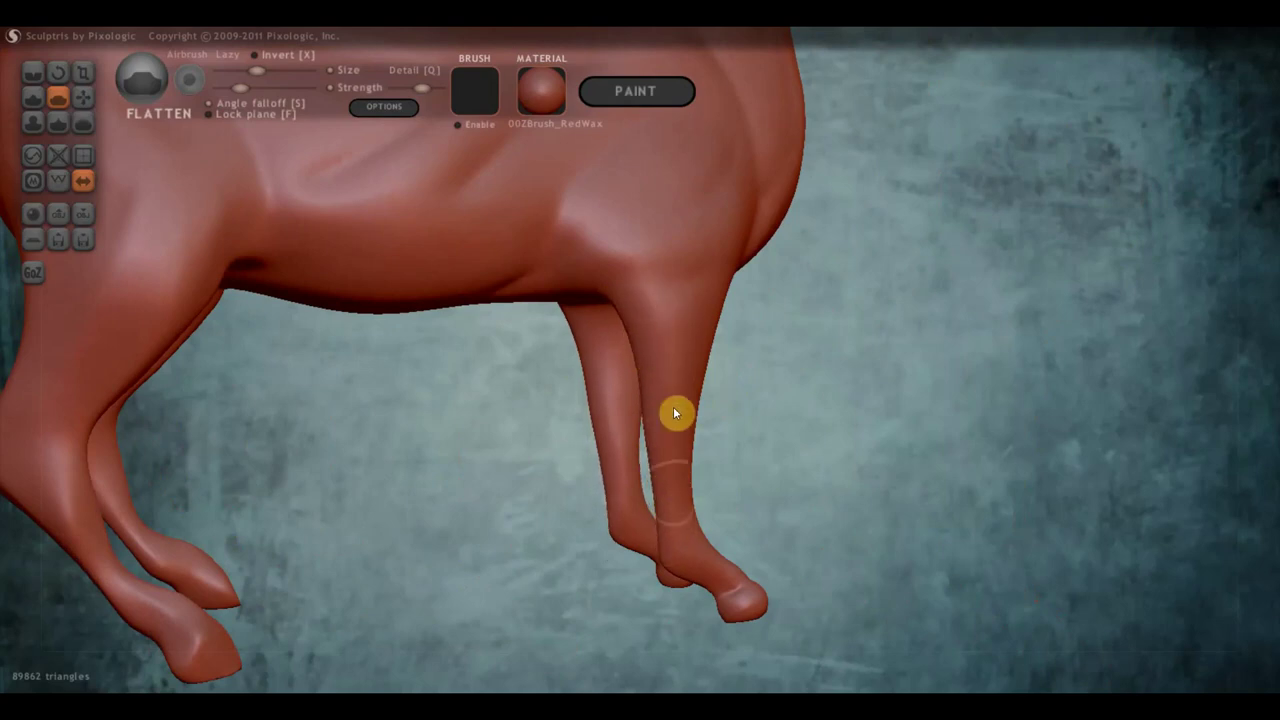
- Smooth a dent from the front leg, the hoof surface, and the horse's chest and neck
left_click_drag(577, 463, 471, 406)
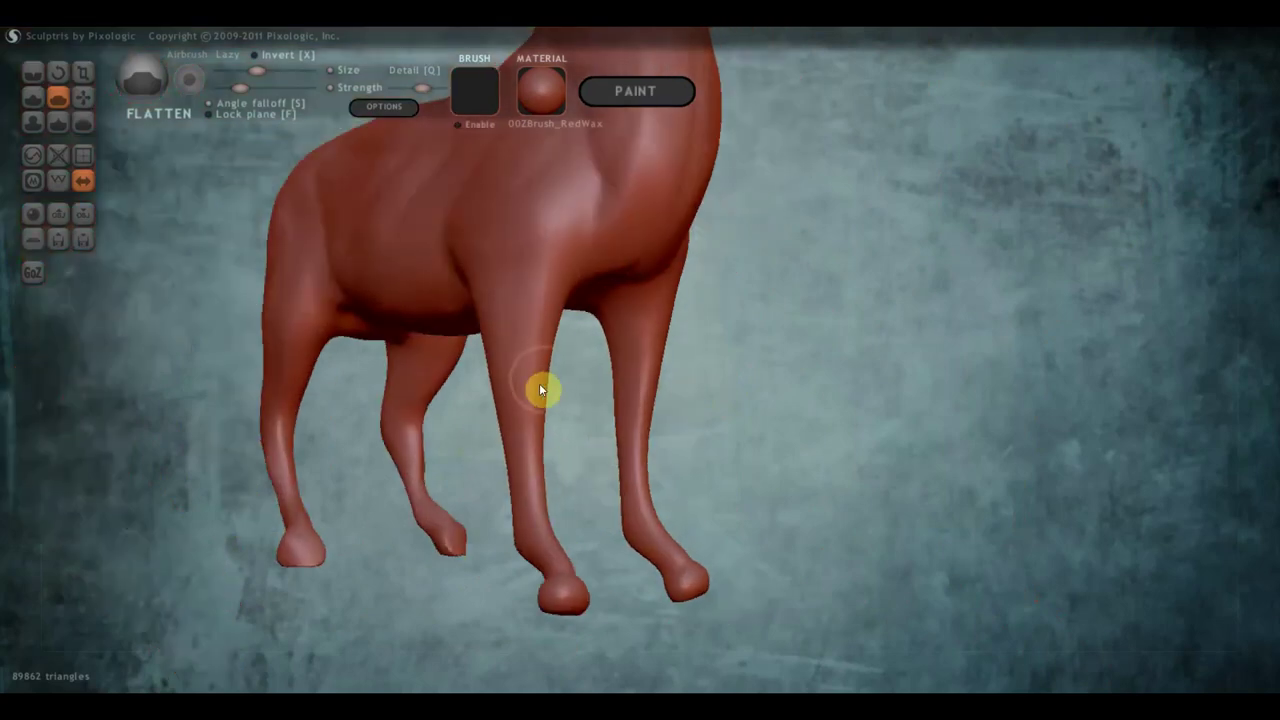
mouse_move(550, 505)
left_mouse_down()
mouse_move(534, 451)
mouse_move(546, 297)
mouse_move(503, 327)
left_mouse_up()
mouse_move(509, 377)
left_mouse_down()
mouse_move(529, 389)
mouse_move(449, 383)
left_mouse_up()
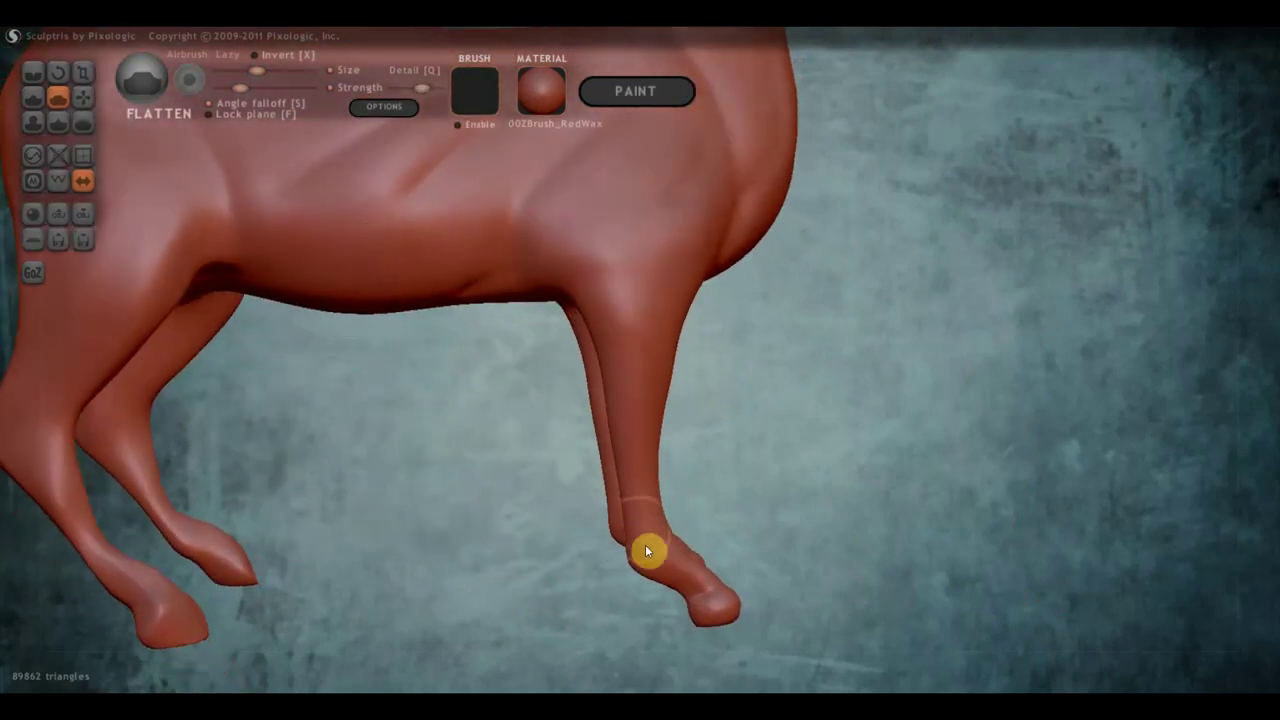
mouse_move(645, 544)
left_mouse_down()
mouse_move(640, 554)
mouse_move(670, 569)
mouse_move(663, 537)
left_mouse_up()
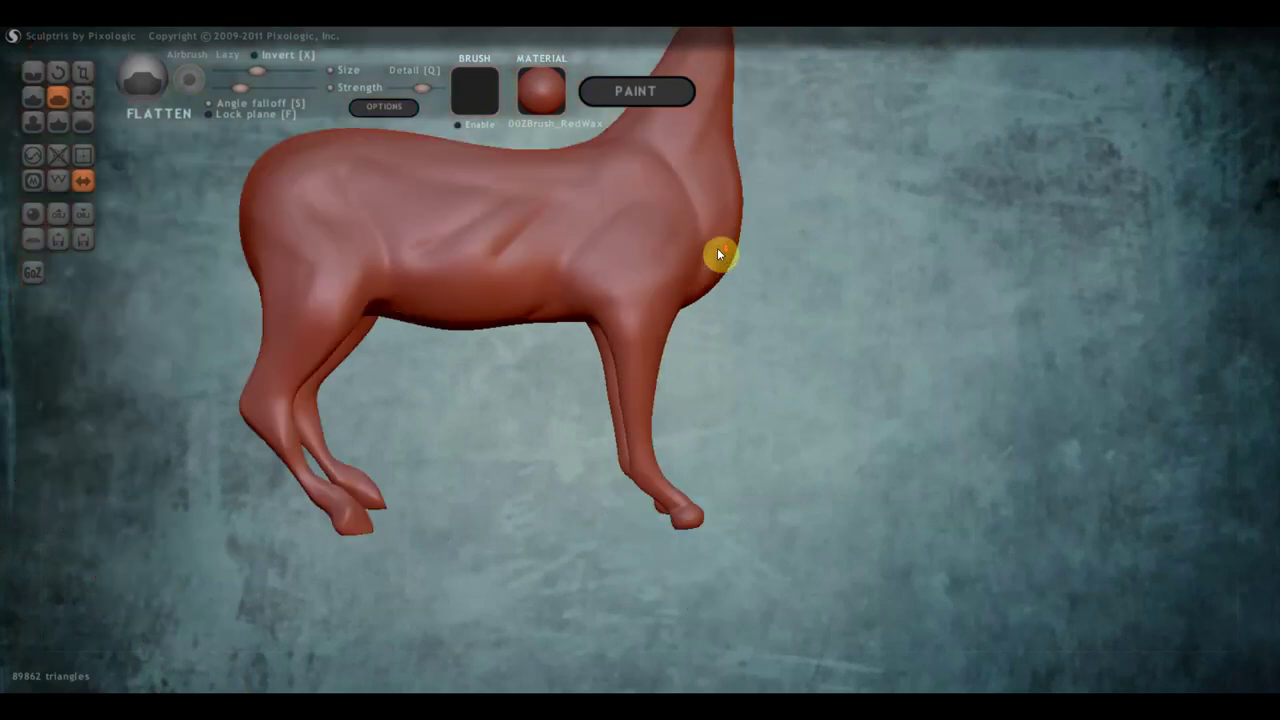
mouse_move(717, 248)
left_mouse_down()
mouse_move(805, 346)
mouse_move(704, 345)
left_mouse_up()
scroll(704, 345, "down", 2)
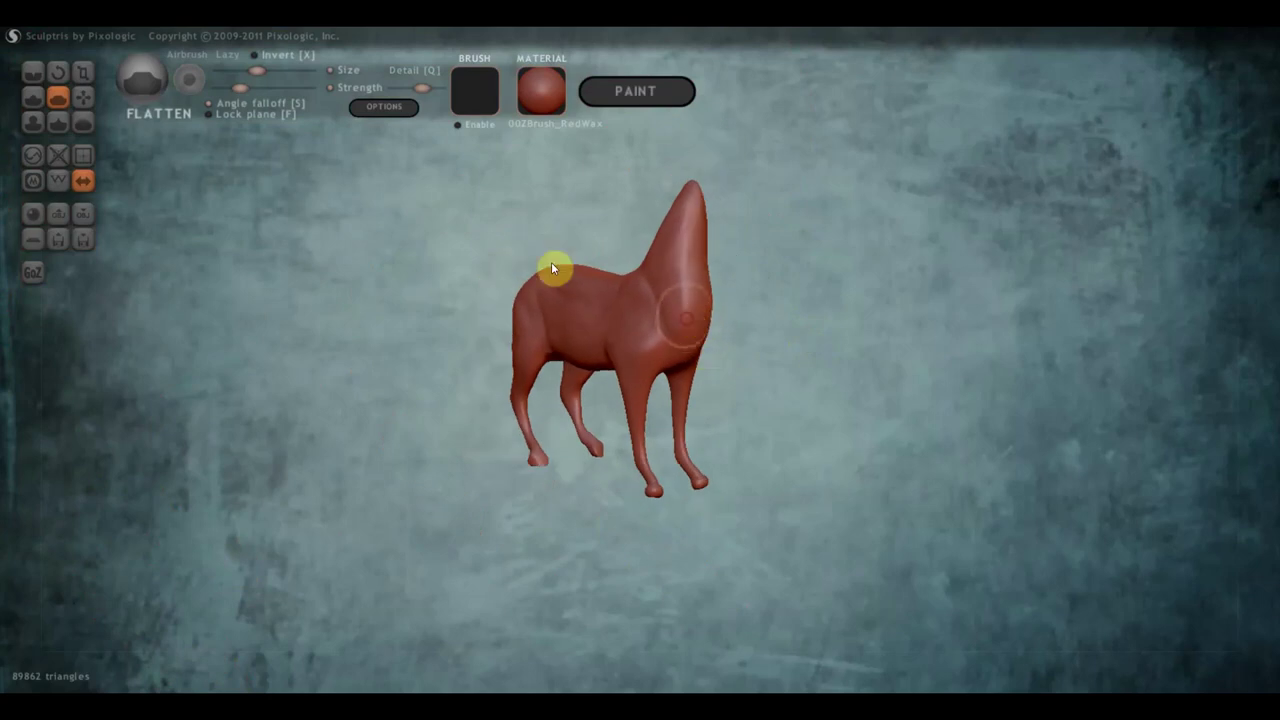
scroll(673, 337, "up", 2)
right_click_drag(673, 337, 653, 324)
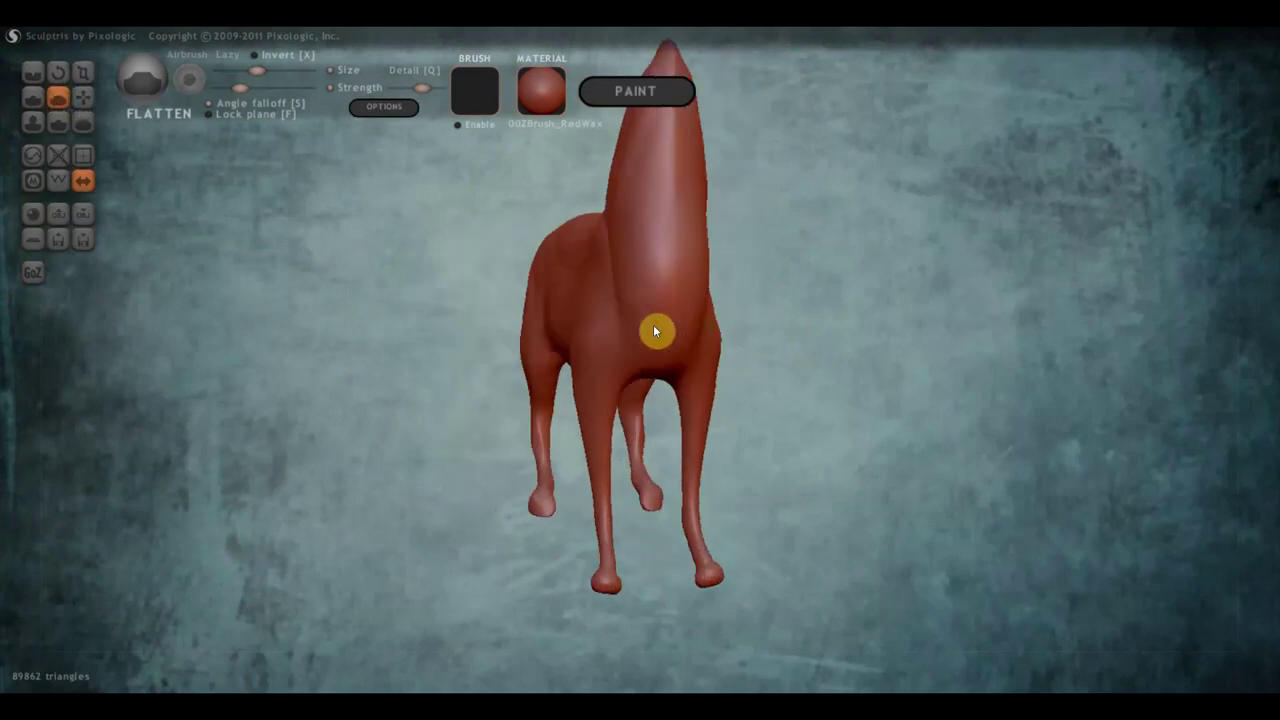
left_click_drag(683, 248, 655, 343)
mouse_move(670, 284)
right_mouse_down()
mouse_move(766, 346)
mouse_move(822, 333)
mouse_move(808, 387)
right_mouse_up()
scroll(822, 333, "down", 2)
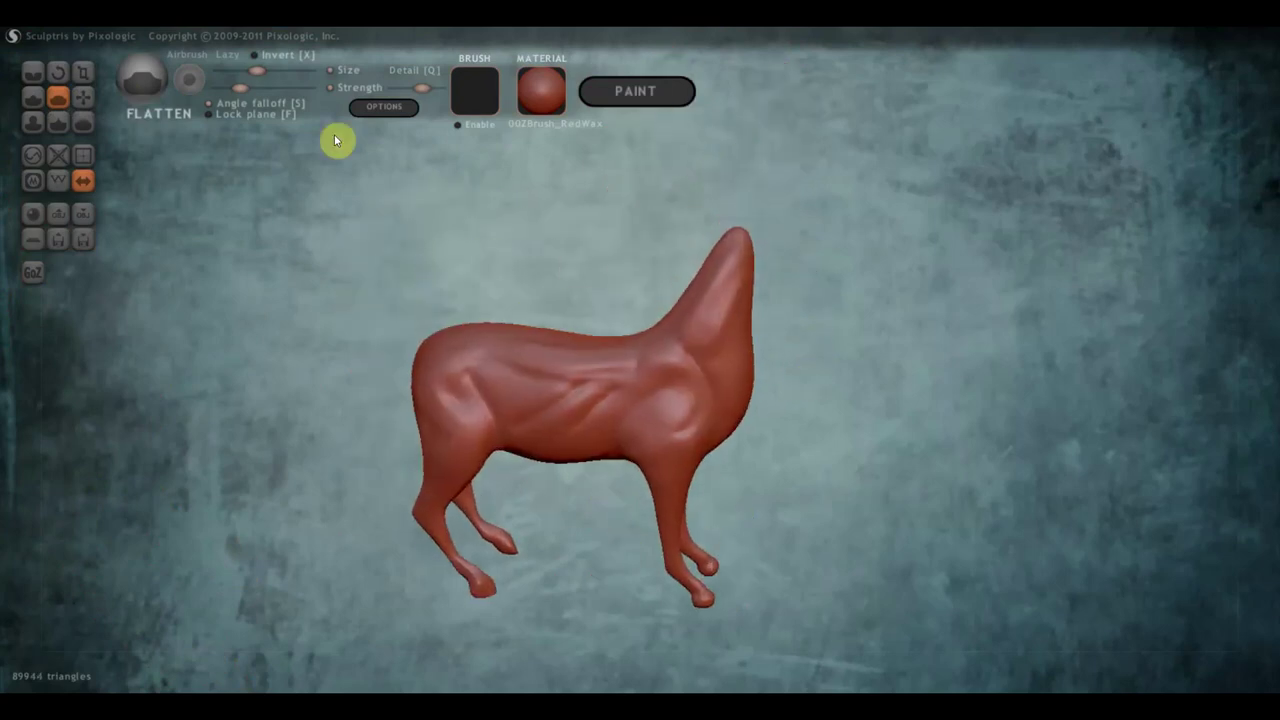
left_click(84, 96)
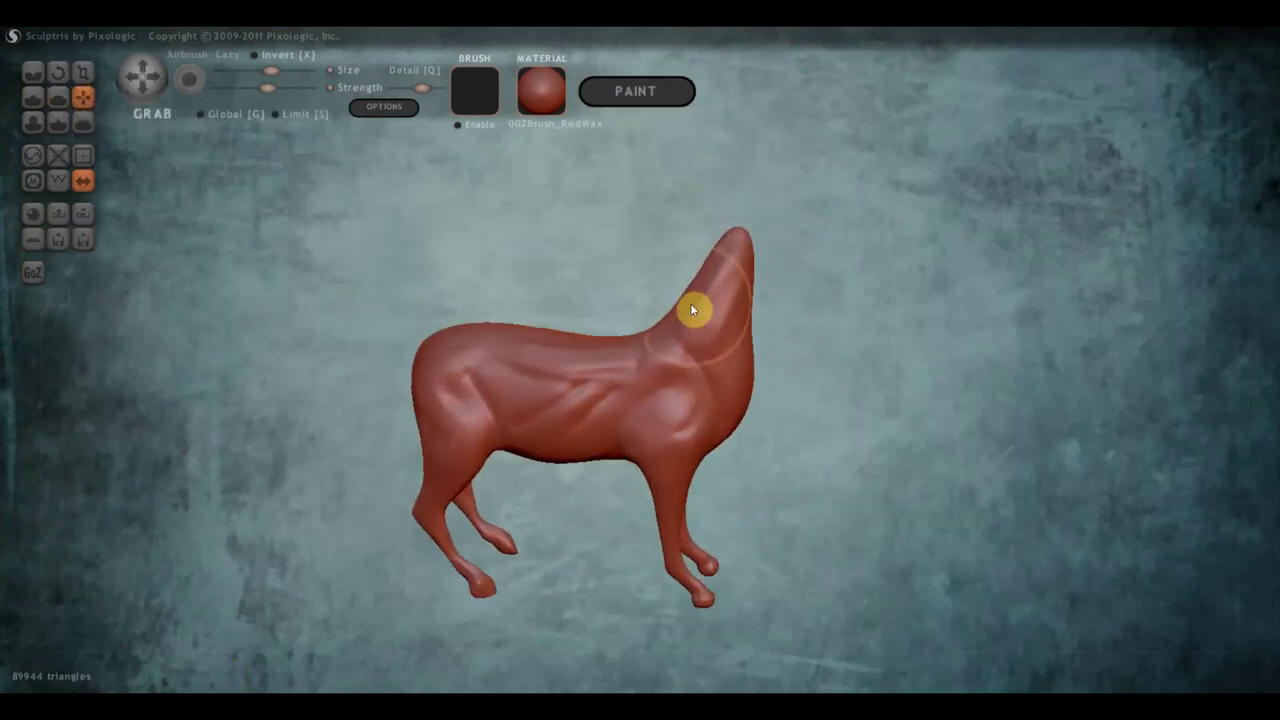
- Grab the neck and head forward and down, broaden the head, then check it from below and side
mouse_move(679, 293)
left_mouse_down()
mouse_move(706, 271)
mouse_move(703, 257)
mouse_move(748, 316)
left_mouse_up()
left_click_drag(748, 249, 773, 261)
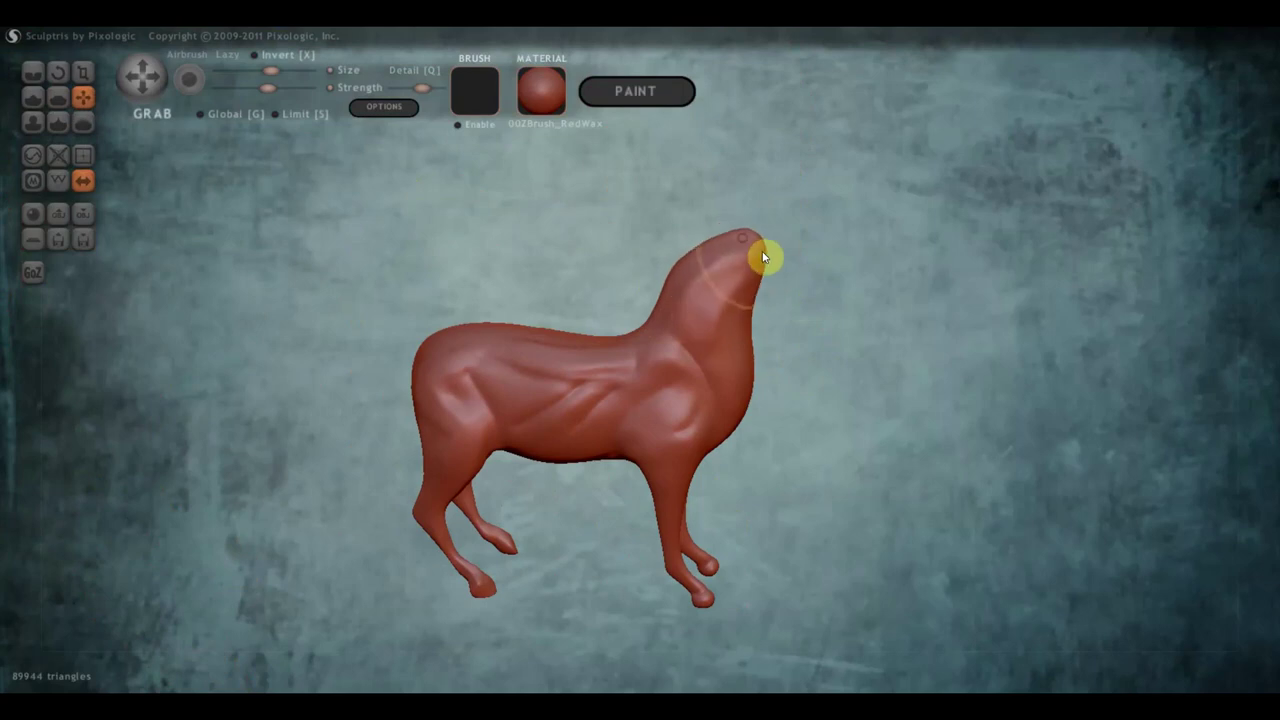
scroll(729, 257, "up", 3)
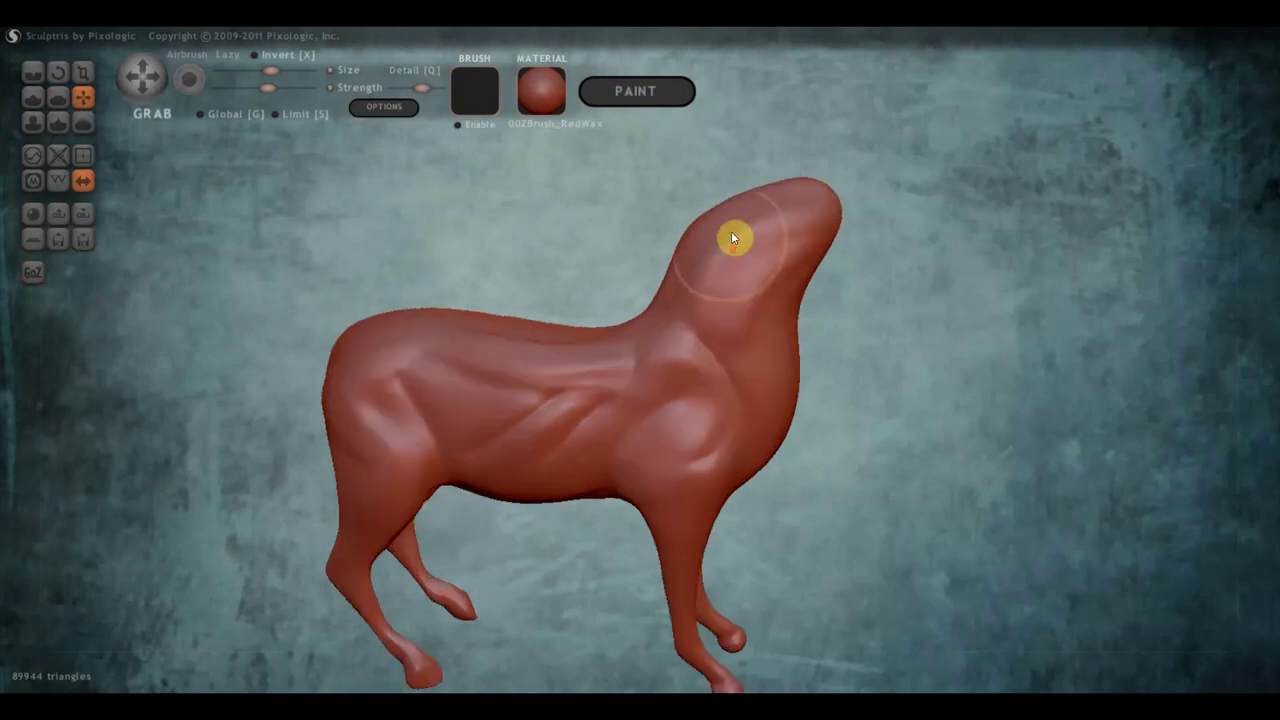
mouse_move(757, 224)
left_mouse_down()
mouse_move(757, 211)
mouse_move(714, 246)
left_mouse_up()
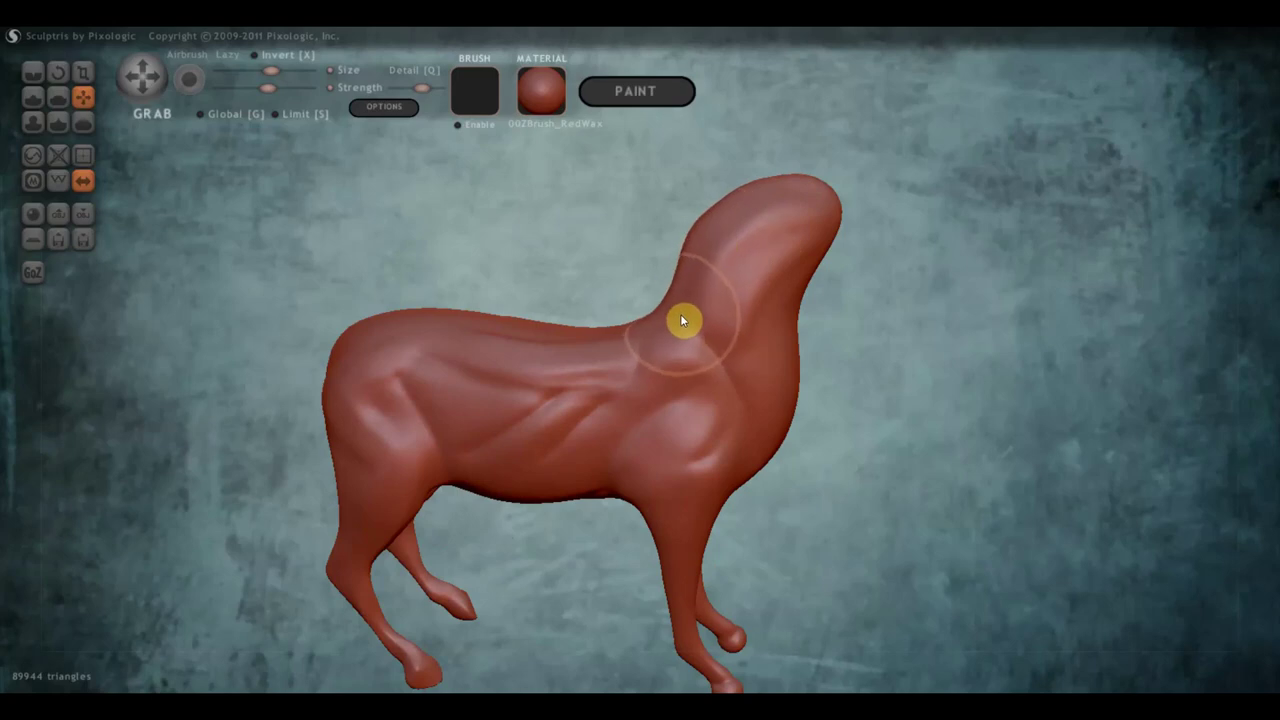
mouse_move(554, 428)
right_mouse_down()
mouse_move(582, 413)
mouse_move(594, 360)
mouse_move(486, 420)
mouse_move(423, 210)
right_mouse_up()
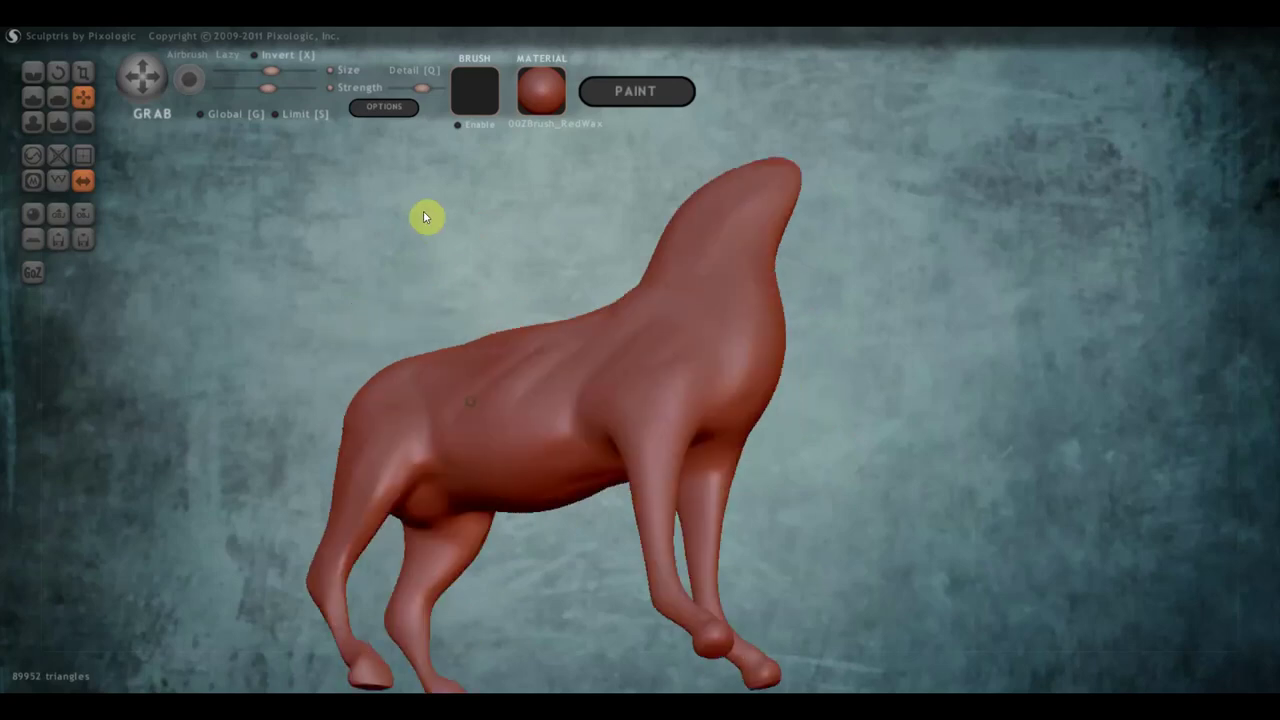
mouse_move(467, 443)
right_mouse_down()
mouse_move(431, 389)
mouse_move(477, 463)
right_mouse_up()
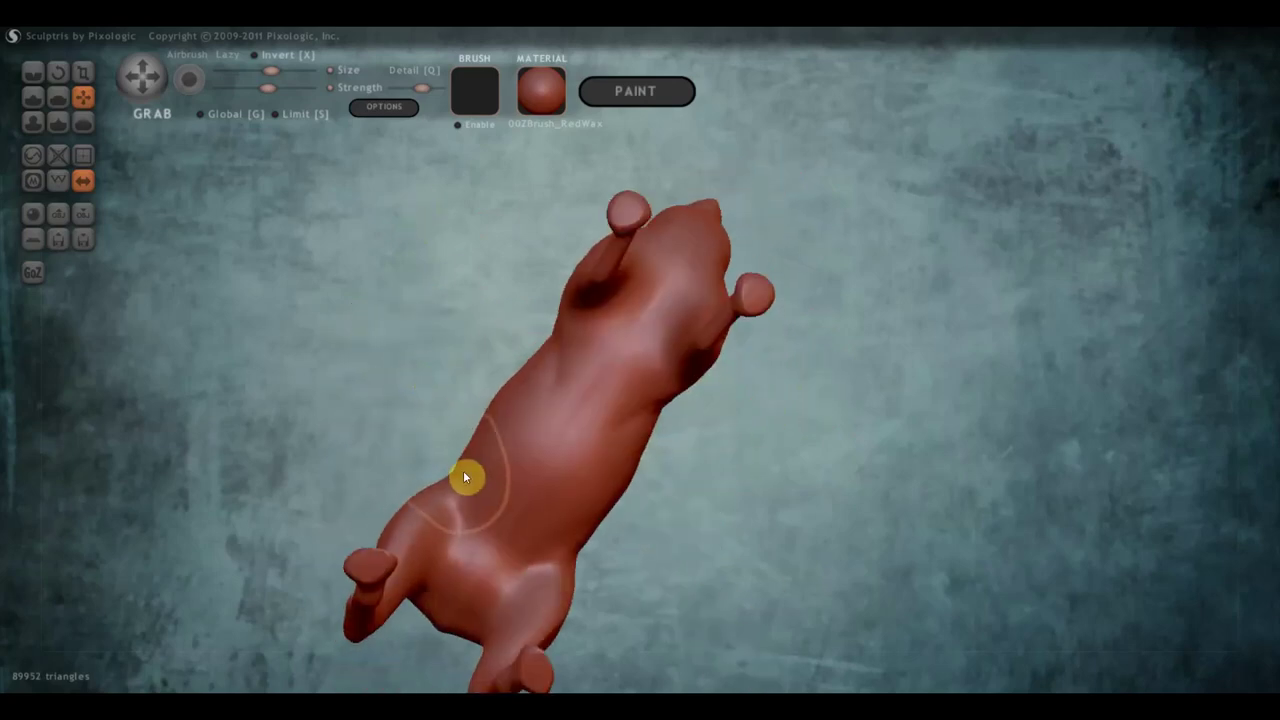
mouse_move(572, 406)
right_mouse_down()
mouse_move(586, 437)
mouse_move(541, 514)
mouse_move(574, 528)
mouse_move(714, 506)
mouse_move(686, 517)
mouse_move(588, 638)
right_mouse_up()
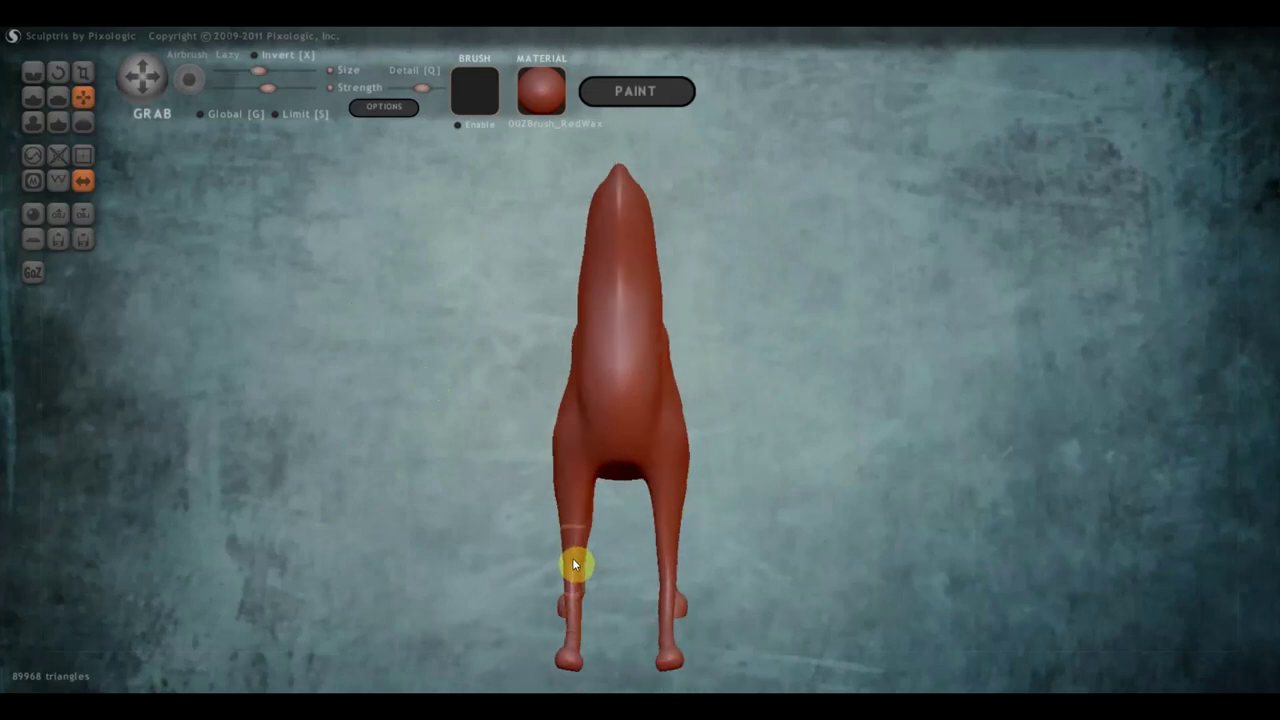
mouse_move(621, 503)
right_mouse_down()
mouse_move(805, 502)
mouse_move(840, 524)
mouse_move(840, 494)
right_mouse_up()
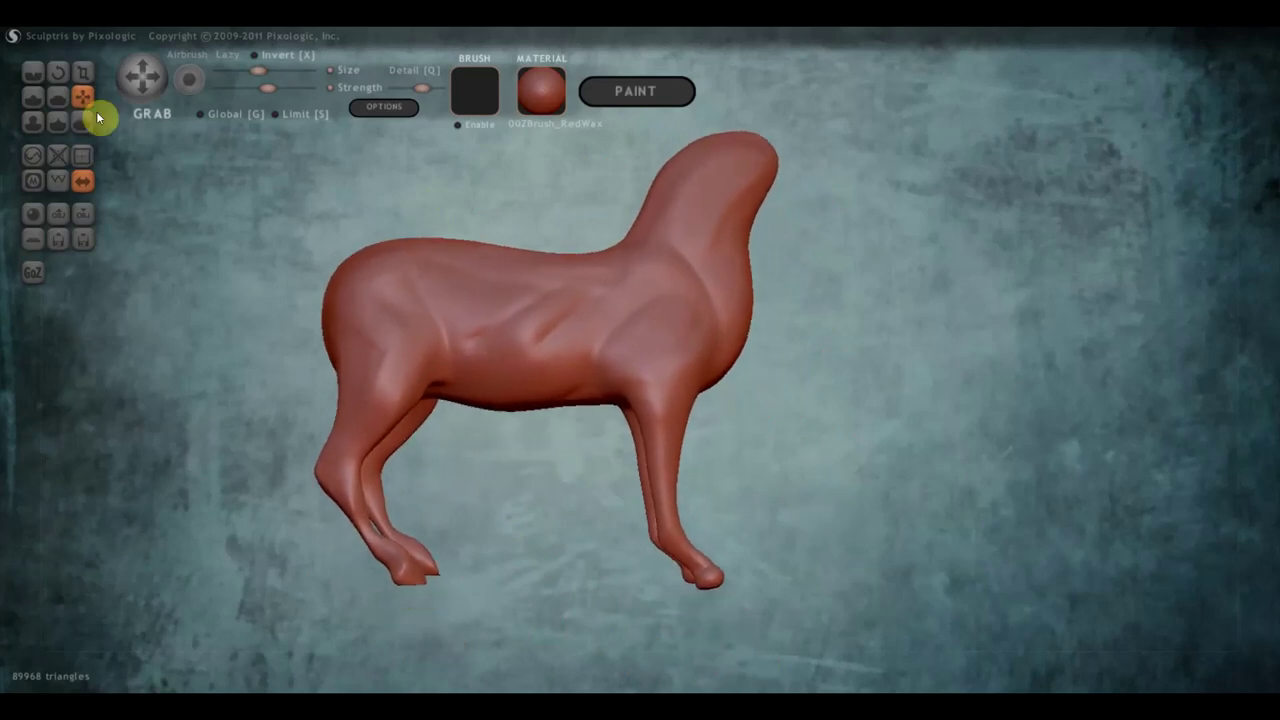
left_click(57, 97)
- With a smaller Flatten brush, flatten and shape the front hoof
scroll(792, 491, "up", 2)
scroll(746, 391, "up", 5)
mouse_move(723, 464)
right_mouse_down()
mouse_move(606, 480)
mouse_move(620, 613)
right_mouse_up()
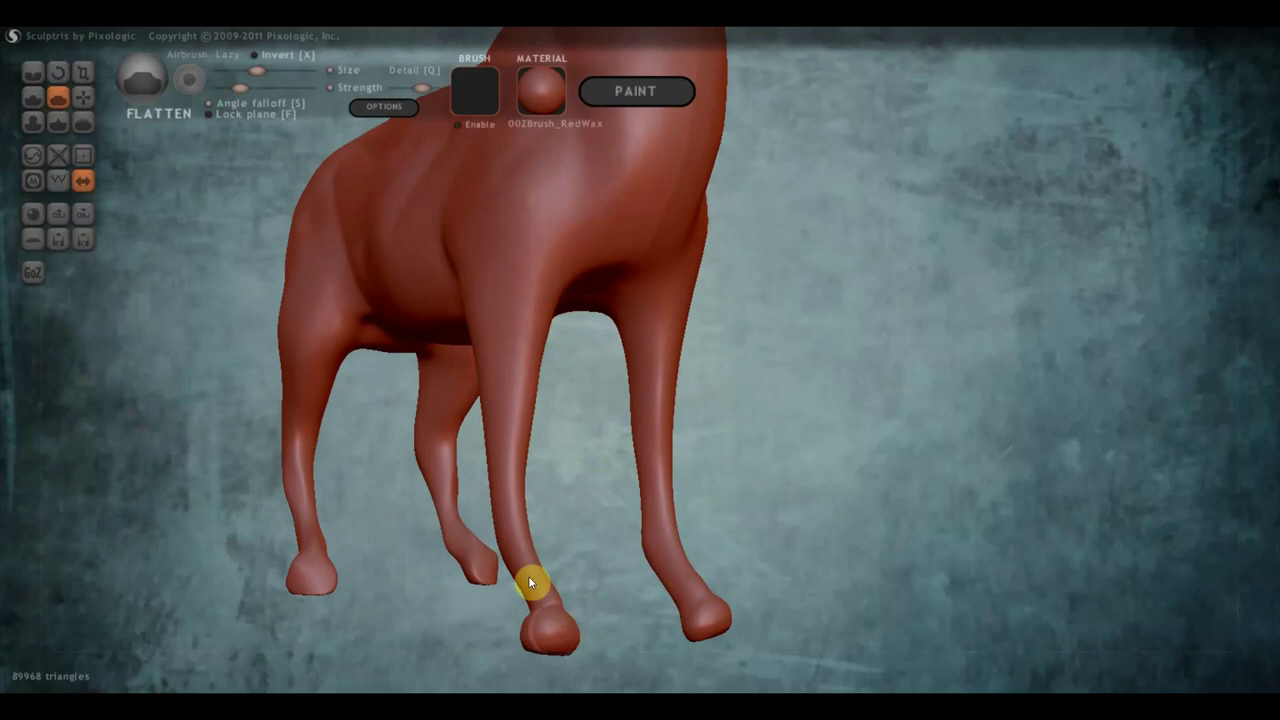
left_click_drag(252, 71, 245, 71)
mouse_move(564, 630)
left_mouse_down()
mouse_move(542, 629)
mouse_move(574, 619)
mouse_move(463, 651)
mouse_move(534, 586)
mouse_move(800, 613)
mouse_move(754, 606)
left_mouse_up()
left_click(556, 598)
- Use a slightly smaller Grab brush to nudge the front feet's shape near the ground
left_click(84, 96)
left_click_drag(258, 70, 242, 68)
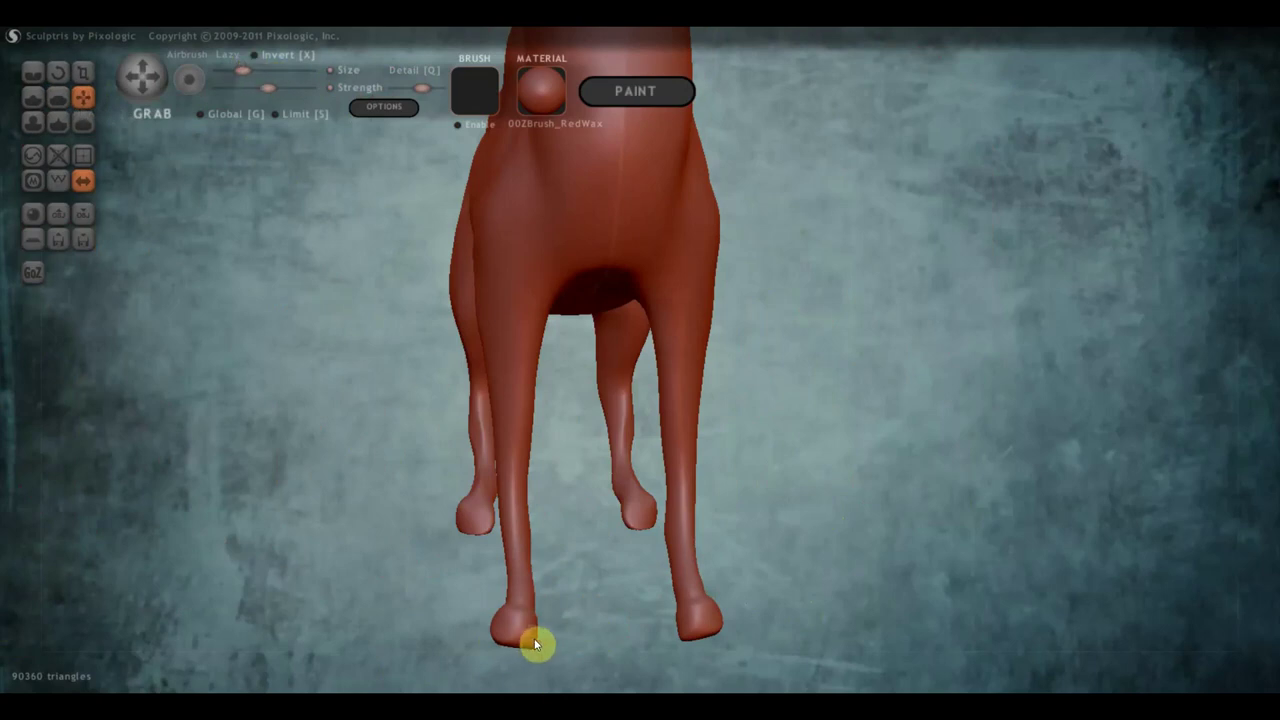
left_click_drag(242, 70, 254, 70)
mouse_move(540, 637)
left_mouse_down()
mouse_move(519, 641)
mouse_move(504, 624)
left_mouse_up()
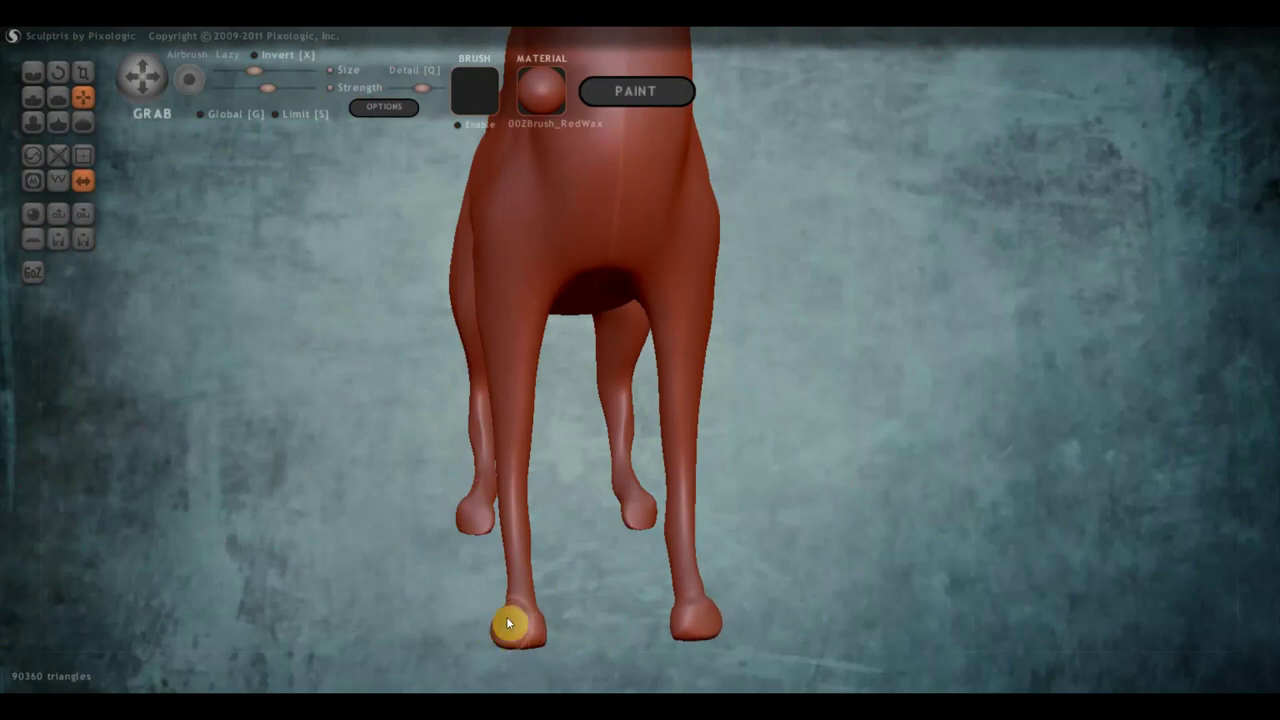
left_click_drag(512, 494, 514, 492)
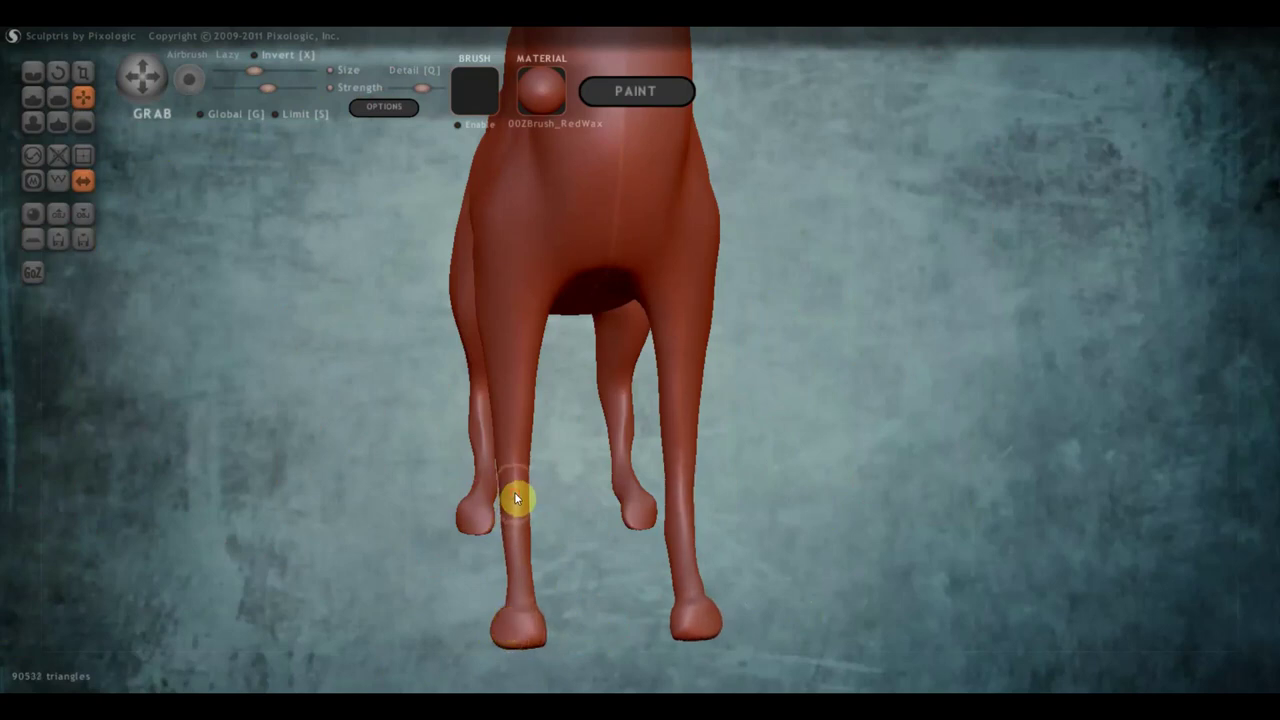
scroll(520, 538, "up", 5)
- Reshape the front hoof tip, pulling it upward and smoothing away its bump
mouse_move(369, 418)
left_mouse_down()
mouse_move(446, 503)
mouse_move(389, 460)
mouse_move(837, 663)
mouse_move(463, 426)
mouse_move(383, 358)
mouse_move(377, 337)
left_mouse_up()
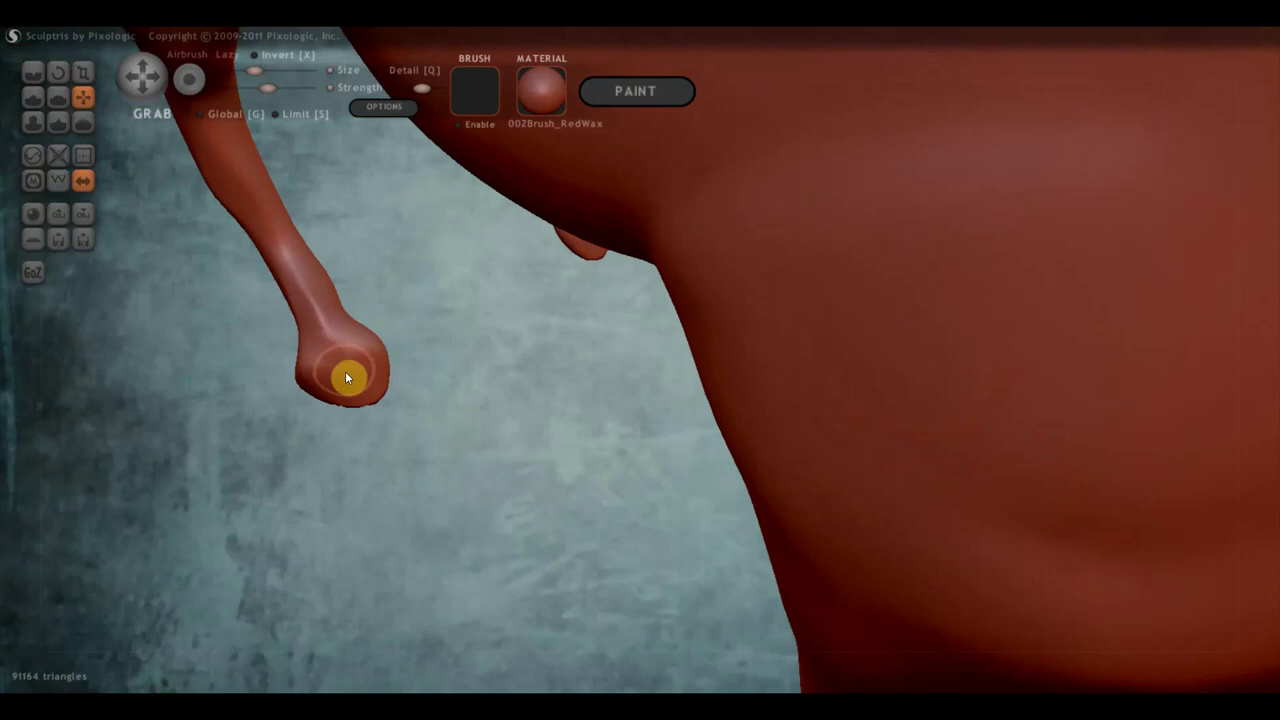
right_click_drag(348, 376, 357, 376)
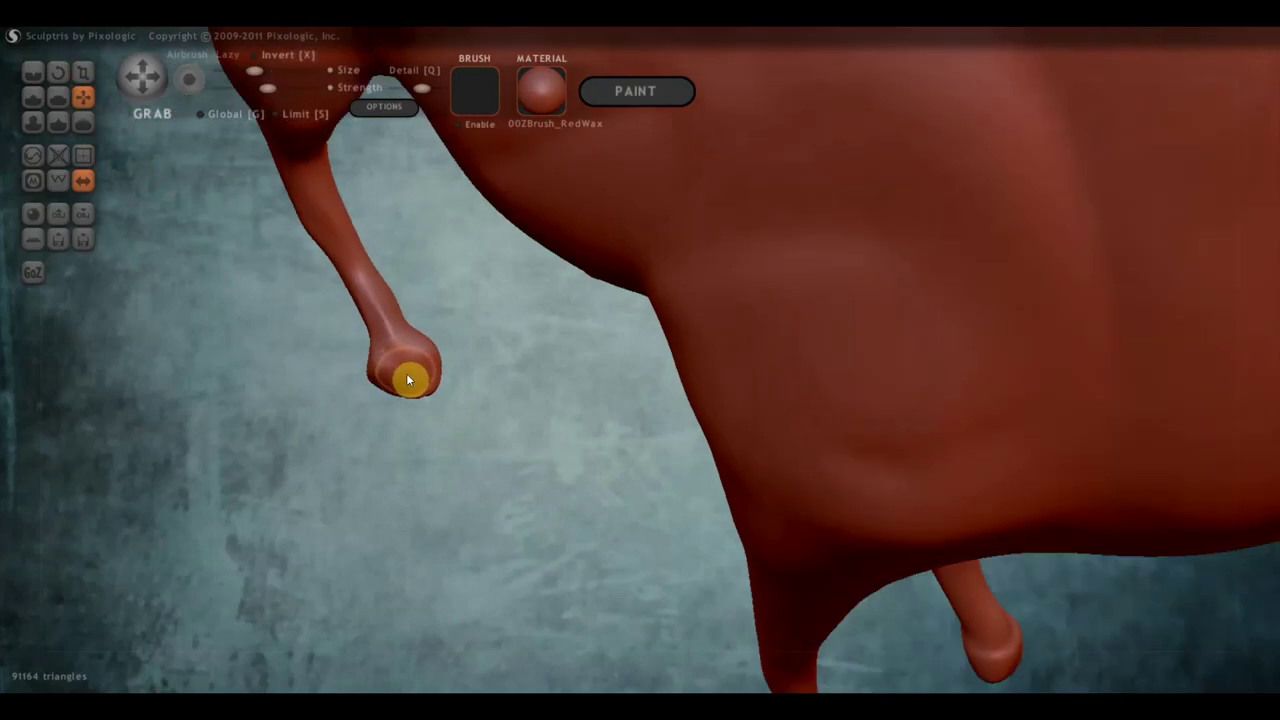
left_click_drag(405, 371, 384, 340)
mouse_move(386, 301)
right_mouse_down()
mouse_move(493, 306)
mouse_move(531, 595)
mouse_move(620, 260)
right_mouse_up()
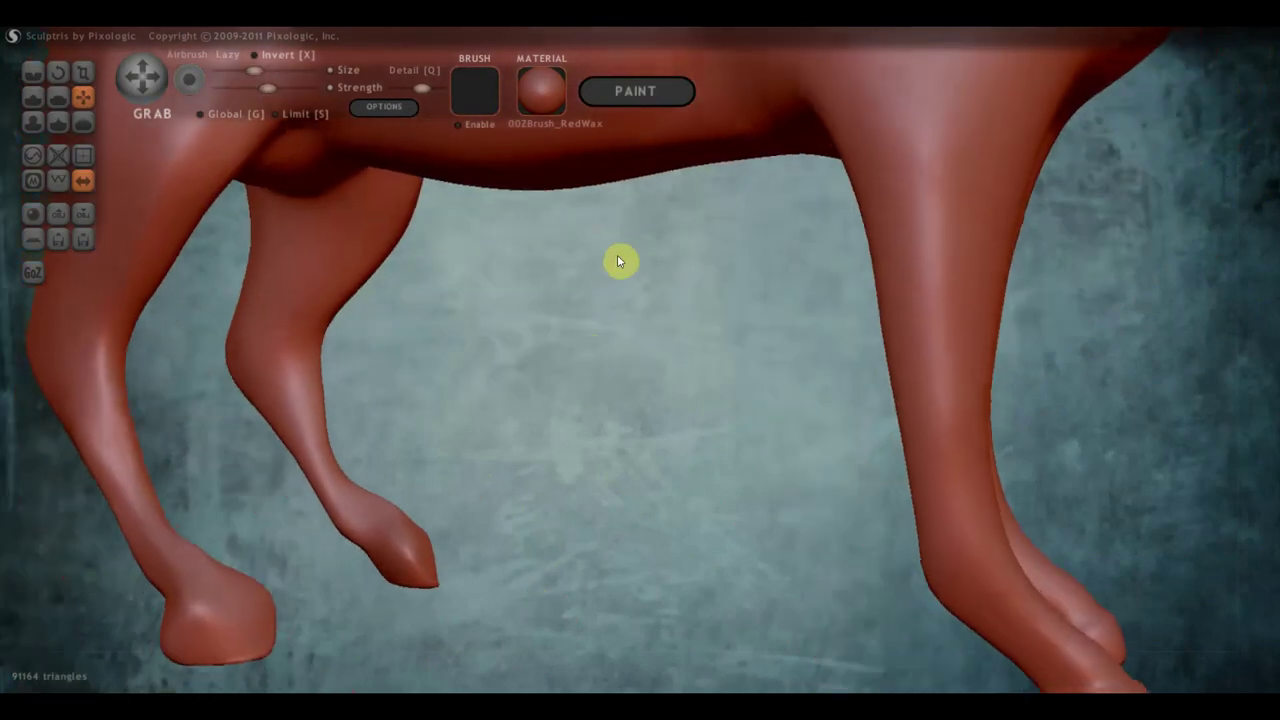
left_click_drag(395, 568, 380, 571)
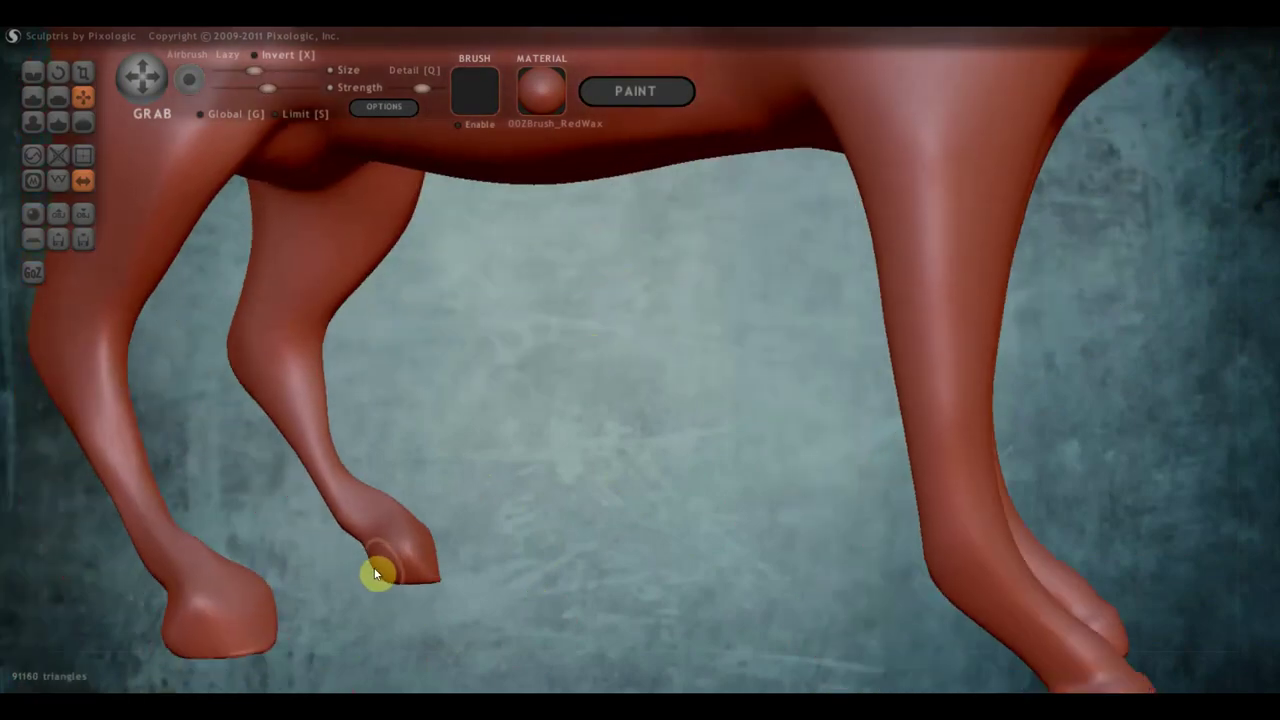
right_click_drag(335, 623, 455, 545)
left_click_drag(455, 545, 474, 524)
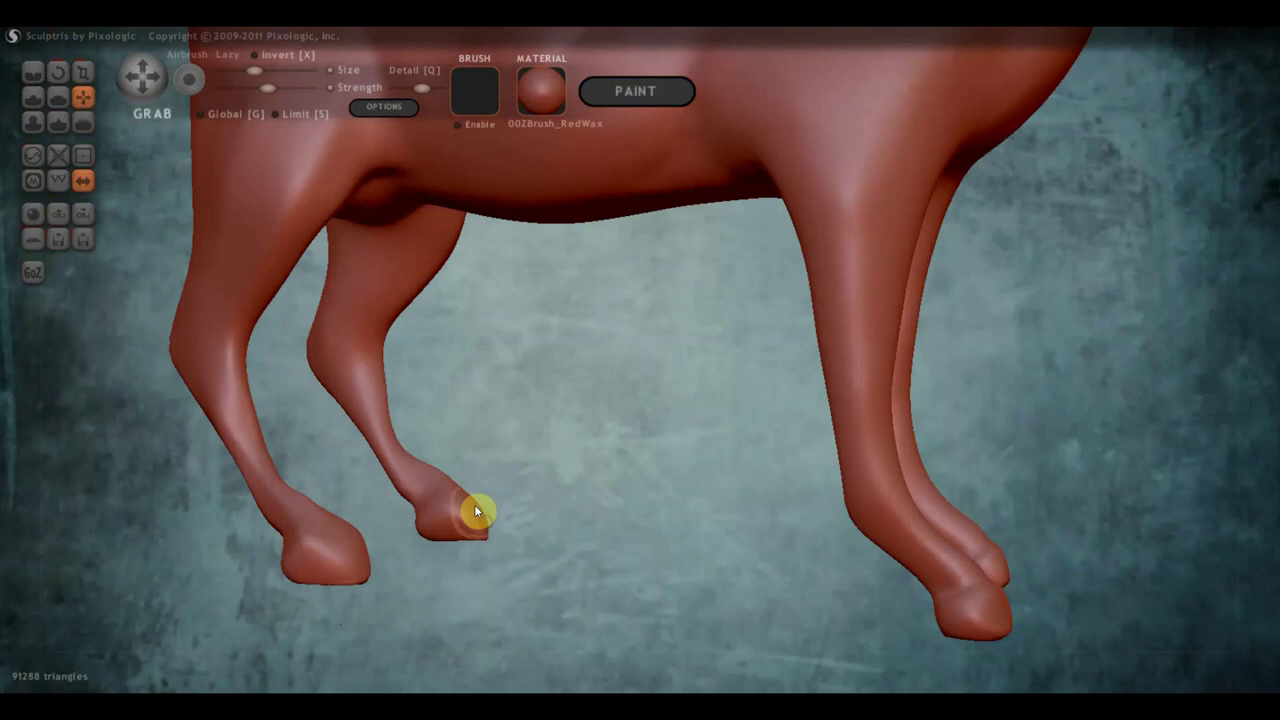
left_click_drag(455, 530, 454, 534)
- Shape the hind hoof with a crease and a defined front and heel
mouse_move(392, 575)
left_mouse_down()
mouse_move(617, 591)
mouse_move(510, 558)
left_mouse_up()
left_click_drag(622, 530, 635, 515)
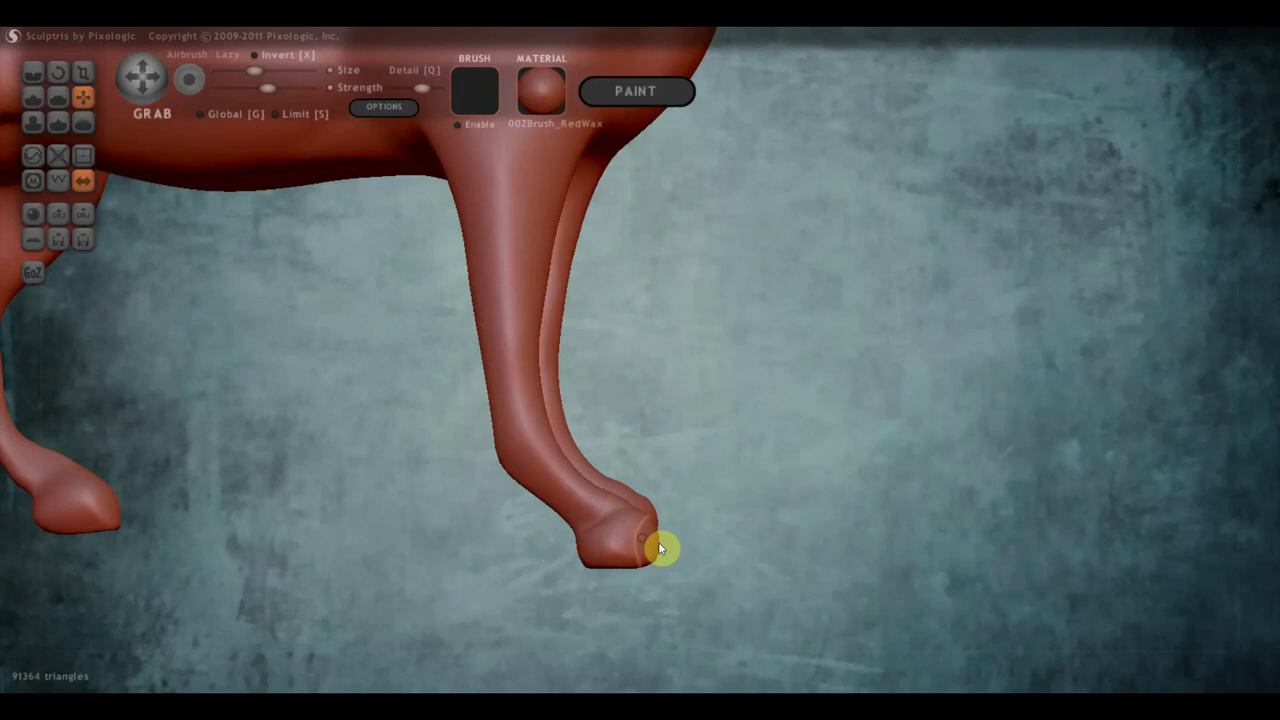
left_click_drag(586, 551, 586, 558)
scroll(595, 505, "down", 3)
key("c")
mouse_move(591, 500)
left_mouse_down()
mouse_move(794, 334)
mouse_move(622, 354)
mouse_move(806, 409)
mouse_move(809, 386)
left_mouse_up()
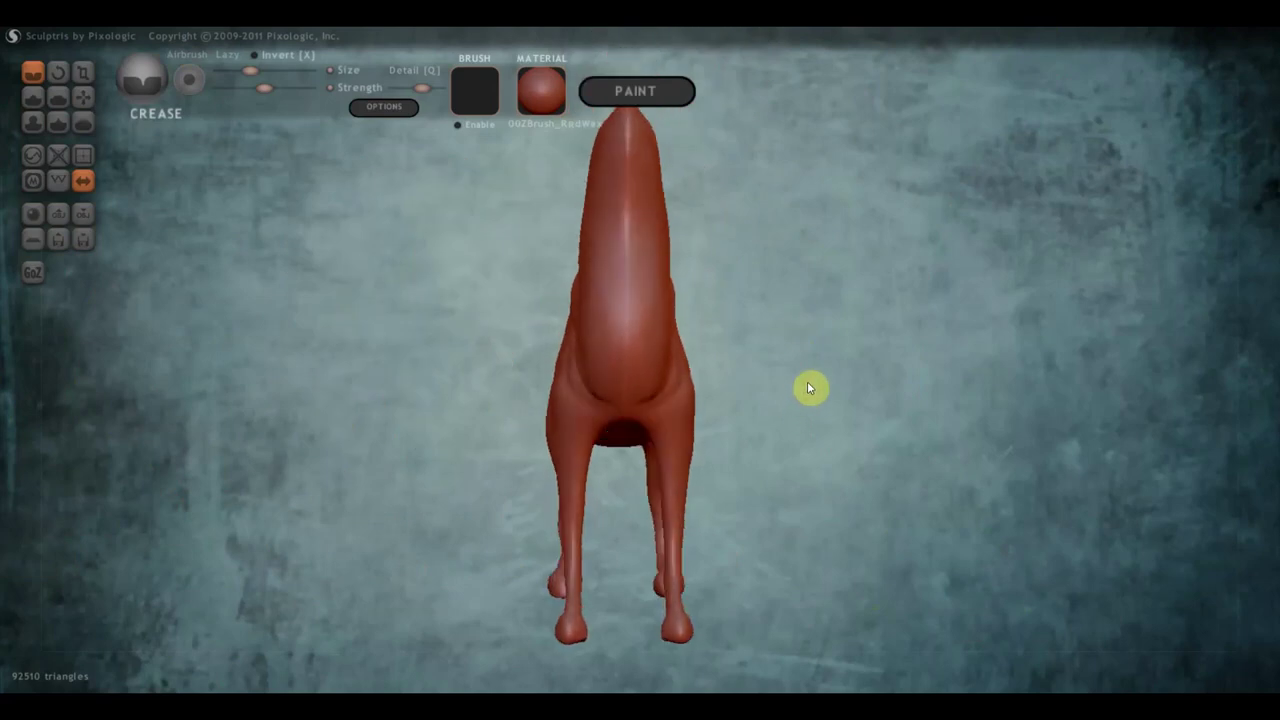
- Carve two crease lines down the horse's chest
left_click(34, 99)
left_click(33, 71)
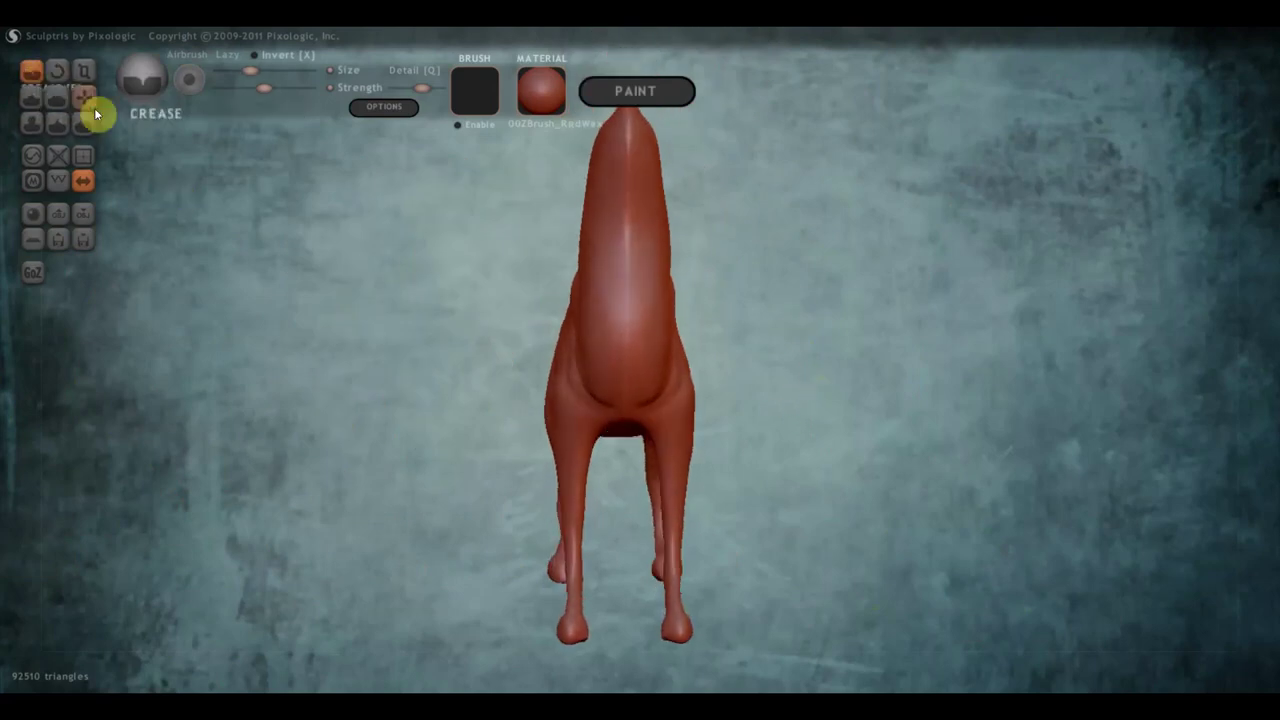
left_click_drag(606, 278, 607, 442)
left_click_drag(606, 354, 604, 422)
right_click_drag(605, 355, 706, 377)
- With the Draw brush, build up the chest slightly and add detail along the neck
left_click(33, 97)
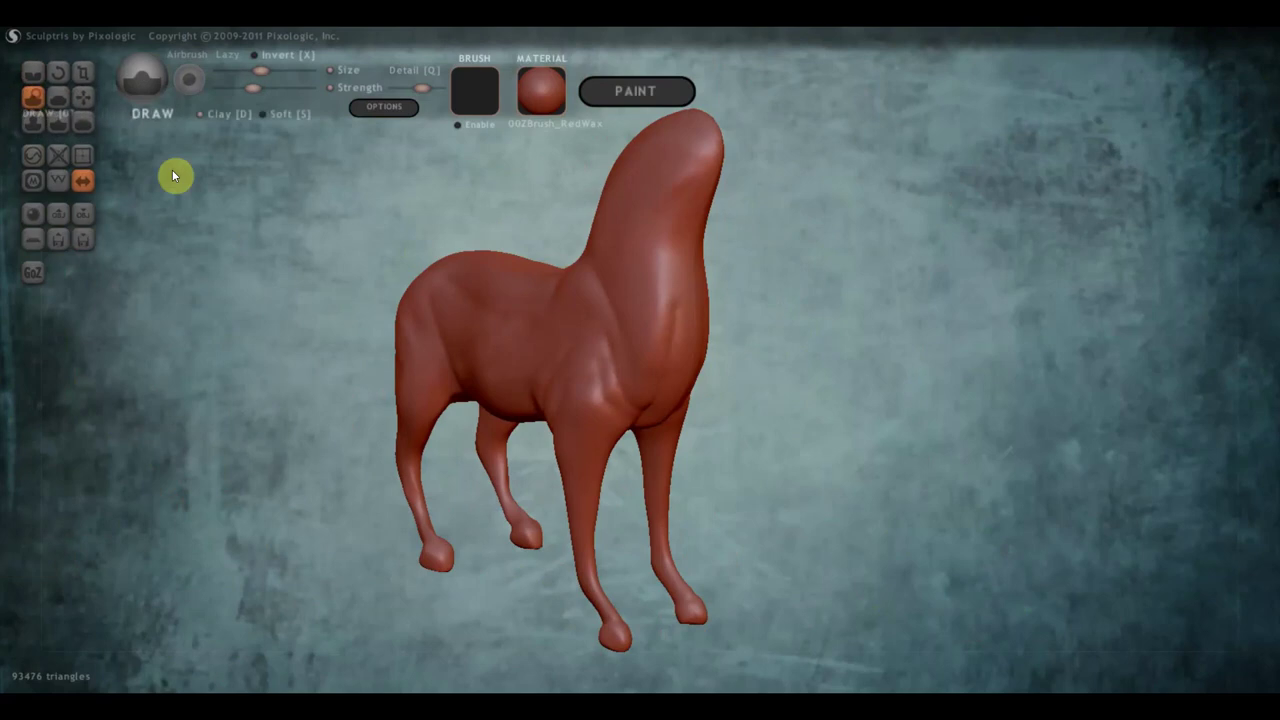
right_click_drag(563, 423, 613, 361)
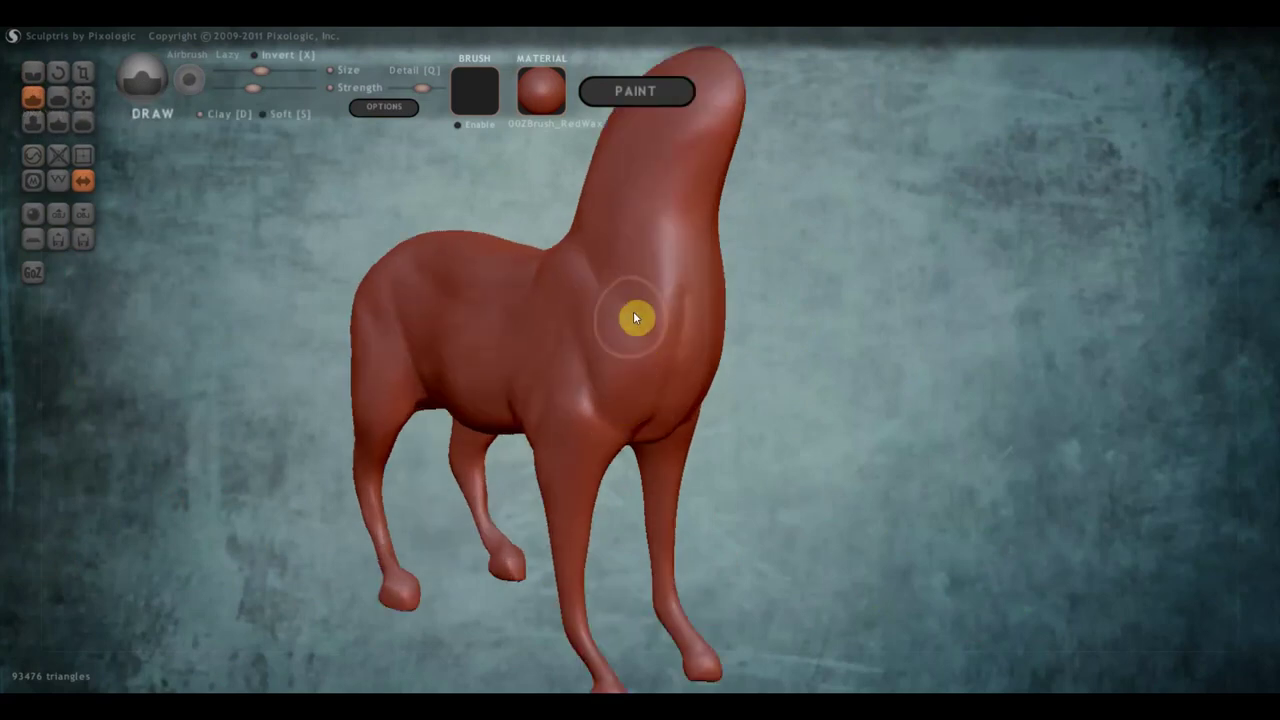
left_click_drag(643, 323, 623, 371)
left_click_drag(568, 294, 650, 266)
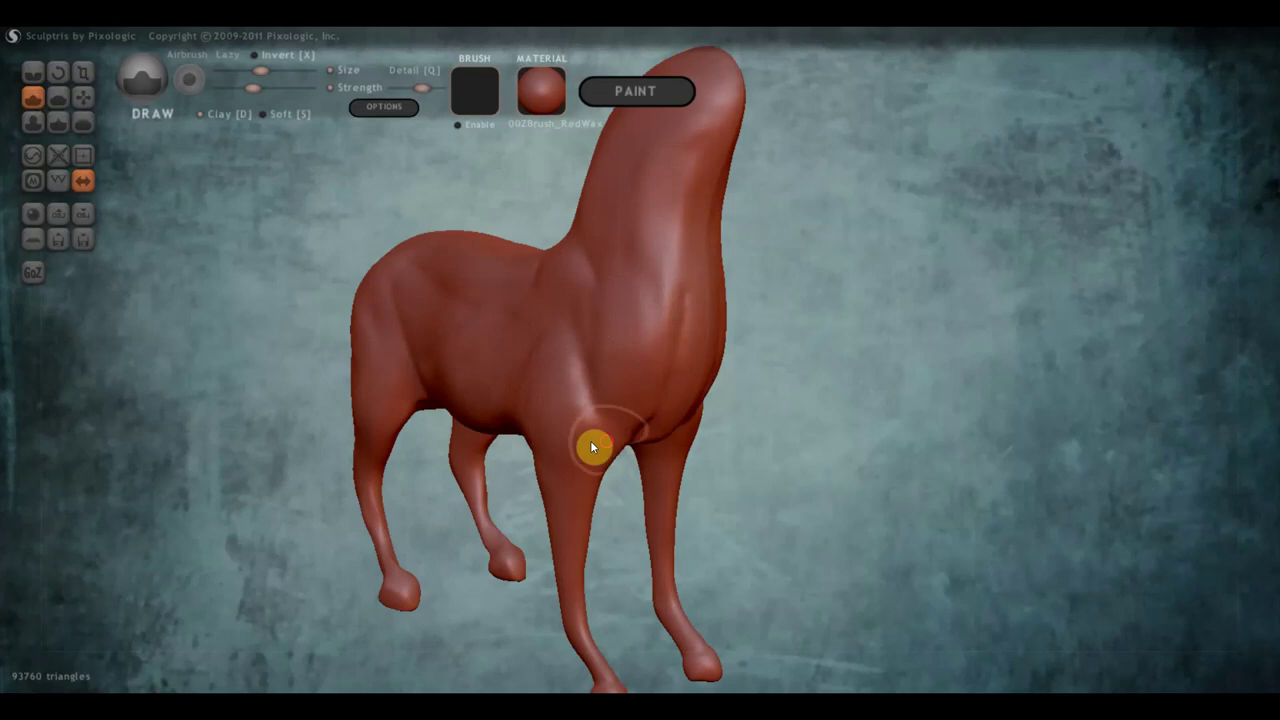
right_click_drag(605, 444, 705, 431)
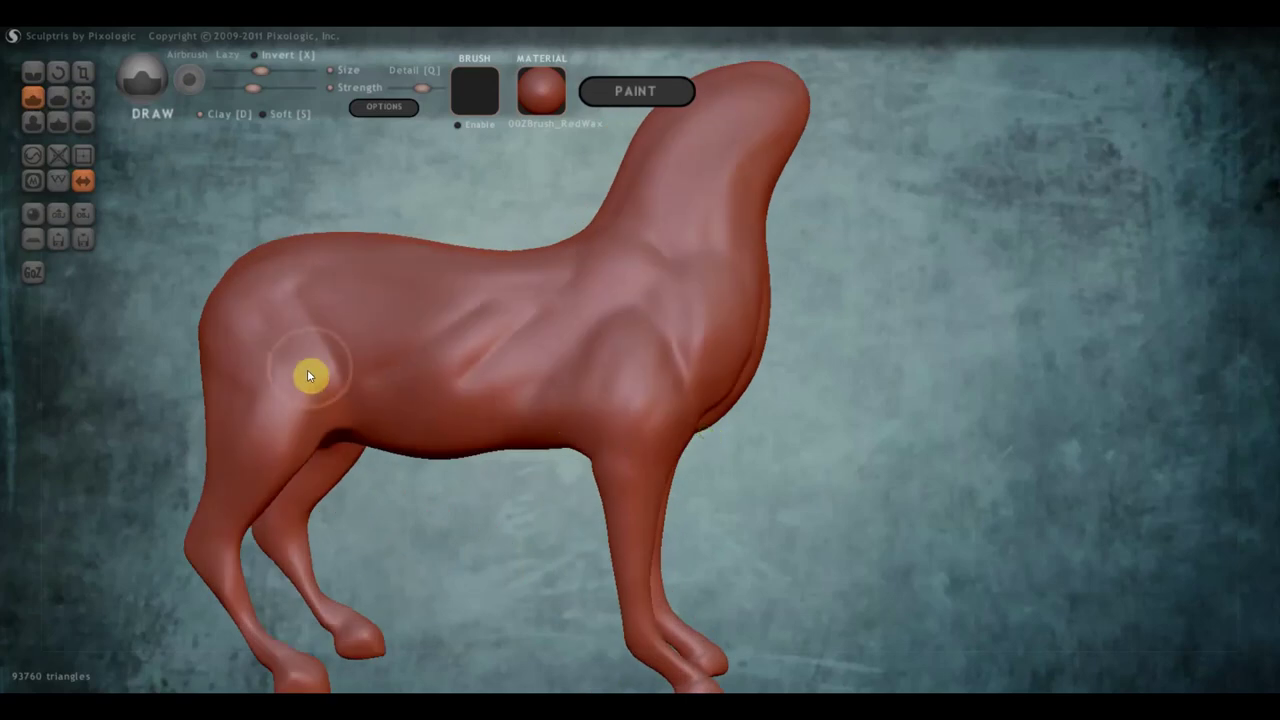
scroll(530, 372, "down", 3)
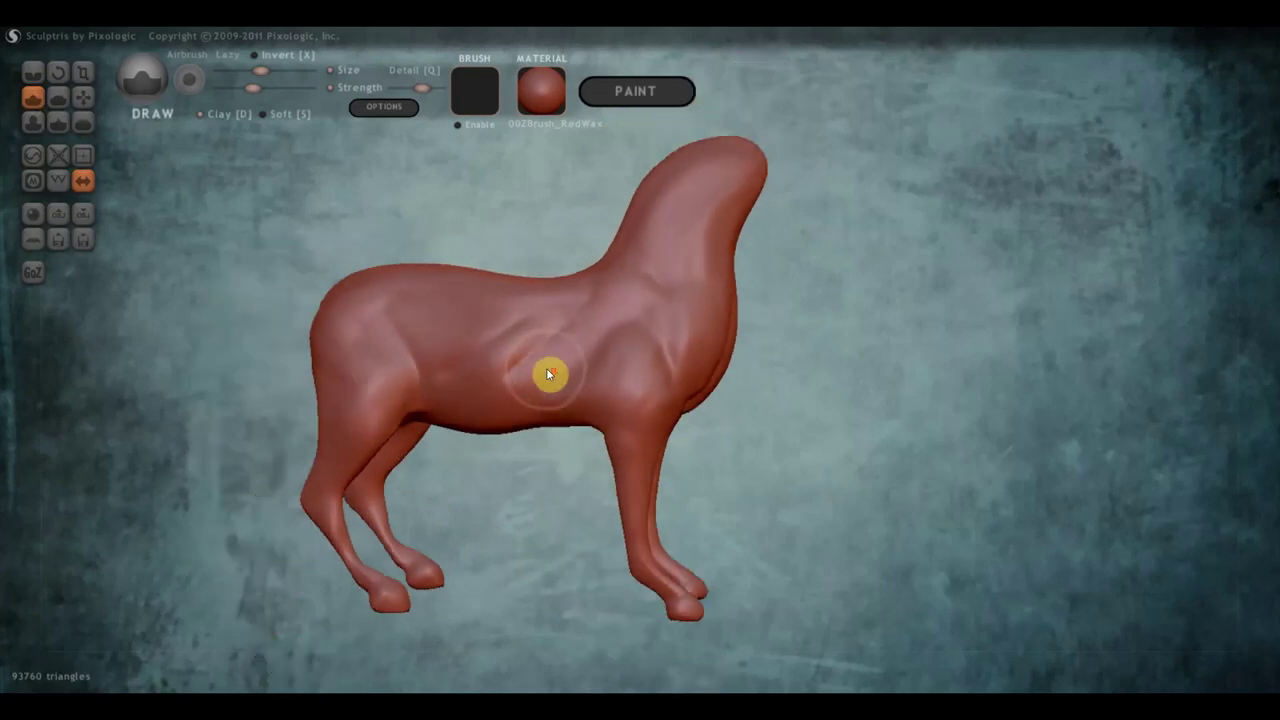
- With a smaller Draw brush, sculpt the front knee and a line down the front leg to the hoof
left_click_drag(252, 71, 247, 71)
right_click_drag(949, 491, 827, 292, "alt")
mouse_move(827, 292)
left_mouse_down()
mouse_move(389, 397)
mouse_move(611, 403)
mouse_move(788, 374)
mouse_move(788, 403)
mouse_move(787, 364)
mouse_move(766, 346)
mouse_move(797, 349)
mouse_move(774, 346)
mouse_move(792, 358)
mouse_move(409, 350)
mouse_move(434, 366)
left_mouse_up()
mouse_move(434, 491)
left_mouse_down()
mouse_move(420, 471)
mouse_move(560, 463)
mouse_move(766, 491)
mouse_move(749, 457)
mouse_move(781, 467)
mouse_move(776, 486)
mouse_move(788, 465)
mouse_move(781, 504)
mouse_move(713, 491)
mouse_move(696, 463)
left_mouse_up()
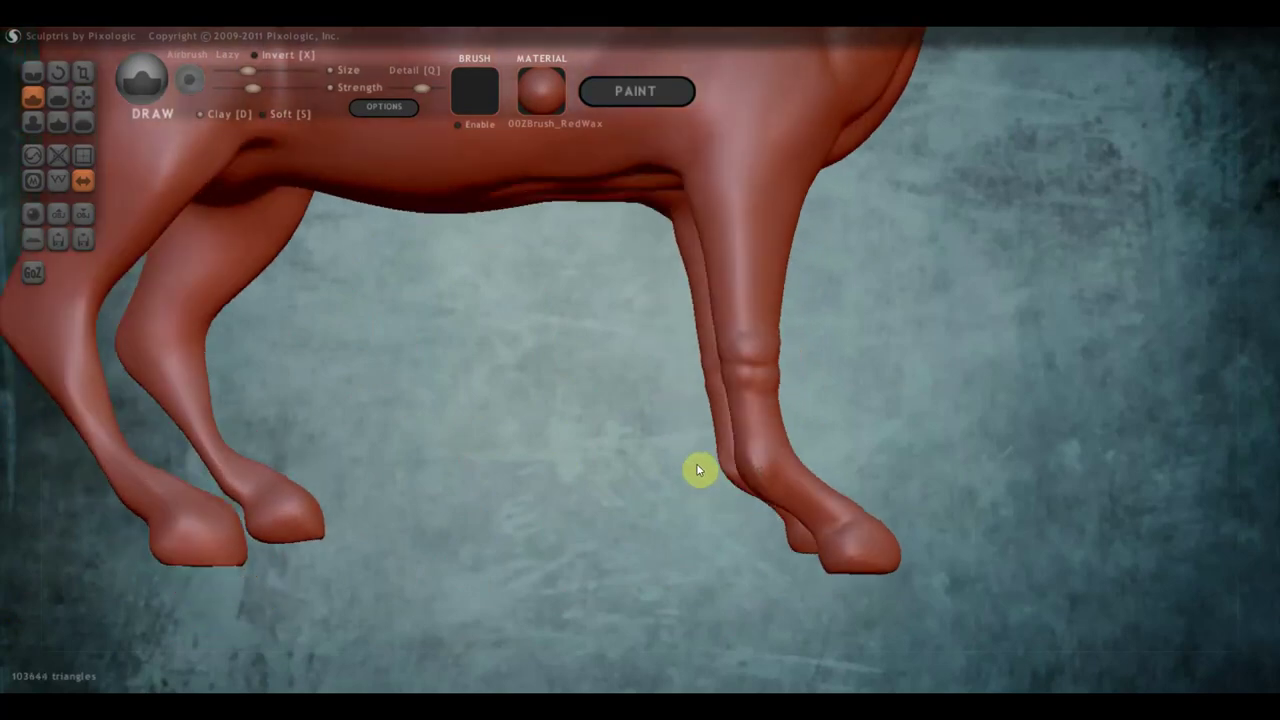
left_click_drag(622, 475, 972, 440, "alt")
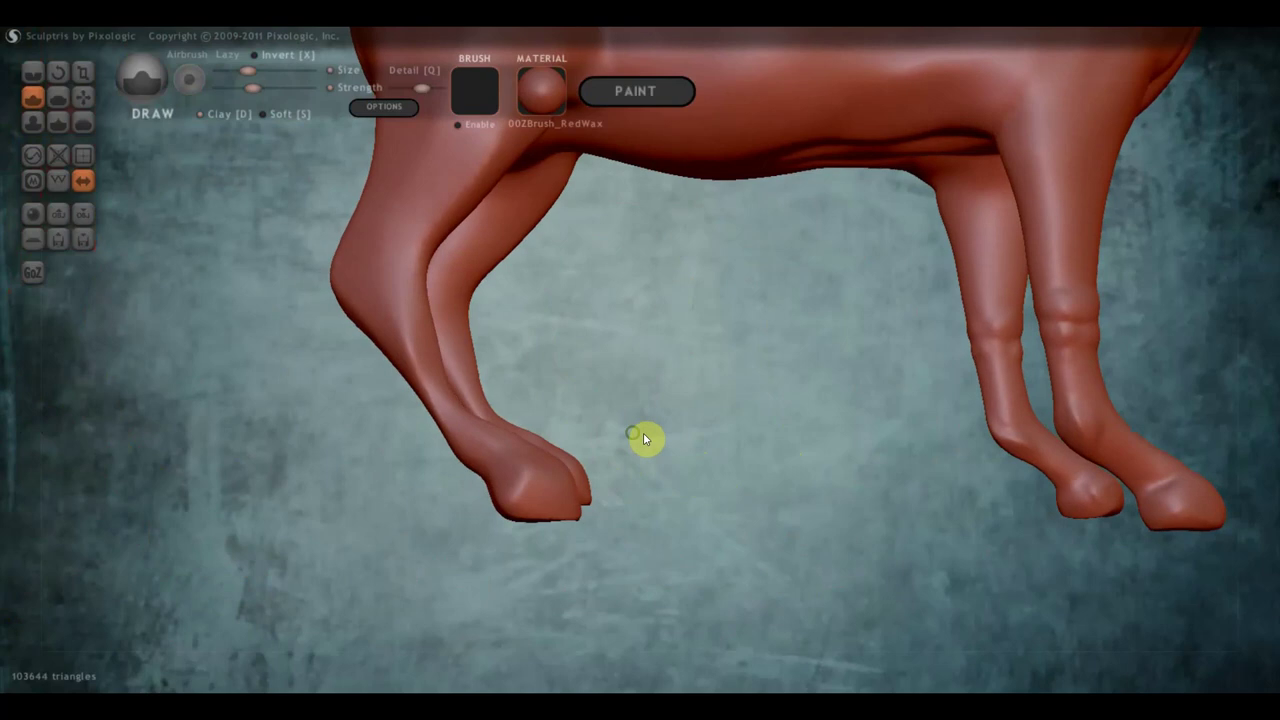
left_click_drag(646, 437, 455, 445)
left_click_drag(426, 353, 460, 378)
mouse_move(406, 340)
left_mouse_down()
mouse_move(523, 510)
mouse_move(601, 518)
mouse_move(552, 488)
mouse_move(541, 444)
left_mouse_up()
- Build up the other leg's shape and add a small spot on the right leg
mouse_move(602, 404)
left_mouse_down()
mouse_move(903, 491)
mouse_move(903, 471)
mouse_move(810, 428)
left_mouse_up()
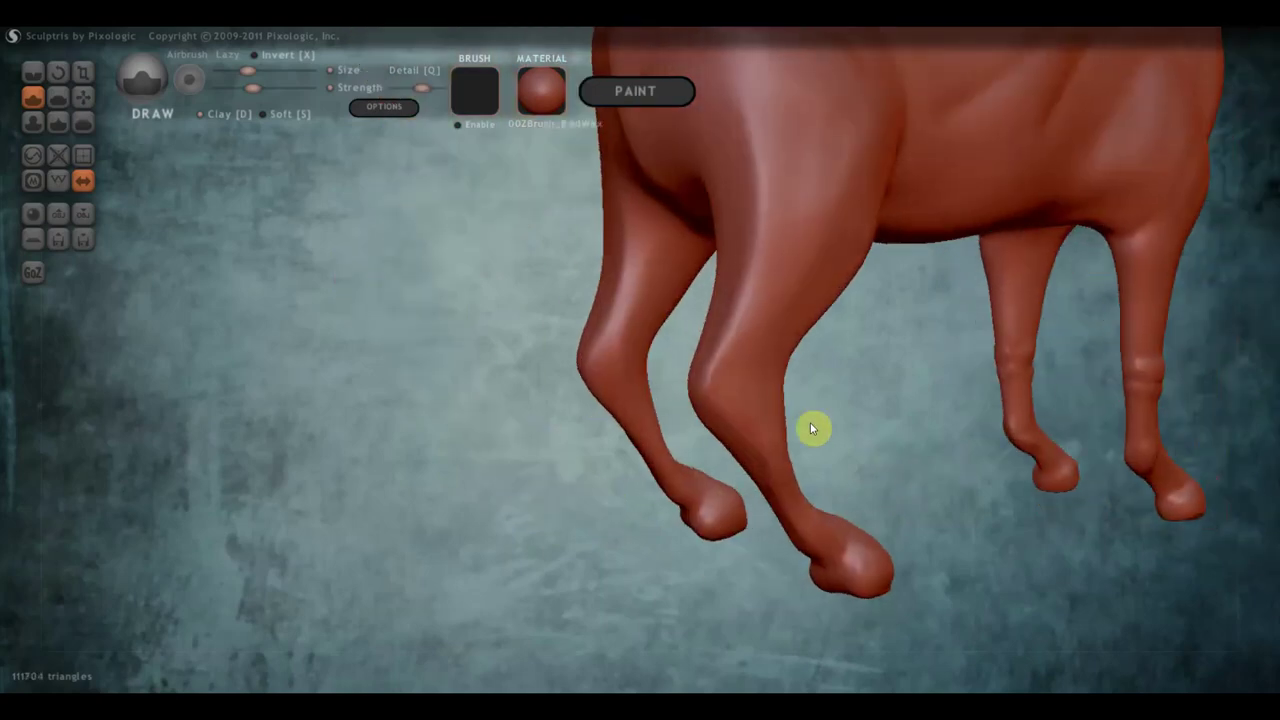
mouse_move(707, 366)
left_mouse_down()
mouse_move(723, 357)
mouse_move(714, 374)
mouse_move(731, 417)
mouse_move(855, 413)
left_mouse_up()
left_click_drag(752, 368, 771, 374)
left_click(83, 97)
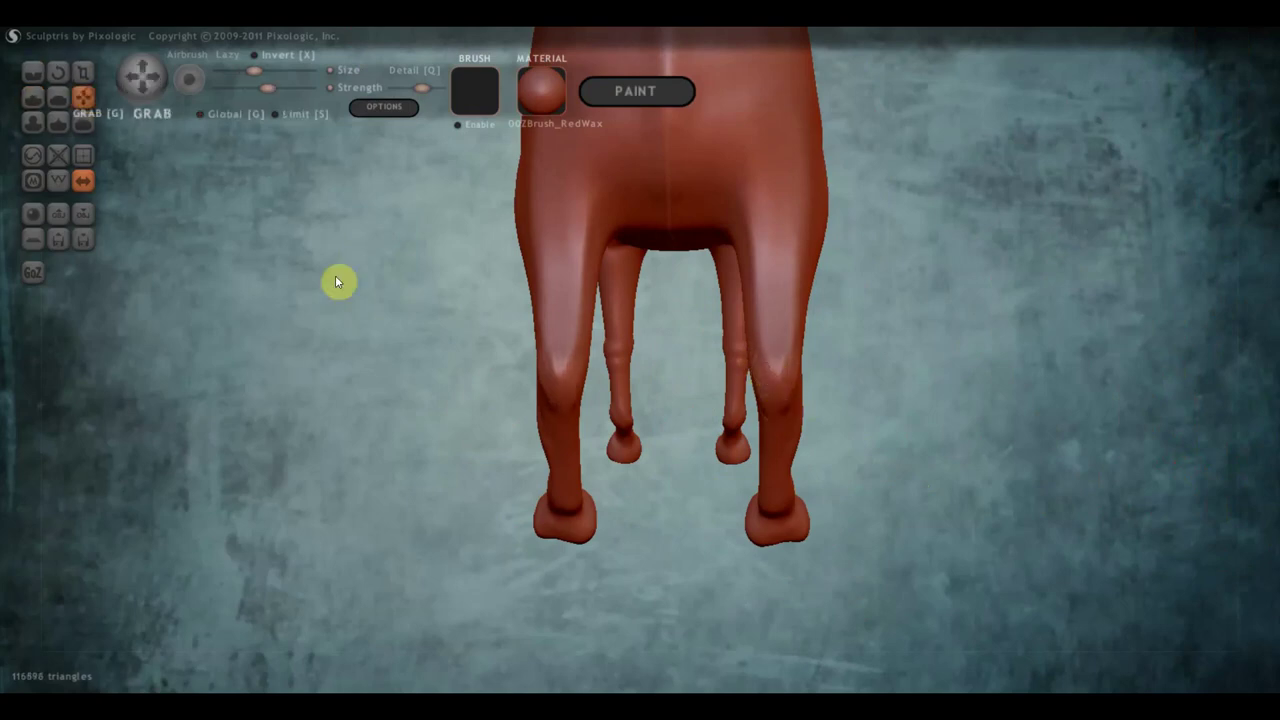
- Nudge the right hind leg, right hind foot and inner hind leg into shape with Grab
left_click_drag(714, 452, 802, 473)
scroll(803, 437, "down", 2)
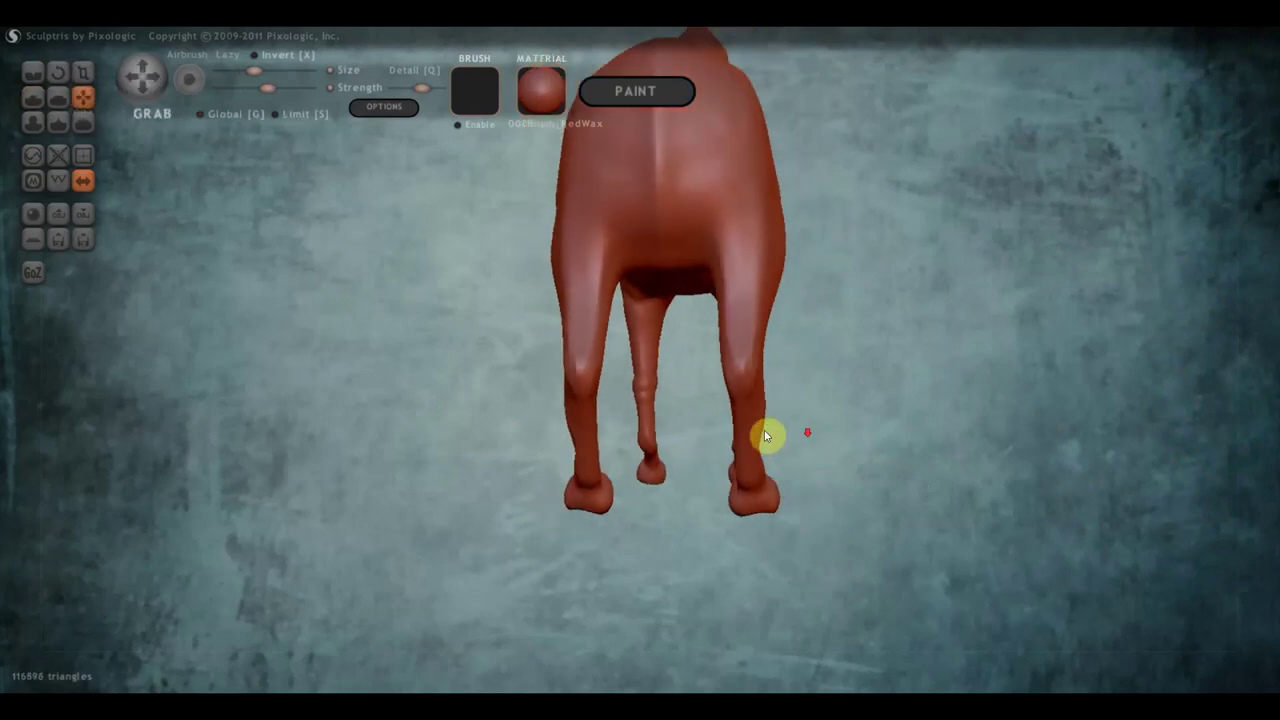
scroll(766, 434, "down", 2)
left_click(747, 401)
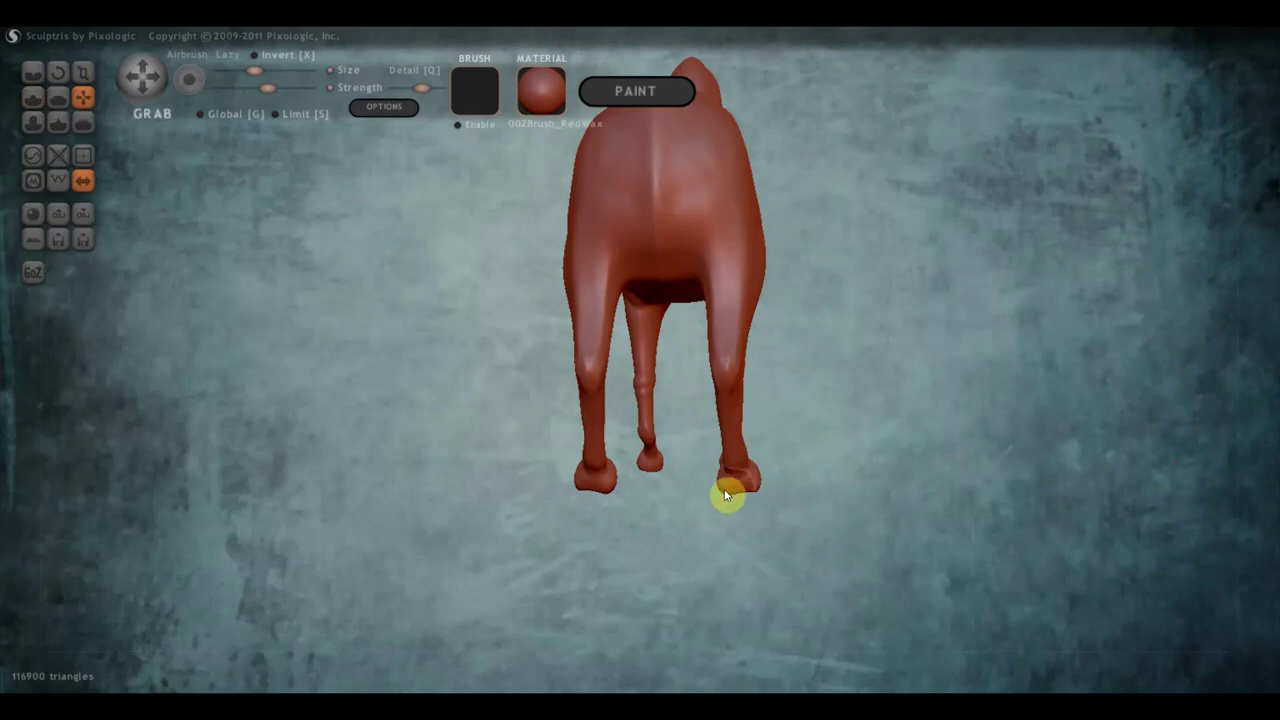
left_click_drag(723, 491, 731, 491)
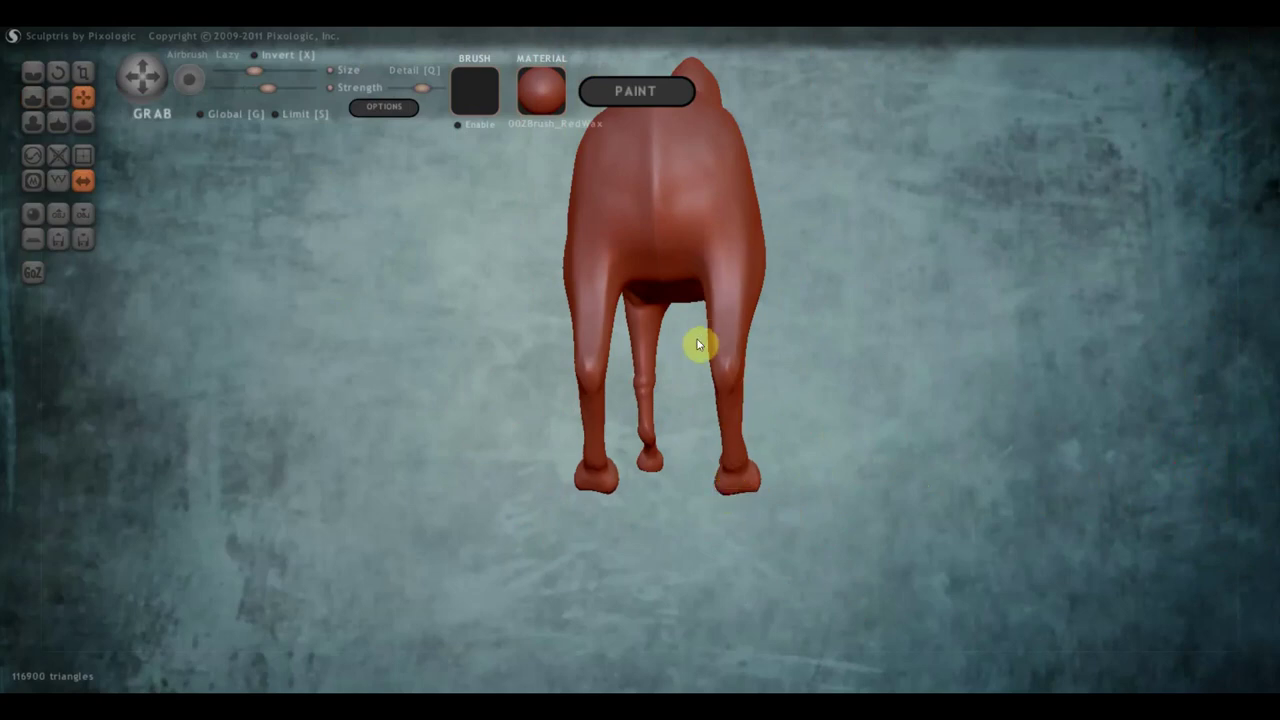
scroll(641, 318, "down", 2)
left_click_drag(624, 294, 644, 300)
- Zoom and orbit to inspect the horse from above and from behind
scroll(624, 313, "down", 2)
scroll(624, 313, "down", 1)
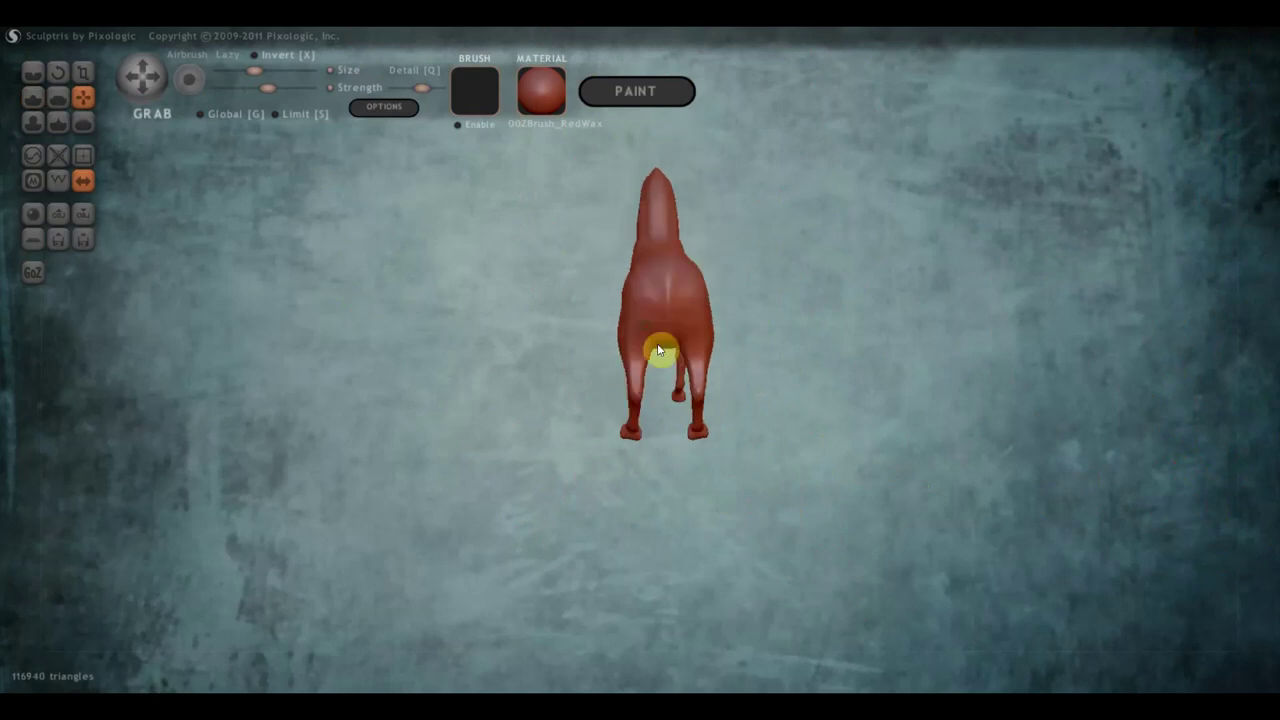
scroll(657, 346, "down", 1)
scroll(643, 357, "down", 1)
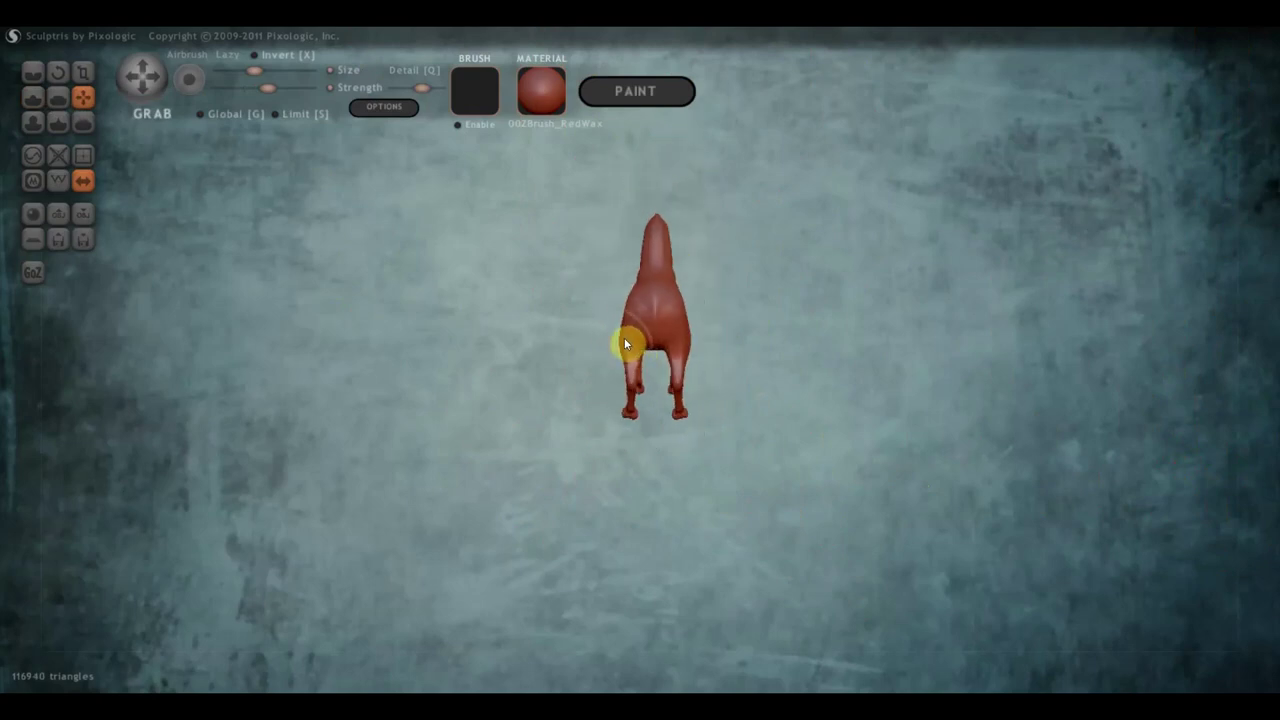
mouse_move(639, 339)
right_mouse_down()
mouse_move(634, 390)
mouse_move(486, 340)
right_mouse_up()
scroll(657, 306, "up", 2)
mouse_move(657, 306)
right_mouse_down()
mouse_move(562, 418)
mouse_move(497, 428)
mouse_move(626, 300)
right_mouse_up()
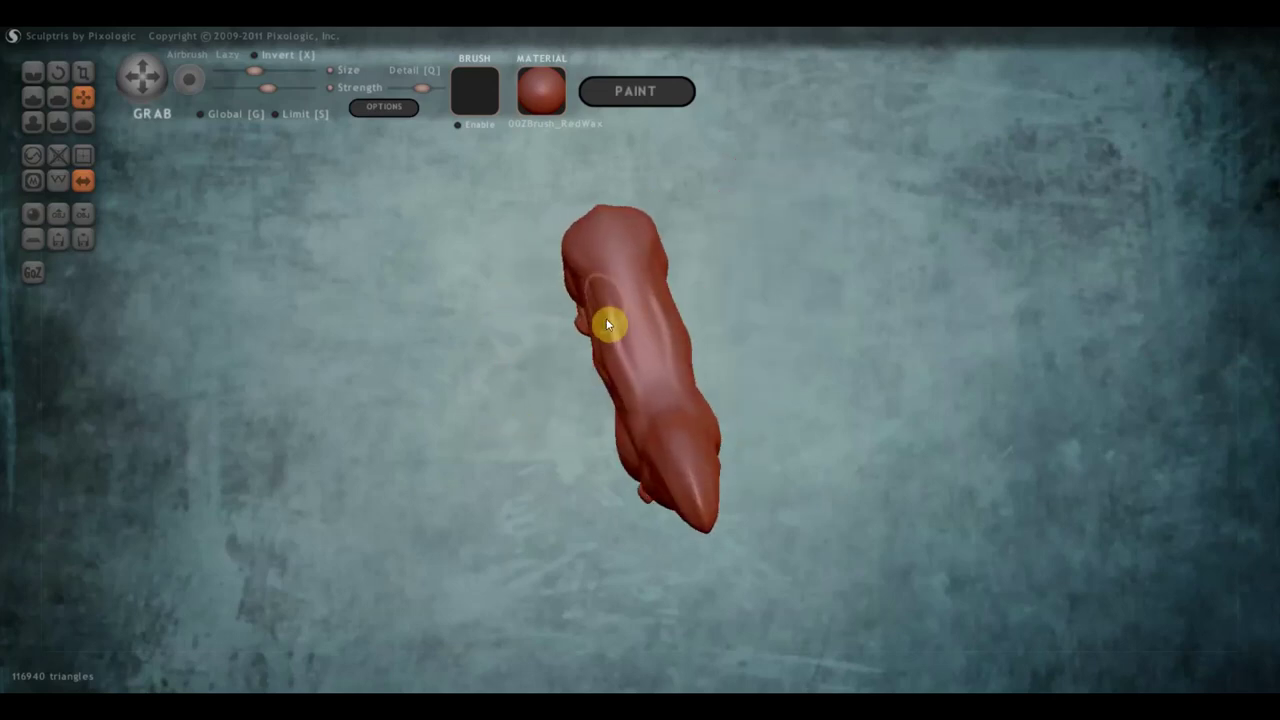
left_click_drag(591, 311, 630, 421)
scroll(630, 400, "down", 2)
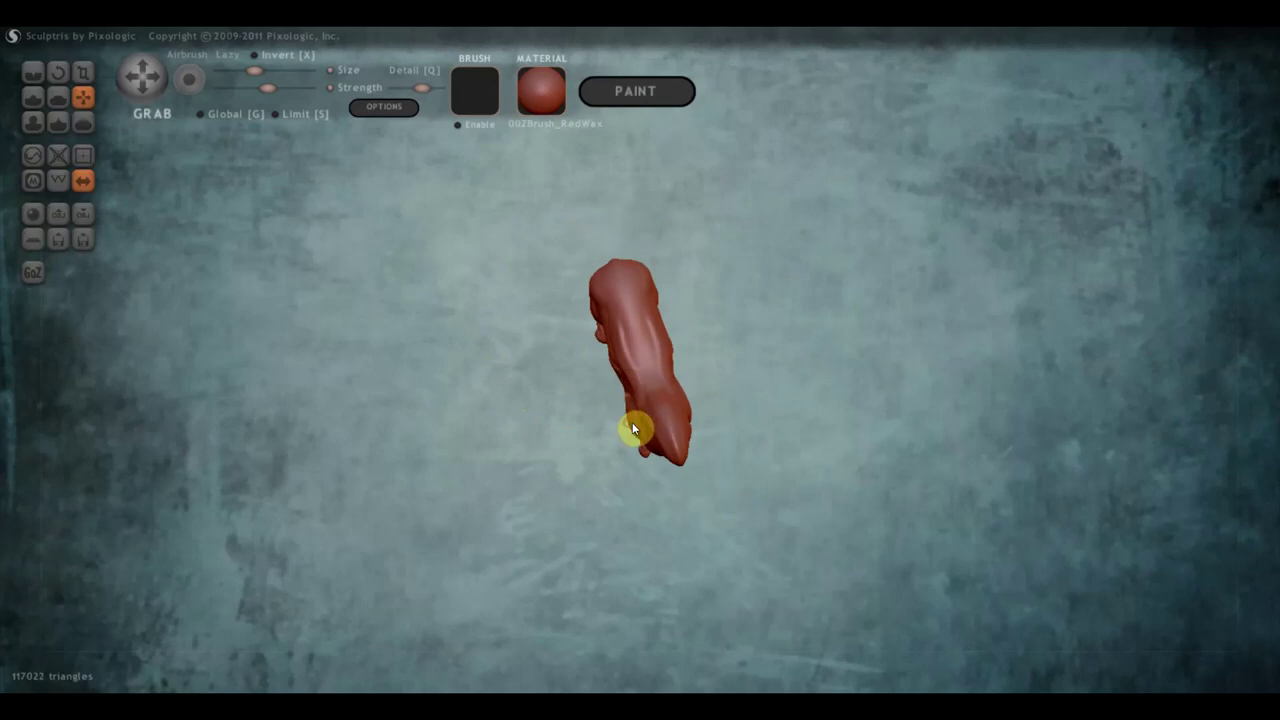
mouse_move(633, 421)
right_mouse_down()
mouse_move(612, 282)
mouse_move(691, 369)
mouse_move(666, 314)
right_mouse_up()
scroll(686, 368, "up", 3)
scroll(686, 362, "up", 2)
- Raise a ridge along the back's midline with two Draw strokes
left_click(34, 98)
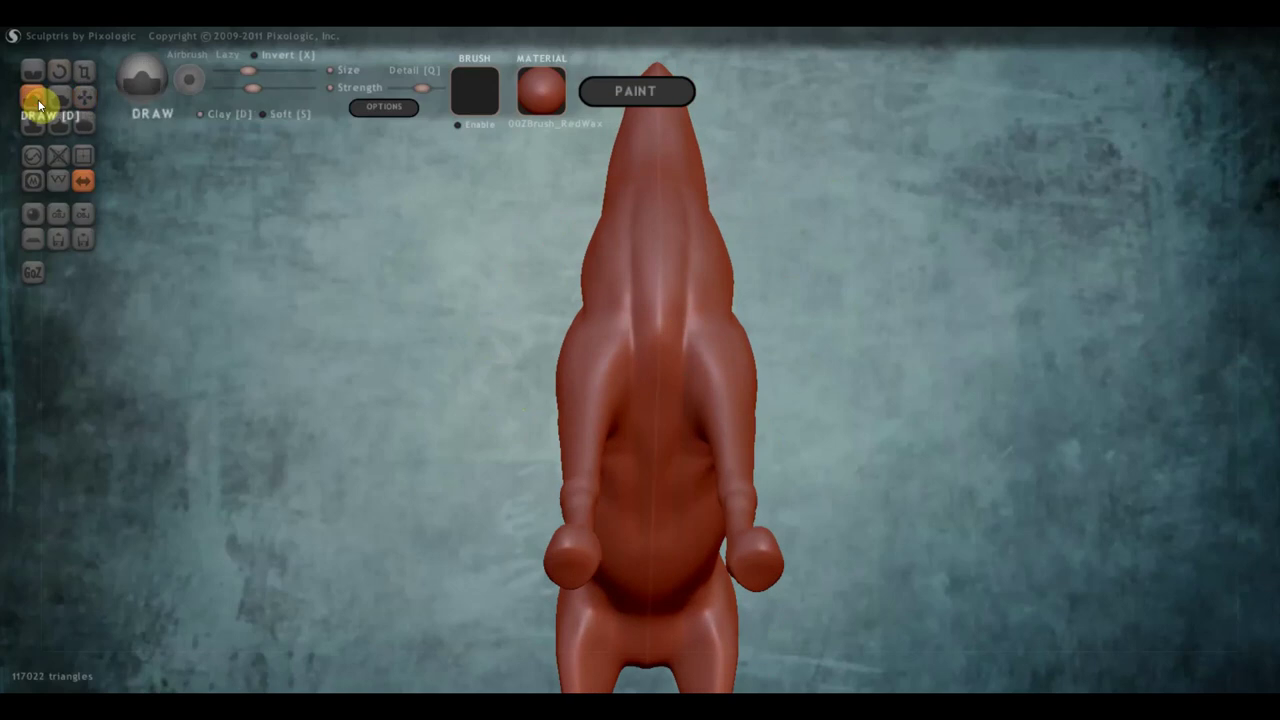
left_click_drag(656, 283, 656, 332)
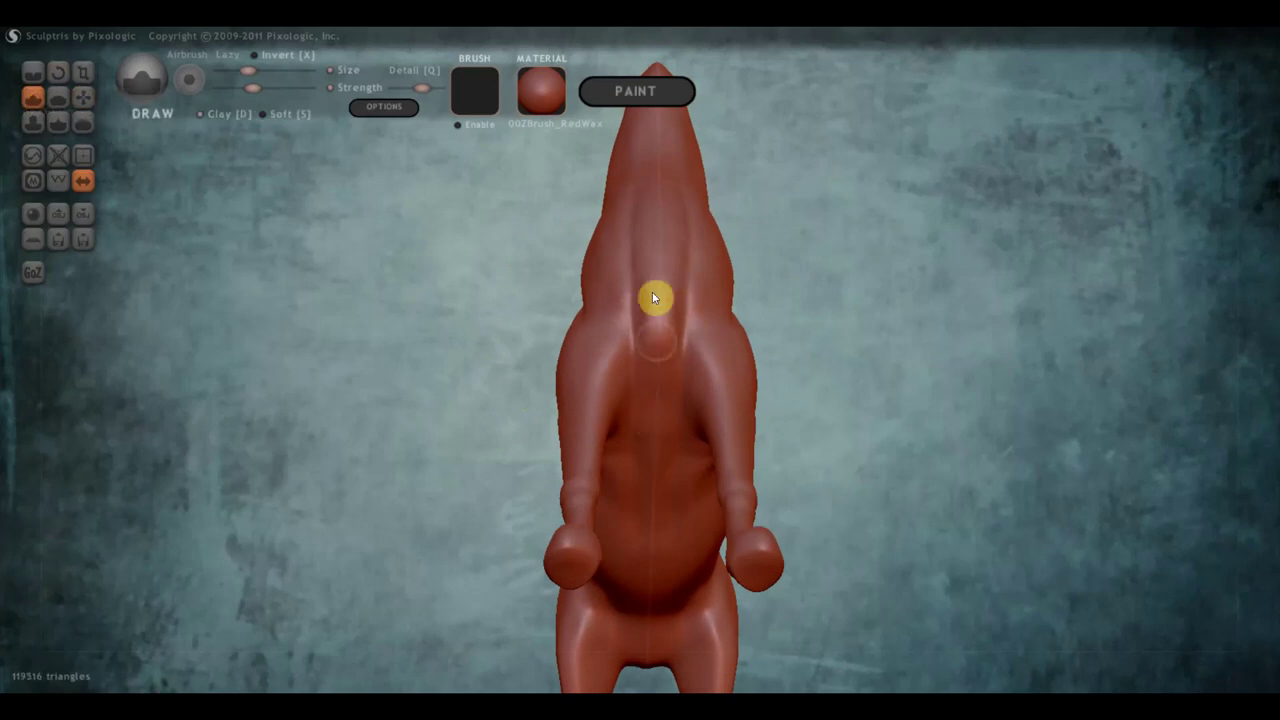
left_click_drag(651, 254, 652, 348)
mouse_move(651, 374)
right_mouse_down()
mouse_move(703, 423)
mouse_move(760, 437)
mouse_move(704, 302)
right_mouse_up()
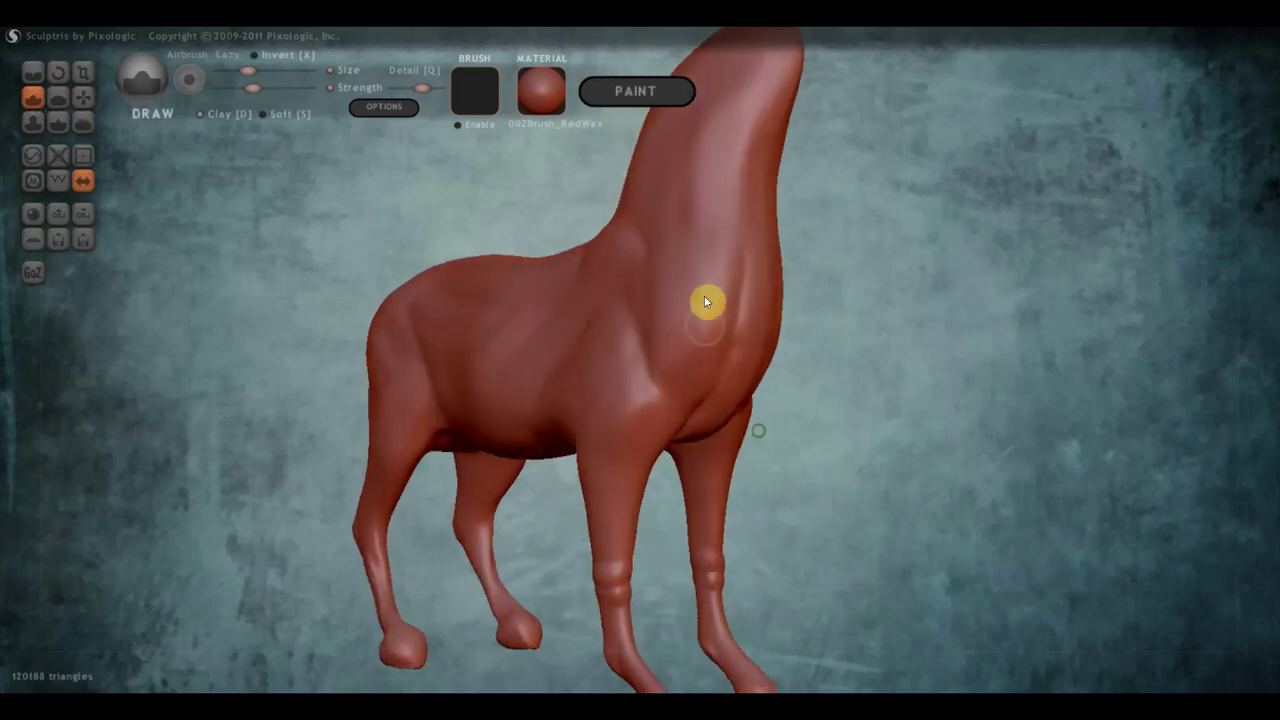
- Carve crease grooves down the neck, chest and head
left_click(33, 72)
mouse_move(657, 189)
left_mouse_down()
mouse_move(694, 263)
mouse_move(736, 306)
mouse_move(687, 426)
mouse_move(718, 311)
left_mouse_up()
mouse_move(718, 311)
right_mouse_down()
mouse_move(684, 312)
mouse_move(729, 246)
mouse_move(717, 263)
mouse_move(702, 178)
right_mouse_up()
mouse_move(763, 149)
left_mouse_down()
mouse_move(720, 194)
mouse_move(706, 277)
mouse_move(717, 312)
left_mouse_up()
- Carve four more crease grooves along the horse's head and neck
left_click_drag(709, 263, 723, 217)
mouse_move(723, 217)
right_mouse_down()
mouse_move(803, 229)
mouse_move(784, 151)
right_mouse_up()
mouse_move(783, 150)
left_mouse_down()
mouse_move(726, 180)
mouse_move(647, 287)
mouse_move(606, 294)
left_mouse_up()
mouse_move(626, 283)
right_mouse_down()
mouse_move(751, 231)
mouse_move(730, 245)
right_mouse_up()
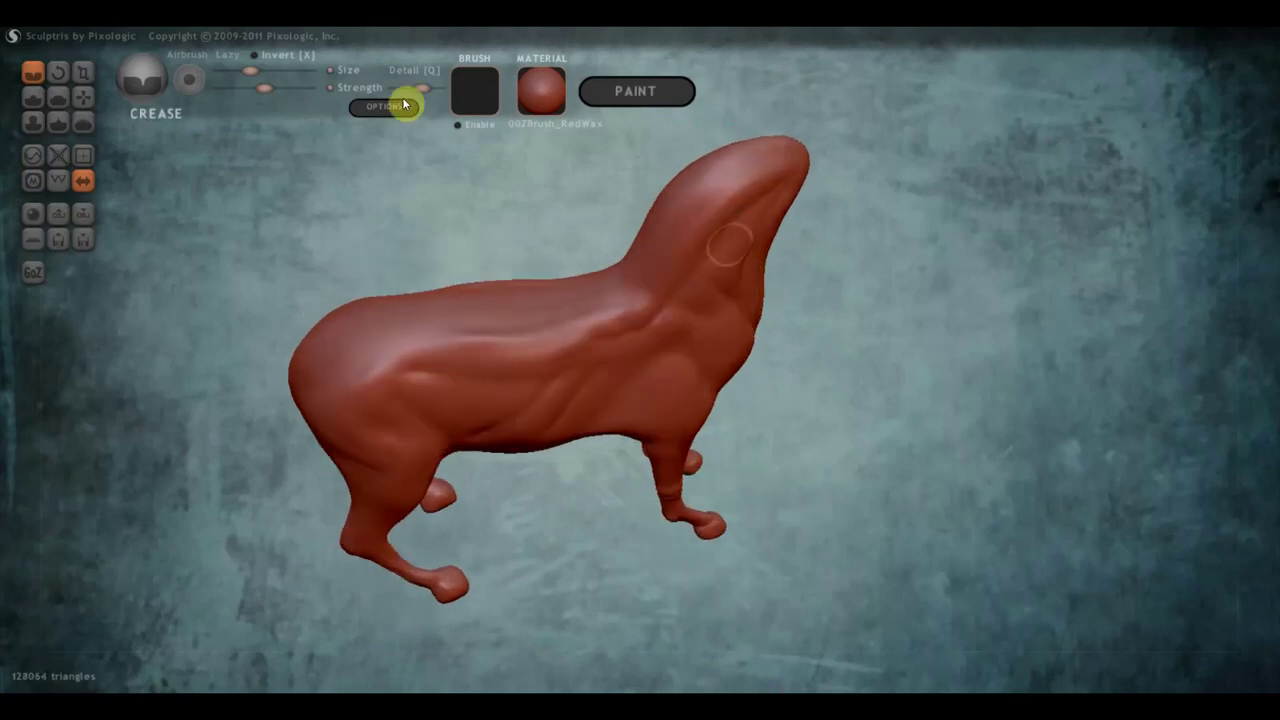
- Flatten patches of the head and neck with the Flatten brush to soften the creases
left_click(58, 97)
right_click_drag(832, 239, 745, 150)
scroll(743, 209, "up", 2)
scroll(803, 123, "up", 2)
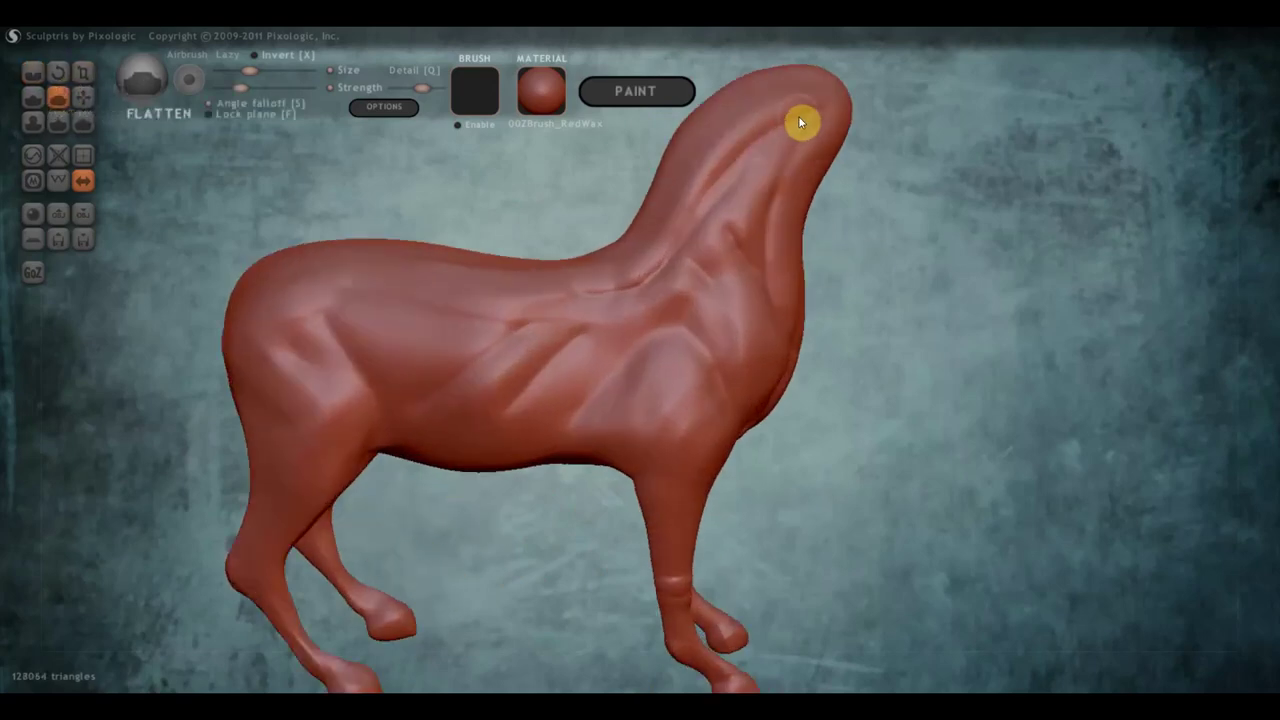
scroll(780, 160, "down", 2)
mouse_move(780, 160)
left_mouse_down()
mouse_move(694, 223)
mouse_move(783, 171)
mouse_move(654, 249)
mouse_move(674, 248)
mouse_move(620, 306)
mouse_move(716, 205)
mouse_move(785, 171)
mouse_move(766, 251)
mouse_move(546, 243)
mouse_move(583, 244)
mouse_move(649, 309)
mouse_move(637, 271)
mouse_move(646, 346)
left_mouse_up()
mouse_move(633, 296)
left_mouse_down()
mouse_move(634, 266)
mouse_move(641, 333)
mouse_move(656, 315)
left_mouse_up()
right_click_drag(656, 315, 657, 332)
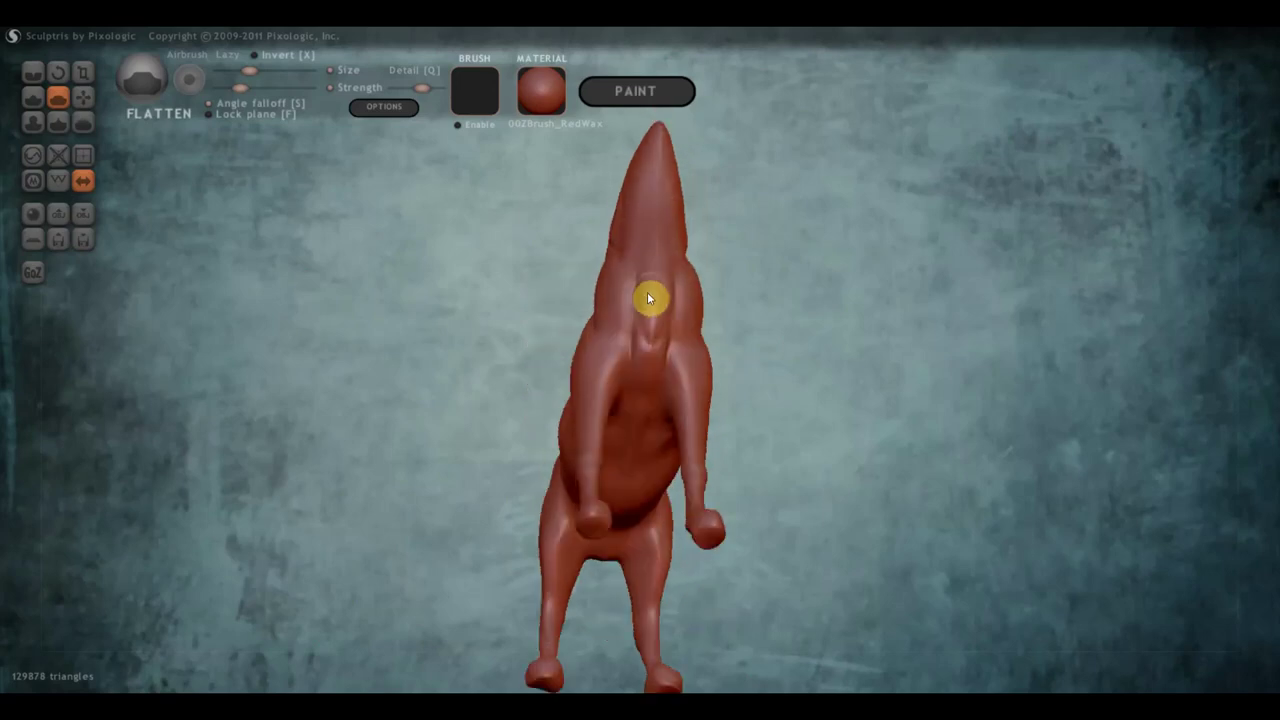
mouse_move(655, 314)
left_mouse_down()
mouse_move(663, 271)
mouse_move(651, 306)
mouse_move(668, 316)
mouse_move(649, 366)
mouse_move(651, 291)
mouse_move(644, 370)
left_mouse_up()
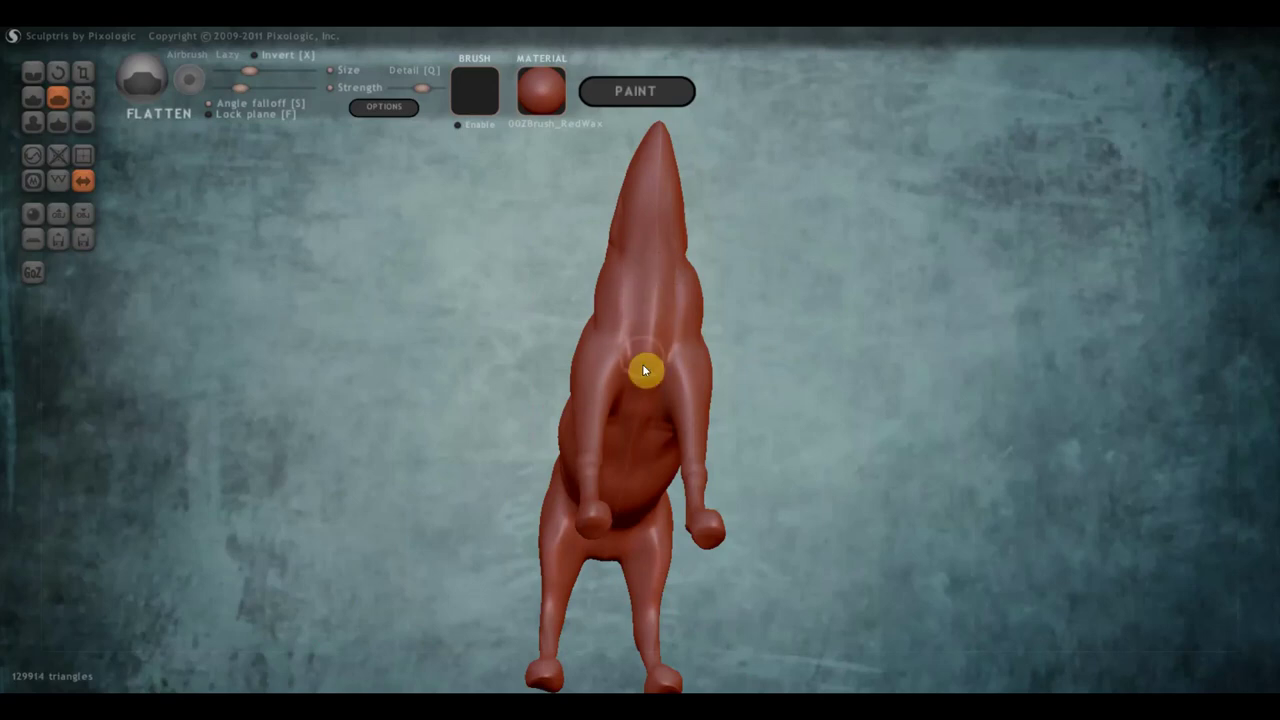
- Build up the neck, chest and shoulder with the Draw brush, adding a slight hip bulge
left_click(38, 103)
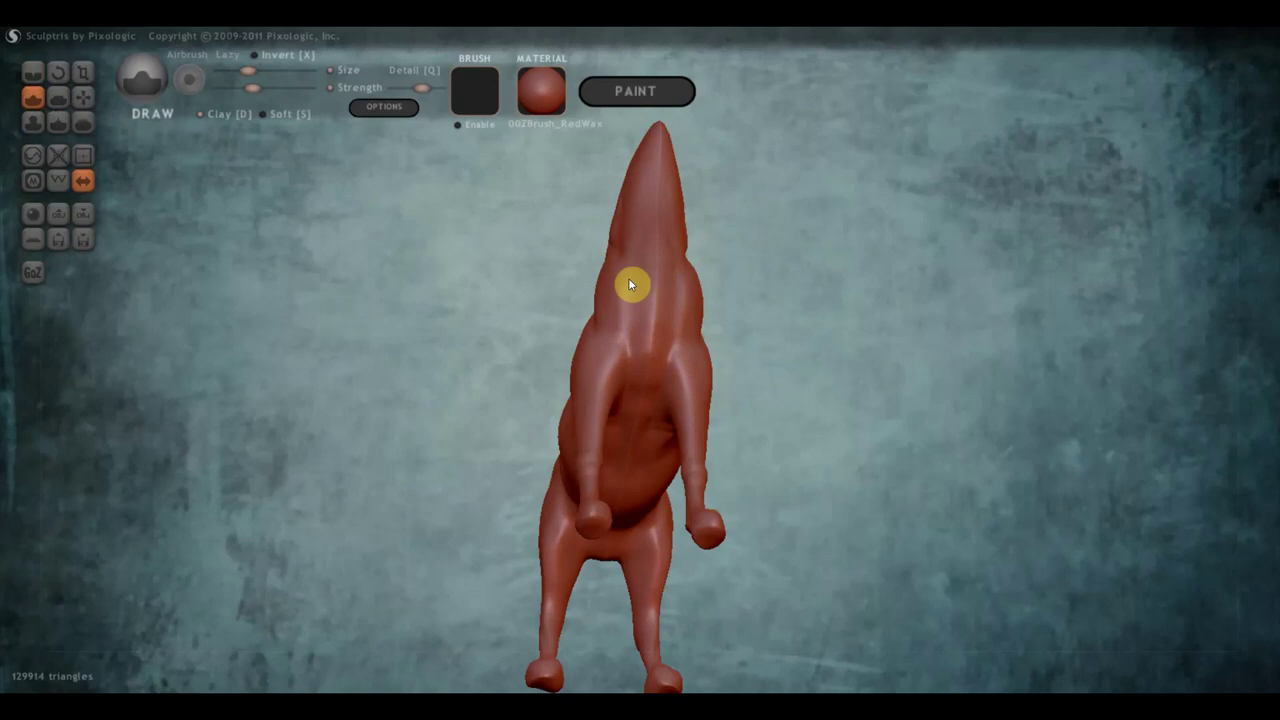
left_click_drag(650, 354, 660, 268)
left_click_drag(643, 403, 623, 429)
mouse_move(623, 429)
right_mouse_down()
mouse_move(704, 431)
mouse_move(663, 303)
right_mouse_up()
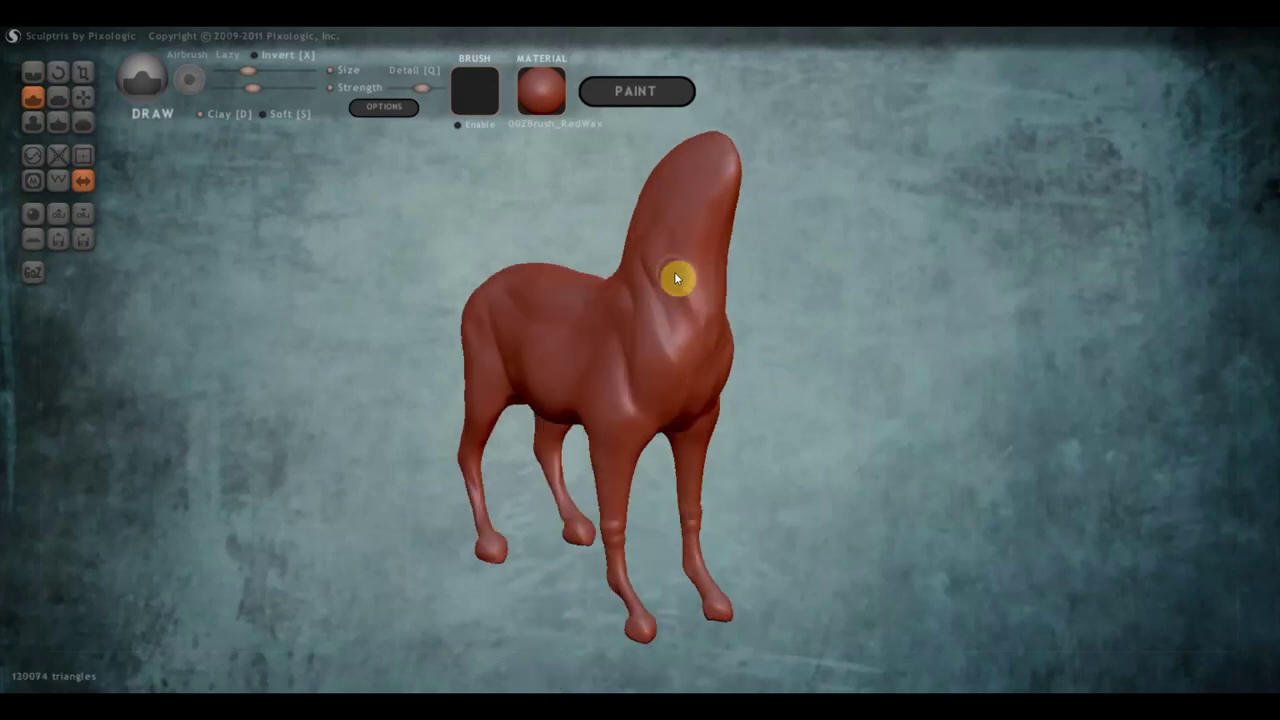
left_click_drag(690, 300, 688, 240)
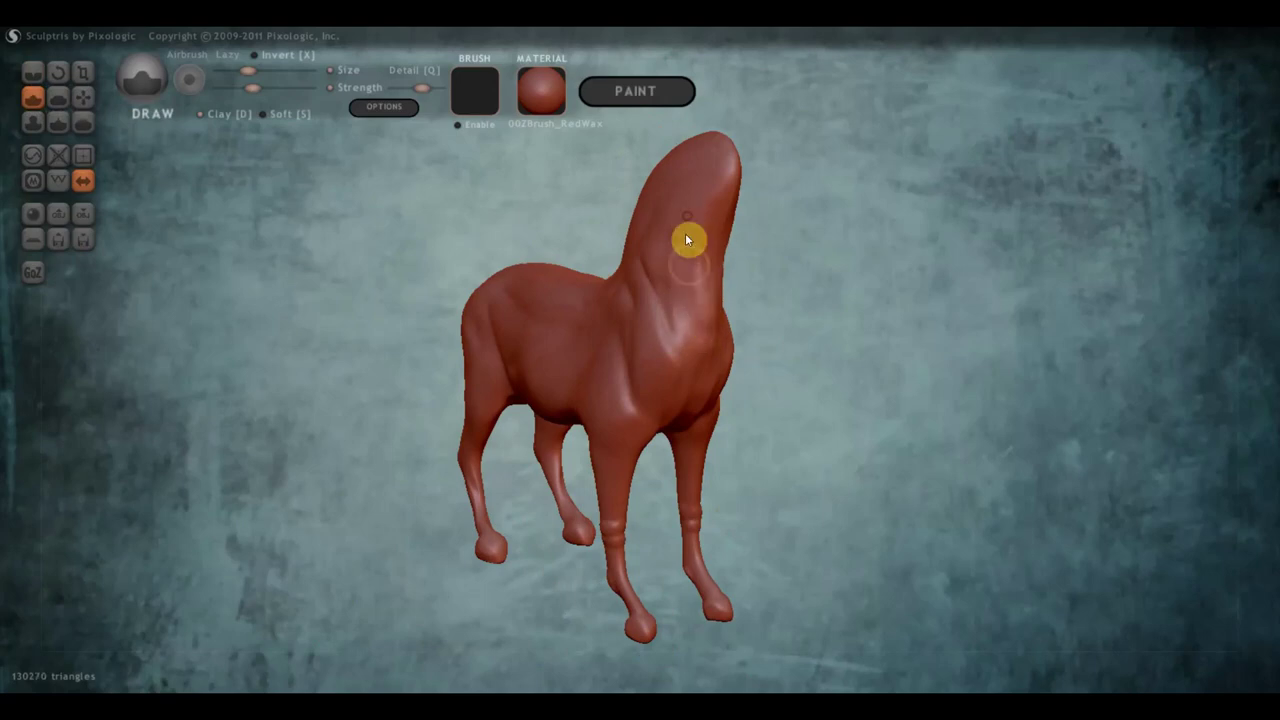
right_click_drag(703, 210, 355, 447)
right_click_drag(404, 311, 418, 290)
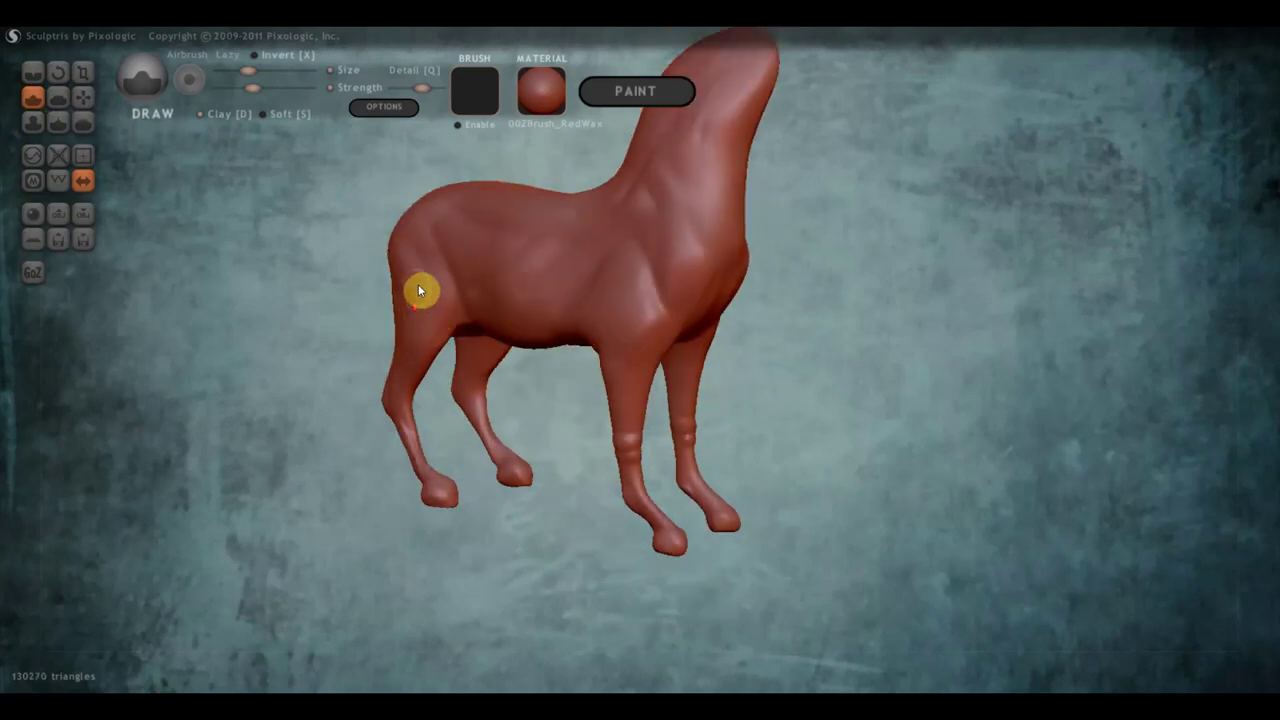
left_click_drag(447, 243, 482, 338)
right_click_drag(483, 313, 495, 343)
left_click_drag(493, 343, 487, 345)
right_click_drag(497, 334, 492, 321)
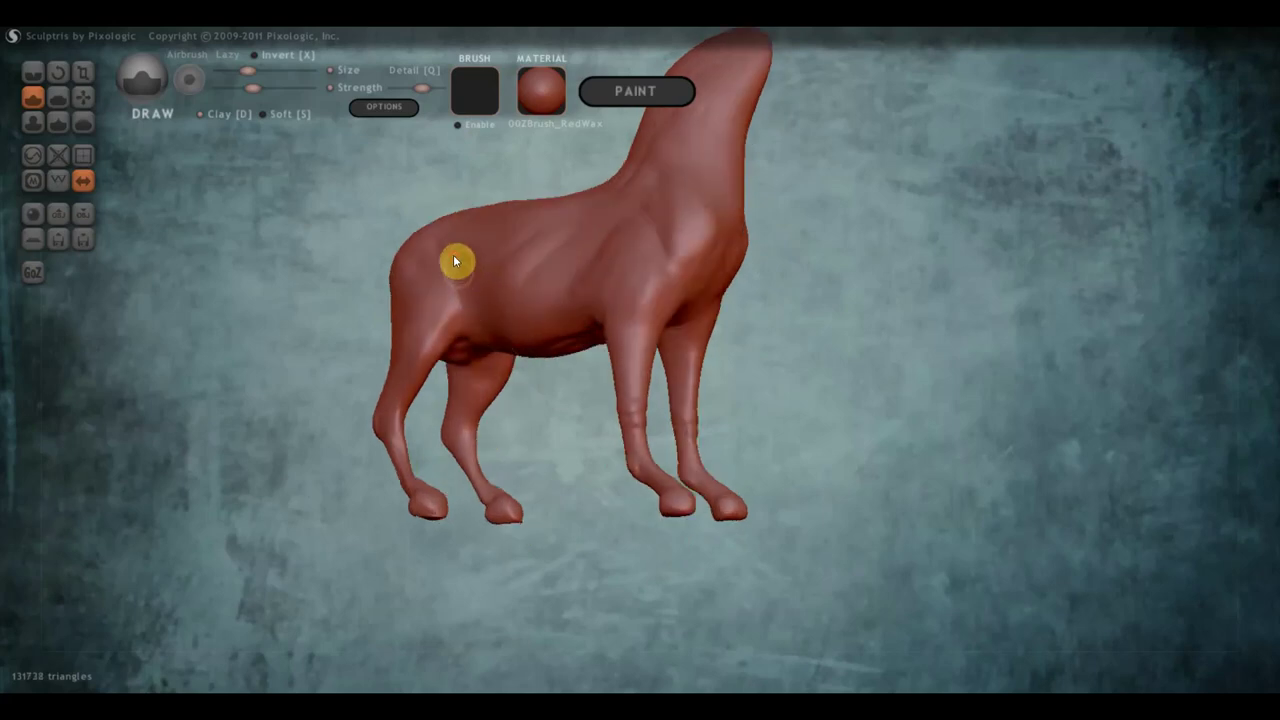
- Dab small draw strokes on the shoulder, hip and front leg
right_click_drag(457, 260, 474, 326)
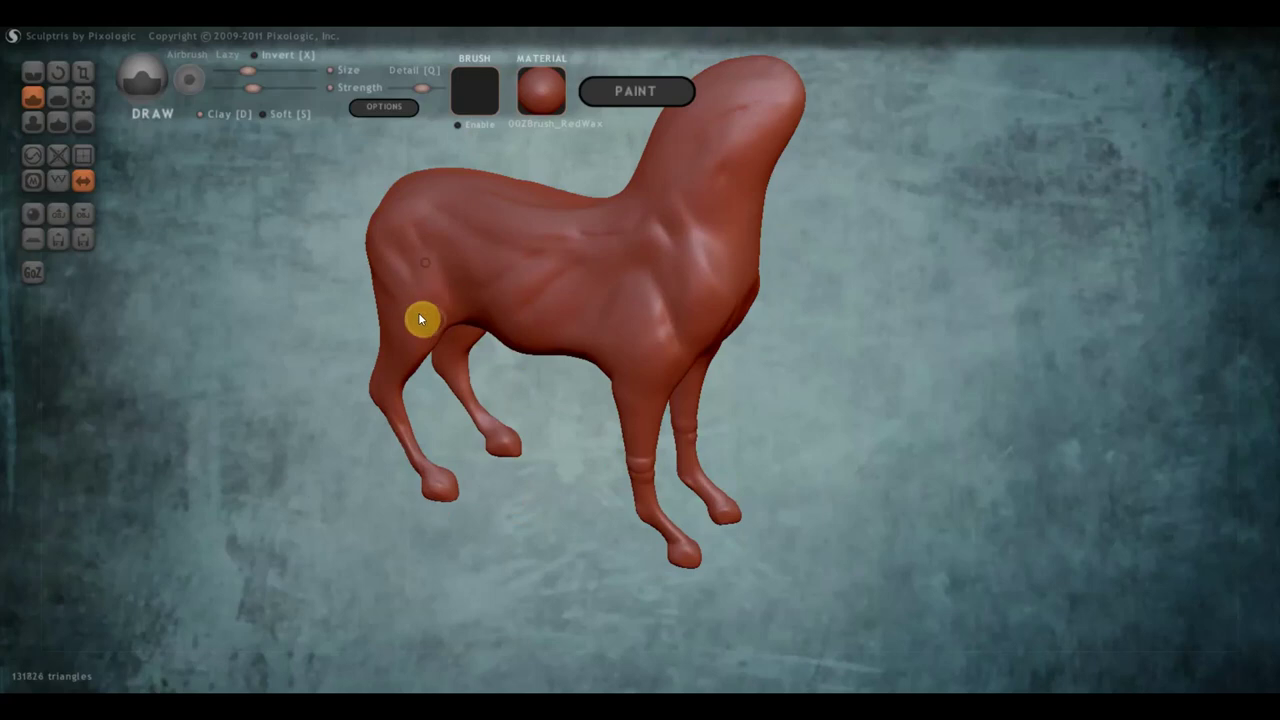
left_click(429, 338)
left_click(409, 229)
mouse_move(417, 332)
left_mouse_down()
mouse_move(409, 351)
mouse_move(437, 297)
mouse_move(423, 320)
mouse_move(430, 308)
left_mouse_up()
- Raise a bulge along the horse's back and build up the rump
right_click_drag(428, 302, 528, 279)
mouse_move(432, 327)
right_mouse_down()
mouse_move(598, 334)
mouse_move(614, 277)
mouse_move(543, 466)
mouse_move(537, 388)
right_mouse_up()
mouse_move(546, 409)
left_mouse_down()
mouse_move(528, 318)
mouse_move(525, 367)
mouse_move(543, 309)
mouse_move(551, 351)
left_mouse_up()
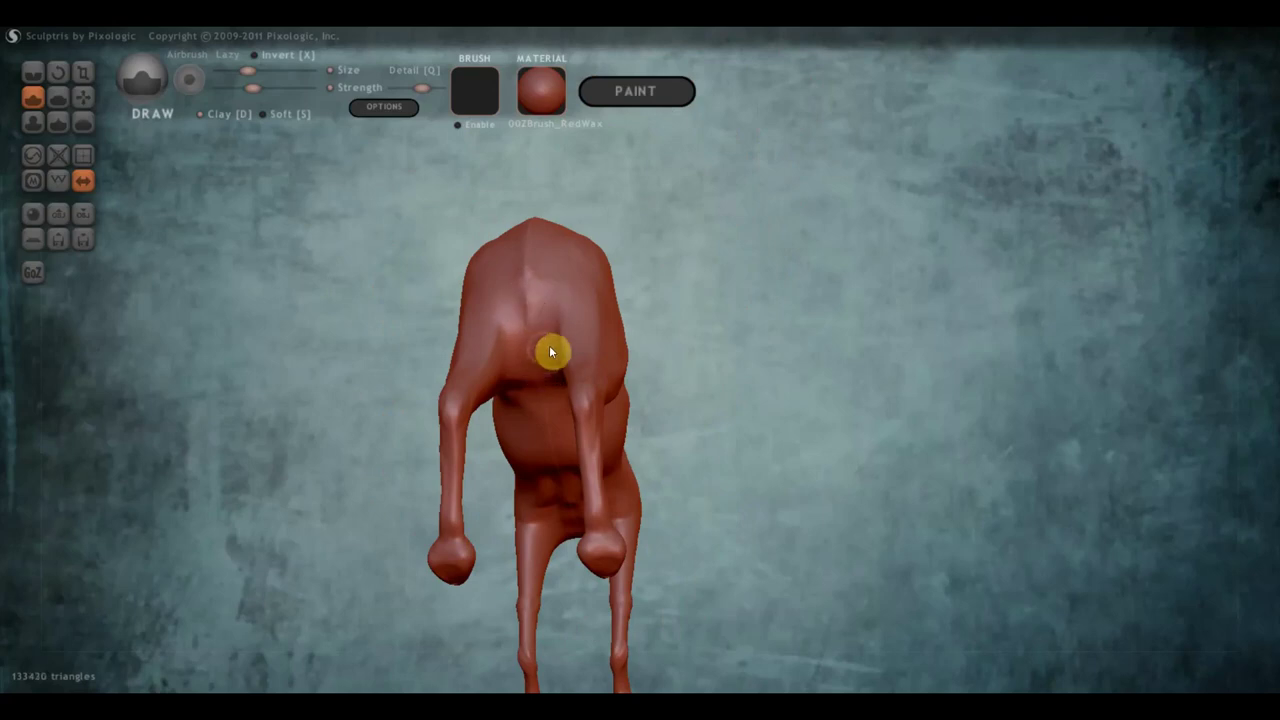
right_click_drag(551, 351, 580, 306)
mouse_move(568, 345)
left_mouse_down()
mouse_move(560, 286)
mouse_move(569, 343)
left_mouse_up()
right_click_drag(569, 343, 537, 382)
mouse_move(571, 309)
left_mouse_down()
mouse_move(586, 377)
mouse_move(583, 309)
left_mouse_up()
mouse_move(519, 241)
left_mouse_down()
mouse_move(586, 326)
mouse_move(571, 337)
mouse_move(582, 324)
left_mouse_up()
- Carve crease grooves into the inner and outer right hind thigh
mouse_move(580, 324)
right_mouse_down()
mouse_move(508, 331)
mouse_move(457, 311)
right_mouse_up()
key("c")
left_click_drag(722, 388, 686, 451)
left_click_drag(726, 371, 713, 425)
mouse_move(714, 357)
left_mouse_down()
mouse_move(769, 457)
mouse_move(726, 369)
left_mouse_up()
mouse_move(769, 447)
right_mouse_down()
mouse_move(622, 437)
mouse_move(420, 461)
mouse_move(551, 458)
right_mouse_up()
- Carve crease grooves down the back of the foreleg and across the shoulder
left_click_drag(560, 397, 600, 483)
right_click_drag(769, 516, 563, 506, "alt")
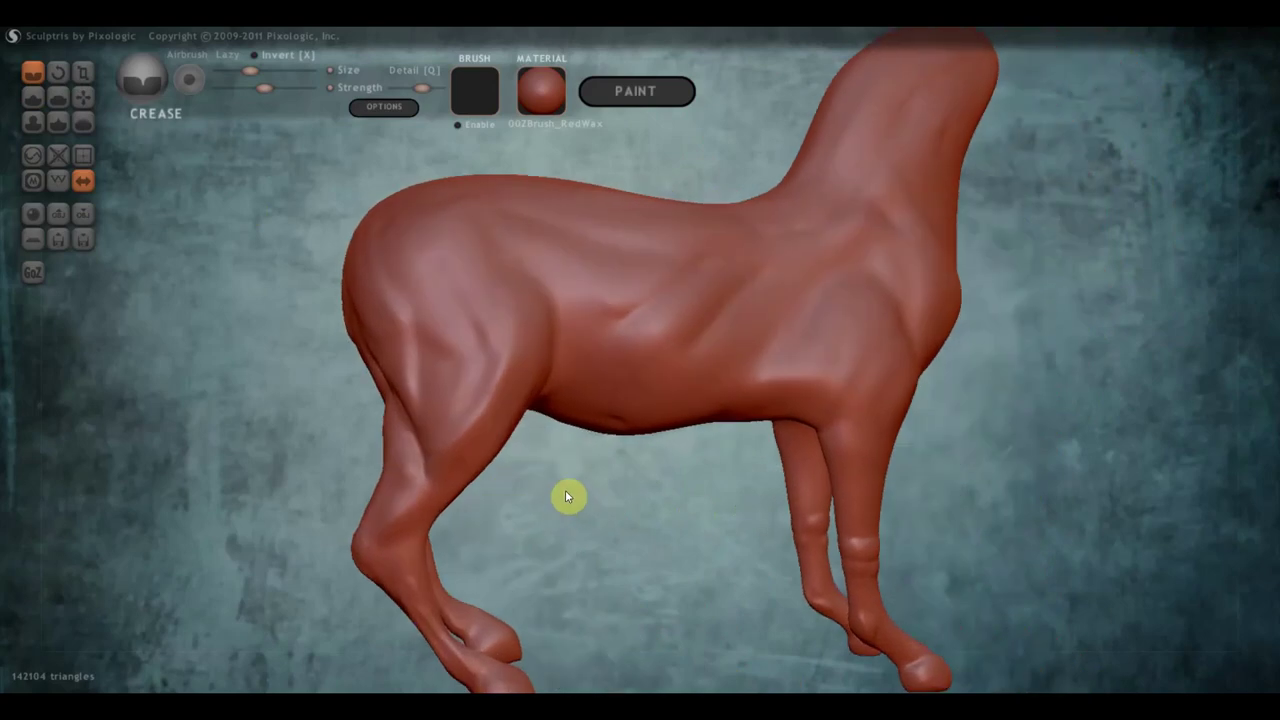
mouse_move(514, 289)
left_mouse_down()
mouse_move(443, 443)
mouse_move(451, 331)
left_mouse_up()
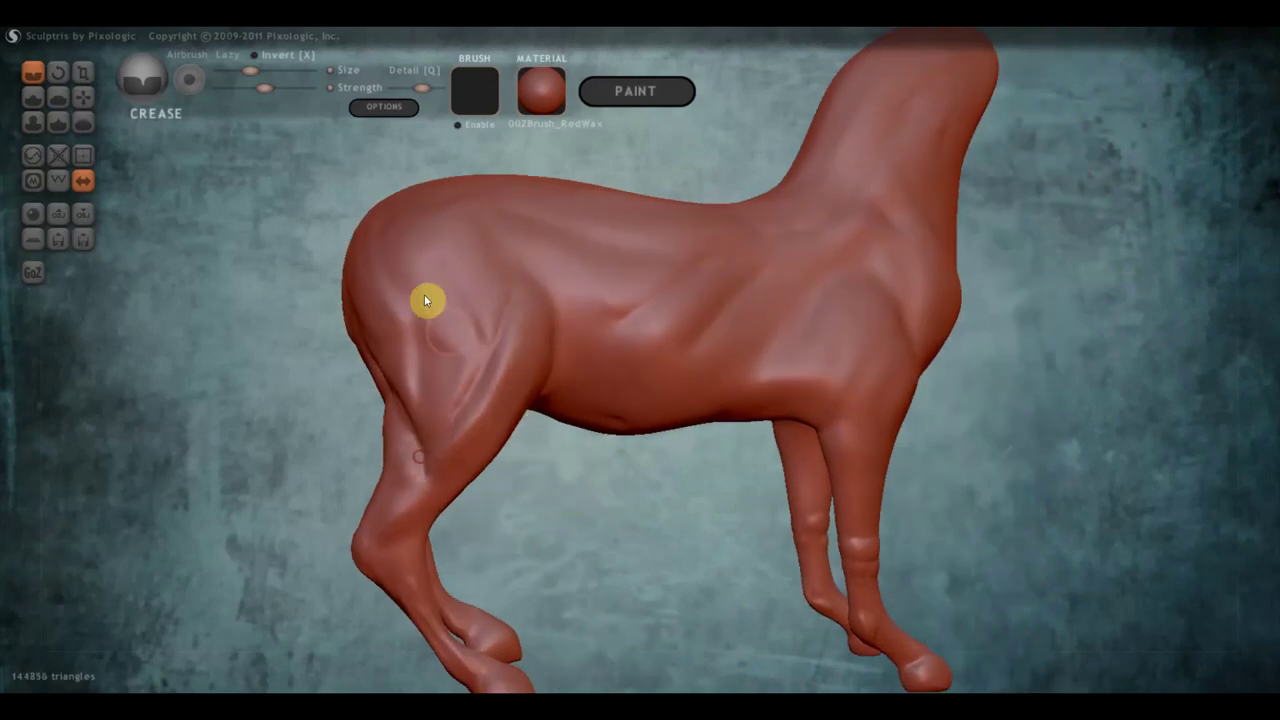
mouse_move(366, 248)
left_mouse_down()
mouse_move(434, 331)
mouse_move(409, 251)
mouse_move(466, 311)
left_mouse_up()
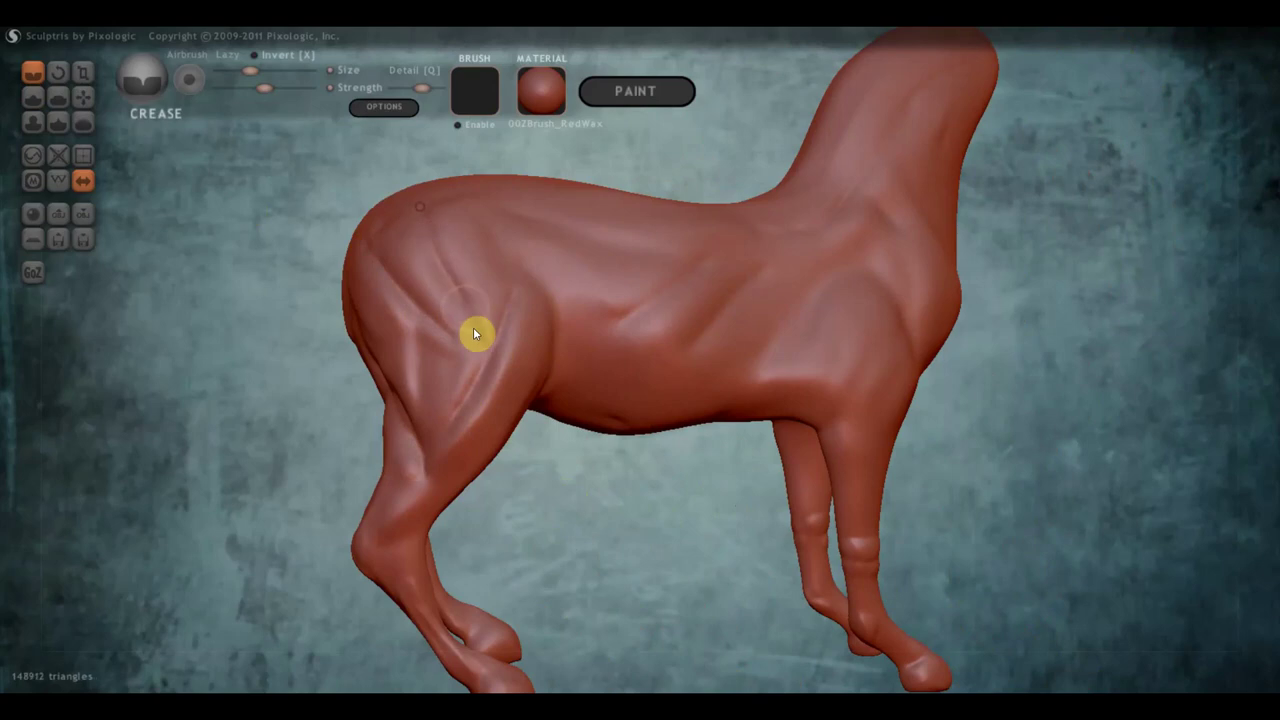
mouse_move(586, 377)
right_mouse_down()
mouse_move(379, 416)
mouse_move(394, 414)
right_mouse_up()
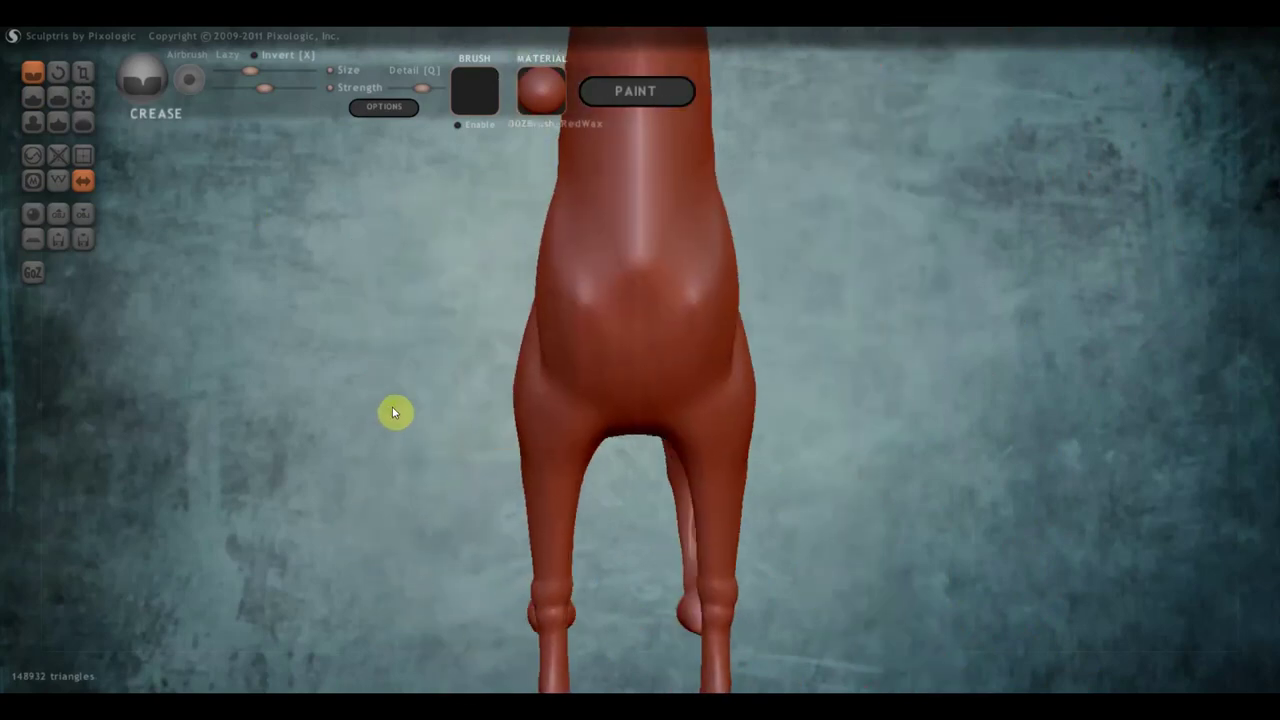
- Carve a chevron of creases on the chest, a groove down the front of the neck, and a front-leg joint mark
mouse_move(626, 265)
left_mouse_down()
mouse_move(580, 318)
mouse_move(644, 347)
mouse_move(629, 449)
left_mouse_up()
right_click_drag(629, 449, 677, 422)
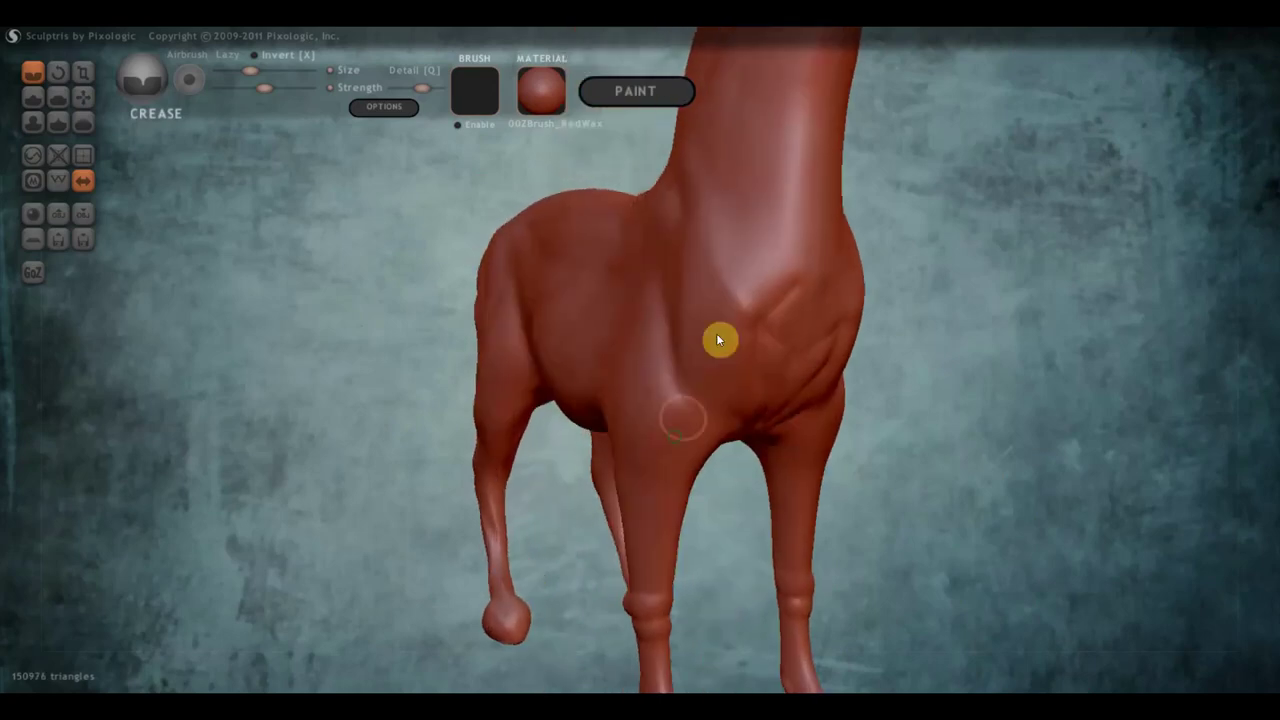
mouse_move(713, 197)
left_mouse_down()
mouse_move(751, 297)
mouse_move(737, 448)
left_mouse_up()
mouse_move(737, 448)
right_mouse_down()
mouse_move(671, 443)
mouse_move(636, 352)
mouse_move(537, 391)
right_mouse_up()
scroll(457, 274, "up", 2)
scroll(530, 305, "up", 2)
right_click_drag(655, 378, 657, 443)
left_click(595, 352)
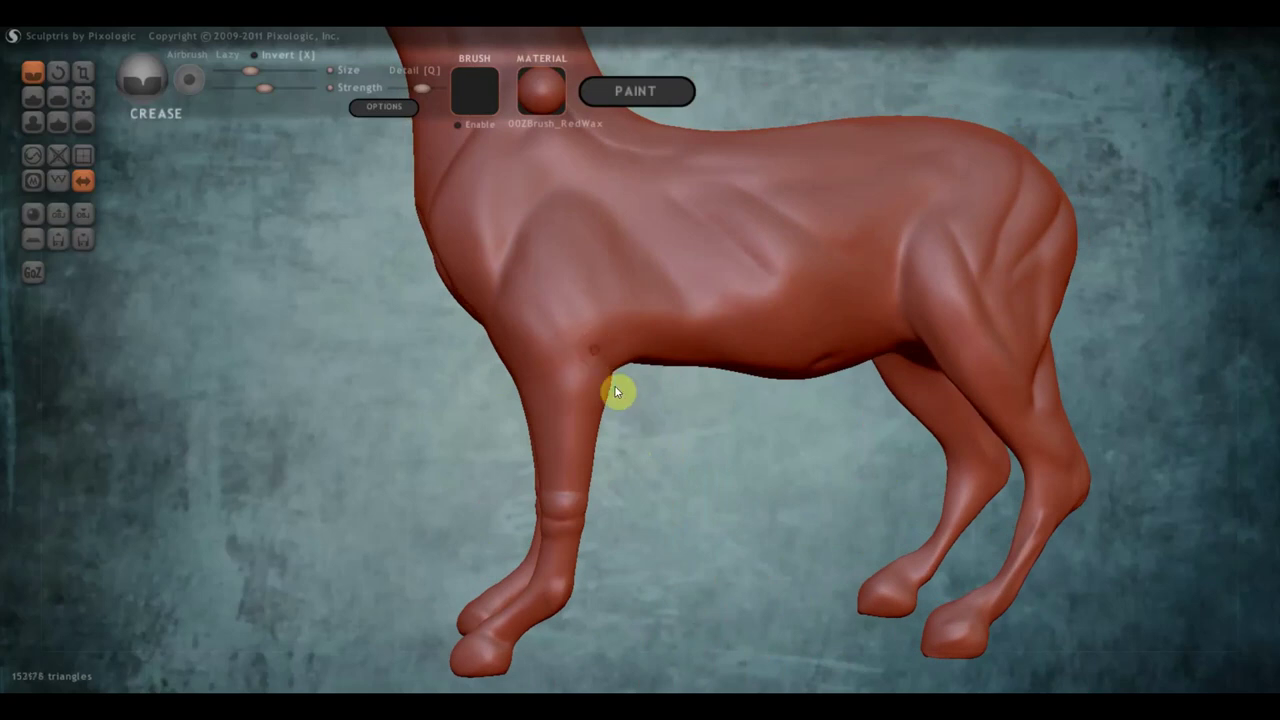
left_click(83, 97)
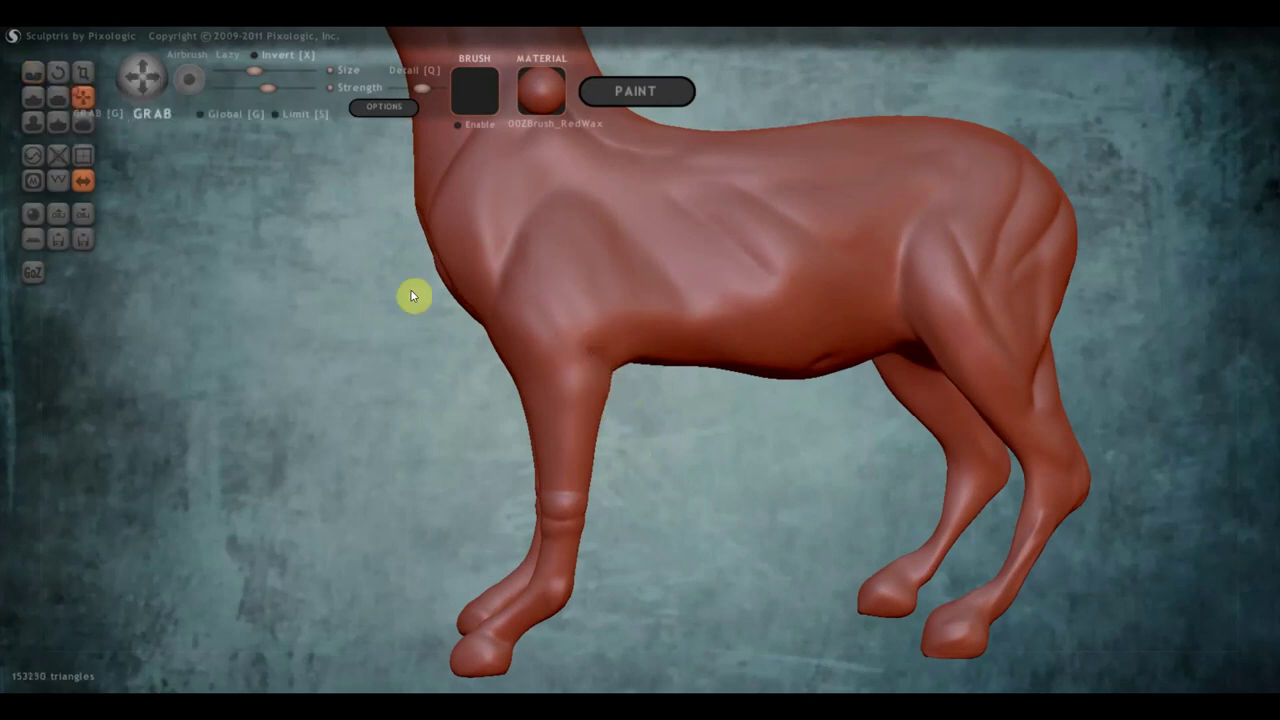
- Pull out the chest near the front-leg armpit and fill out the front of the upper leg
scroll(613, 407, "down", 2)
scroll(600, 398, "down", 1)
left_click_drag(620, 386, 613, 380)
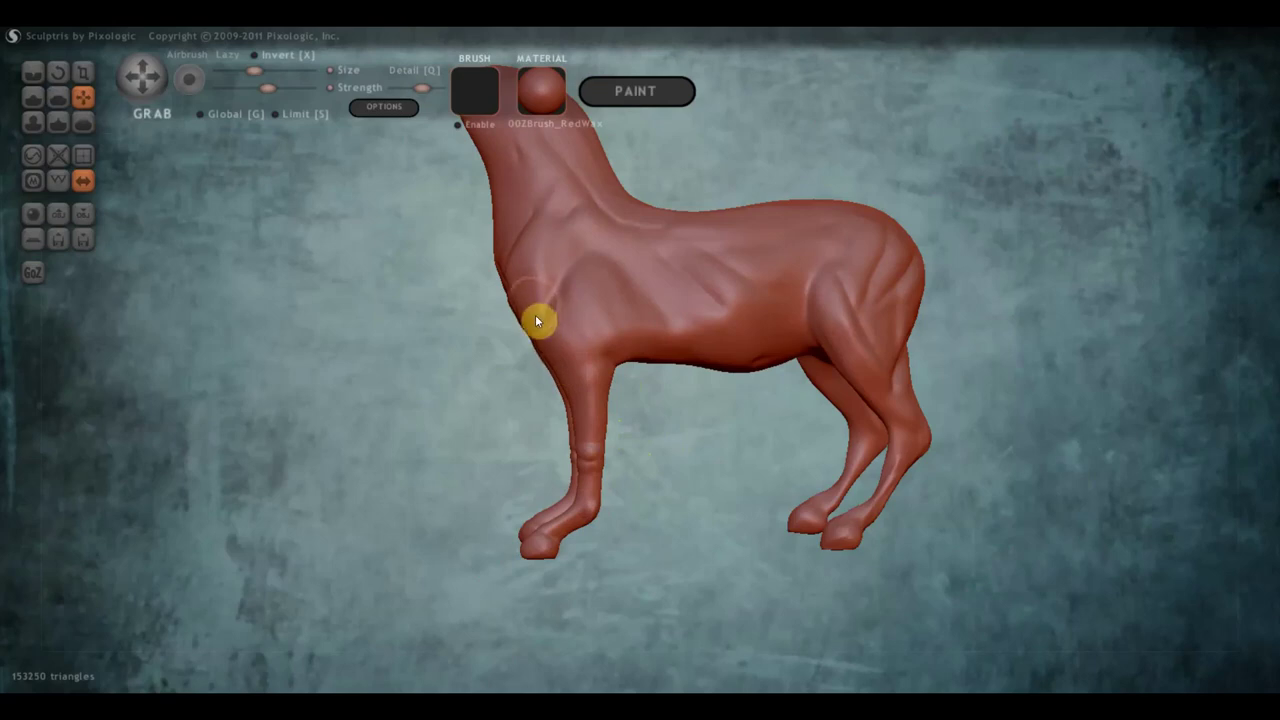
left_click_drag(556, 345, 569, 294)
left_click_drag(609, 386, 609, 400)
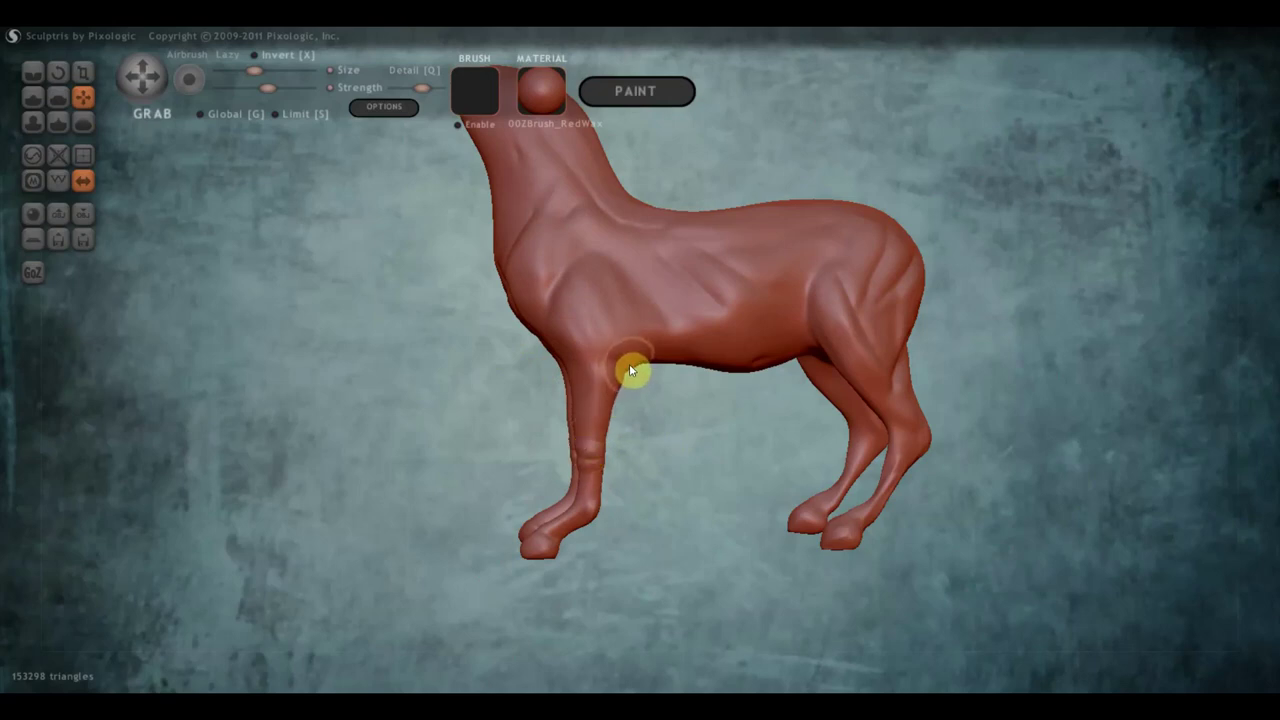
- Orbit around to a rear view to inspect the hind legs up close
right_click_drag(925, 456, 902, 451)
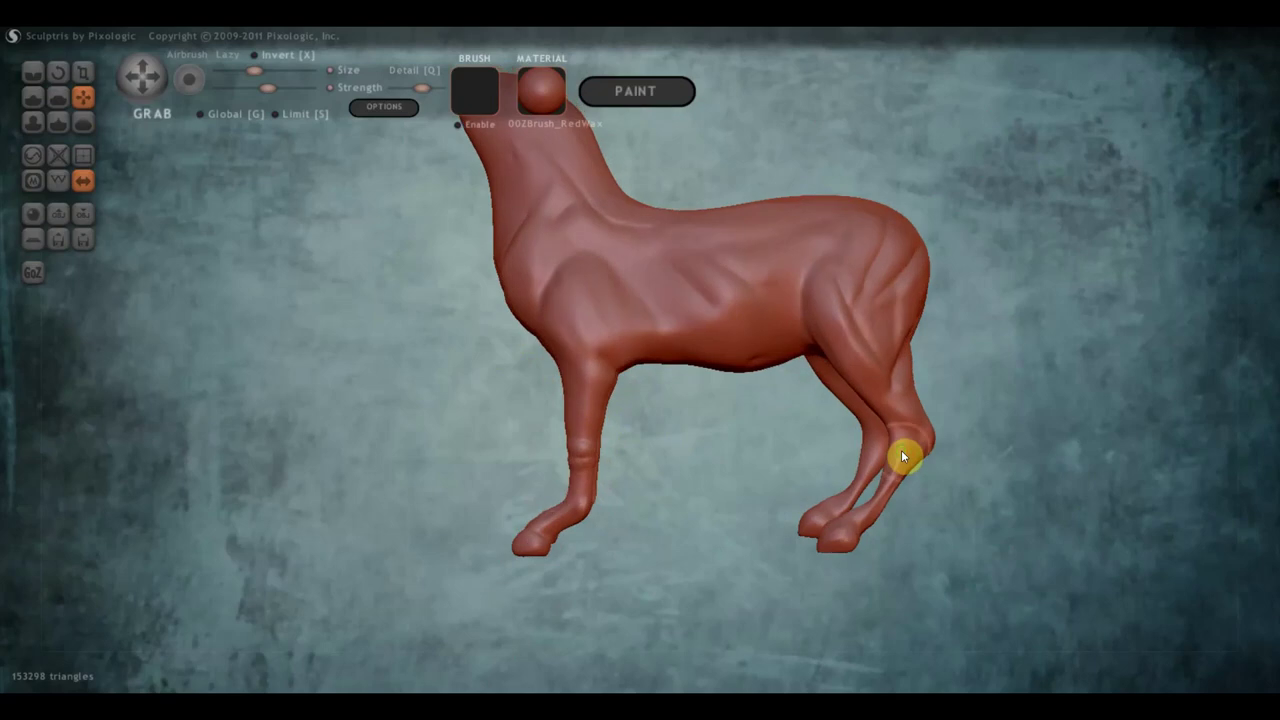
mouse_move(763, 391)
left_mouse_down()
mouse_move(608, 397)
mouse_move(785, 408)
mouse_move(777, 394)
left_mouse_up()
scroll(575, 514, "up", 2)
scroll(574, 529, "down", 2)
mouse_move(574, 529)
left_mouse_down()
mouse_move(739, 540)
mouse_move(810, 570)
left_mouse_up()
mouse_move(824, 513)
left_mouse_down()
mouse_move(763, 337)
mouse_move(726, 346)
mouse_move(700, 463)
mouse_move(659, 479)
mouse_move(660, 418)
mouse_move(619, 443)
left_mouse_up()
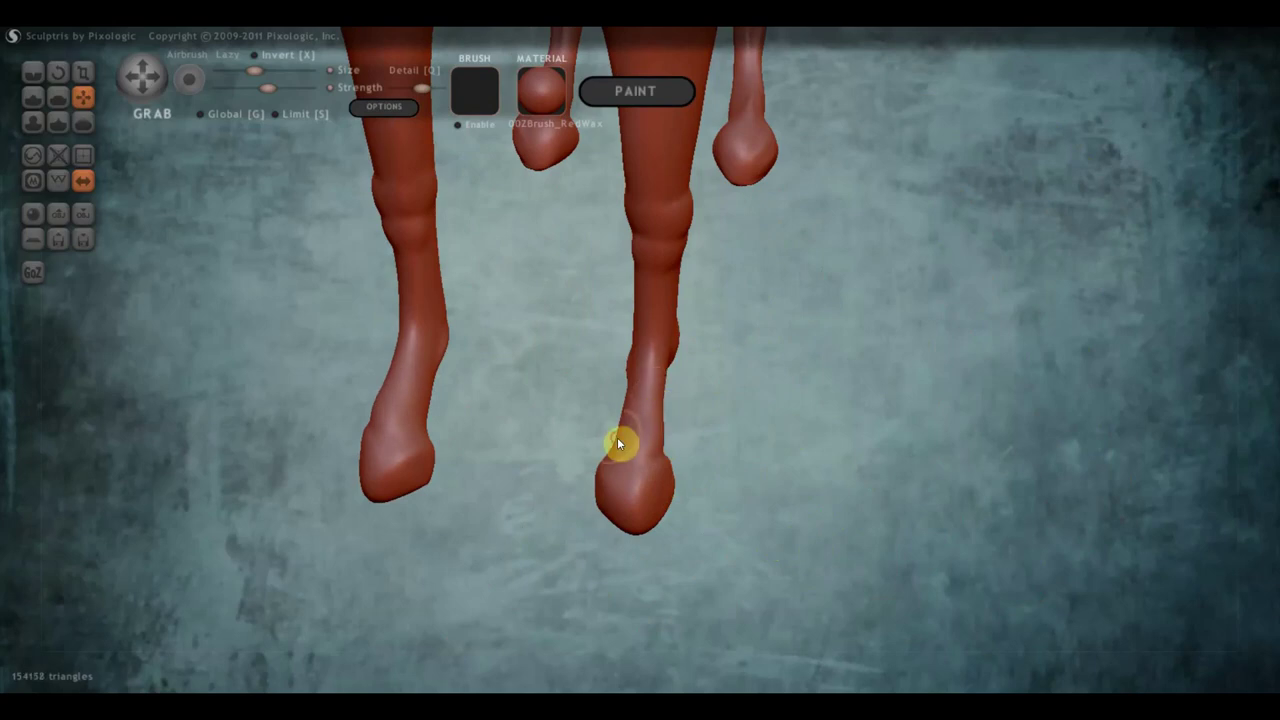
- Flatten the side of the front hoof, smooth the knee bump, and flatten the foot's surface
left_click(57, 96)
left_click_drag(187, 213, 366, 294)
right_click_drag(644, 441, 660, 461)
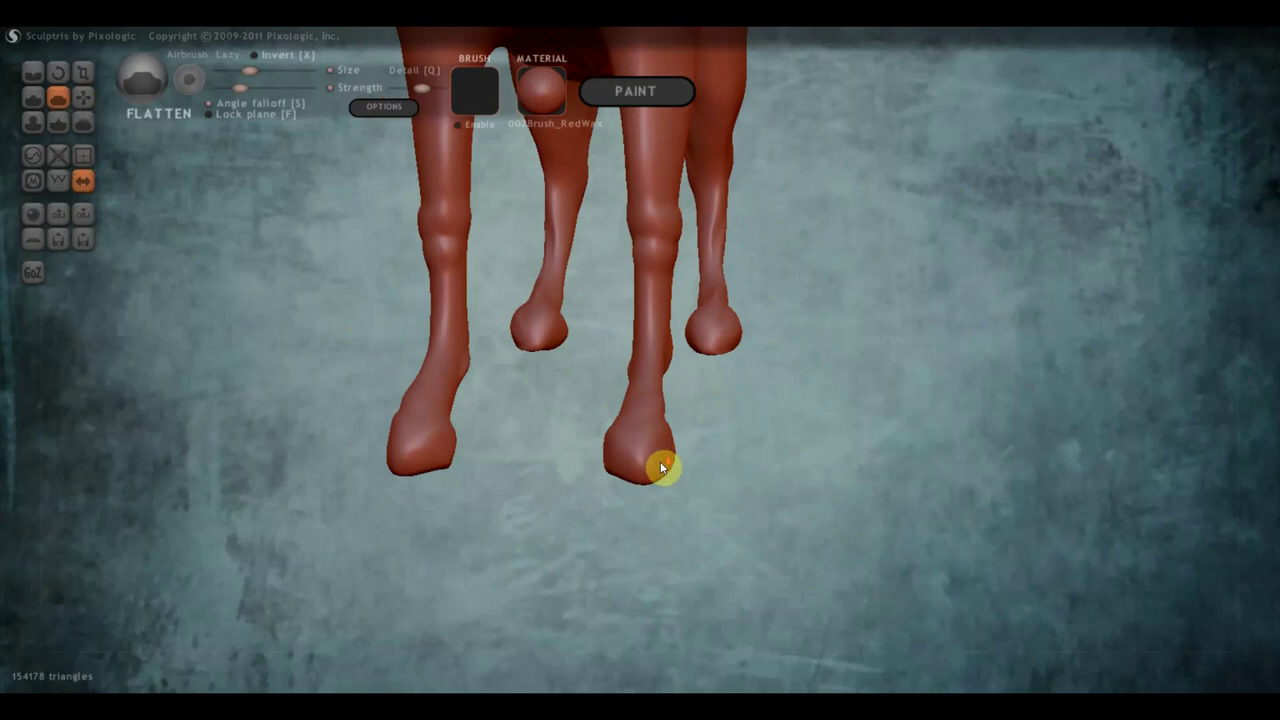
mouse_move(660, 461)
left_mouse_down()
mouse_move(614, 450)
mouse_move(669, 449)
mouse_move(630, 463)
left_mouse_up()
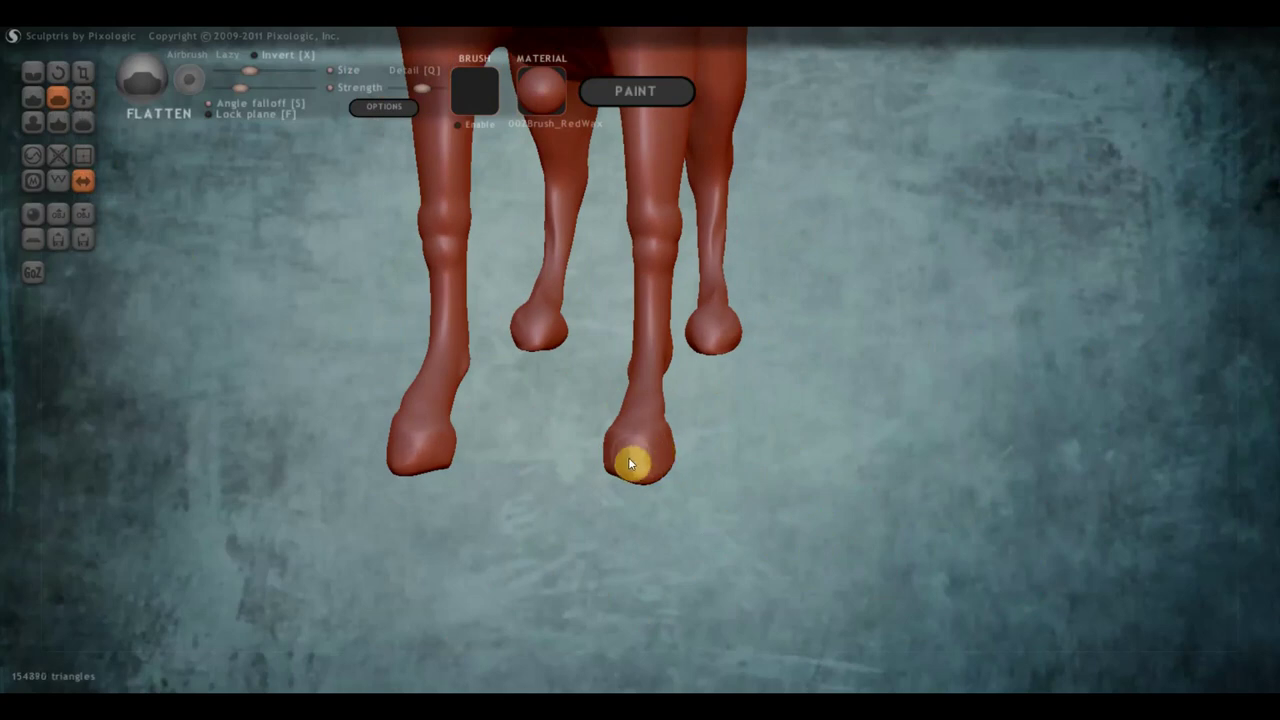
mouse_move(743, 334)
left_mouse_down()
mouse_move(709, 397)
mouse_move(751, 403)
mouse_move(714, 469)
mouse_move(761, 513)
mouse_move(754, 314)
mouse_move(740, 469)
mouse_move(791, 551)
mouse_move(740, 546)
mouse_move(703, 508)
mouse_move(768, 531)
mouse_move(714, 514)
mouse_move(728, 531)
mouse_move(755, 529)
mouse_move(731, 520)
mouse_move(566, 143)
mouse_move(707, 408)
mouse_move(803, 254)
left_mouse_up()
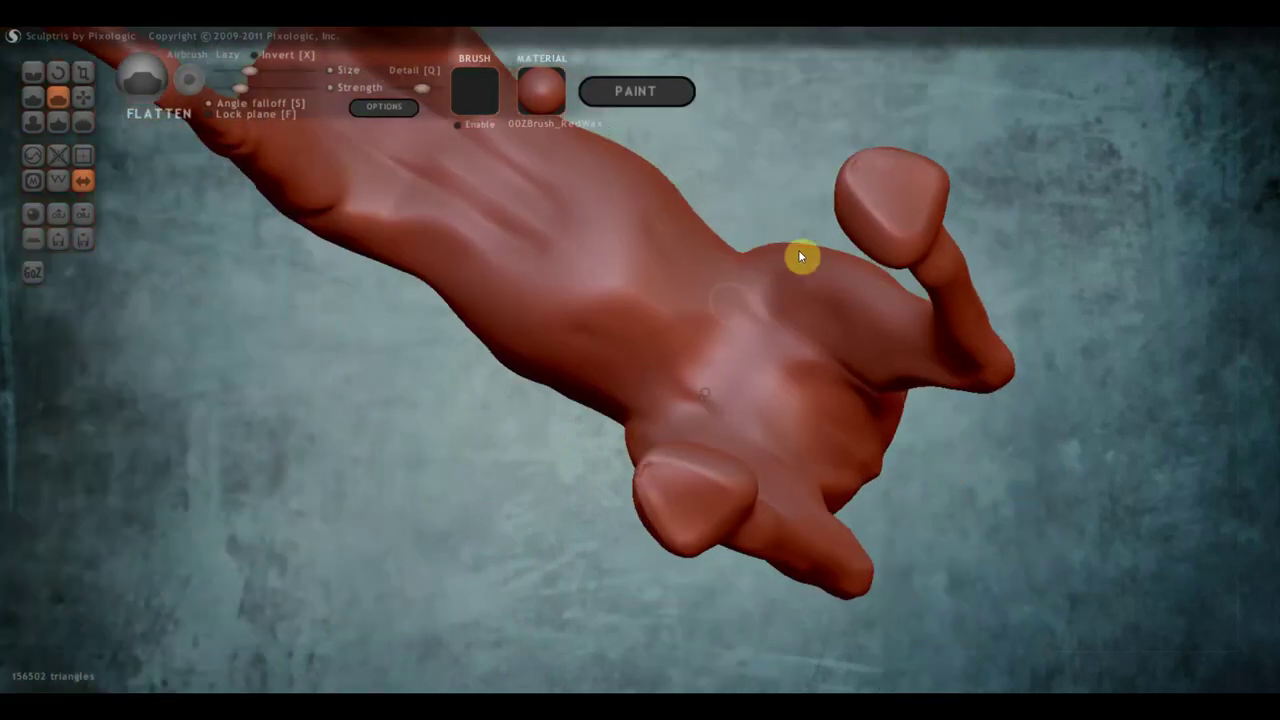
left_click_drag(886, 171, 891, 229)
mouse_move(851, 277)
left_mouse_down()
mouse_move(923, 257)
mouse_move(863, 269)
mouse_move(886, 320)
mouse_move(891, 270)
mouse_move(897, 297)
mouse_move(930, 264)
mouse_move(866, 287)
left_mouse_up()
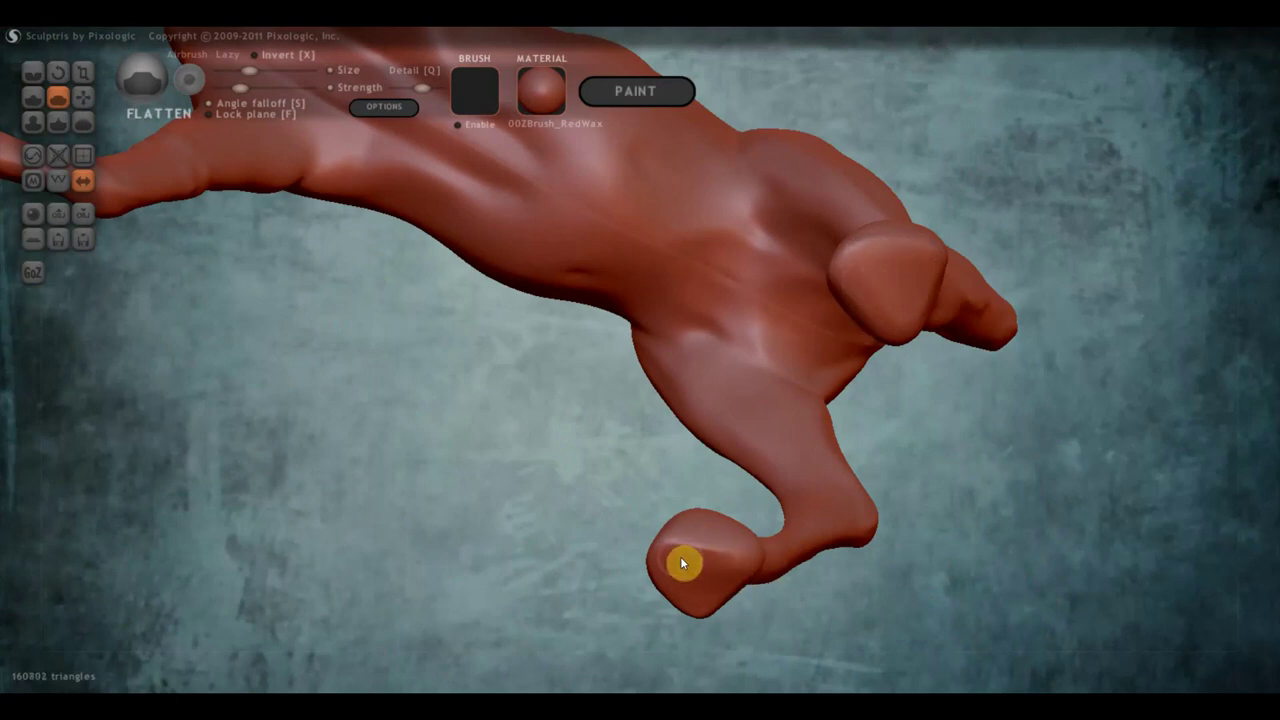
left_click_drag(723, 563, 669, 572)
mouse_move(710, 428)
right_mouse_down()
mouse_move(706, 450)
mouse_move(690, 380)
right_mouse_up()
- Carve a crease groove across the chest and a short one near the lower chest
left_click(33, 72)
scroll(630, 368, "up", 3)
scroll(652, 362, "down", 1)
mouse_move(652, 356)
left_mouse_down()
mouse_move(726, 374)
mouse_move(800, 429)
left_mouse_up()
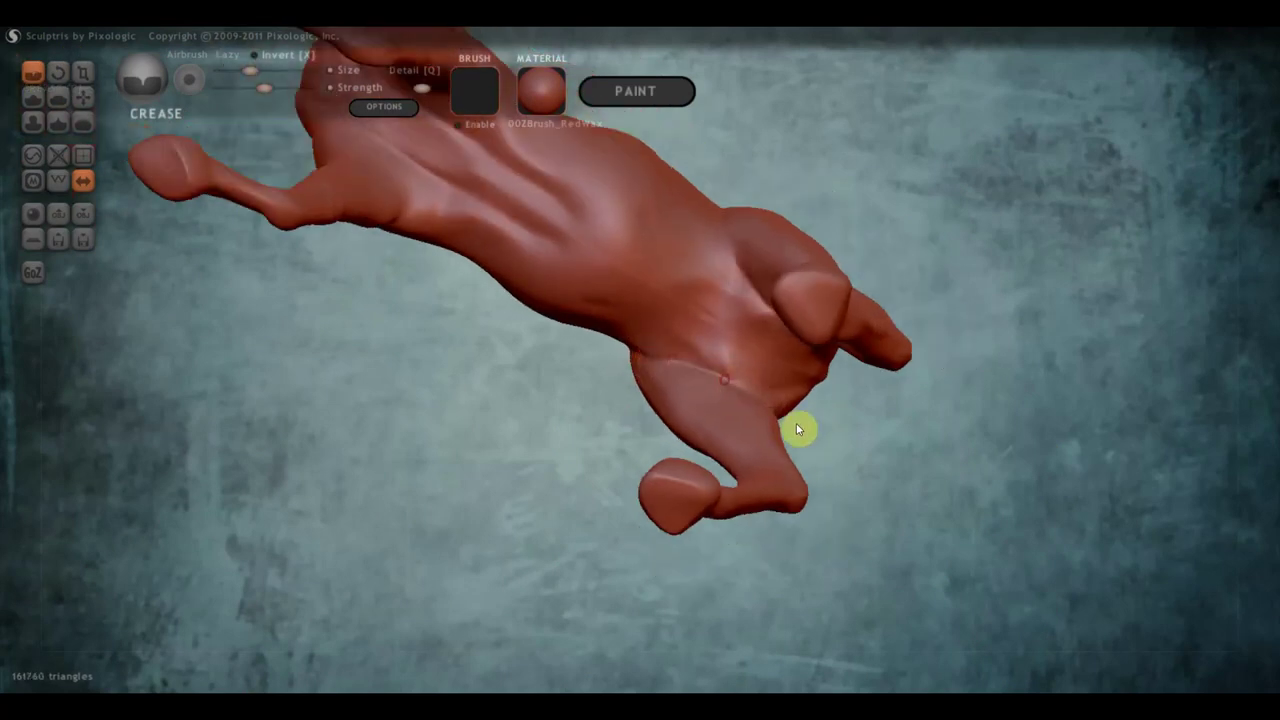
mouse_move(720, 354)
right_mouse_down()
mouse_move(720, 323)
mouse_move(737, 347)
right_mouse_up()
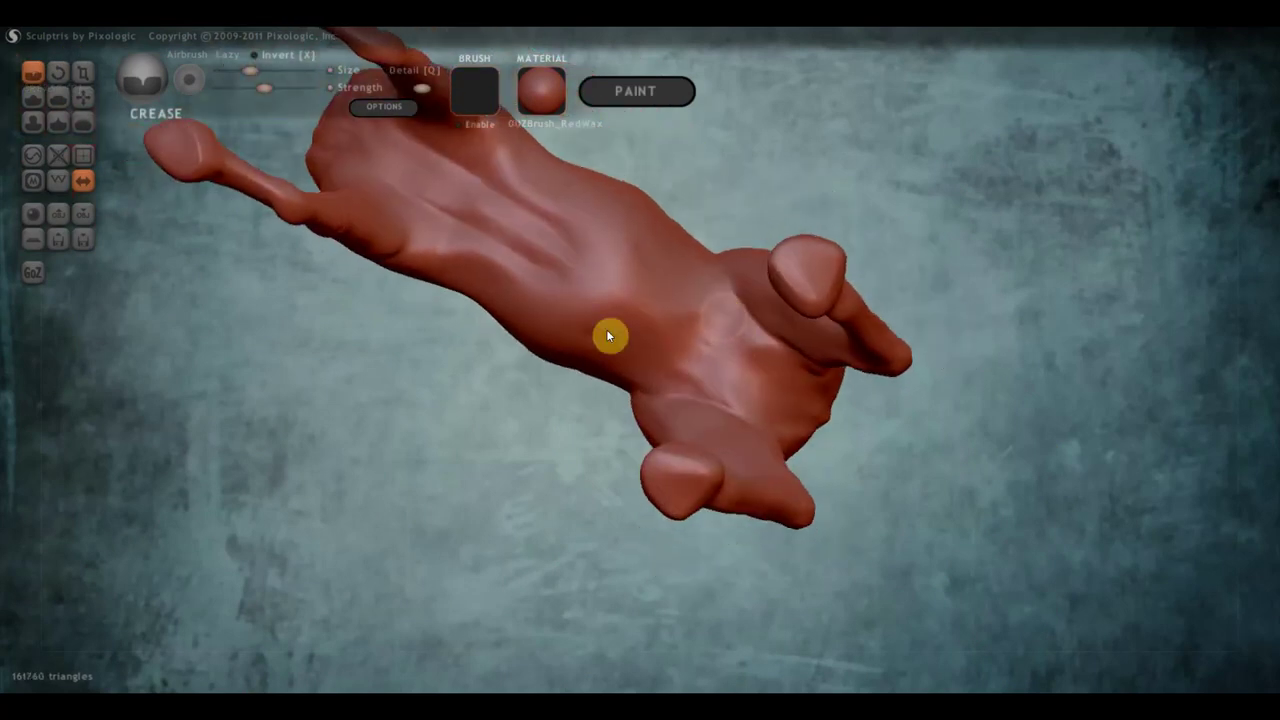
- With Grab selected, orbit the sculpt upright on its legs and turn it to a front view
left_click(83, 97)
scroll(728, 397, "down", 2)
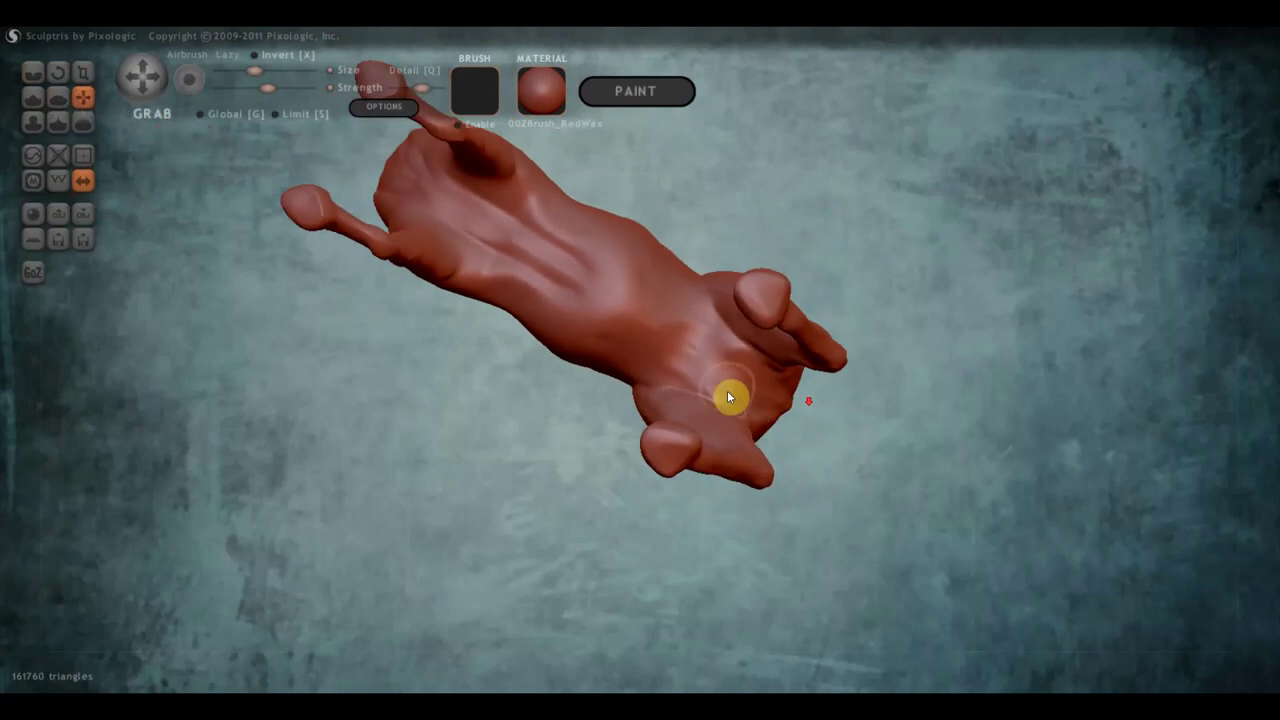
scroll(727, 397, "down", 1)
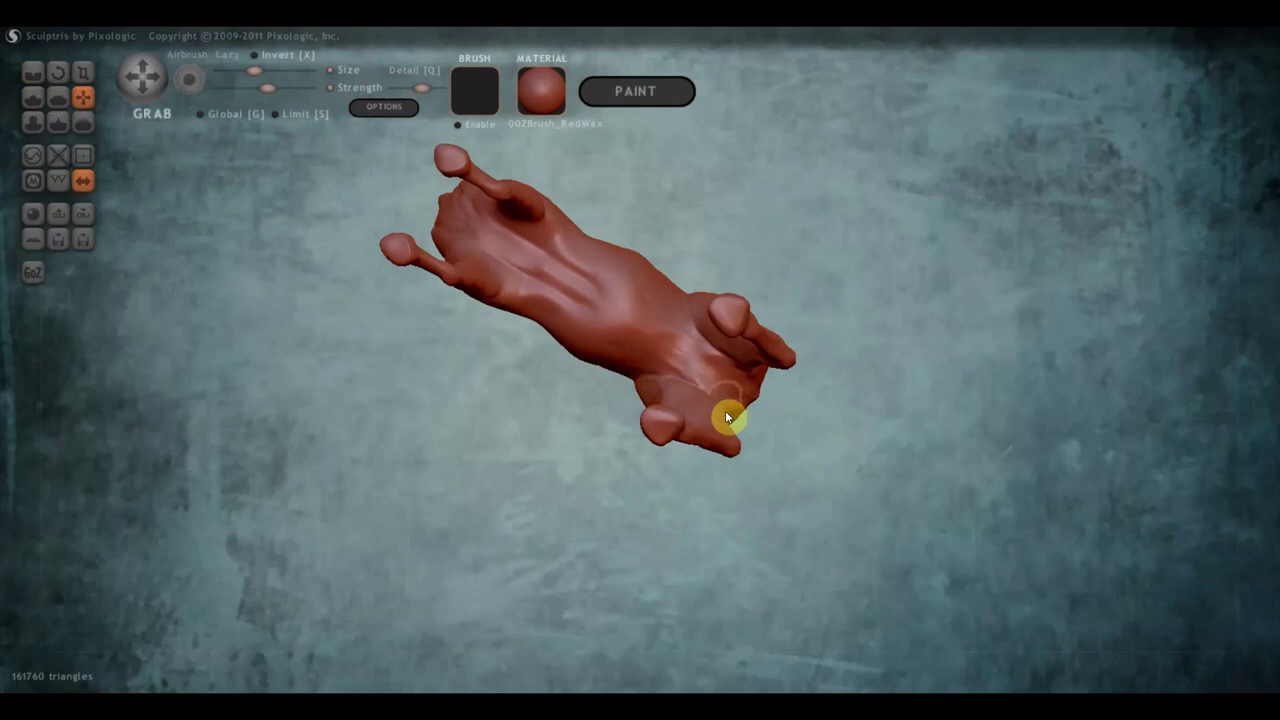
mouse_move(731, 409)
right_mouse_down()
mouse_move(650, 421)
mouse_move(418, 507)
mouse_move(483, 551)
mouse_move(580, 367)
right_mouse_up()
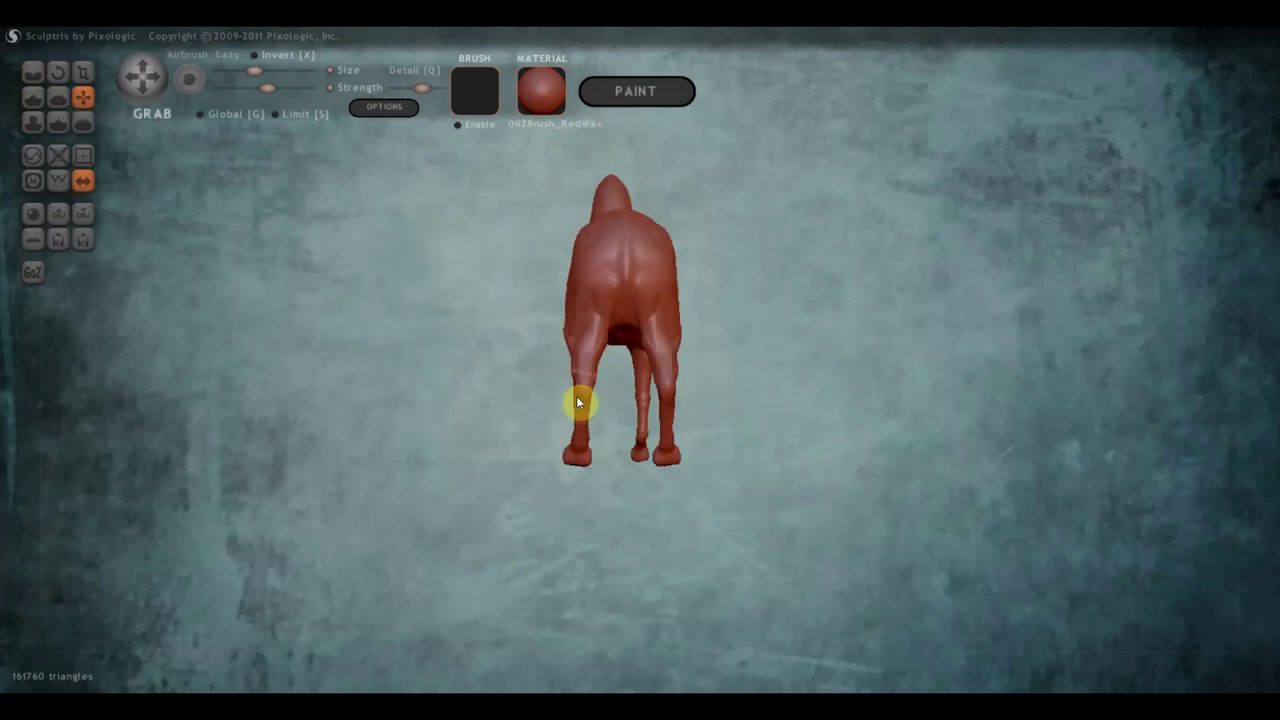
scroll(600, 477, "down", 2)
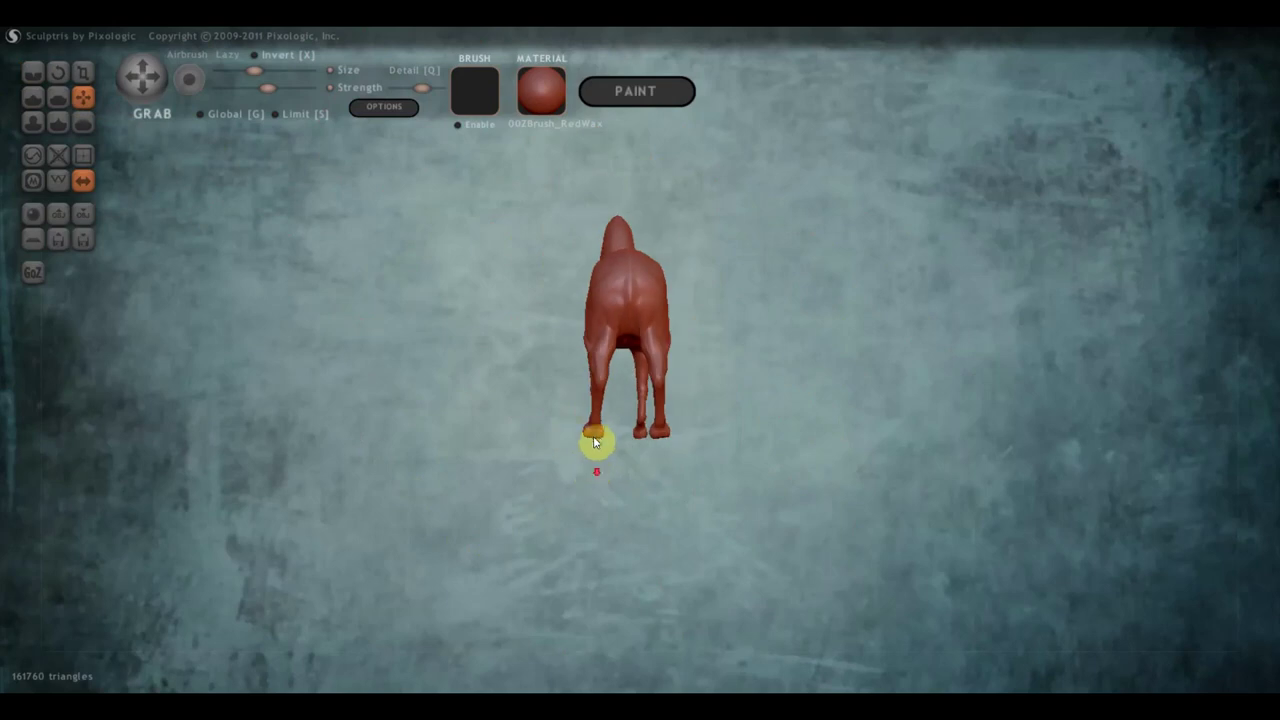
right_click_drag(608, 428, 760, 437)
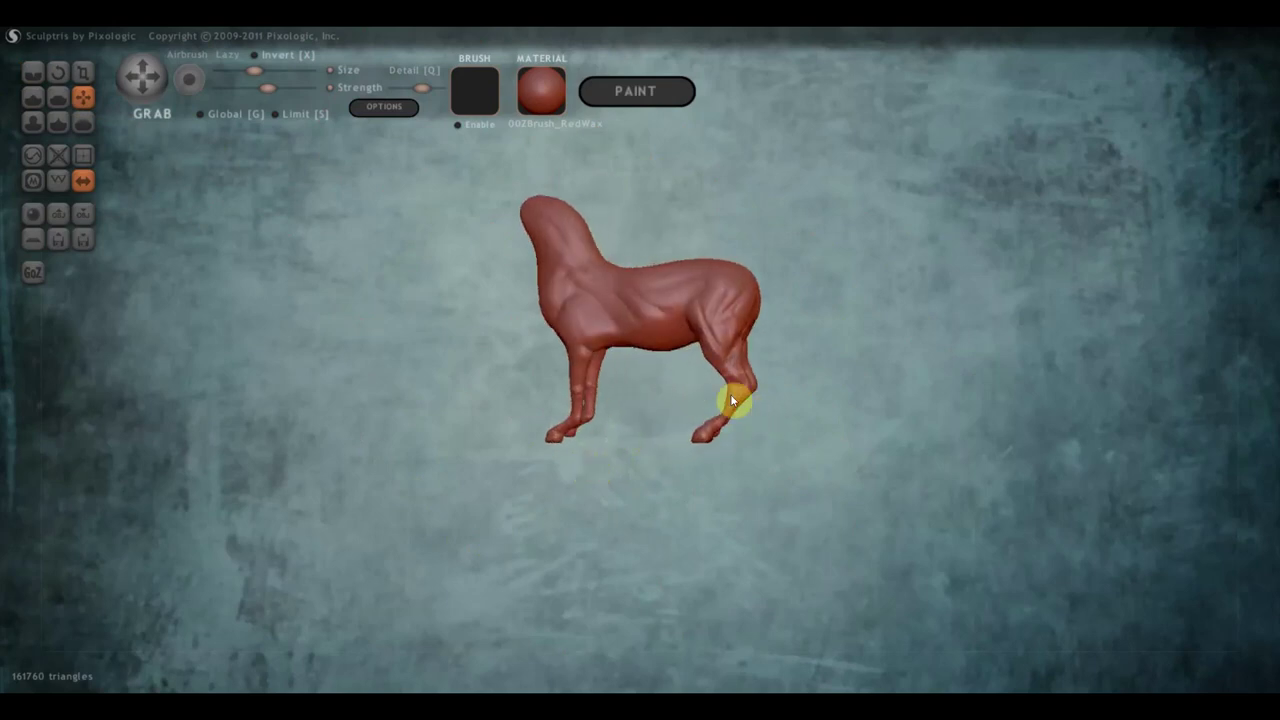
scroll(749, 409, "up", 2)
mouse_move(725, 392)
right_mouse_down()
mouse_move(854, 397)
mouse_move(709, 429)
mouse_move(774, 423)
mouse_move(780, 520)
mouse_move(729, 363)
mouse_move(80, 99)
right_mouse_up()
scroll(770, 435, "up", 1)
scroll(743, 440, "up", 1)
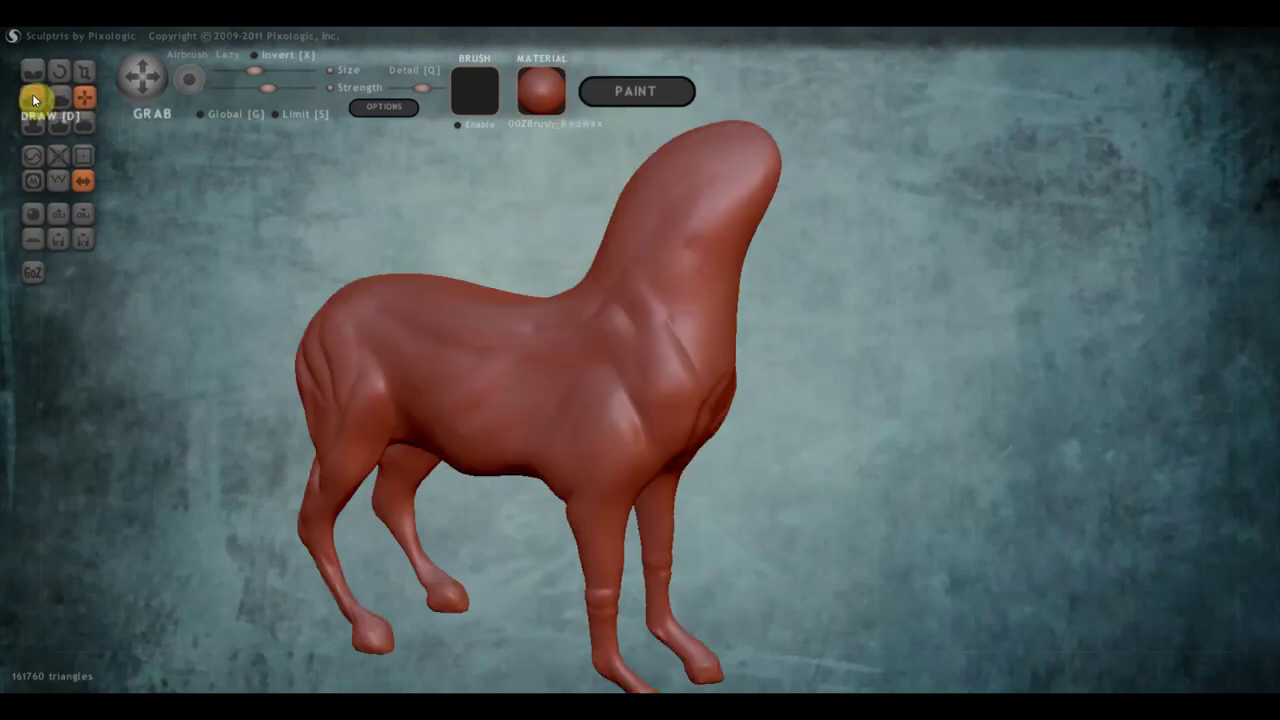
- Raise muscle strokes along the neck and down into the chest with the Draw brush
left_click(33, 97)
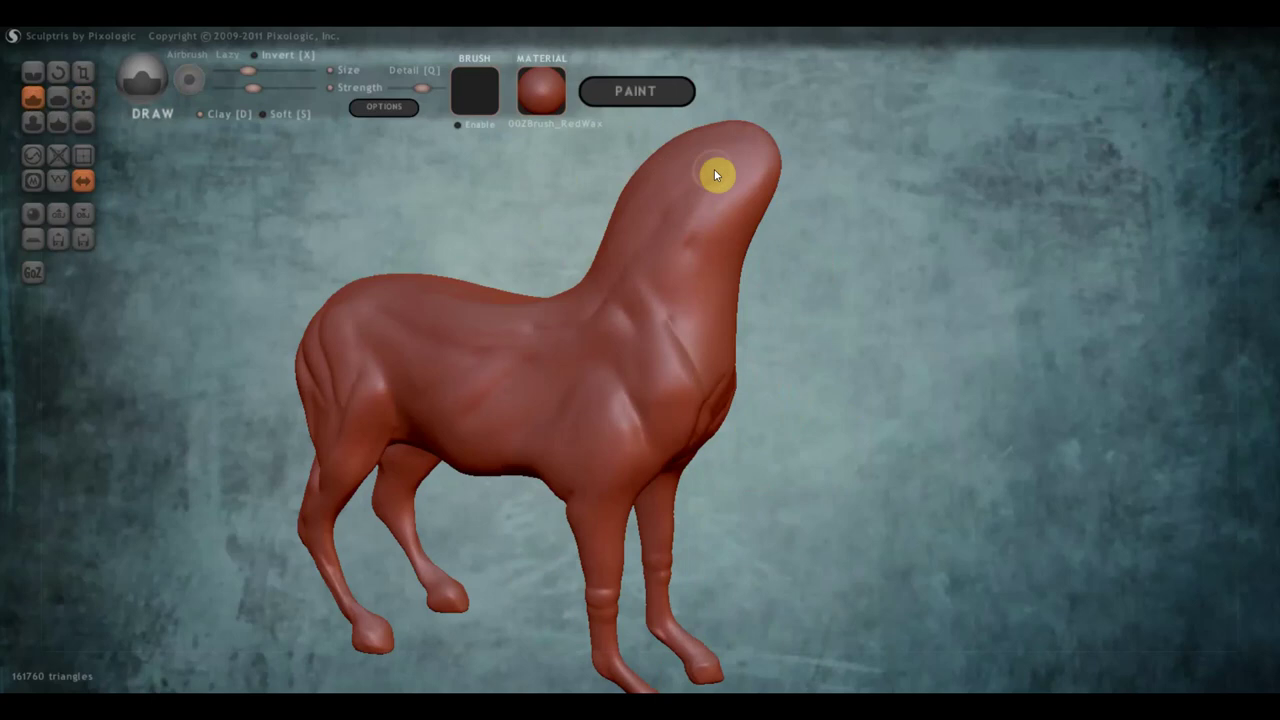
mouse_move(732, 195)
left_mouse_down()
mouse_move(674, 366)
mouse_move(726, 246)
mouse_move(667, 333)
mouse_move(729, 217)
left_mouse_up()
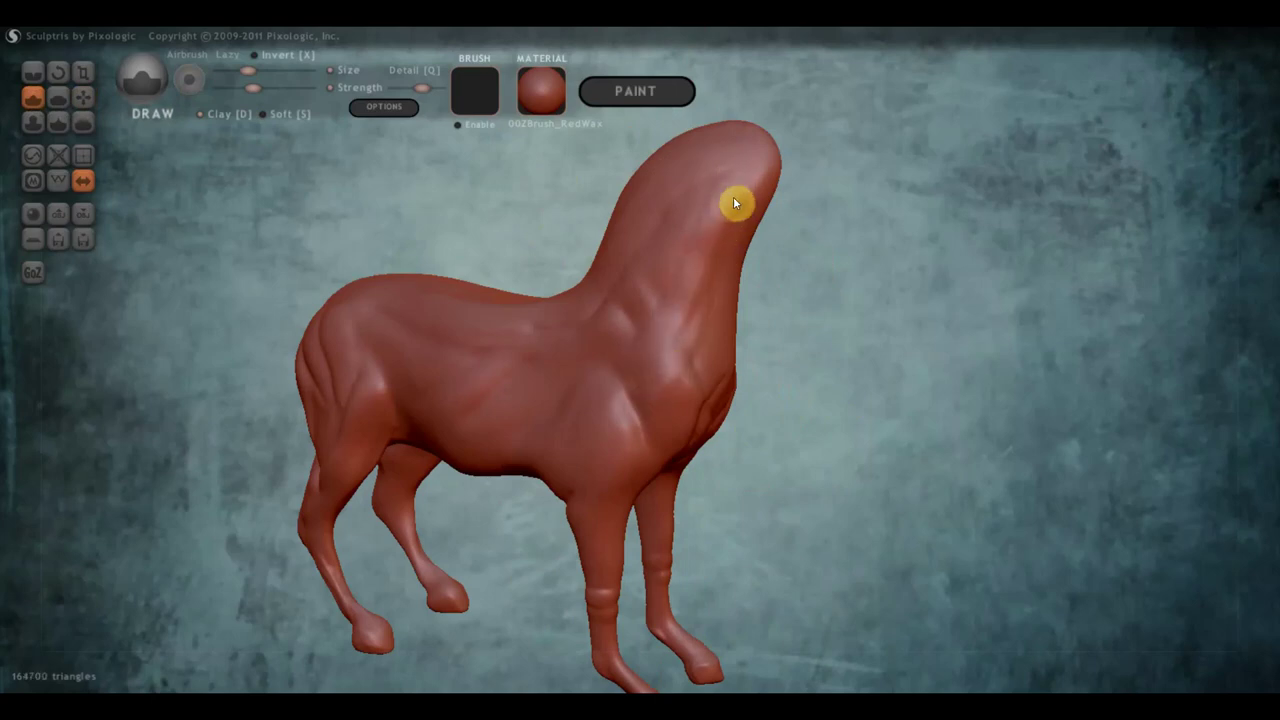
mouse_move(711, 289)
left_mouse_down()
mouse_move(726, 243)
mouse_move(669, 354)
mouse_move(700, 243)
mouse_move(685, 283)
mouse_move(740, 203)
mouse_move(637, 323)
mouse_move(726, 194)
mouse_move(607, 350)
left_mouse_up()
mouse_move(677, 314)
left_mouse_down()
mouse_move(706, 334)
mouse_move(688, 408)
left_mouse_up()
mouse_move(672, 408)
right_mouse_down()
mouse_move(637, 374)
mouse_move(580, 360)
mouse_move(603, 340)
right_mouse_up()
left_click(84, 95)
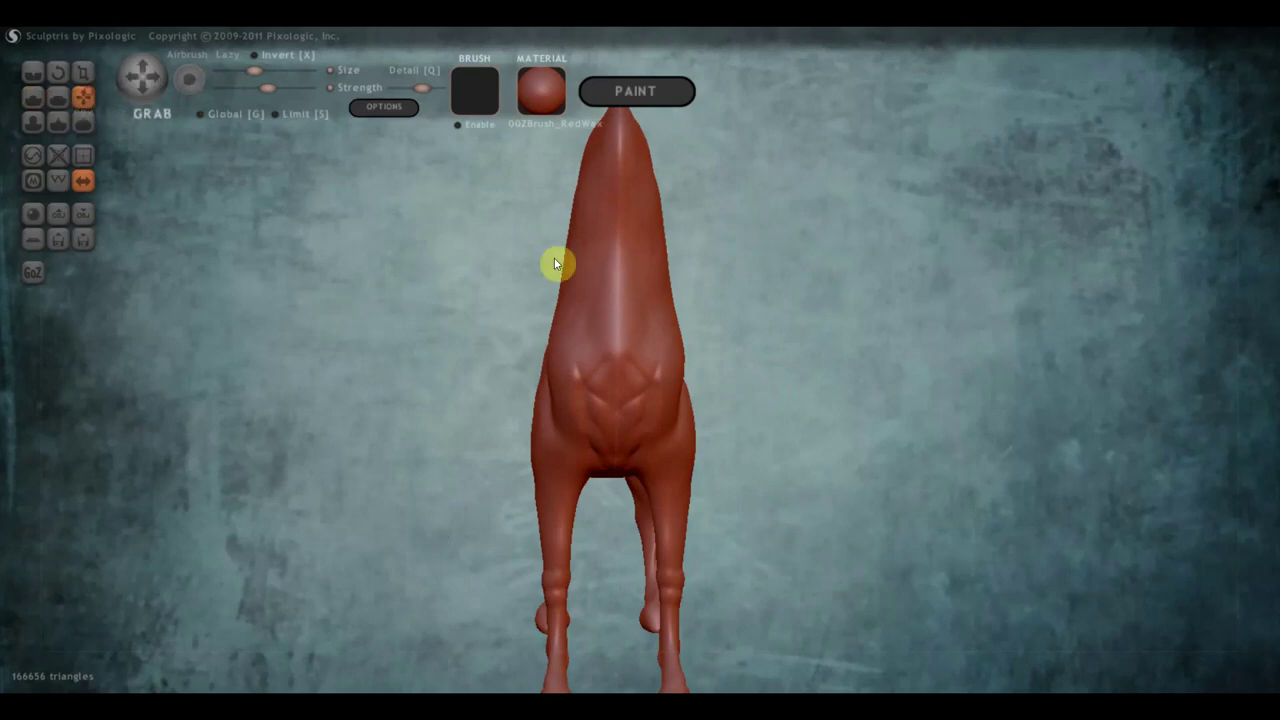
scroll(571, 271, "down", 5)
scroll(618, 301, "down", 1)
scroll(614, 310, "down", 1)
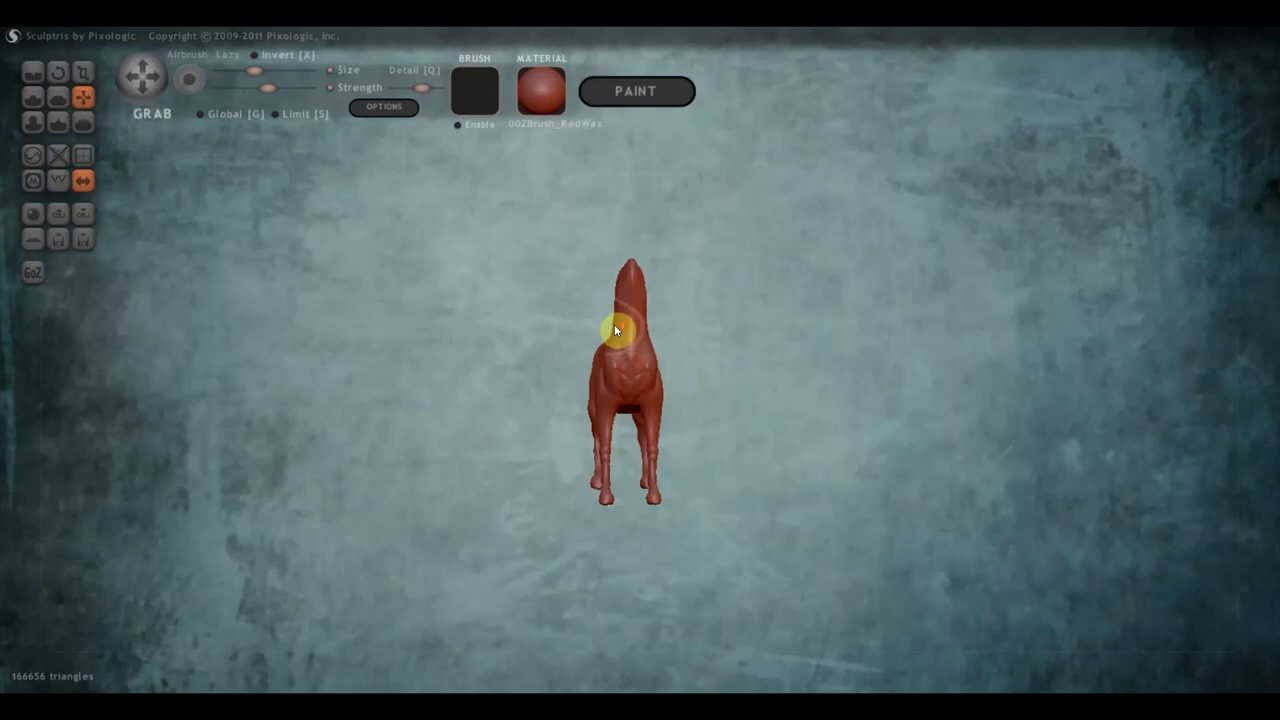
scroll(612, 325, "up", 4)
scroll(594, 202, "down", 2)
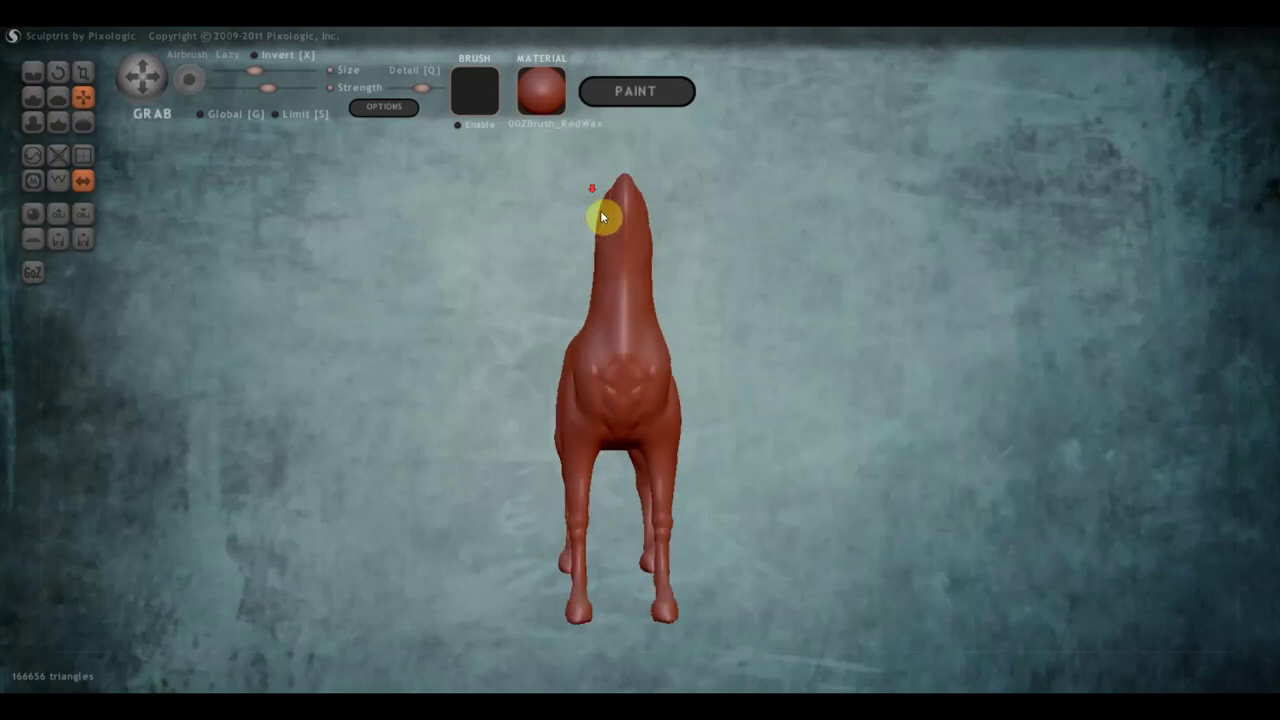
right_click_drag(603, 233, 783, 258)
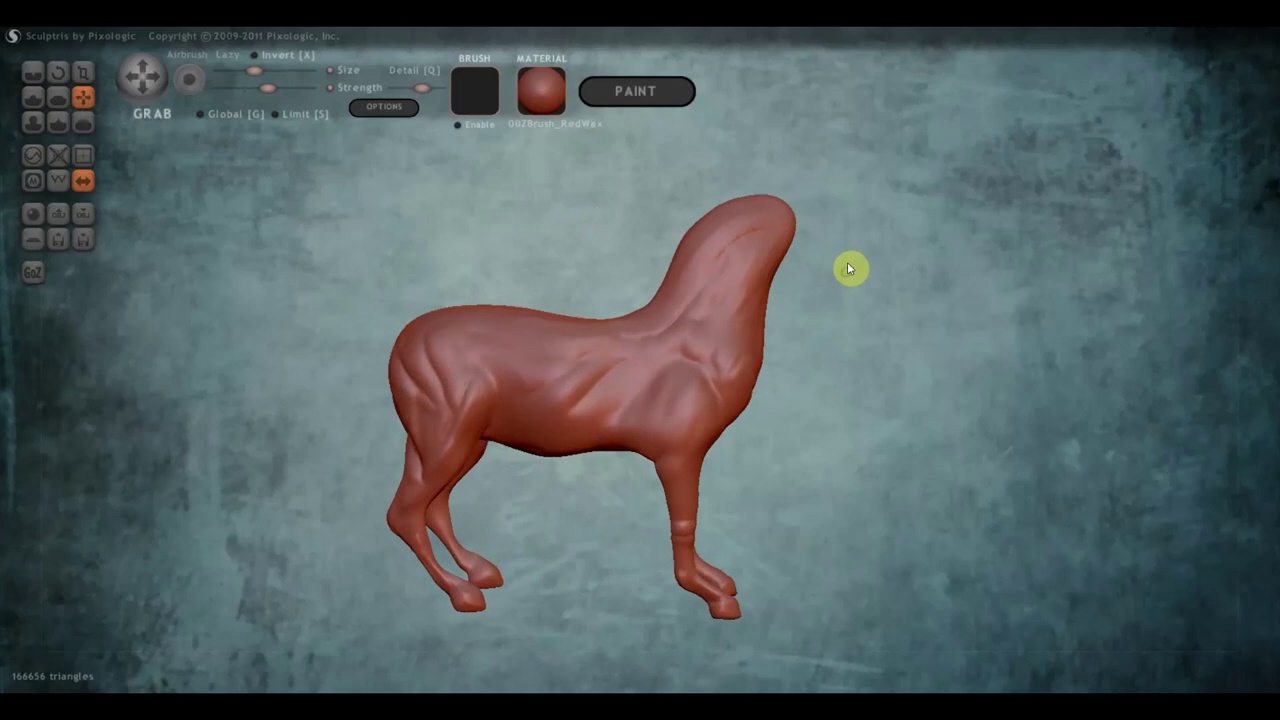
middle_click_drag(899, 291, 737, 263)
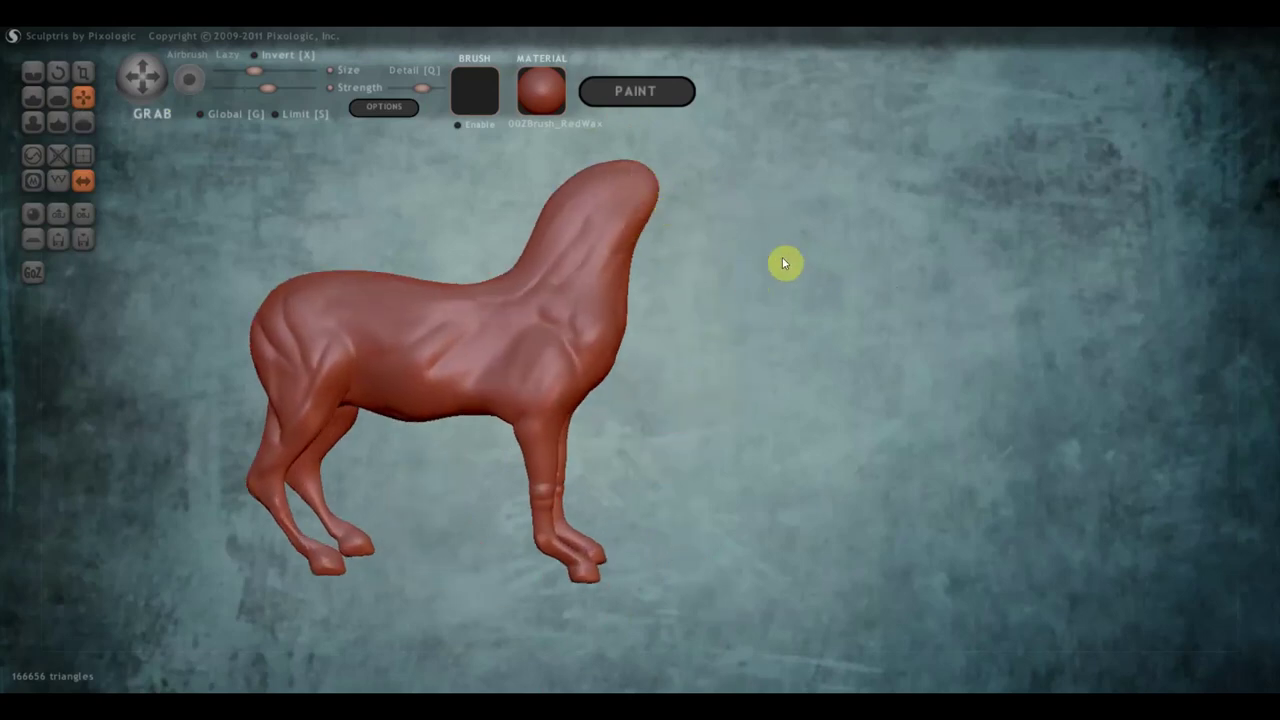
mouse_move(743, 246)
right_mouse_down()
mouse_move(818, 267)
mouse_move(817, 310)
right_mouse_up()
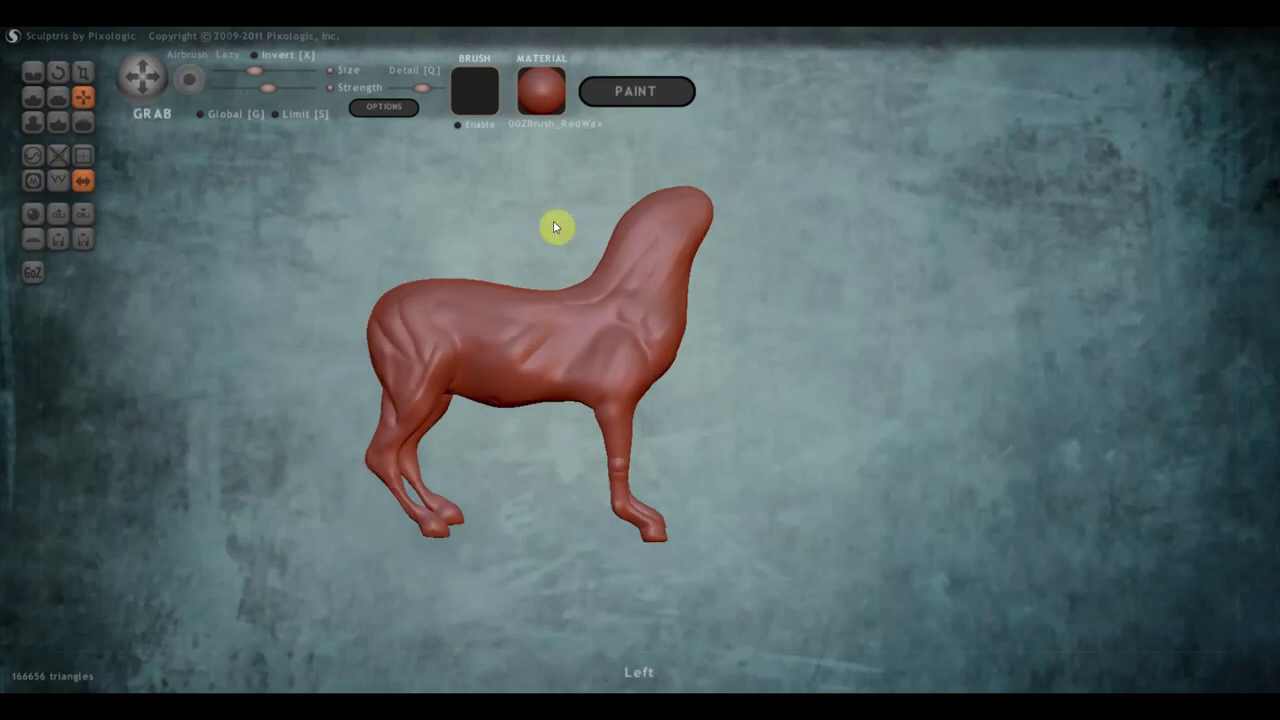
left_click(54, 214)
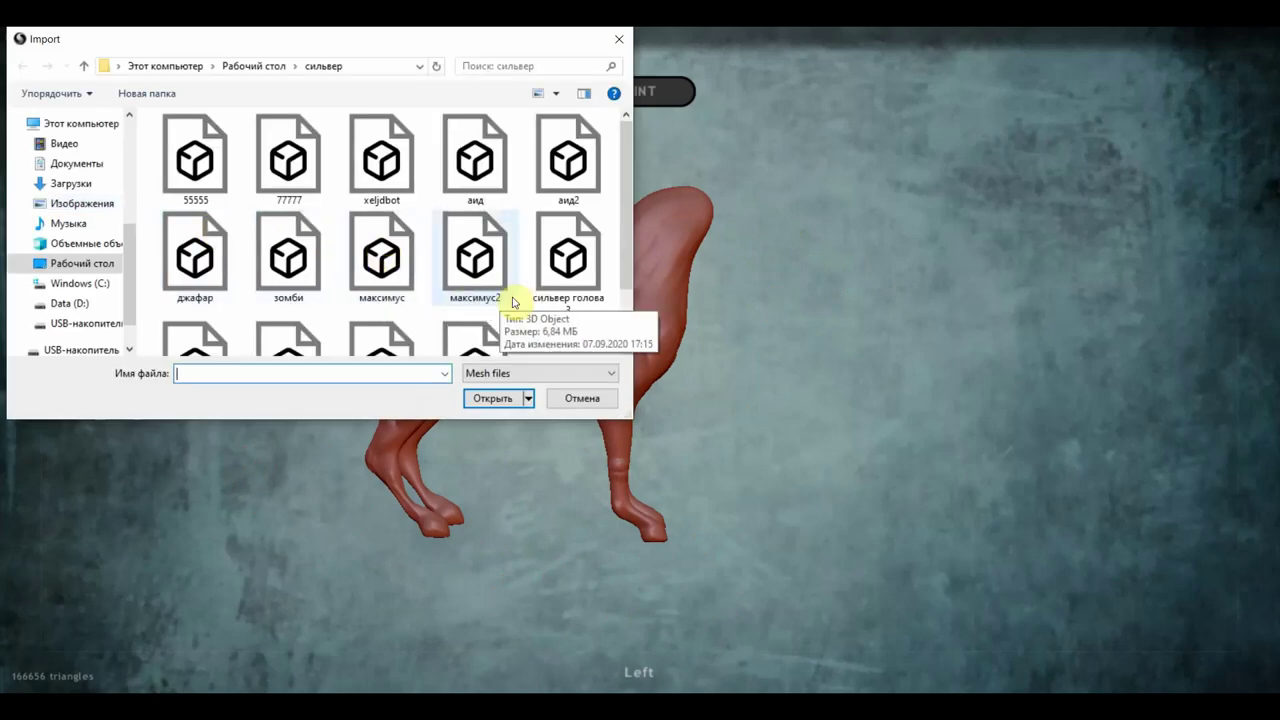
- Import the максимус2 mesh file and confirm adding it to the scene
left_click(487, 273)
left_click(494, 401)
left_click(642, 389)
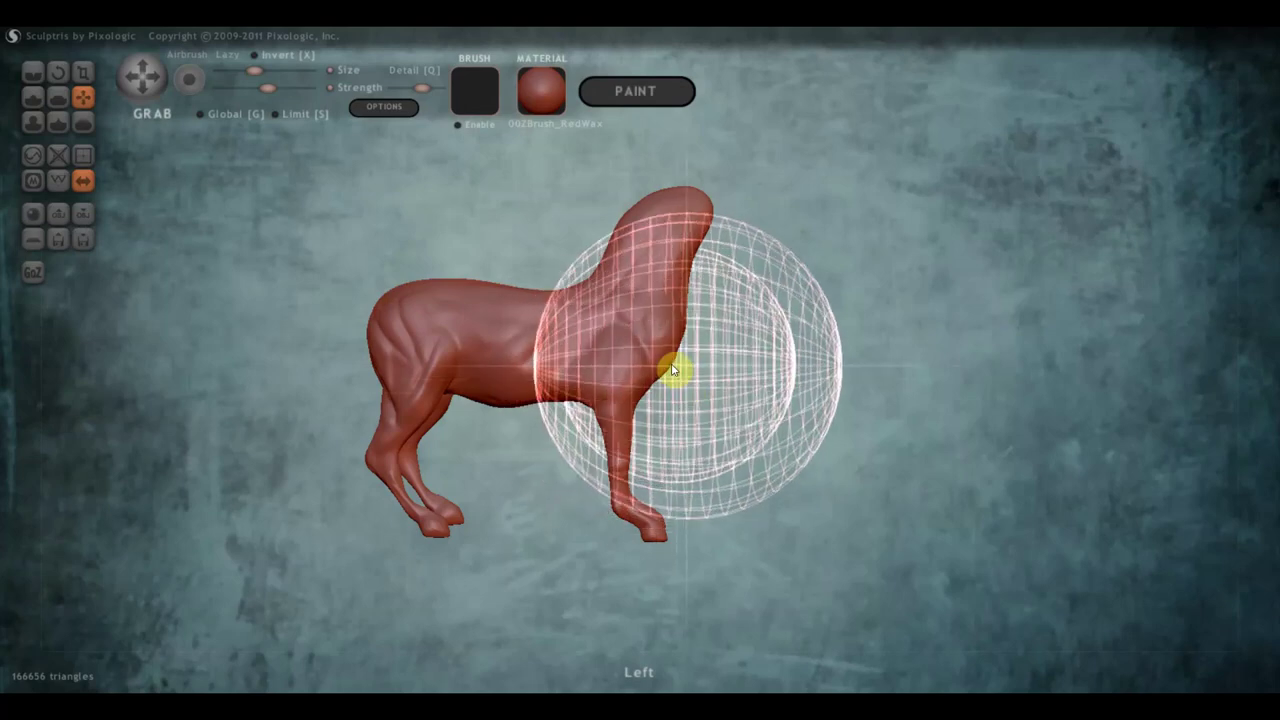
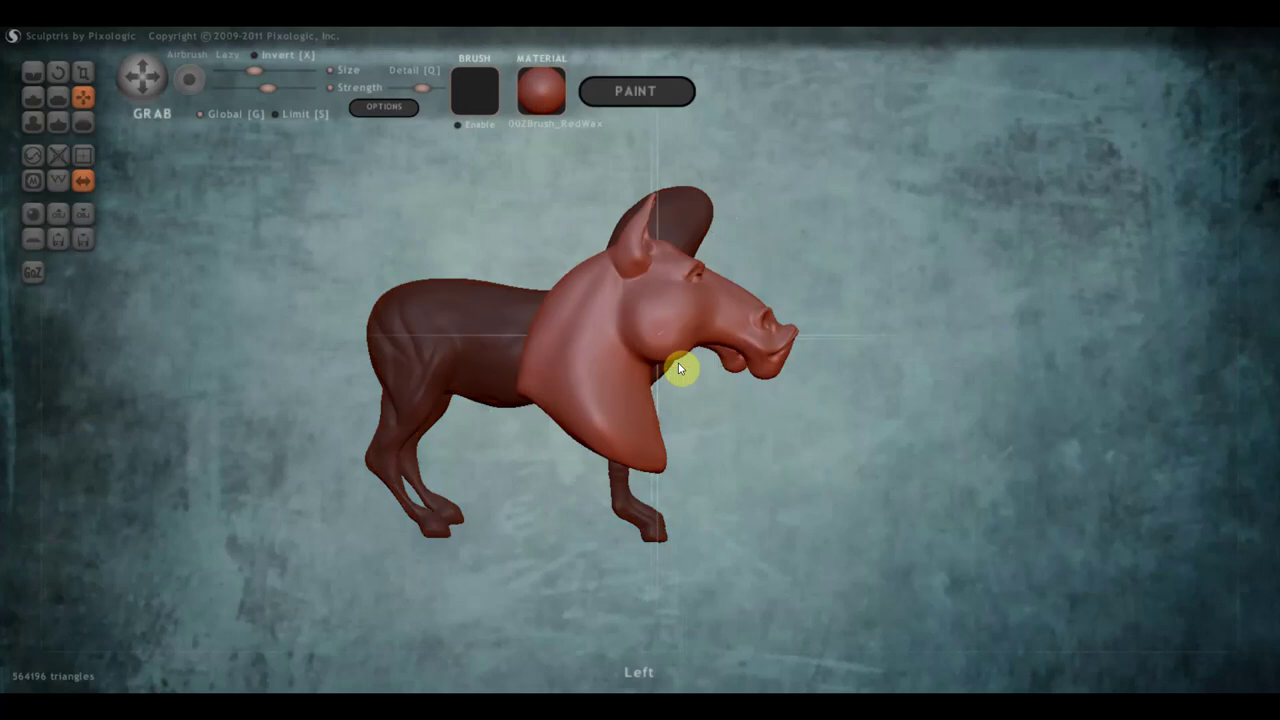
- Undo the previously placed head and turn symmetry off
key("ctrl+z")
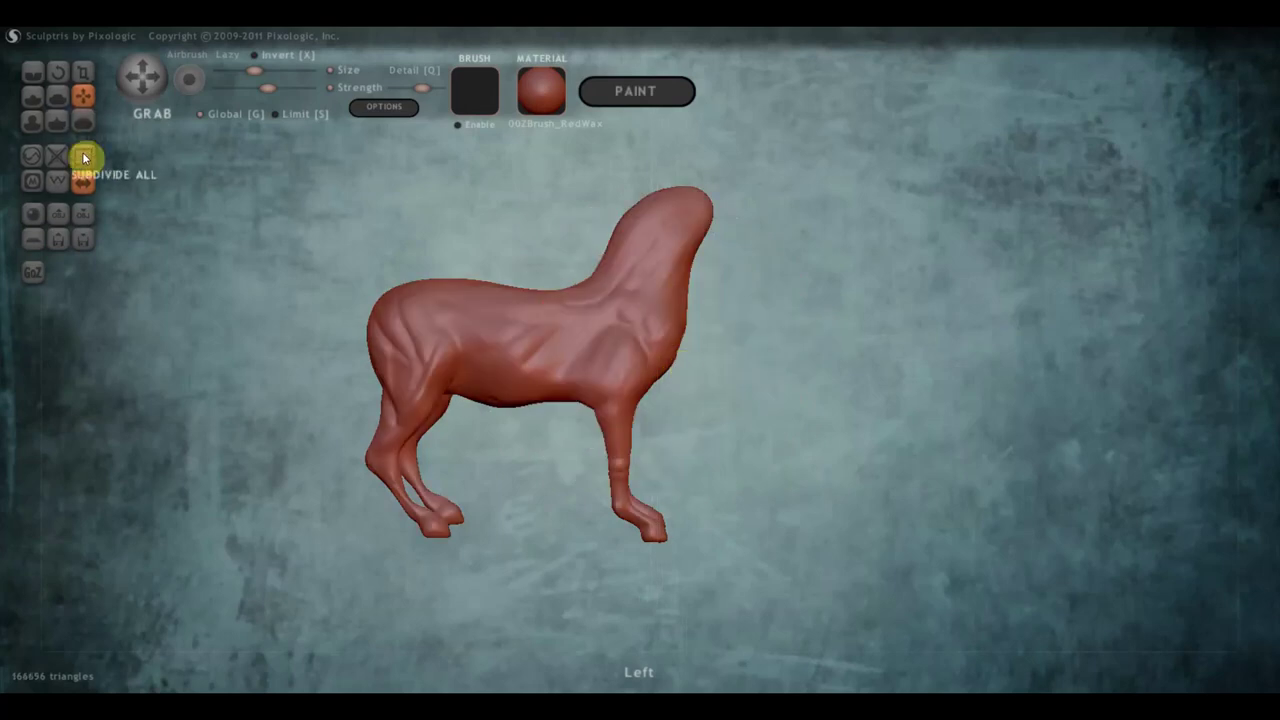
left_click(83, 180)
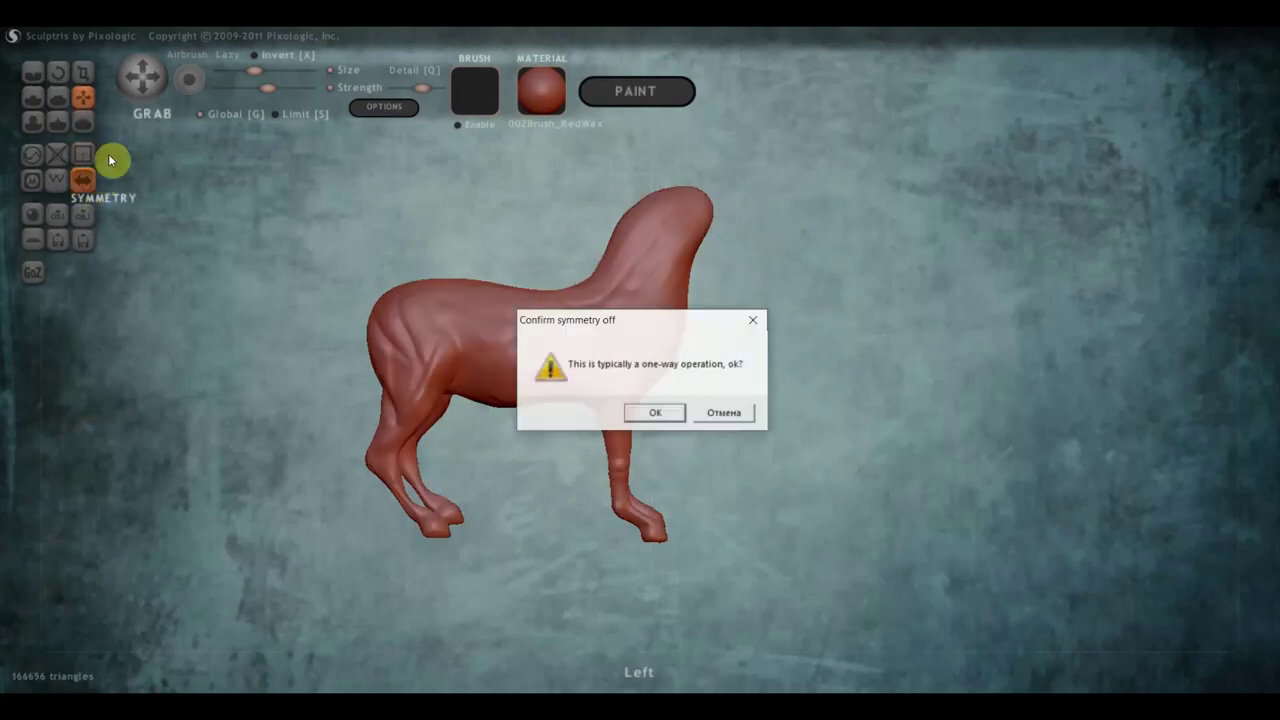
left_click(658, 412)
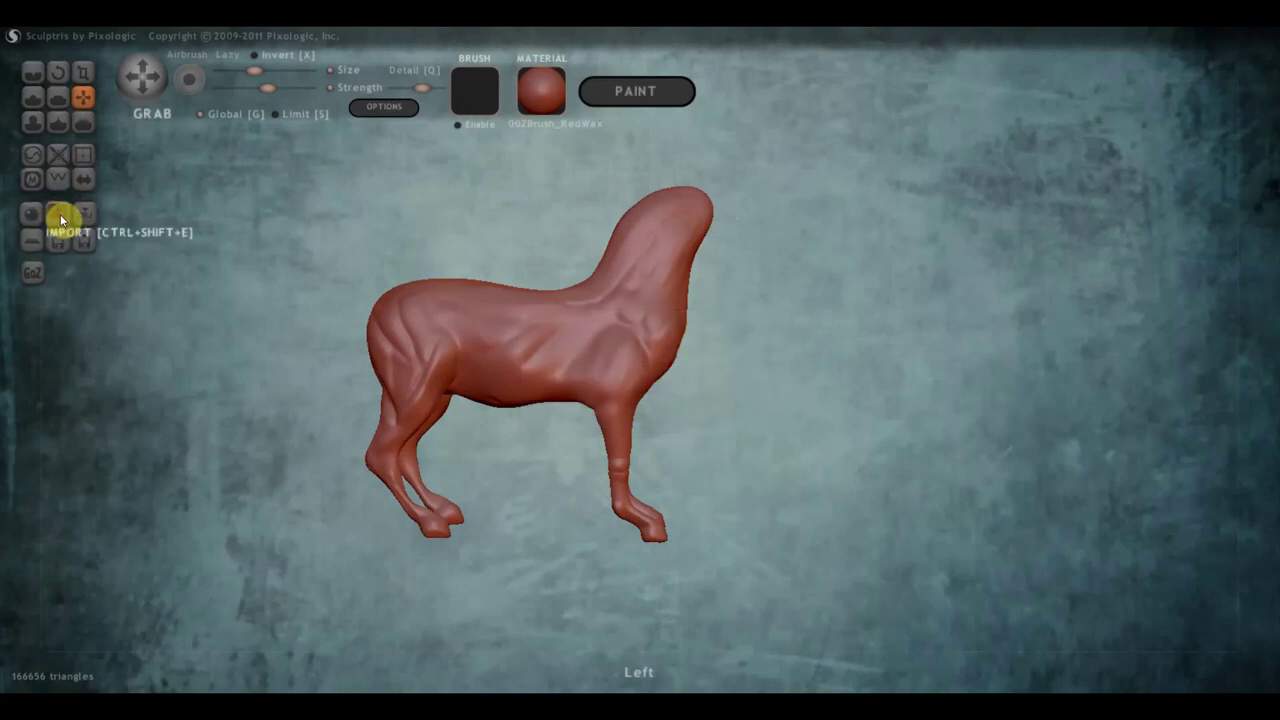
- Import the максимус2 head mesh and add it as a new object
left_click(60, 214)
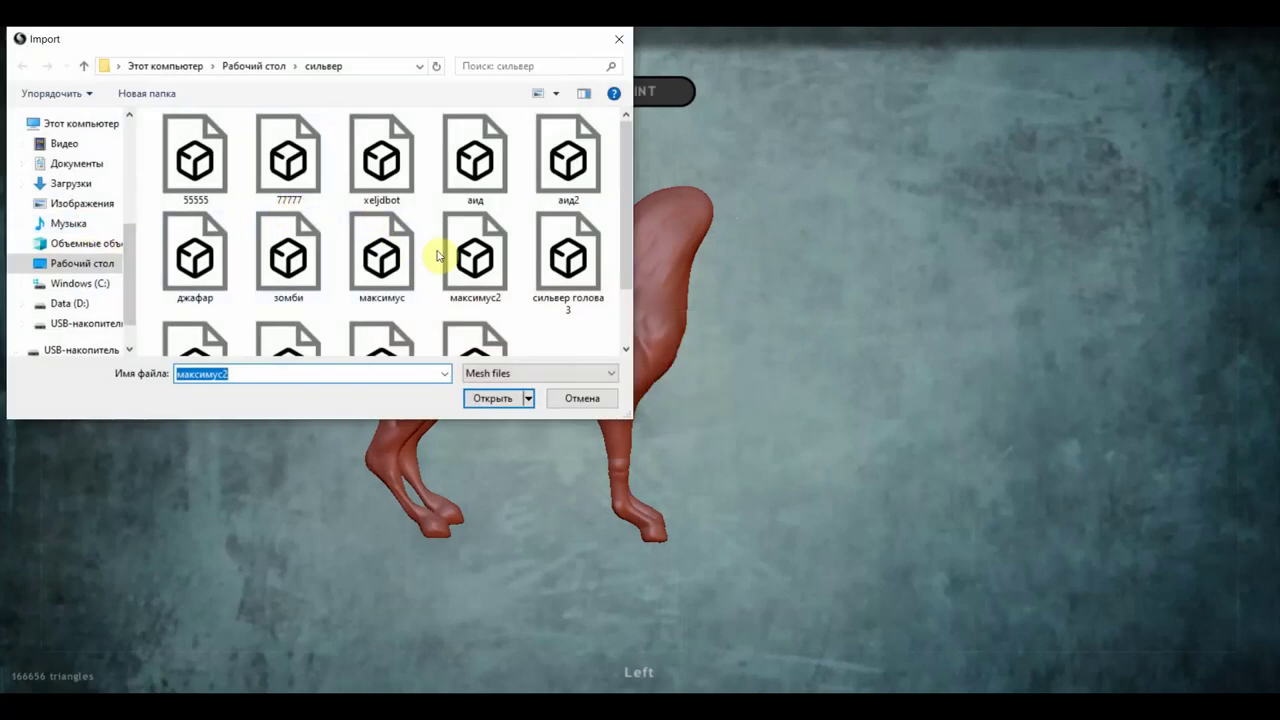
left_click(474, 258)
left_click(492, 398)
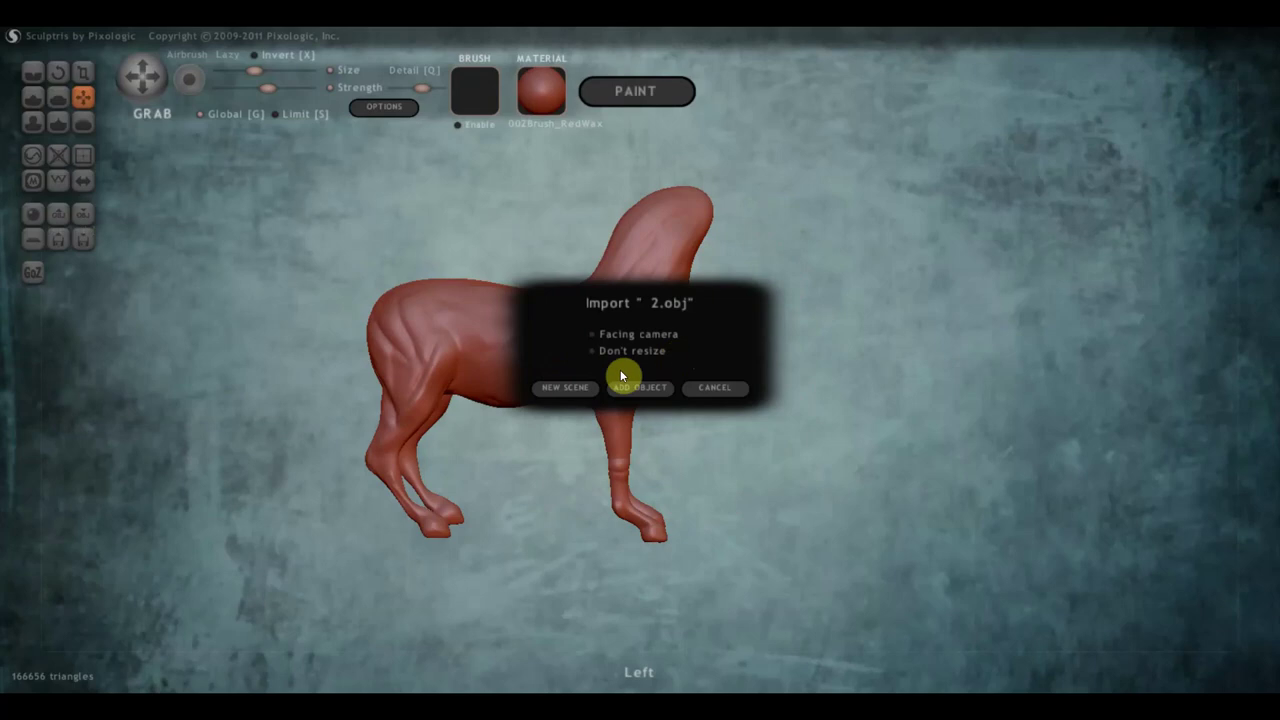
left_click(645, 387)
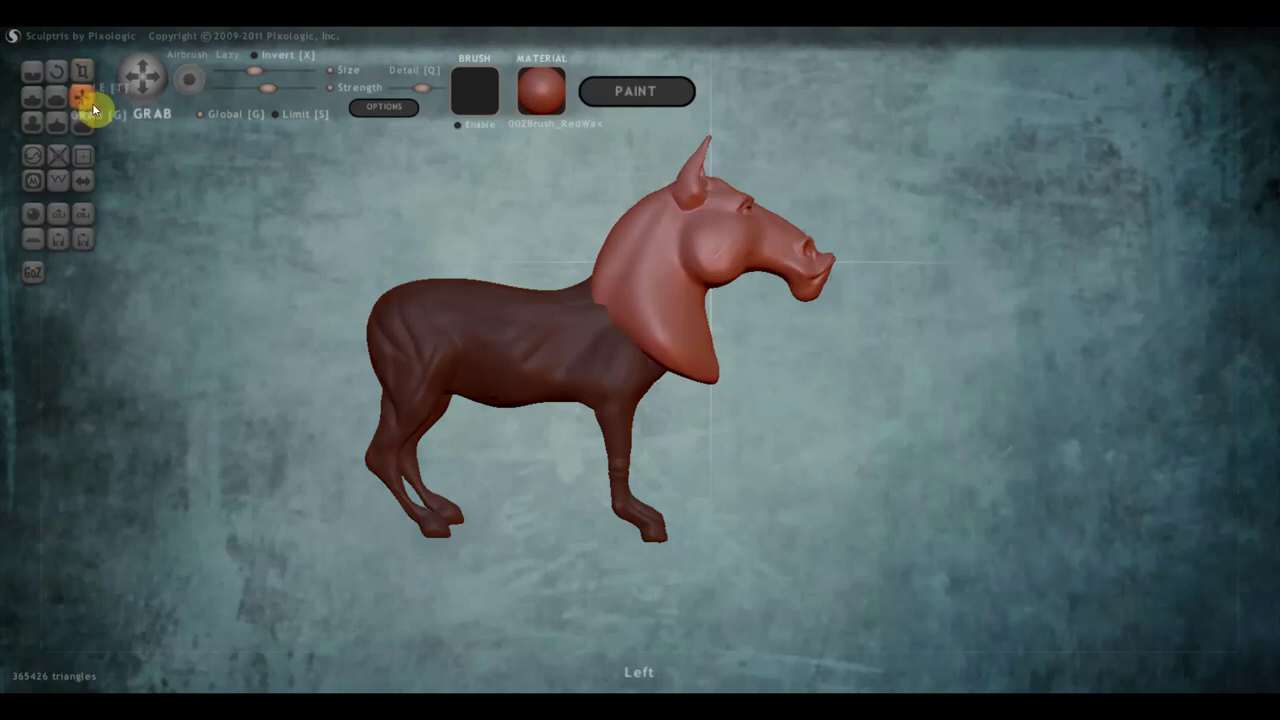
left_click(82, 72)
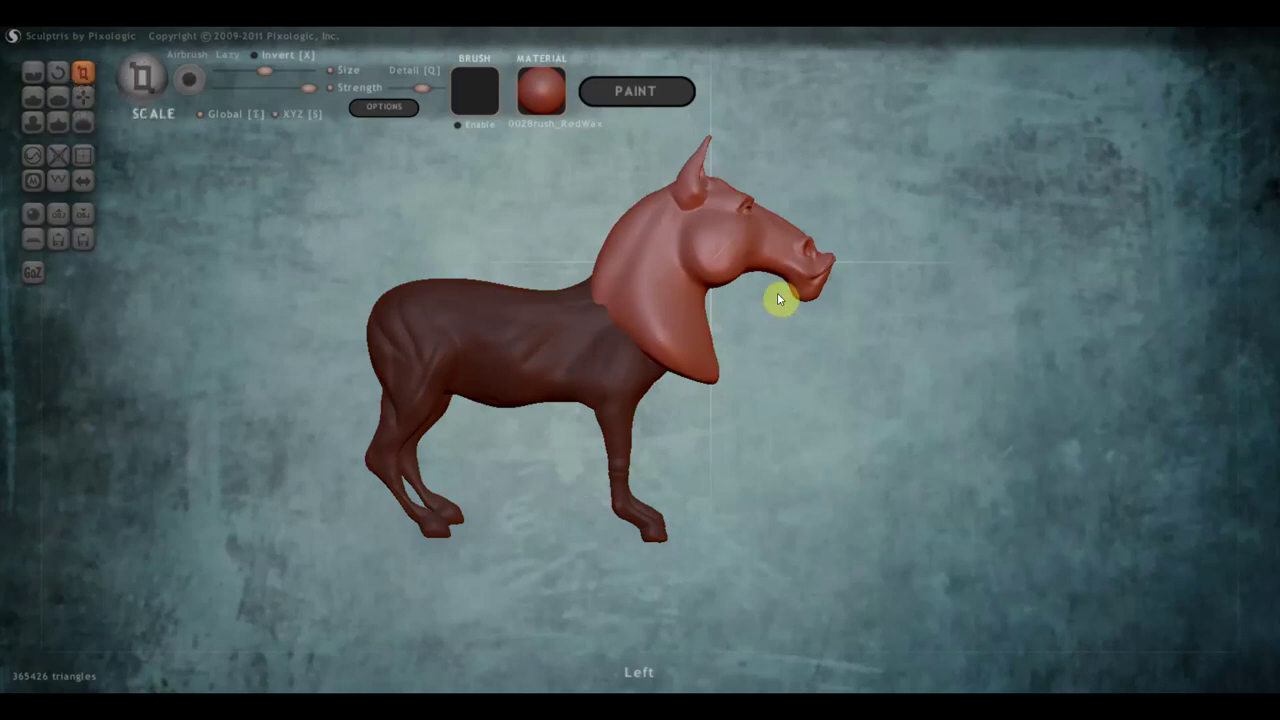
- Scale the oversized head down, then grab it upright onto the front of the neck
mouse_move(716, 248)
left_mouse_down()
mouse_move(630, 418)
mouse_move(649, 394)
left_mouse_up()
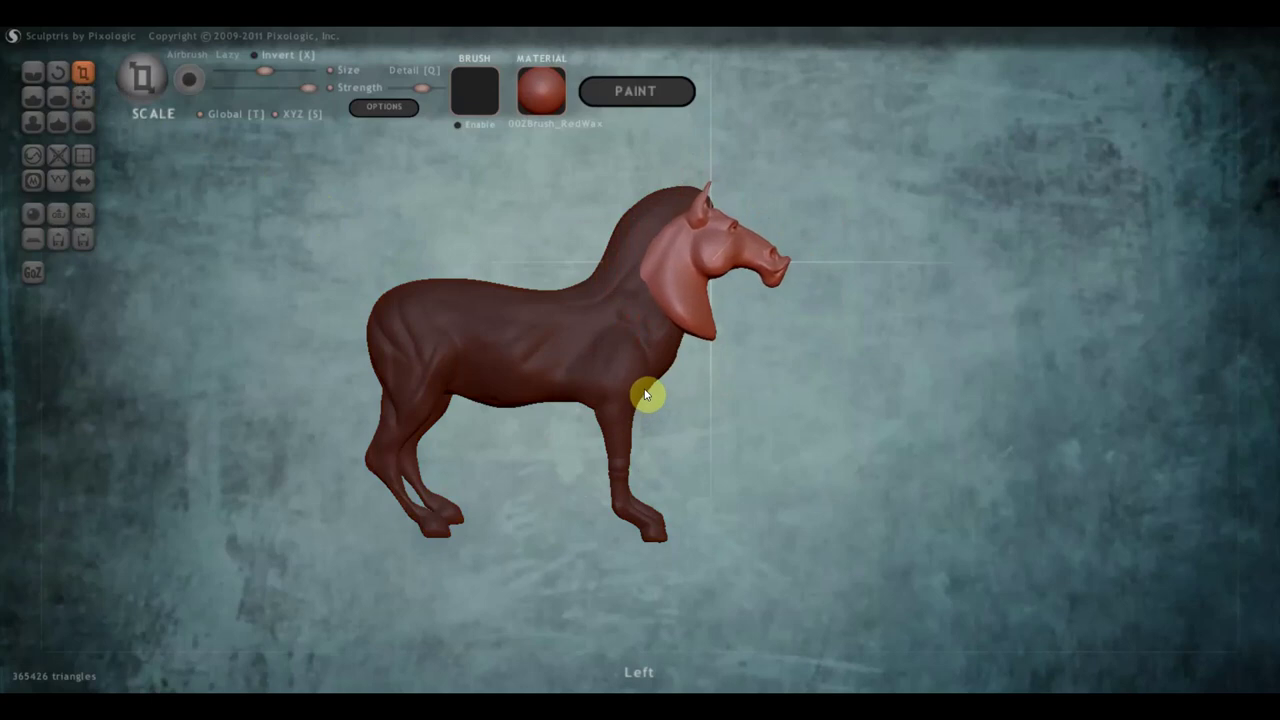
left_click(83, 97)
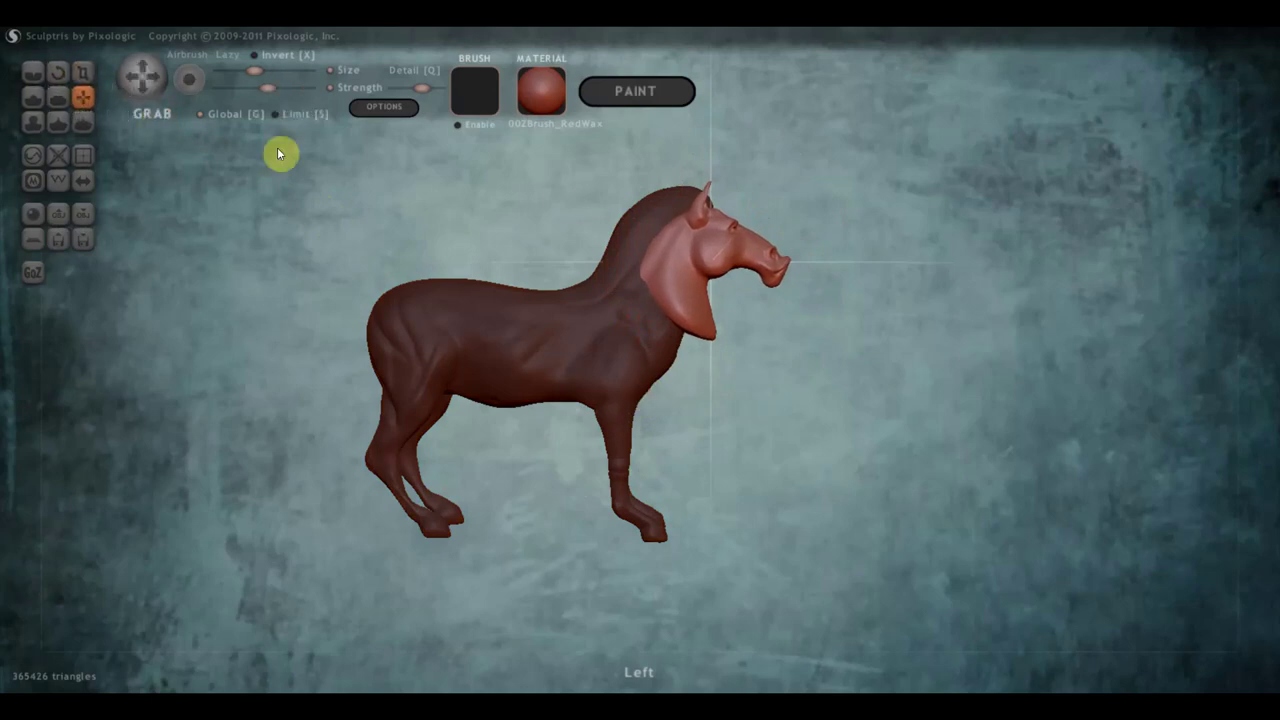
mouse_move(684, 251)
left_mouse_down()
mouse_move(679, 210)
mouse_move(658, 230)
left_mouse_up()
left_click_drag(857, 321, 685, 333)
mouse_move(626, 294)
left_mouse_down()
mouse_move(851, 294)
mouse_move(822, 326)
left_mouse_up()
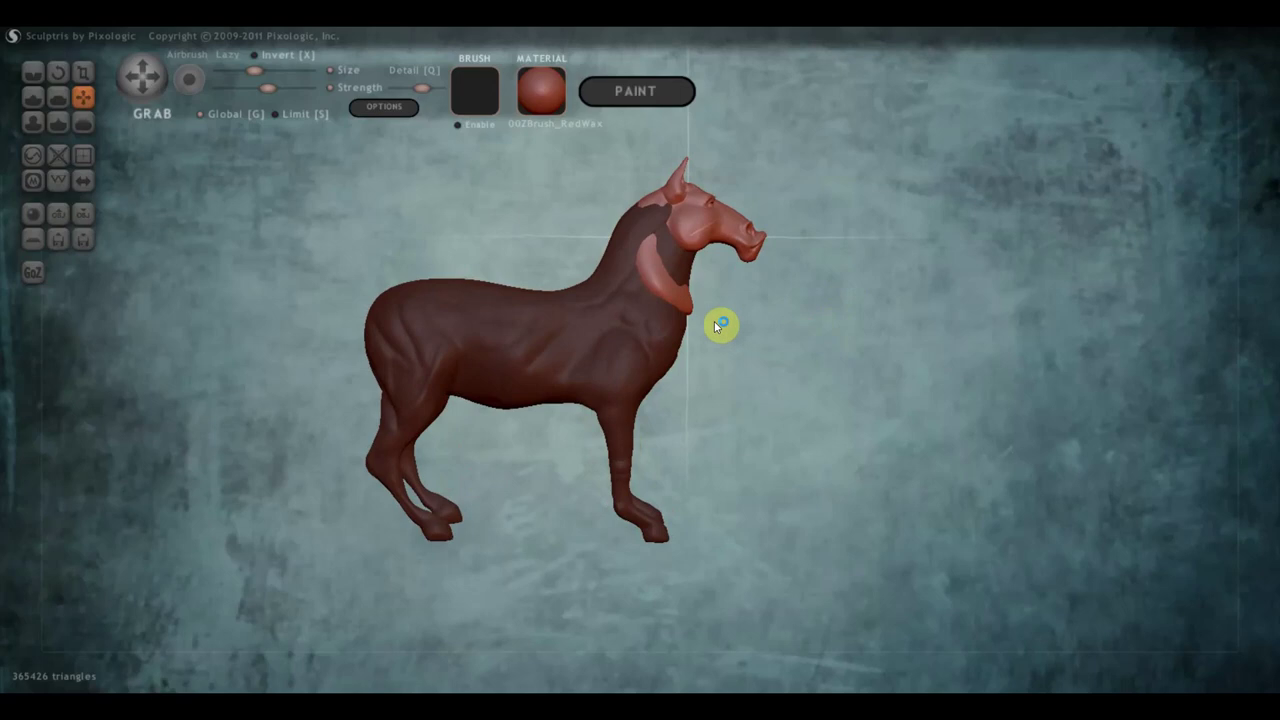
scroll(716, 326, "up", 3)
scroll(697, 262, "down", 2)
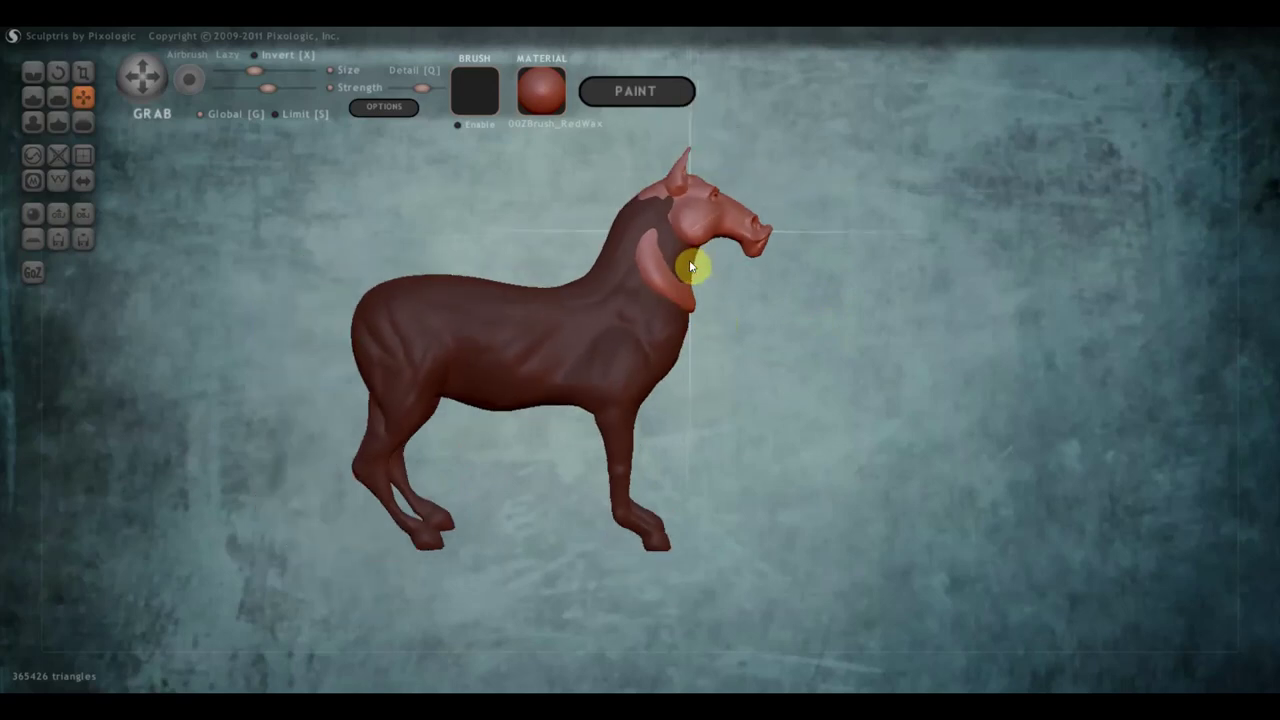
- Rotate the head to tilt it in line with the neck
left_click(57, 71)
scroll(700, 245, "down", 2)
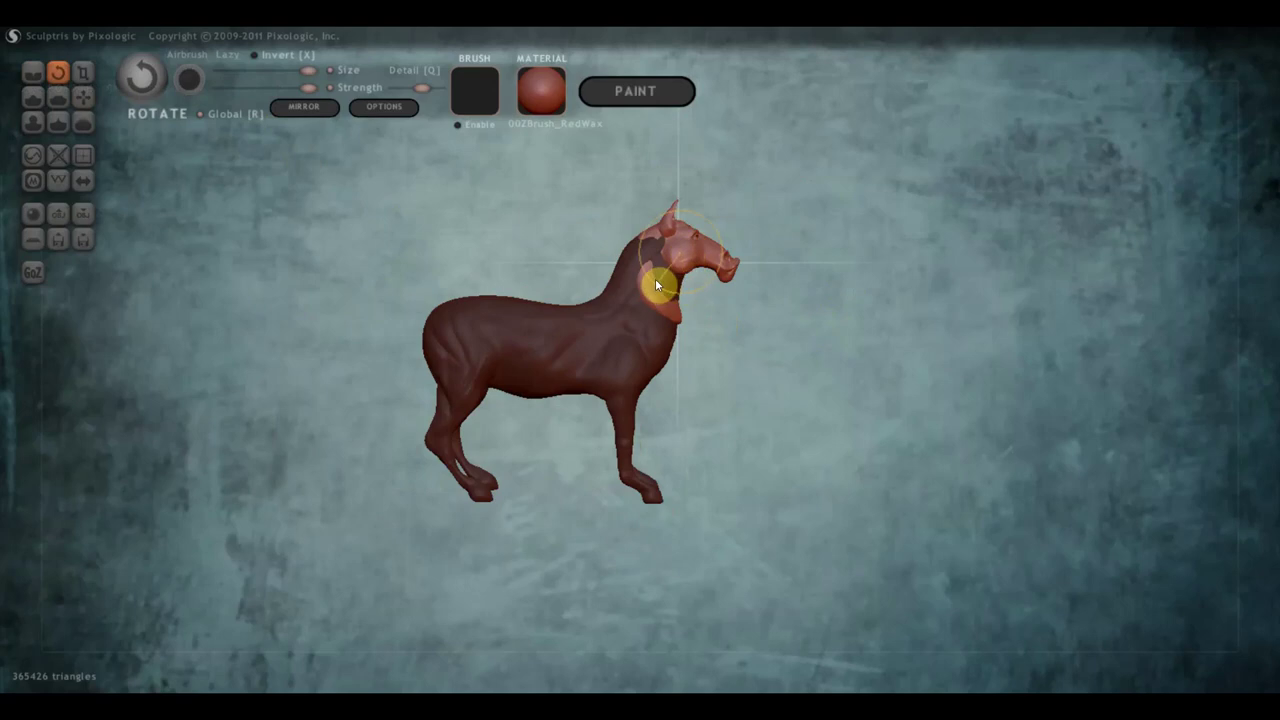
mouse_move(655, 280)
left_mouse_down()
mouse_move(637, 281)
mouse_move(630, 260)
mouse_move(651, 268)
left_mouse_up()
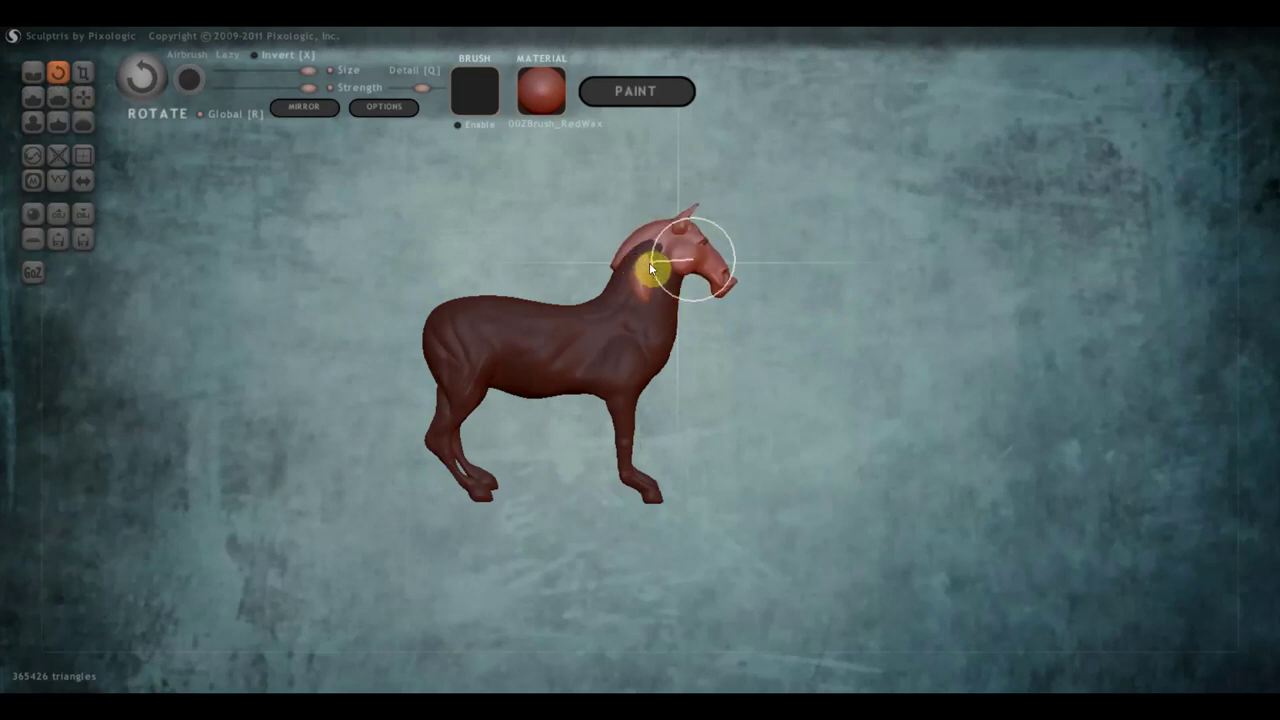
- Make the head editable and grab the head and ears down and forward
left_click(84, 96)
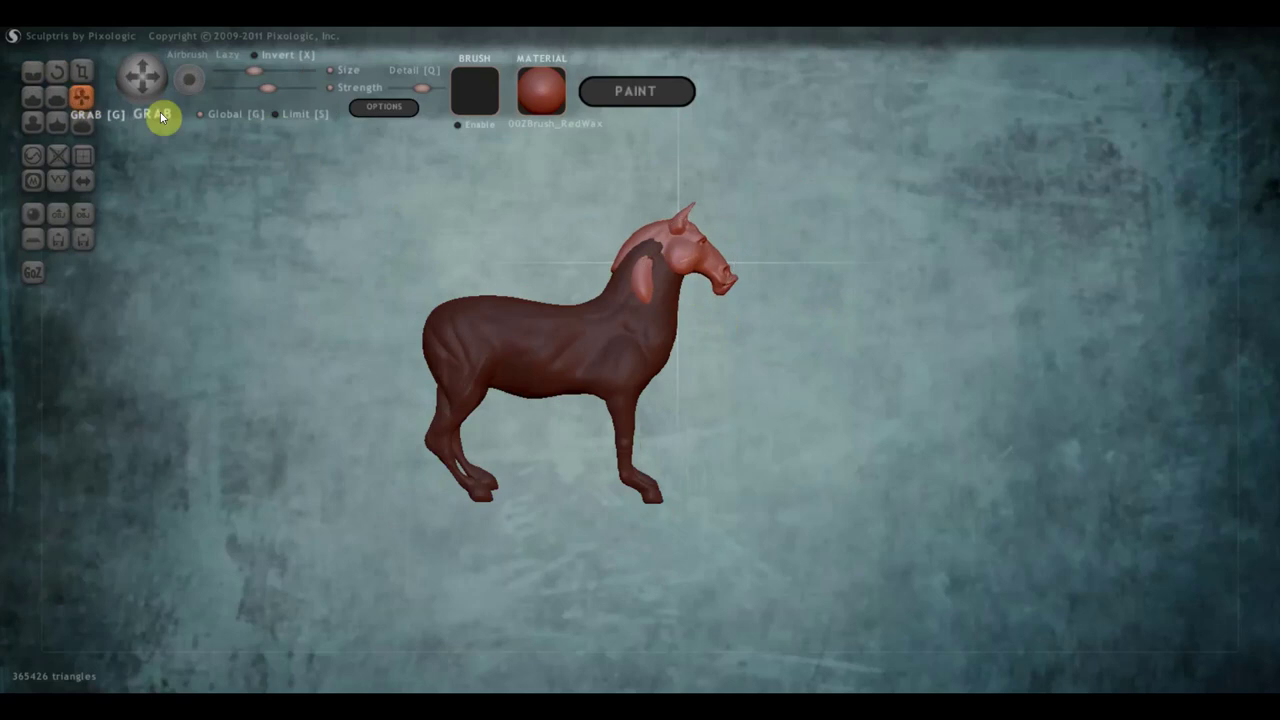
left_click(644, 261, "ctrl")
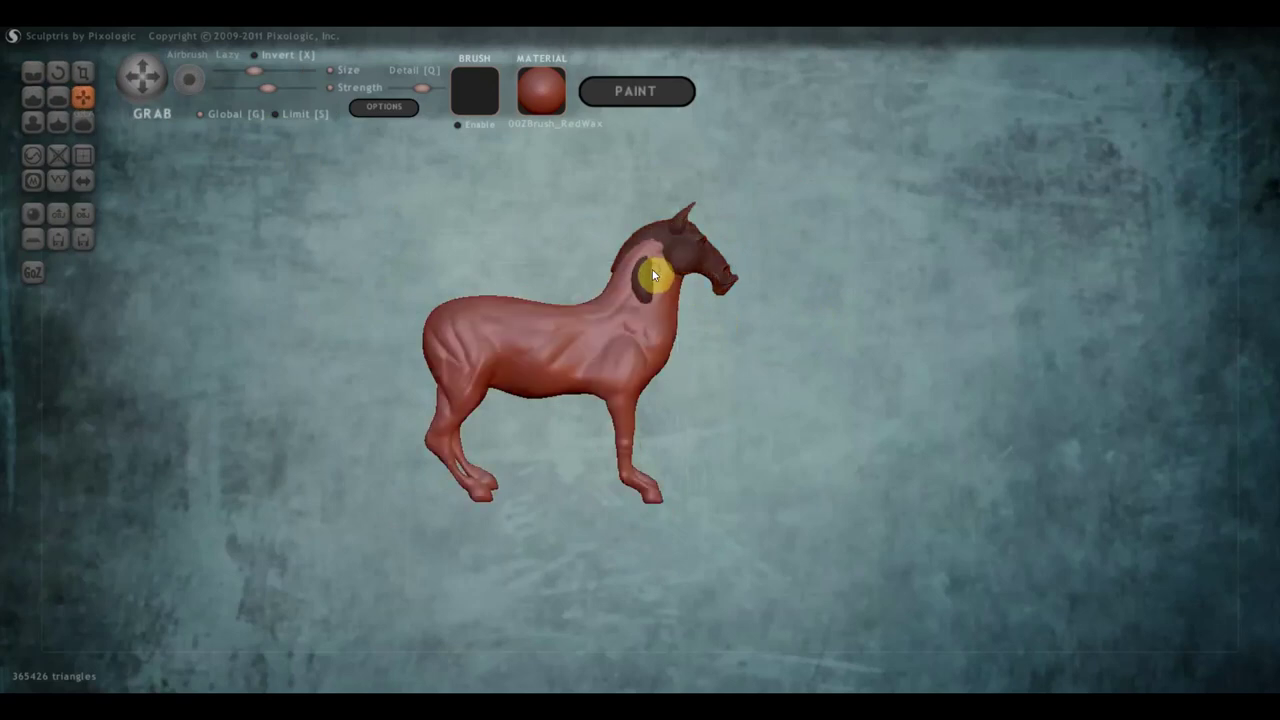
left_click(655, 270, "ctrl")
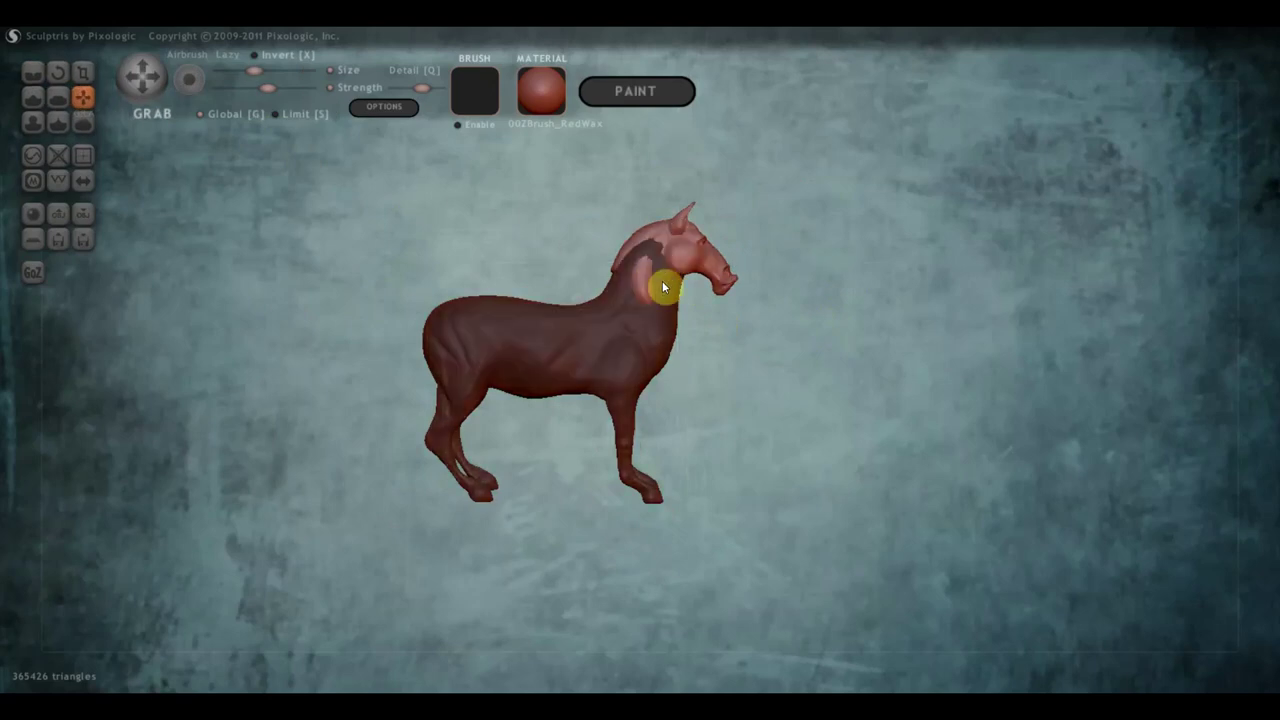
left_click_drag(692, 255, 702, 257)
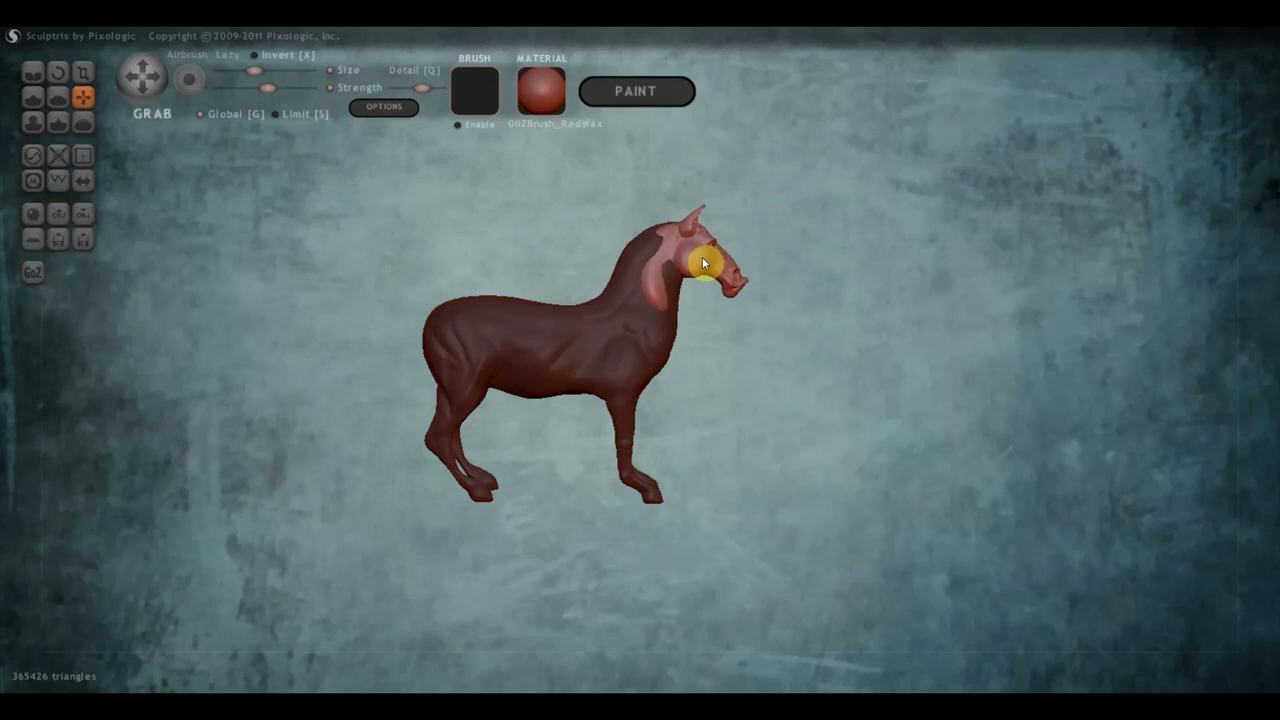
left_click_drag(702, 258, 701, 257)
mouse_move(736, 352)
left_mouse_down()
mouse_move(549, 366)
mouse_move(720, 366)
left_mouse_up()
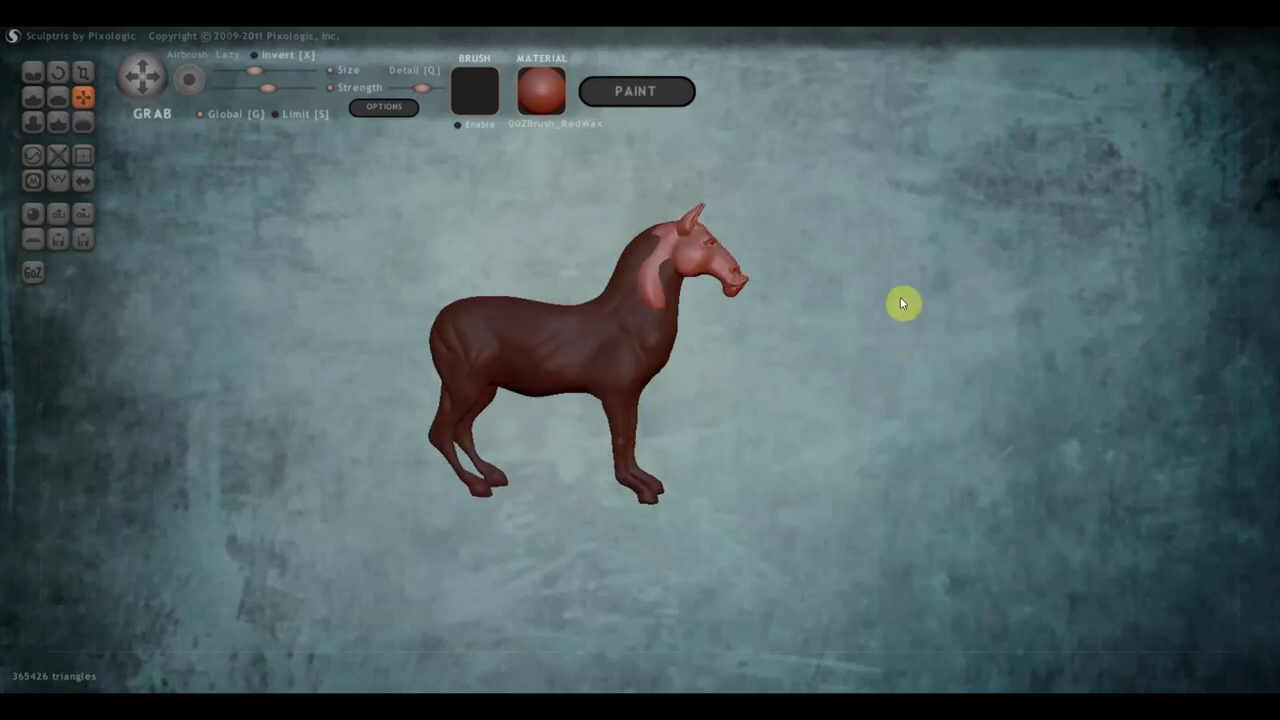
scroll(861, 394, "up", 5)
scroll(861, 394, "down", 2)
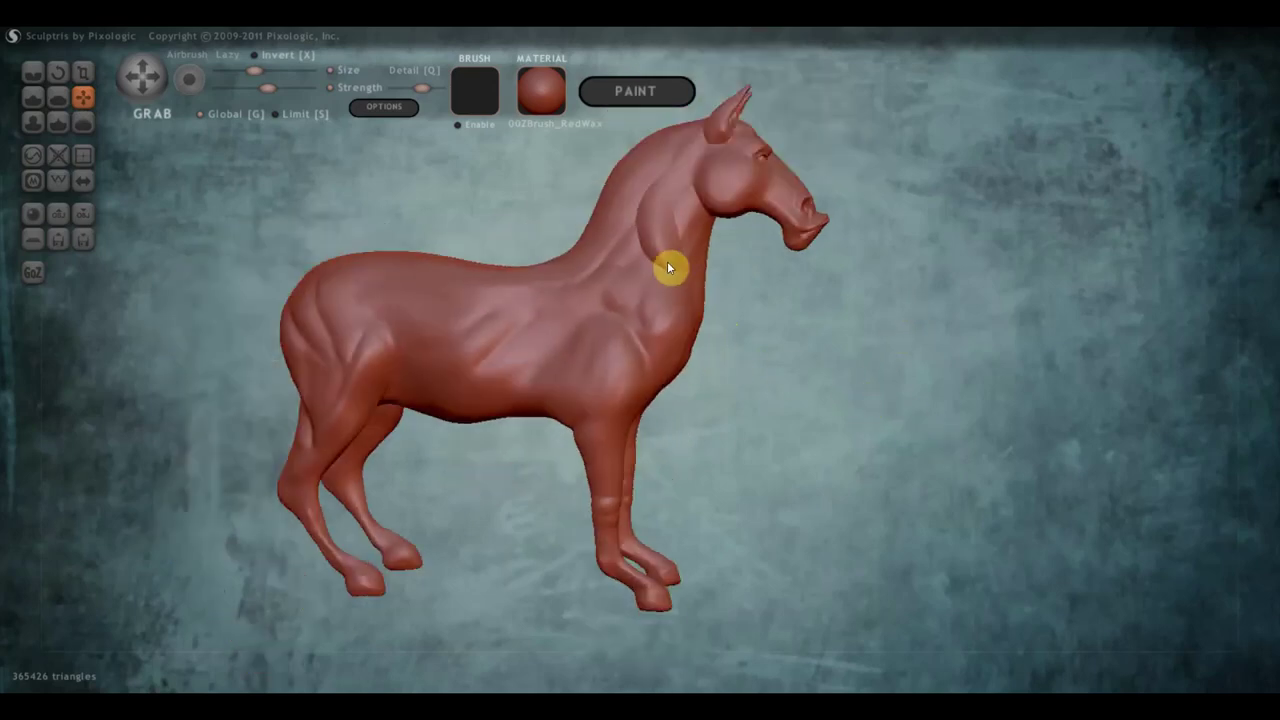
- Select the Flatten brush and orbit the horse between front and side views
scroll(659, 287, "down", 3)
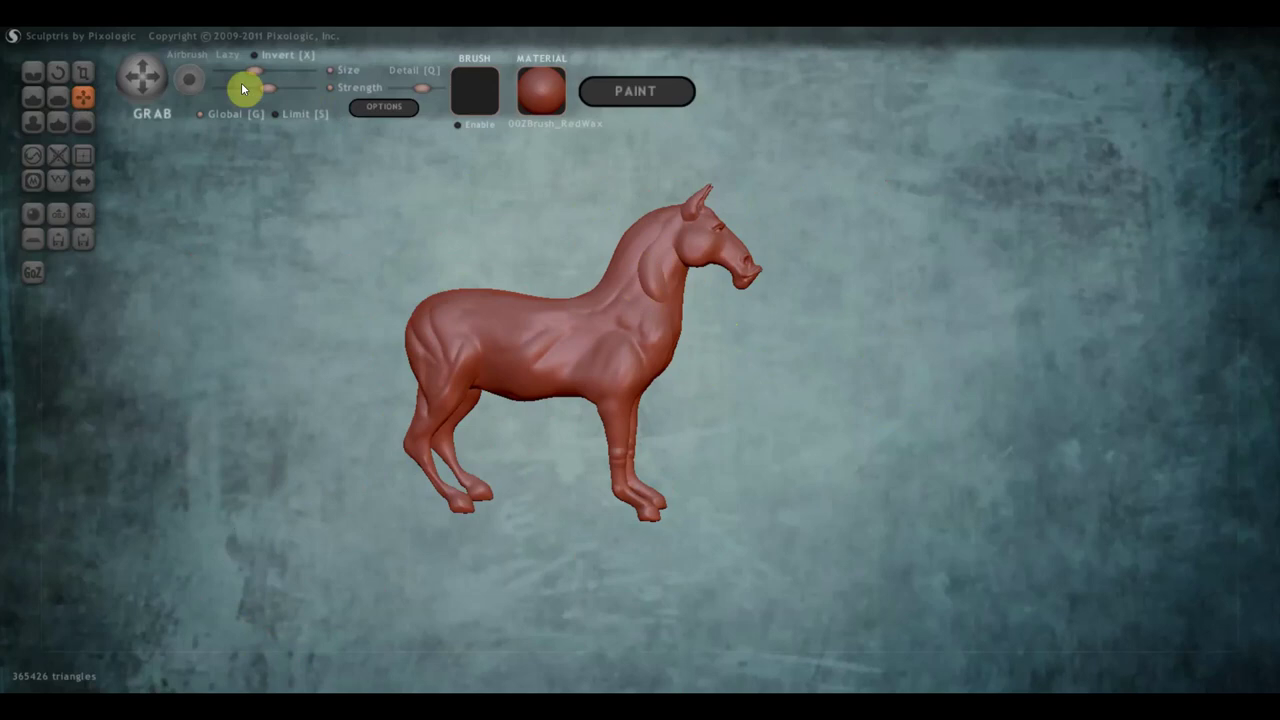
left_click(33, 97)
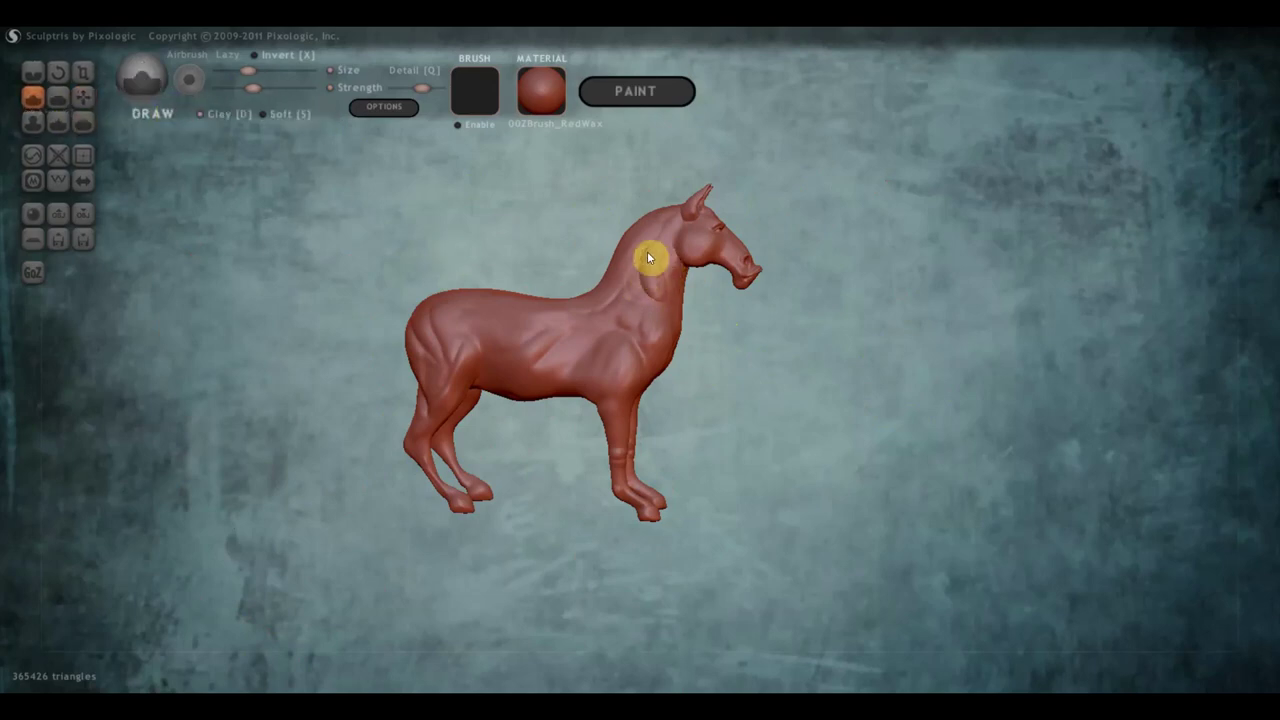
left_click(58, 97)
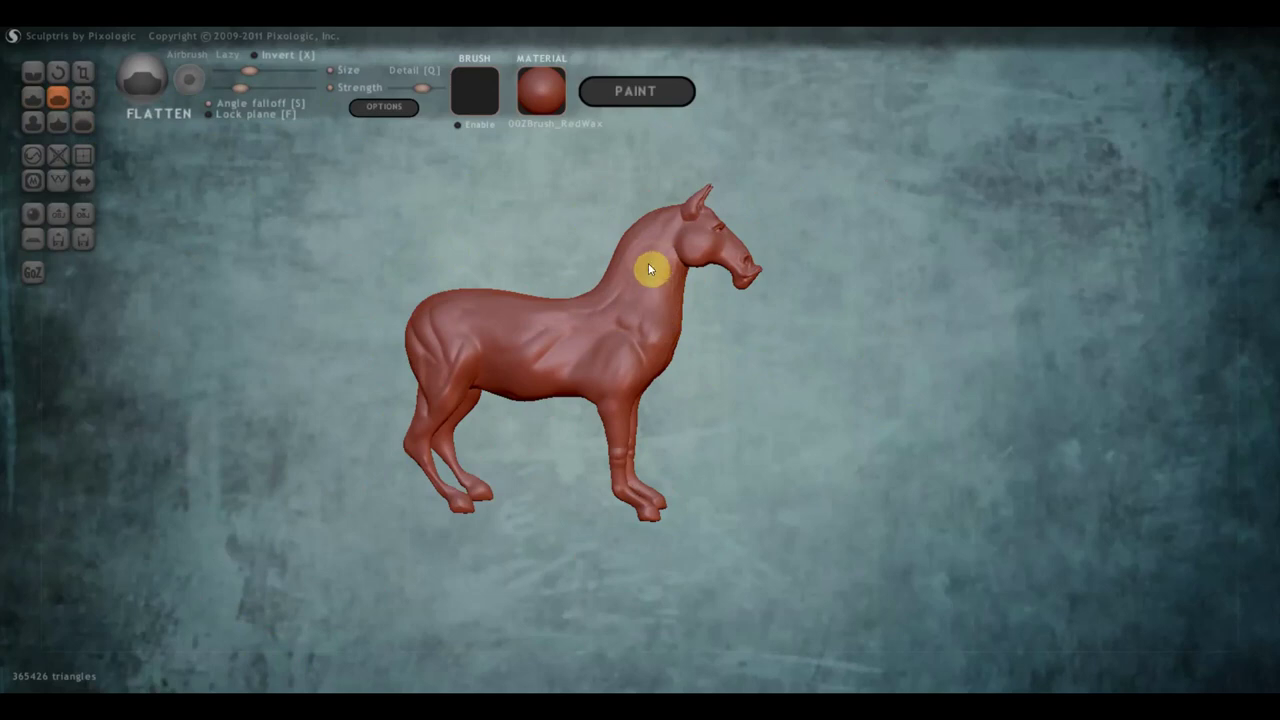
mouse_move(651, 288)
right_mouse_down()
mouse_move(497, 298)
mouse_move(586, 346)
right_mouse_up()
right_click_drag(492, 344, 550, 334)
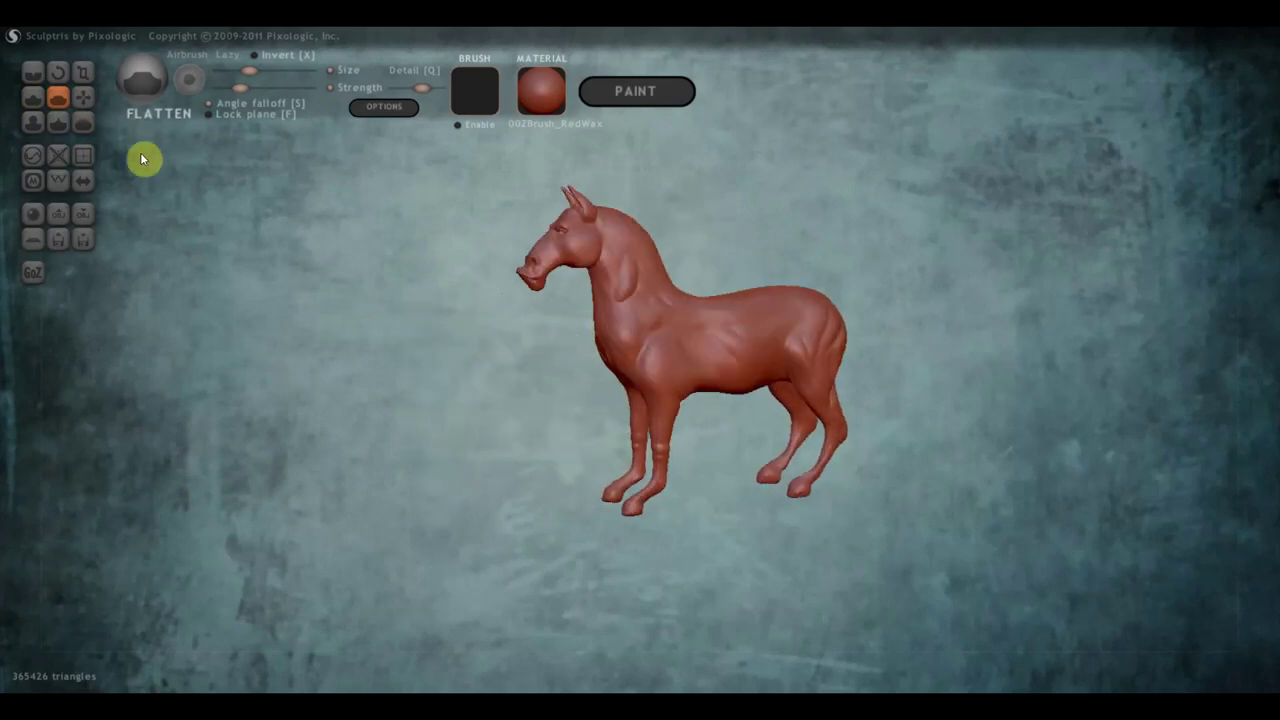
- Turn symmetry back on and orbit to a close side view of the neck
left_click(84, 180)
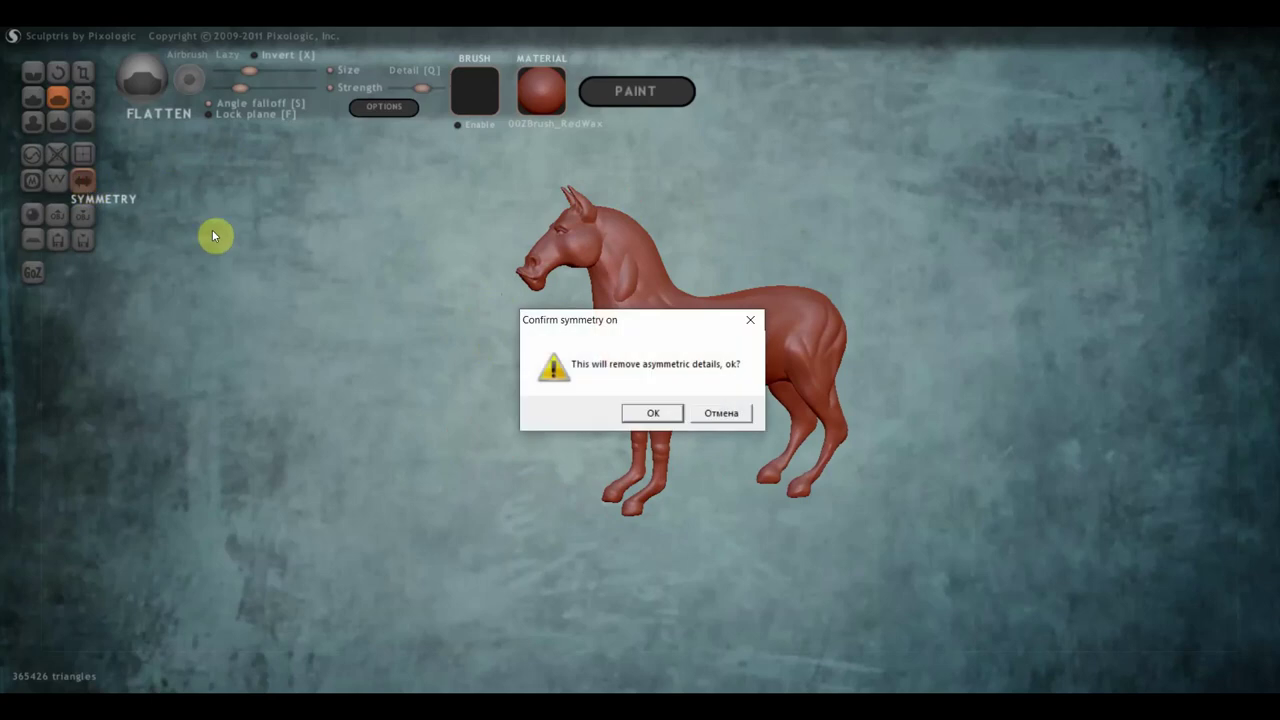
left_click(651, 413)
right_click_drag(614, 371, 755, 348)
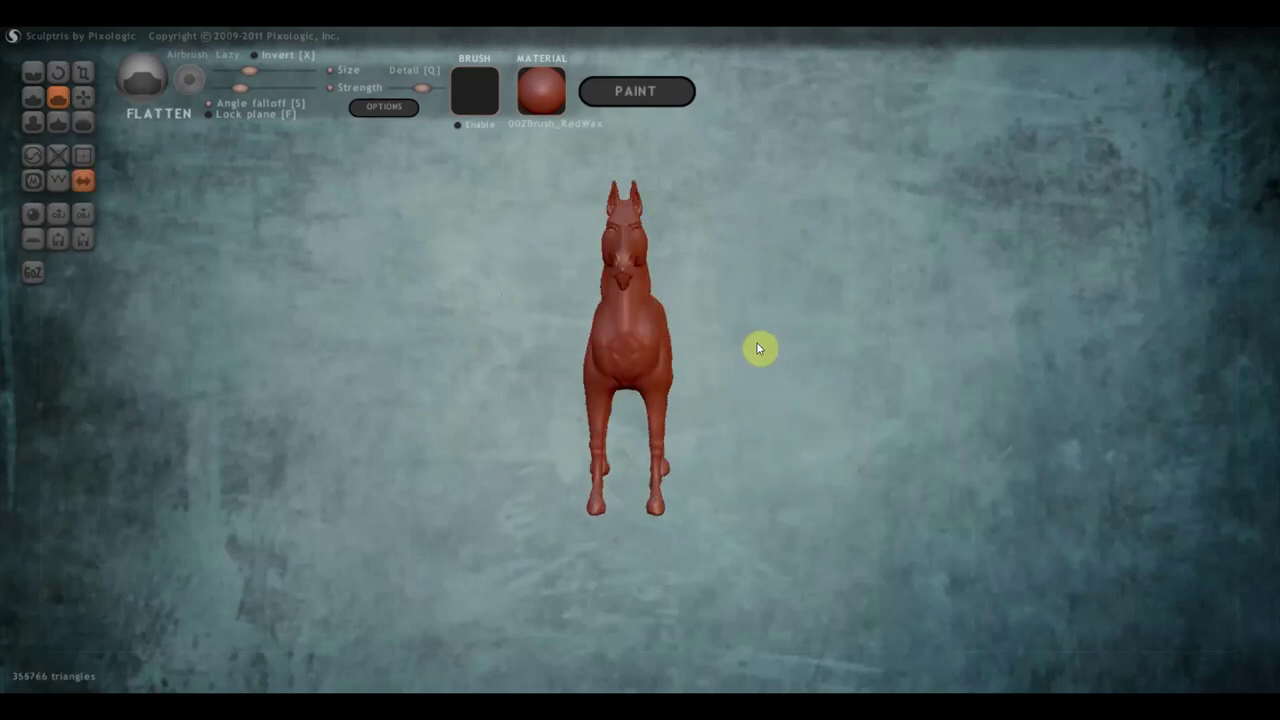
scroll(690, 337, "up", 3)
right_click_drag(677, 331, 794, 349)
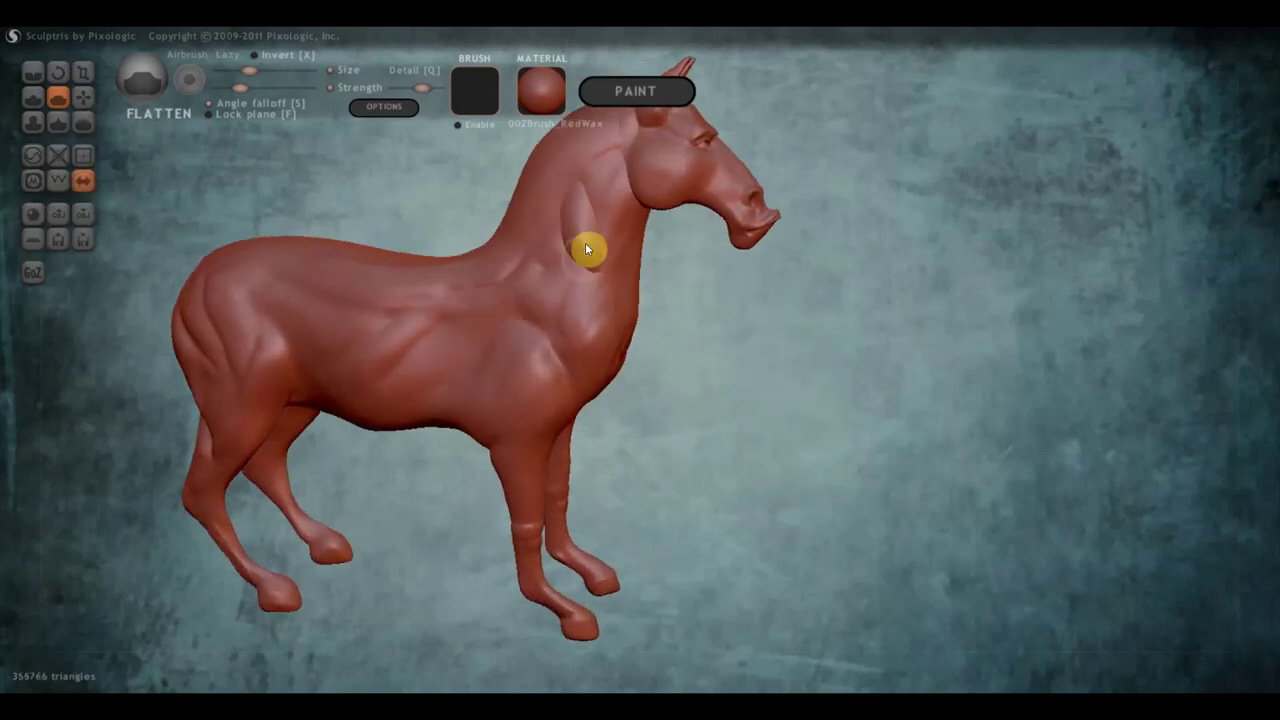
- Flatten the lumpy patches along the side of the neck
mouse_move(584, 218)
left_mouse_down()
mouse_move(580, 237)
mouse_move(589, 187)
left_mouse_up()
mouse_move(588, 254)
left_mouse_down()
mouse_move(600, 277)
mouse_move(560, 254)
mouse_move(588, 181)
mouse_move(605, 187)
left_mouse_up()
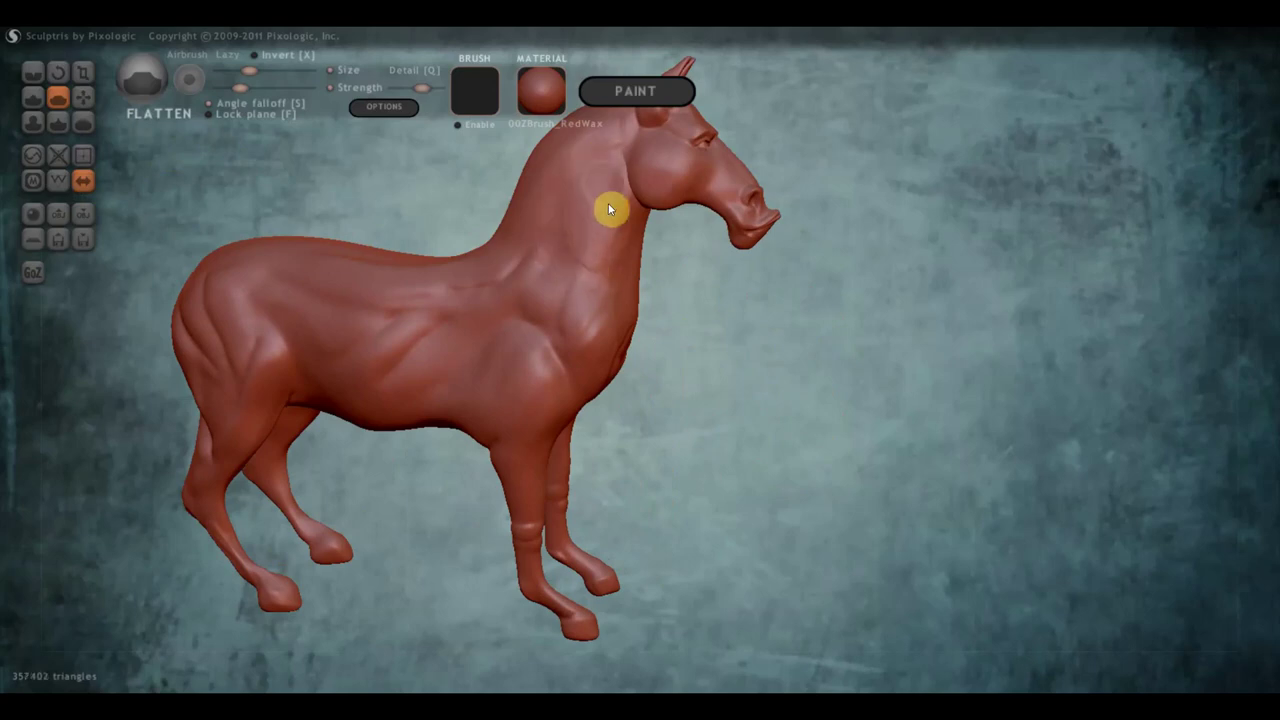
left_click_drag(570, 250, 593, 260)
mouse_move(609, 209)
left_mouse_down()
mouse_move(600, 151)
mouse_move(547, 224)
left_mouse_up()
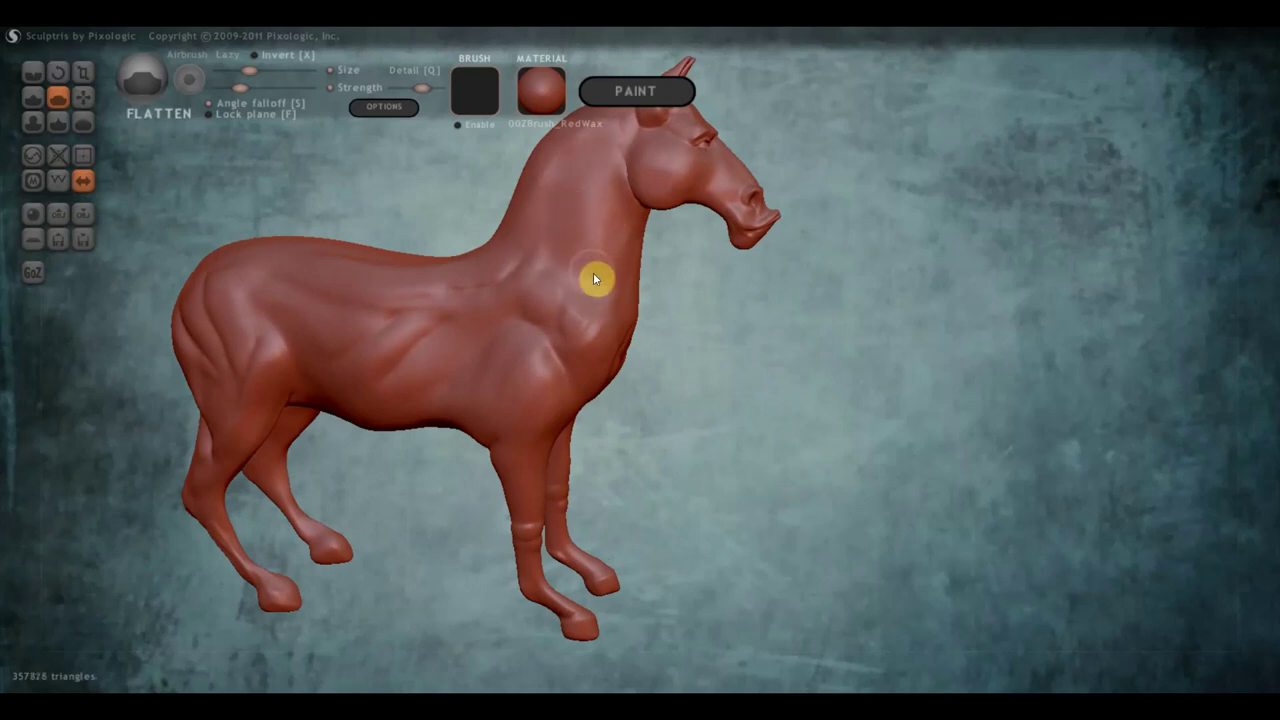
scroll(524, 318, "down", 3)
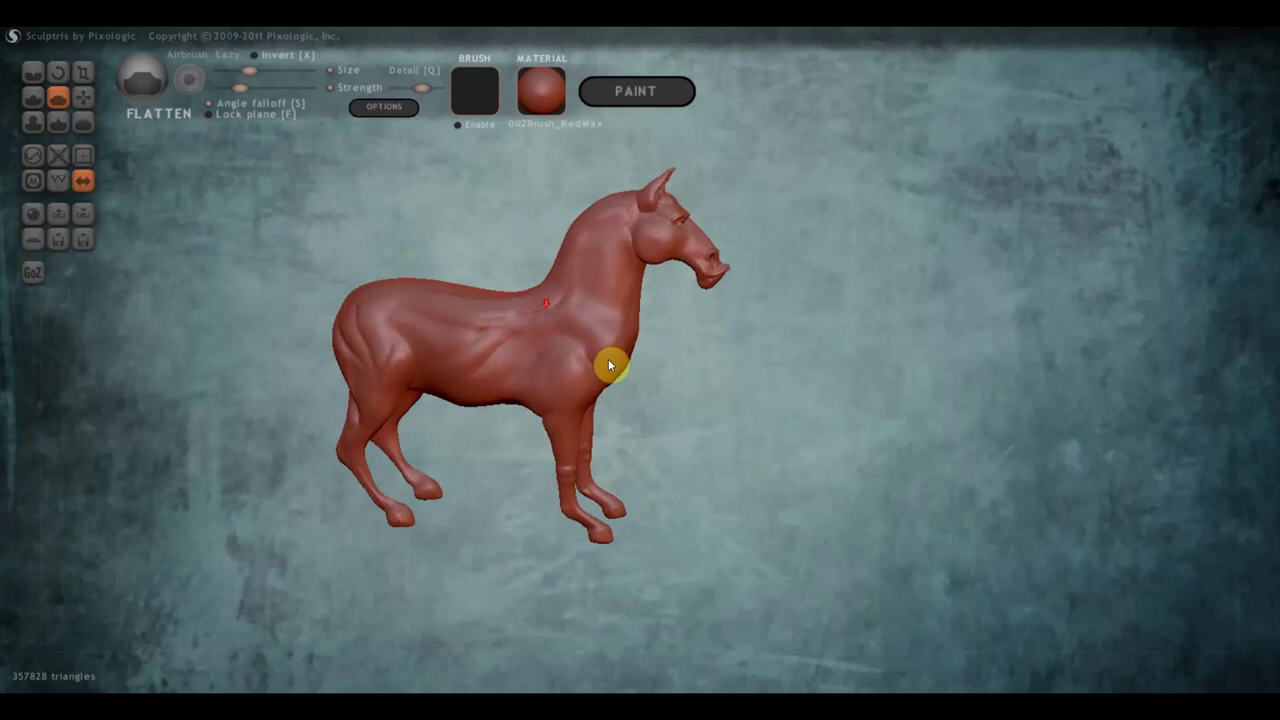
left_click_drag(680, 389, 697, 416, "shift")
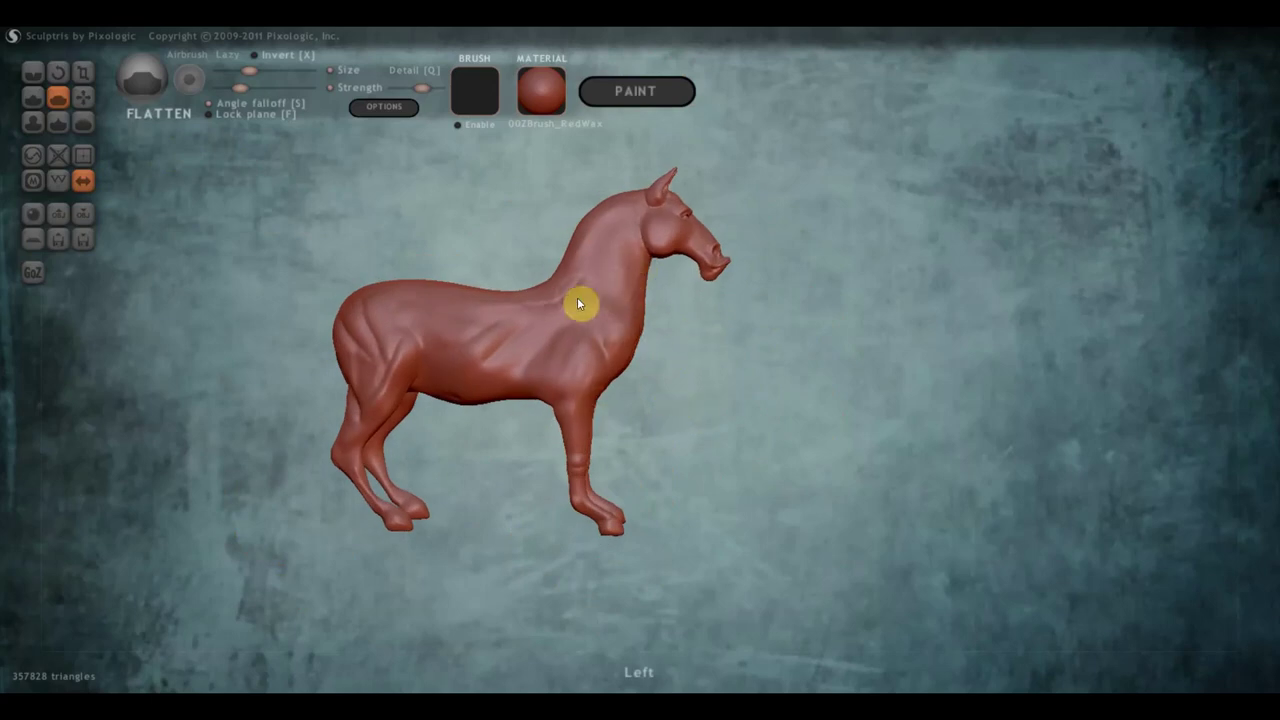
scroll(432, 375, "down", 2)
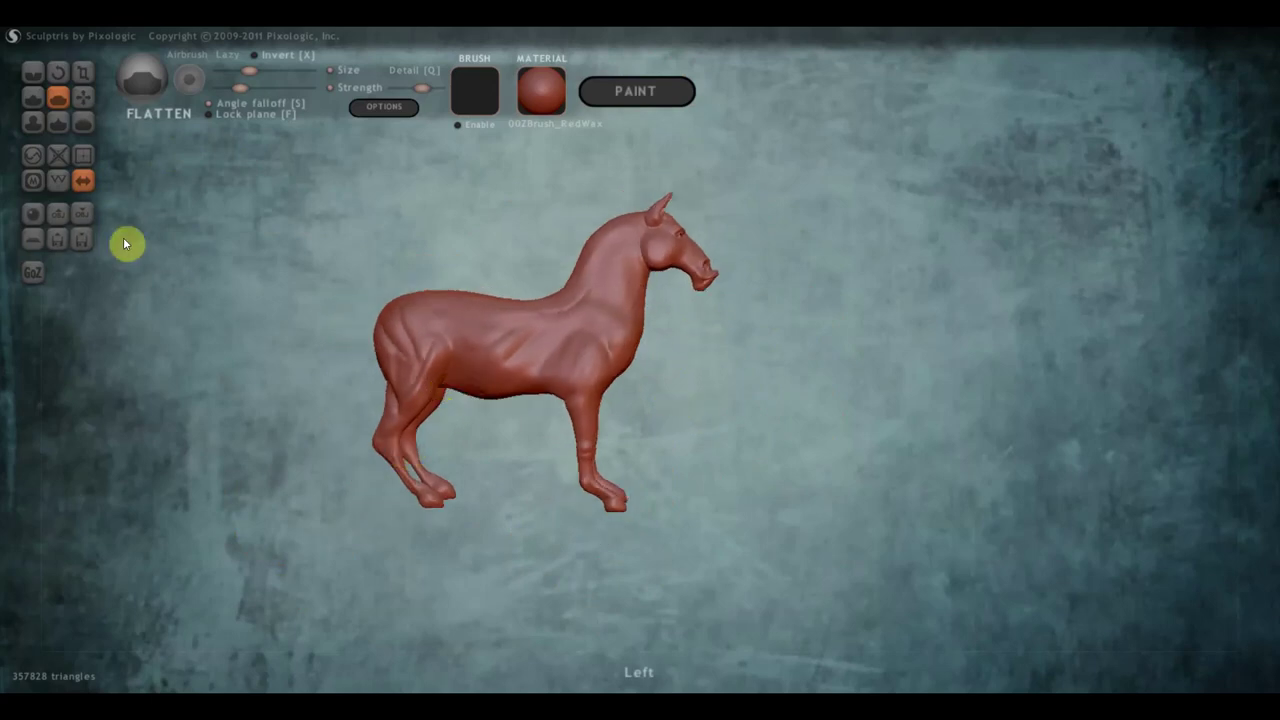
left_click(84, 96)
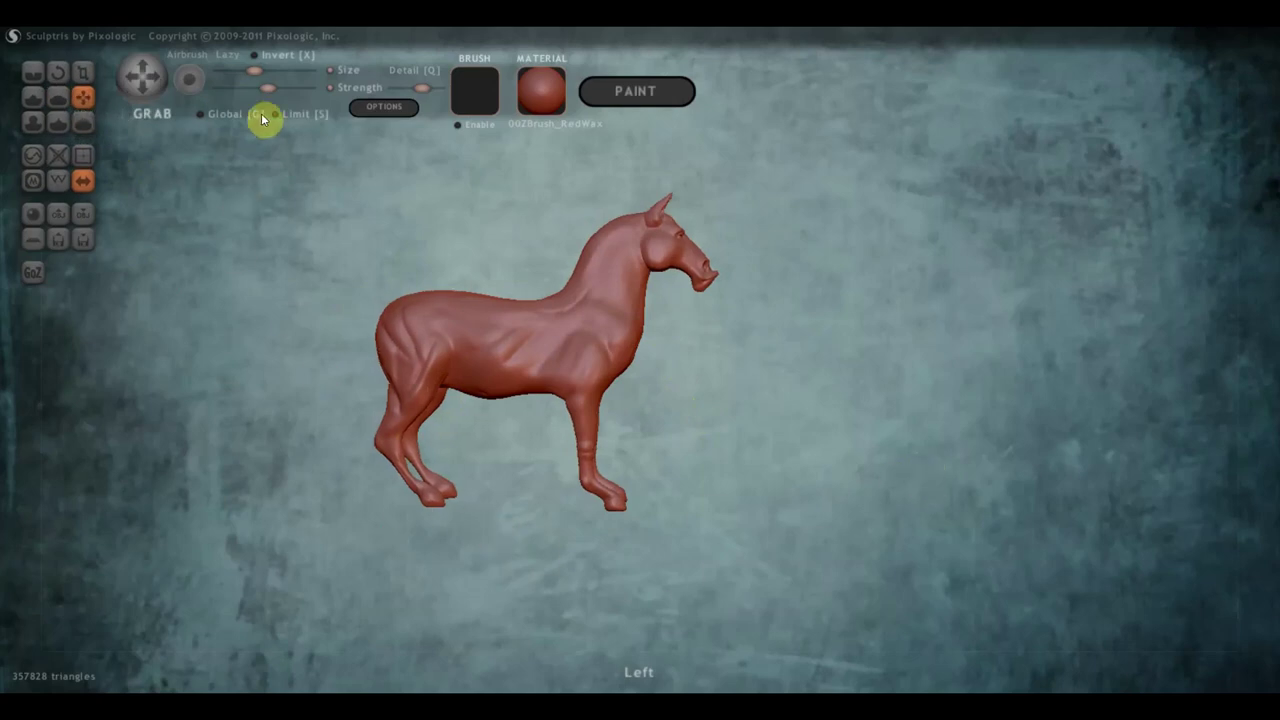
- Enlarge the Grab brush, pull the front lower leg down and round the hind thigh
left_click(271, 69)
left_click_drag(410, 473, 410, 482)
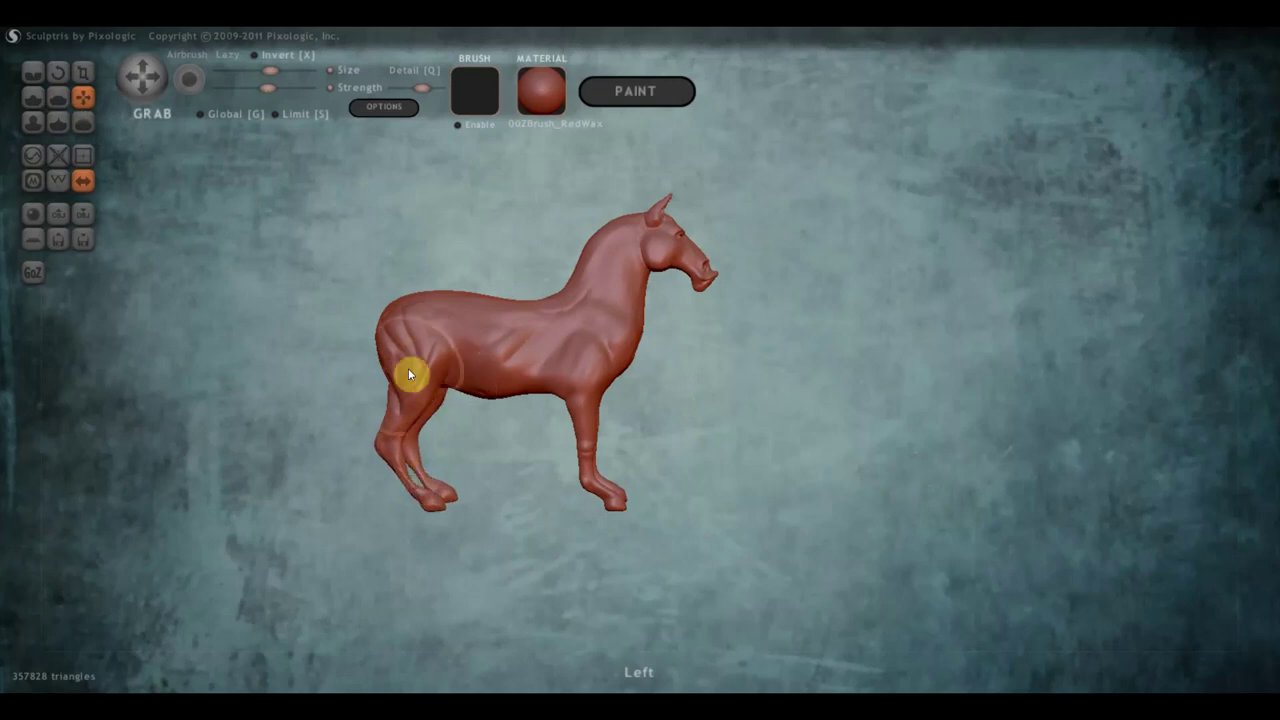
mouse_move(406, 373)
left_mouse_down("shift")
mouse_move(463, 354)
mouse_move(398, 338)
mouse_move(384, 320)
mouse_move(382, 352)
mouse_move(437, 314)
mouse_move(435, 301)
mouse_move(571, 282)
mouse_move(581, 220)
mouse_move(590, 231)
left_mouse_up("shift")
- Smooth the chest and upper foreleg, and make the belly smoother and lower
scroll(575, 281, "up", 2)
mouse_move(603, 376)
left_mouse_down("shift")
mouse_move(580, 391)
mouse_move(594, 397)
mouse_move(574, 422)
left_mouse_up("shift")
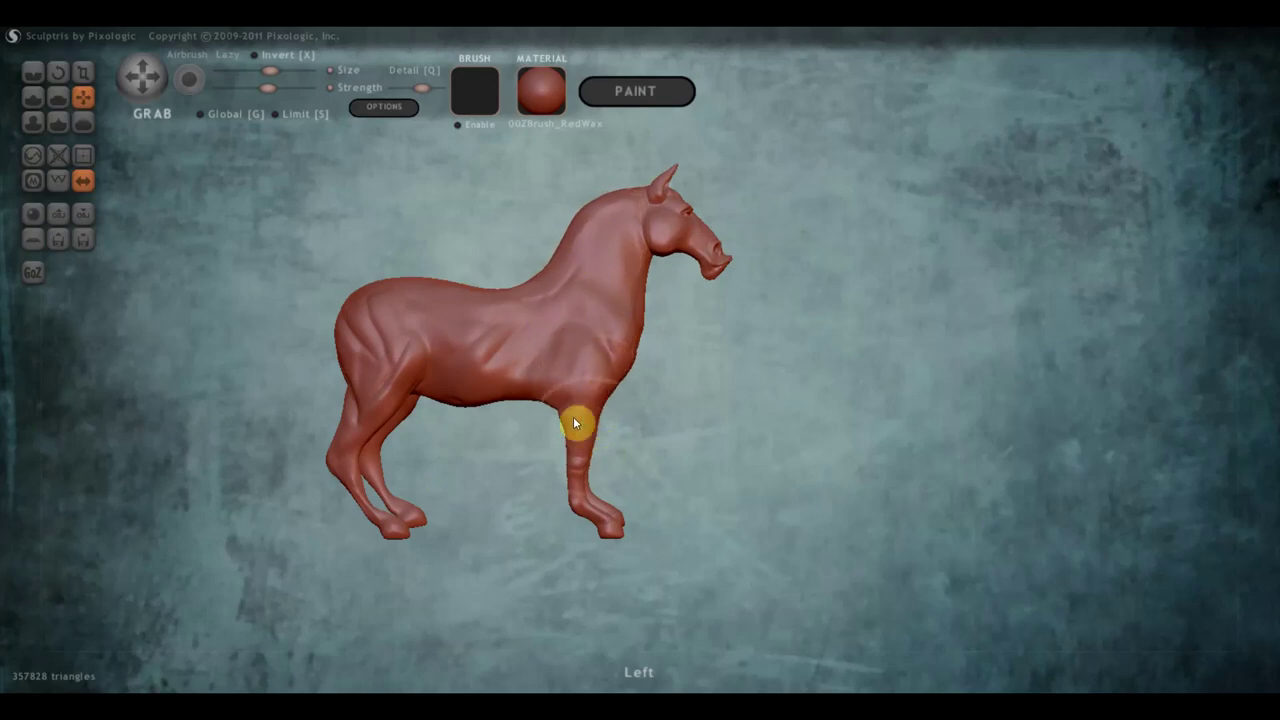
scroll(488, 381, "up", 2)
mouse_move(410, 403)
left_mouse_down()
mouse_move(374, 397)
mouse_move(354, 411)
mouse_move(468, 403)
mouse_move(471, 420)
left_mouse_up()
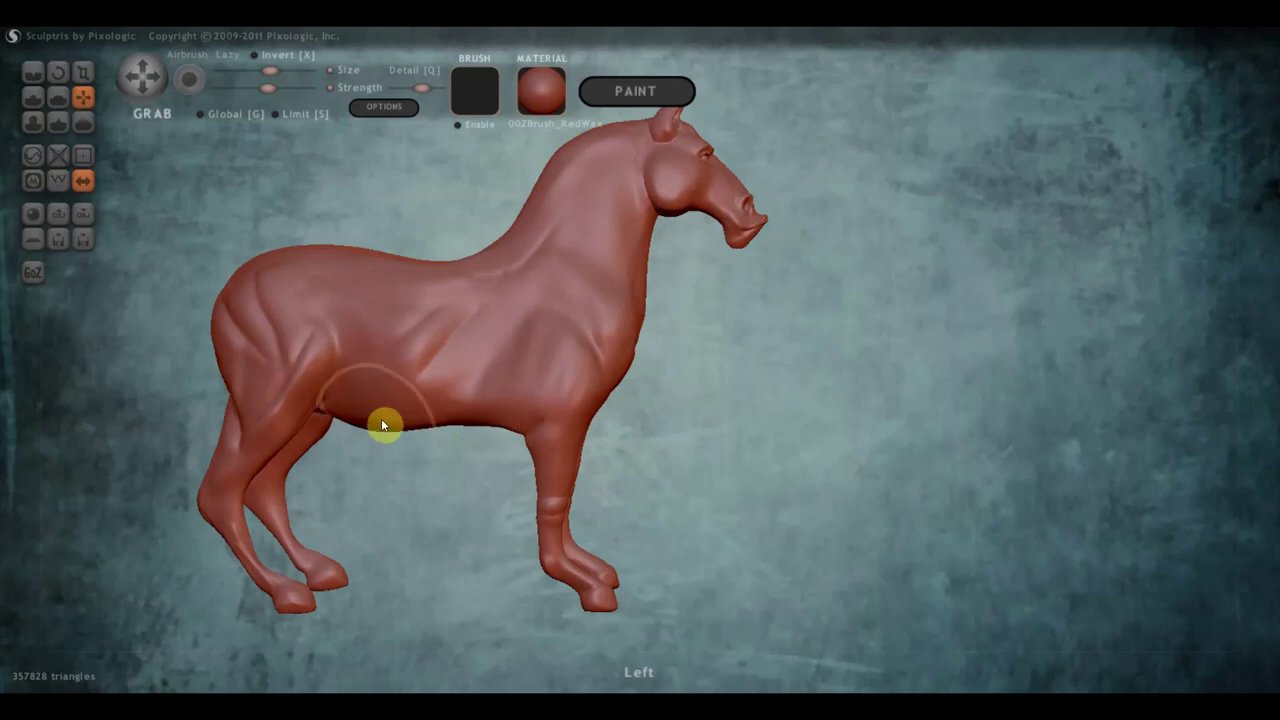
scroll(393, 393, "down", 2)
mouse_move(400, 393)
right_mouse_down()
mouse_move(573, 413)
mouse_move(608, 386)
mouse_move(629, 483)
mouse_move(766, 453)
mouse_move(703, 320)
mouse_move(811, 400)
mouse_move(634, 320)
mouse_move(697, 372)
right_mouse_up()
- Grab the chest contour inward and smooth the chest muscle detail
scroll(760, 451, "up", 3)
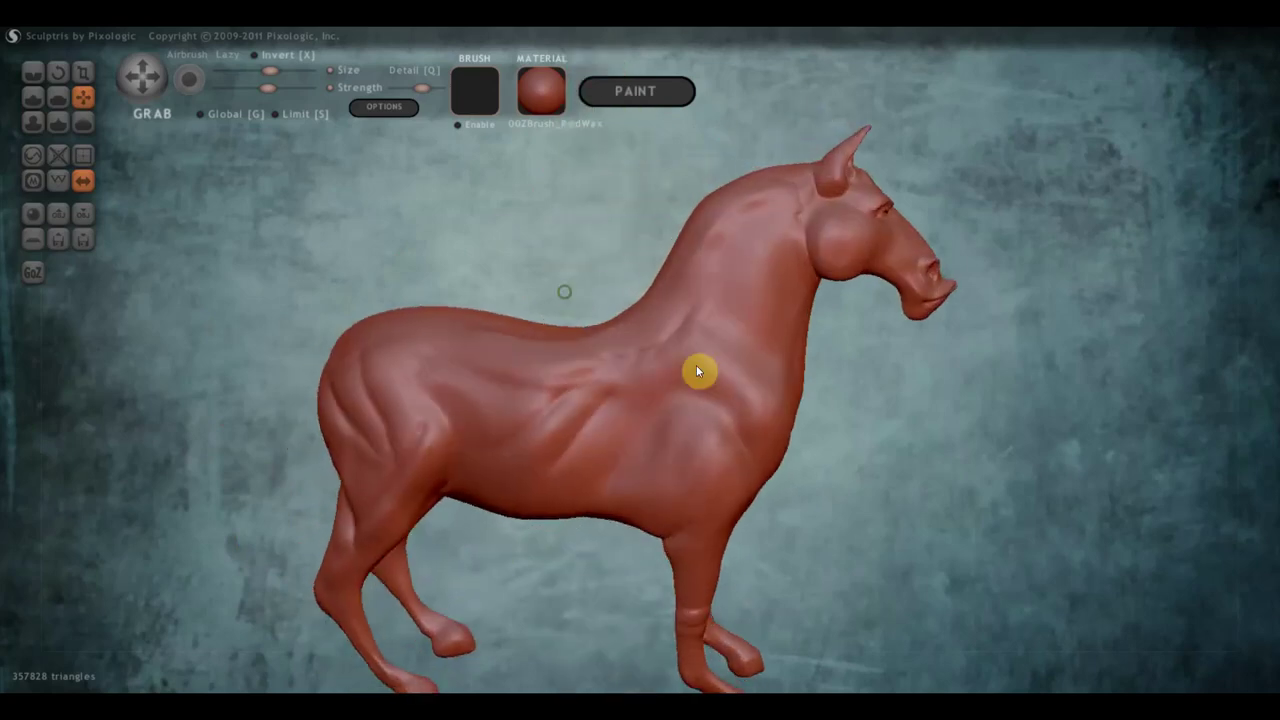
scroll(918, 486, "down", 3)
middle_click_drag(918, 486, 862, 374)
right_click_drag(880, 343, 851, 417)
scroll(830, 400, "up", 3)
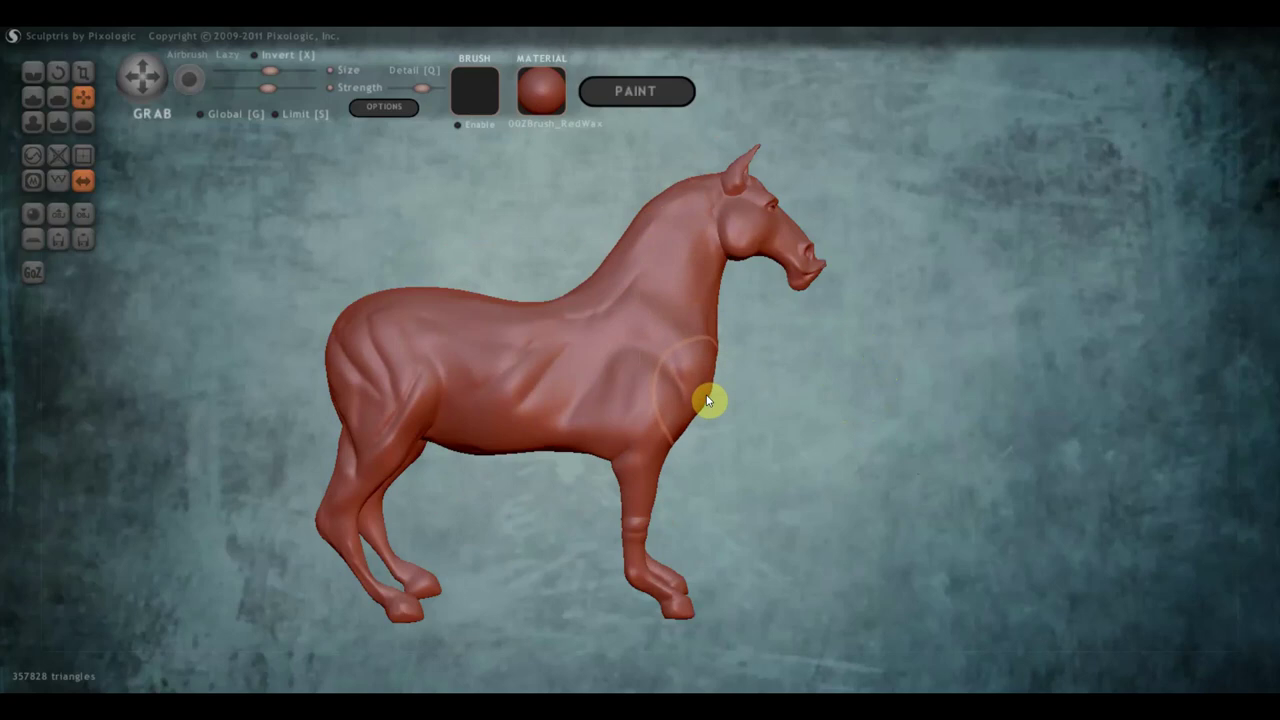
scroll(718, 330, "up", 2)
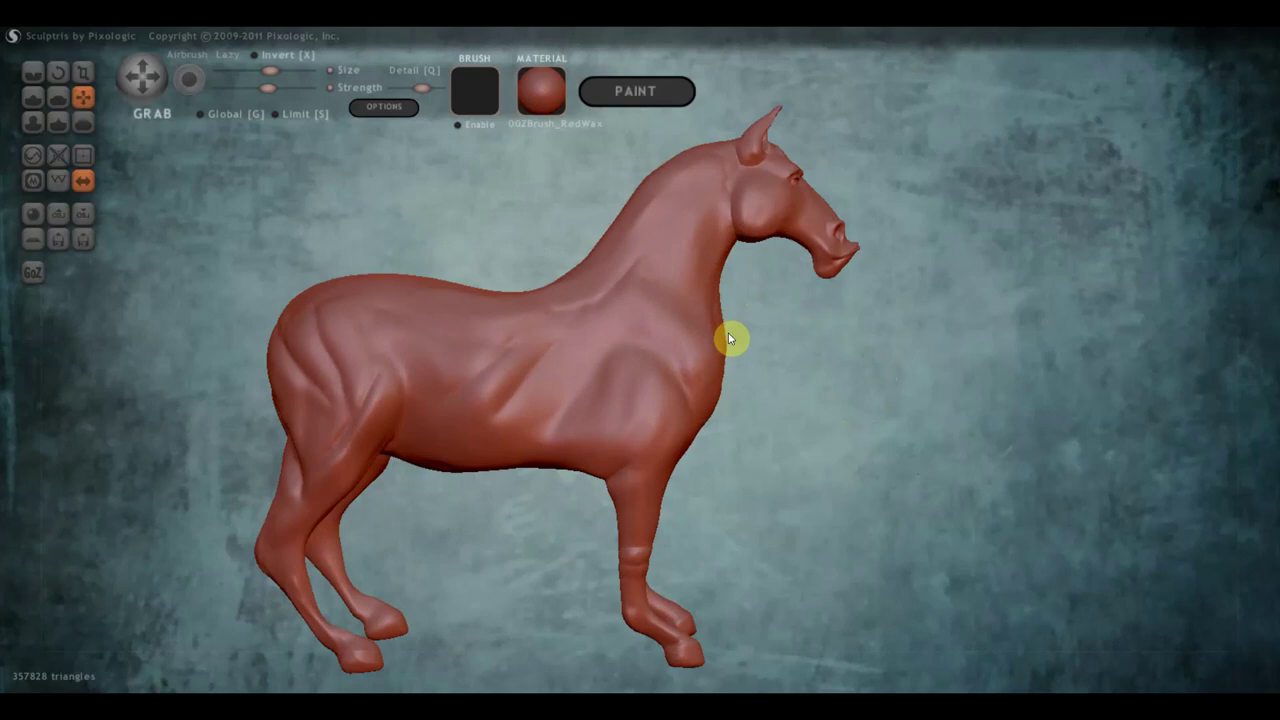
left_click_drag(729, 339, 714, 340)
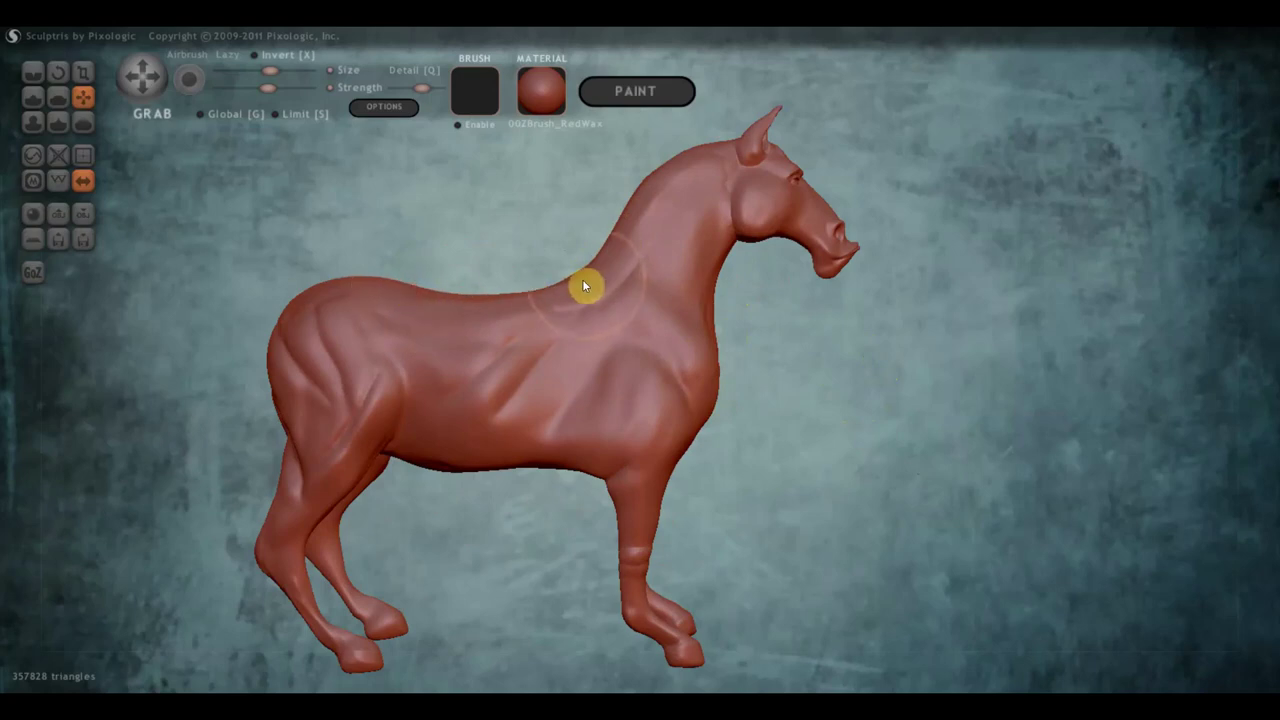
right_click_drag(608, 343, 429, 357)
mouse_move(582, 413)
left_mouse_down()
mouse_move(594, 423)
mouse_move(602, 385)
left_mouse_up()
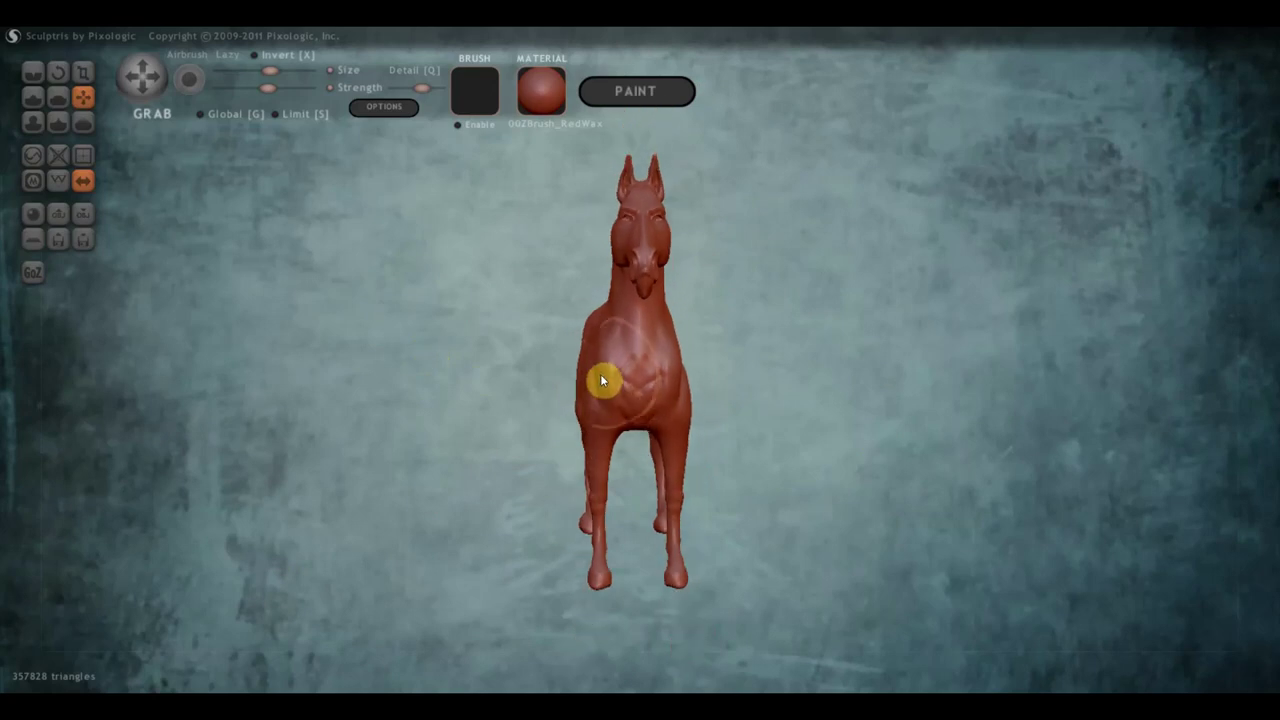
- Zoom in on the front and carve mirrored crease lines across the chest muscles
scroll(680, 385, "up", 2)
scroll(757, 350, "up", 2)
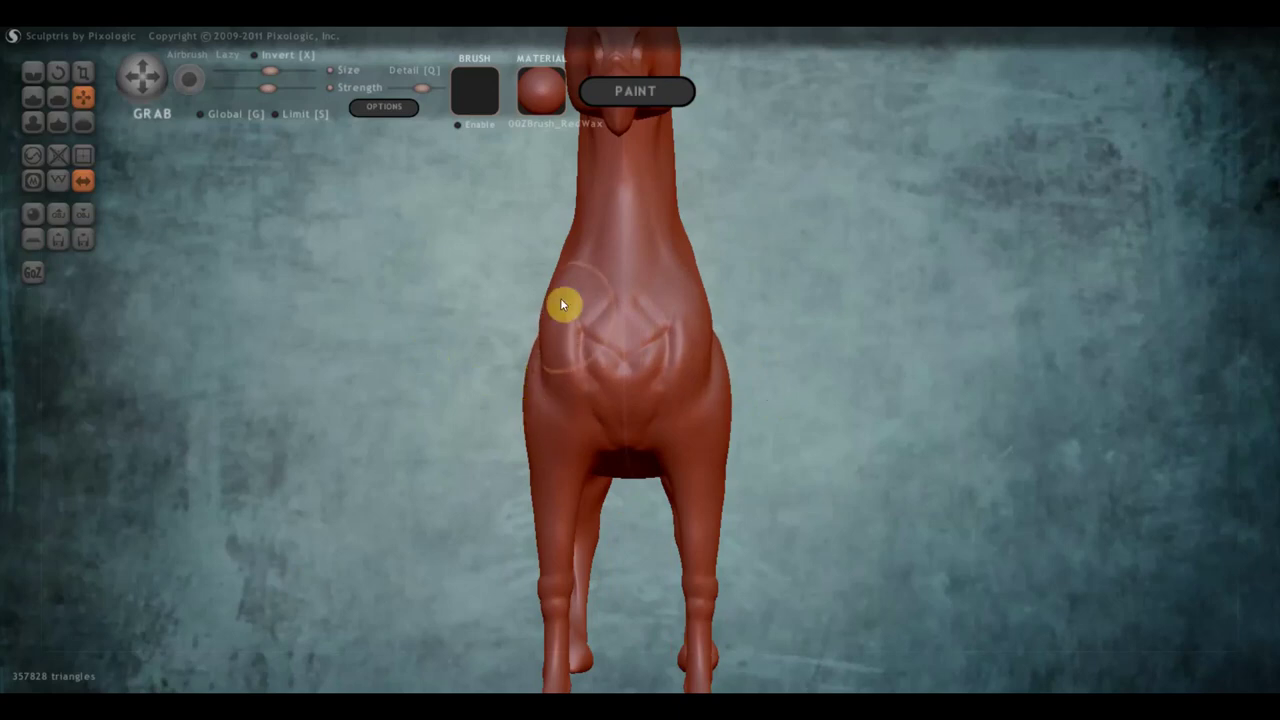
left_click(33, 82)
mouse_move(588, 245)
left_mouse_down()
mouse_move(571, 366)
mouse_move(583, 289)
mouse_move(579, 373)
mouse_move(605, 433)
left_mouse_up()
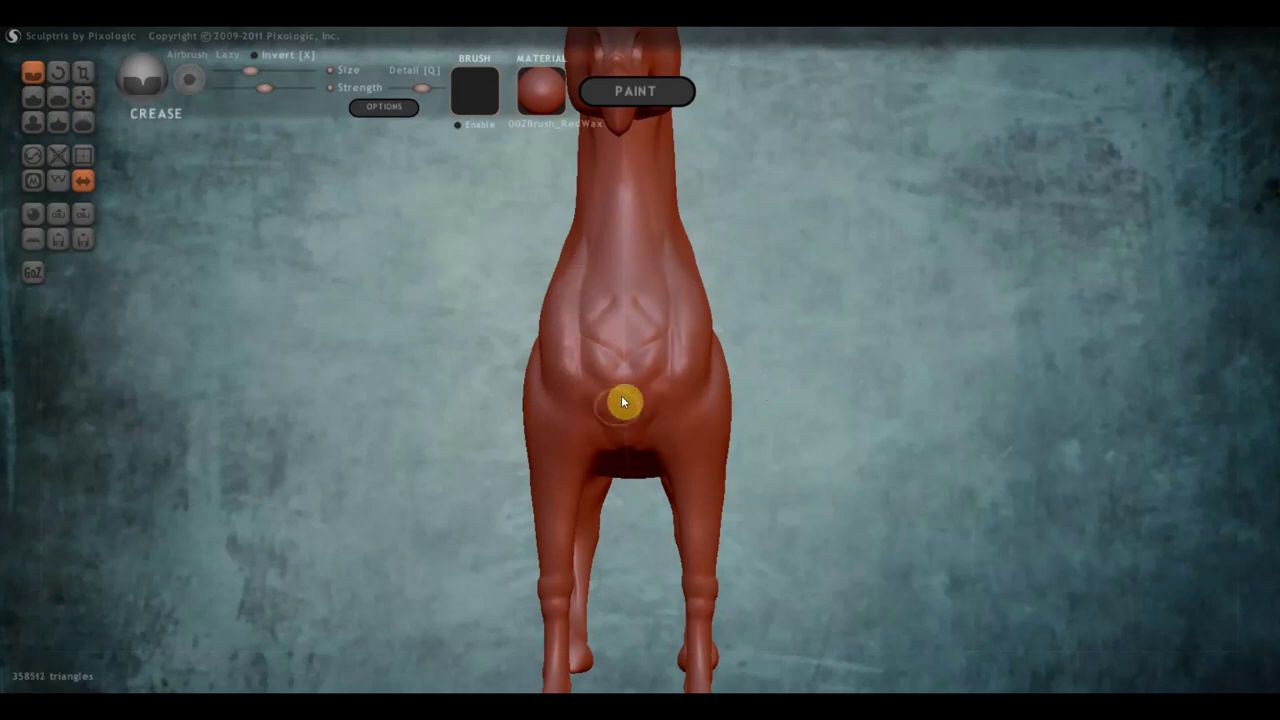
right_click_drag(620, 390, 783, 391)
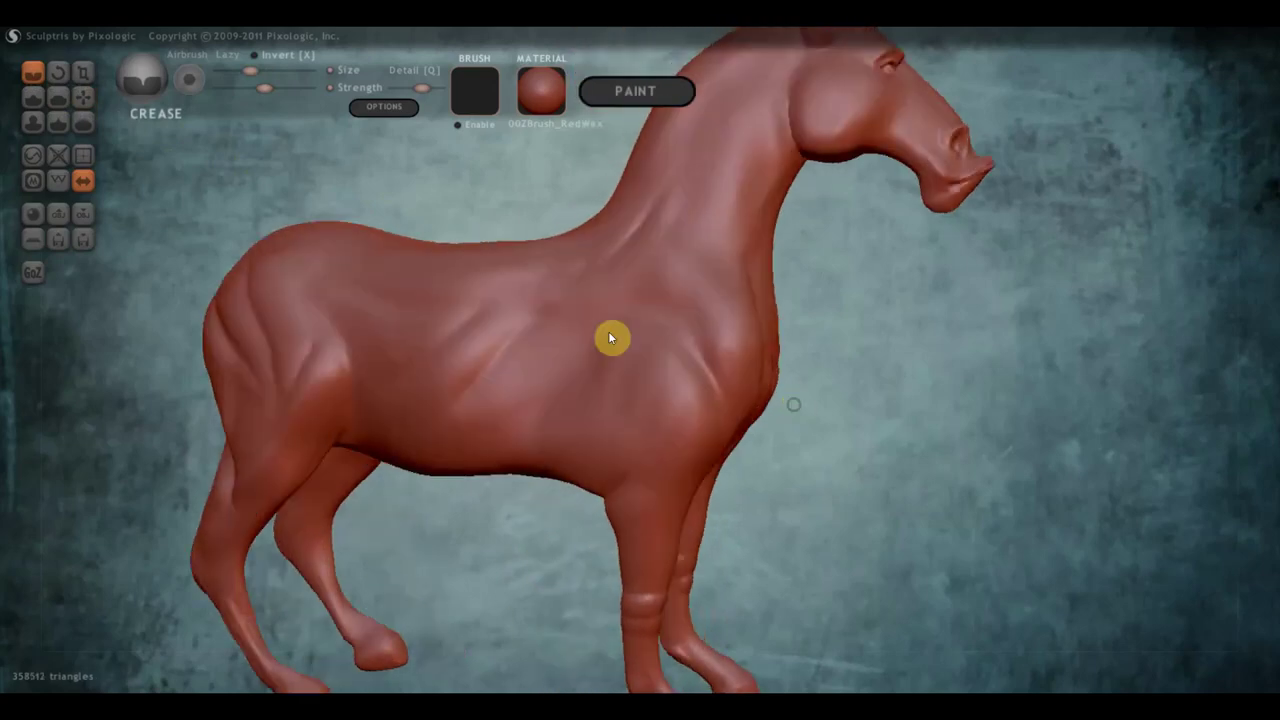
- Grab the chest bulge slightly outward and pull it downward
left_click(83, 97)
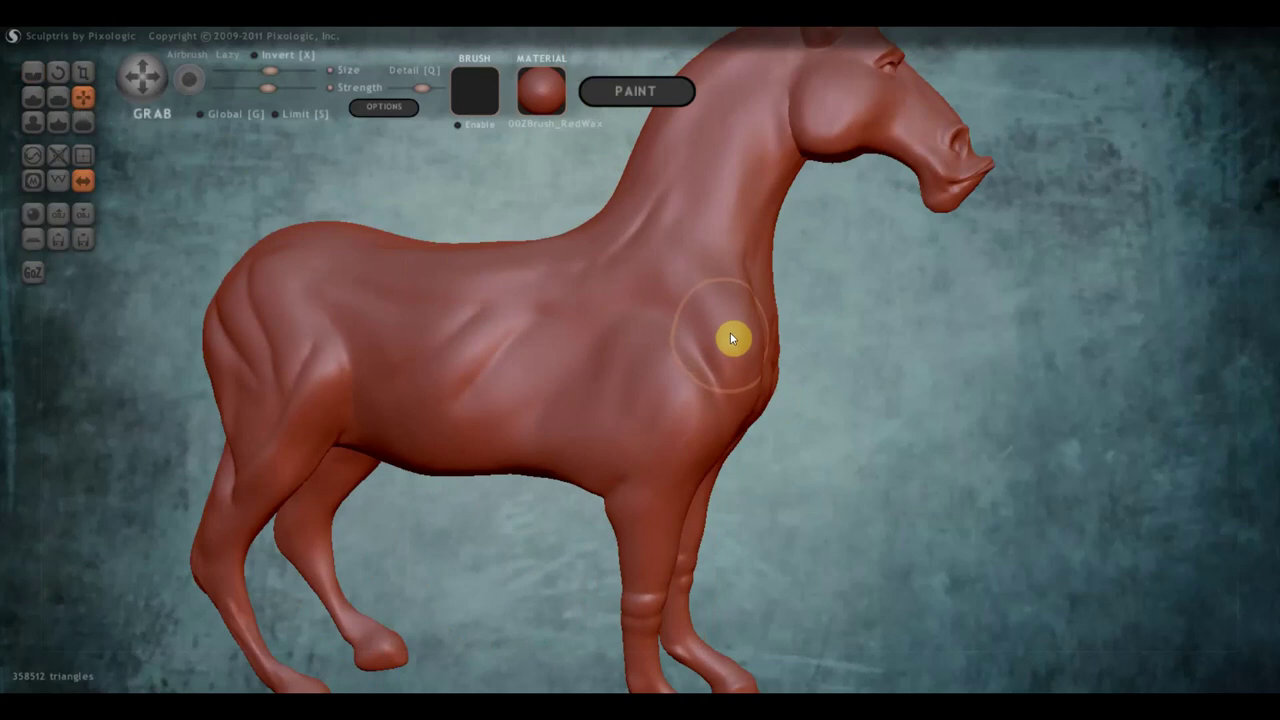
left_click_drag(731, 334, 751, 337)
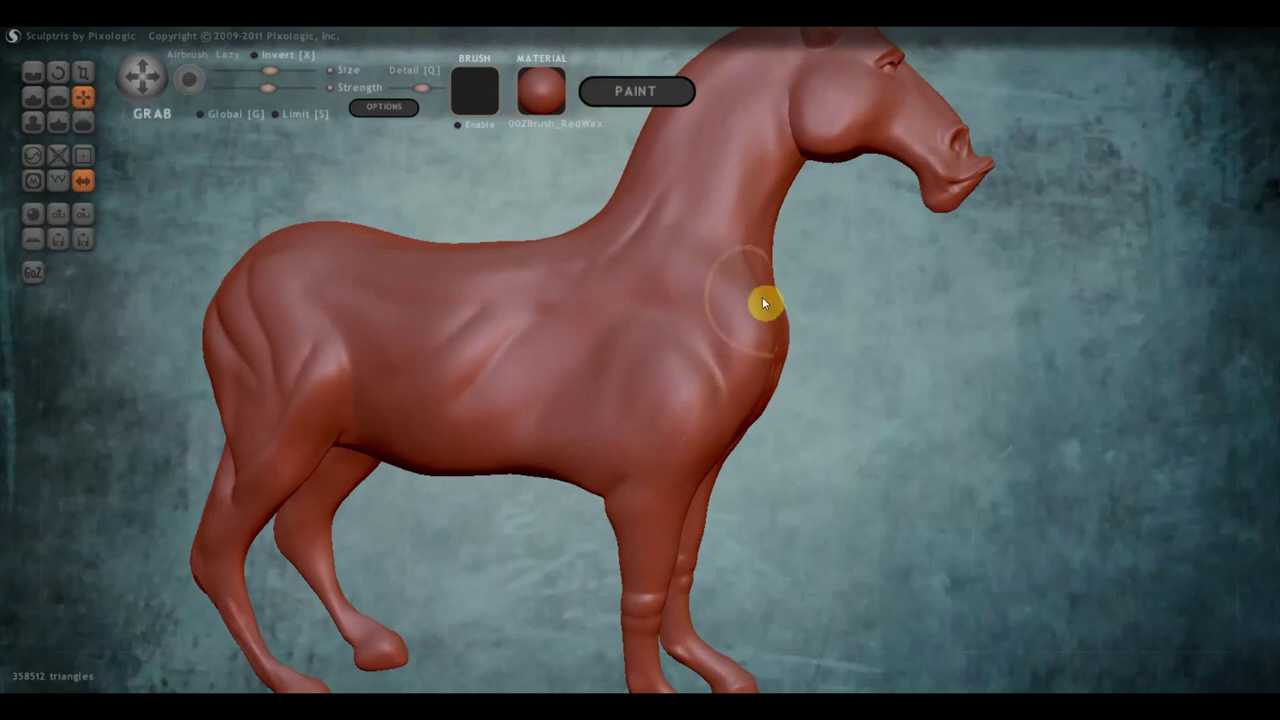
left_click_drag(764, 300, 752, 378)
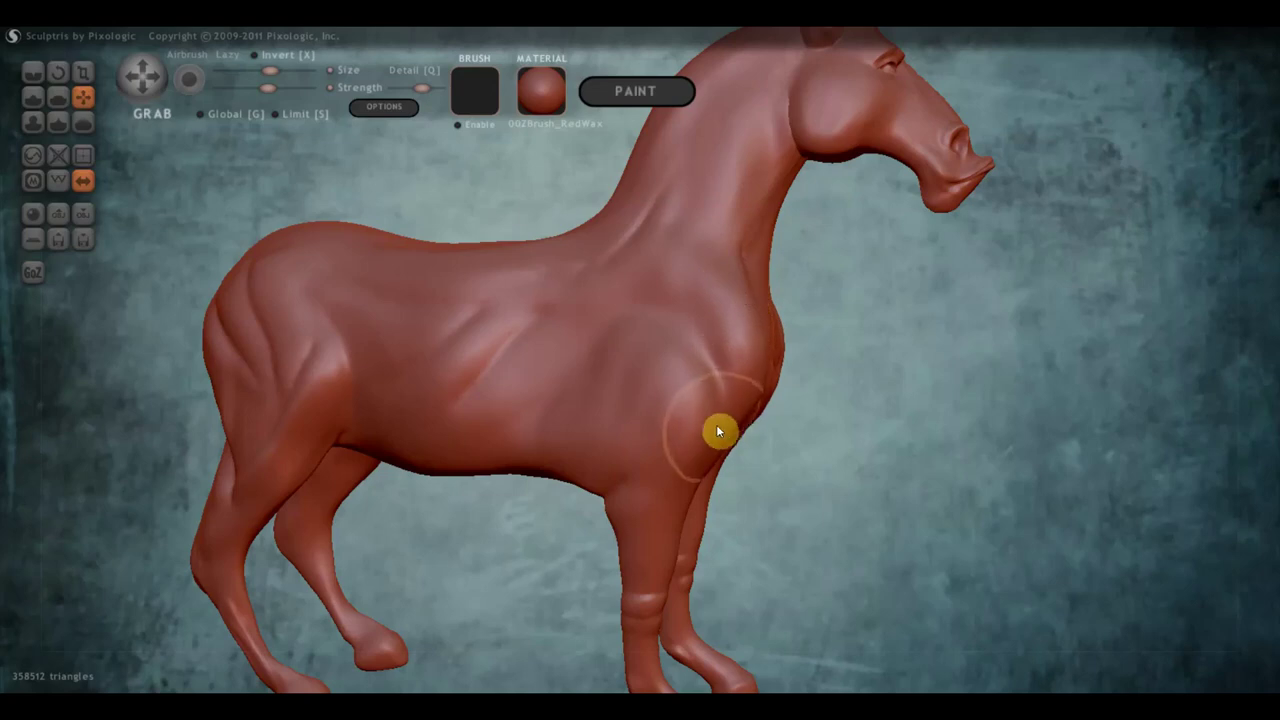
left_click_drag(752, 429, 784, 435)
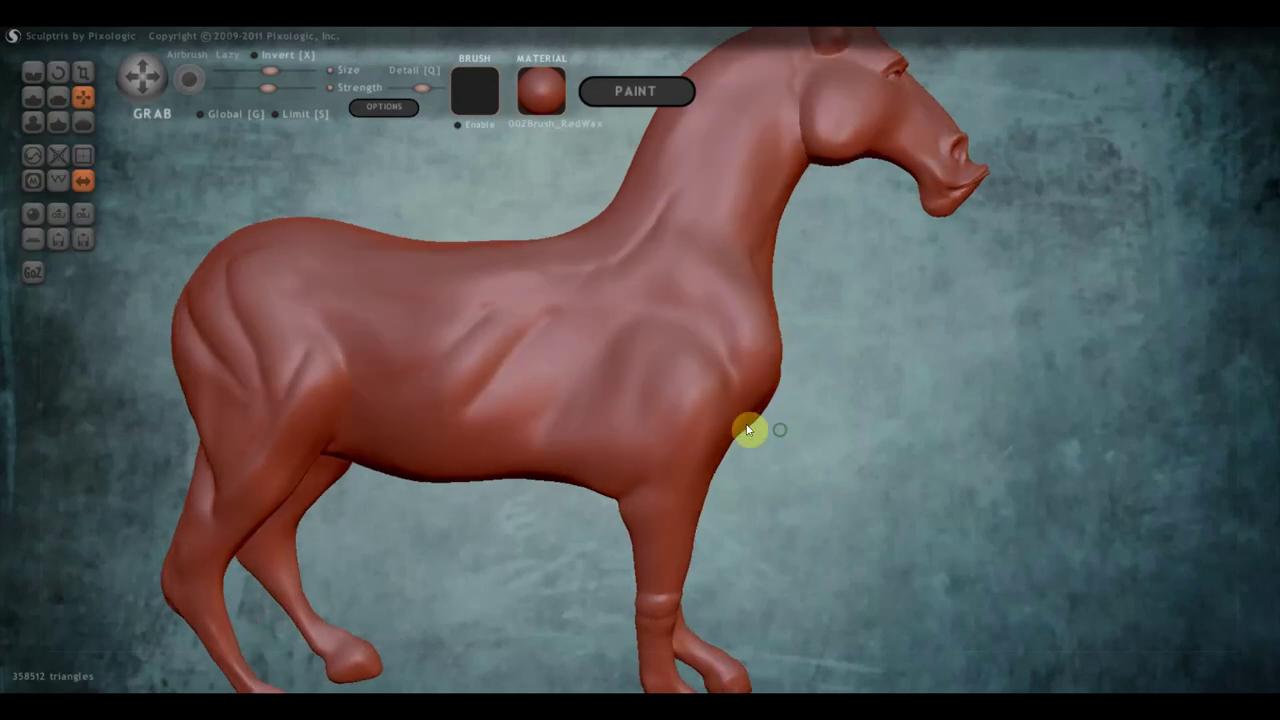
scroll(756, 428, "down", 3)
scroll(766, 430, "down", 2)
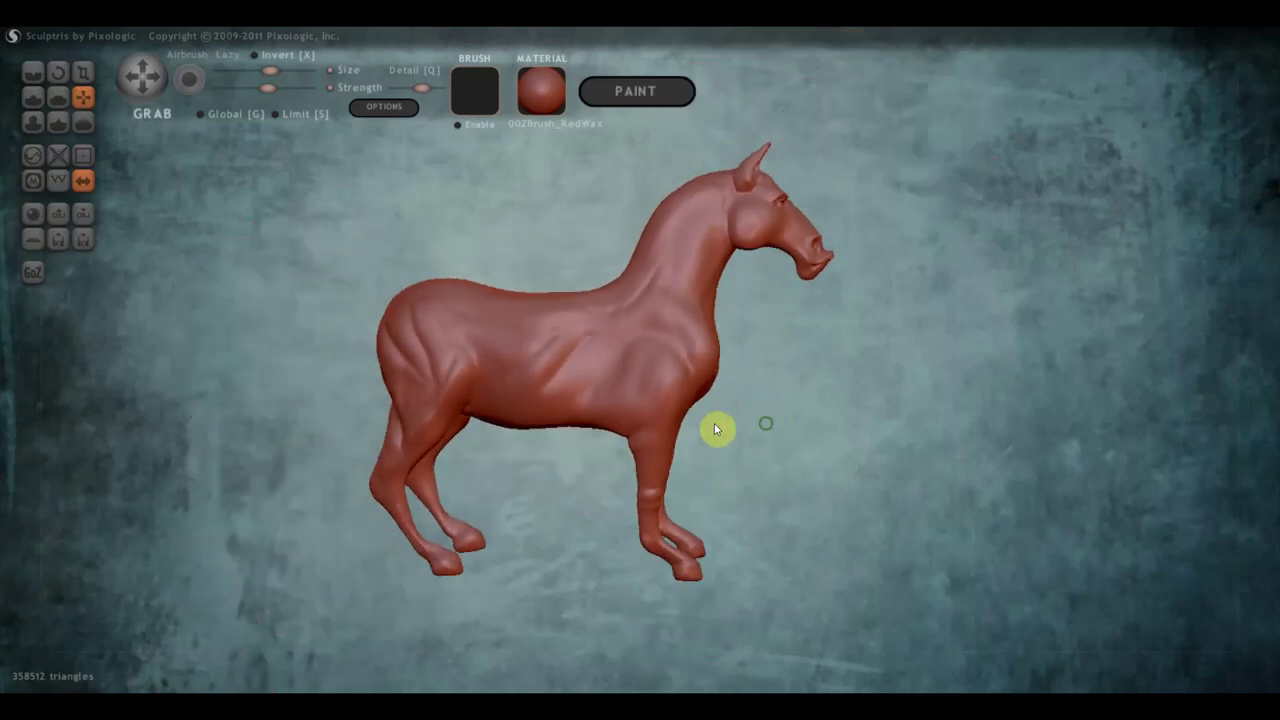
left_click_drag(766, 429, 623, 423)
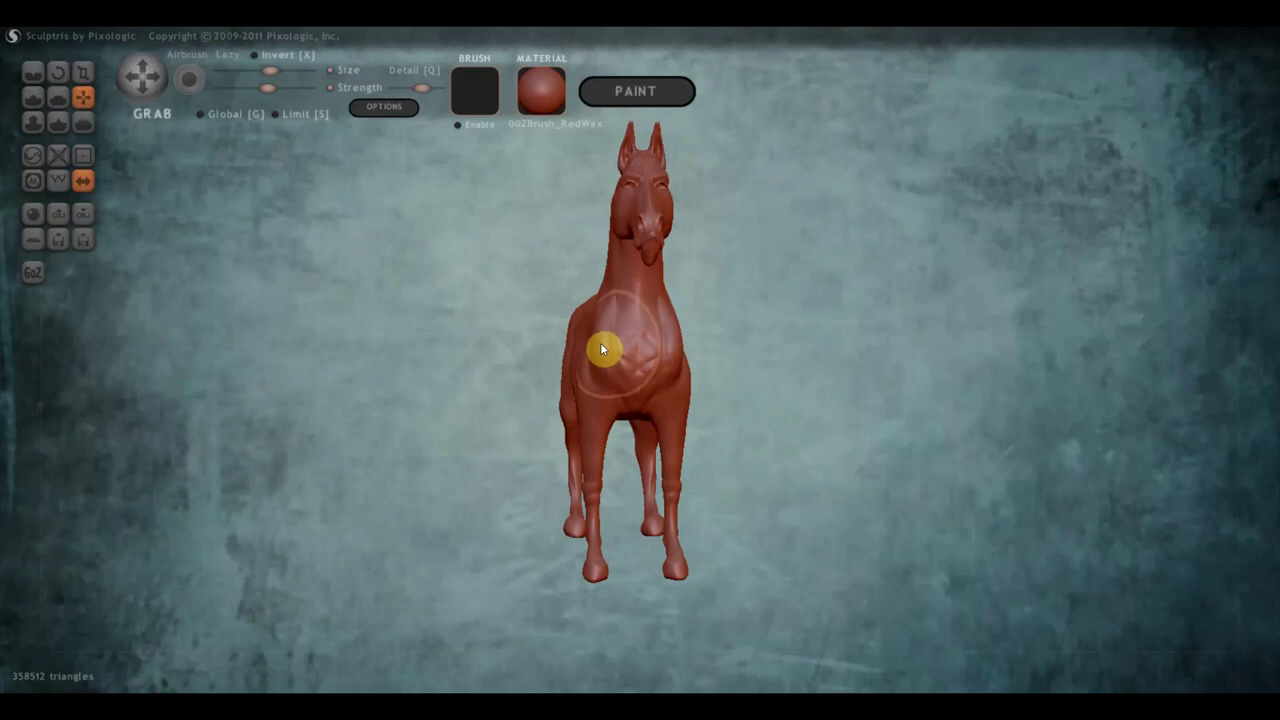
scroll(600, 306, "up", 2)
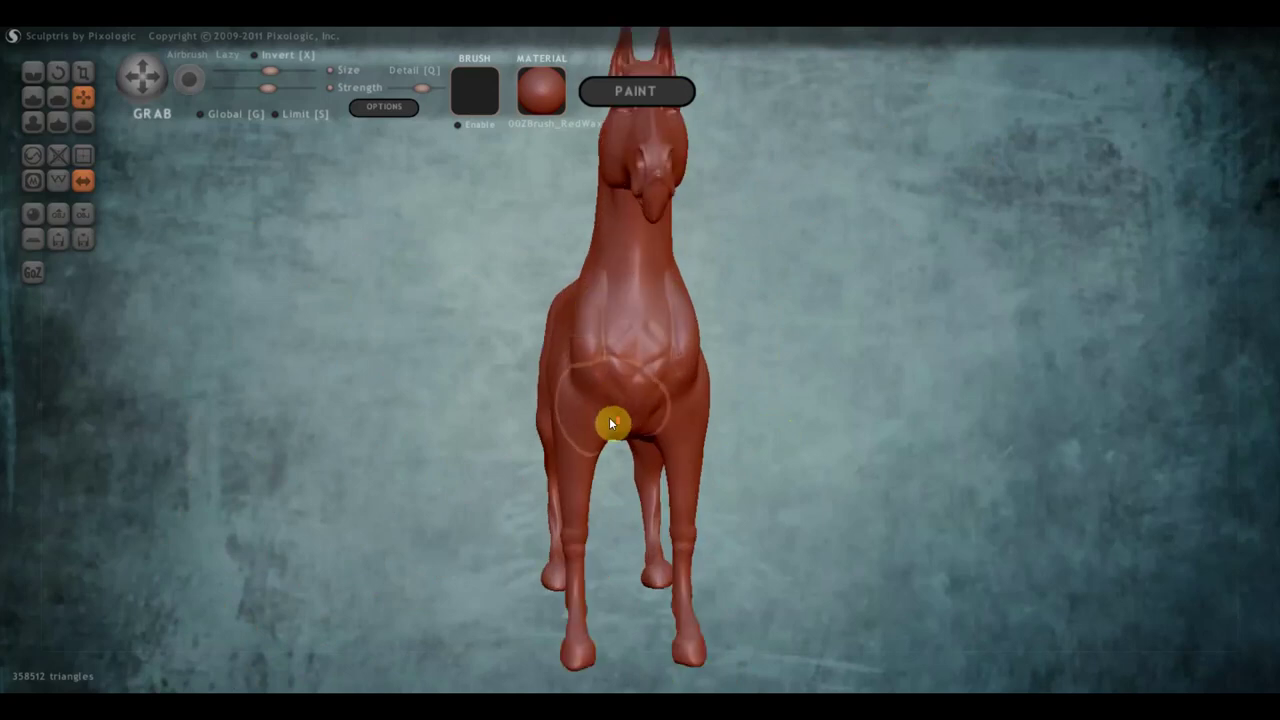
scroll(611, 412, "up", 2)
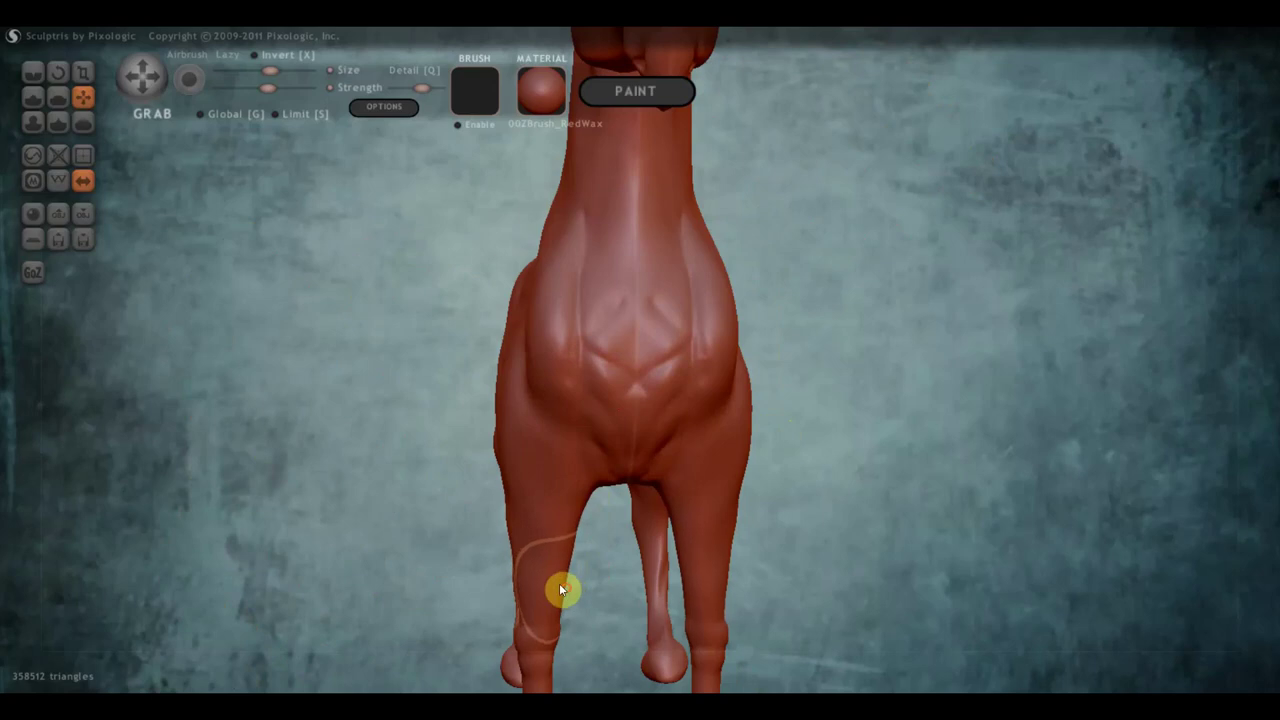
- From behind, pull out the hind leg's edge near the hock
right_click_drag(538, 505, 776, 505)
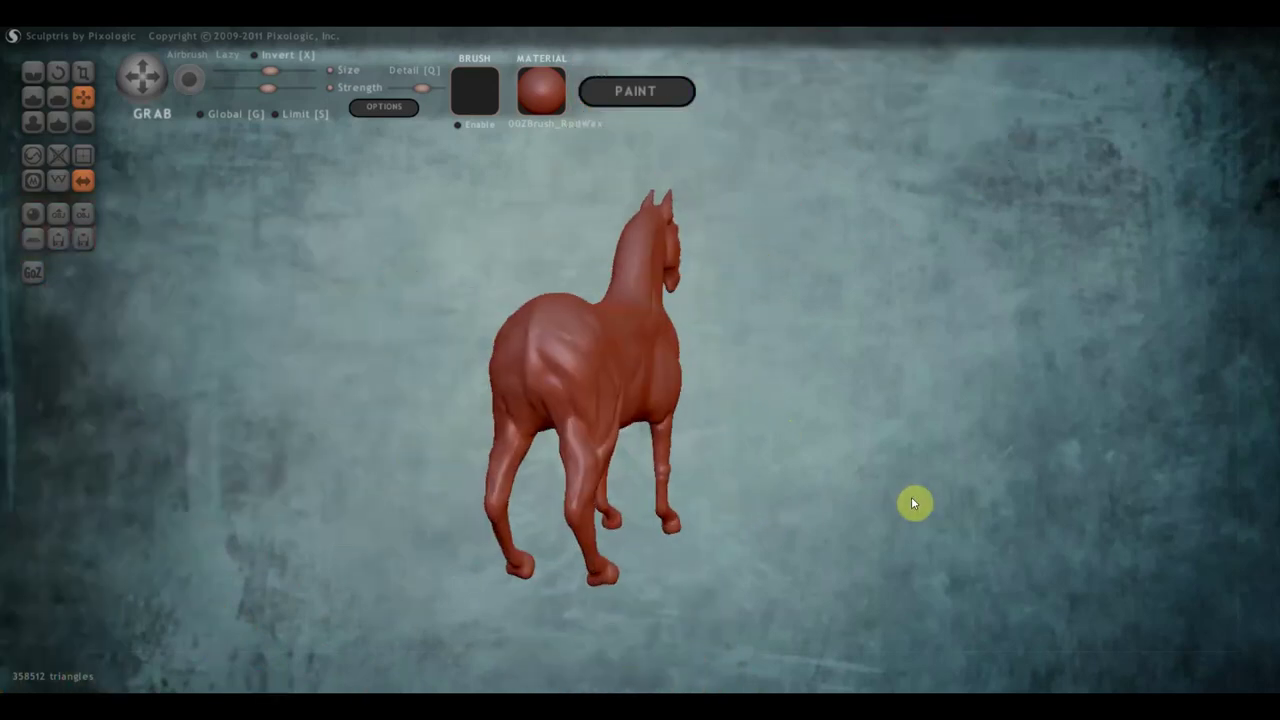
right_click_drag(776, 505, 849, 489)
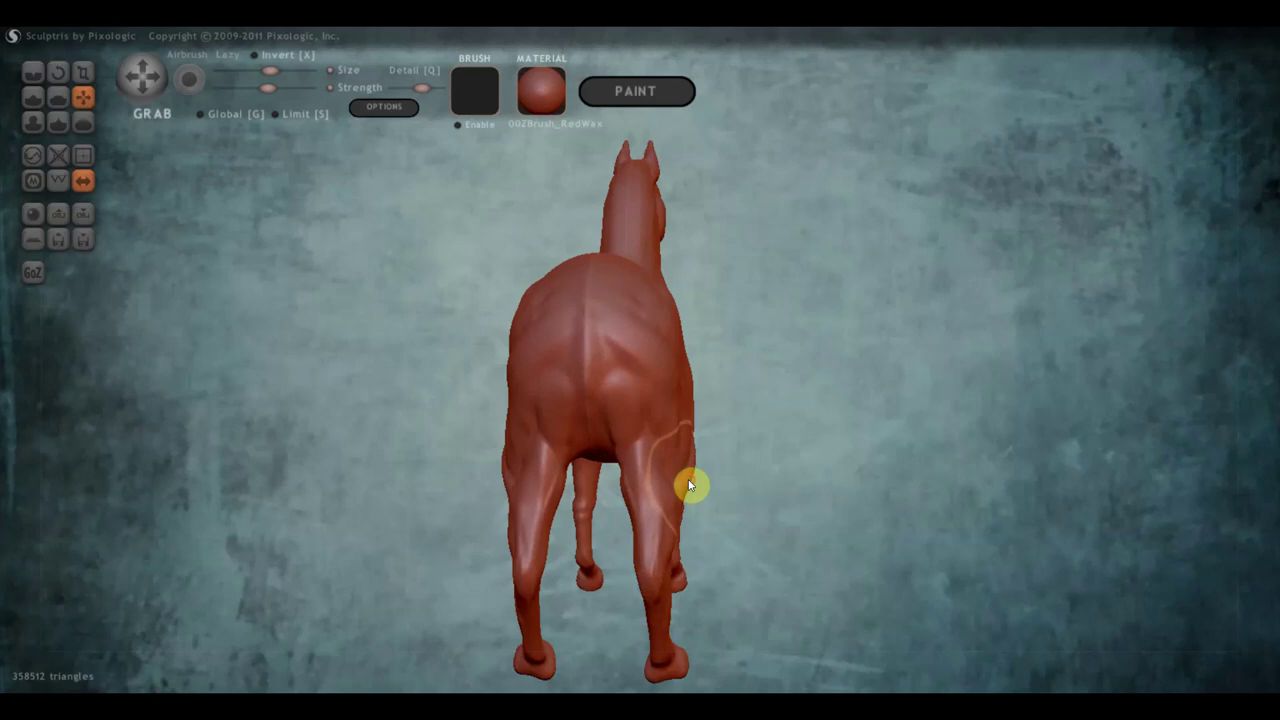
mouse_move(678, 475)
left_mouse_down()
mouse_move(689, 429)
mouse_move(689, 491)
mouse_move(689, 460)
left_mouse_up()
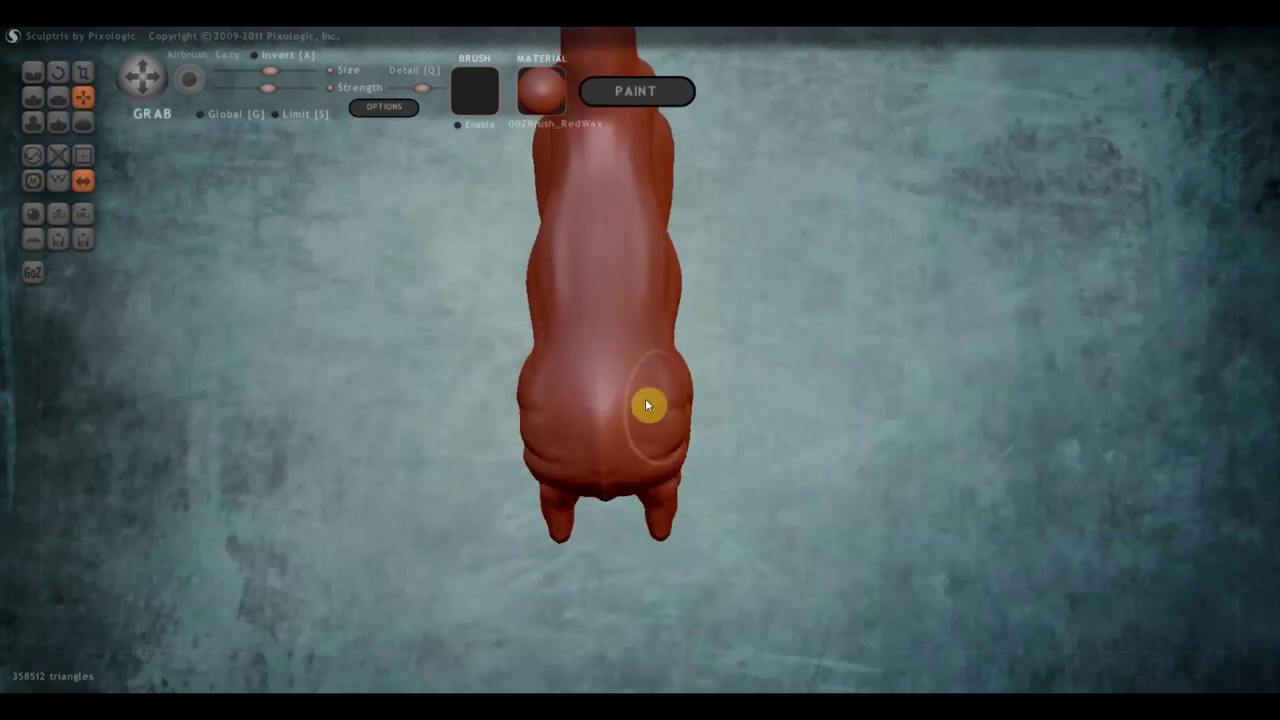
mouse_move(505, 416)
left_mouse_down()
mouse_move(542, 407)
mouse_move(537, 386)
mouse_move(558, 392)
mouse_move(543, 443)
mouse_move(555, 465)
mouse_move(572, 460)
left_mouse_up()
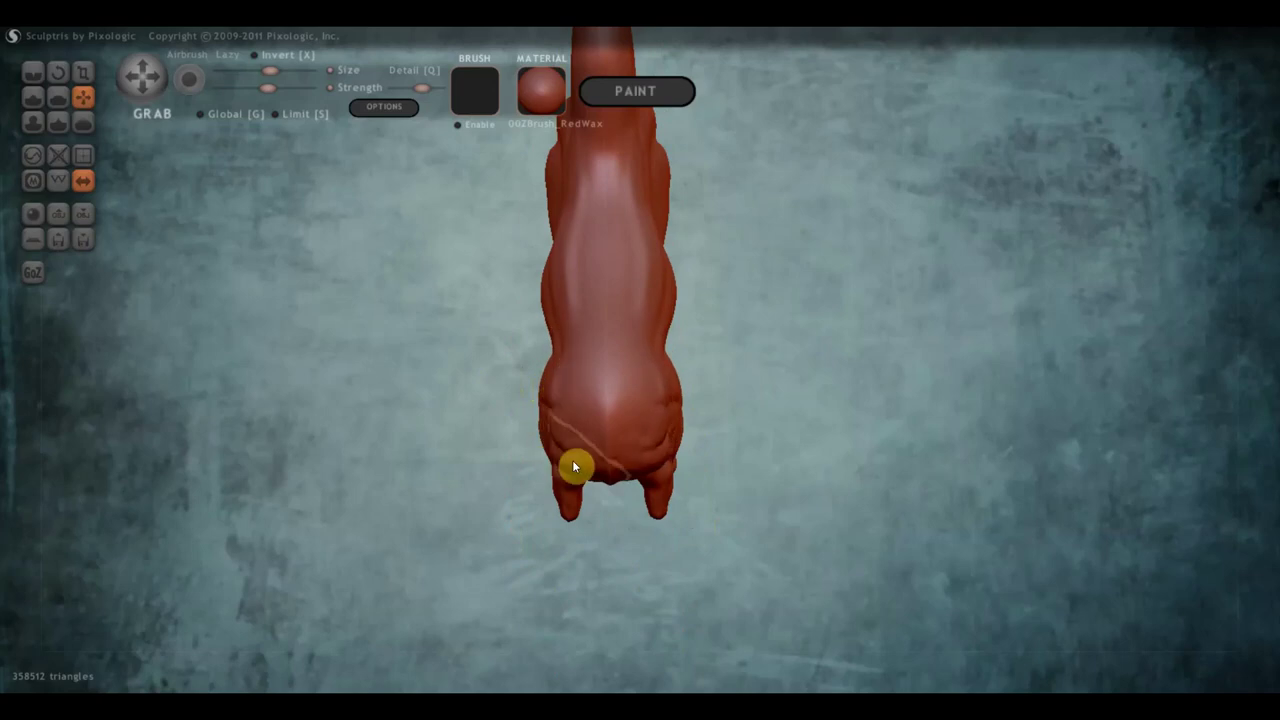
right_click_drag(572, 460, 731, 377)
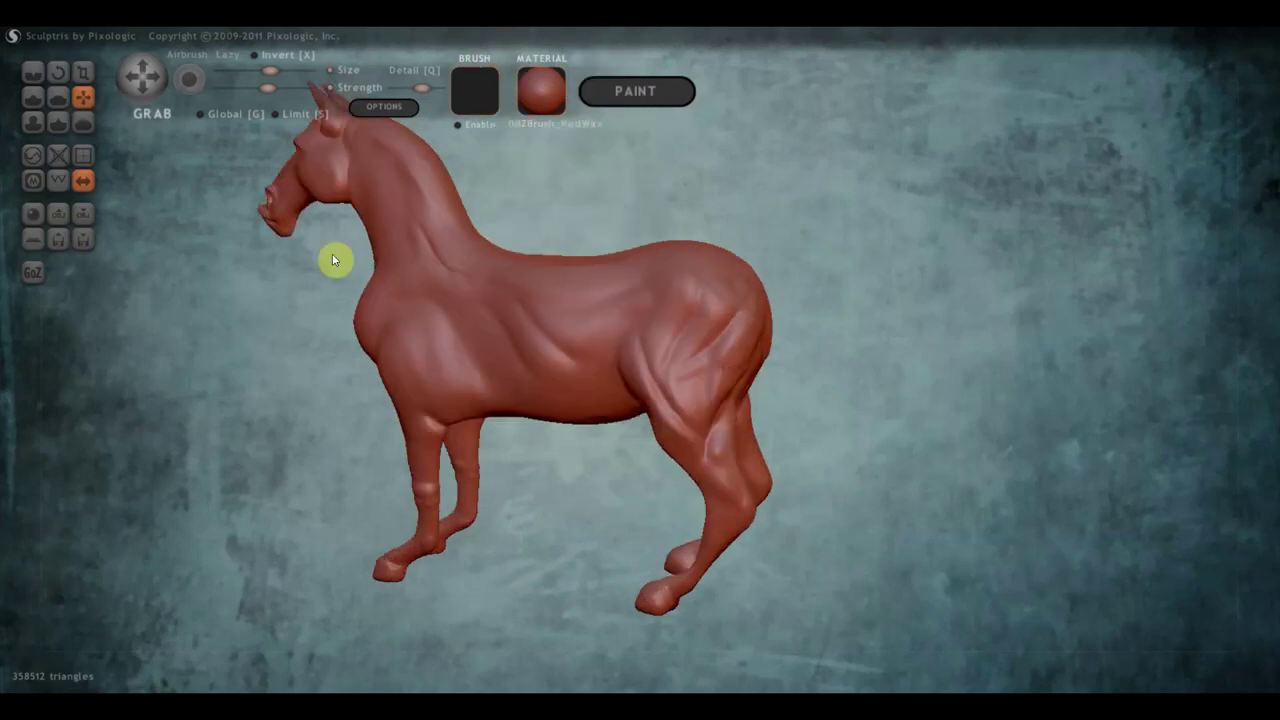
- Flatten the hind hip, the back and the rump surfaces
left_click(59, 96)
scroll(403, 258, "down", 3)
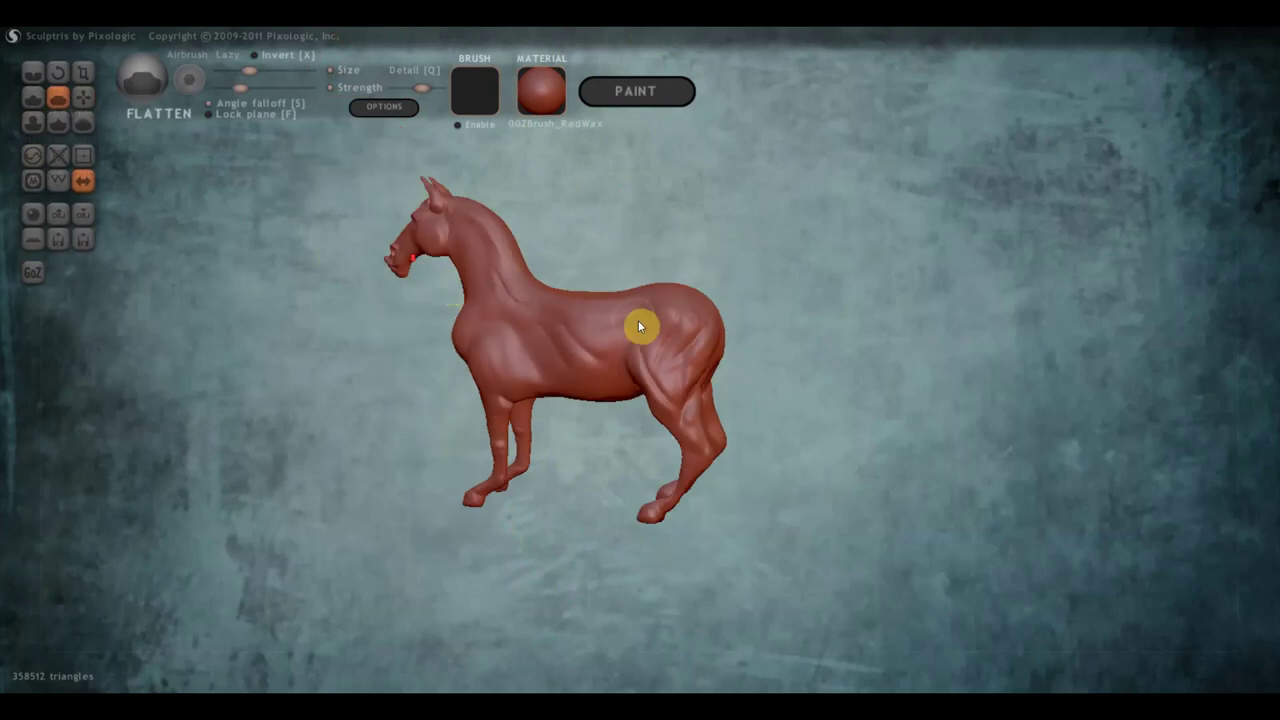
mouse_move(719, 324)
left_mouse_down()
mouse_move(695, 371)
mouse_move(709, 305)
mouse_move(697, 337)
left_mouse_up()
right_click_drag(720, 366, 717, 378)
scroll(717, 378, "up", 3)
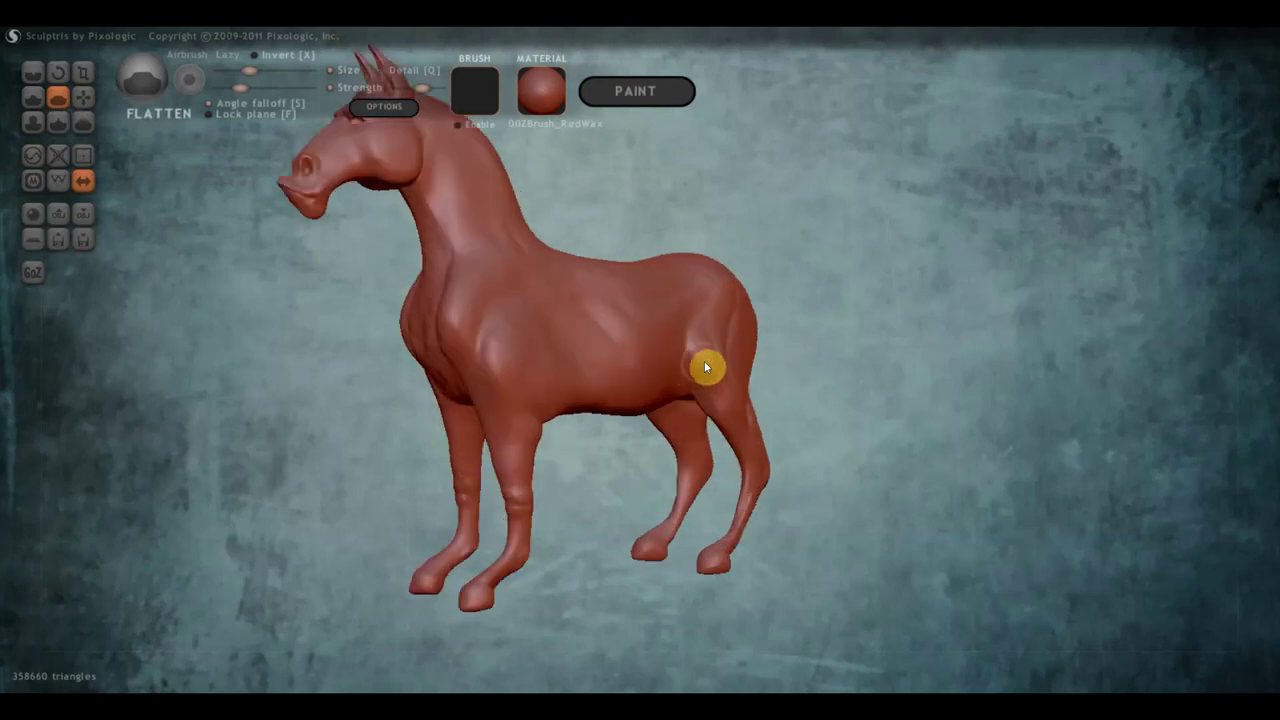
left_click_drag(694, 358, 696, 378)
mouse_move(686, 366)
right_mouse_down()
mouse_move(586, 371)
mouse_move(682, 333)
right_mouse_up()
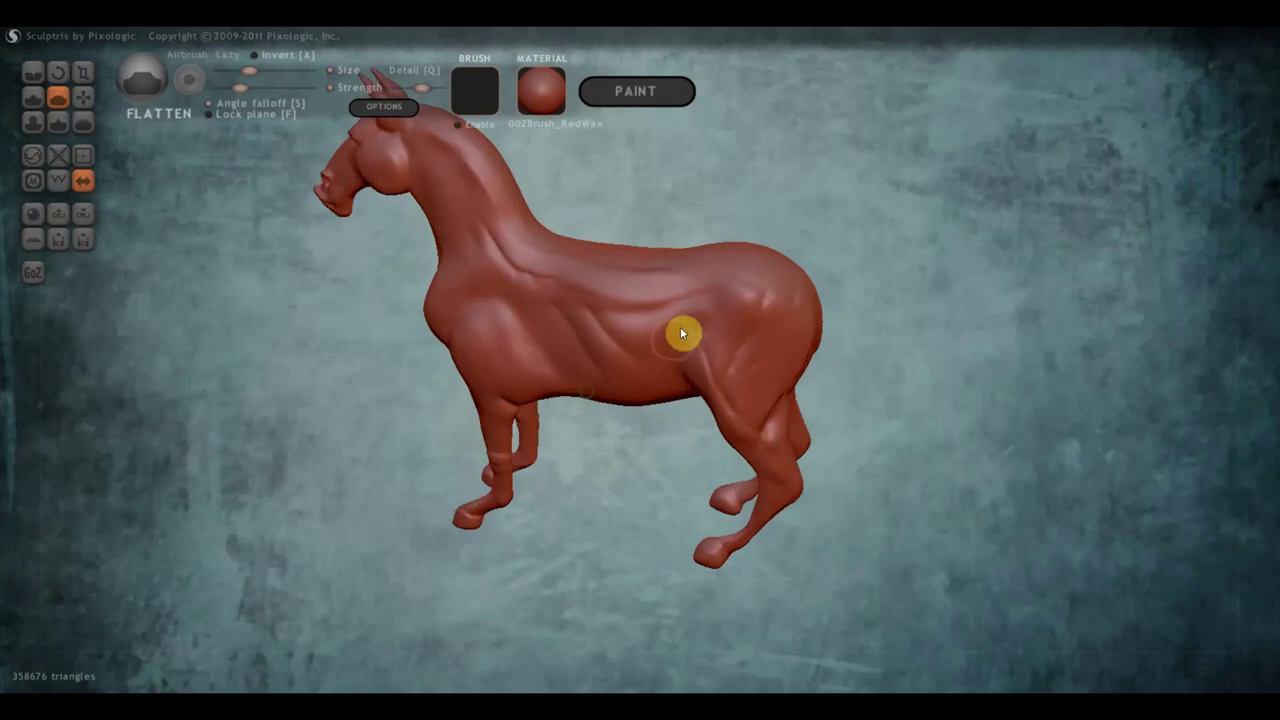
mouse_move(674, 316)
left_mouse_down()
mouse_move(697, 323)
mouse_move(546, 286)
mouse_move(663, 277)
mouse_move(551, 262)
mouse_move(528, 244)
mouse_move(537, 280)
mouse_move(503, 257)
mouse_move(657, 297)
mouse_move(728, 293)
mouse_move(611, 279)
mouse_move(567, 289)
left_mouse_up()
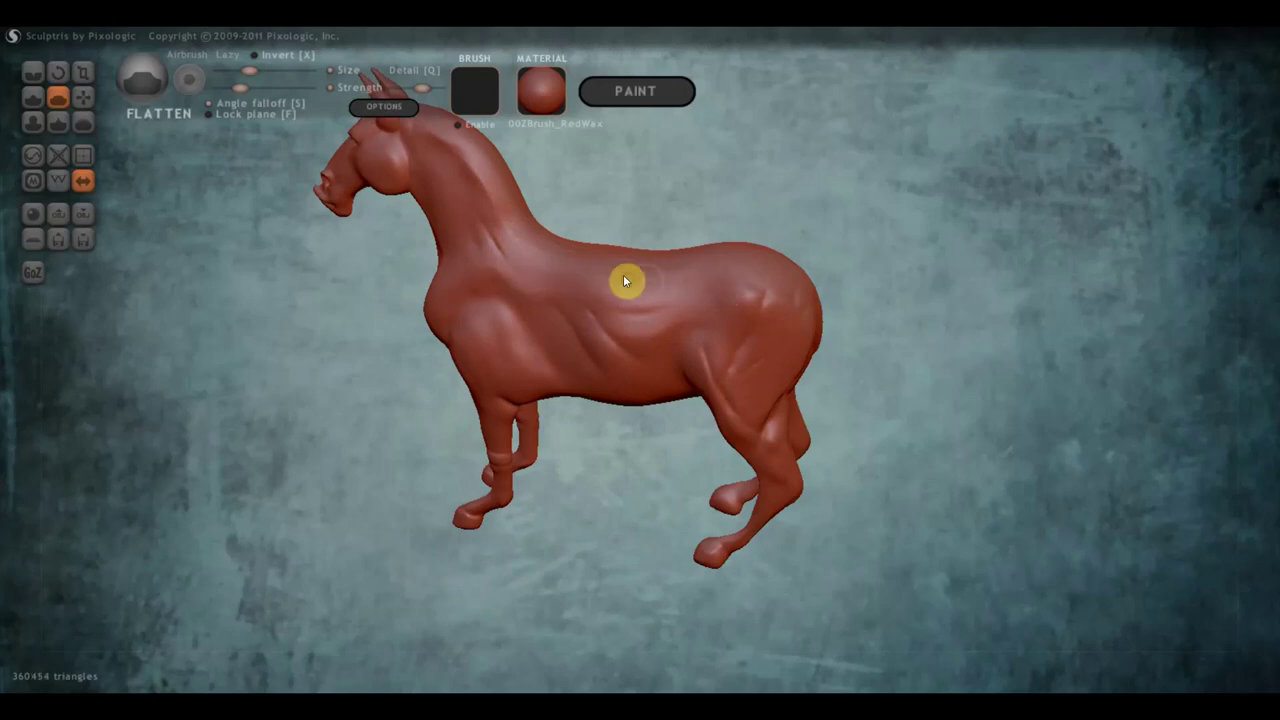
left_click_drag(730, 278, 746, 270)
mouse_move(746, 270)
right_mouse_down()
mouse_move(770, 315)
mouse_move(677, 343)
right_mouse_up()
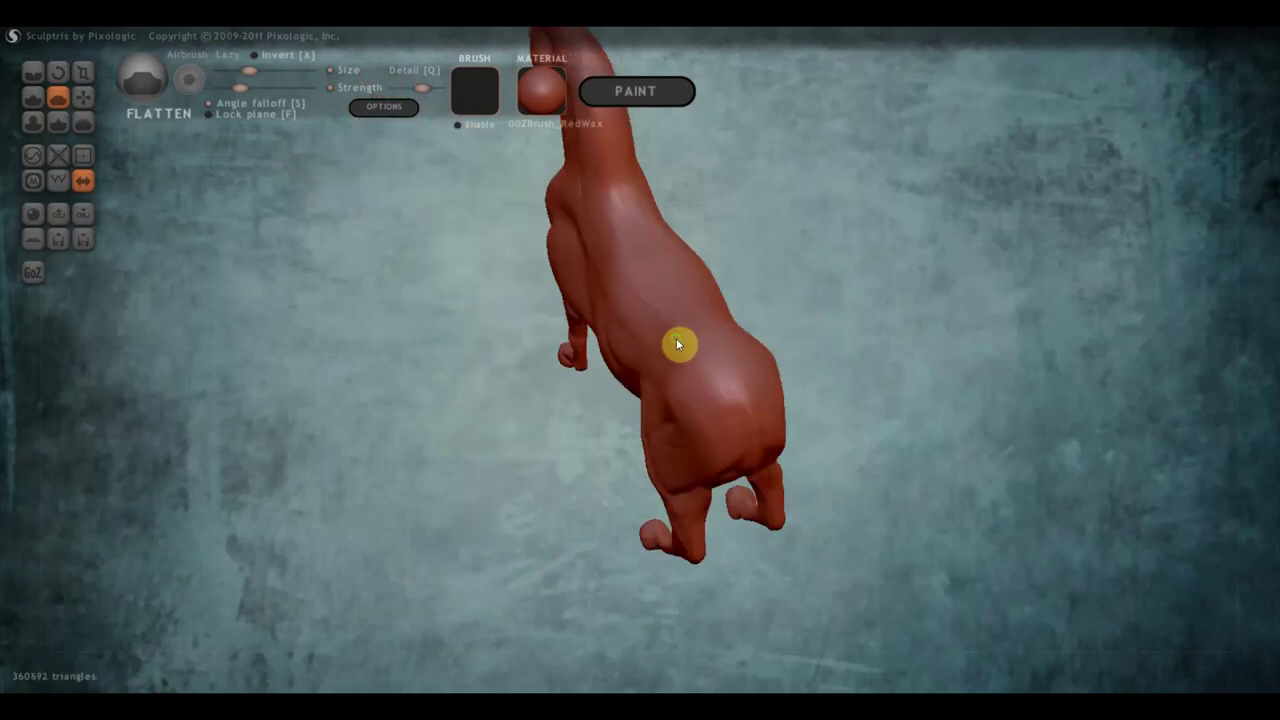
- Reverse the Flatten brush direction and reshape the chest surface
left_click(257, 66)
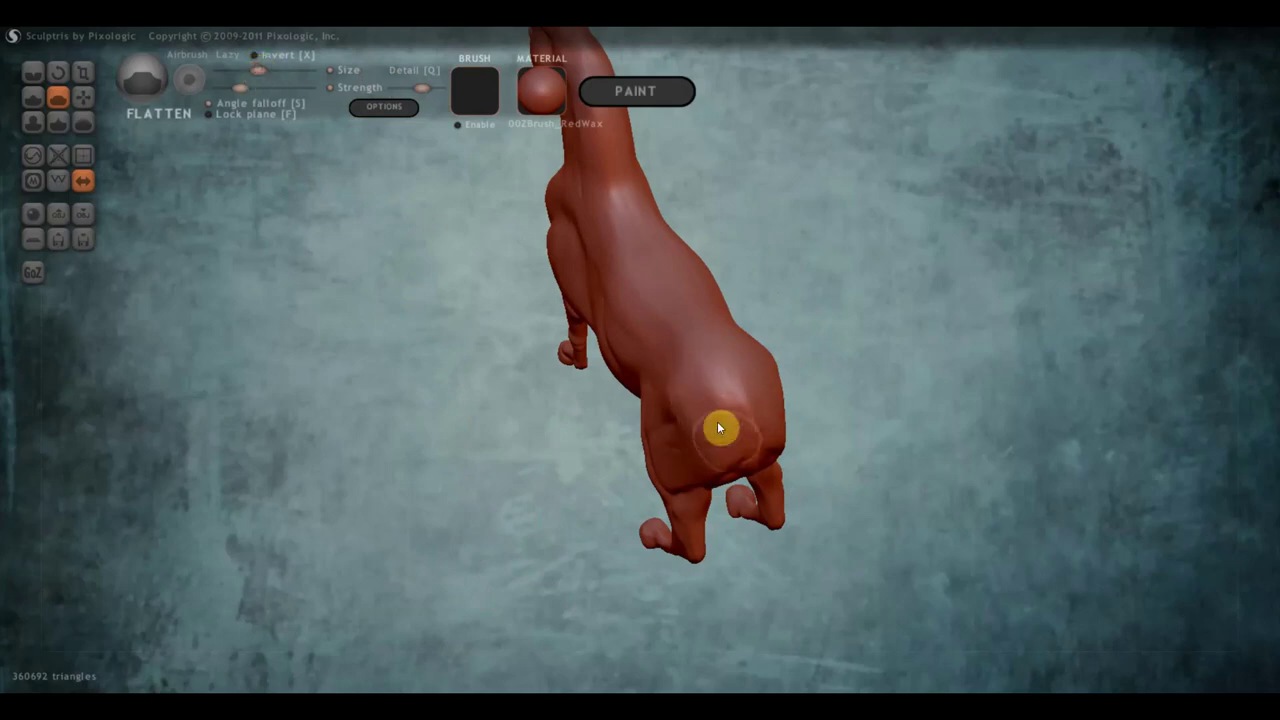
mouse_move(729, 443)
right_mouse_down()
mouse_move(843, 371)
mouse_move(751, 334)
mouse_move(798, 375)
right_mouse_up()
mouse_move(517, 397)
right_mouse_down()
mouse_move(502, 405)
mouse_move(494, 363)
right_mouse_up()
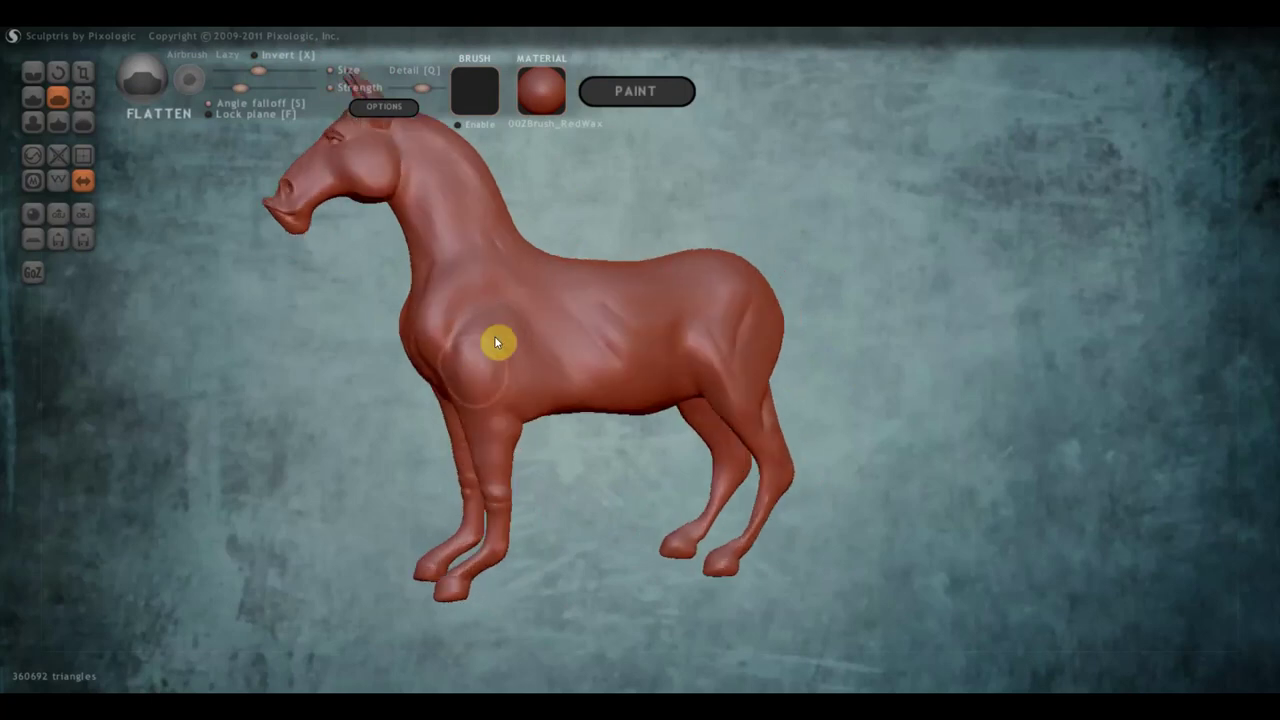
left_click_drag(489, 354, 511, 346)
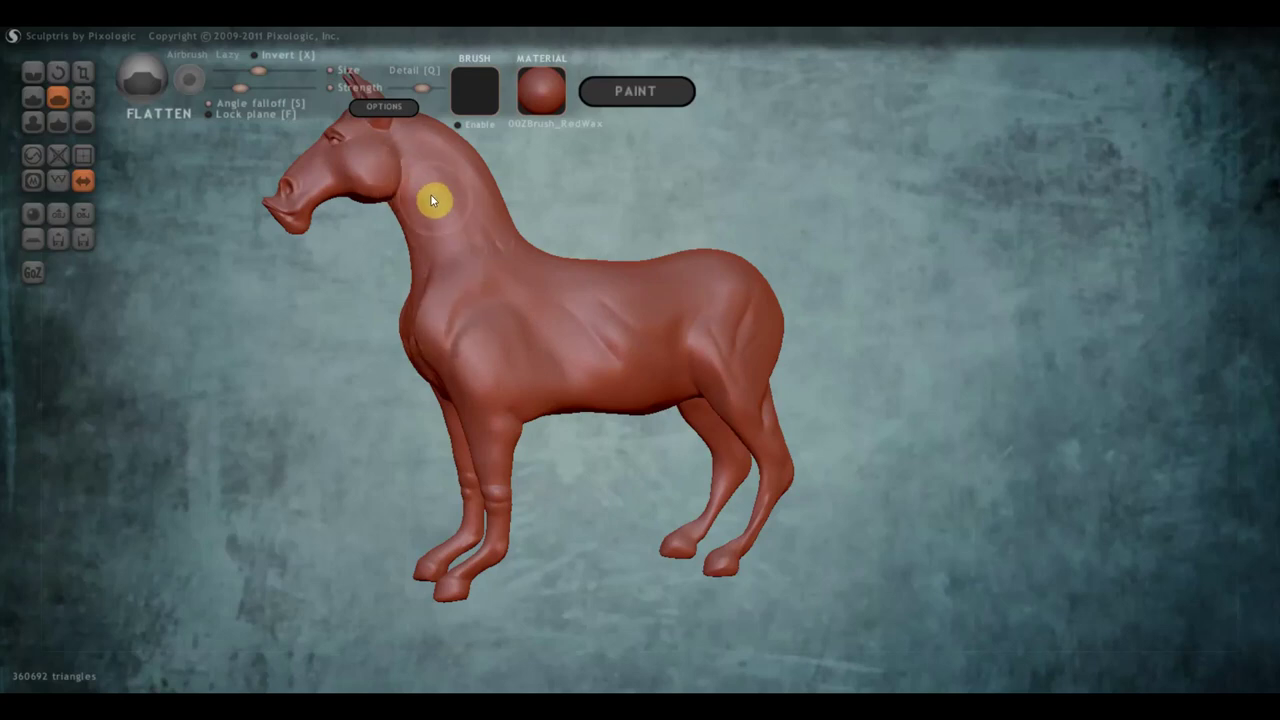
- Carve a crease line into the horse's shoulder with the Crease brush
mouse_move(460, 180)
right_mouse_down()
mouse_move(446, 217)
mouse_move(466, 160)
right_mouse_up()
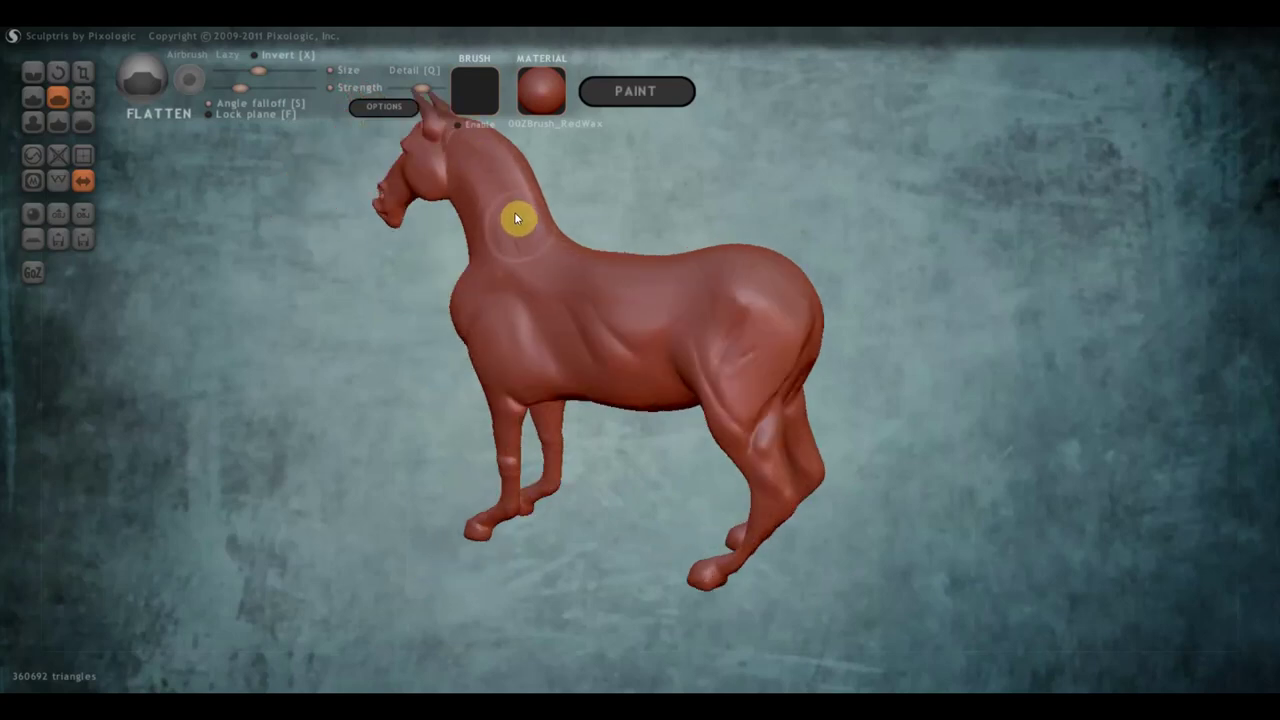
mouse_move(631, 306)
right_mouse_down()
mouse_move(724, 400)
mouse_move(649, 386)
mouse_move(740, 389)
mouse_move(575, 247)
mouse_move(577, 289)
right_mouse_up()
right_click_drag(834, 309, 810, 183, "alt")
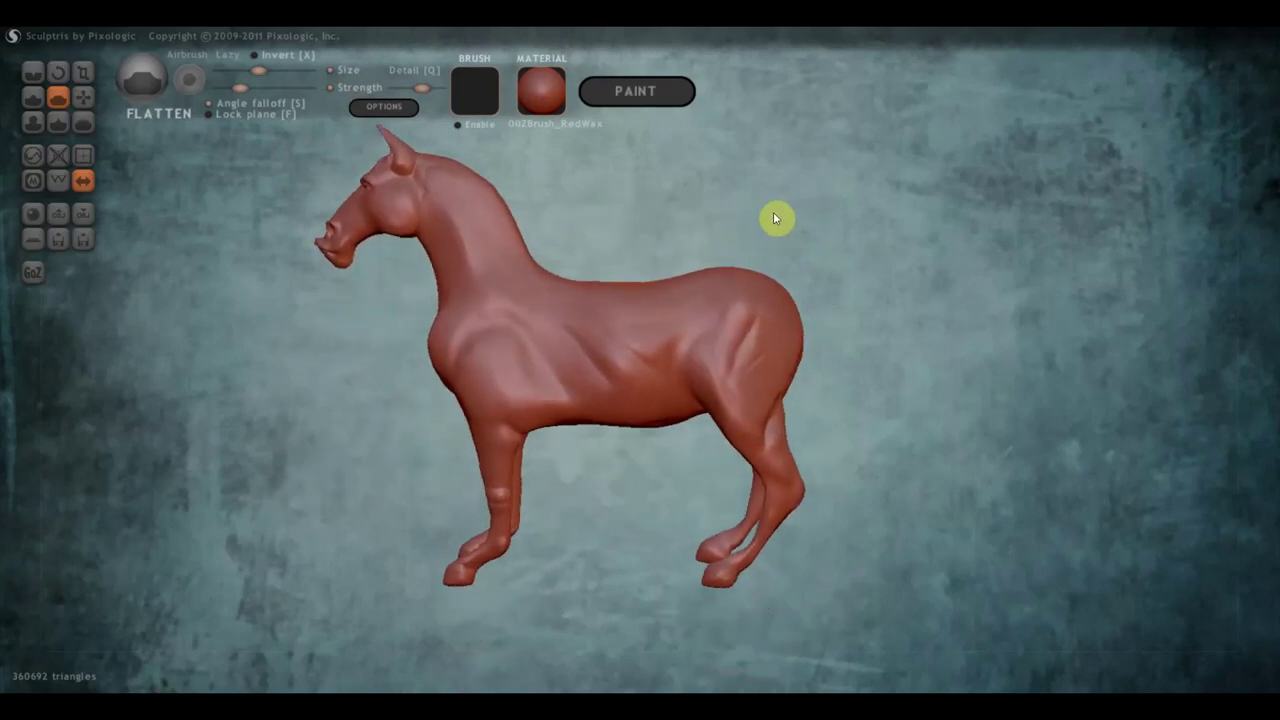
mouse_move(616, 386)
right_mouse_down()
mouse_move(586, 346)
mouse_move(500, 300)
right_mouse_up()
left_click(32, 72)
mouse_move(650, 400)
right_mouse_down()
mouse_move(594, 400)
mouse_move(583, 380)
mouse_move(626, 354)
mouse_move(566, 443)
right_mouse_up()
mouse_move(532, 382)
left_mouse_down()
mouse_move(531, 420)
mouse_move(534, 391)
mouse_move(517, 426)
mouse_move(528, 420)
left_mouse_up()
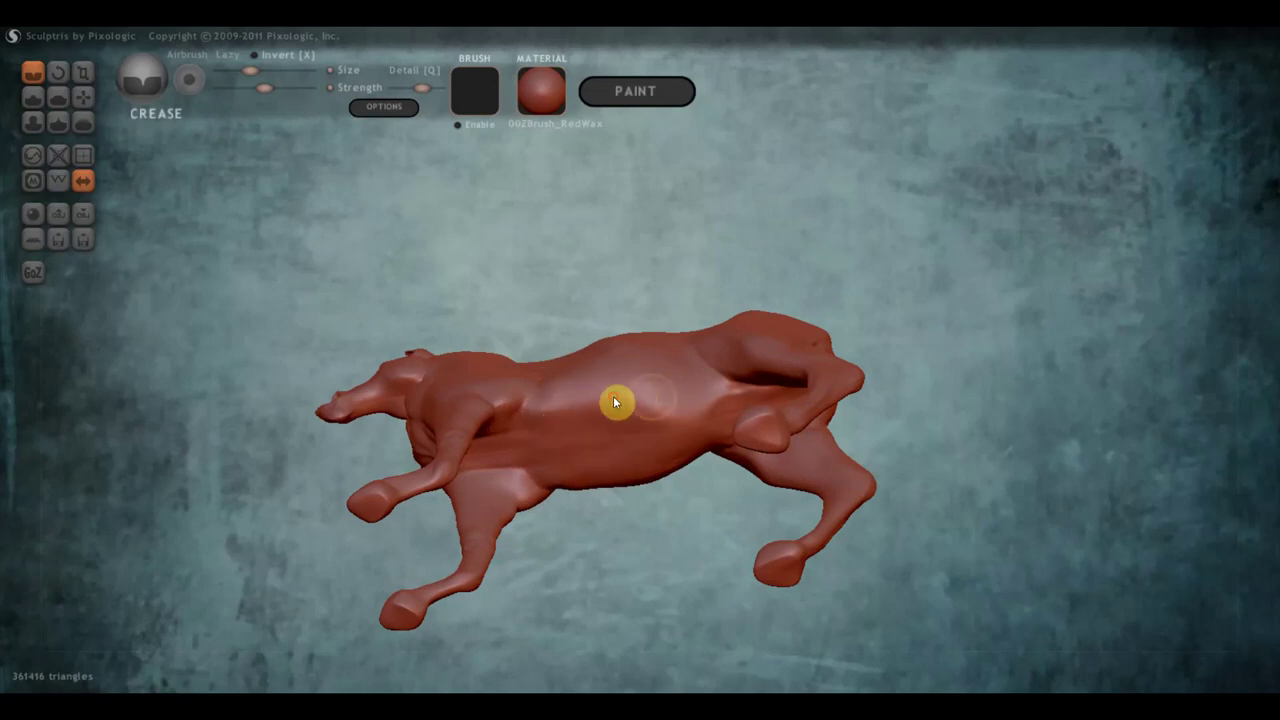
- Smooth the horse's flank and belly underside with Flatten, then zoom out to the whole horse
left_click(58, 97)
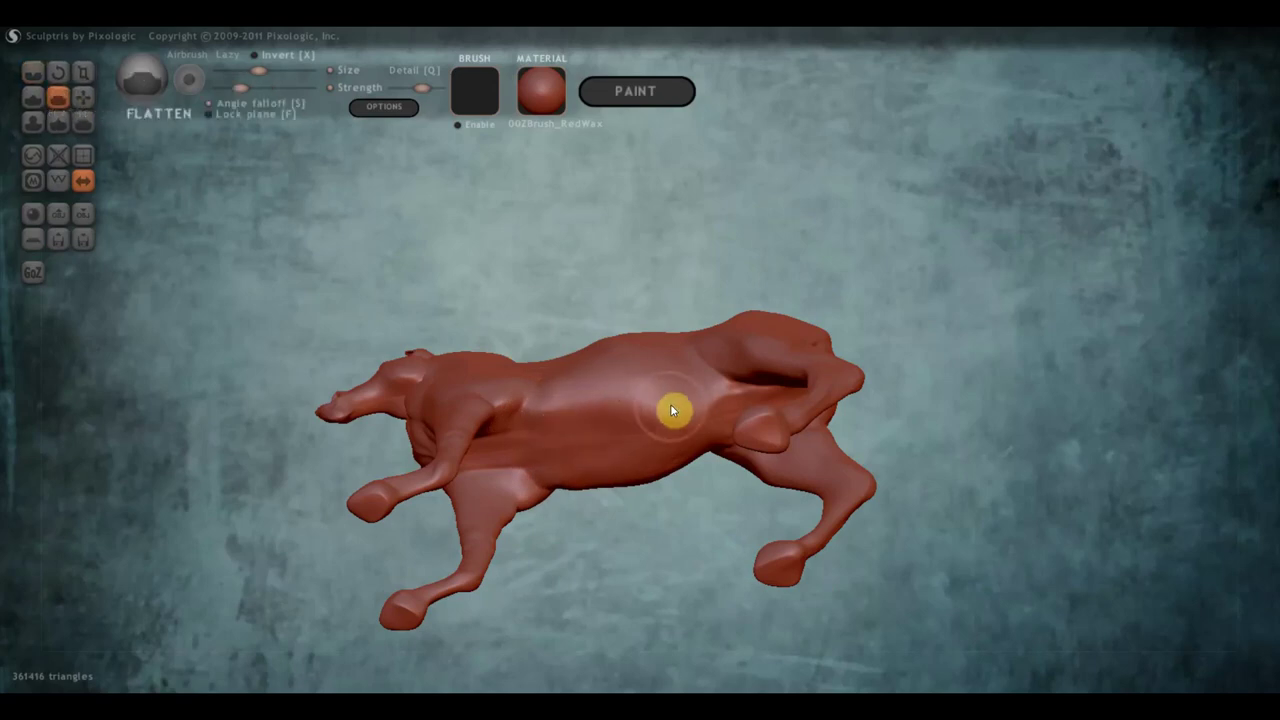
left_click_drag(663, 403, 564, 412)
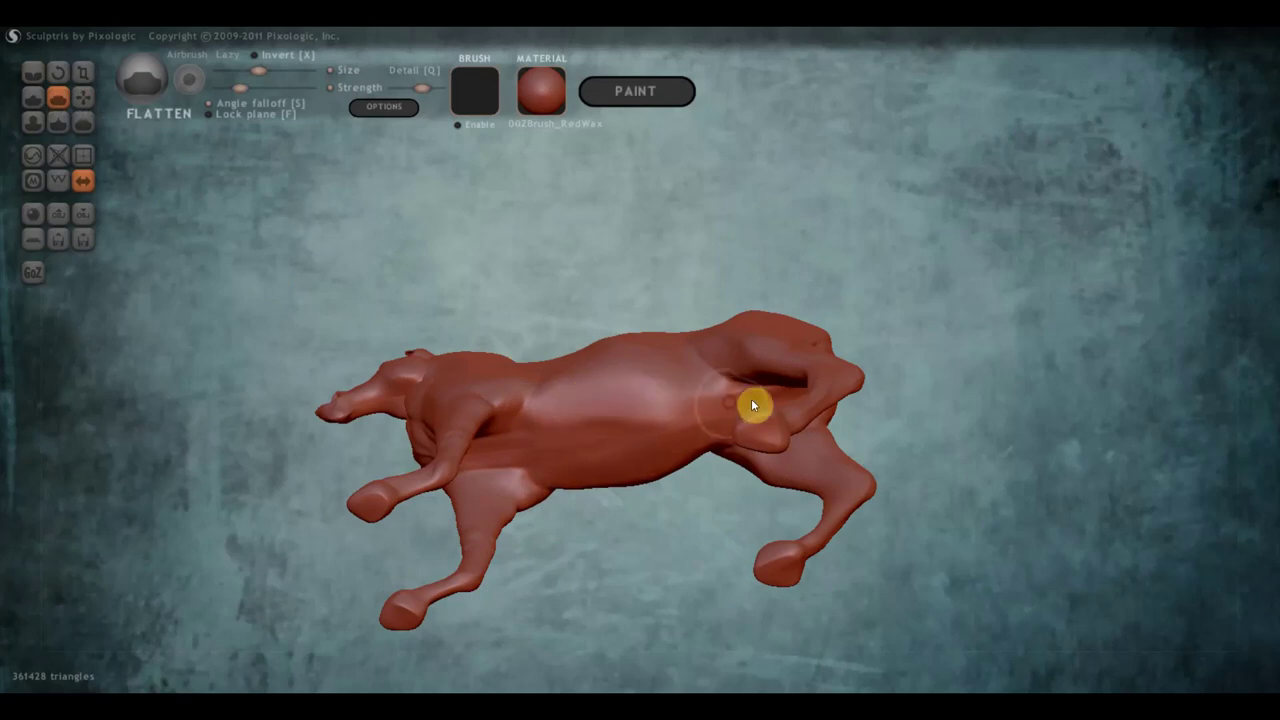
right_click_drag(732, 403, 786, 351)
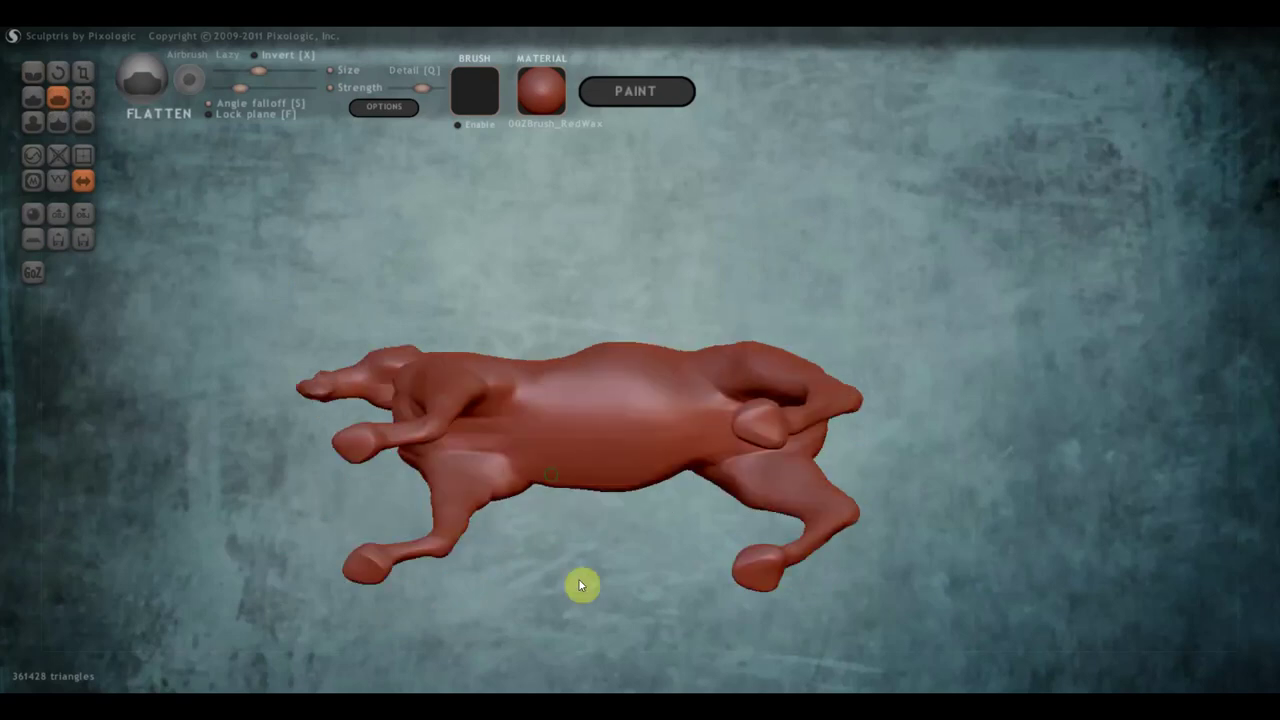
left_click_drag(619, 395, 610, 433)
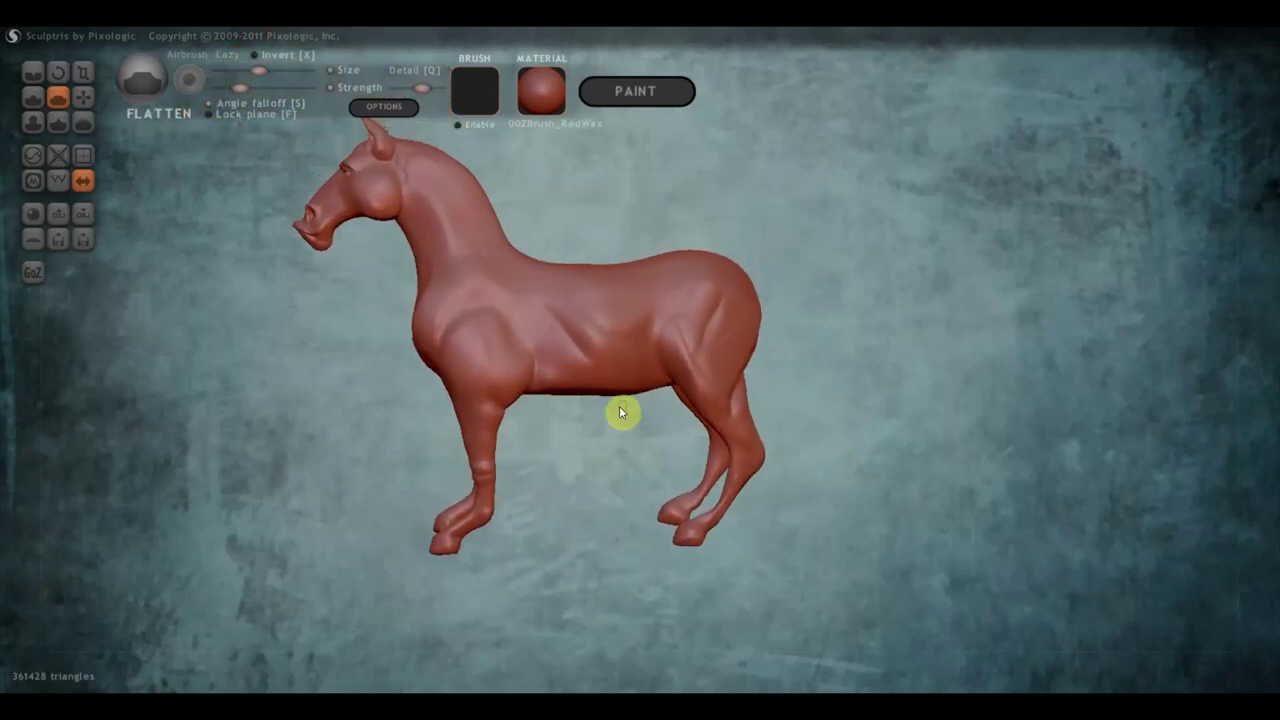
- Use the Grab brush to pull the belly–hind leg junction and the flank into shape
left_click(83, 97)
scroll(766, 383, "up", 3)
left_click_drag(713, 404, 703, 410)
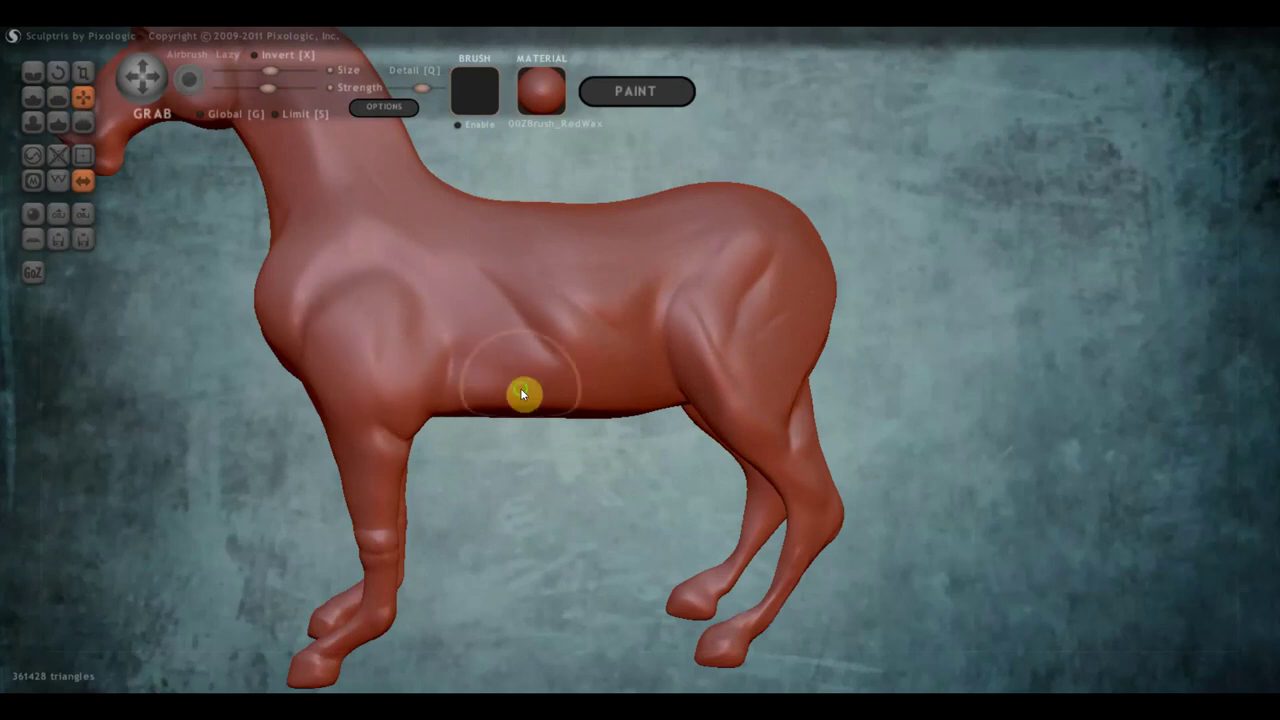
right_click_drag(513, 396, 509, 356)
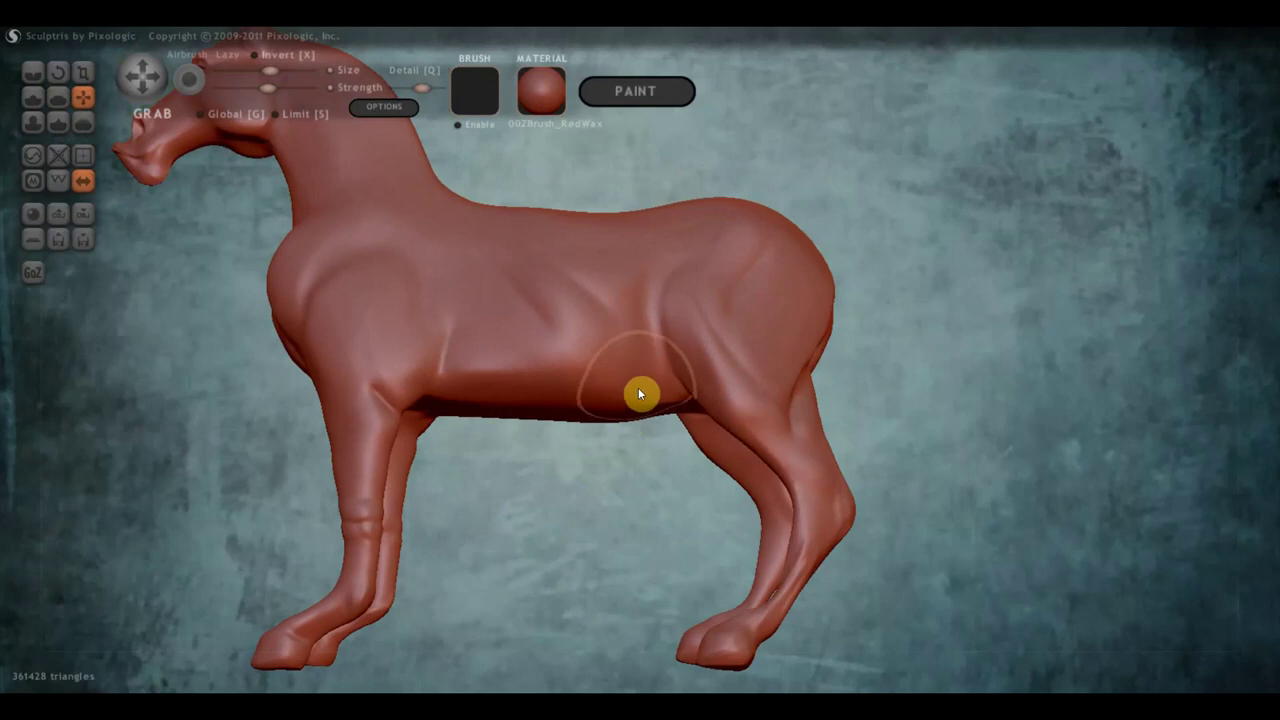
right_click_drag(646, 377, 640, 343)
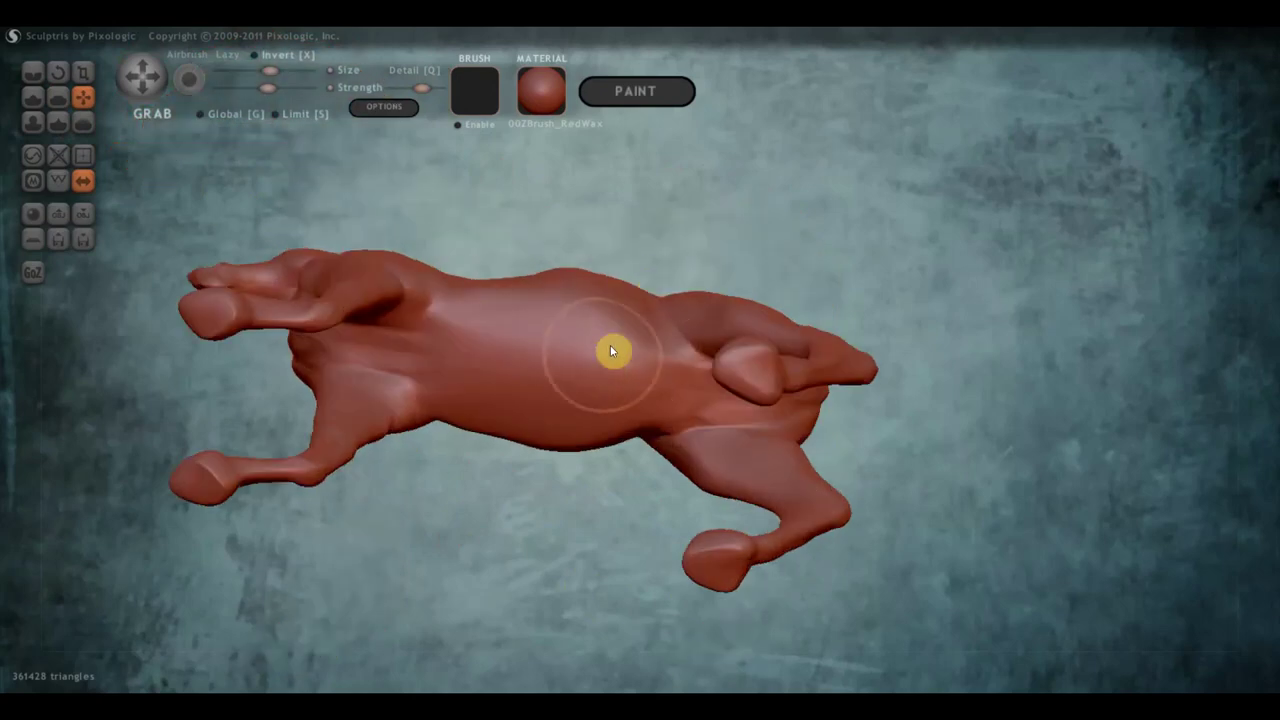
left_click_drag(454, 289, 462, 385)
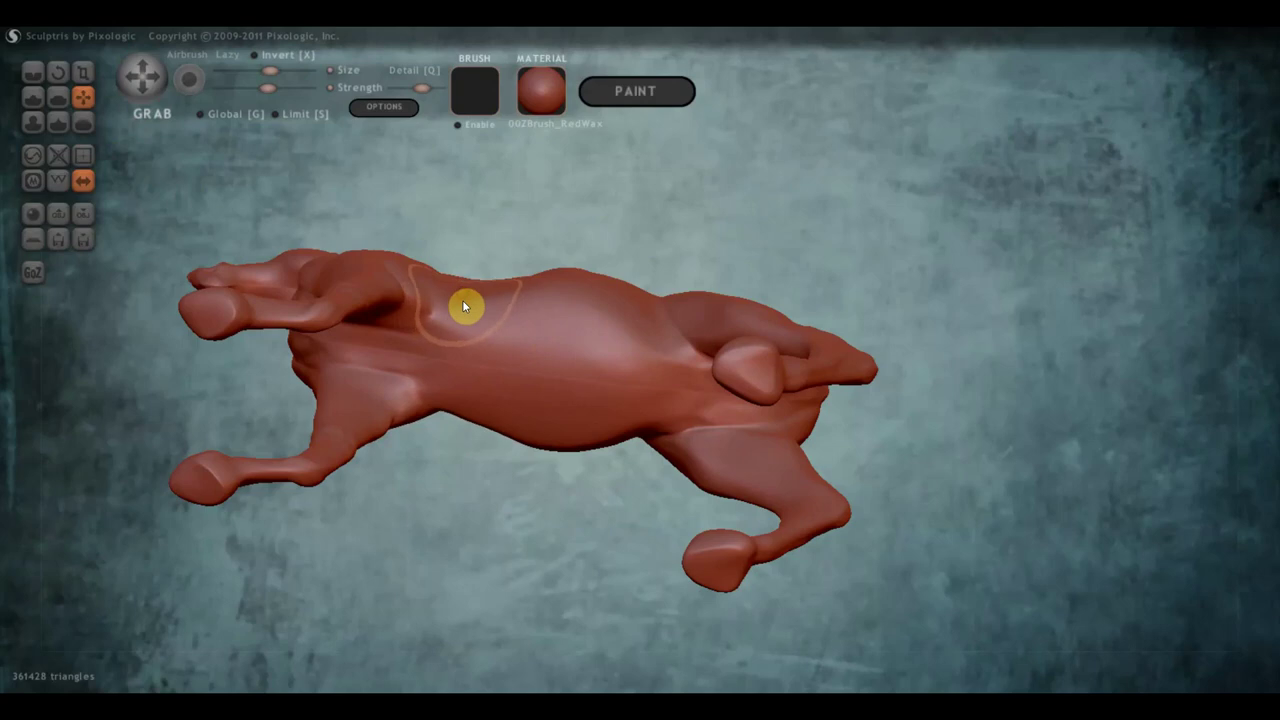
mouse_move(462, 385)
right_mouse_down()
mouse_move(474, 523)
mouse_move(500, 463)
mouse_move(451, 411)
mouse_move(485, 365)
right_mouse_up()
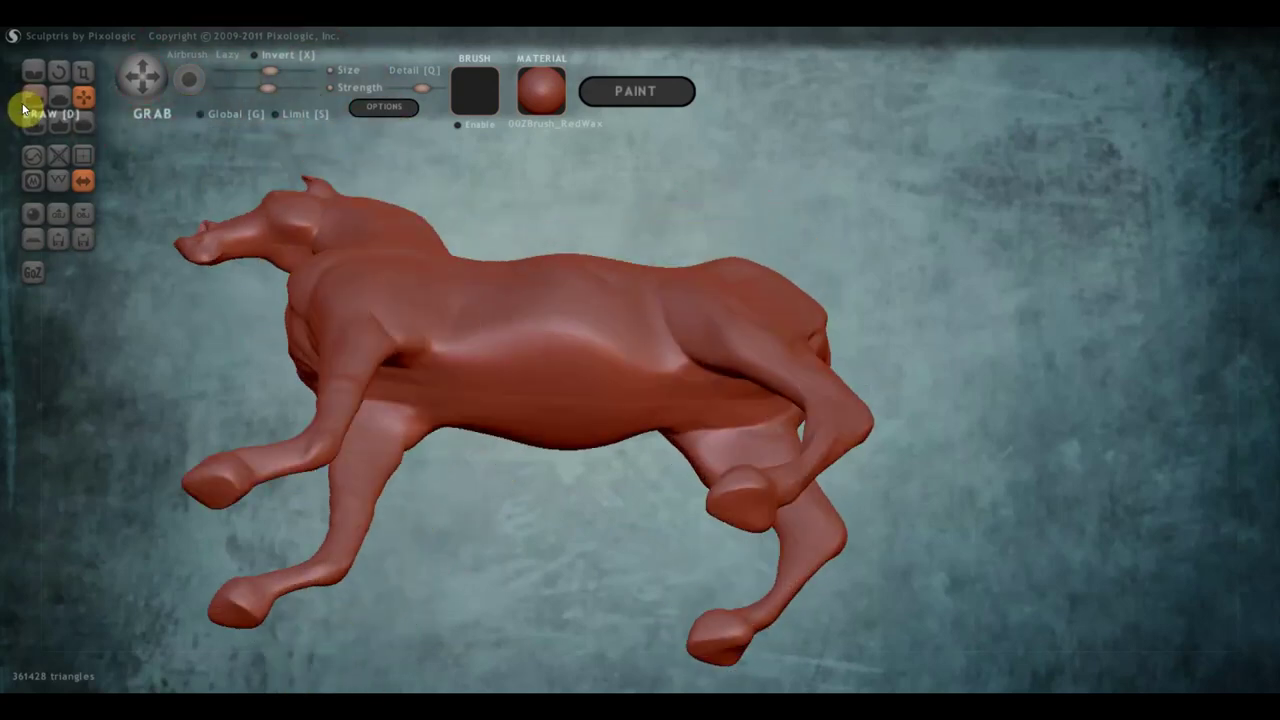
- Flatten a patch on the barrel just behind the foreleg
left_click(57, 96)
mouse_move(451, 338)
left_mouse_down()
mouse_move(461, 346)
mouse_move(443, 391)
mouse_move(454, 357)
mouse_move(443, 391)
mouse_move(491, 423)
mouse_move(526, 364)
mouse_move(526, 334)
mouse_move(611, 329)
mouse_move(612, 355)
left_mouse_up()
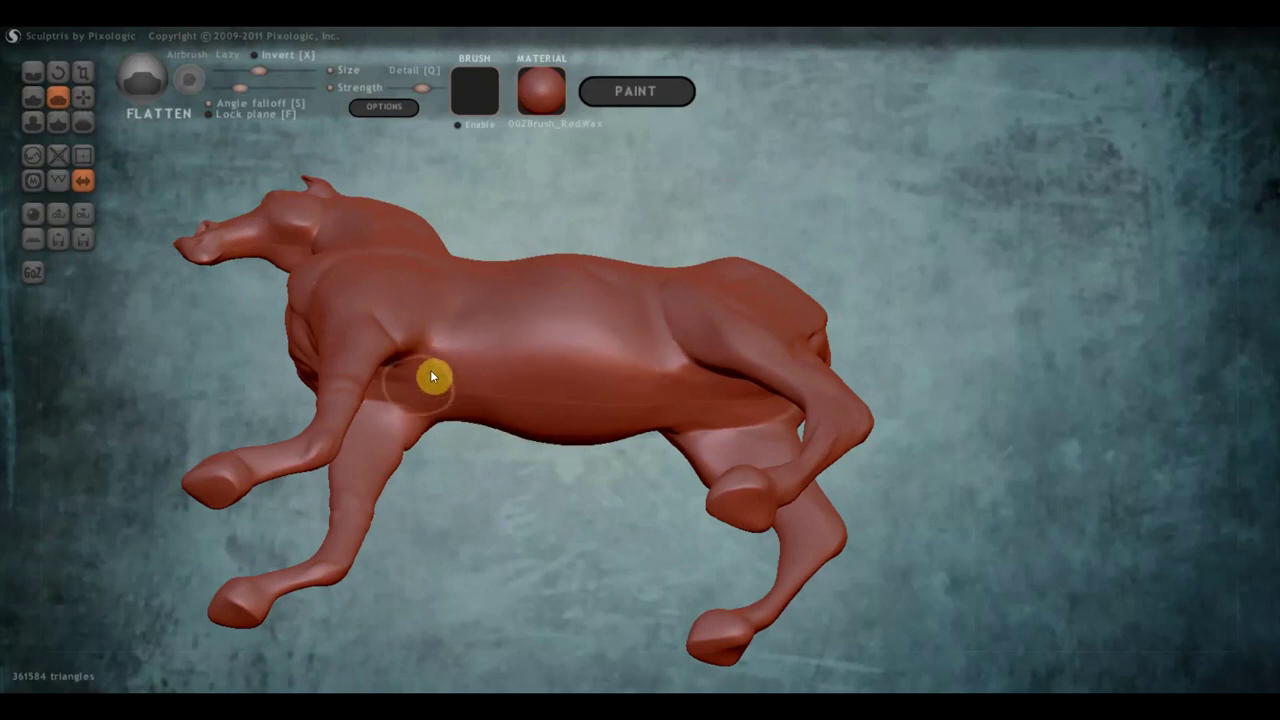
mouse_move(446, 391)
right_mouse_down()
mouse_move(607, 465)
mouse_move(640, 391)
right_mouse_up()
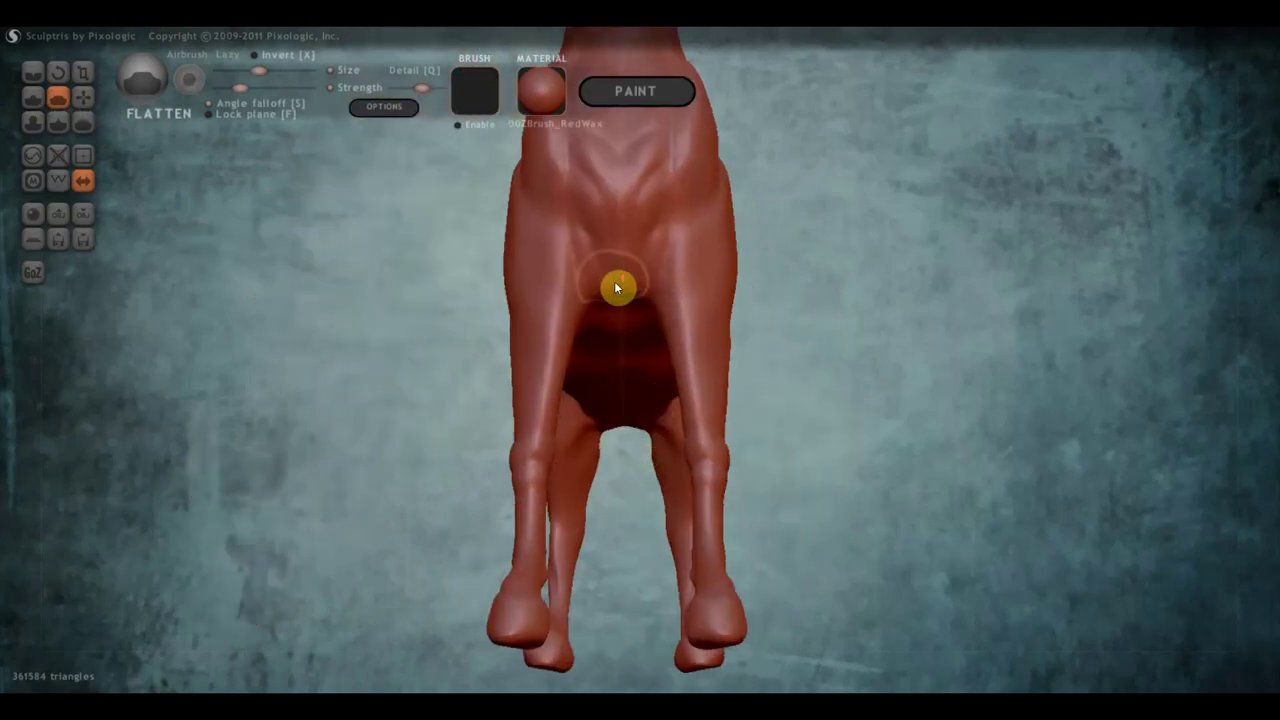
scroll(616, 293, "down", 2)
mouse_move(620, 300)
right_mouse_down()
mouse_move(651, 370)
mouse_move(615, 325)
right_mouse_up()
- Use the Draw brush to build a broad bulge between the front legs and add form to the chest
left_click(35, 100)
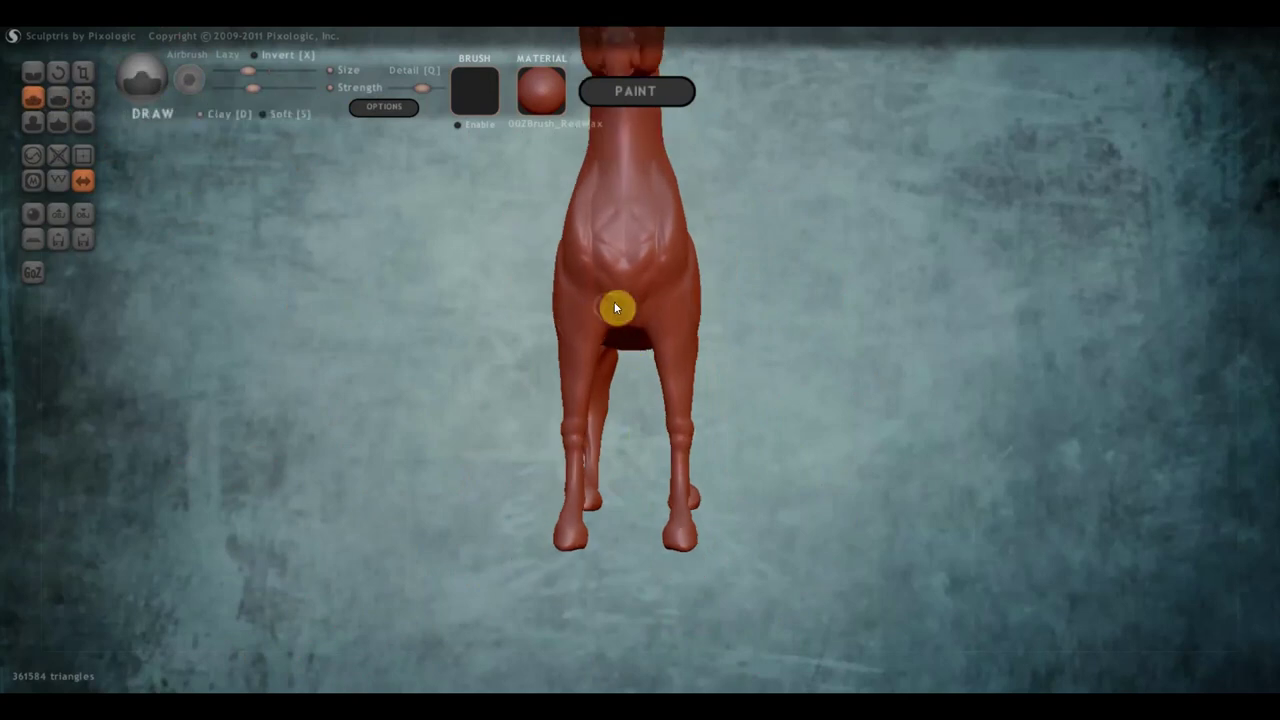
left_click_drag(626, 357, 622, 300)
mouse_move(612, 256)
left_mouse_down("shift")
mouse_move(597, 293)
mouse_move(626, 286)
mouse_move(613, 275)
mouse_move(613, 305)
left_mouse_up("shift")
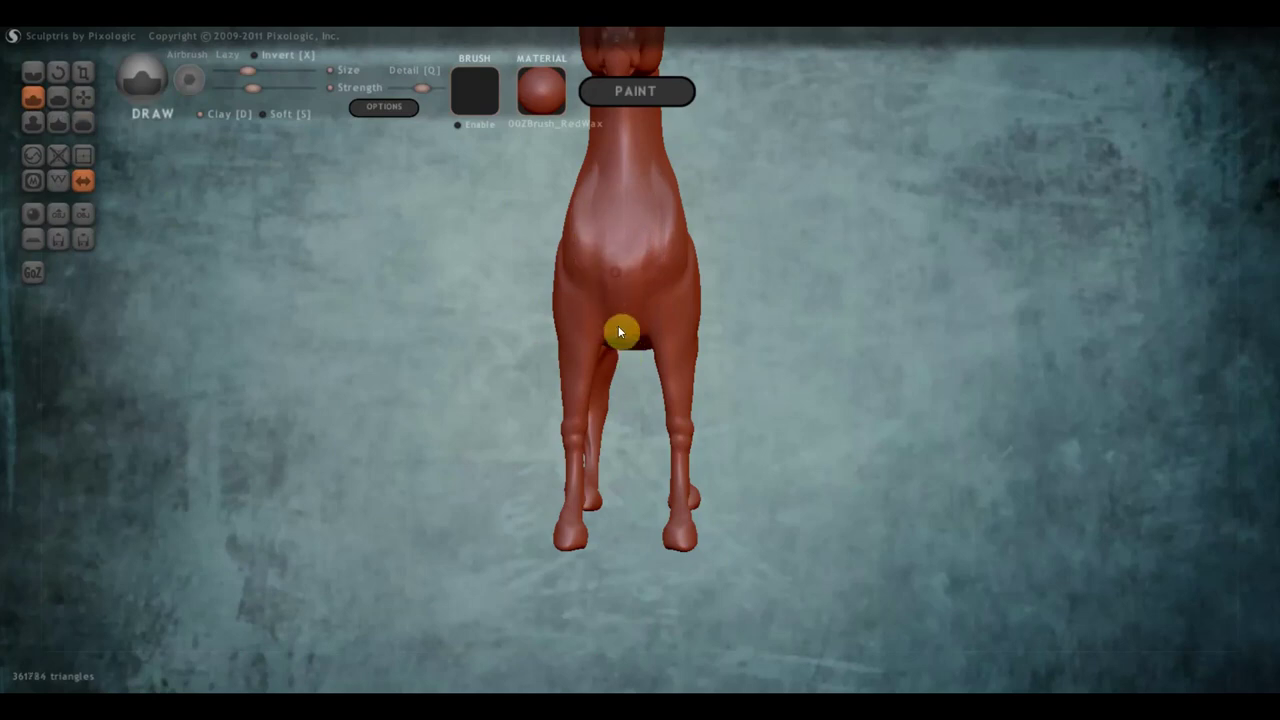
right_click_drag(593, 343, 562, 271)
scroll(565, 300, "up", 3)
mouse_move(541, 224)
left_mouse_down()
mouse_move(592, 356)
mouse_move(555, 270)
mouse_move(594, 400)
mouse_move(557, 277)
mouse_move(612, 365)
left_mouse_up()
mouse_move(610, 362)
right_mouse_down()
mouse_move(523, 309)
mouse_move(563, 323)
right_mouse_up()
- Add Draw strokes to the upper front leg and build up the chest surface
mouse_move(563, 323)
left_mouse_down()
mouse_move(571, 346)
mouse_move(531, 316)
left_mouse_up()
mouse_move(531, 320)
right_mouse_down()
mouse_move(734, 391)
mouse_move(643, 266)
right_mouse_up()
mouse_move(643, 266)
left_mouse_down()
mouse_move(680, 389)
mouse_move(640, 316)
mouse_move(646, 286)
mouse_move(654, 340)
mouse_move(660, 283)
mouse_move(681, 358)
mouse_move(674, 249)
mouse_move(669, 337)
left_mouse_up()
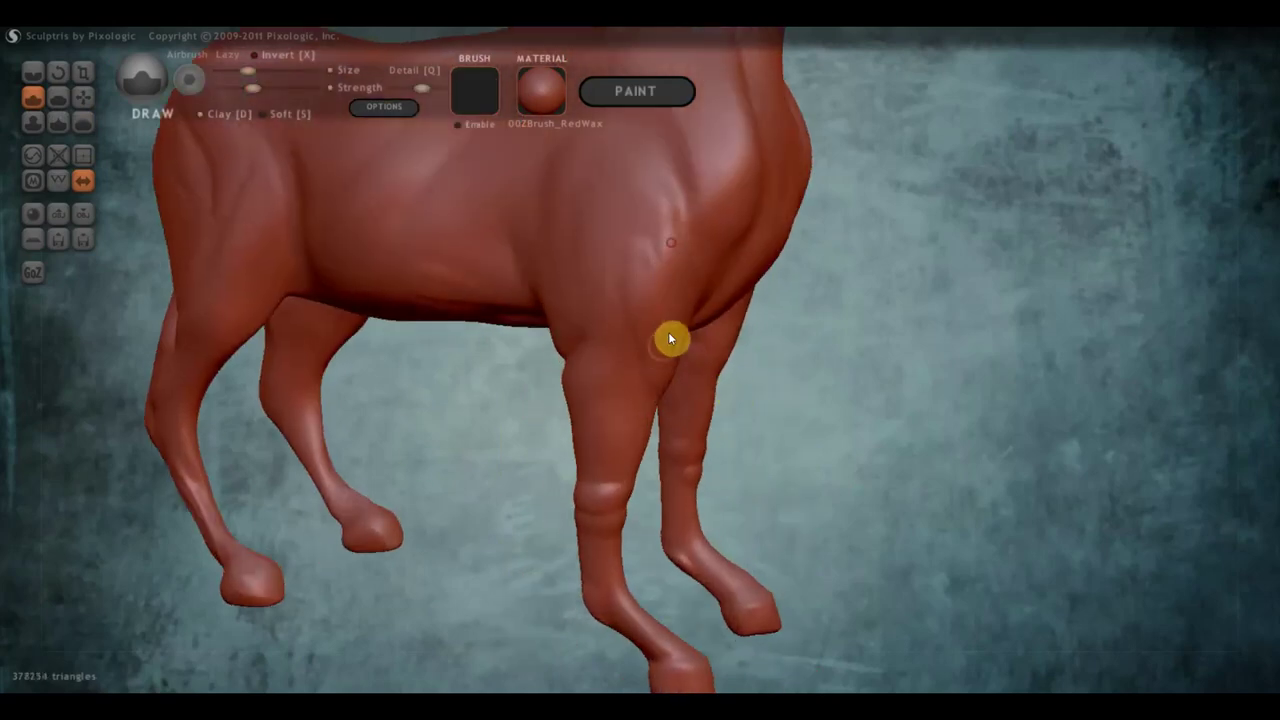
scroll(666, 323, "down", 3)
right_click_drag(666, 323, 741, 331)
left_click_drag(647, 229, 580, 310)
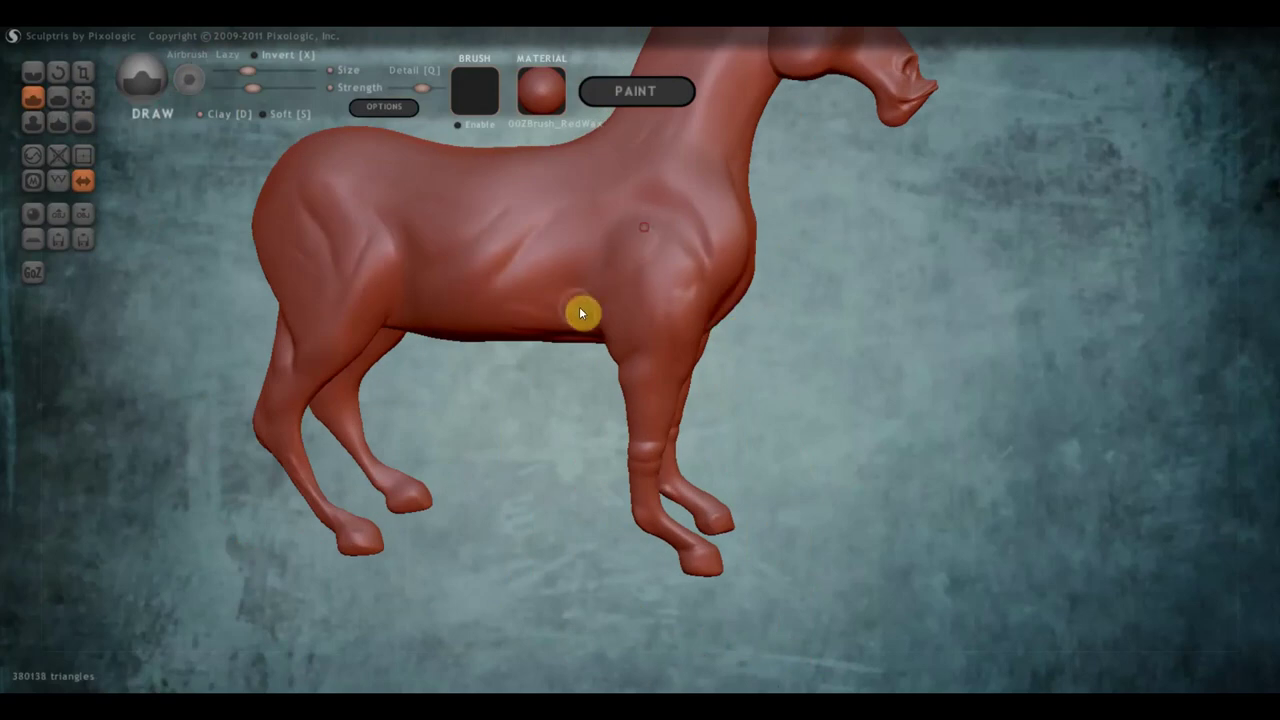
left_click_drag(640, 253, 658, 274)
- Raise a bump on the shoulder and build ridges along the throat, smoothing its dimple
mouse_move(673, 272)
left_mouse_down()
mouse_move(671, 294)
mouse_move(626, 317)
mouse_move(651, 311)
mouse_move(631, 315)
mouse_move(669, 276)
mouse_move(689, 203)
left_mouse_up()
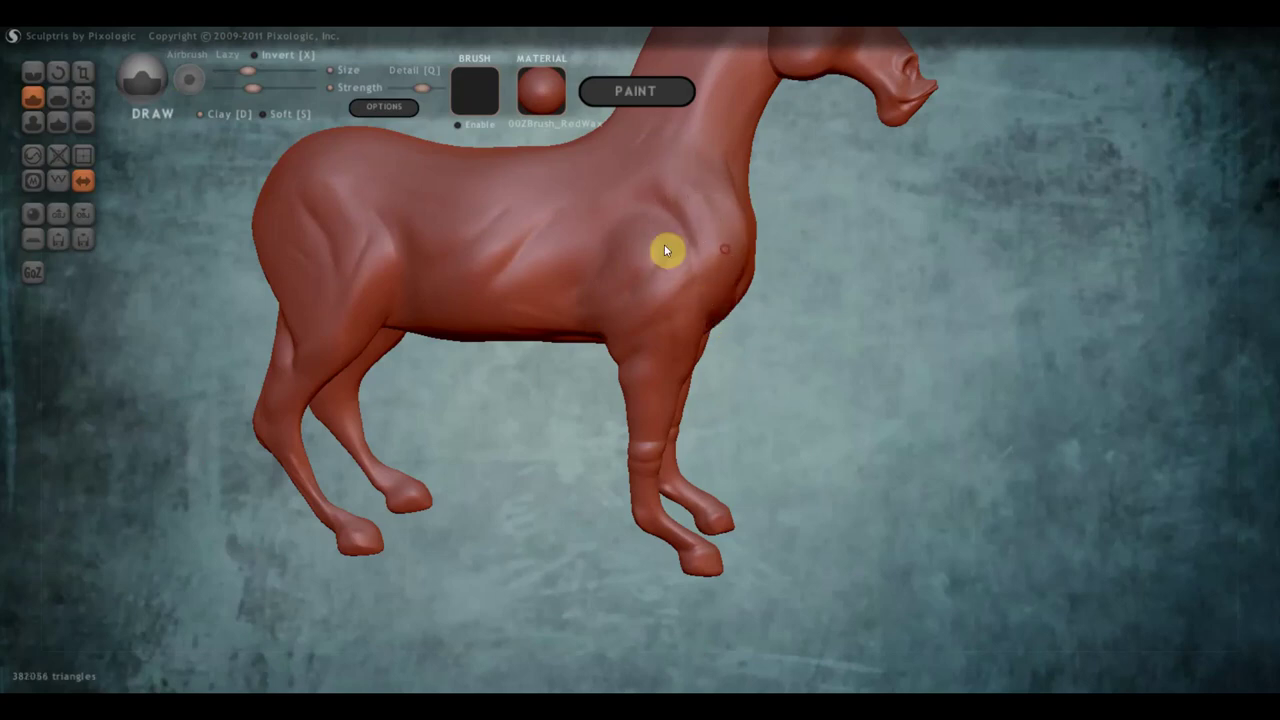
scroll(666, 250, "down", 3)
scroll(738, 223, "up", 3)
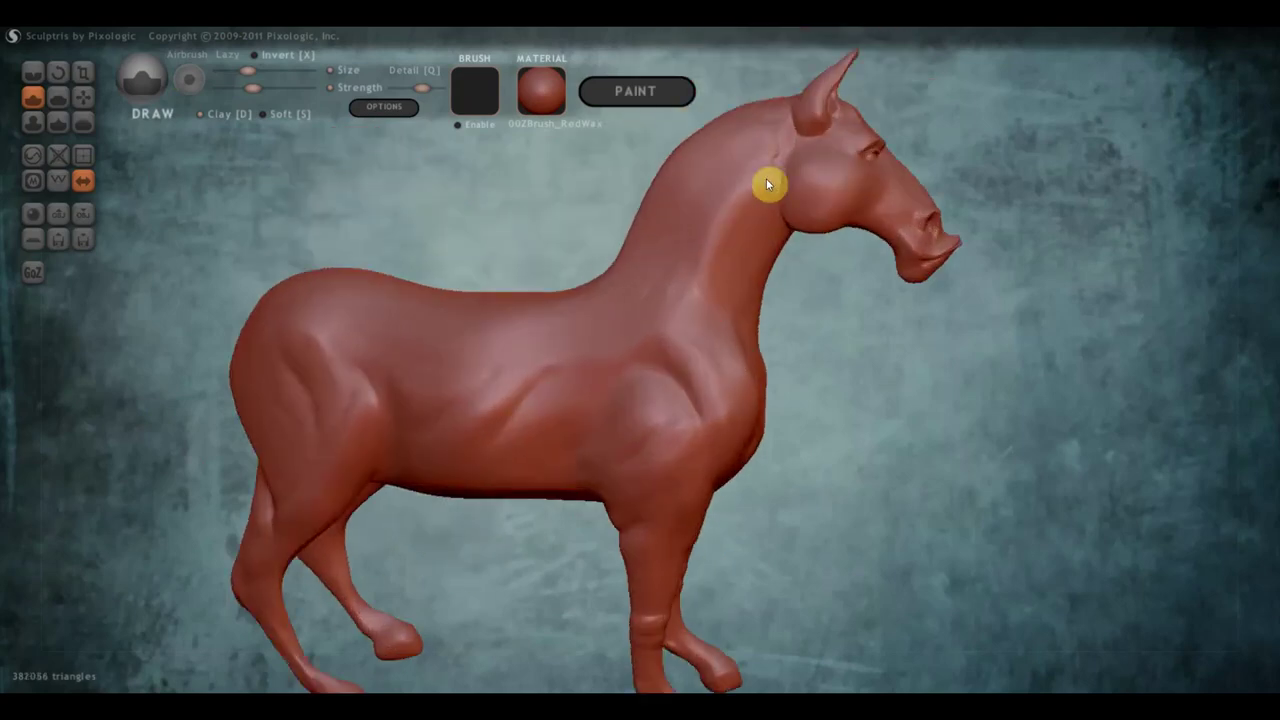
mouse_move(768, 187)
left_mouse_down()
mouse_move(726, 329)
mouse_move(749, 211)
mouse_move(722, 313)
left_mouse_up()
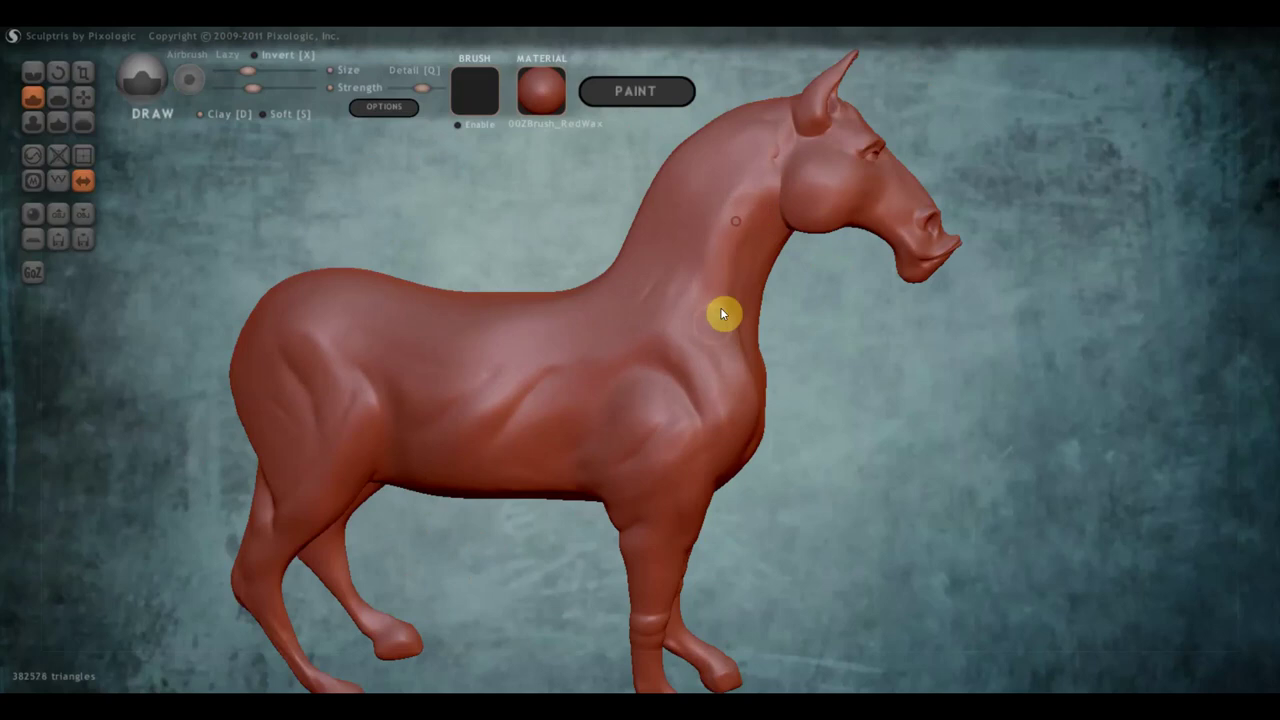
left_click_drag(772, 217, 745, 432)
mouse_move(735, 233)
left_mouse_down()
mouse_move(751, 229)
mouse_move(686, 309)
mouse_move(726, 206)
left_mouse_up()
scroll(730, 170, "up", 1)
- Thicken the neck and withers and add muscle strokes over the shoulder and neck
mouse_move(734, 131)
left_mouse_down()
mouse_move(640, 260)
mouse_move(694, 174)
mouse_move(614, 274)
mouse_move(686, 180)
left_mouse_up()
left_click_drag(661, 237, 613, 308)
mouse_move(606, 314)
right_mouse_down()
mouse_move(712, 414)
mouse_move(677, 370)
right_mouse_up()
mouse_move(677, 370)
left_mouse_down()
mouse_move(586, 417)
mouse_move(651, 371)
mouse_move(592, 441)
mouse_move(674, 354)
mouse_move(554, 434)
left_mouse_up()
mouse_move(554, 434)
right_mouse_down()
mouse_move(578, 335)
mouse_move(671, 237)
right_mouse_up()
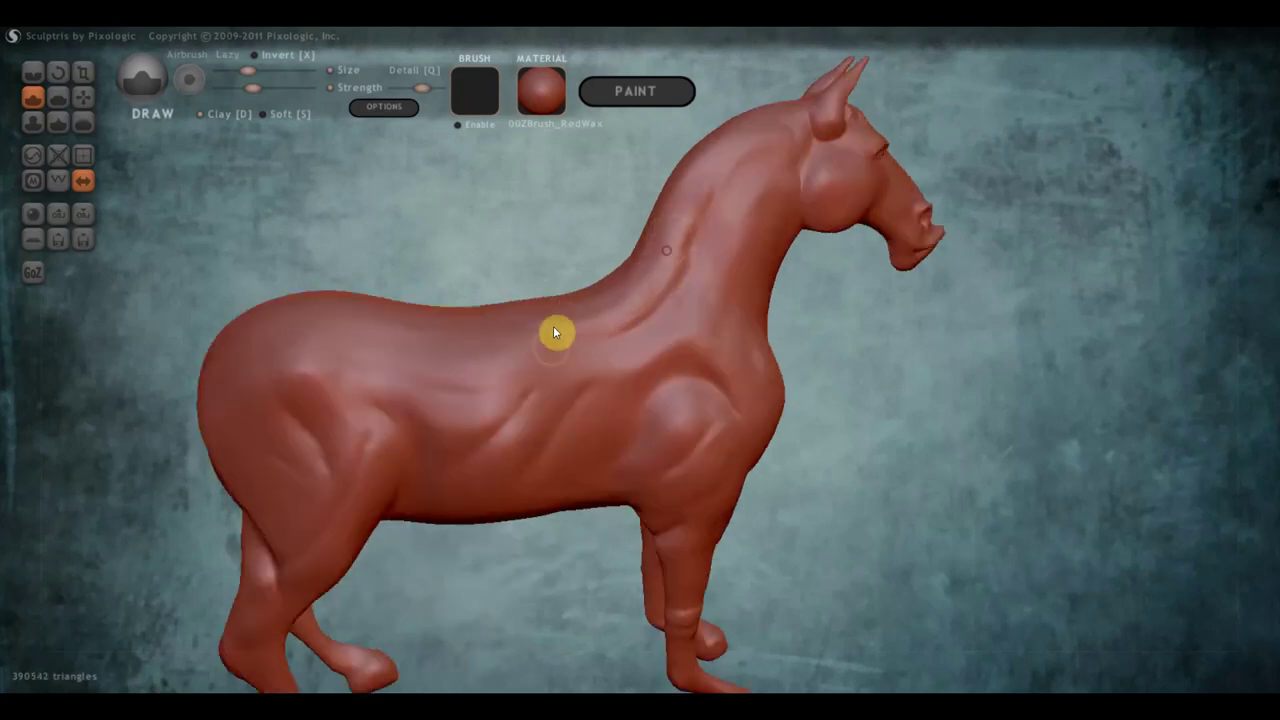
mouse_move(537, 351)
right_mouse_down()
mouse_move(543, 423)
mouse_move(510, 408)
right_mouse_up()
scroll(530, 410, "up", 3)
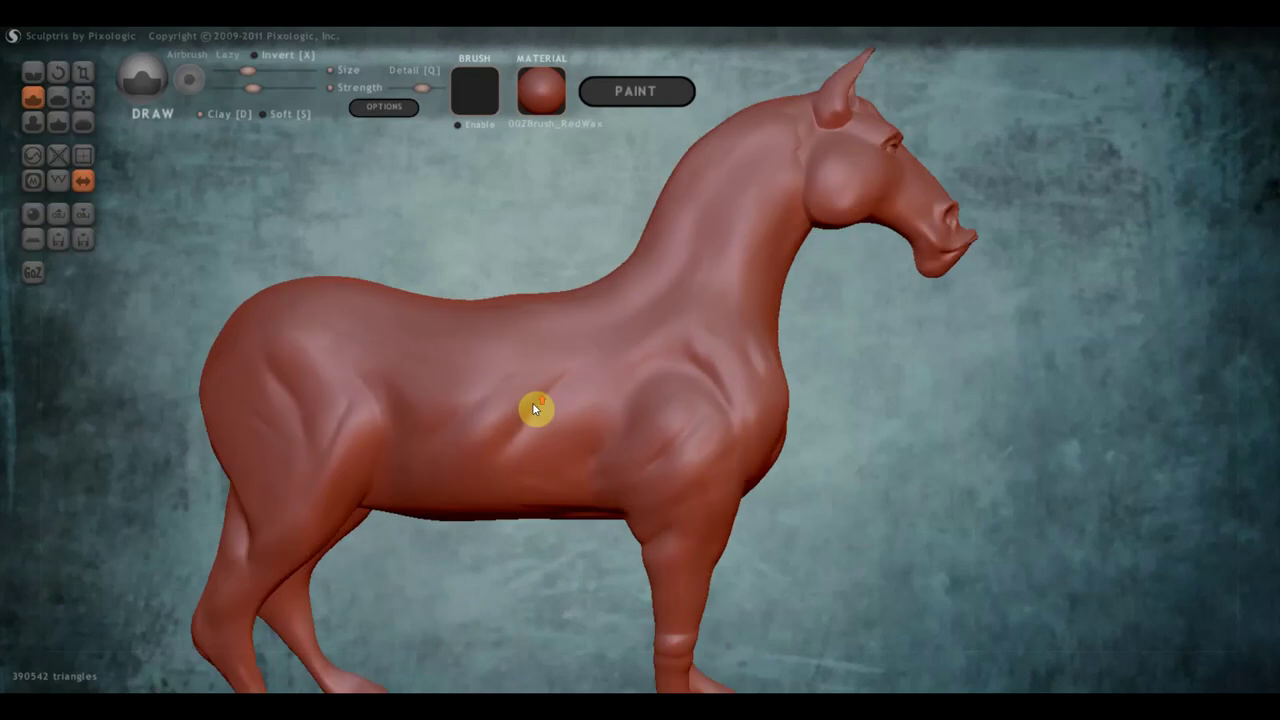
- With the Crease brush, carve a diagonal barrel groove, a vertical chest line and a shoulder outline
left_click(67, 72)
scroll(418, 356, "down", 2)
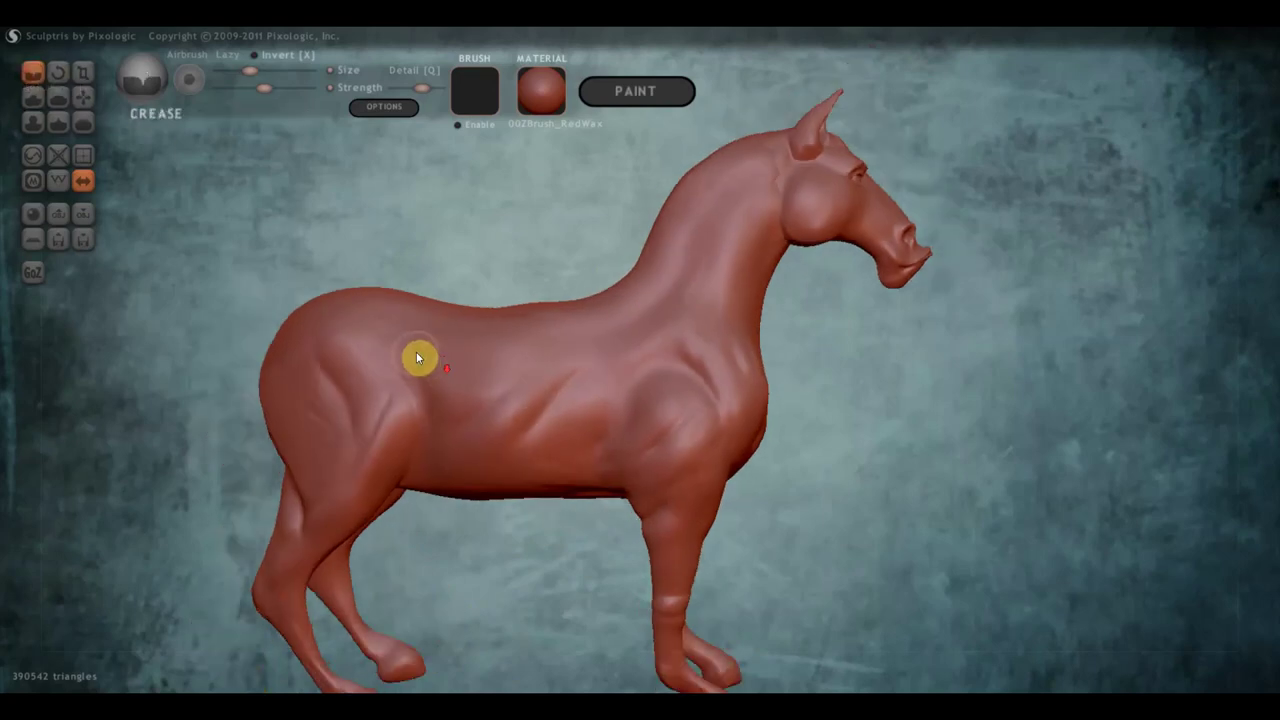
left_click_drag(462, 370, 597, 449)
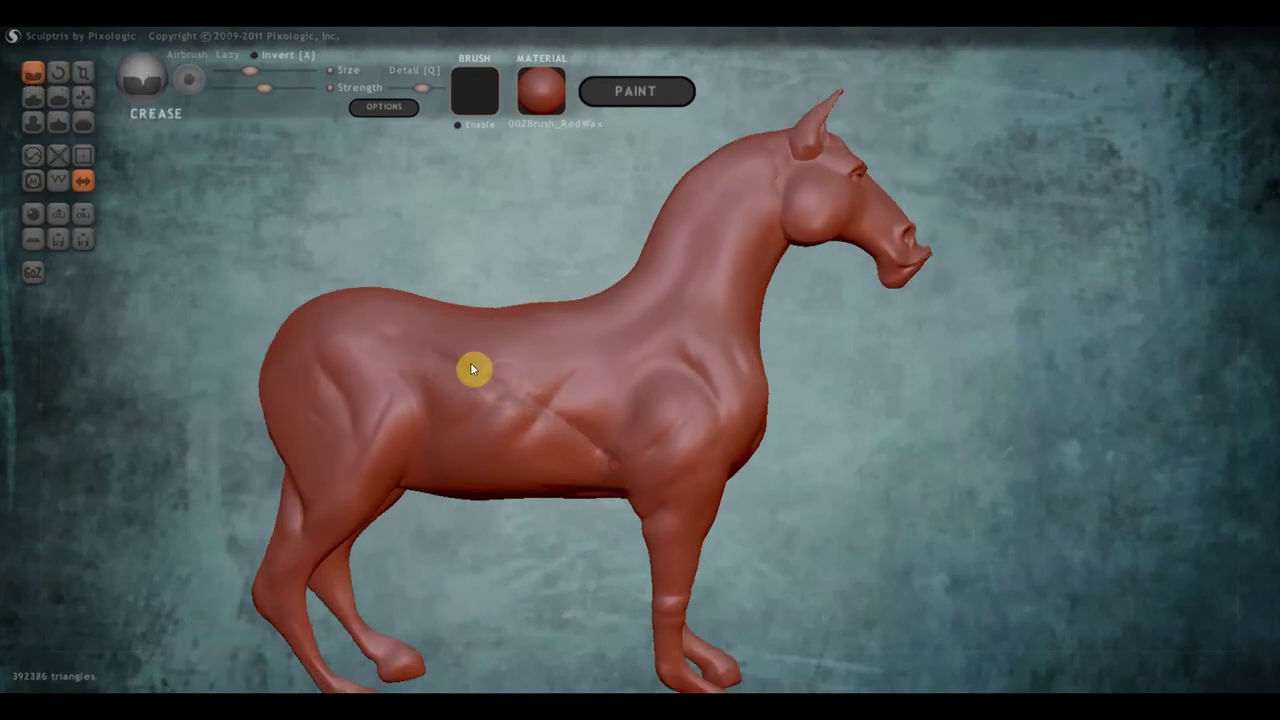
mouse_move(443, 358)
left_mouse_down()
mouse_move(560, 426)
mouse_move(608, 540)
left_mouse_up()
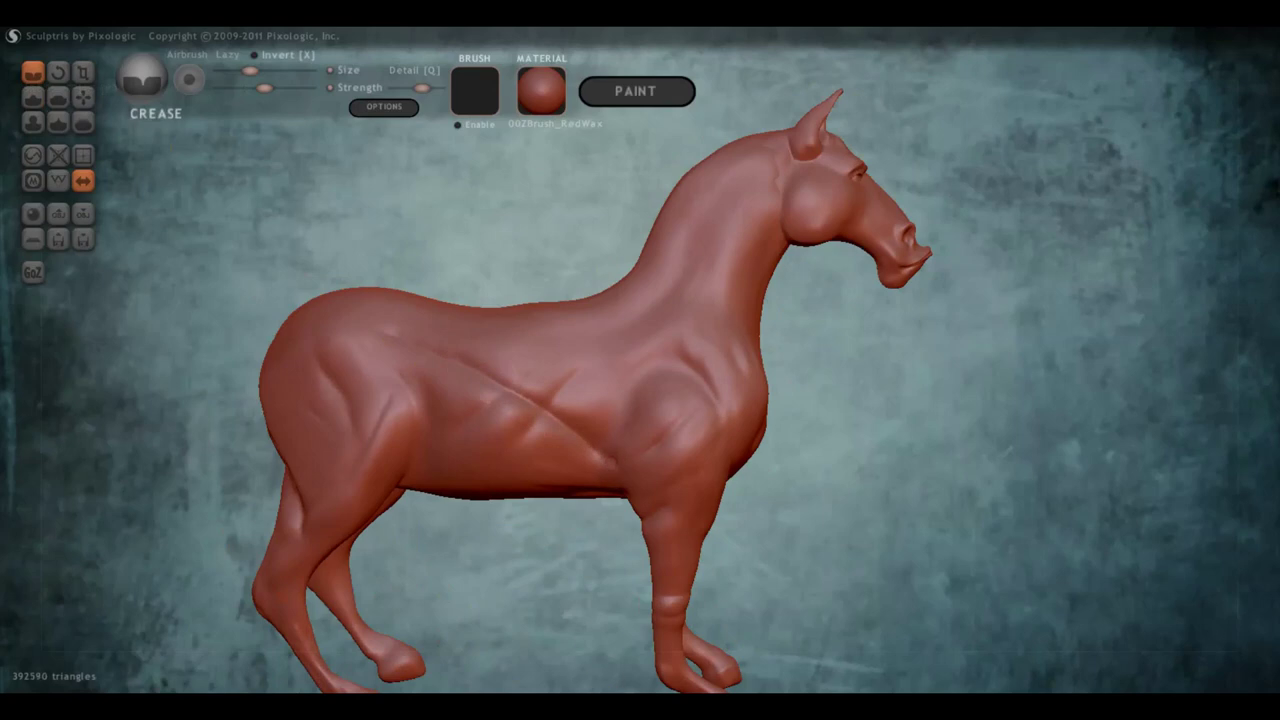
left_click_drag(746, 417, 746, 349)
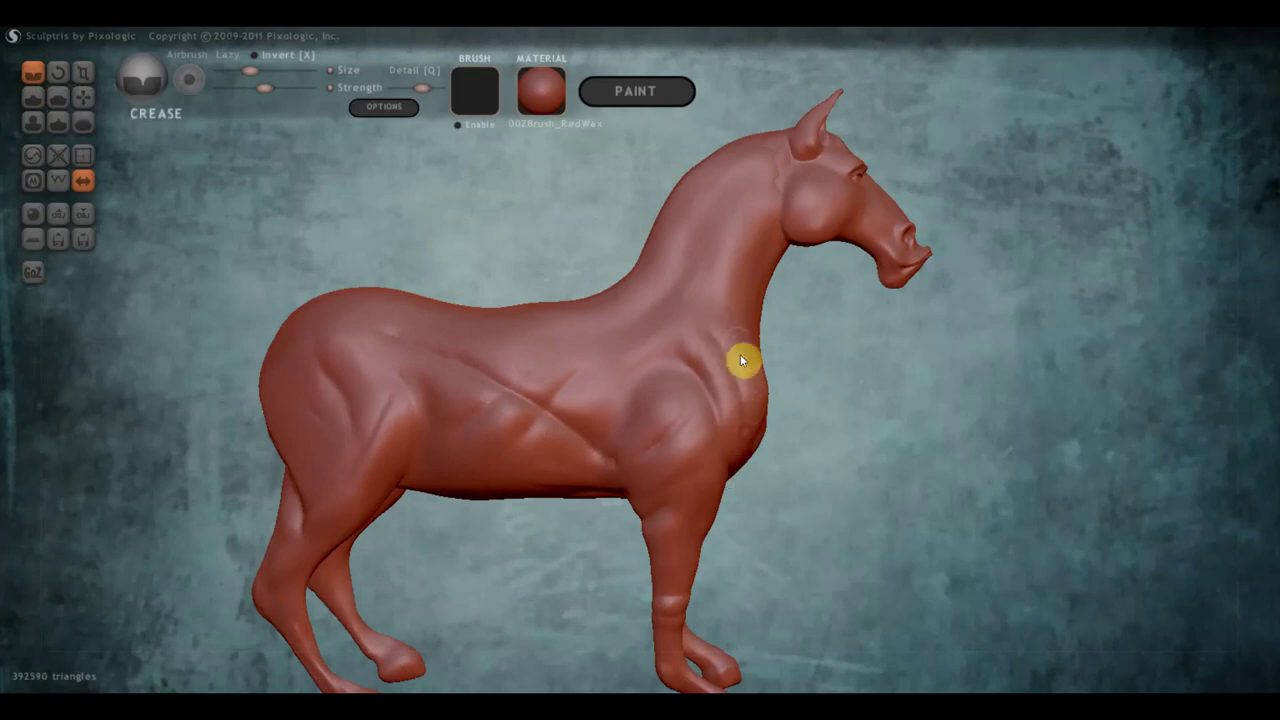
mouse_move(694, 391)
left_mouse_down()
mouse_move(671, 460)
mouse_move(620, 500)
mouse_move(670, 392)
left_mouse_up()
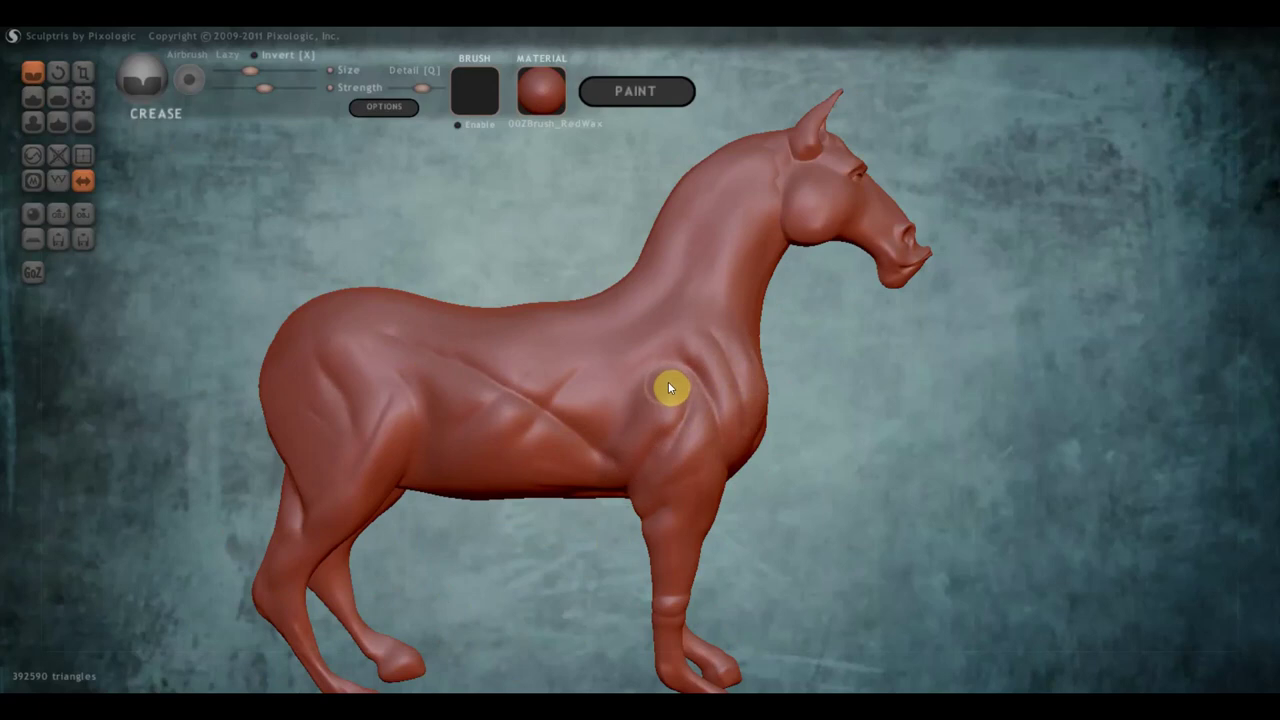
mouse_move(711, 443)
left_mouse_down()
mouse_move(640, 511)
mouse_move(703, 506)
left_mouse_up()
- Crease along the back to the withers, the neck base and down the upper neck
left_click_drag(444, 352, 689, 318)
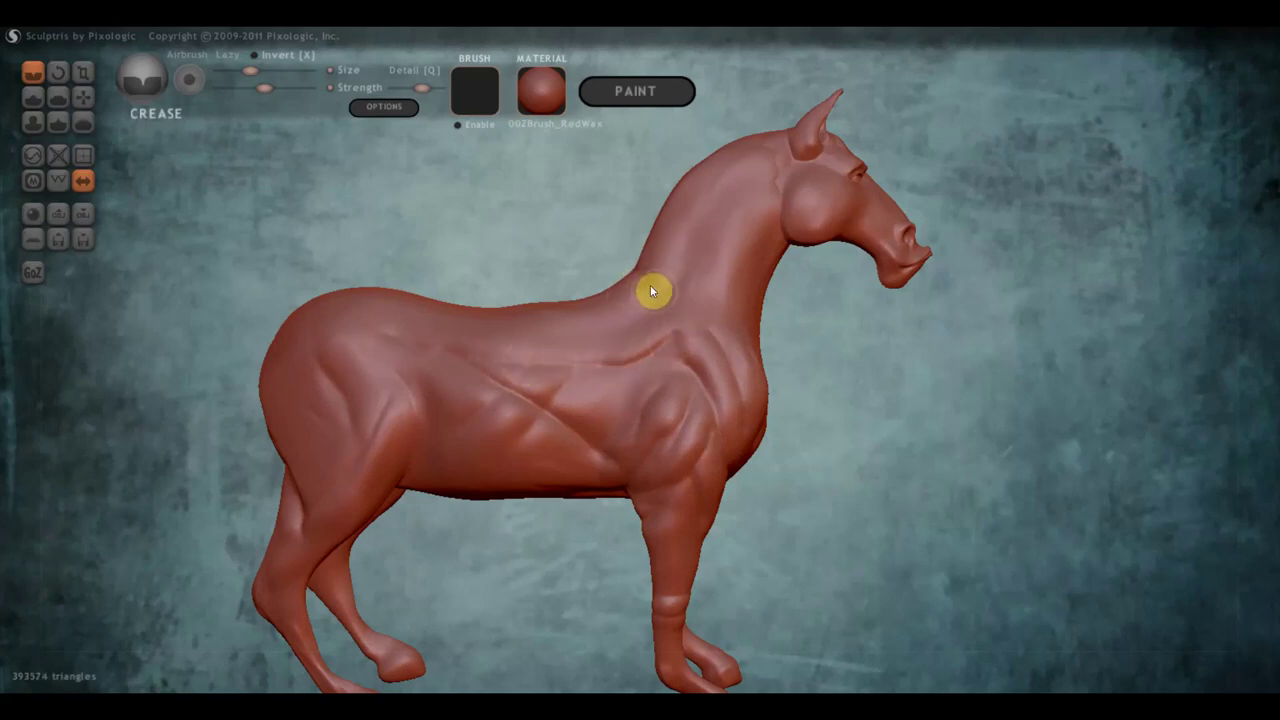
left_click_drag(635, 270, 648, 278)
left_click_drag(648, 317, 607, 308)
left_click_drag(760, 172, 724, 200)
mouse_move(680, 302)
left_mouse_down()
mouse_move(709, 214)
mouse_move(763, 163)
mouse_move(694, 237)
left_mouse_up()
left_click_drag(734, 180, 688, 302)
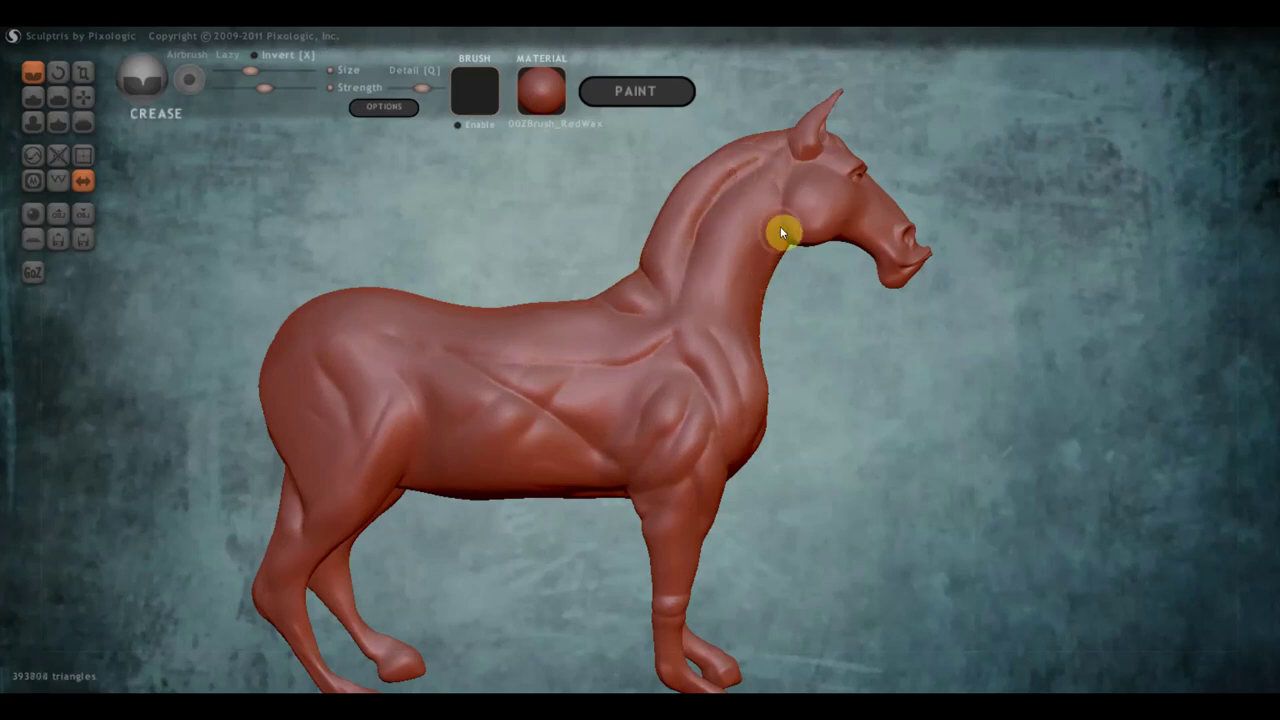
left_click_drag(771, 377, 748, 319)
- Carve creases where the neck meets the chest, on the lower chest and down the neck
mouse_move(748, 319)
right_mouse_down()
mouse_move(640, 329)
mouse_move(643, 306)
right_mouse_up()
mouse_move(644, 307)
left_mouse_down()
mouse_move(685, 359)
mouse_move(741, 347)
left_mouse_up()
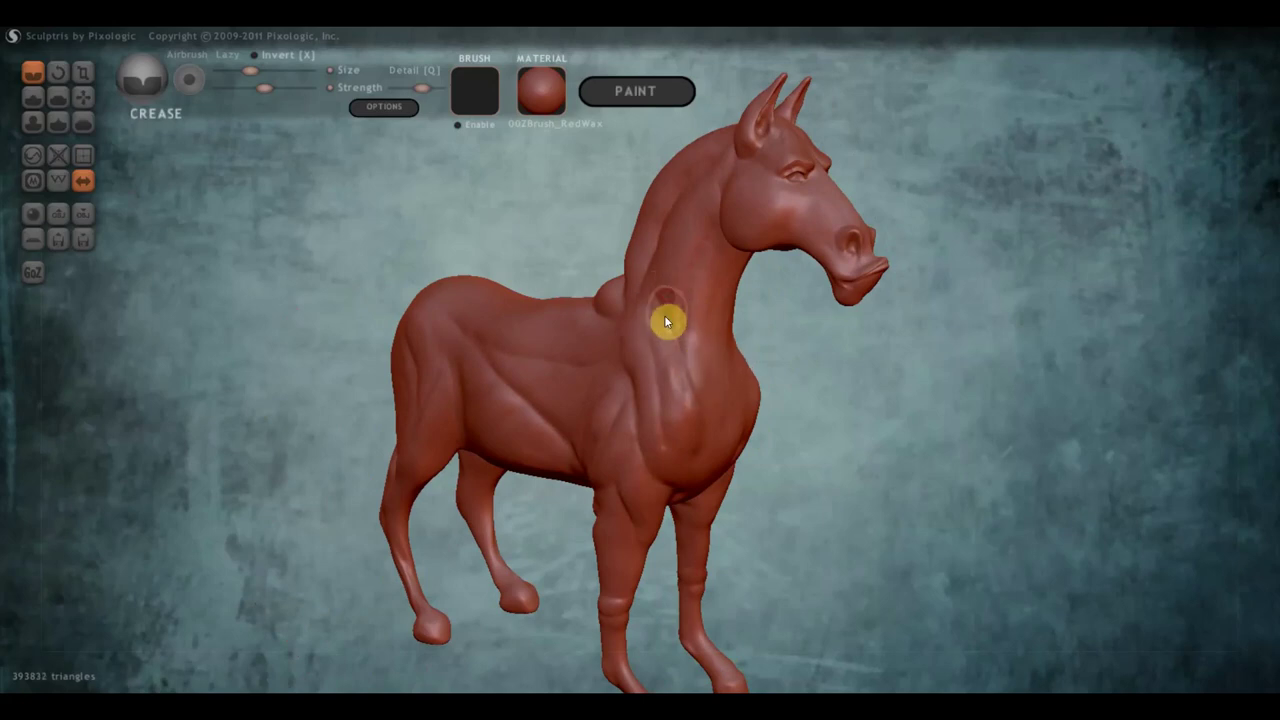
left_click_drag(667, 350, 680, 342)
mouse_move(611, 330)
right_mouse_down()
mouse_move(553, 319)
mouse_move(612, 365)
right_mouse_up()
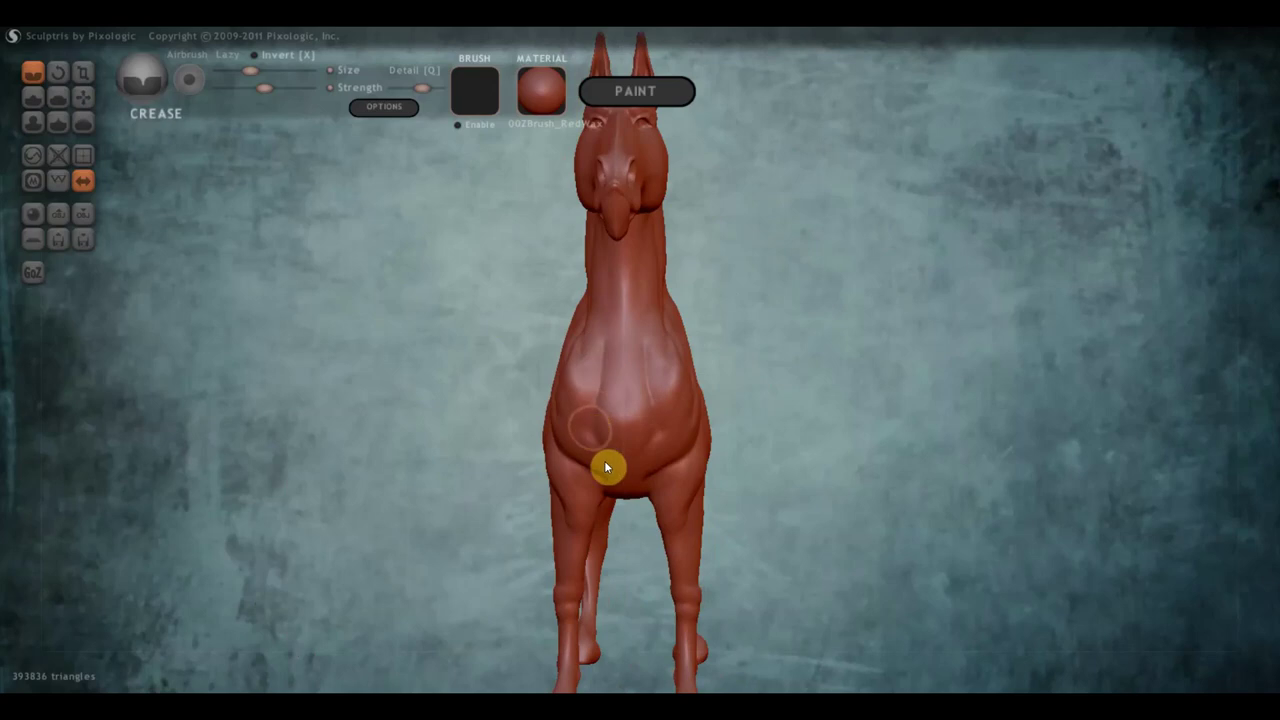
left_click_drag(614, 512, 606, 371)
right_click_drag(629, 351, 635, 197)
left_click_drag(641, 201, 628, 303)
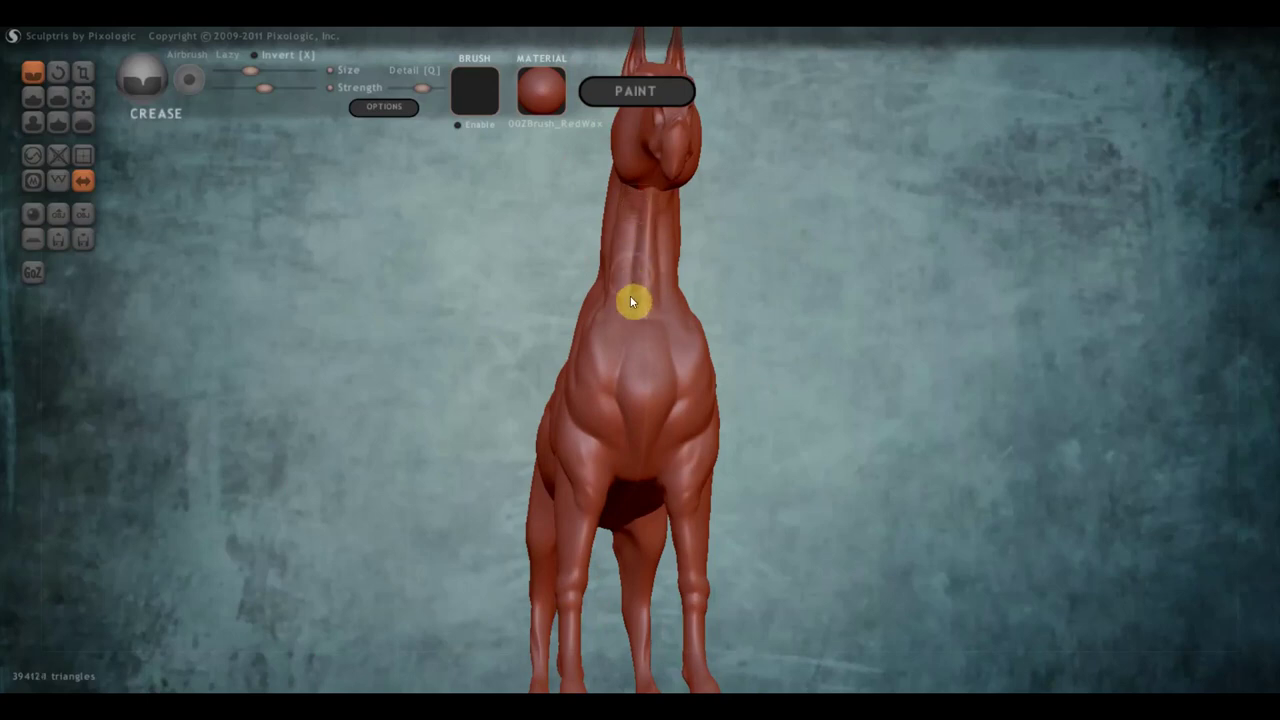
- Carve crease grooves on the haunch and down the horse's back
right_click_drag(706, 337, 706, 240)
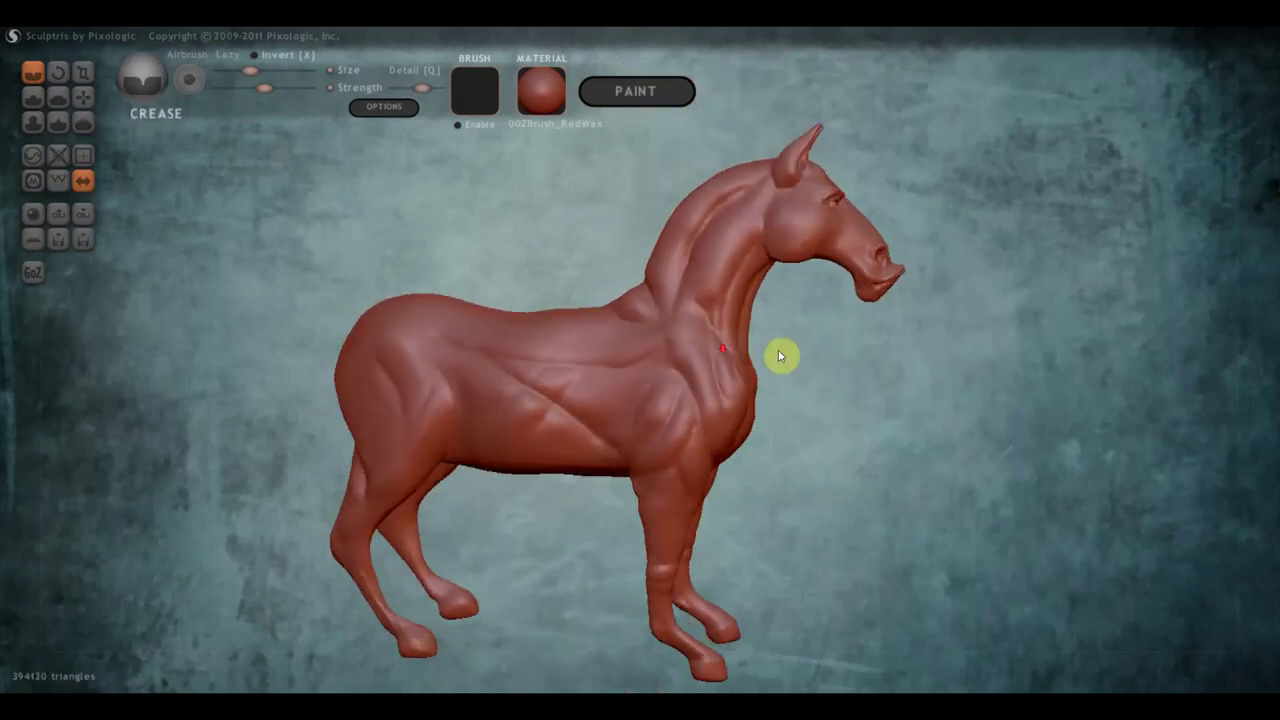
right_click_drag(780, 356, 423, 440)
left_click_drag(423, 440, 428, 418)
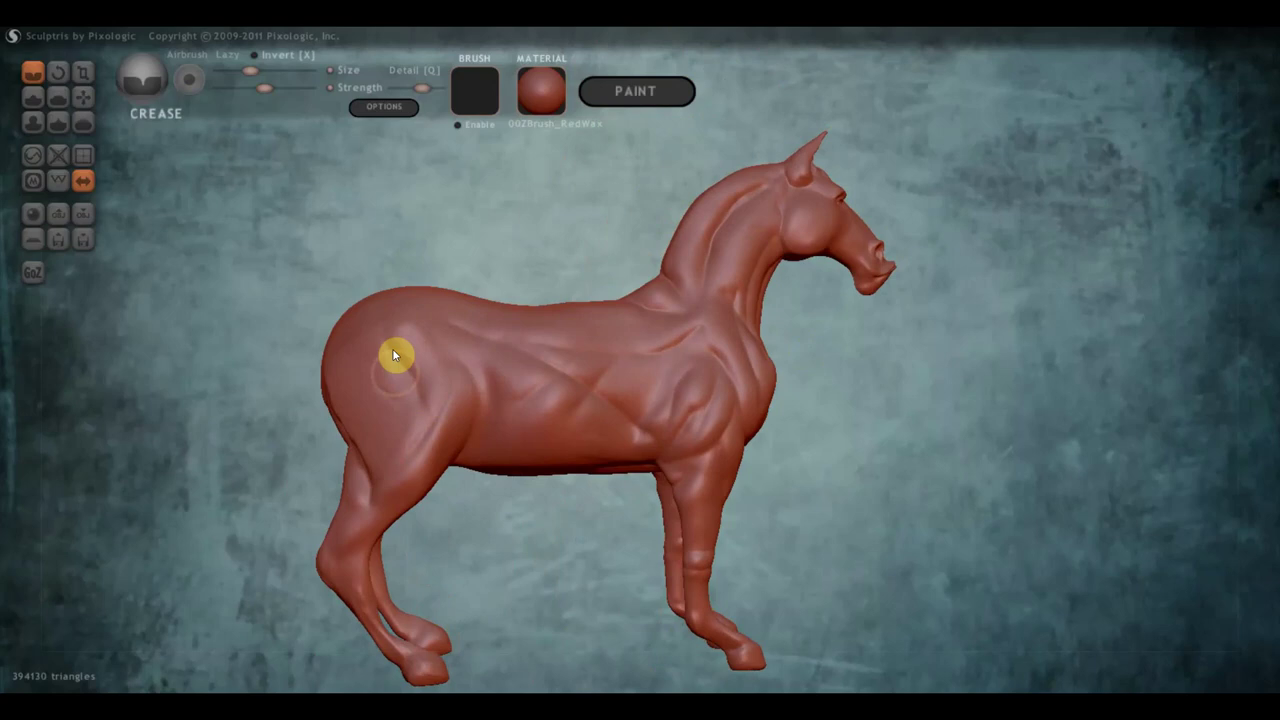
mouse_move(386, 343)
left_mouse_down()
mouse_move(420, 420)
mouse_move(440, 410)
mouse_move(423, 437)
left_mouse_up()
right_click_drag(404, 432, 735, 412)
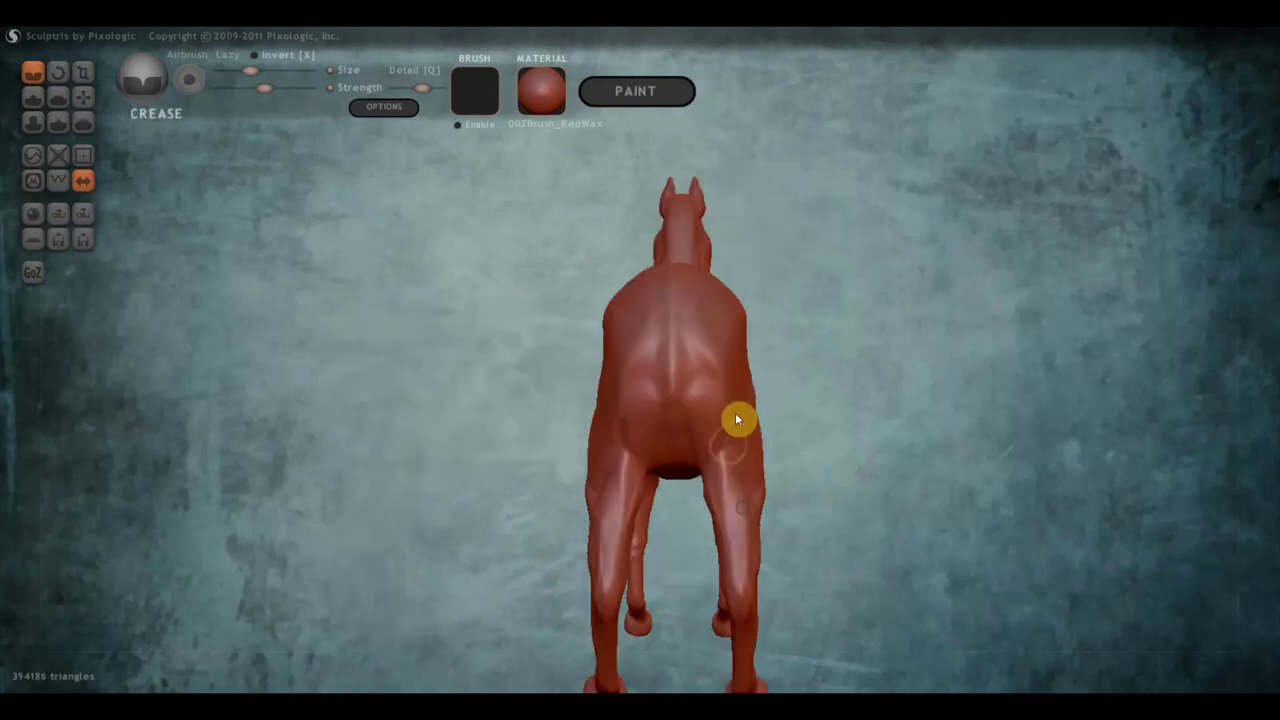
left_click_drag(714, 376, 717, 437)
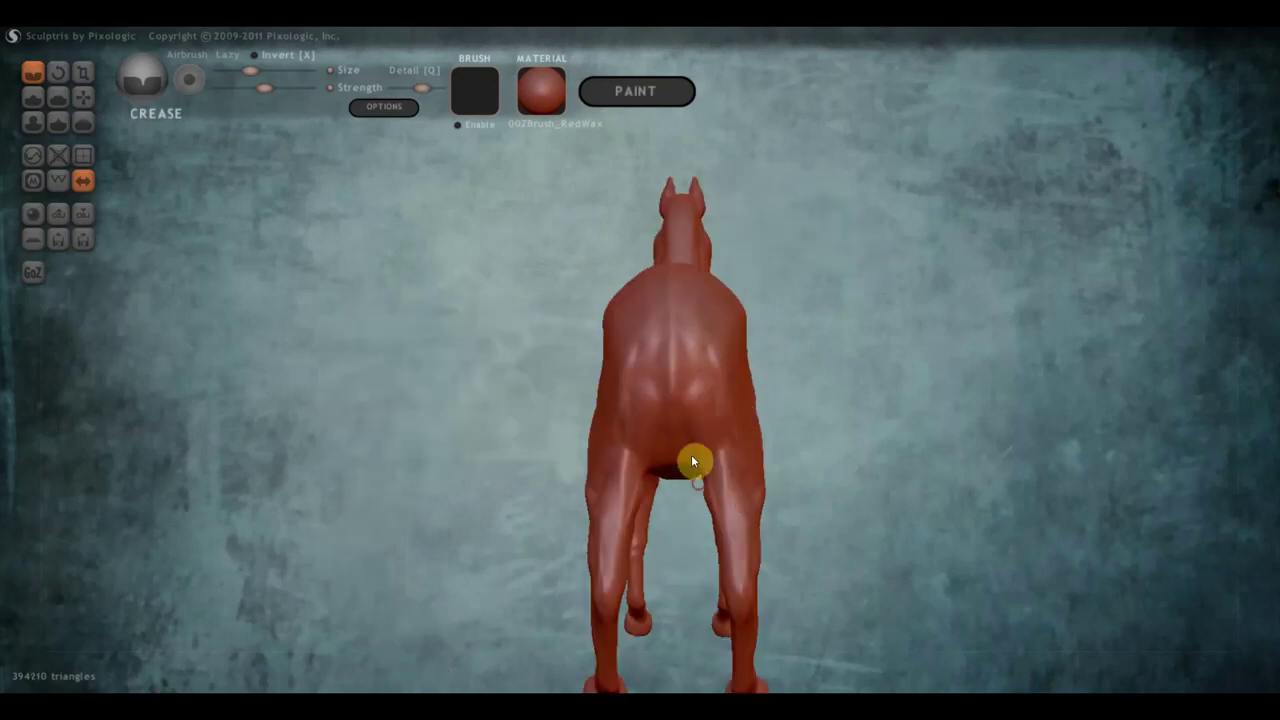
left_click_drag(681, 362, 700, 491)
mouse_move(700, 491)
right_mouse_down()
mouse_move(606, 483)
mouse_move(510, 397)
right_mouse_up()
- Crease the hindquarter and add groove lines along both hind legs
left_click_drag(458, 349, 548, 444)
mouse_move(546, 451)
right_mouse_down()
mouse_move(617, 449)
mouse_move(592, 399)
mouse_move(680, 446)
right_mouse_up()
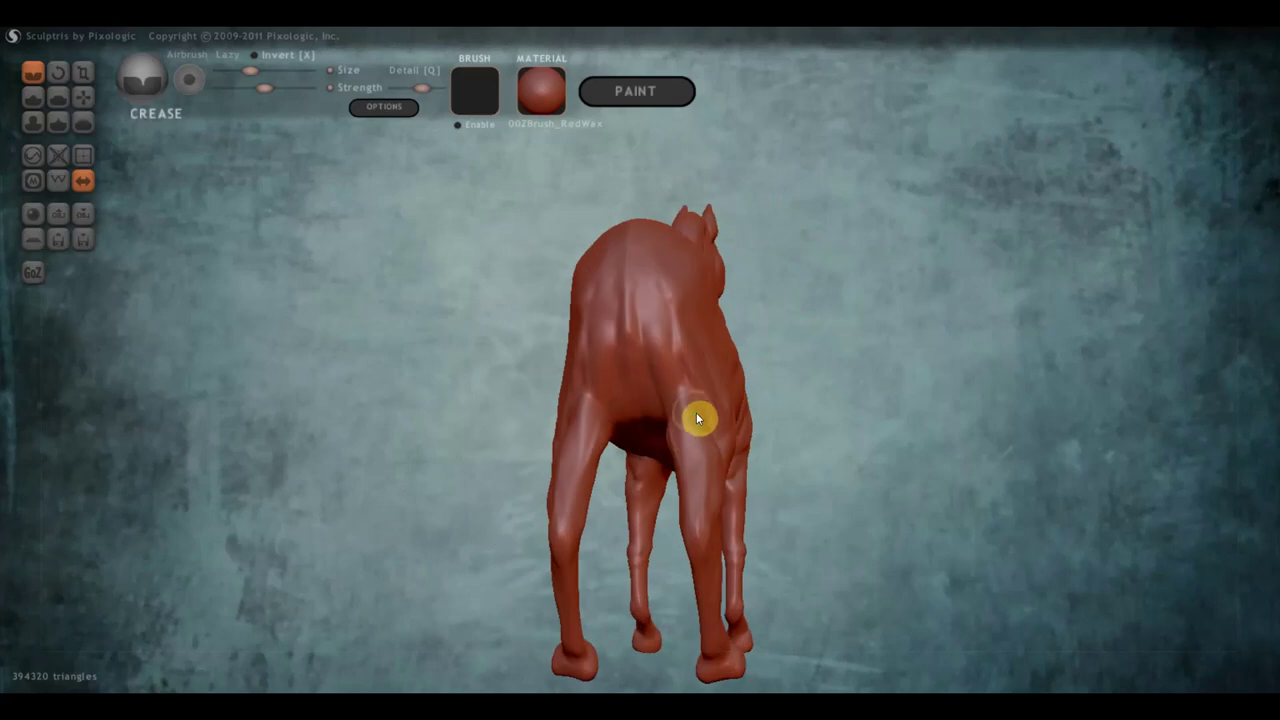
mouse_move(688, 400)
left_mouse_down()
mouse_move(700, 397)
mouse_move(729, 466)
left_mouse_up()
mouse_move(728, 466)
right_mouse_down()
mouse_move(654, 451)
mouse_move(723, 449)
mouse_move(766, 489)
right_mouse_up()
mouse_move(772, 489)
left_mouse_down()
mouse_move(758, 430)
mouse_move(780, 509)
left_mouse_up()
left_click_drag(761, 447, 769, 496)
mouse_move(769, 496)
right_mouse_down()
mouse_move(574, 417)
mouse_move(814, 442)
right_mouse_up()
- Build up muscle along the right hind leg with the Draw brush
left_click(33, 96)
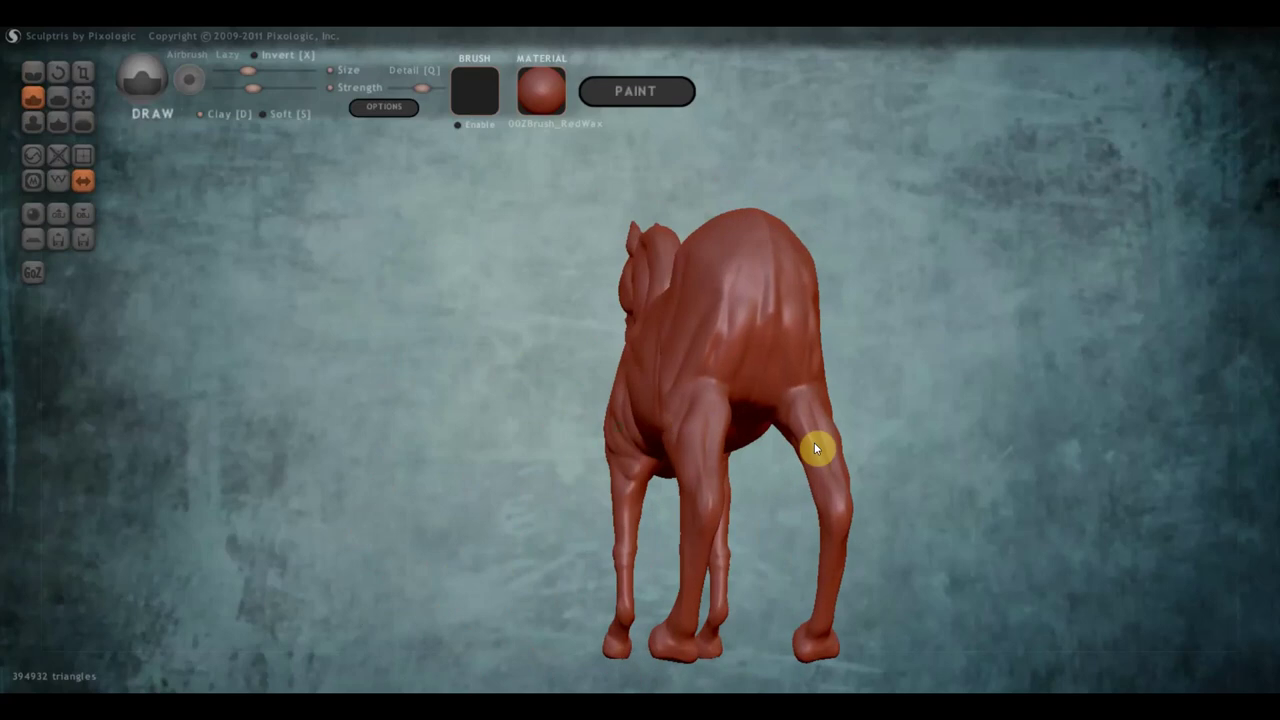
scroll(866, 451, "up", 2)
mouse_move(877, 435)
left_mouse_down()
mouse_move(885, 480)
mouse_move(910, 509)
left_mouse_up()
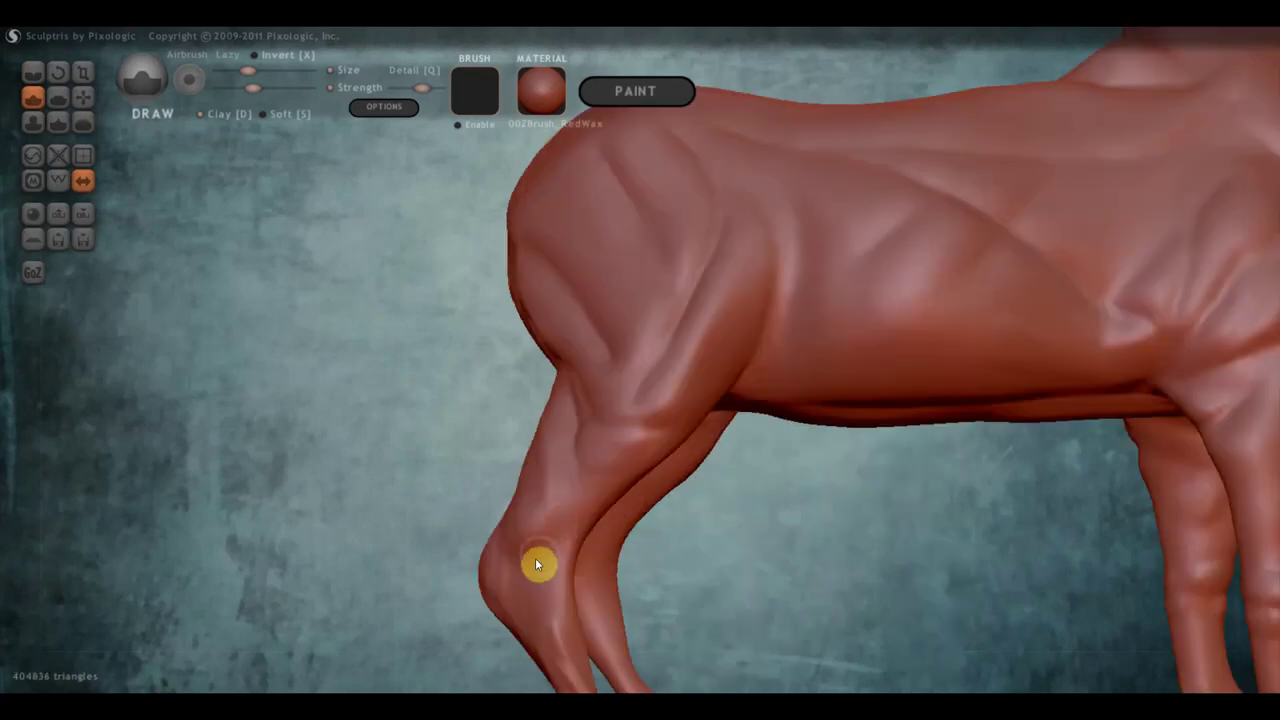
- Carve a crease ring around the hind-leg hock with the Crease brush
left_click(33, 72)
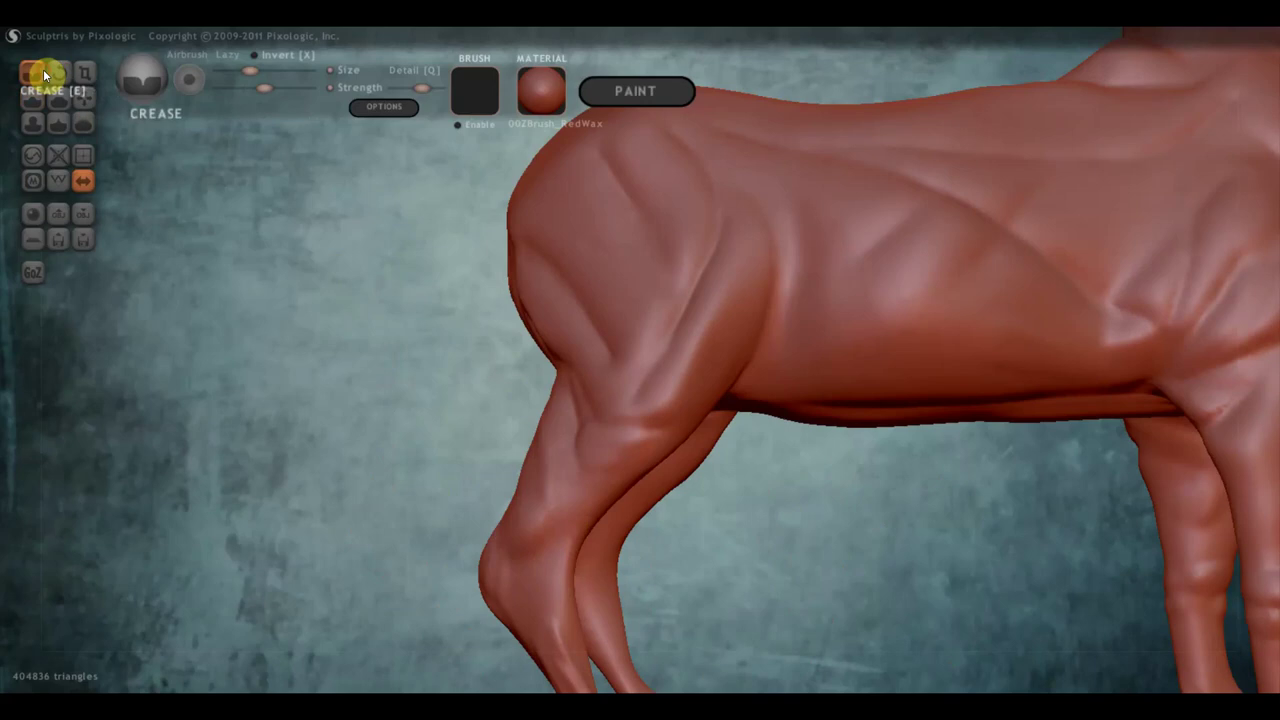
mouse_move(508, 534)
left_mouse_down()
mouse_move(580, 556)
mouse_move(538, 555)
mouse_move(577, 431)
mouse_move(549, 523)
mouse_move(580, 463)
mouse_move(529, 543)
mouse_move(586, 426)
mouse_move(529, 529)
mouse_move(600, 462)
left_mouse_up()
right_click_drag(600, 462, 677, 428)
mouse_move(684, 428)
left_mouse_down()
mouse_move(610, 500)
mouse_move(662, 428)
mouse_move(622, 470)
mouse_move(664, 401)
mouse_move(640, 483)
left_mouse_up()
mouse_move(640, 483)
right_mouse_down()
mouse_move(531, 486)
mouse_move(551, 563)
right_mouse_up()
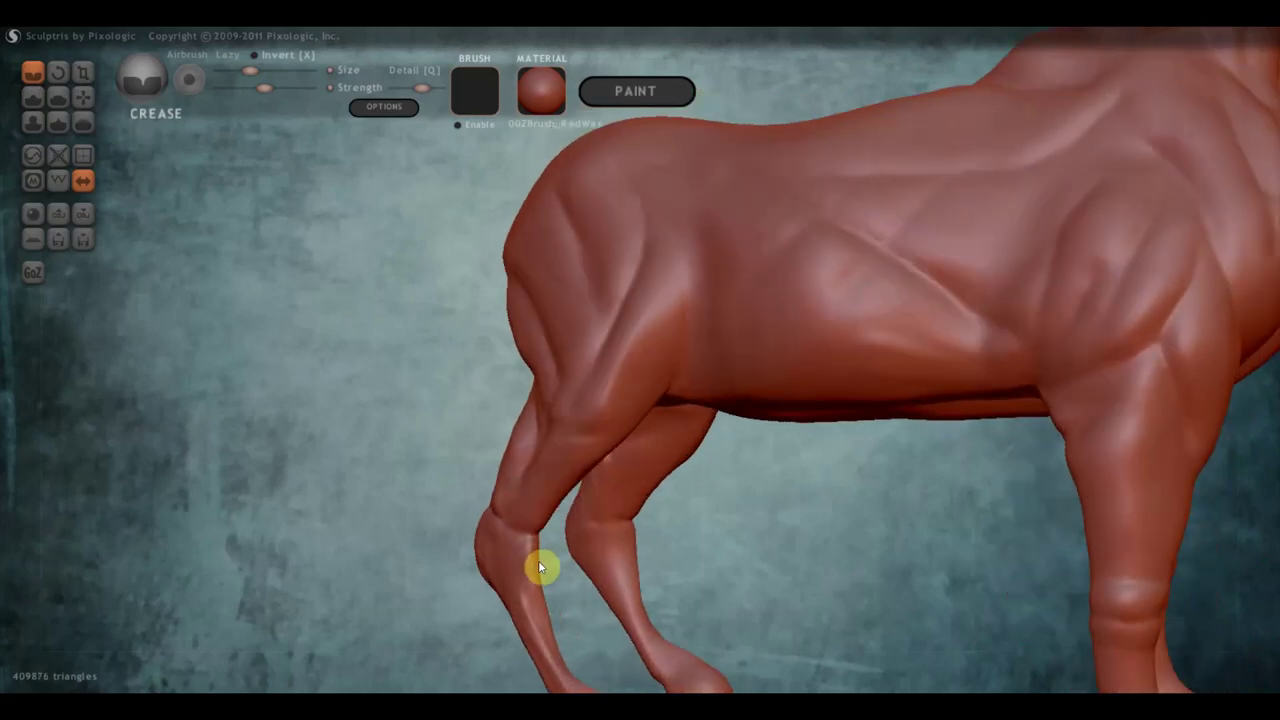
mouse_move(532, 564)
left_mouse_down()
mouse_move(507, 560)
mouse_move(543, 569)
left_mouse_up()
left_click(508, 557)
mouse_move(510, 555)
right_mouse_down()
mouse_move(718, 579)
mouse_move(708, 403)
mouse_move(591, 418)
right_mouse_up()
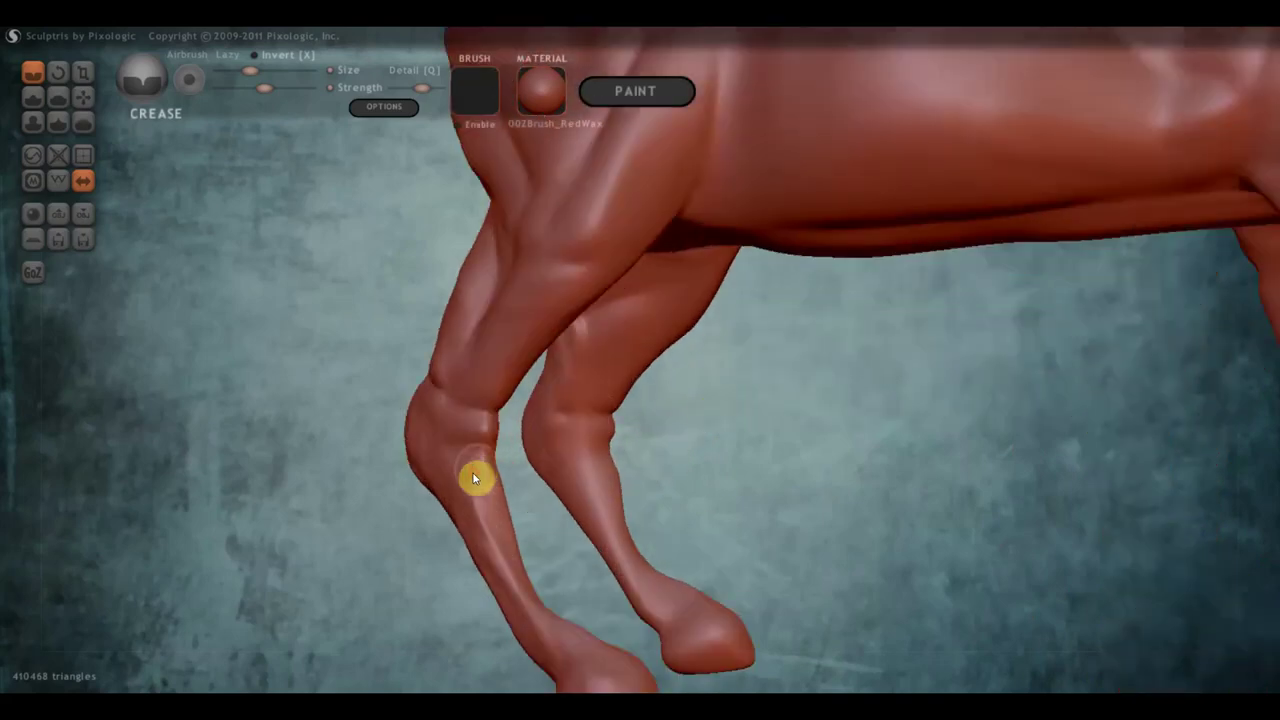
- Use Draw strokes to build a bump on the knee and shape the lower leg
left_click(32, 96)
mouse_move(447, 427)
left_mouse_down()
mouse_move(471, 440)
mouse_move(491, 540)
mouse_move(486, 489)
mouse_move(532, 623)
left_mouse_up()
left_click_drag(509, 555, 566, 666)
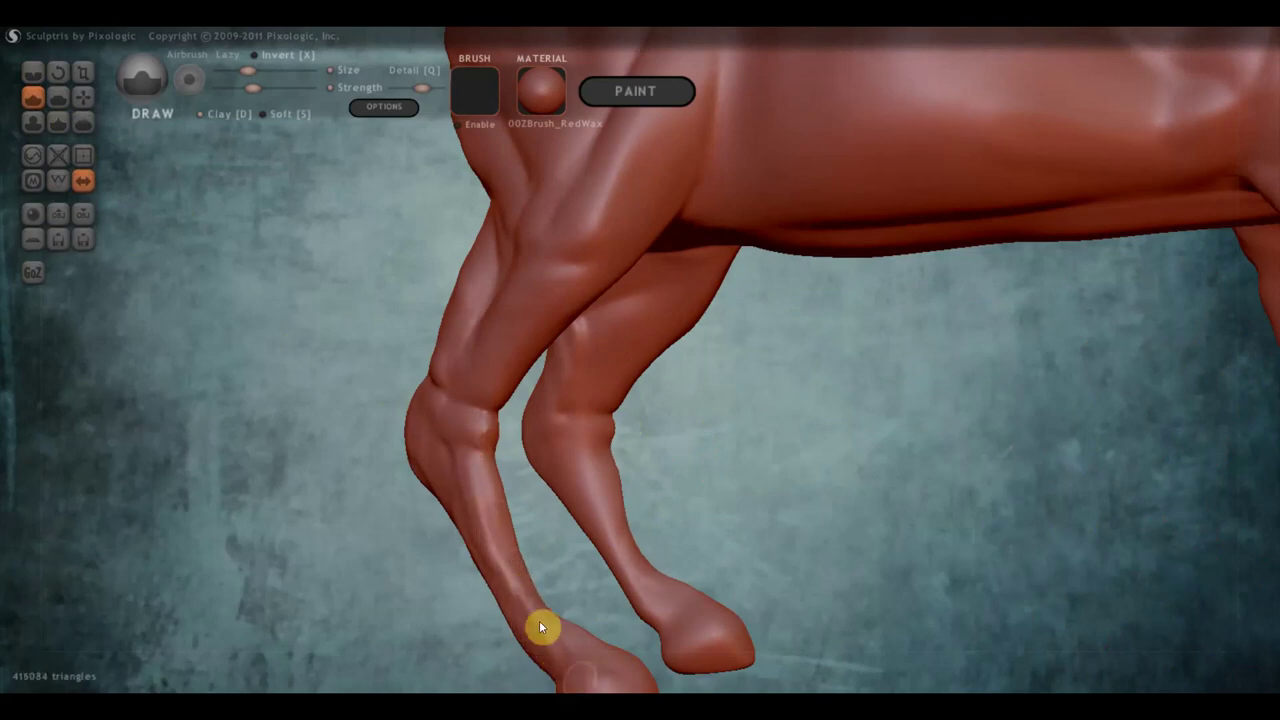
left_click_drag(501, 520, 558, 632)
scroll(582, 596, "down", 2)
right_click_drag(582, 596, 635, 603)
right_click_drag(538, 550, 590, 530)
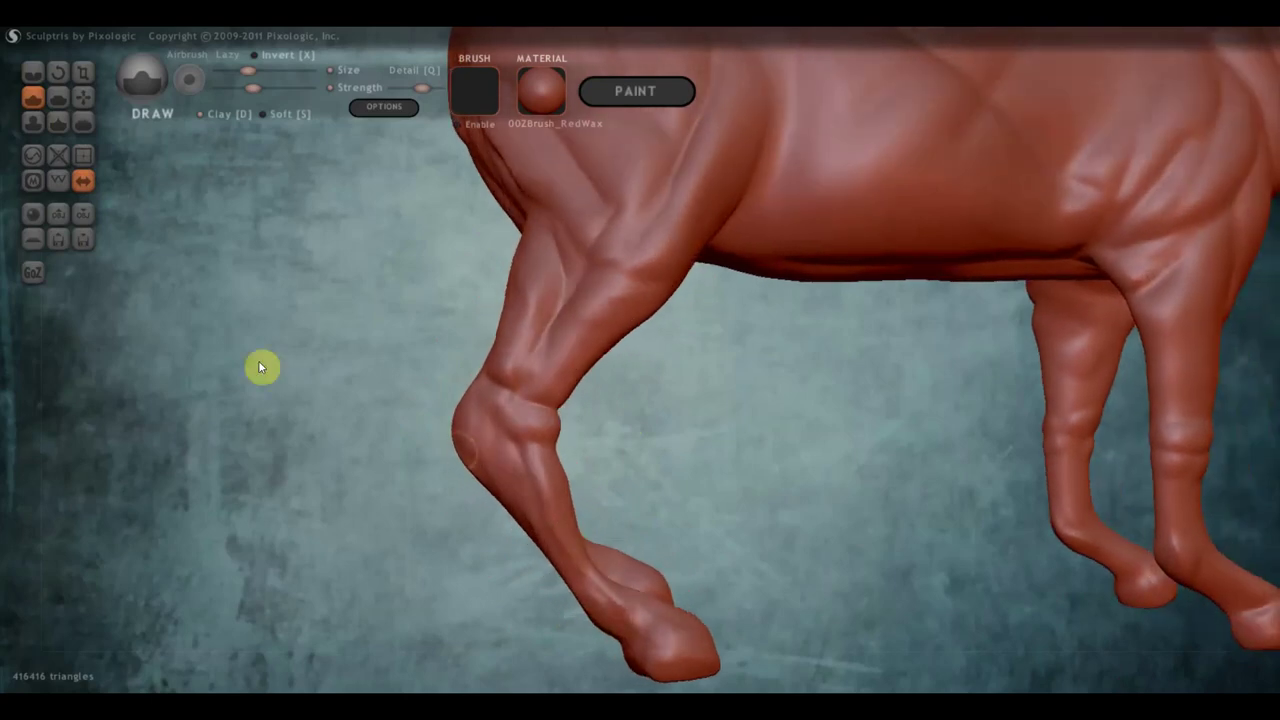
- Use the Grab brush to pull the hind-leg knee and the area above it into a cleaner contour
left_click(87, 101)
right_click_drag(490, 477, 494, 465)
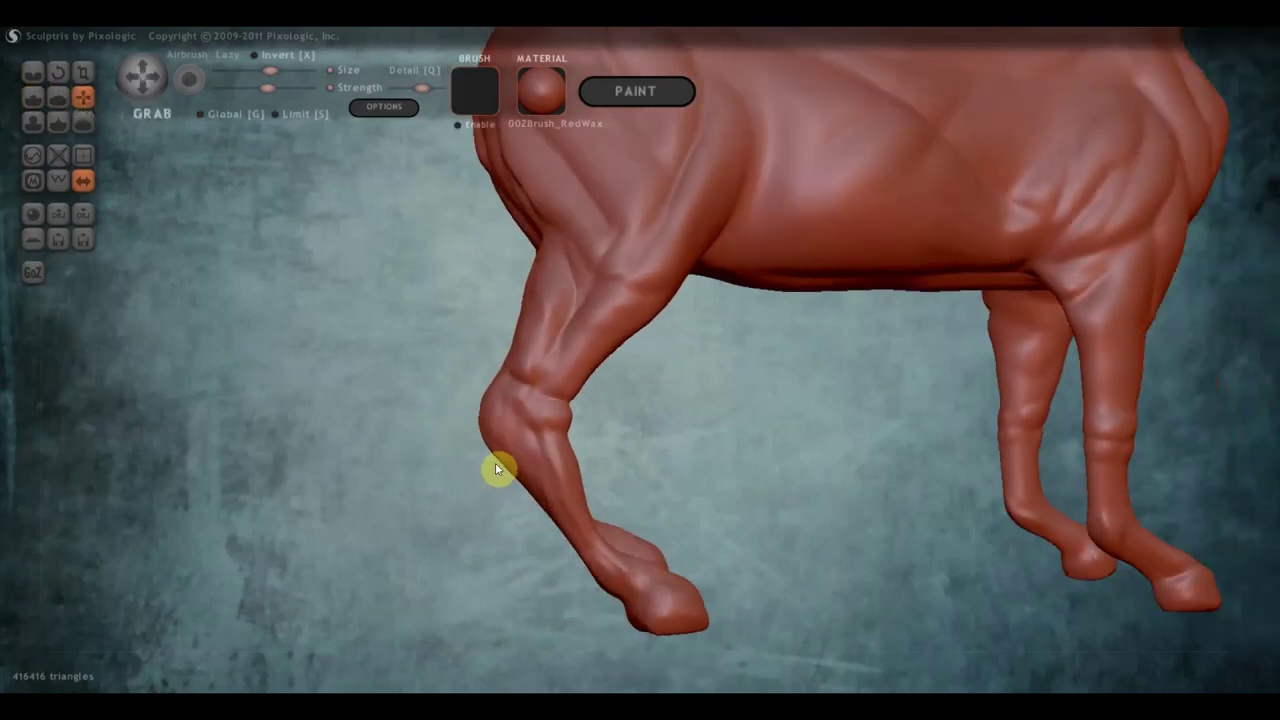
scroll(499, 464, "up", 2)
left_click_drag(471, 471, 488, 461)
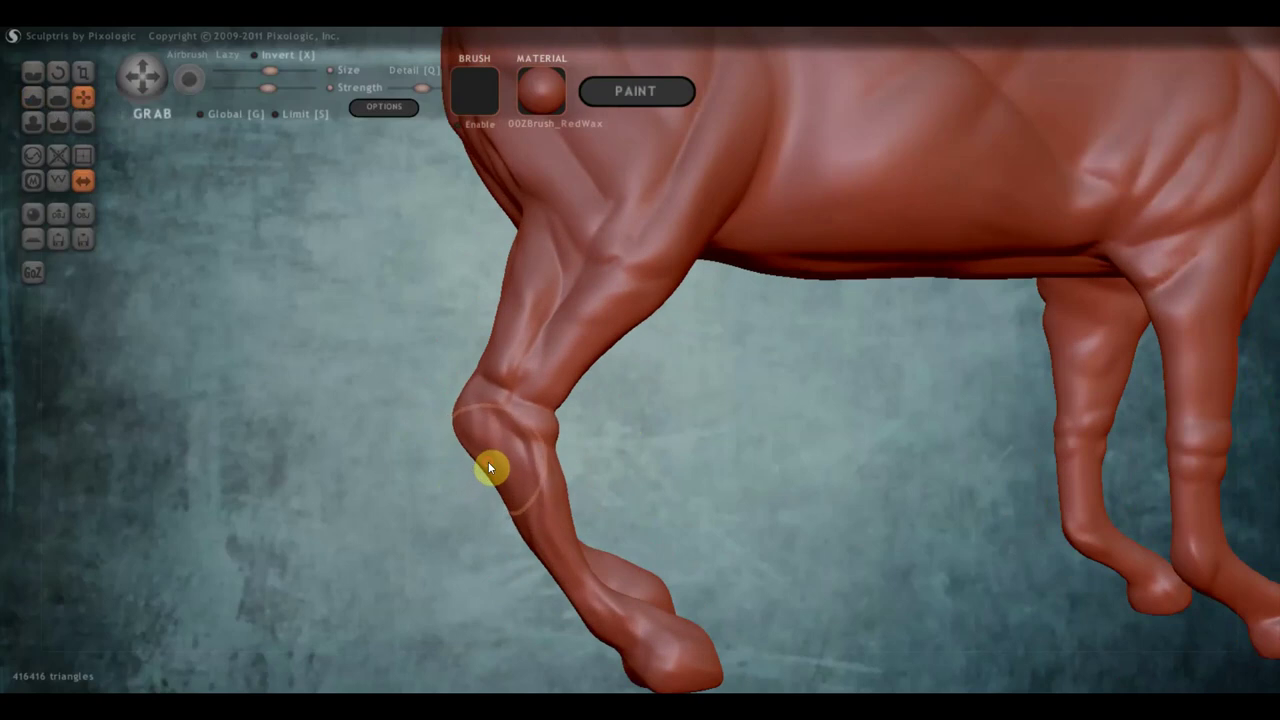
left_click(546, 543)
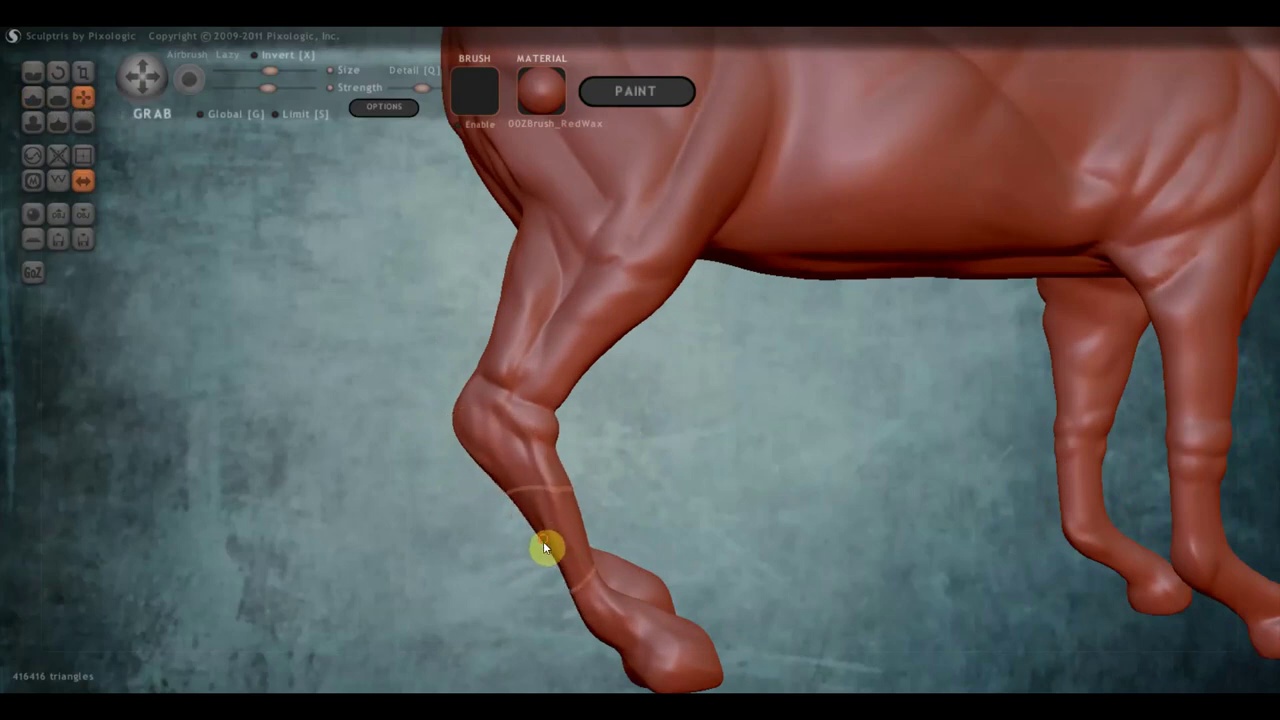
left_click_drag(489, 338, 498, 345)
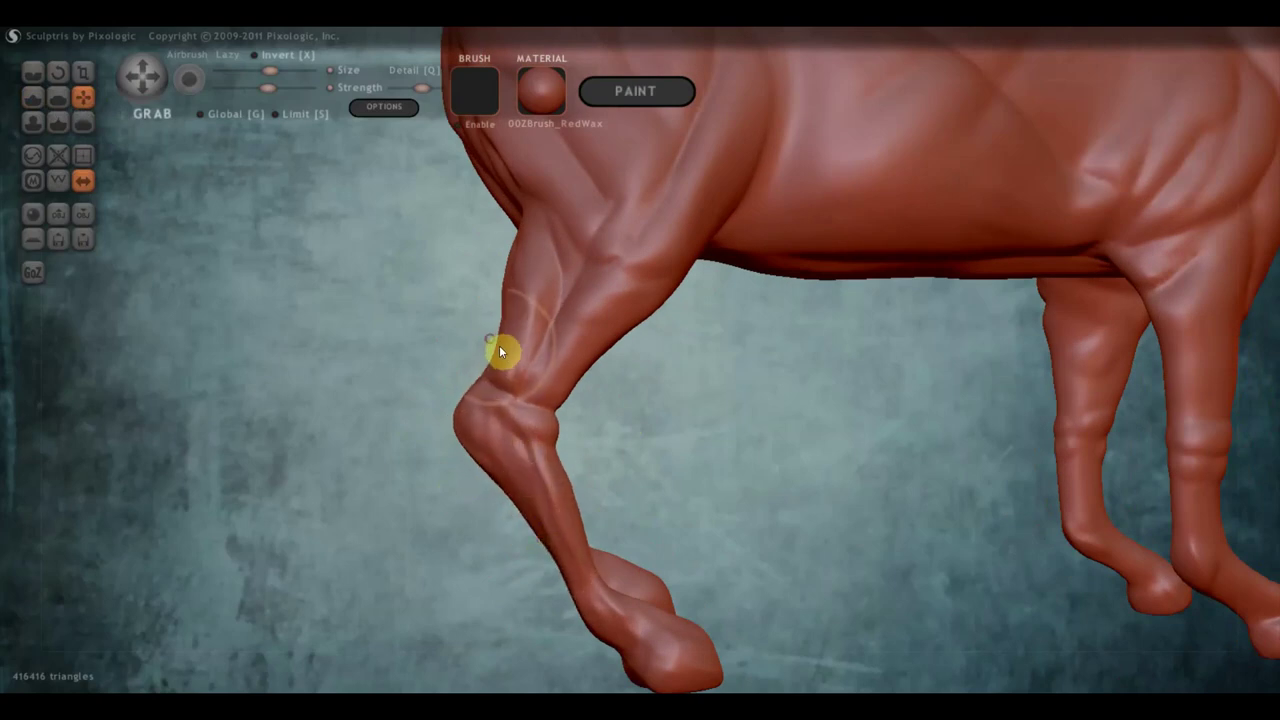
scroll(474, 404, "up", 2)
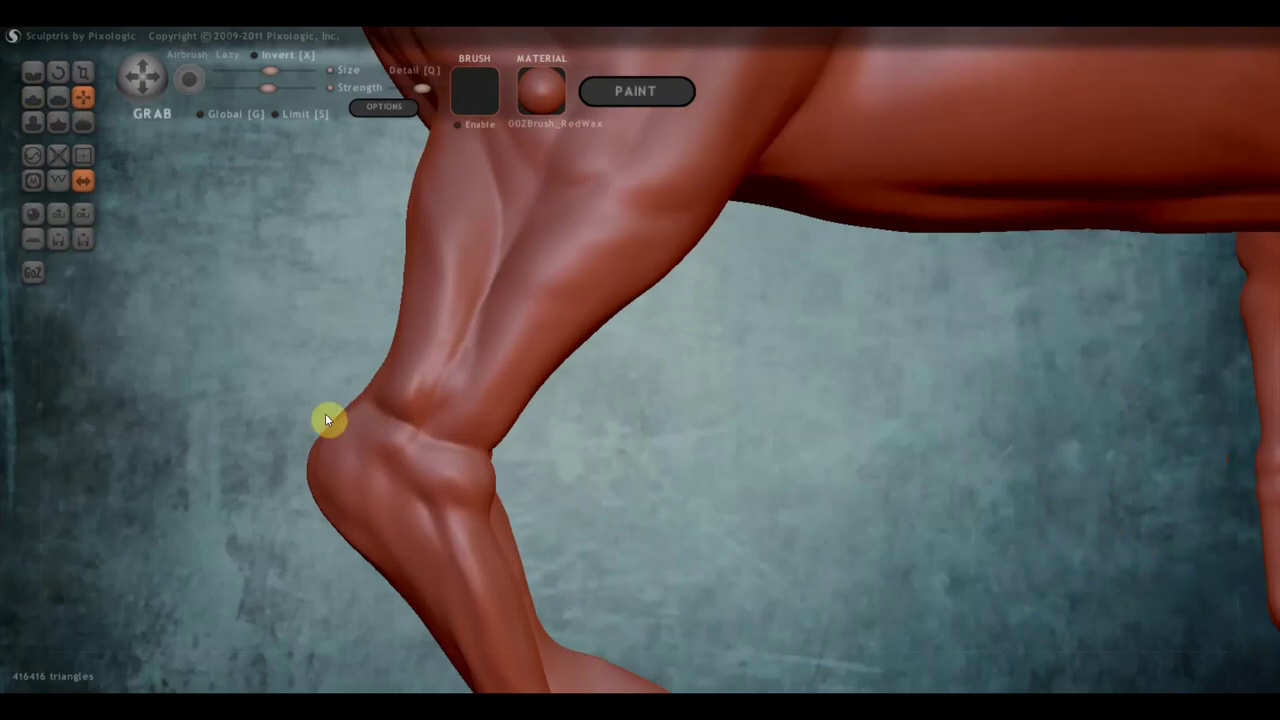
mouse_move(344, 424)
left_mouse_down()
mouse_move(310, 480)
mouse_move(334, 486)
mouse_move(375, 580)
mouse_move(397, 560)
mouse_move(337, 474)
mouse_move(343, 486)
left_mouse_up()
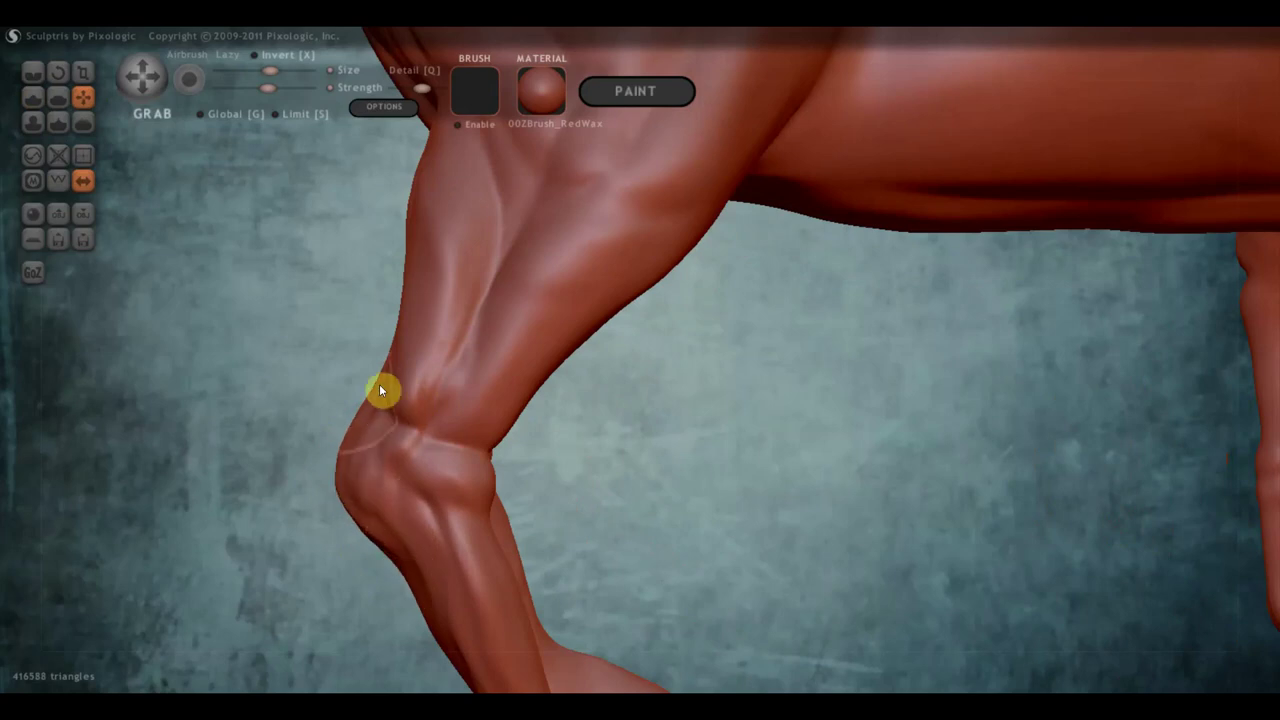
- Pull the thigh surface and the belly line into shape with Grab
scroll(406, 320, "down", 2)
mouse_move(471, 251)
left_mouse_down()
mouse_move(524, 338)
mouse_move(609, 352)
mouse_move(551, 401)
left_mouse_up()
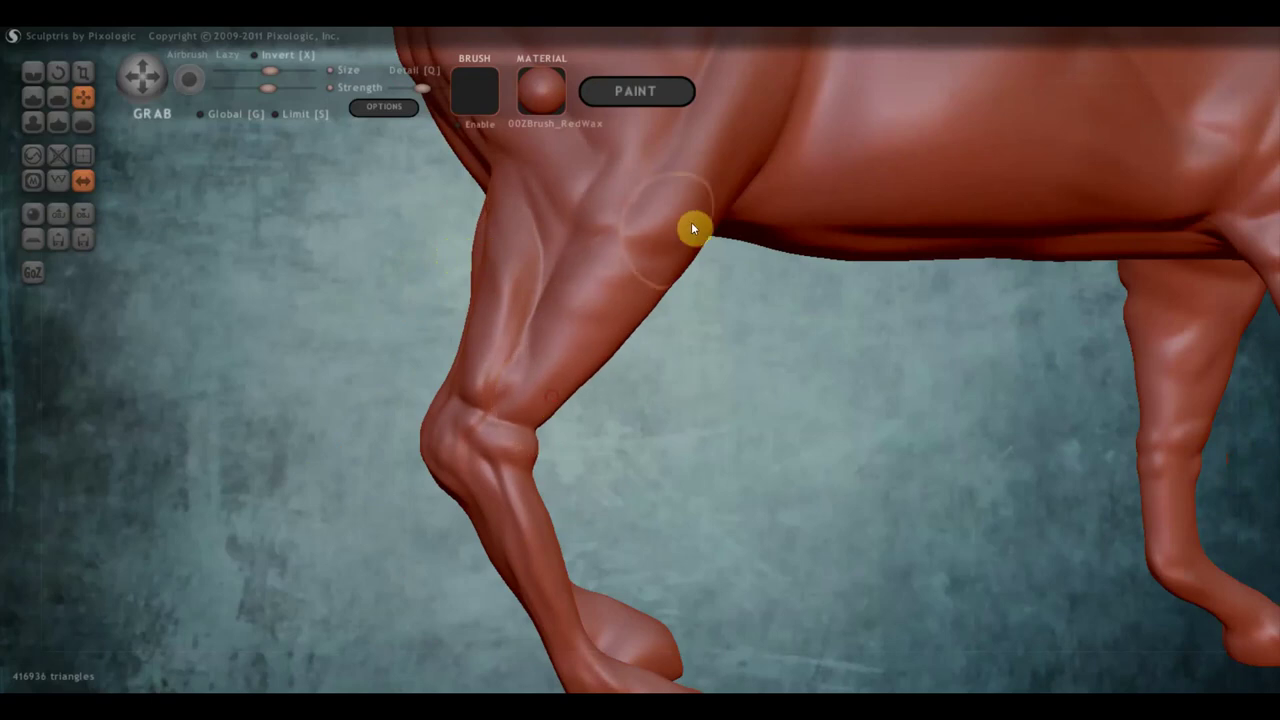
left_click_drag(766, 149, 780, 177)
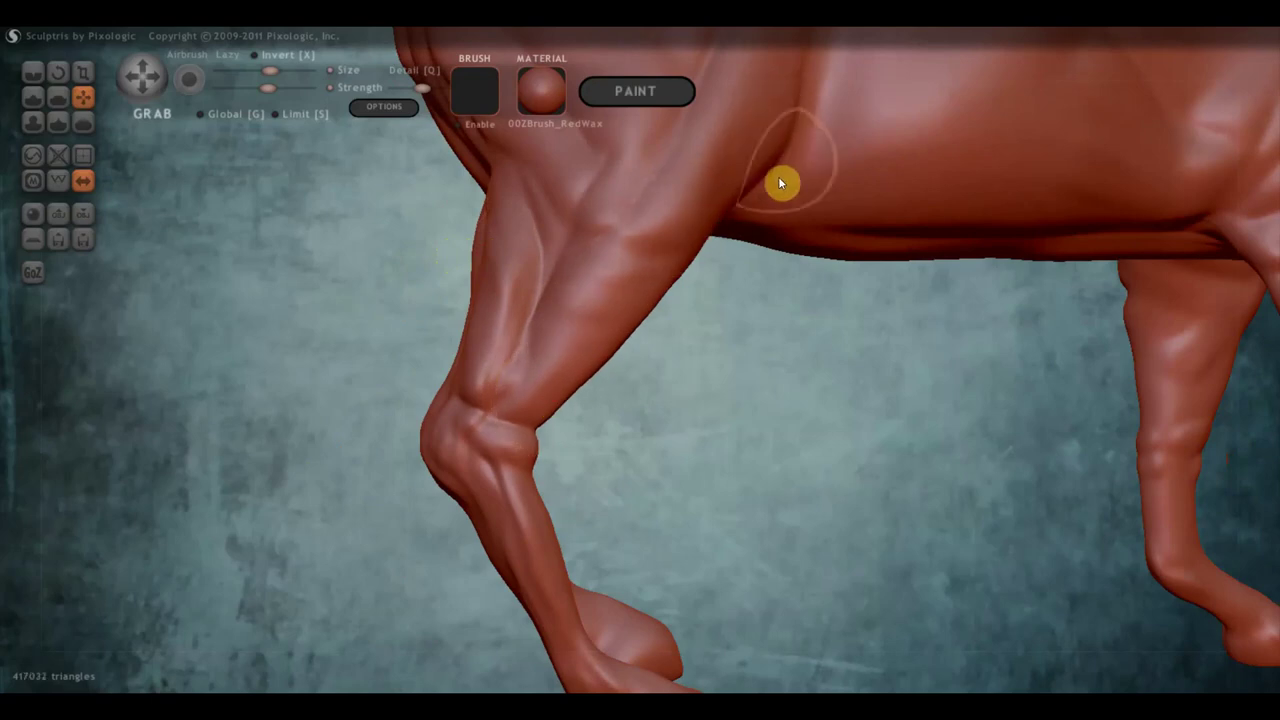
scroll(770, 230, "down", 2)
mouse_move(760, 273)
right_mouse_down()
mouse_move(711, 291)
mouse_move(663, 360)
mouse_move(701, 300)
right_mouse_up()
left_click(33, 97)
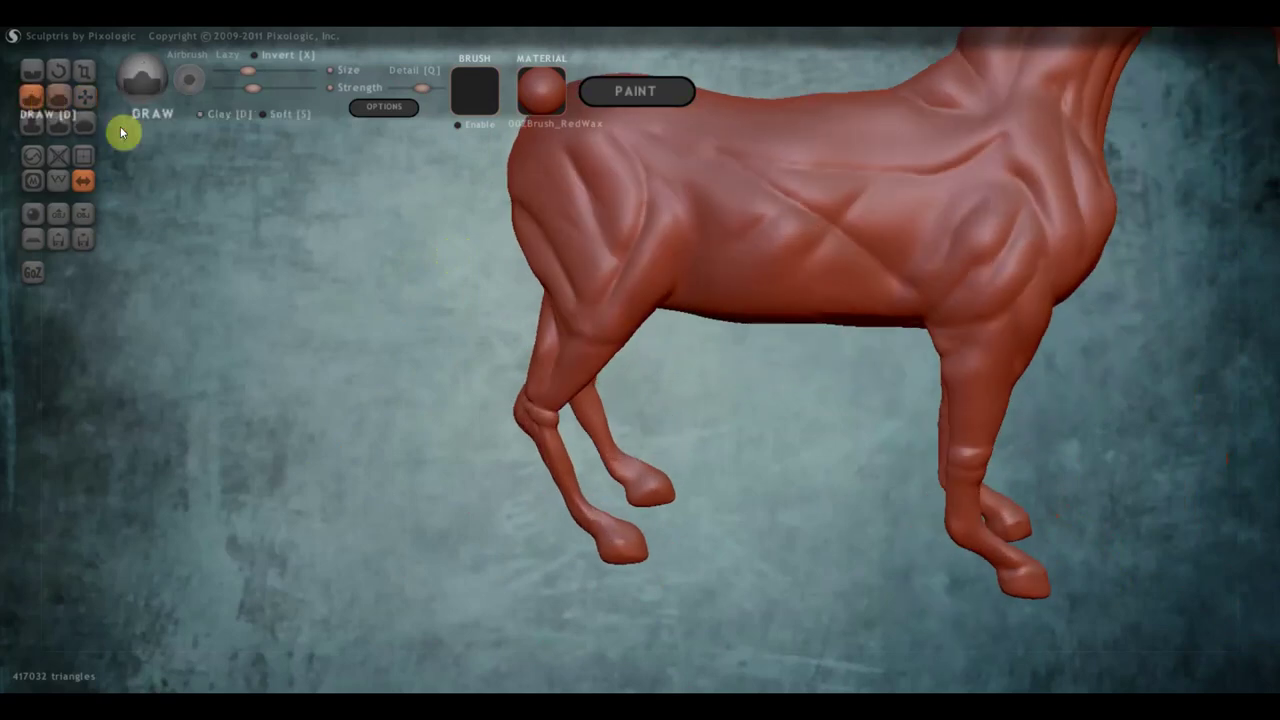
- Add Draw strokes near the elbow, on the barrel and over the shoulder muscle, then view the underside
scroll(496, 187, "up", 2)
scroll(540, 220, "down", 1)
scroll(597, 271, "down", 2)
scroll(543, 349, "down", 1)
scroll(560, 323, "down", 1)
left_click_drag(580, 385, 566, 403)
left_click(594, 305)
mouse_move(600, 316)
left_mouse_down()
mouse_move(589, 343)
mouse_move(608, 360)
left_mouse_up()
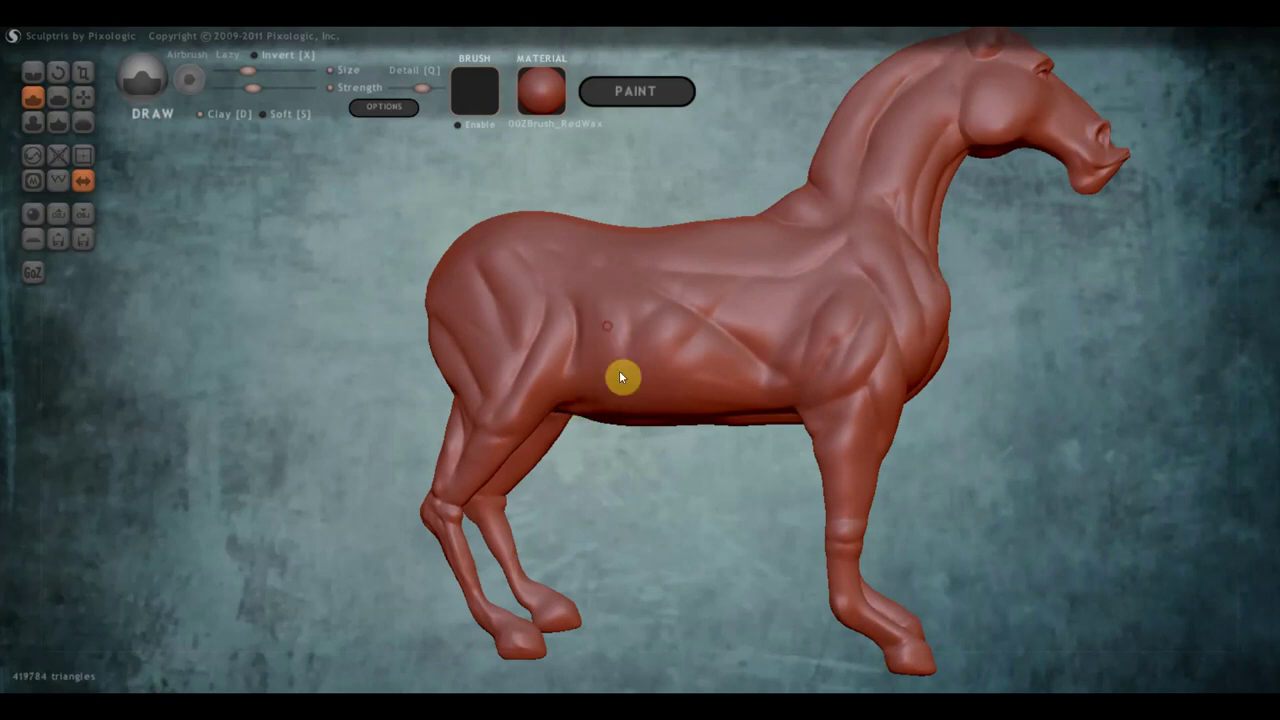
left_click_drag(552, 290, 563, 362)
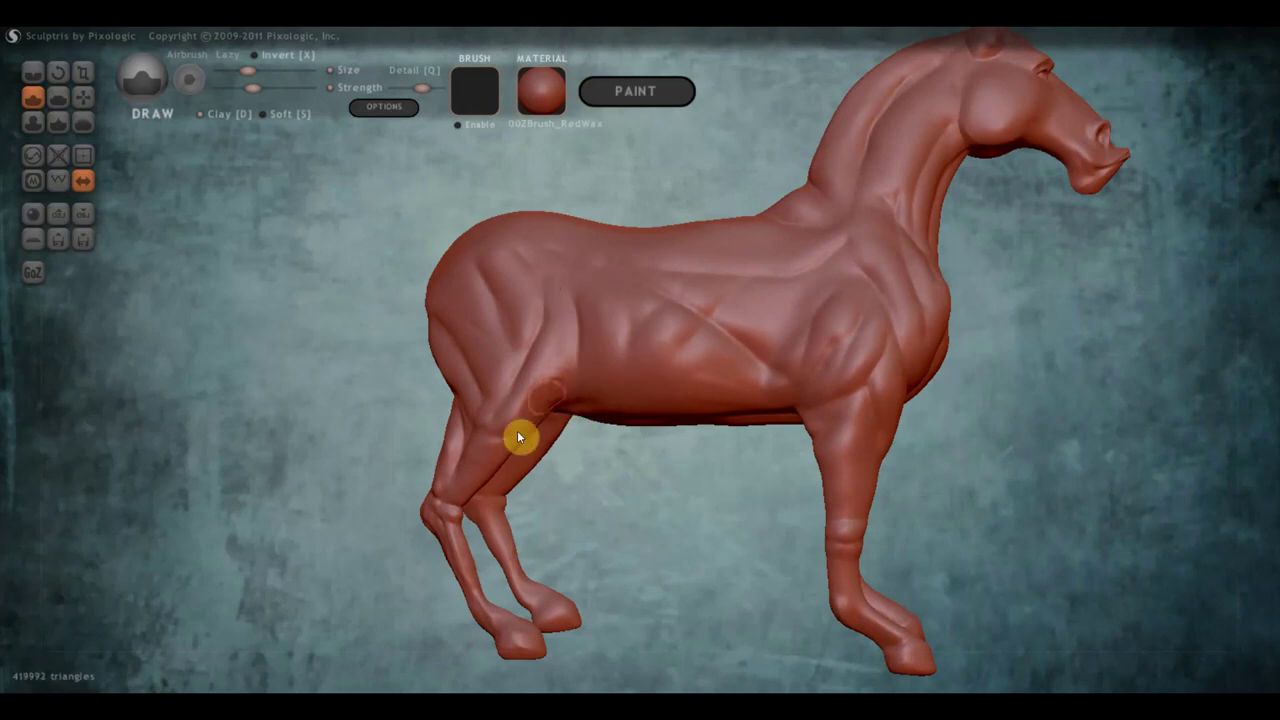
mouse_move(538, 445)
right_mouse_down()
mouse_move(586, 451)
mouse_move(537, 340)
mouse_move(553, 374)
mouse_move(543, 414)
mouse_move(386, 414)
right_mouse_up()
mouse_move(343, 431)
left_mouse_down()
mouse_move(429, 457)
mouse_move(457, 563)
mouse_move(447, 334)
left_mouse_up()
left_click(83, 96)
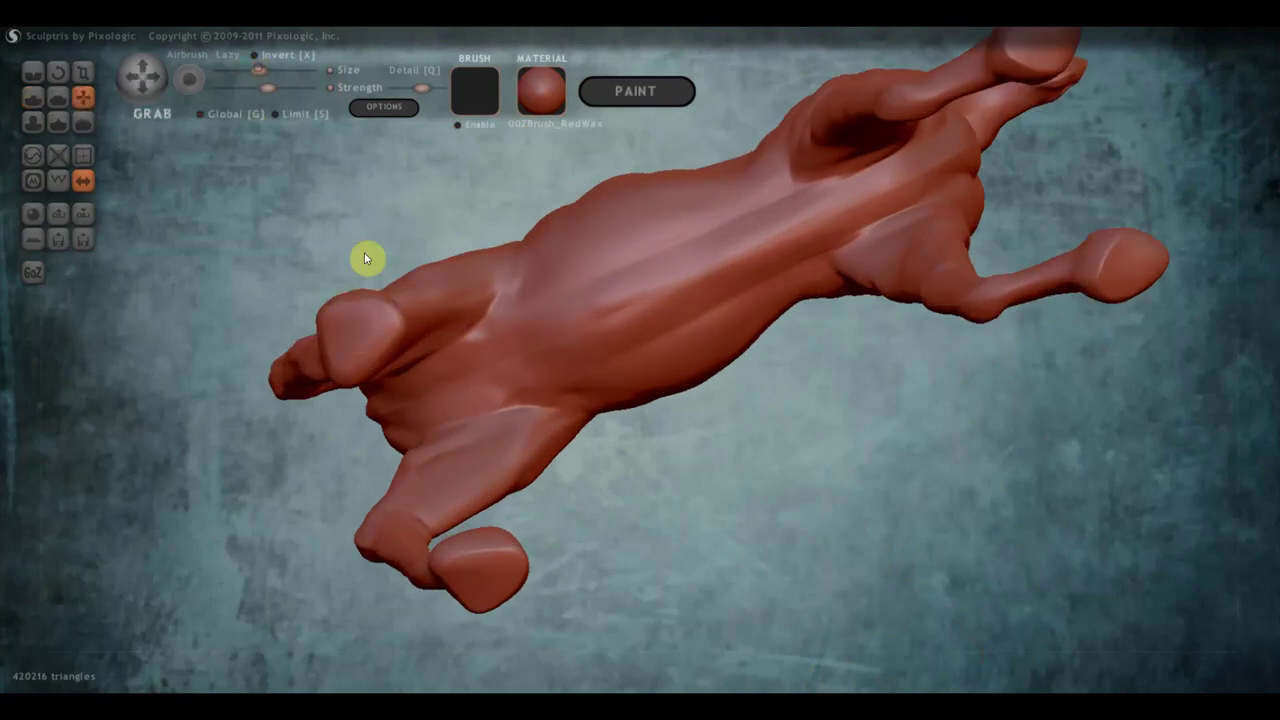
- Pull the bent foreleg knee outward and carve a crease on the front hoof
mouse_move(376, 310)
left_mouse_down()
mouse_move(383, 354)
mouse_move(412, 360)
left_mouse_up()
mouse_move(412, 356)
right_mouse_down()
mouse_move(472, 358)
mouse_move(377, 256)
right_mouse_up()
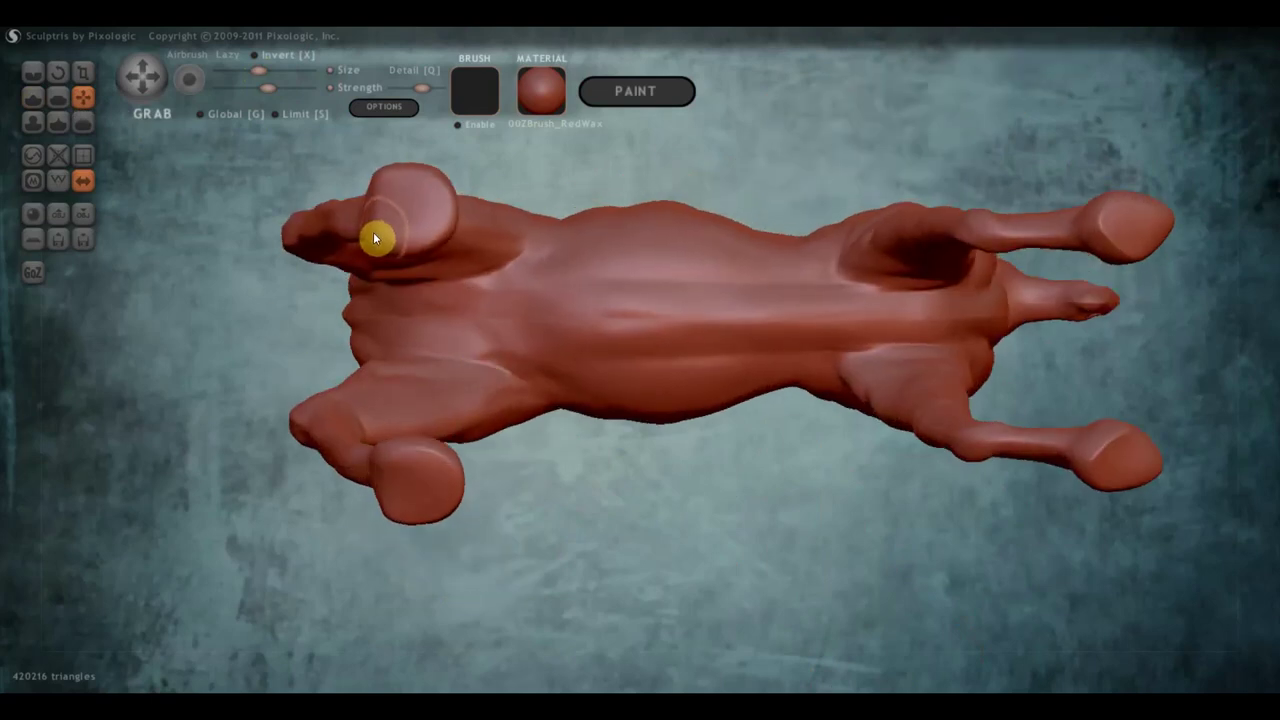
left_click(36, 74)
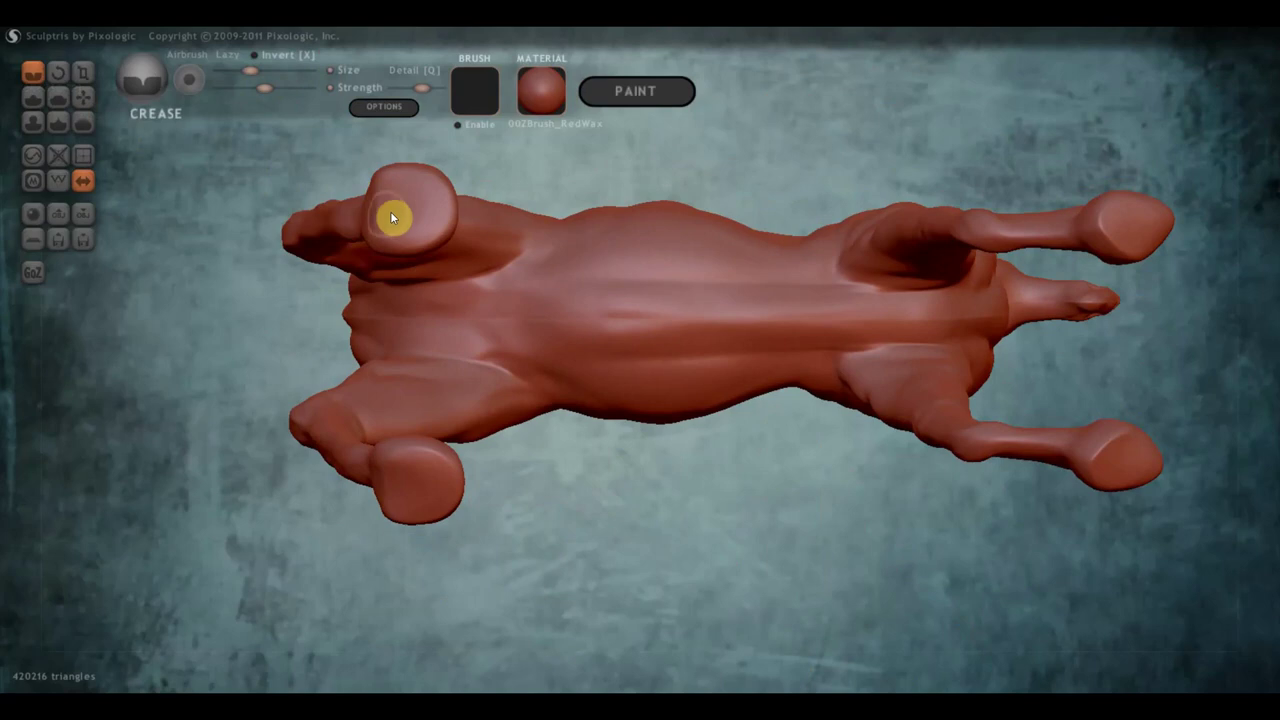
left_click_drag(384, 209, 378, 220)
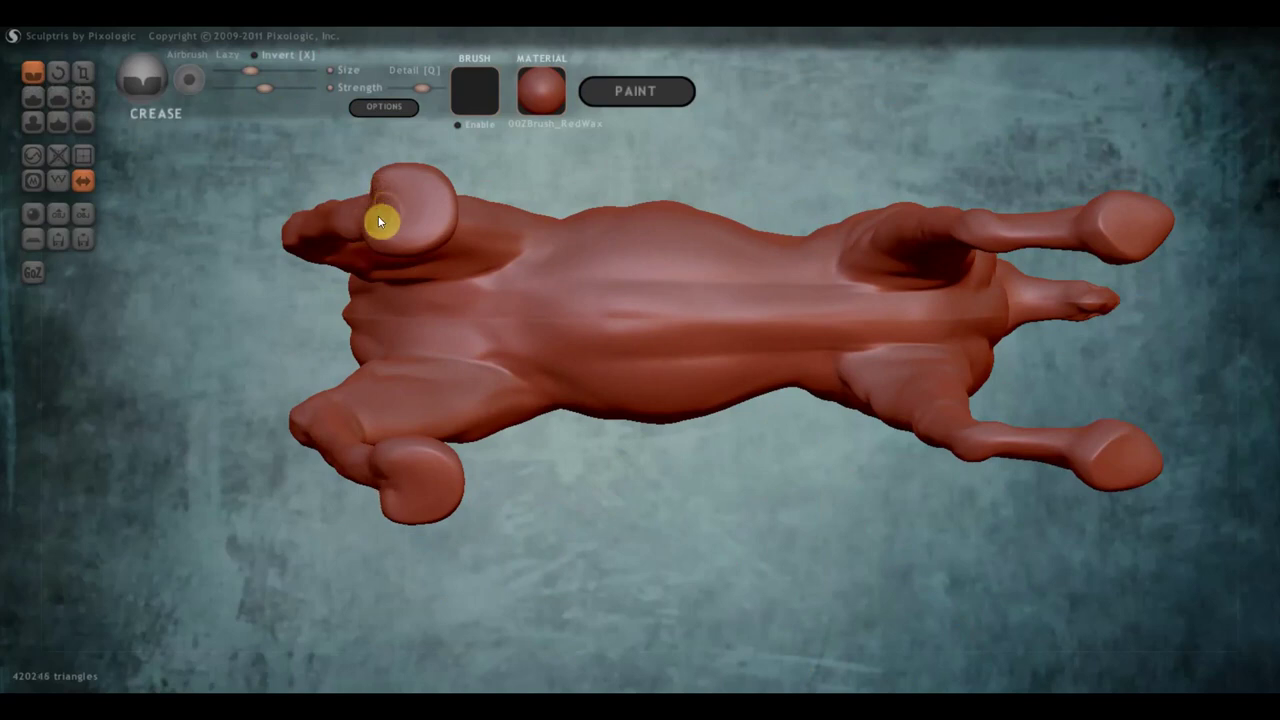
- From below, flatten the bulge on the hoof with the Flatten brush
mouse_move(445, 327)
right_mouse_down()
mouse_move(450, 282)
mouse_move(476, 286)
mouse_move(530, 363)
mouse_move(657, 428)
mouse_move(700, 432)
right_mouse_up()
right_click_drag(846, 388, 834, 260)
left_click(68, 98)
mouse_move(616, 233)
right_mouse_down()
mouse_move(733, 257)
mouse_move(712, 266)
right_mouse_up()
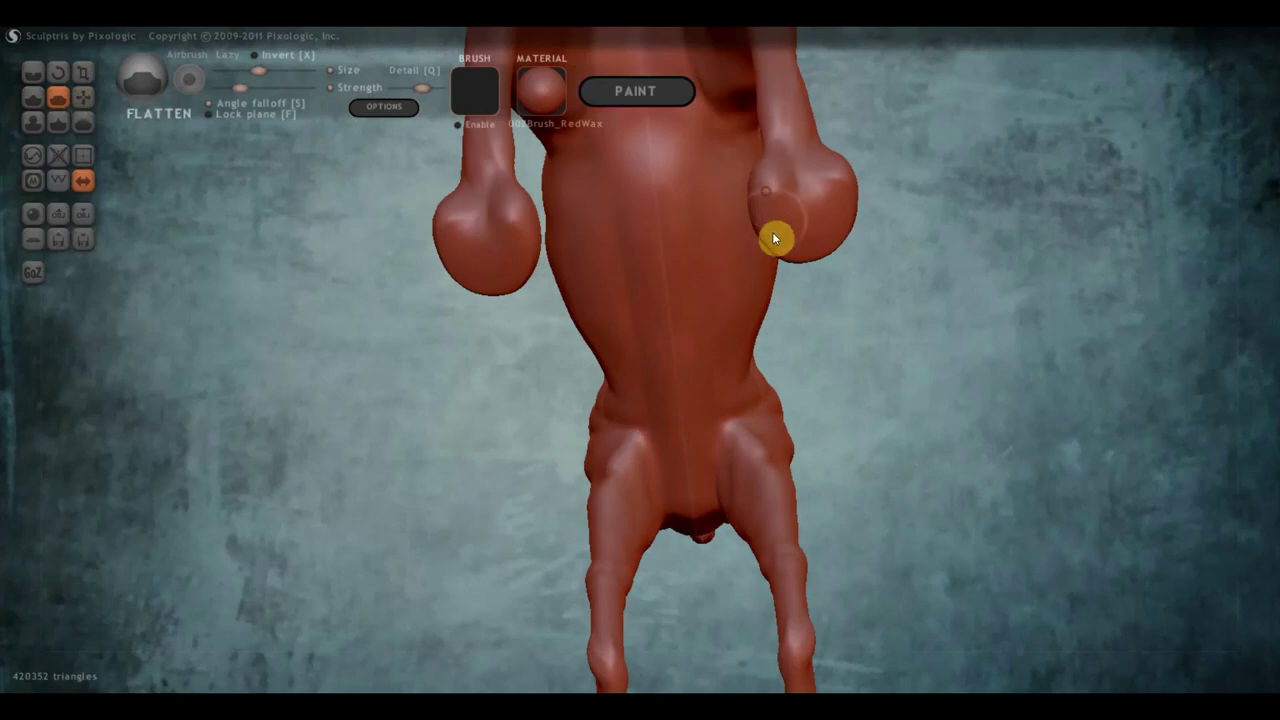
mouse_move(771, 230)
left_mouse_down()
mouse_move(782, 204)
mouse_move(777, 254)
mouse_move(800, 229)
mouse_move(797, 206)
mouse_move(817, 222)
left_mouse_up()
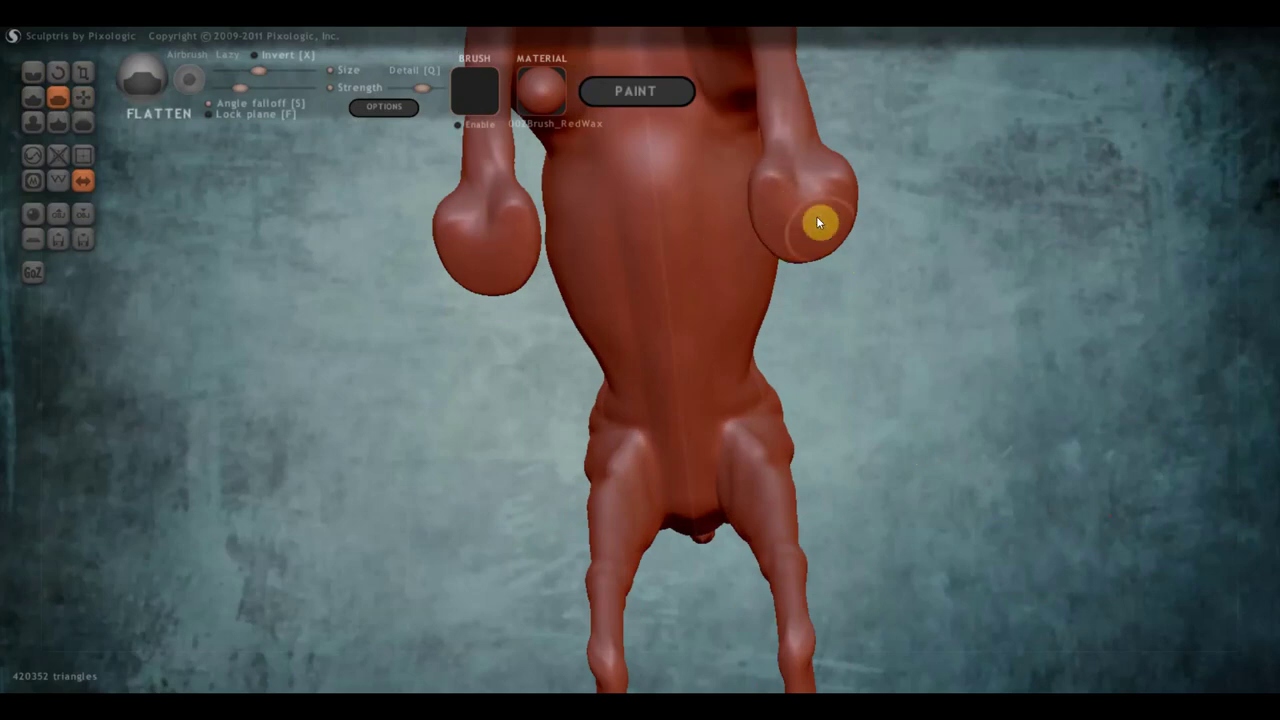
- Flatten the front of the left hoof, viewing the legs from the front
mouse_move(817, 239)
right_mouse_down()
mouse_move(826, 398)
mouse_move(960, 416)
mouse_move(914, 420)
mouse_move(797, 480)
mouse_move(583, 526)
right_mouse_up()
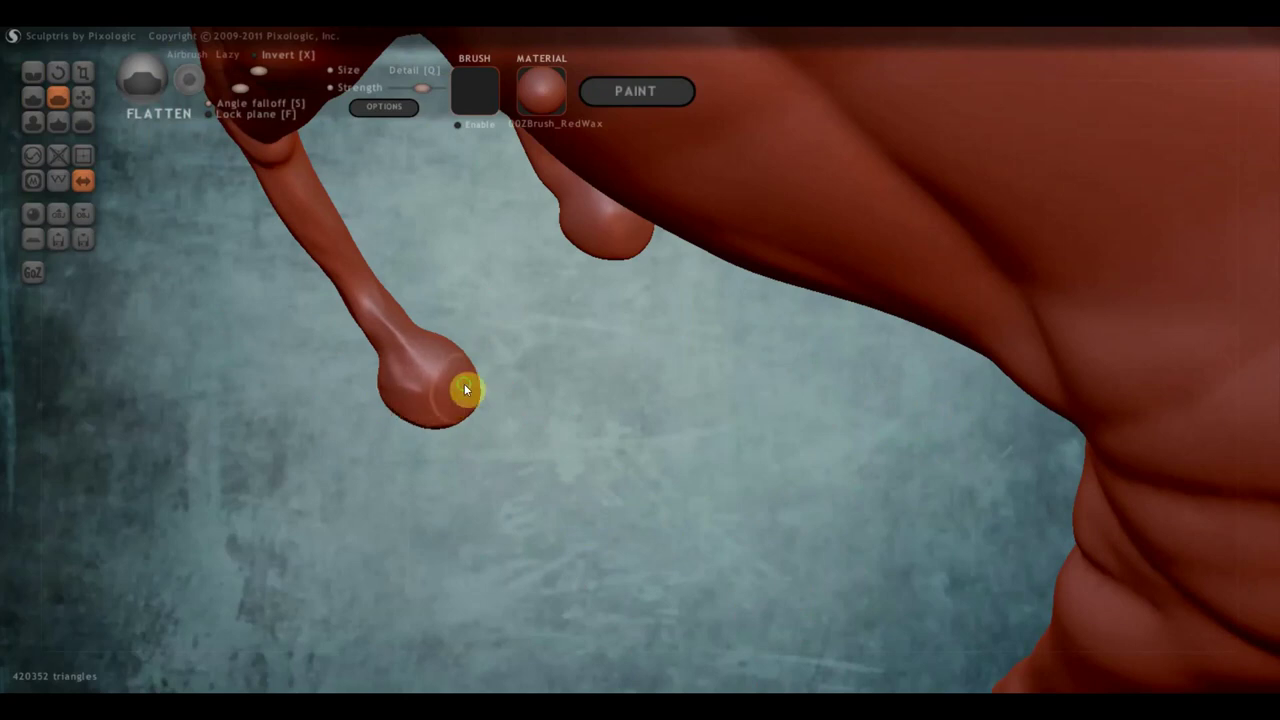
right_click_drag(464, 390, 479, 391)
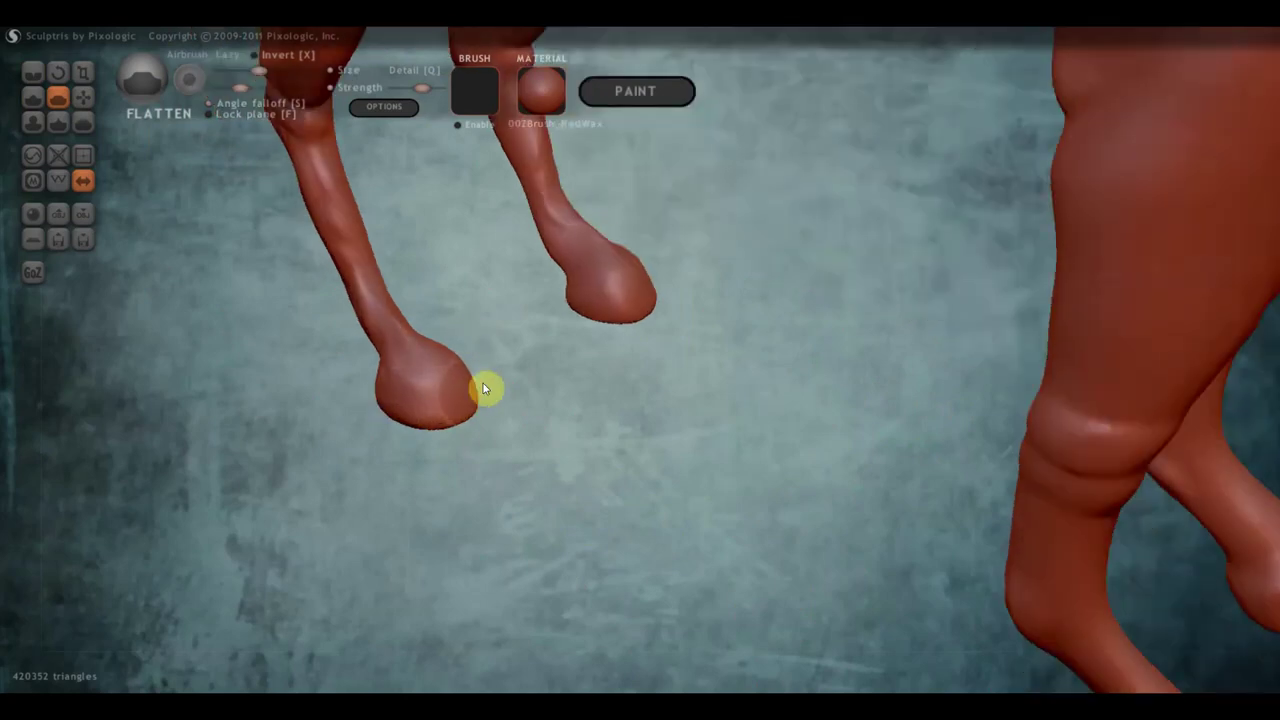
mouse_move(466, 389)
right_mouse_down()
mouse_move(308, 386)
mouse_move(394, 406)
right_mouse_up()
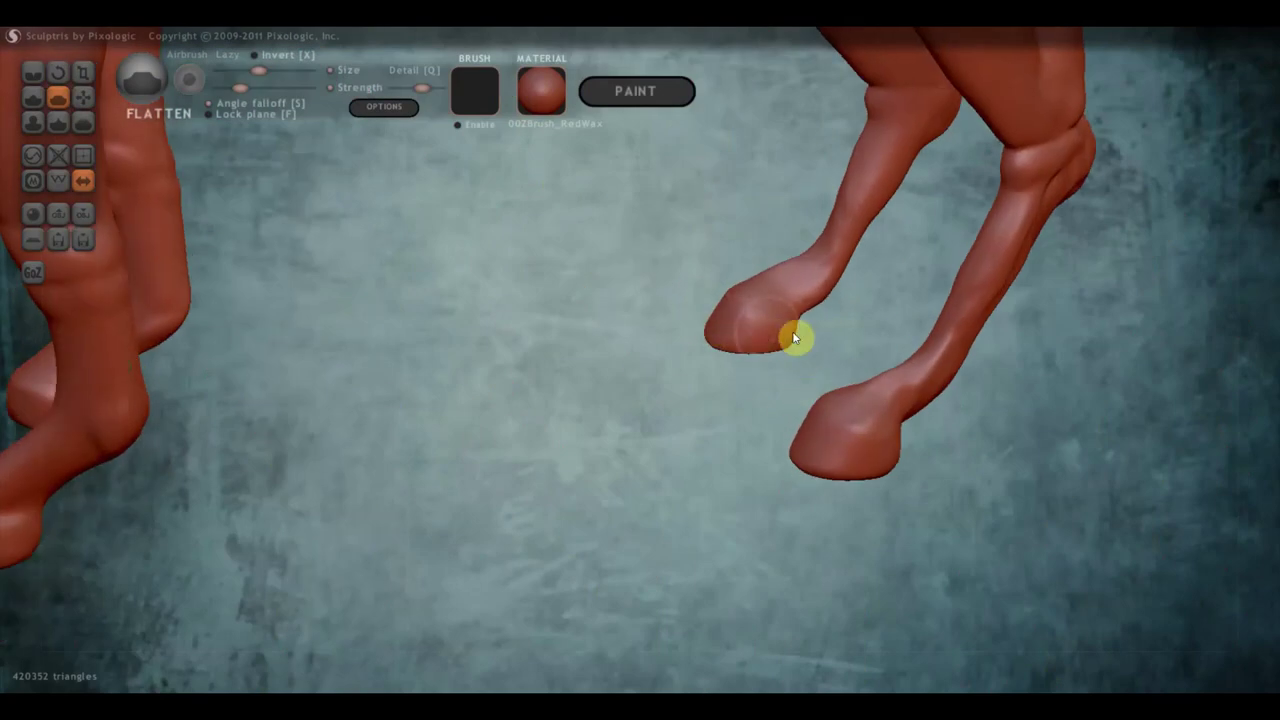
mouse_move(731, 317)
left_mouse_down()
mouse_move(751, 331)
mouse_move(720, 304)
mouse_move(803, 352)
left_mouse_up()
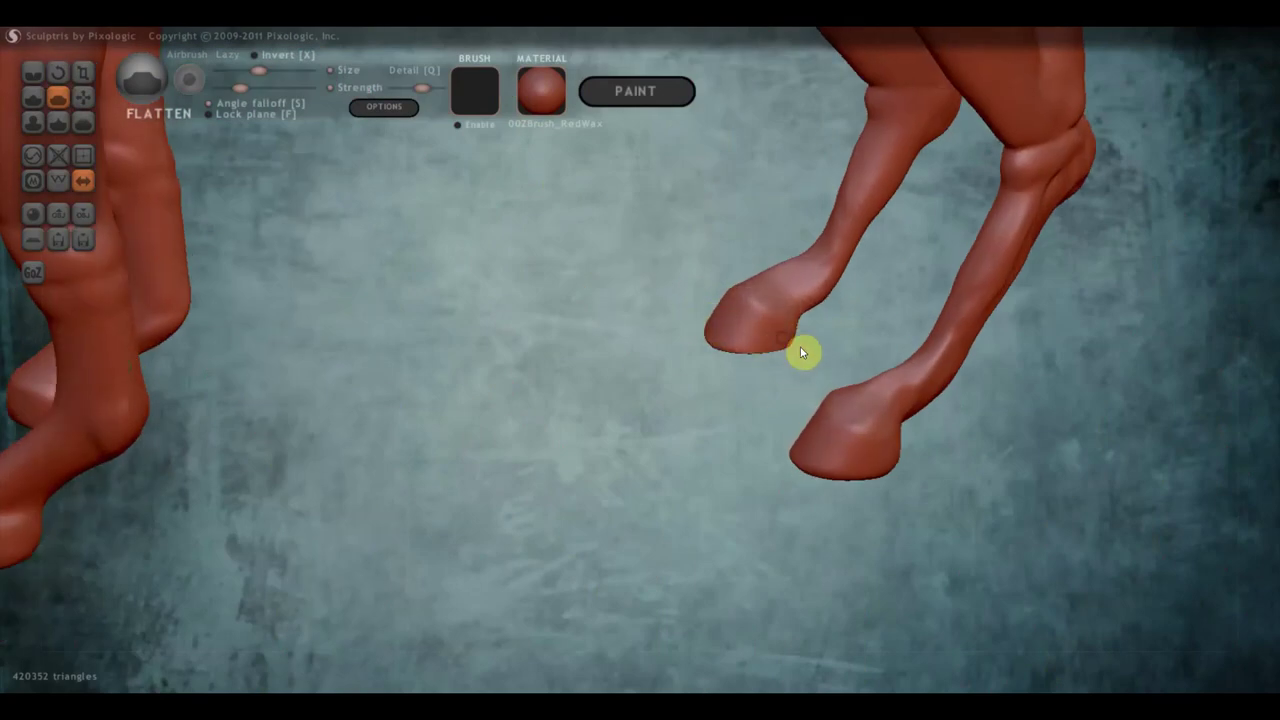
mouse_move(800, 369)
right_mouse_down()
mouse_move(711, 349)
mouse_move(734, 337)
right_mouse_up()
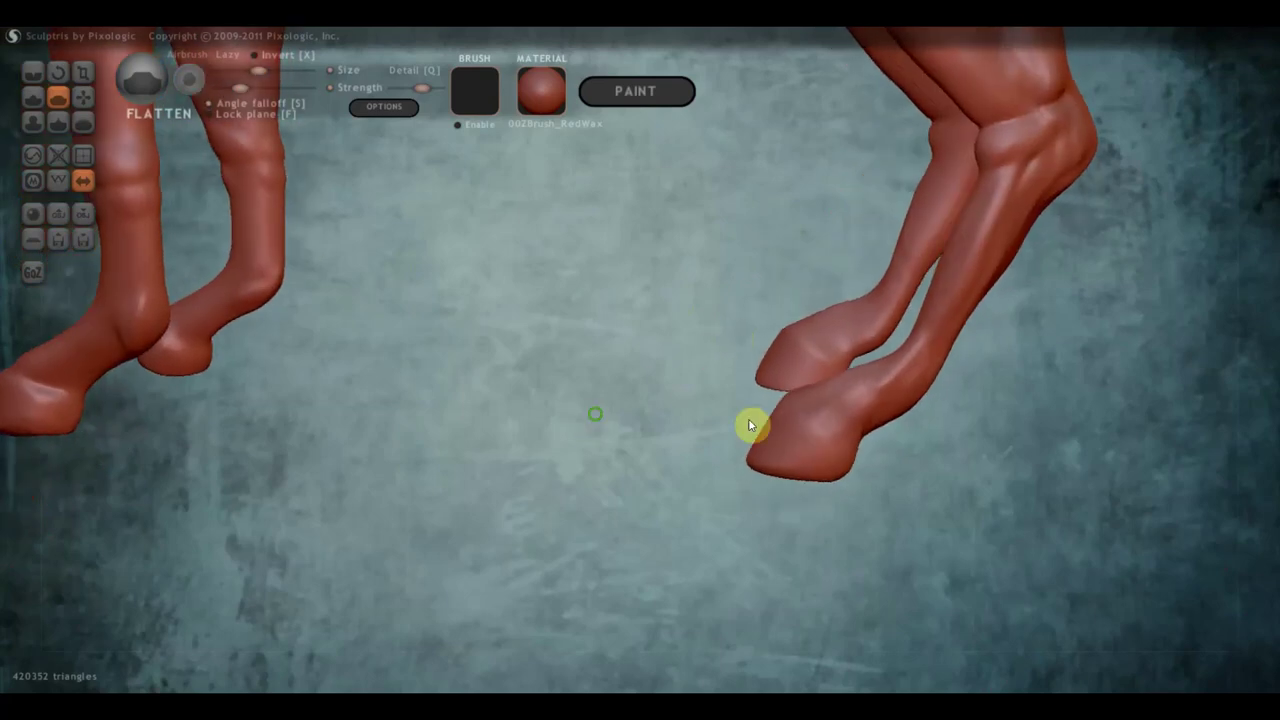
right_click_drag(751, 426, 998, 446)
mouse_move(911, 449)
right_mouse_down()
mouse_move(931, 394)
mouse_move(897, 234)
right_mouse_up()
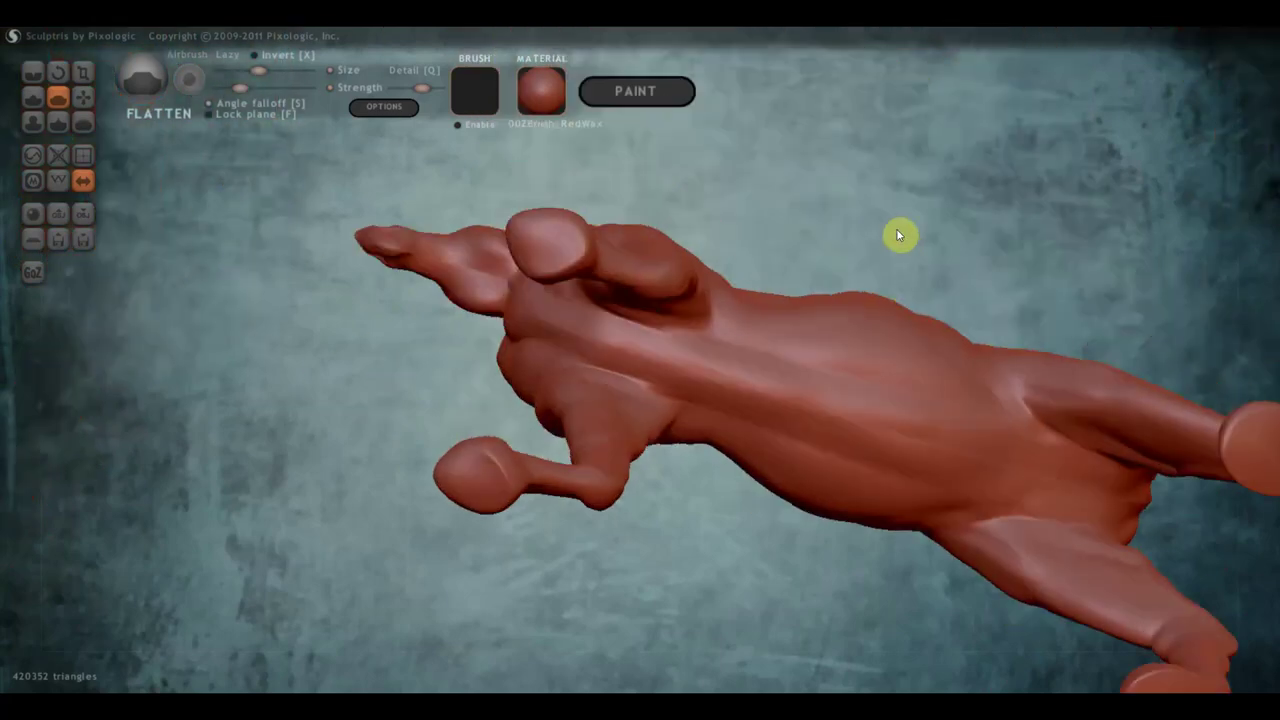
- Grab the top hoof's underside into shape, then crease its sole
left_click(83, 96)
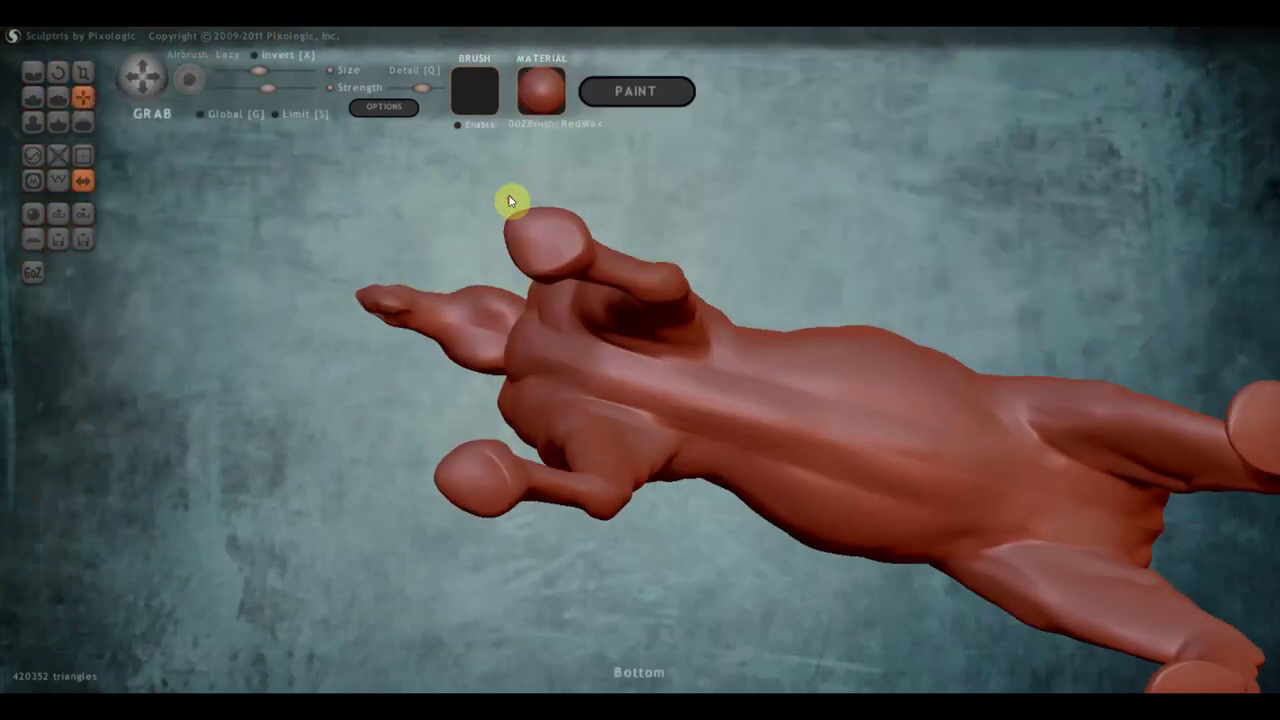
scroll(520, 190, "up", 2)
left_click_drag(516, 185, 521, 172)
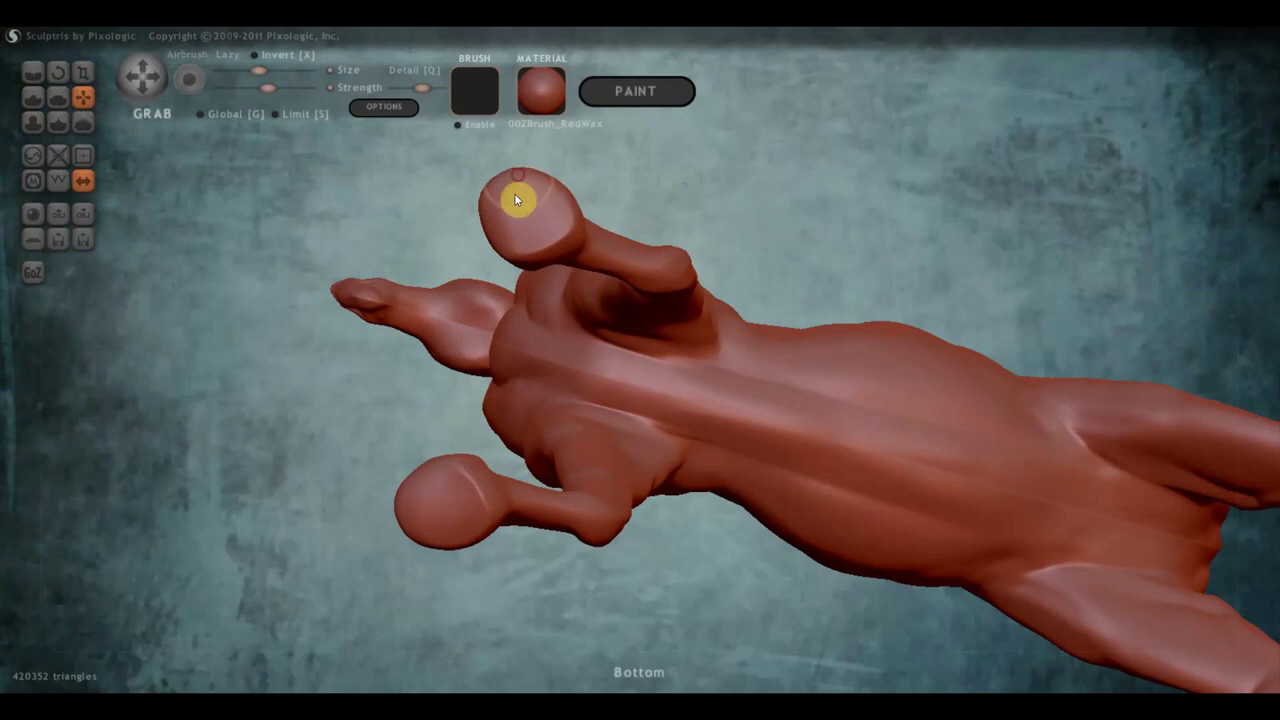
left_click_drag(501, 227, 543, 251)
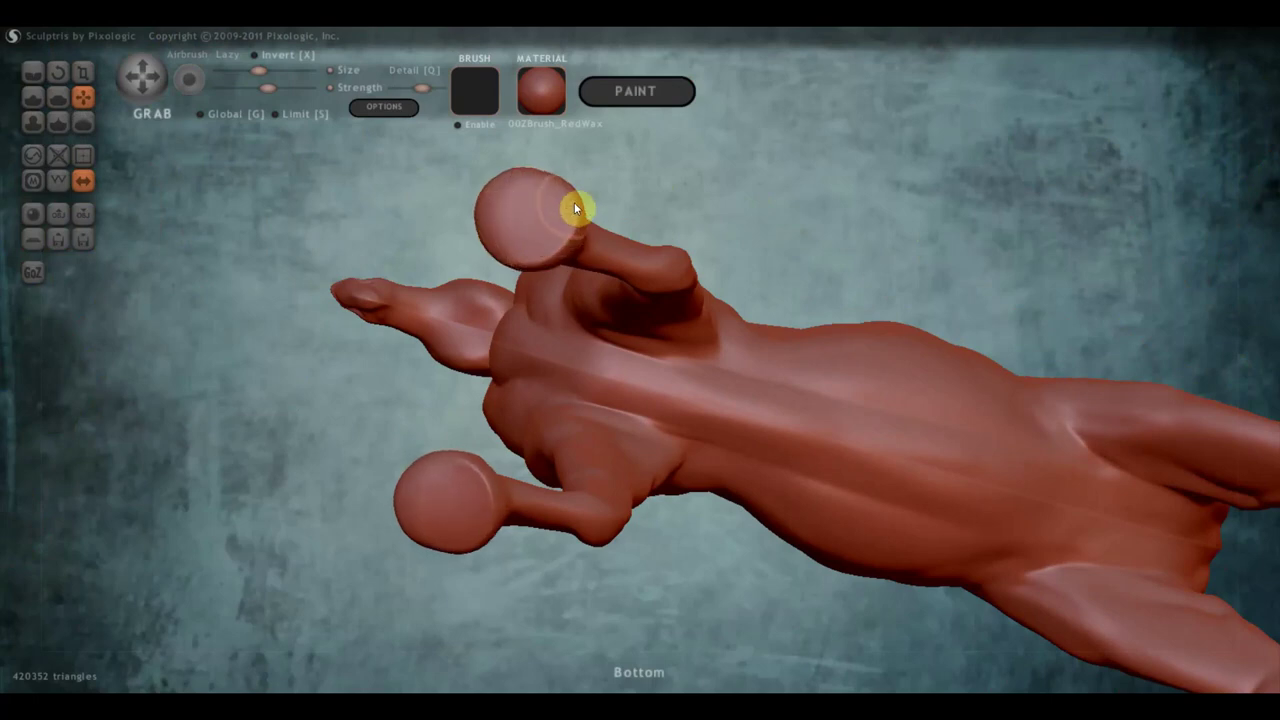
left_click(33, 72)
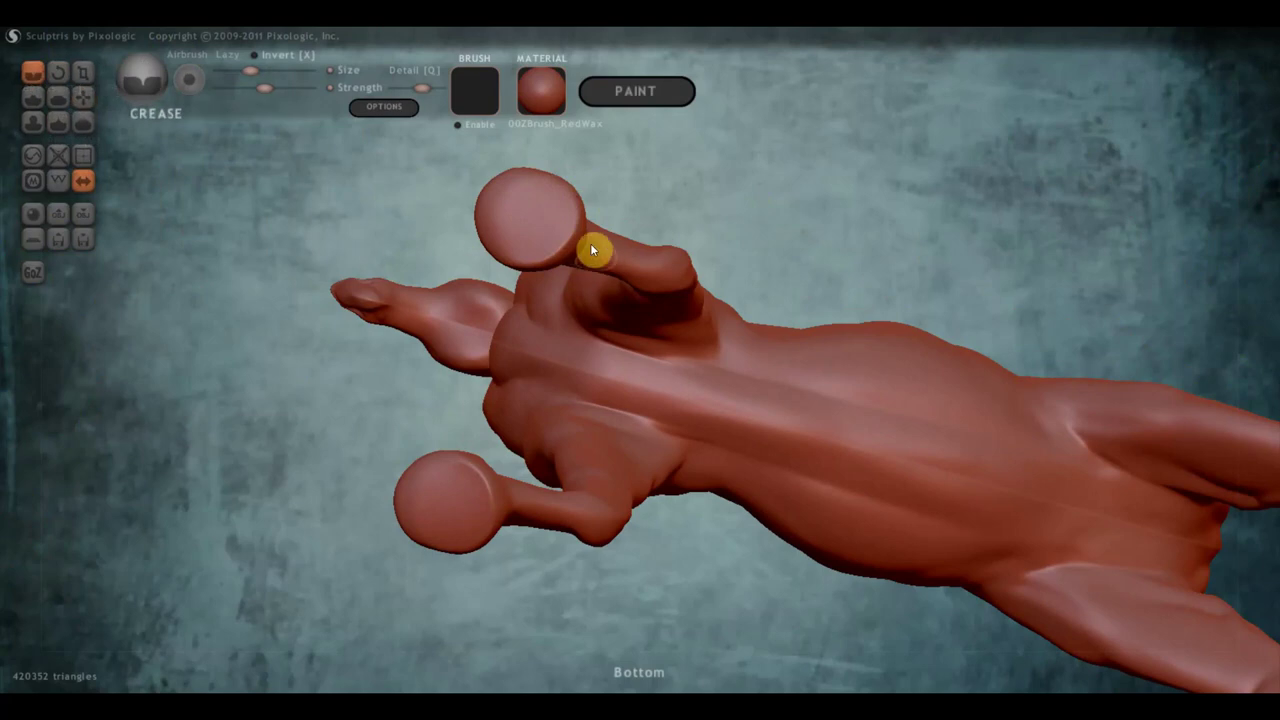
mouse_move(554, 228)
left_mouse_down()
mouse_move(543, 243)
mouse_move(586, 249)
mouse_move(566, 234)
mouse_move(578, 248)
left_mouse_up()
mouse_move(578, 248)
right_mouse_down()
mouse_move(629, 314)
mouse_move(663, 466)
mouse_move(785, 508)
right_mouse_up()
left_click(58, 96)
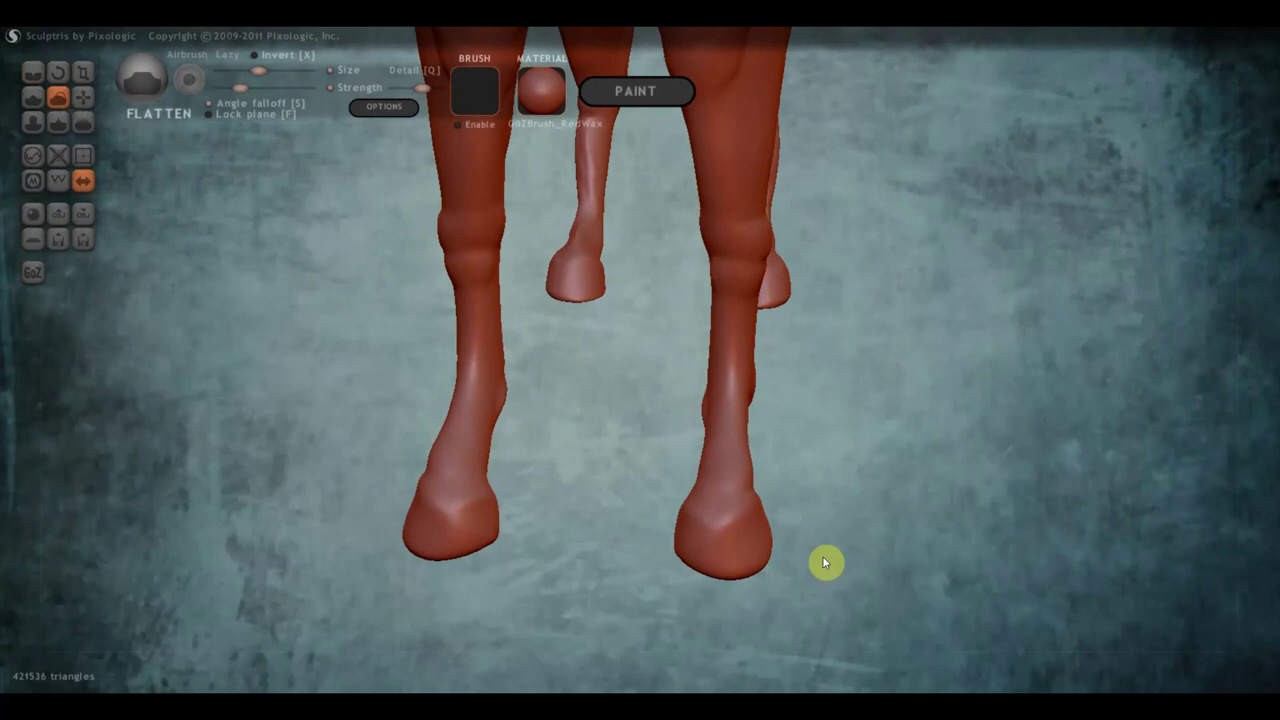
- Flatten the right hoof front and grab the front hoof tip forward to lengthen it
mouse_move(716, 541)
left_mouse_down()
mouse_move(691, 523)
mouse_move(756, 541)
left_mouse_up()
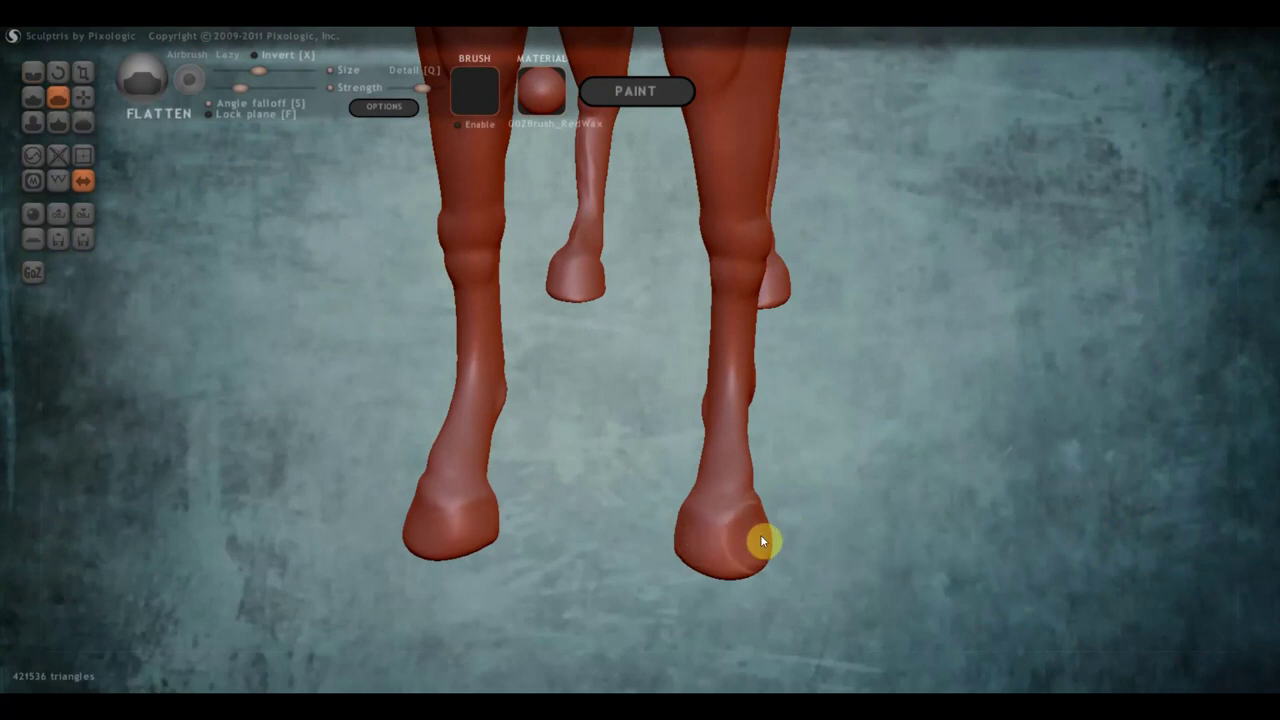
mouse_move(791, 543)
right_mouse_down()
mouse_move(513, 520)
mouse_move(495, 280)
right_mouse_up()
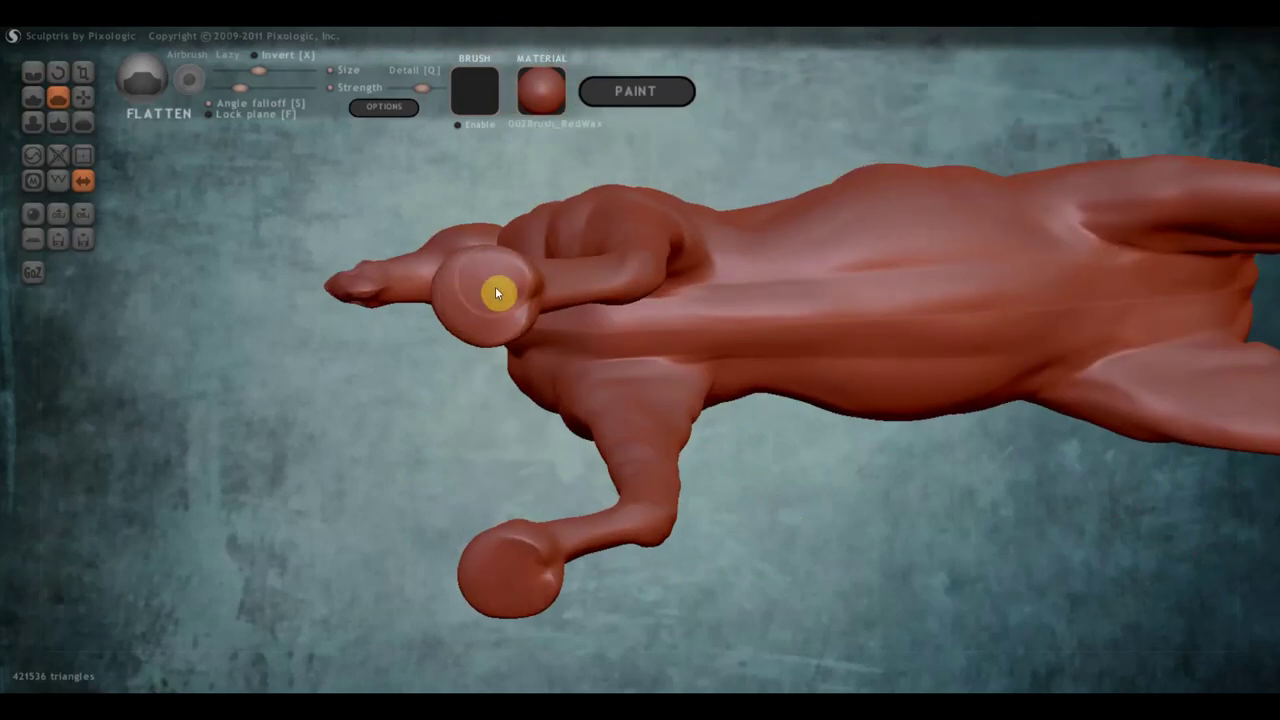
mouse_move(483, 316)
right_mouse_down()
mouse_move(506, 486)
mouse_move(462, 510)
right_mouse_up()
left_click(84, 97)
left_click_drag(502, 474, 488, 475)
mouse_move(488, 475)
right_mouse_down()
mouse_move(717, 514)
mouse_move(717, 528)
mouse_move(754, 526)
mouse_move(771, 543)
mouse_move(714, 534)
right_mouse_up()
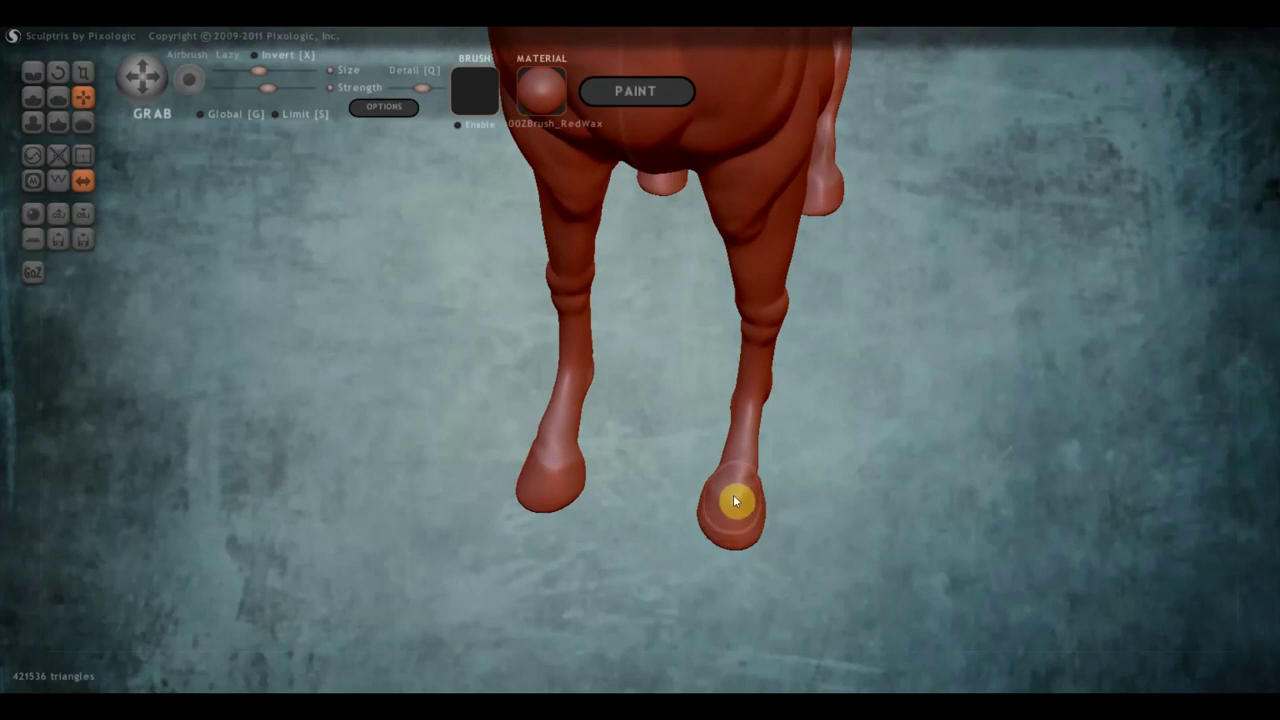
mouse_move(738, 496)
right_mouse_down()
mouse_move(657, 425)
mouse_move(594, 417)
mouse_move(613, 413)
right_mouse_up()
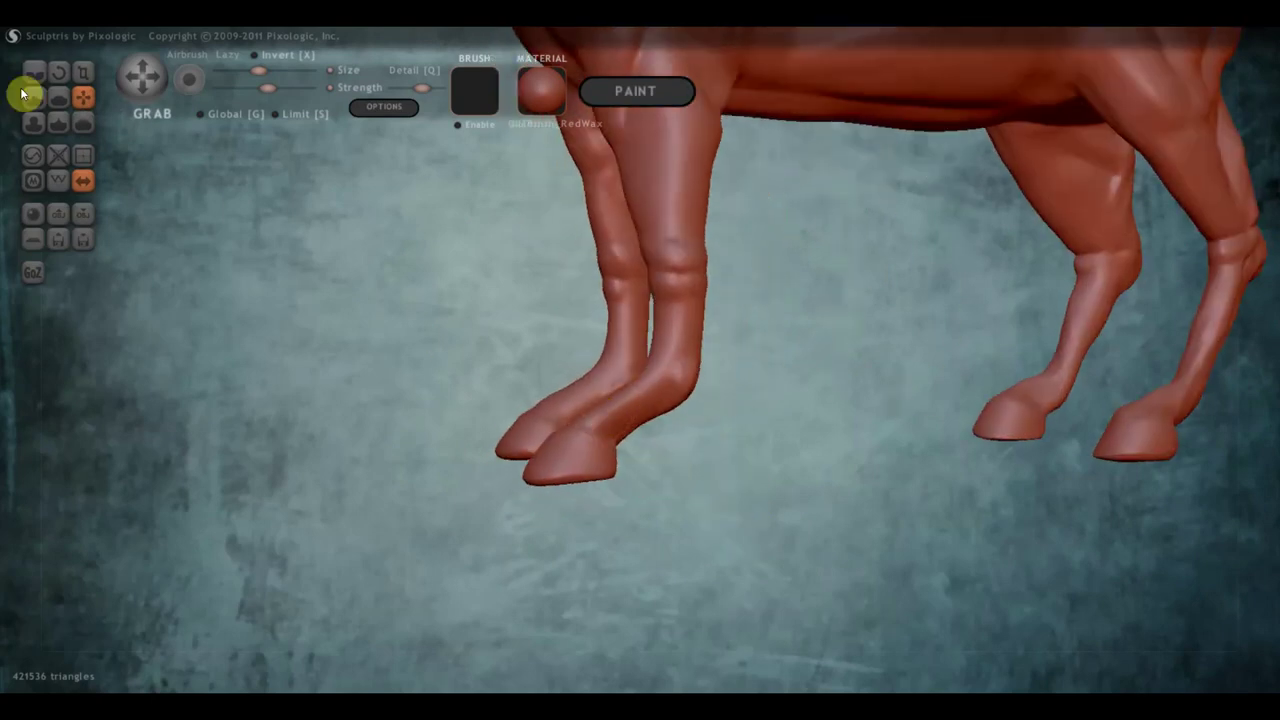
- Smooth the front of the front leg down to just above the hoof
left_click(58, 97)
right_click_drag(360, 277, 629, 380)
scroll(629, 380, "up", 2)
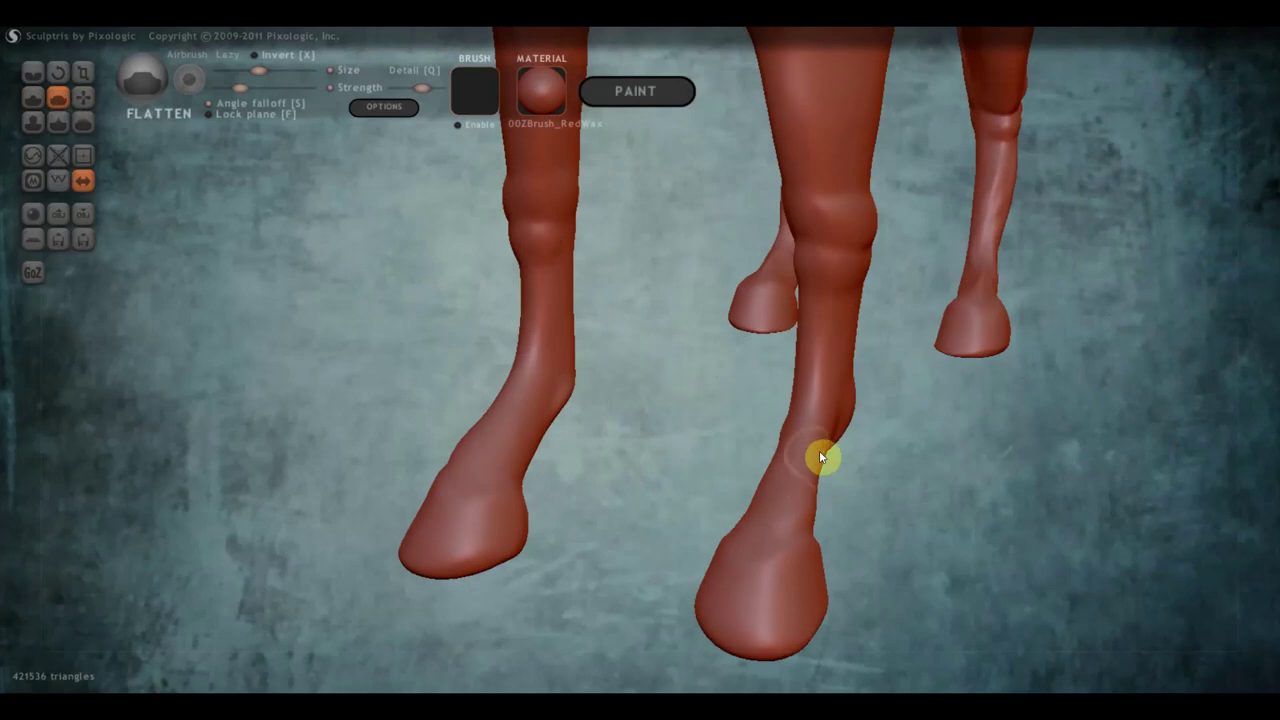
left_click_drag(814, 420, 757, 551)
mouse_move(810, 418)
left_mouse_down()
mouse_move(823, 357)
mouse_move(806, 460)
left_mouse_up()
mouse_move(806, 460)
right_mouse_down()
mouse_move(634, 426)
mouse_move(692, 418)
right_mouse_up()
mouse_move(692, 418)
left_mouse_down()
mouse_move(554, 500)
mouse_move(680, 446)
left_mouse_up()
right_click_drag(680, 446, 617, 366)
mouse_move(548, 410)
left_mouse_down()
mouse_move(588, 380)
mouse_move(531, 420)
mouse_move(611, 351)
mouse_move(521, 428)
left_mouse_up()
mouse_move(519, 428)
right_mouse_down()
mouse_move(660, 431)
mouse_move(480, 443)
mouse_move(475, 299)
right_mouse_up()
- Smooth a strip along the front leg and both front knees
mouse_move(475, 299)
left_mouse_down()
mouse_move(477, 380)
mouse_move(477, 274)
mouse_move(480, 374)
left_mouse_up()
mouse_move(480, 374)
right_mouse_down()
mouse_move(781, 367)
mouse_move(868, 342)
right_mouse_up()
left_click_drag(816, 299, 813, 388)
mouse_move(811, 166)
left_mouse_down()
mouse_move(860, 206)
mouse_move(791, 197)
mouse_move(846, 198)
mouse_move(811, 203)
left_mouse_up()
mouse_move(811, 203)
right_mouse_down()
mouse_move(897, 240)
mouse_move(874, 234)
right_mouse_up()
scroll(871, 537, "down", 3)
scroll(871, 537, "down", 2)
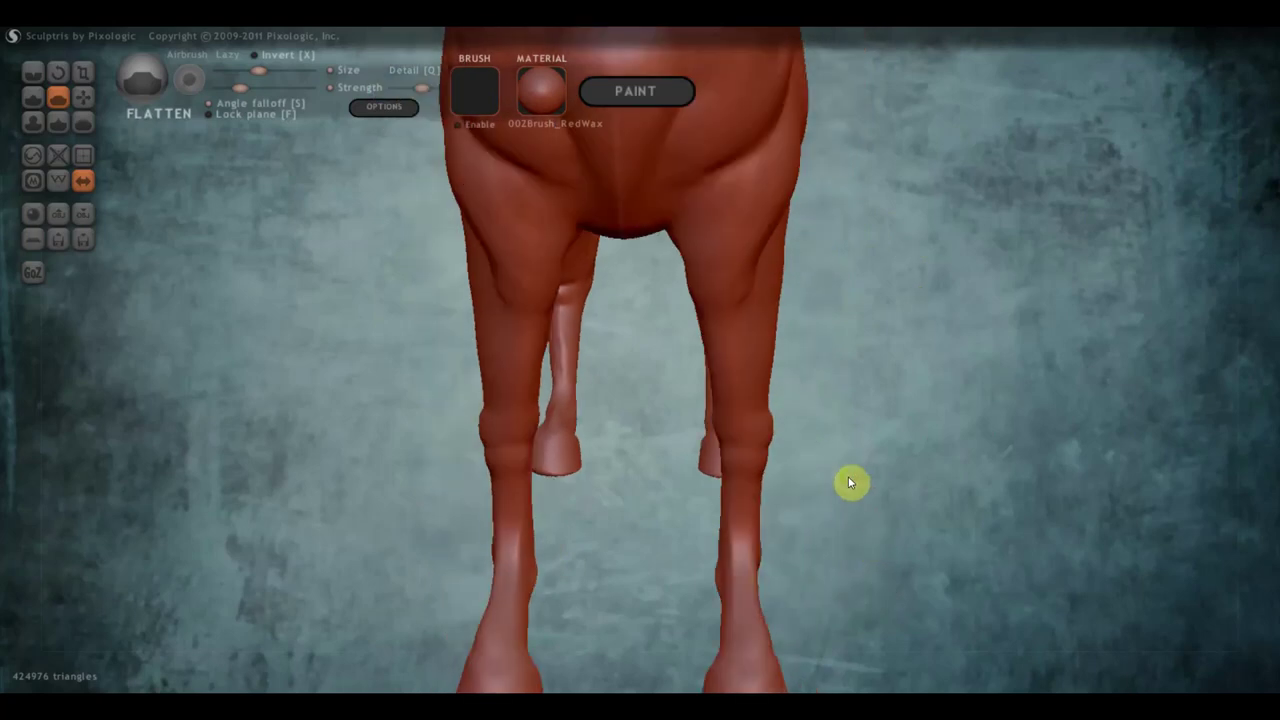
left_click_drag(705, 303, 726, 423)
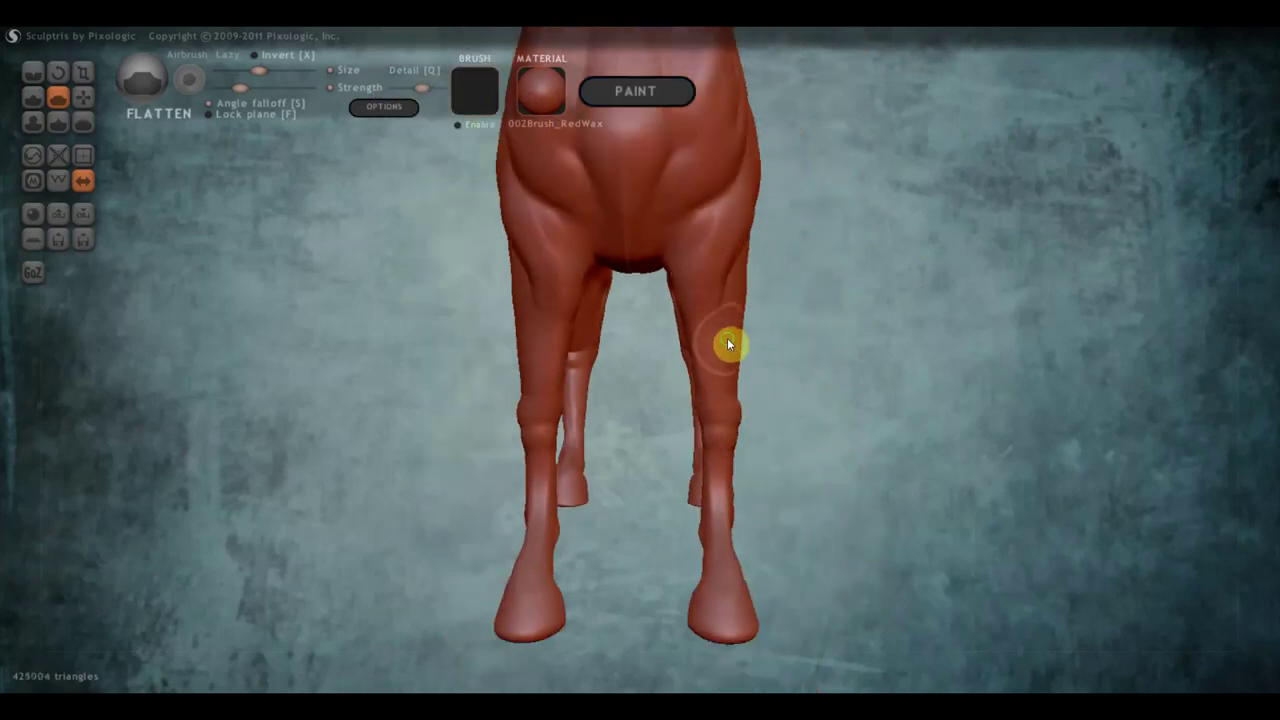
- Flatten the bright ridge running down the front of the leg
right_click_drag(727, 338, 748, 306)
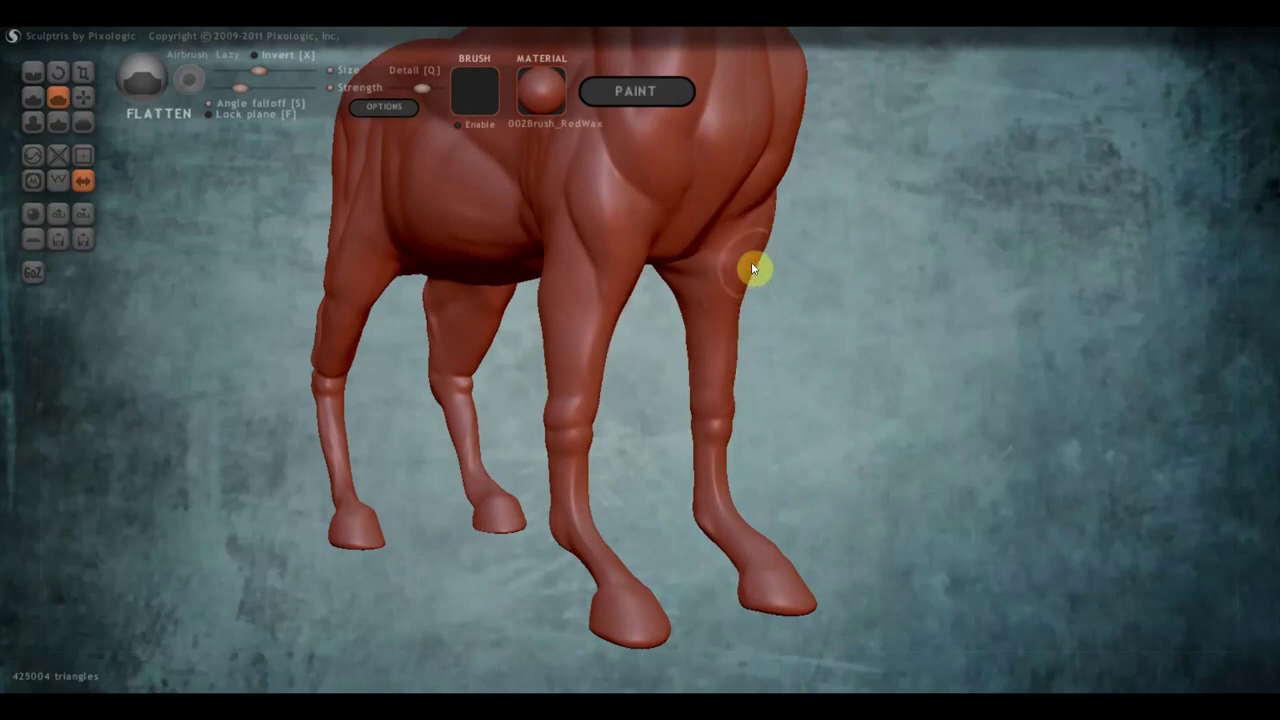
mouse_move(740, 350)
right_mouse_down()
mouse_move(474, 386)
mouse_move(371, 374)
mouse_move(448, 326)
right_mouse_up()
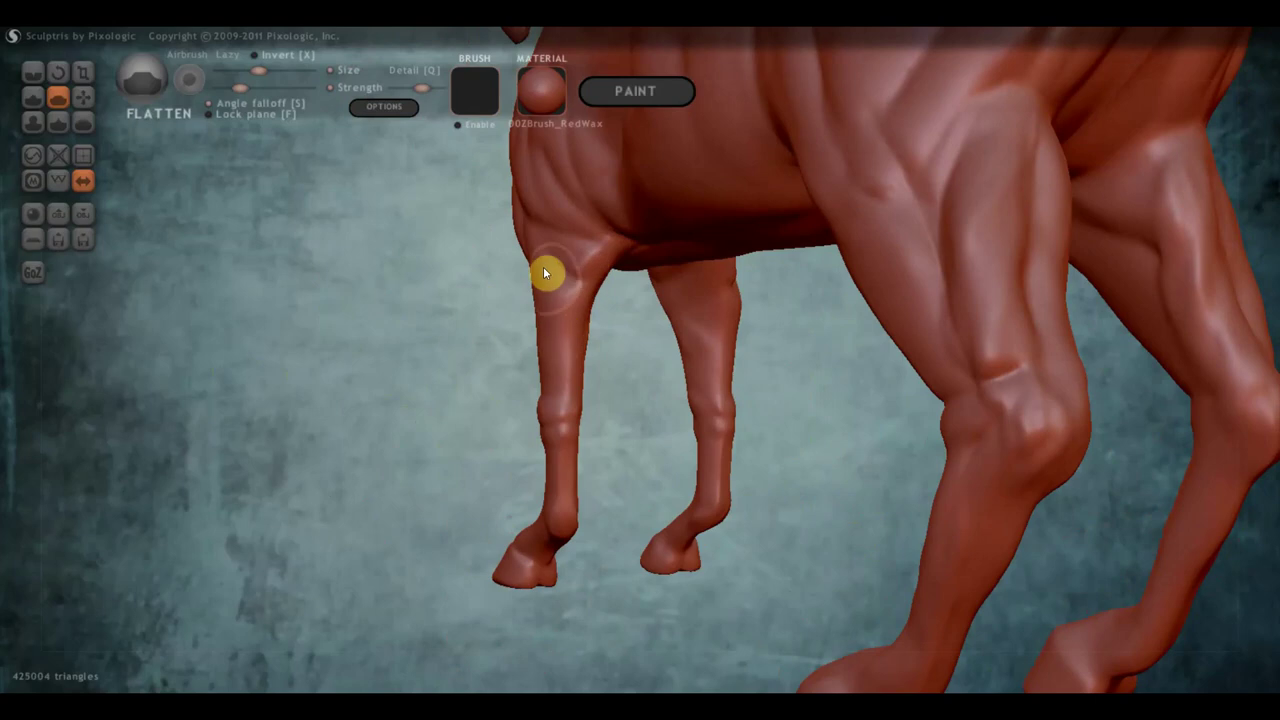
mouse_move(580, 320)
right_mouse_down()
mouse_move(572, 355)
mouse_move(573, 315)
right_mouse_up()
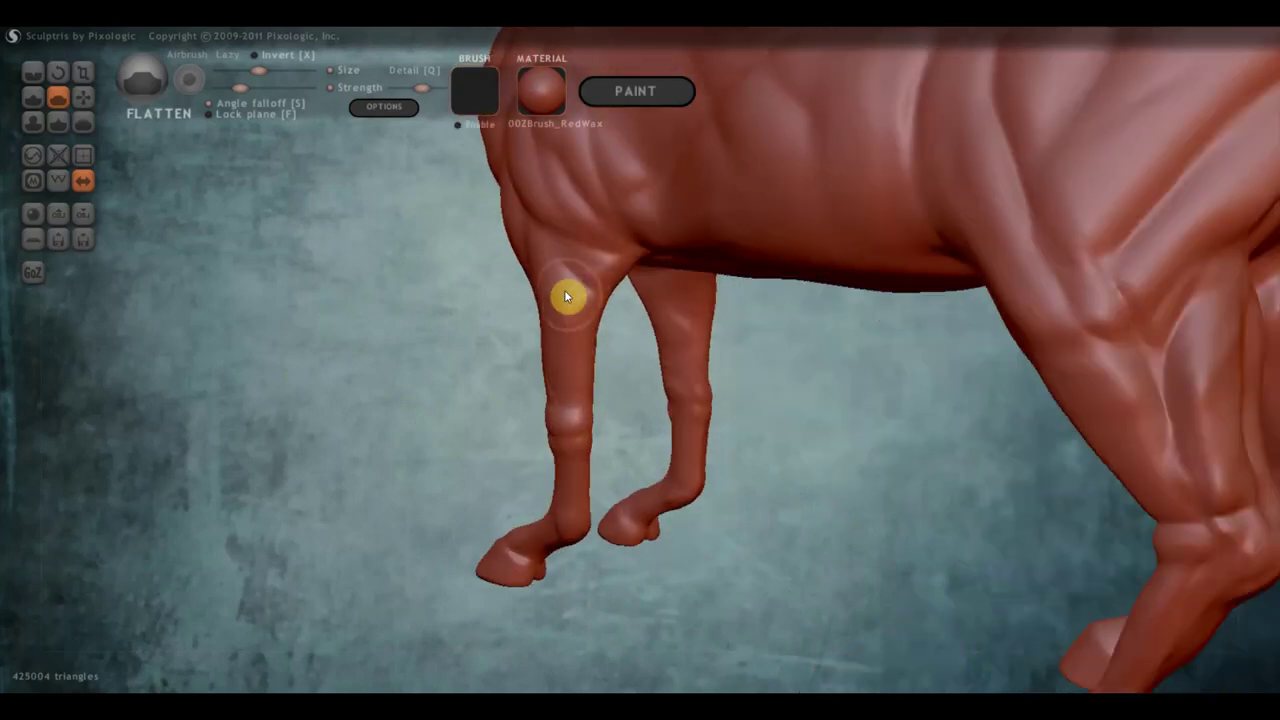
mouse_move(563, 358)
right_mouse_down()
mouse_move(543, 323)
mouse_move(566, 330)
right_mouse_up()
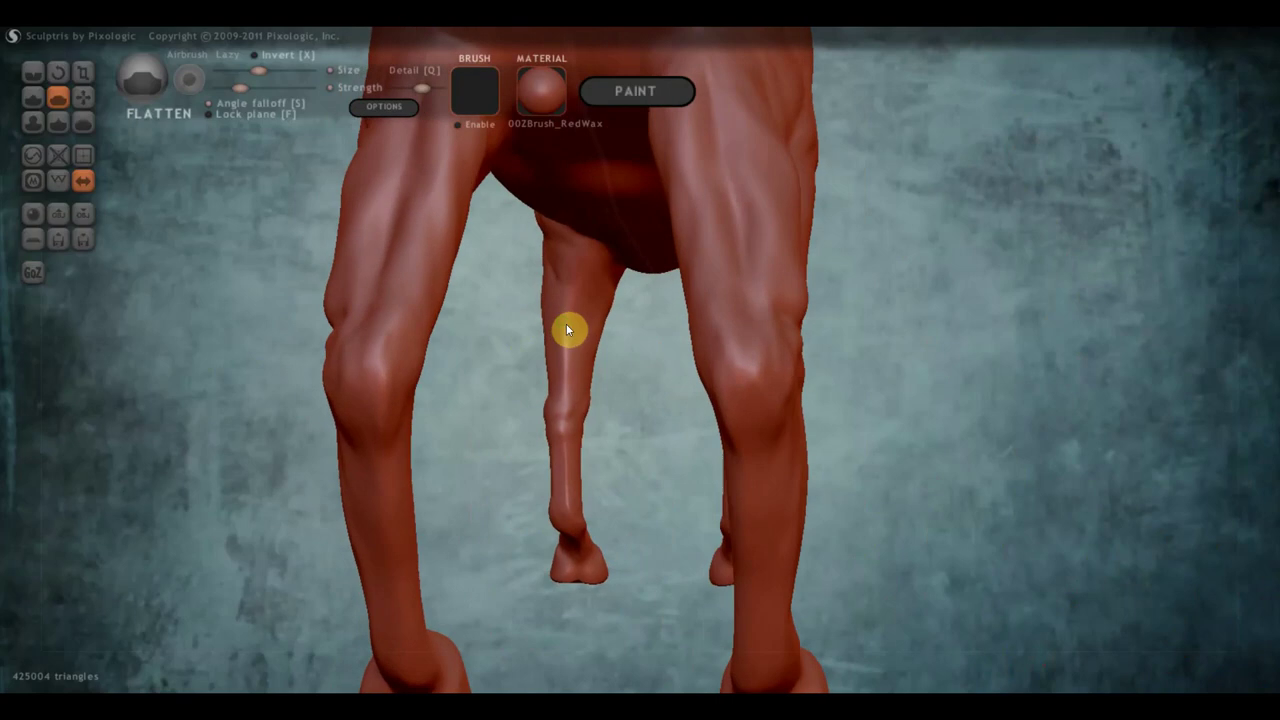
mouse_move(565, 290)
left_mouse_down()
mouse_move(580, 343)
mouse_move(566, 318)
left_mouse_up()
mouse_move(683, 403)
right_mouse_down()
mouse_move(849, 383)
mouse_move(798, 413)
right_mouse_up()
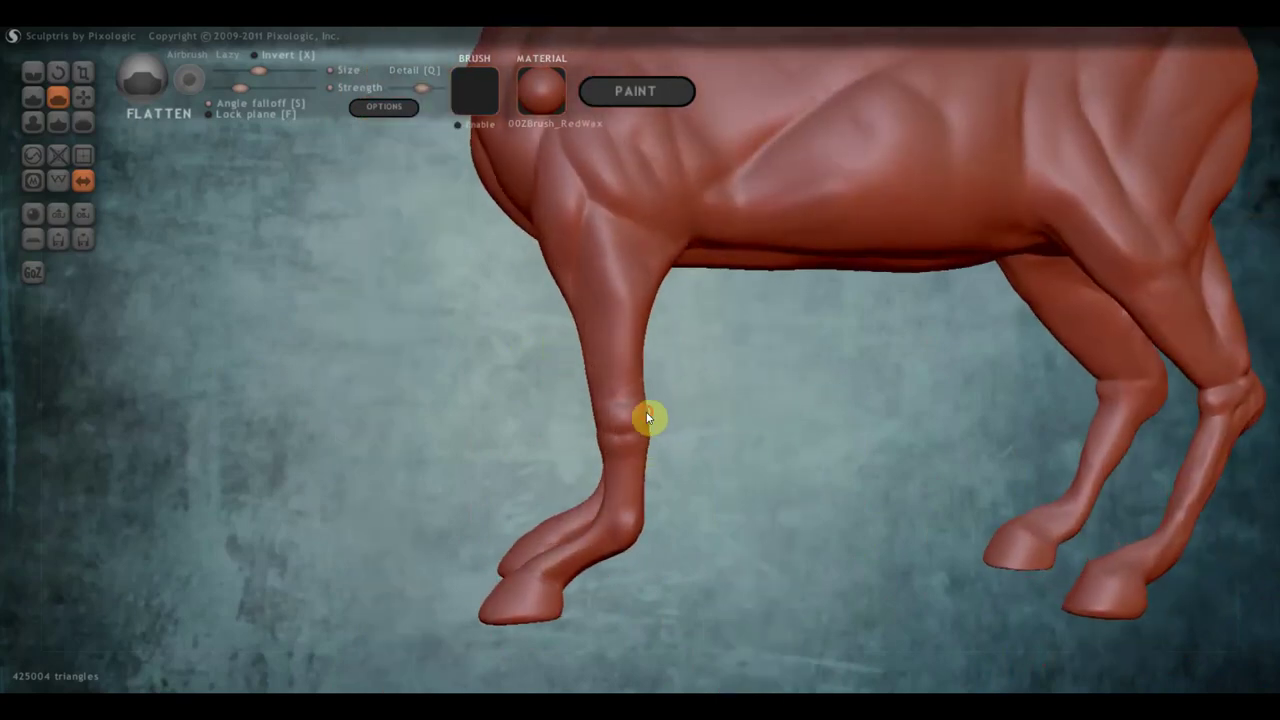
left_click(83, 96)
- Grab the inner hind thighs and crotch outward, undoing a trial pull on the knee
mouse_move(654, 449)
right_mouse_down()
mouse_move(643, 437)
mouse_move(869, 429)
right_mouse_up()
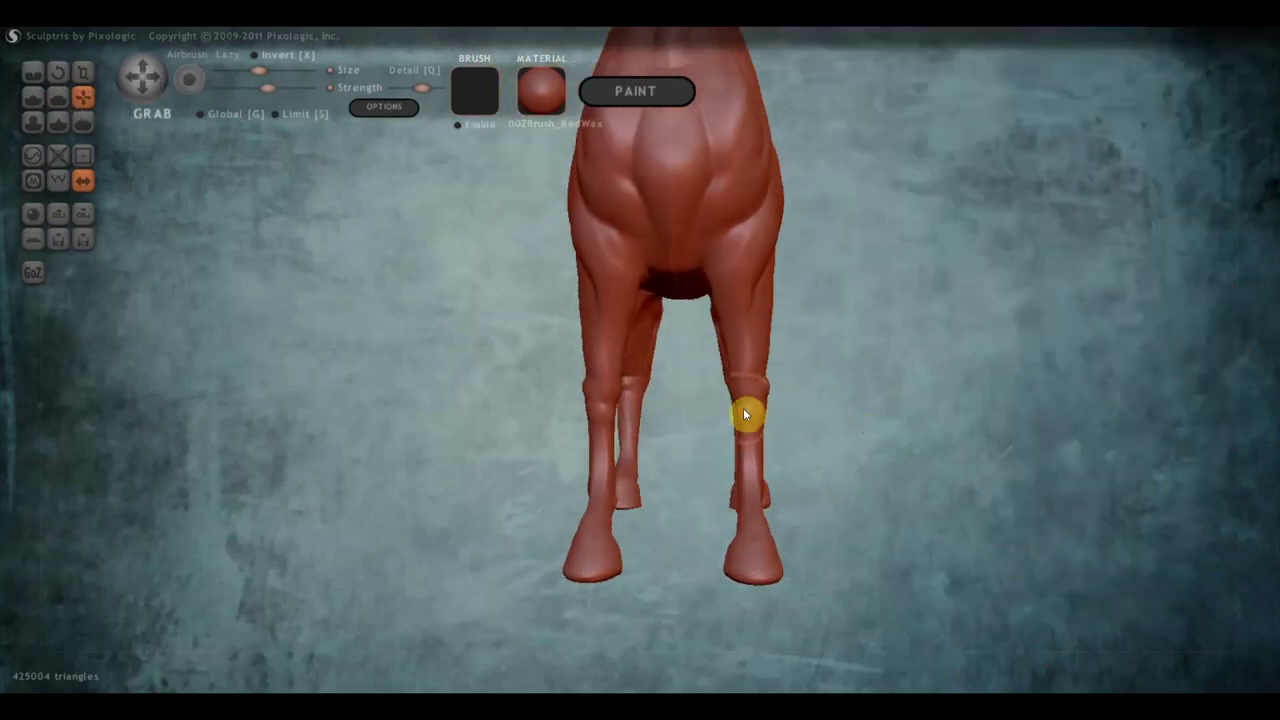
scroll(737, 406, "up", 3)
left_click_drag(797, 428, 860, 428)
key("ctrl+z")
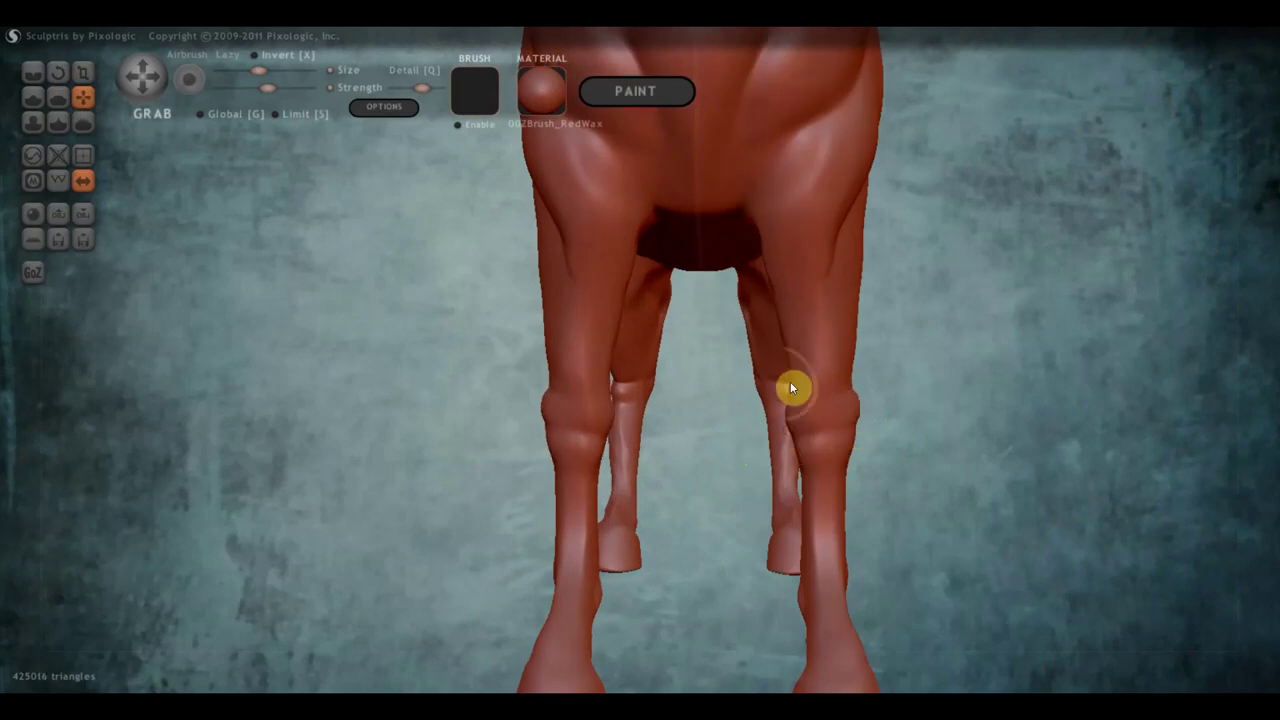
left_click_drag(790, 388, 849, 378)
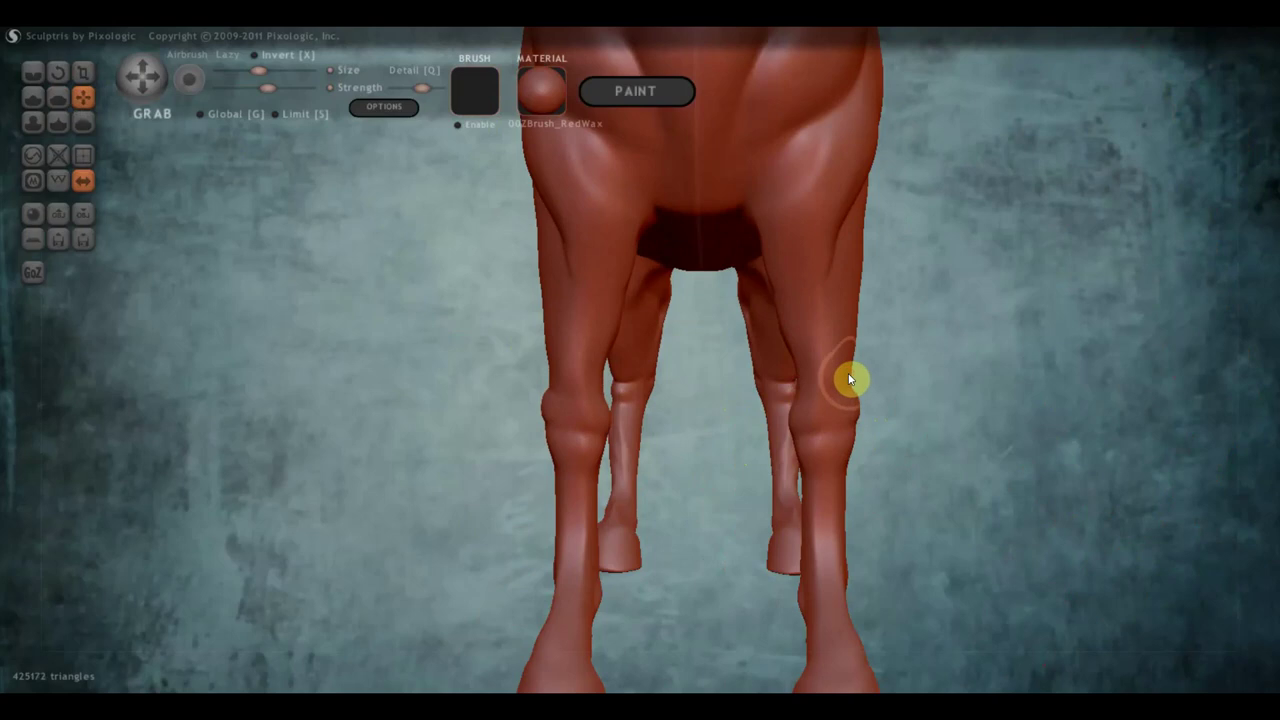
scroll(849, 378, "down", 2)
left_click_drag(744, 338, 741, 294)
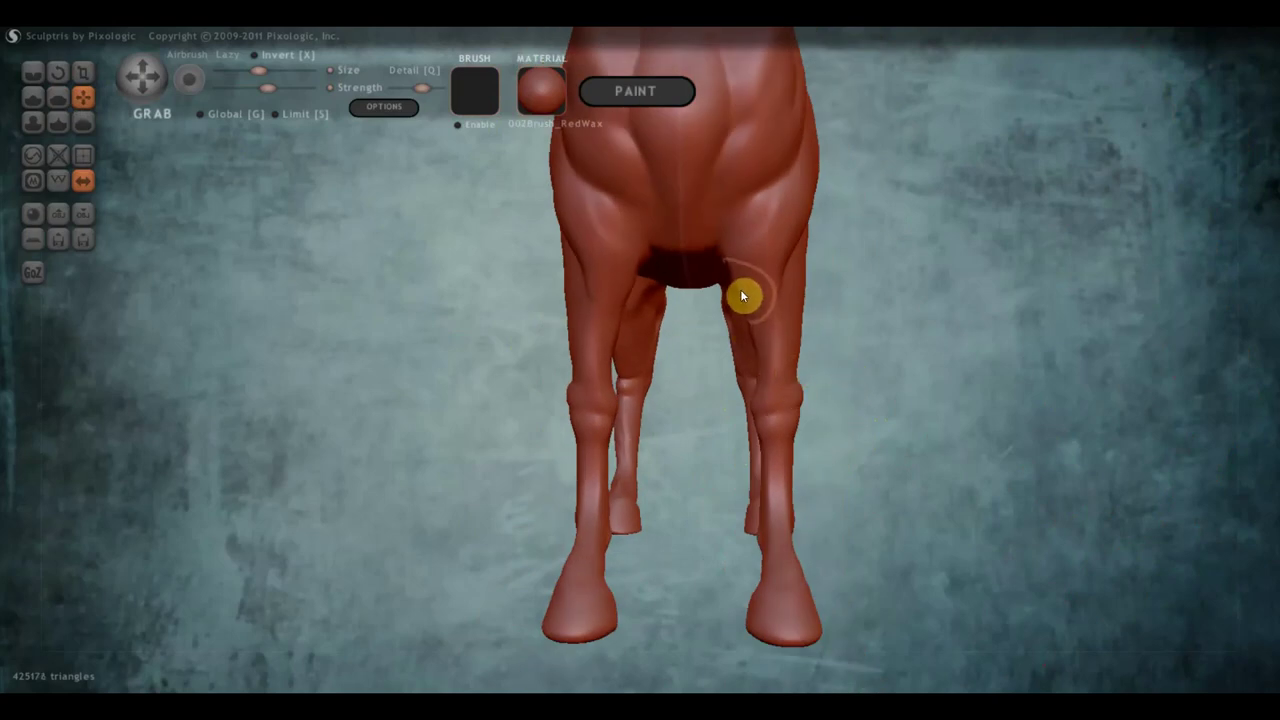
left_click_drag(648, 257, 671, 277)
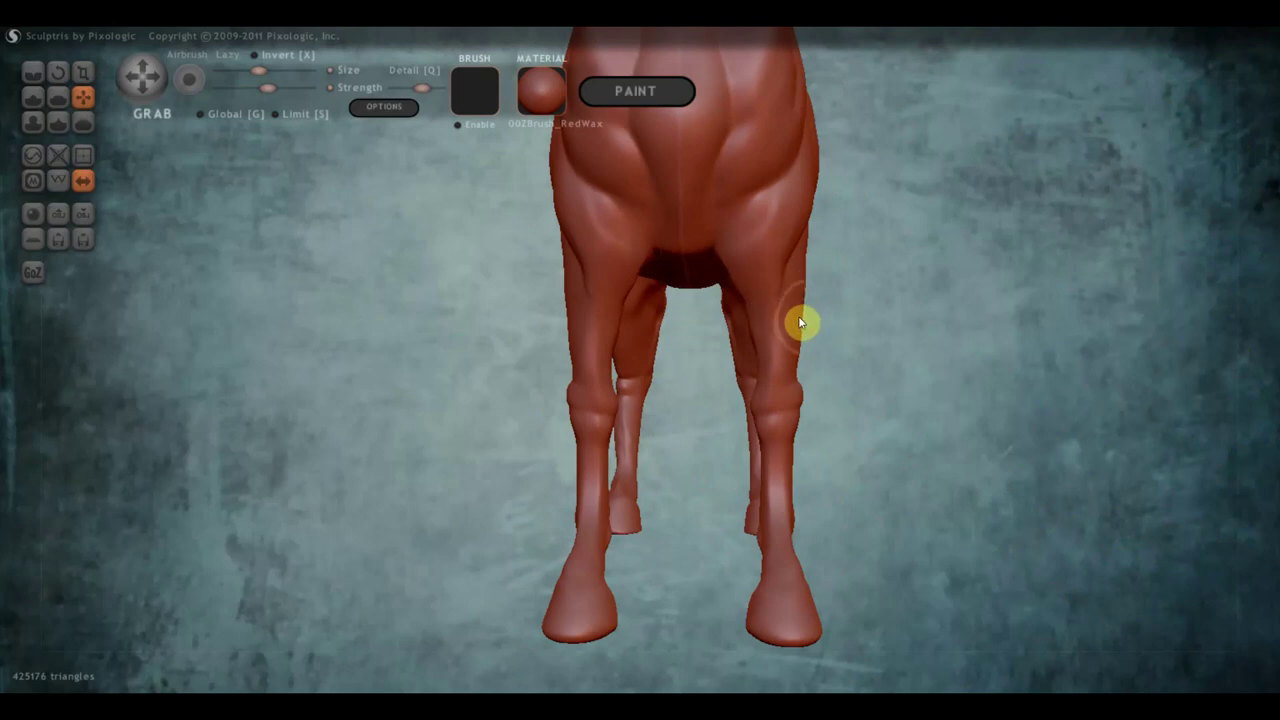
left_click_drag(772, 540, 778, 625)
scroll(800, 590, "down", 3)
mouse_move(838, 560)
left_mouse_down()
mouse_move(793, 550)
mouse_move(852, 557)
mouse_move(869, 542)
mouse_move(871, 578)
mouse_move(897, 574)
mouse_move(846, 589)
left_mouse_up()
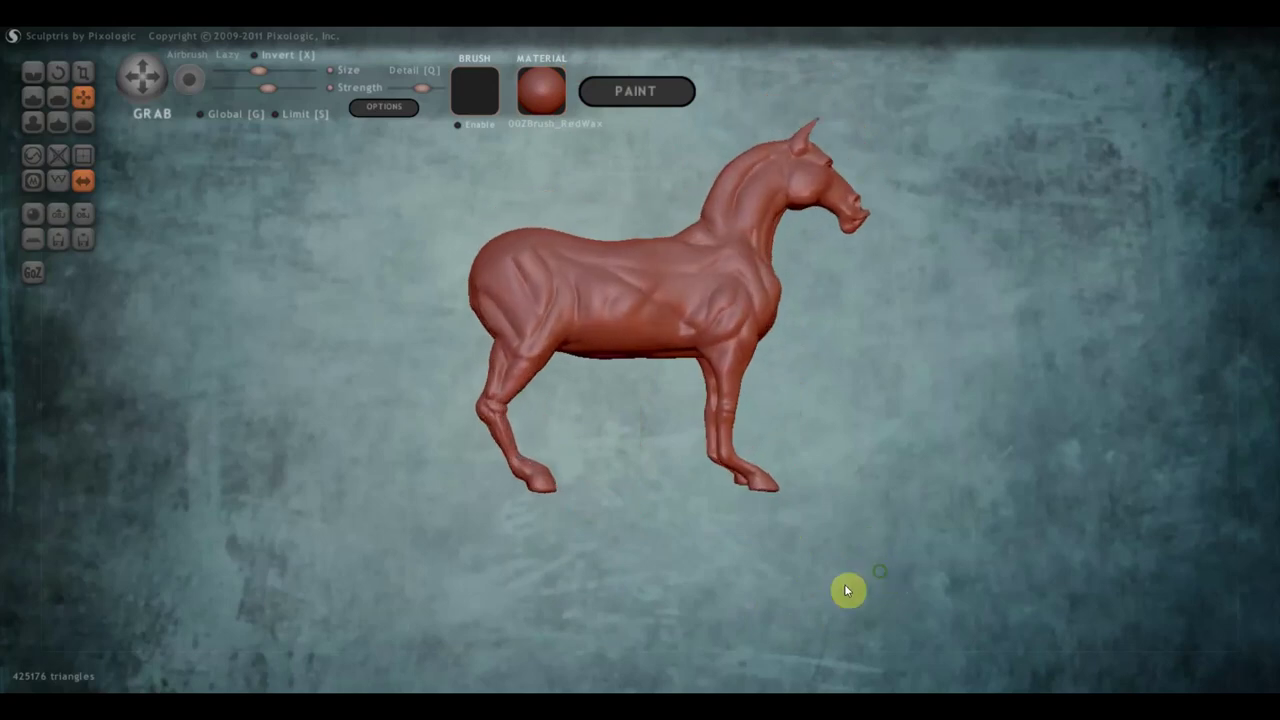
- Round out the rump and pull it down and back toward the hind leg
scroll(704, 594, "up", 3)
left_click_drag(704, 600, 714, 514)
scroll(657, 537, "up", 2)
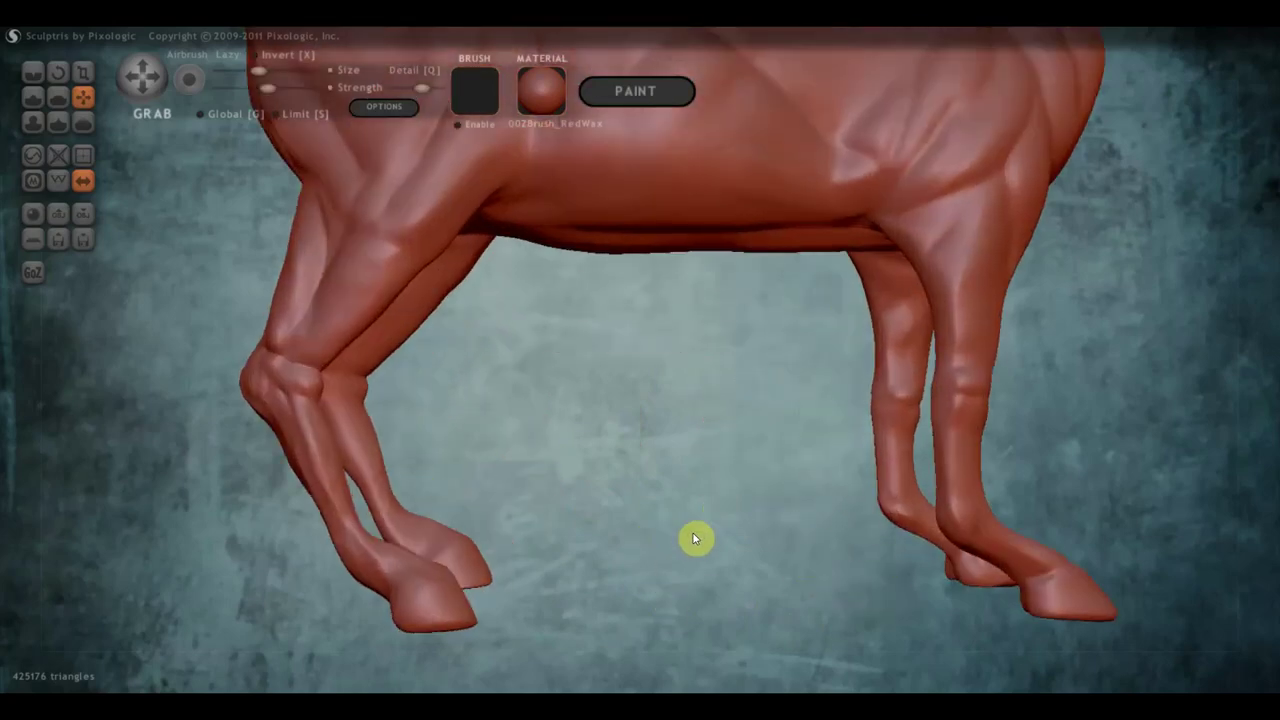
scroll(914, 562, "down", 1)
left_click_drag(914, 563, 780, 563)
scroll(877, 509, "up", 2)
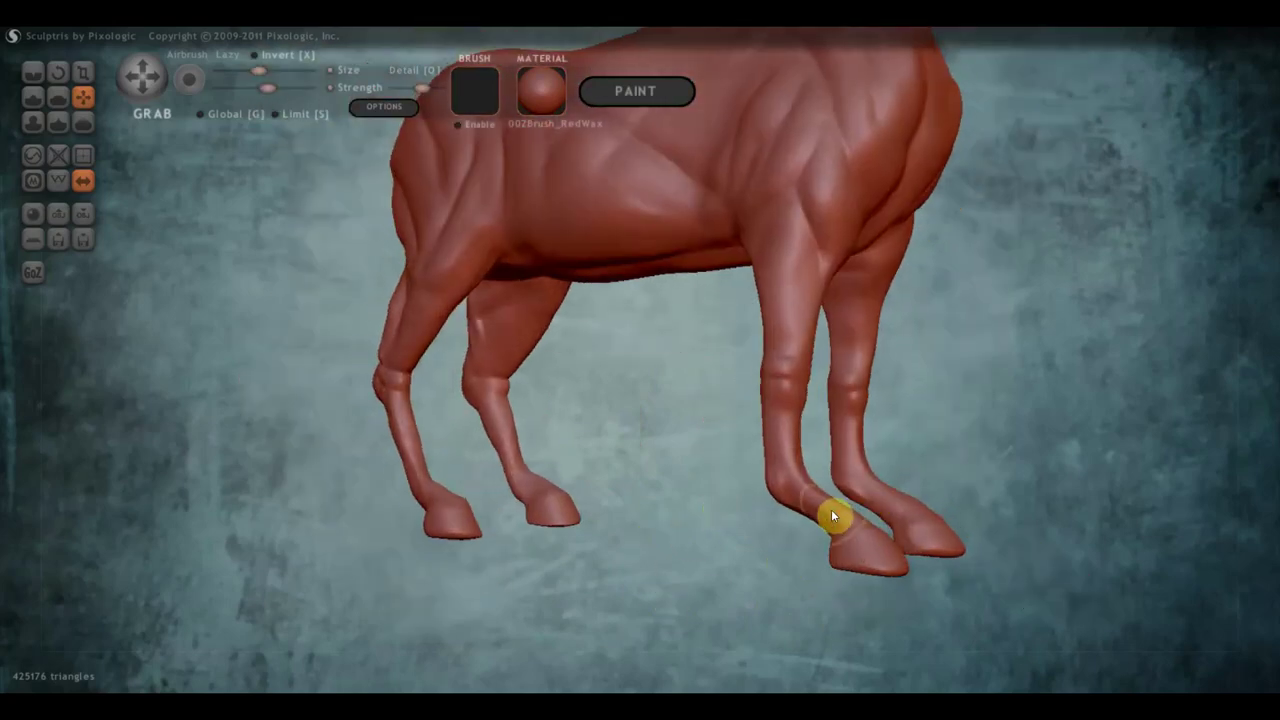
scroll(834, 517, "up", 2)
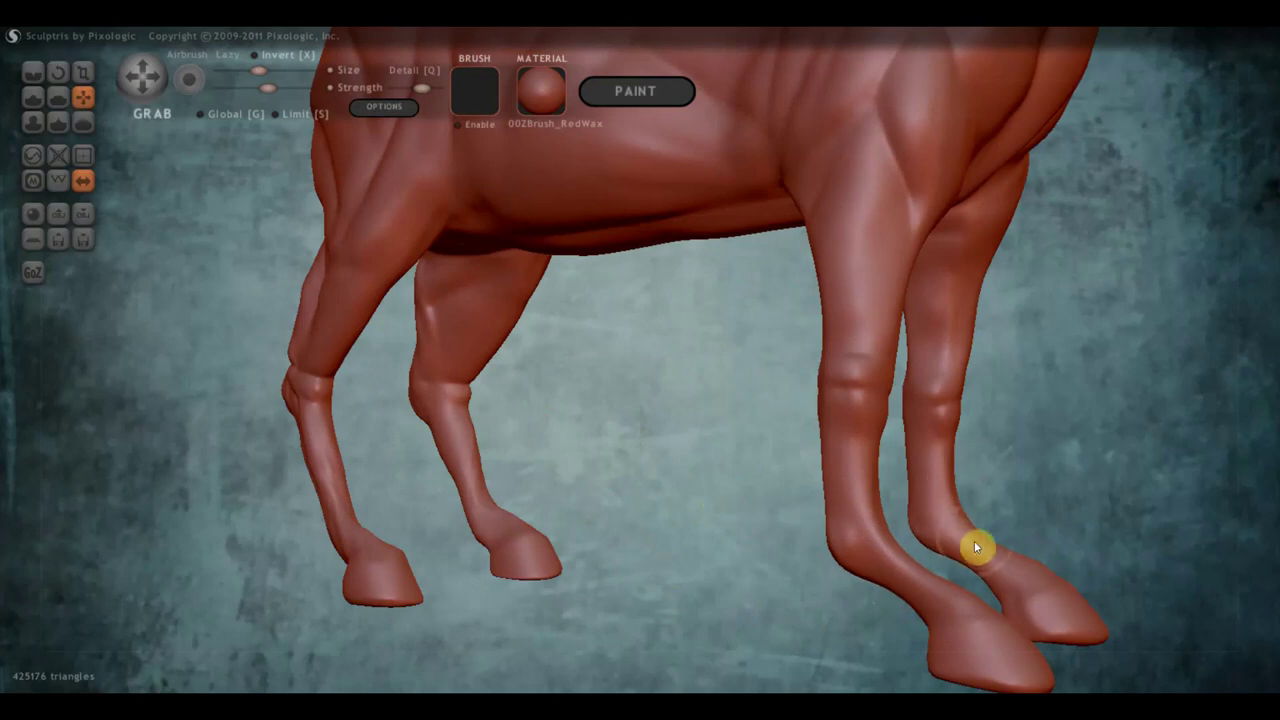
scroll(931, 480, "down", 5)
mouse_move(499, 344)
right_mouse_down()
mouse_move(349, 338)
mouse_move(358, 266)
right_mouse_up()
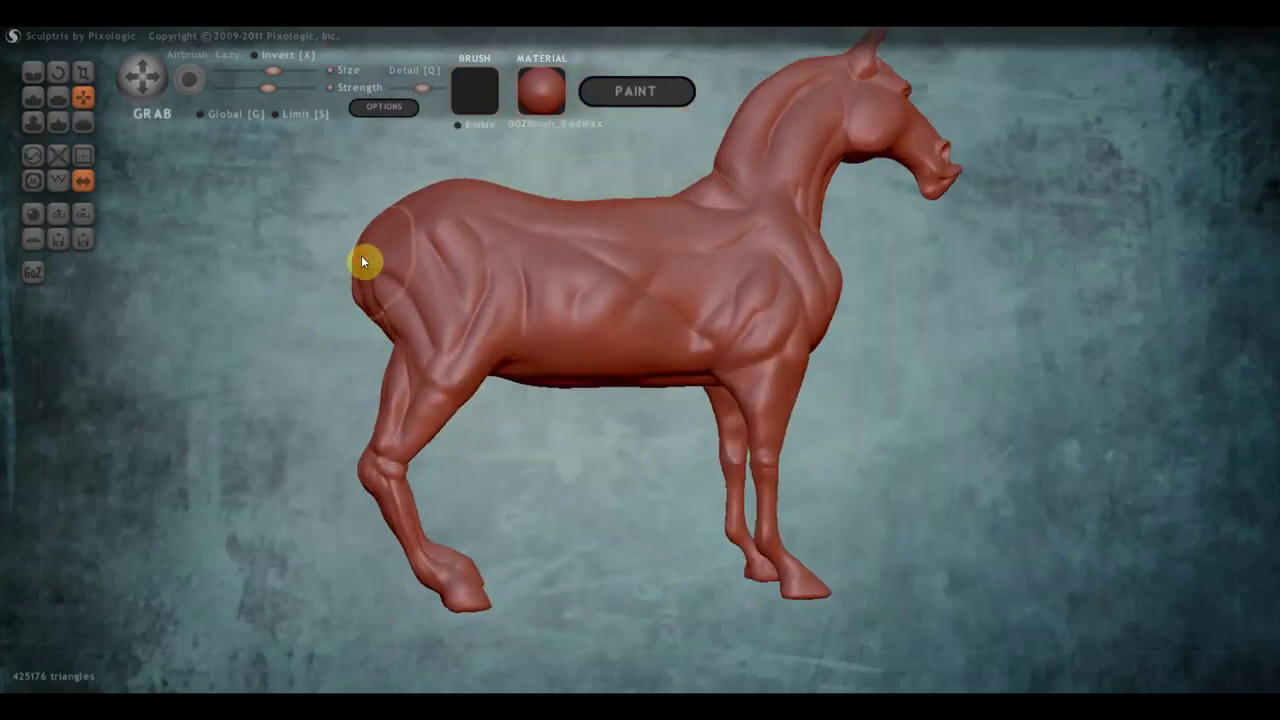
mouse_move(374, 268)
left_mouse_down()
mouse_move(378, 300)
mouse_move(380, 269)
left_mouse_up()
mouse_move(380, 269)
right_mouse_down()
mouse_move(396, 248)
mouse_move(380, 254)
right_mouse_up()
scroll(380, 254, "down", 3)
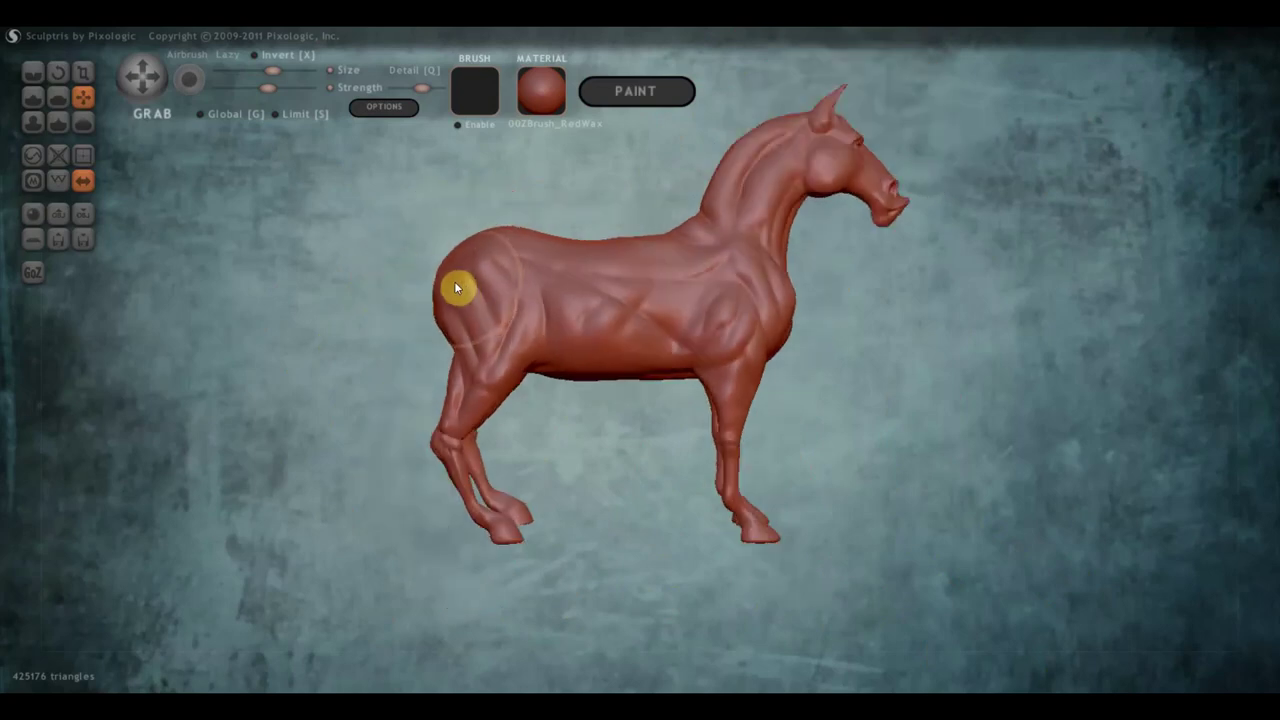
left_click_drag(458, 287, 452, 350)
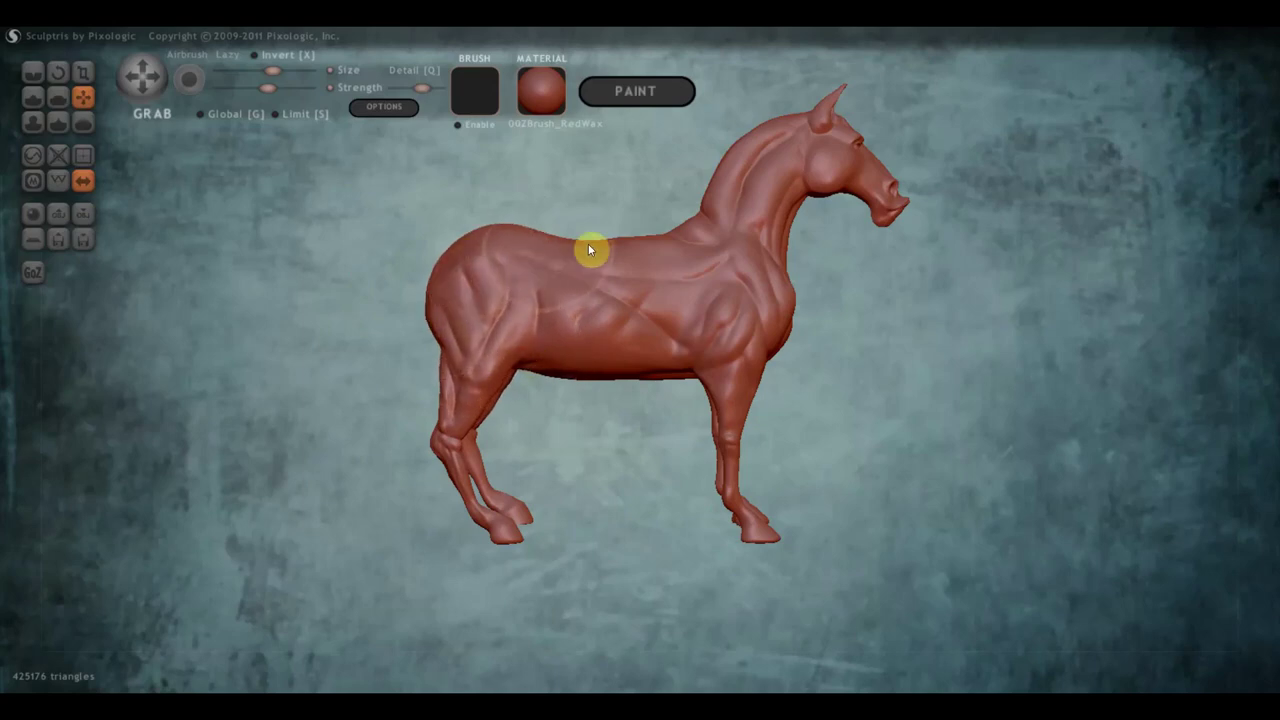
- Raise the neck crest, then smooth the spine crease and lower body side
mouse_move(716, 222)
left_mouse_down()
mouse_move(711, 200)
mouse_move(764, 118)
left_mouse_up()
scroll(829, 337, "down", 2)
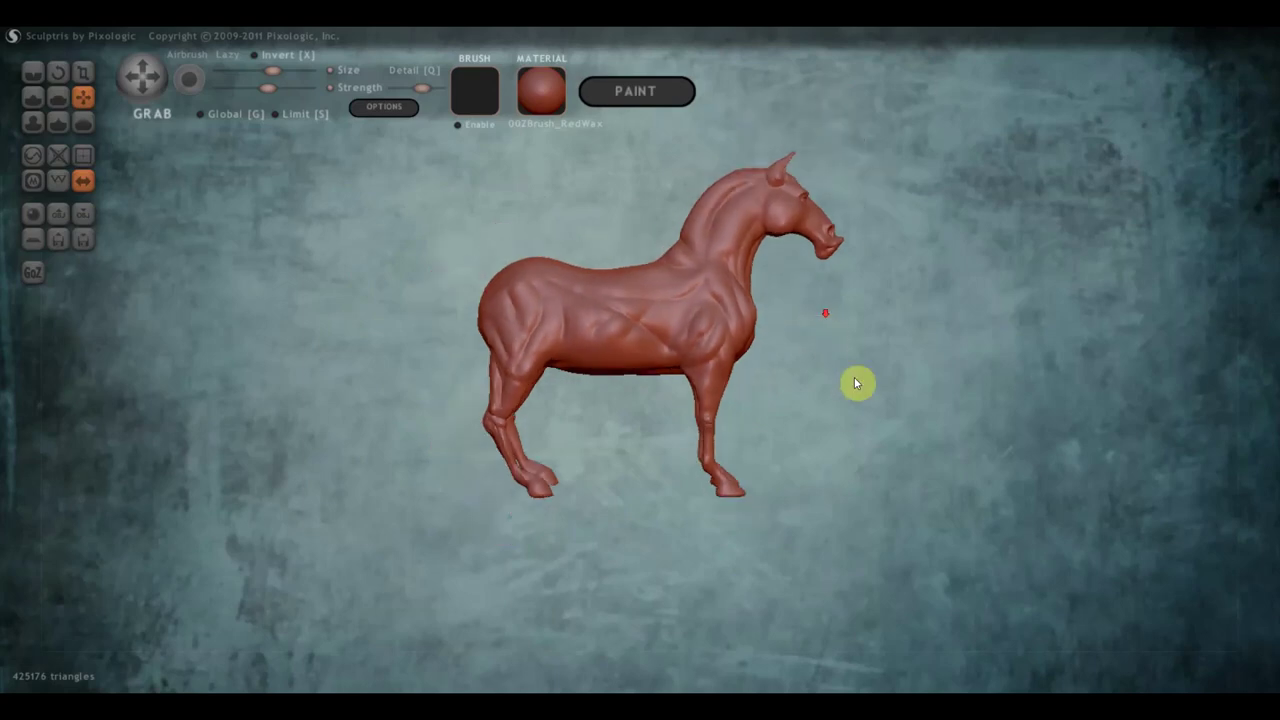
scroll(623, 368, "up", 4)
mouse_move(623, 368)
right_mouse_down()
mouse_move(617, 234)
mouse_move(631, 311)
right_mouse_up()
mouse_move(631, 364)
left_mouse_down()
mouse_move(572, 371)
mouse_move(592, 397)
left_mouse_up()
mouse_move(611, 319)
left_mouse_down()
mouse_move(574, 323)
mouse_move(529, 383)
mouse_move(563, 394)
mouse_move(696, 383)
left_mouse_up()
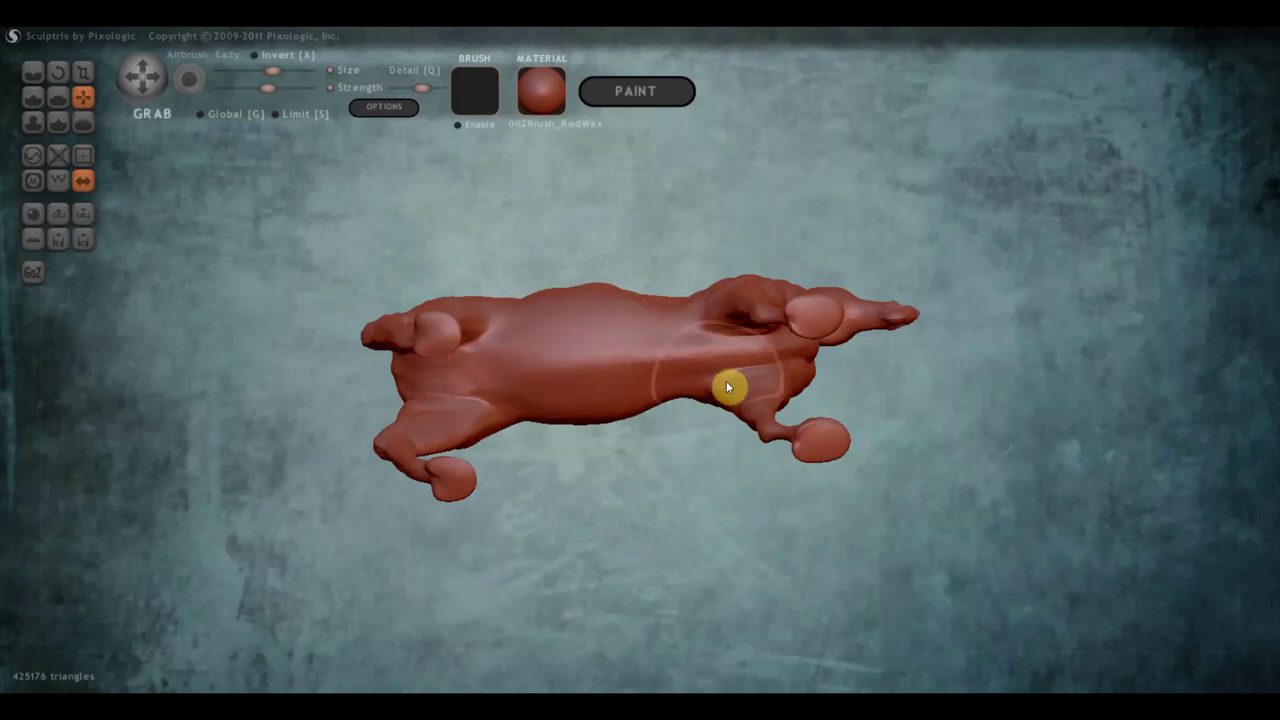
- Carve crease grooves on the flank near the foreleg and on the shoulder
mouse_move(688, 374)
right_mouse_down()
mouse_move(700, 510)
mouse_move(614, 443)
mouse_move(552, 363)
mouse_move(528, 394)
right_mouse_up()
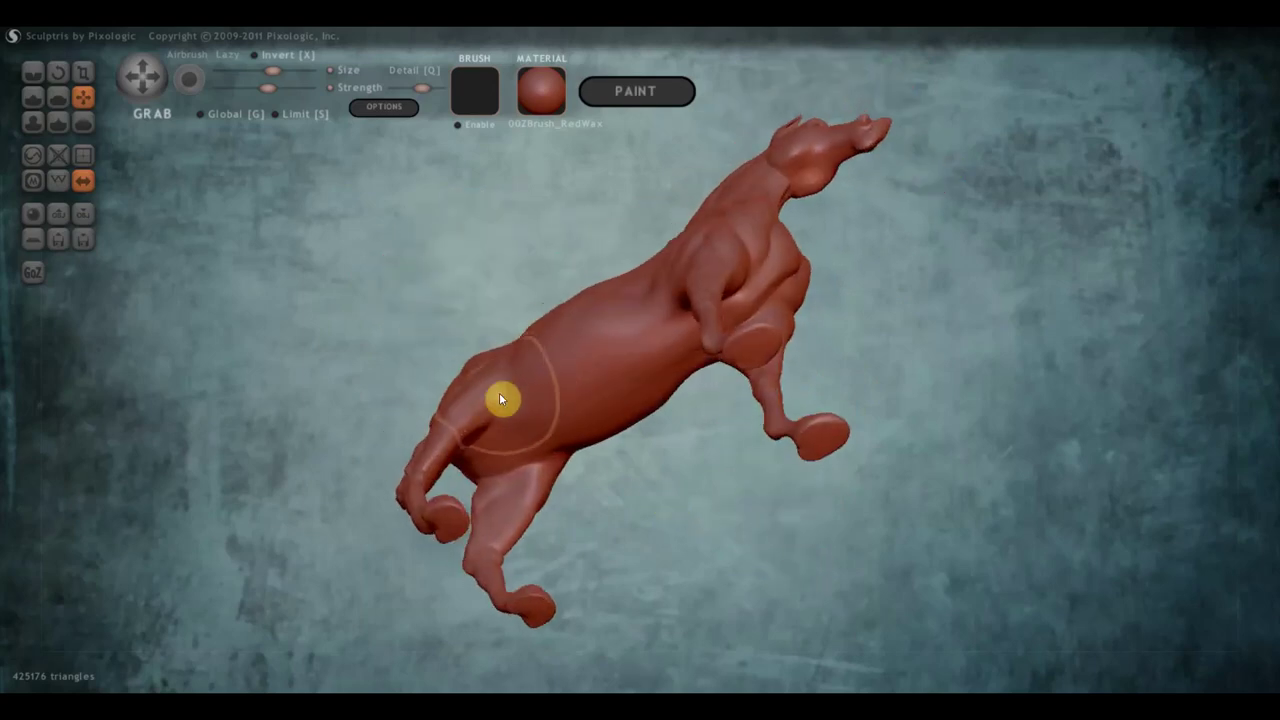
scroll(499, 392, "up", 3)
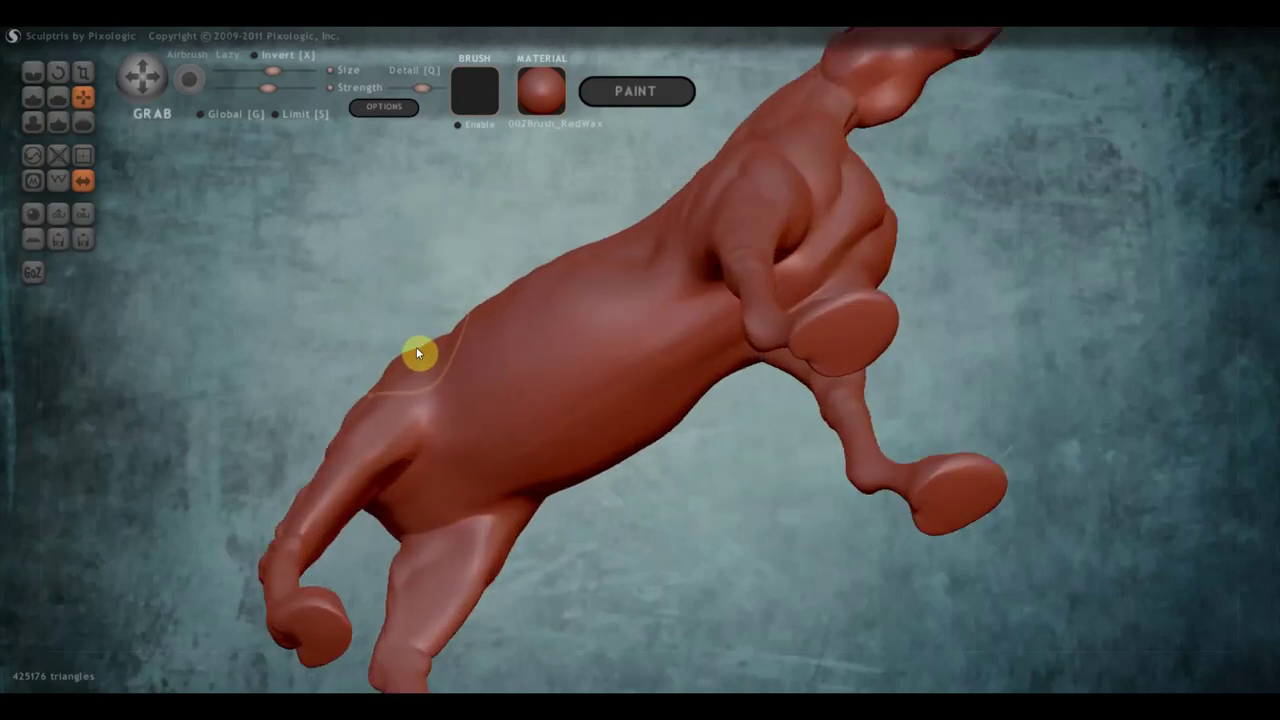
mouse_move(416, 345)
right_mouse_down()
mouse_move(434, 418)
mouse_move(379, 413)
right_mouse_up()
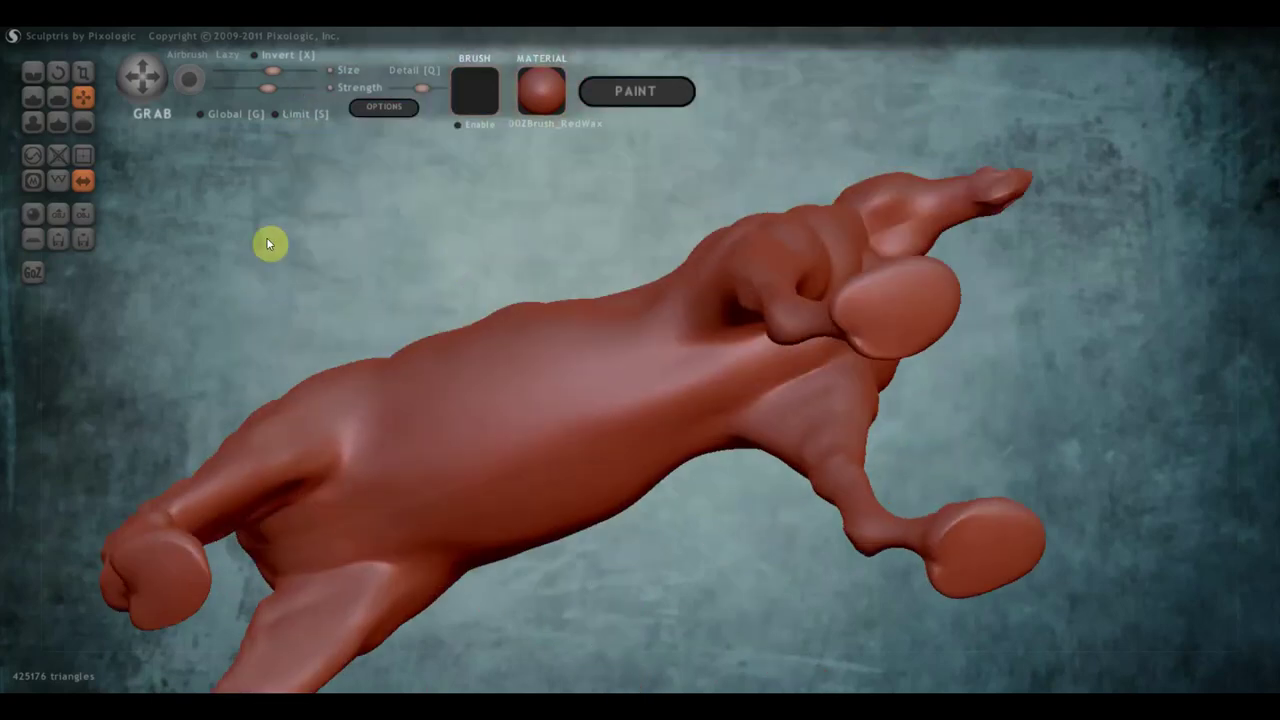
left_click(33, 72)
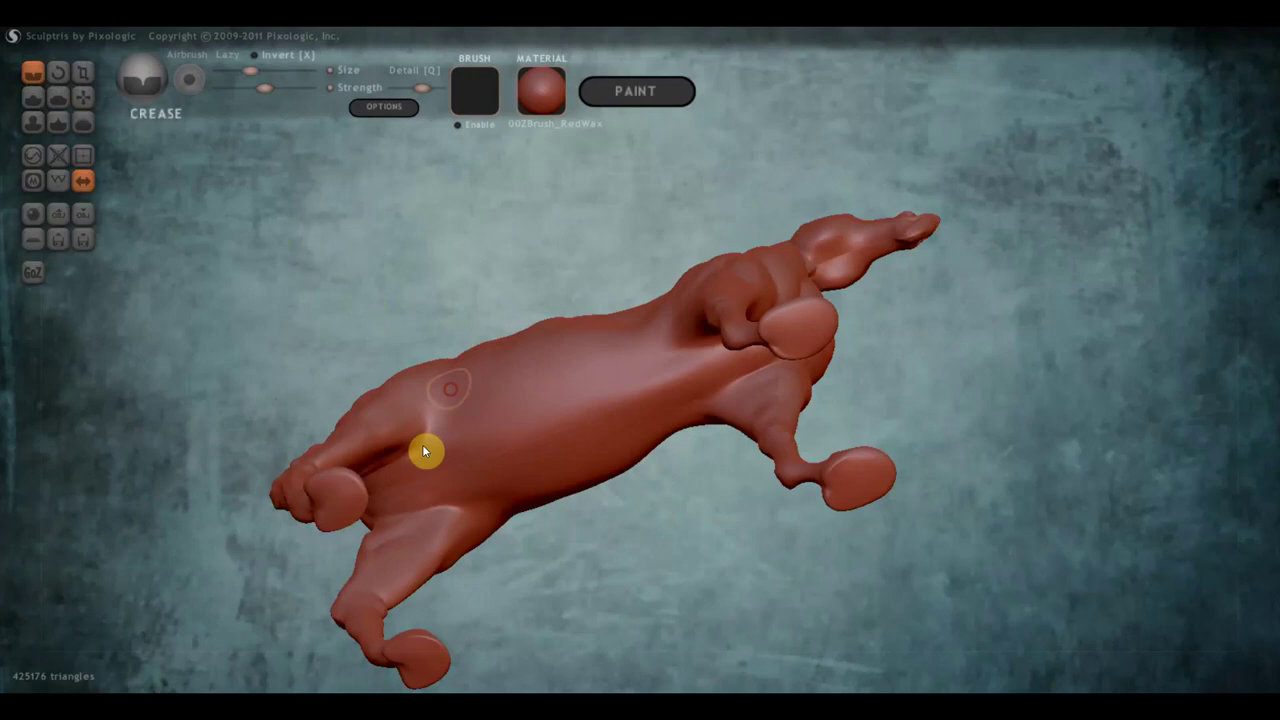
left_click_drag(442, 408, 387, 474)
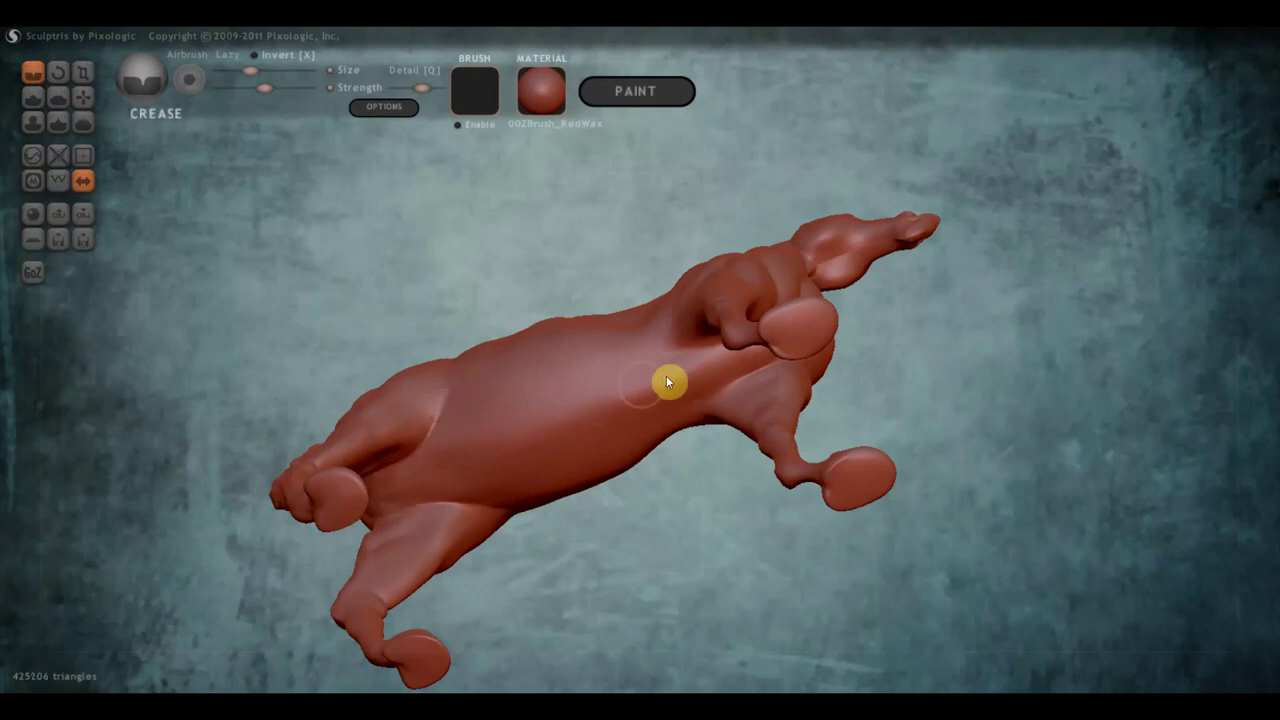
left_click_drag(704, 348, 631, 317)
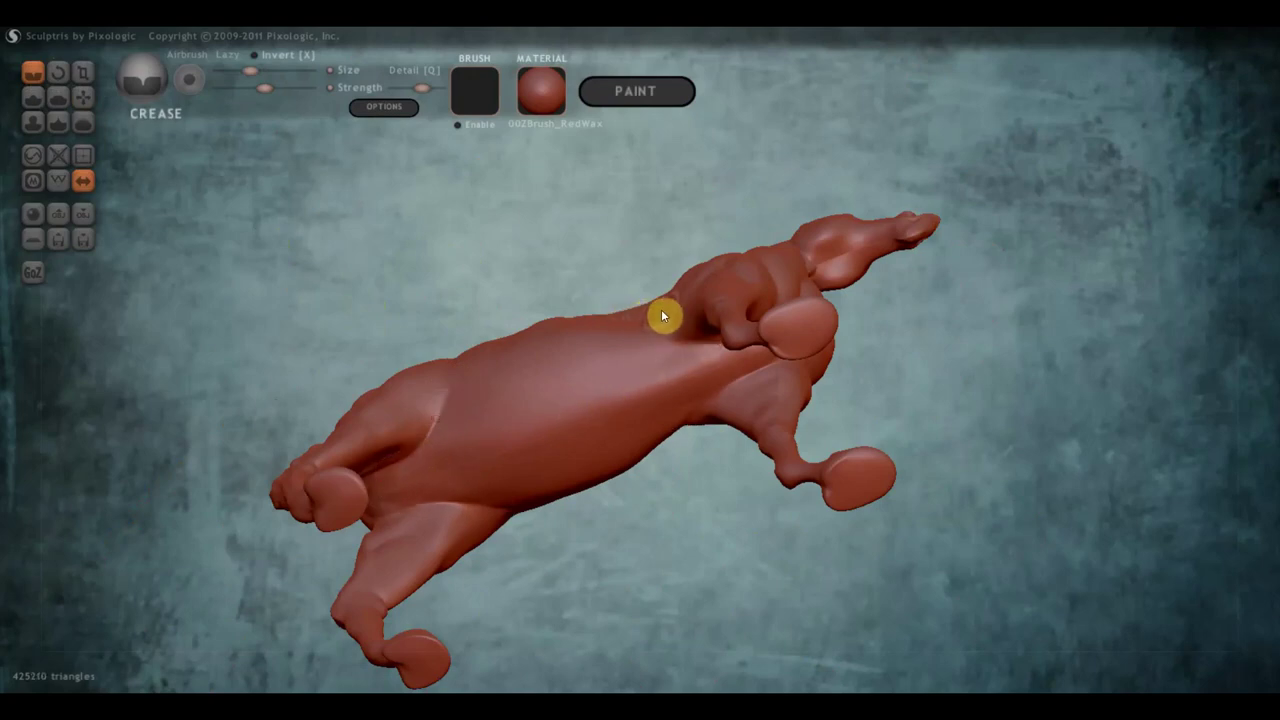
- Snap to the left-side view and switch to the Flatten brush
right_click_drag(707, 392, 806, 547)
right_click_drag(888, 438, 904, 551, "shift")
scroll(880, 500, "down", 2)
scroll(903, 543, "up", 2)
scroll(840, 480, "up", 2)
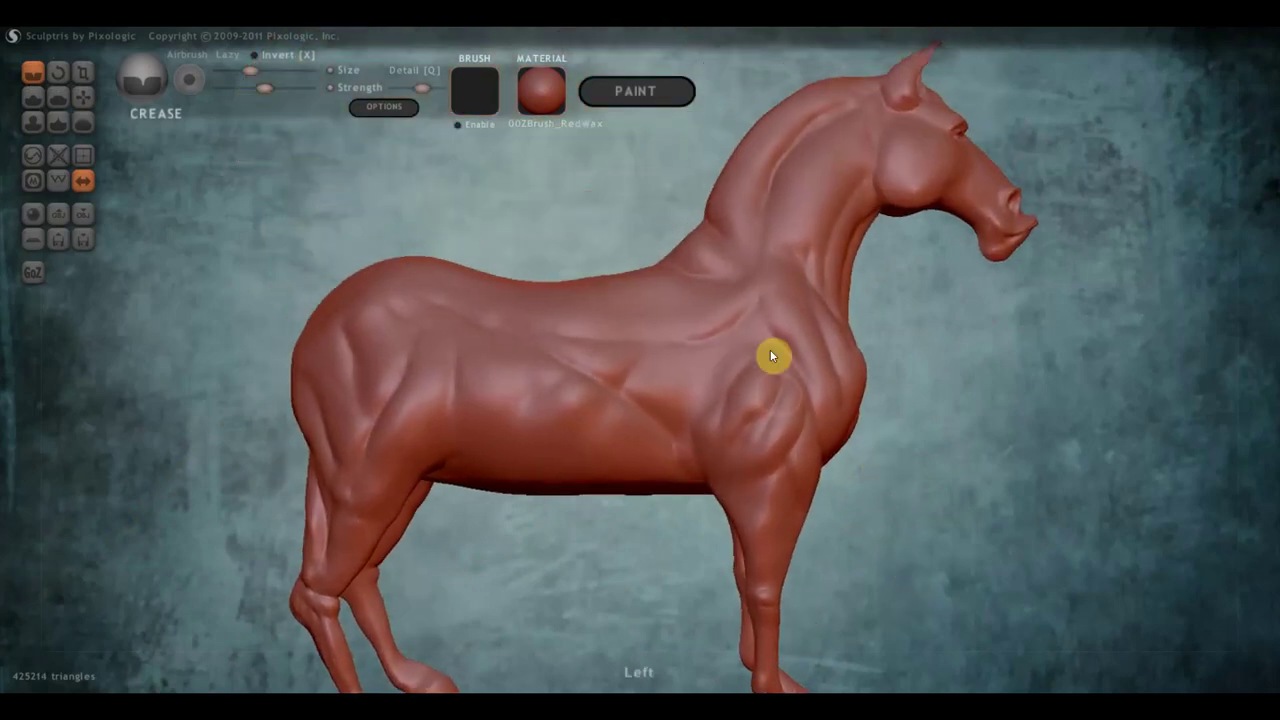
right_click_drag(726, 344, 867, 488)
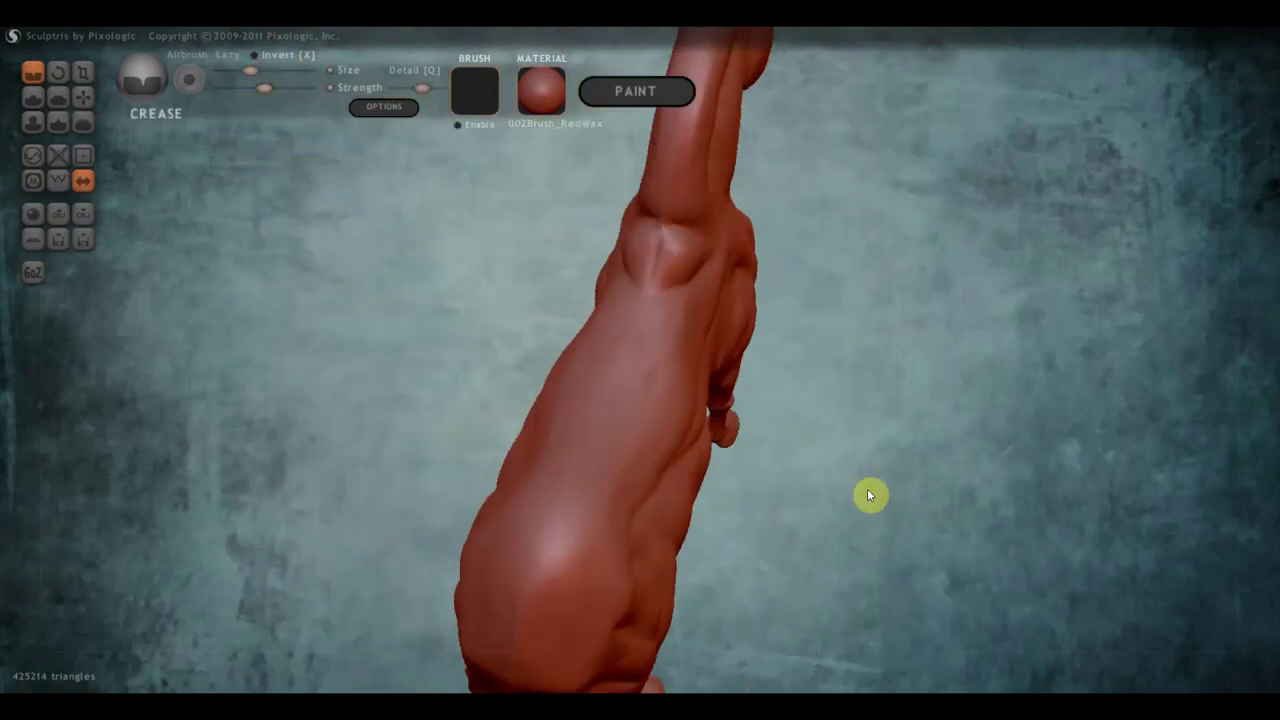
left_click(66, 95)
right_click_drag(637, 360, 634, 331)
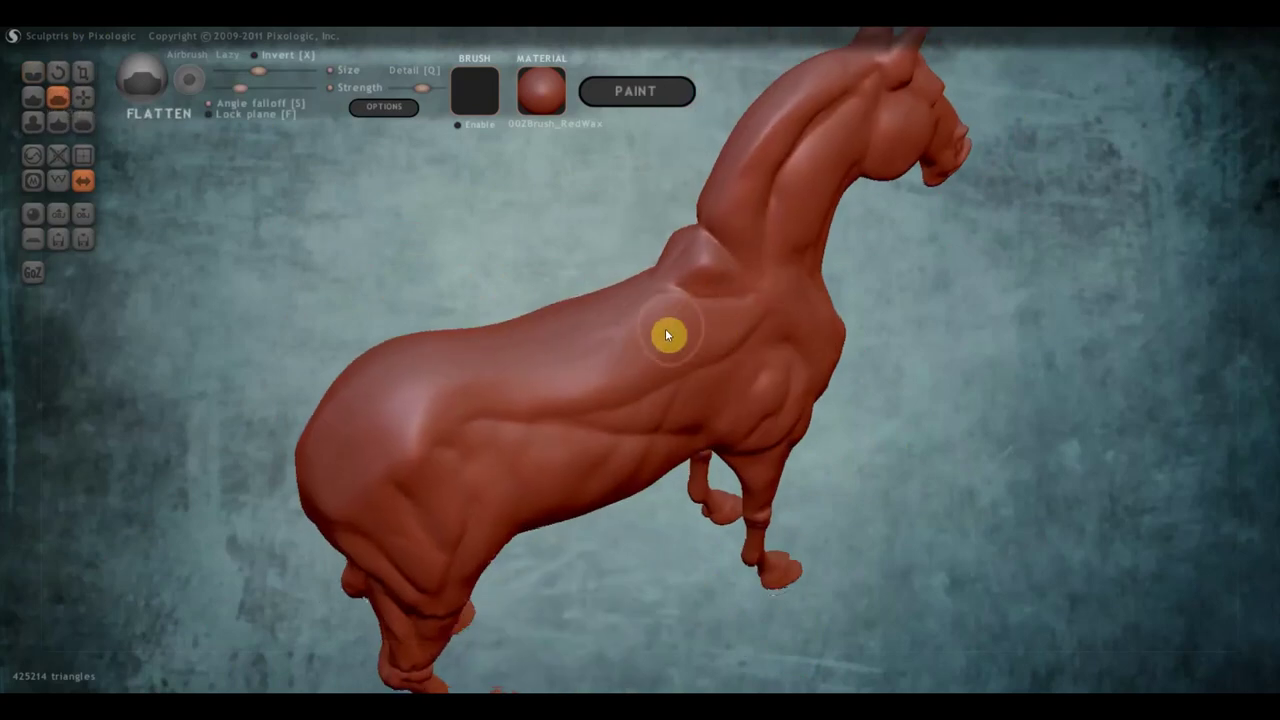
- Flatten the side along the torso, then check it from a three-quarter rear view
mouse_move(646, 323)
left_mouse_down()
mouse_move(486, 363)
mouse_move(774, 352)
left_mouse_up()
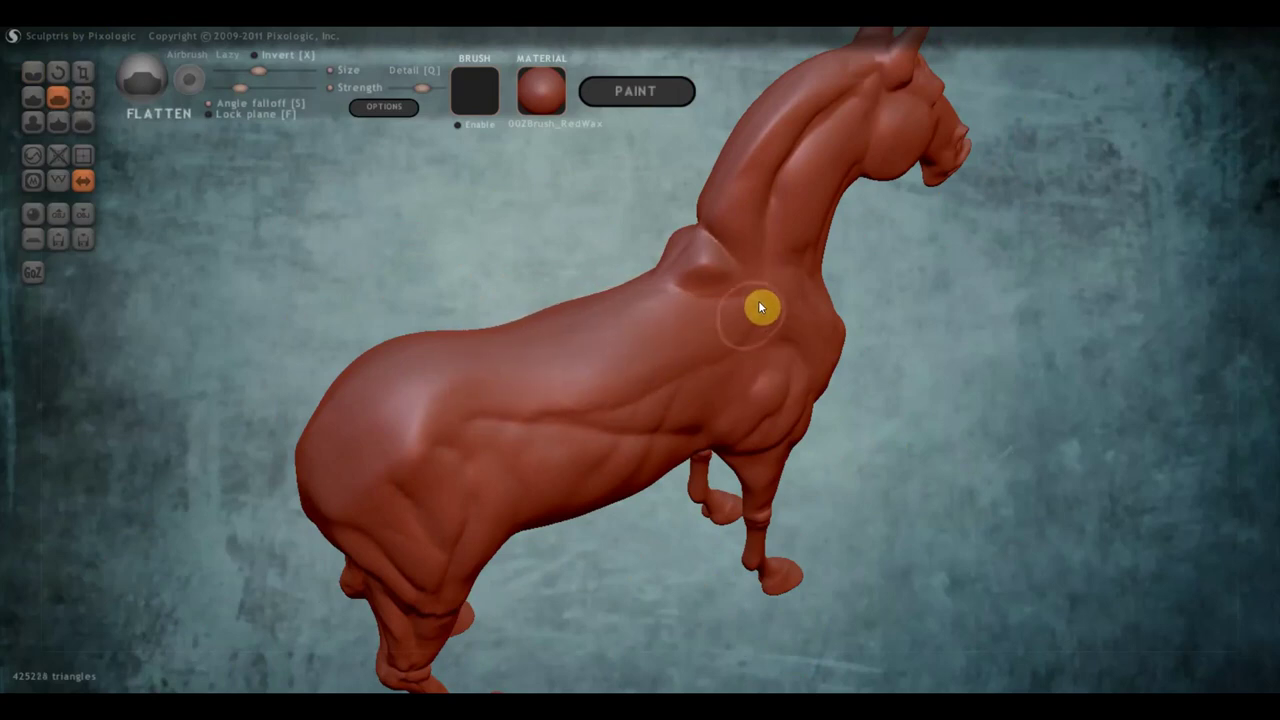
mouse_move(770, 340)
right_mouse_down()
mouse_move(688, 288)
mouse_move(871, 357)
right_mouse_up()
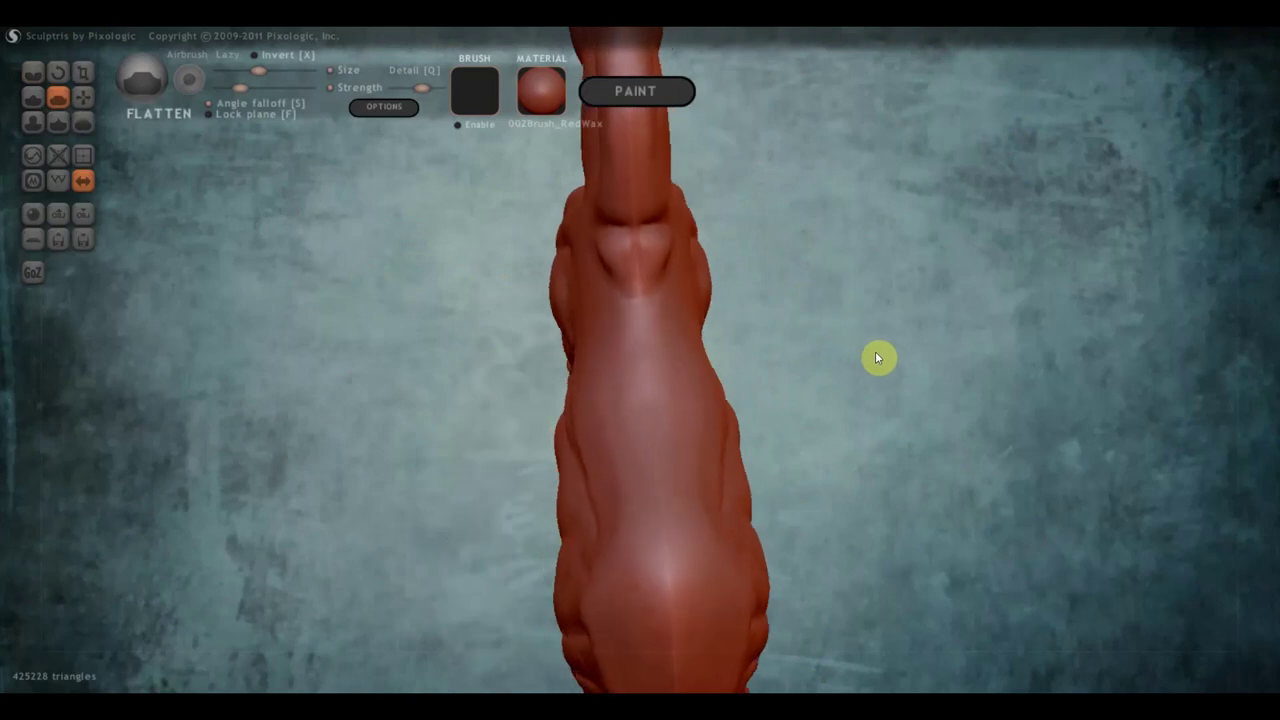
mouse_move(716, 461)
right_mouse_down()
mouse_move(666, 486)
mouse_move(677, 449)
mouse_move(667, 412)
right_mouse_up()
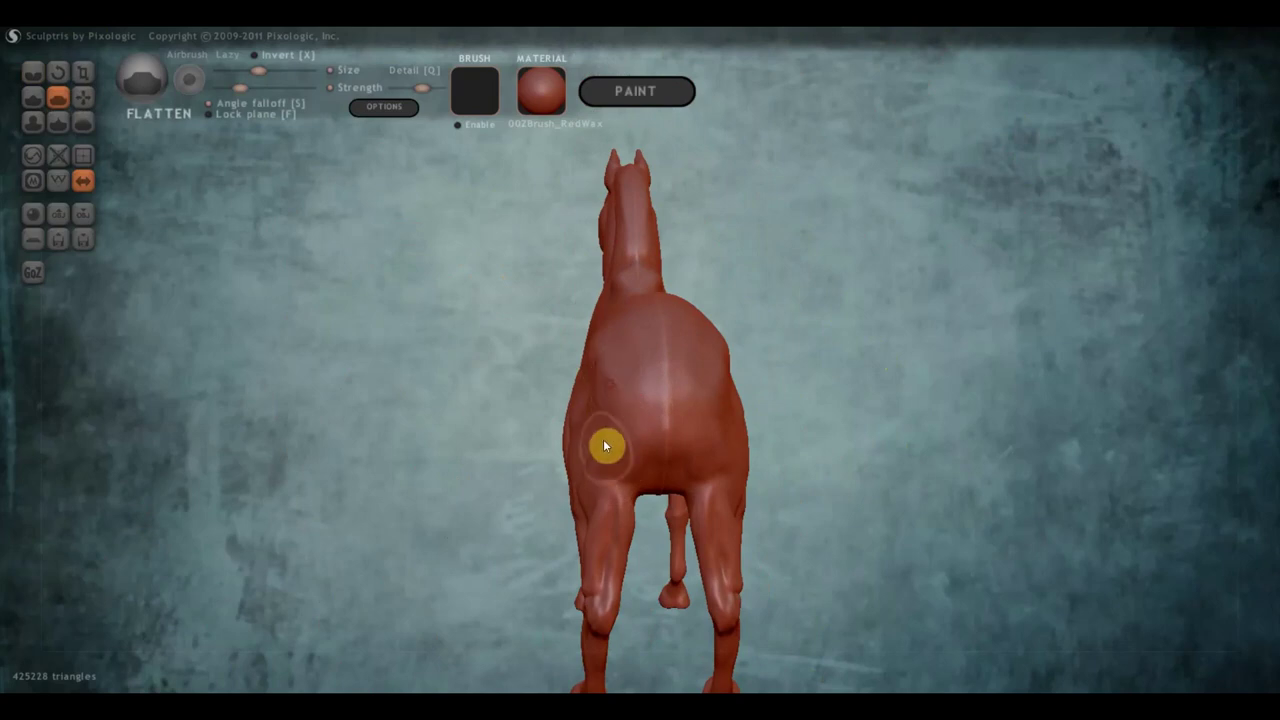
mouse_move(652, 447)
right_mouse_down()
mouse_move(682, 460)
mouse_move(789, 440)
mouse_move(810, 491)
right_mouse_up()
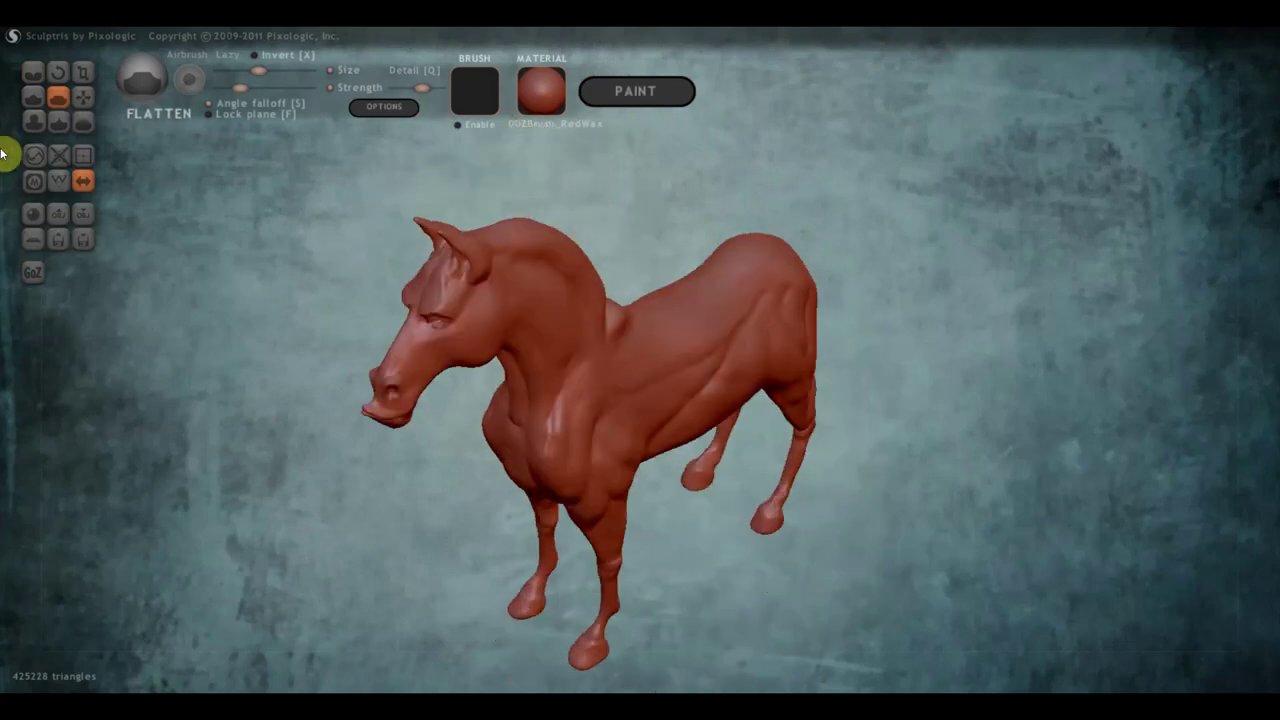
left_click(83, 97)
- Grab the back and belly into a new shape from a higher angle
scroll(785, 418, "up", 2)
right_click_drag(785, 418, 771, 434)
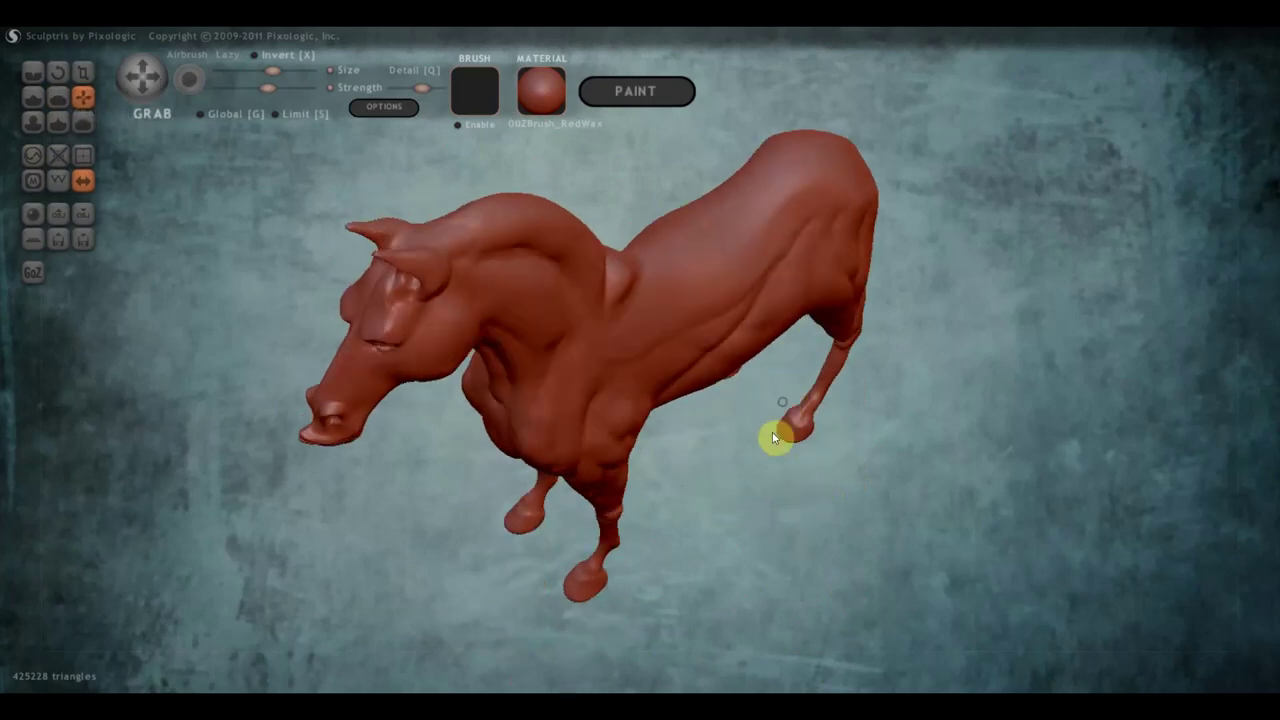
scroll(806, 337, "up", 2)
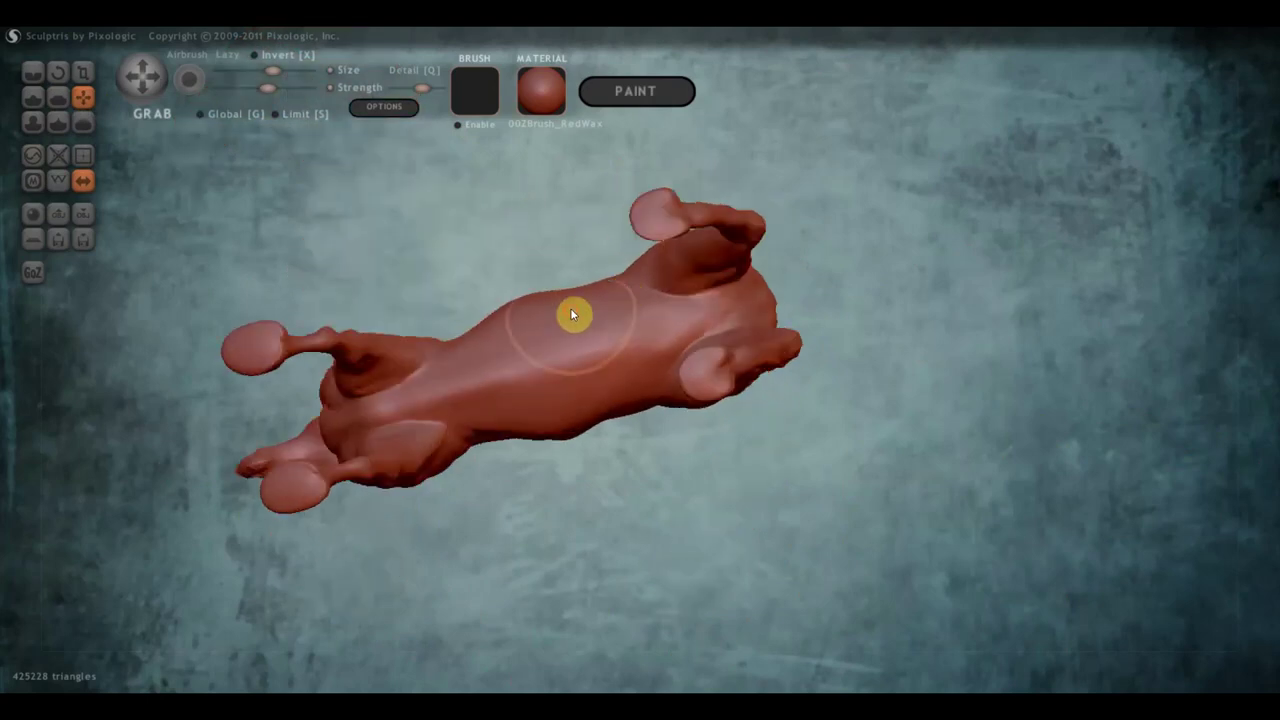
mouse_move(571, 303)
left_mouse_down()
mouse_move(496, 338)
mouse_move(491, 320)
left_mouse_up()
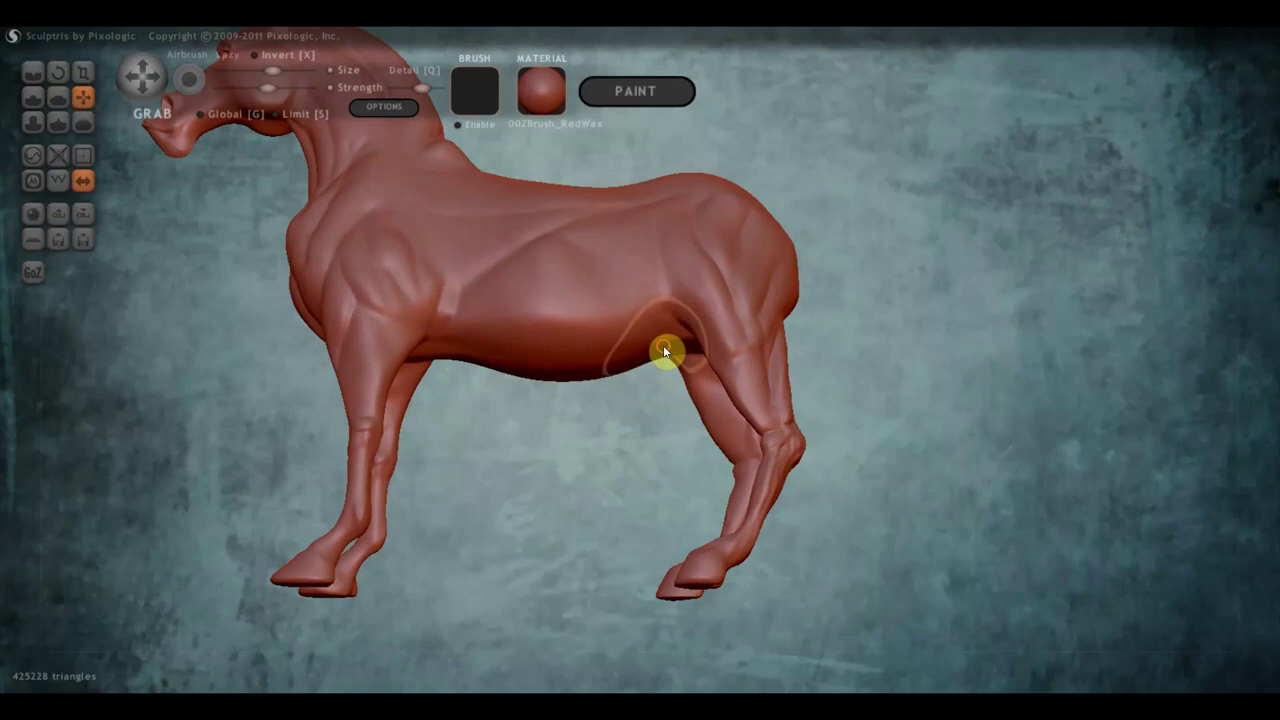
- Pull the left hind thigh upward, then undo the streaked stroke
right_click_drag(666, 340, 463, 391)
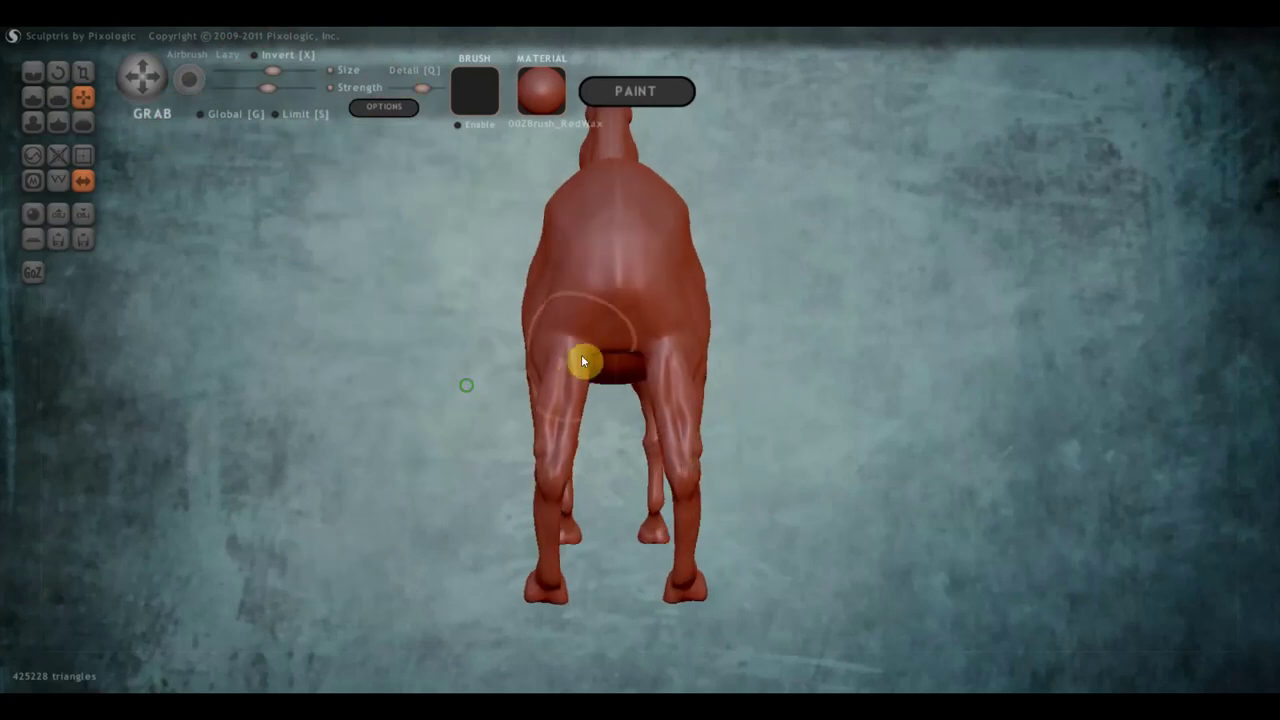
scroll(590, 352, "up", 2)
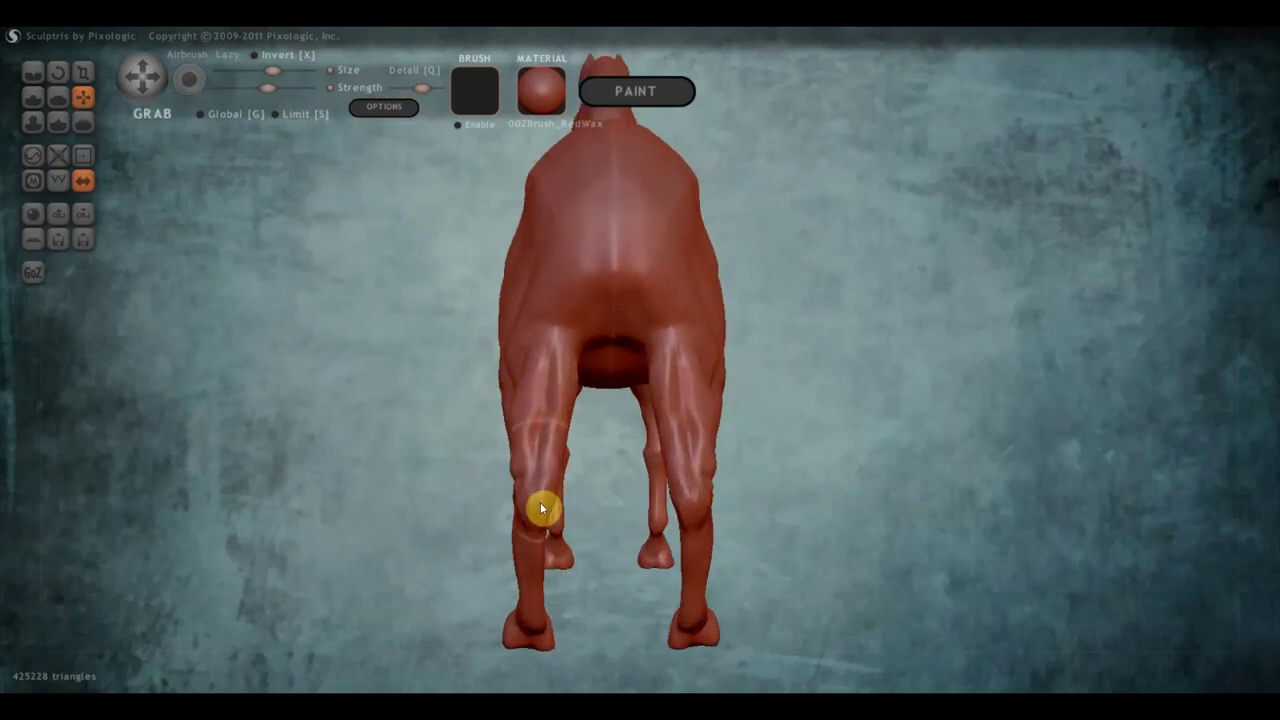
mouse_move(536, 550)
left_mouse_down()
mouse_move(583, 395)
mouse_move(569, 346)
mouse_move(547, 341)
left_mouse_up()
scroll(551, 364, "down", 2)
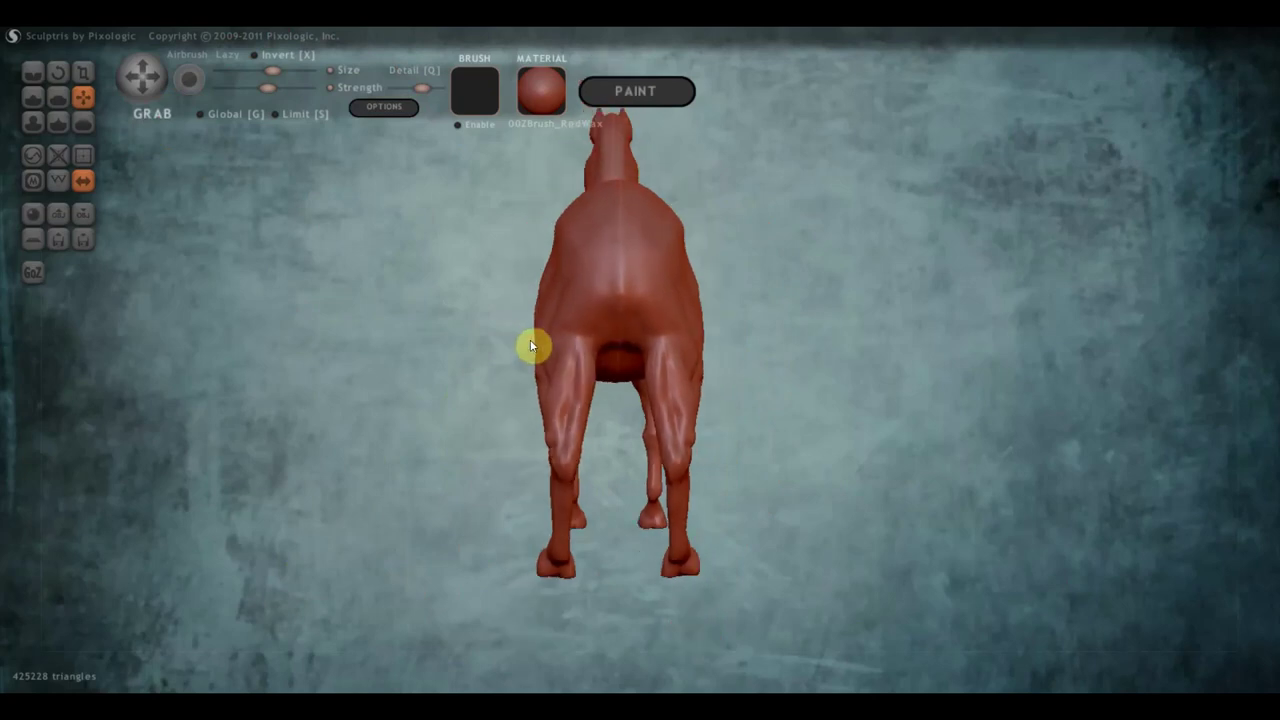
key("ctrl+z")
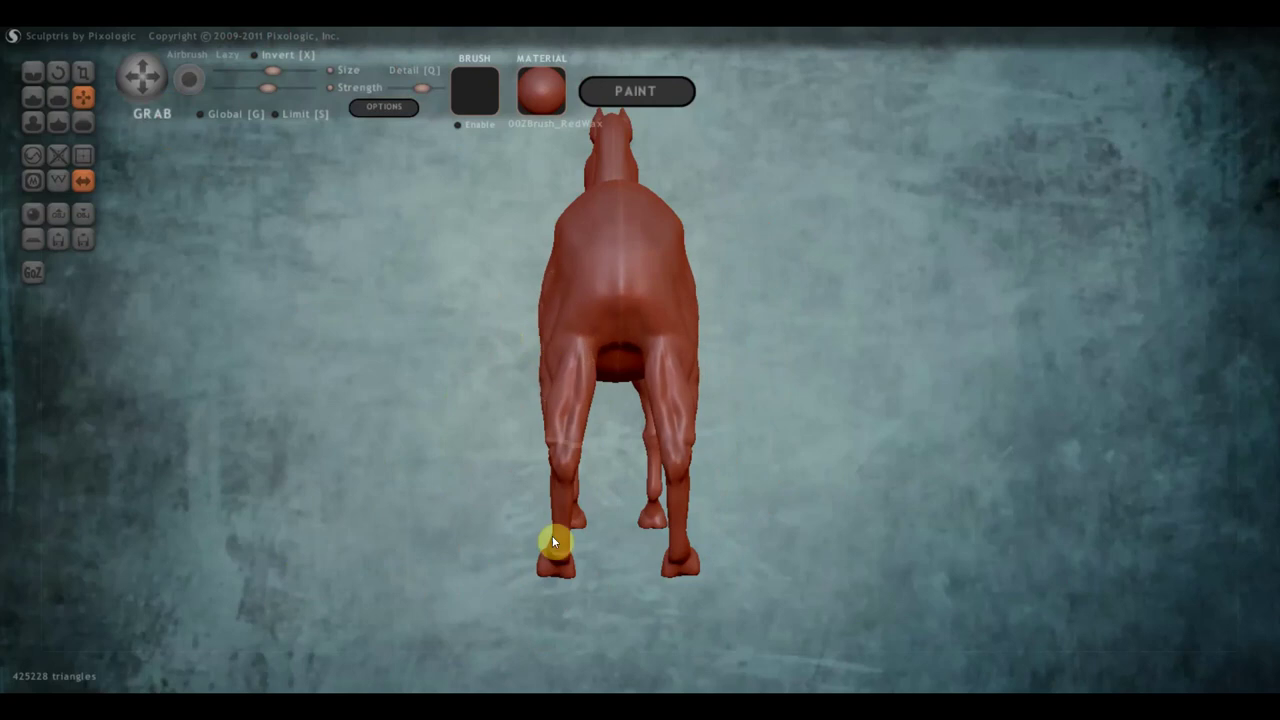
- Reshape the hind hooves and lower hind legs, then reframe on the right side
left_click_drag(555, 560, 571, 566)
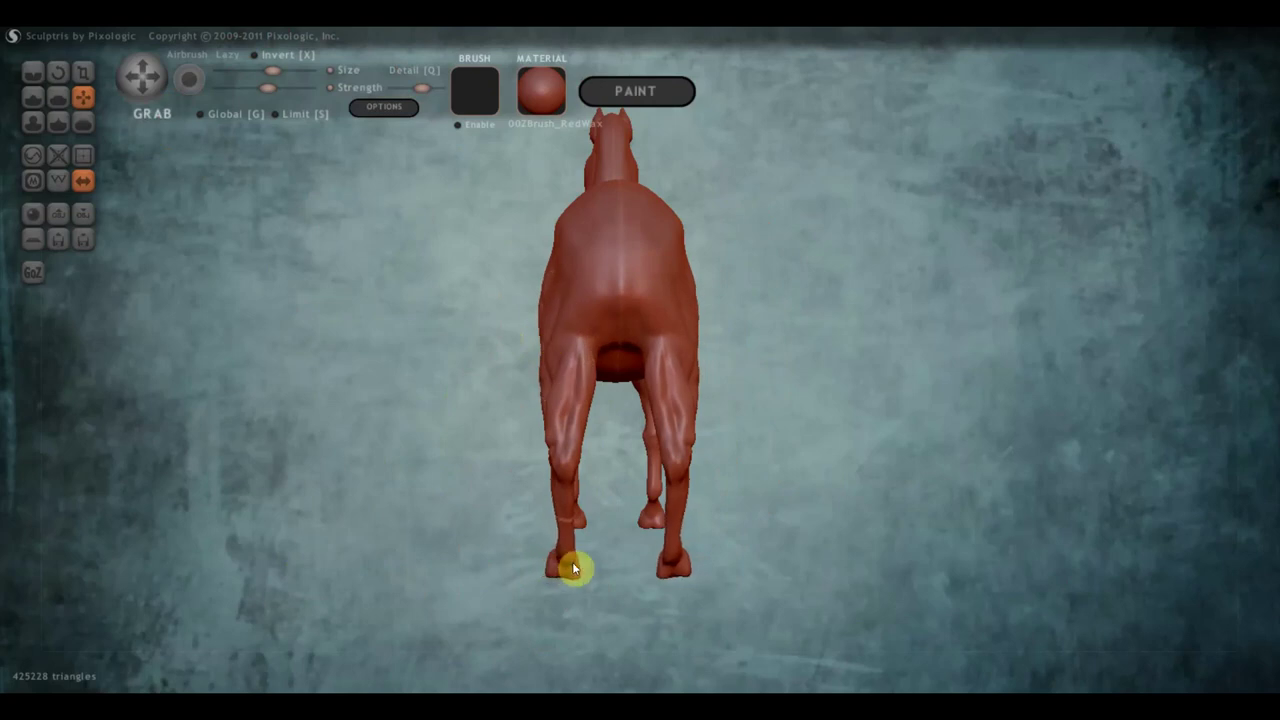
mouse_move(568, 487)
left_mouse_down()
mouse_move(578, 494)
mouse_move(574, 454)
mouse_move(591, 426)
left_mouse_up()
mouse_move(571, 476)
right_mouse_down("shift")
mouse_move(833, 544)
mouse_move(541, 542)
right_mouse_up("shift")
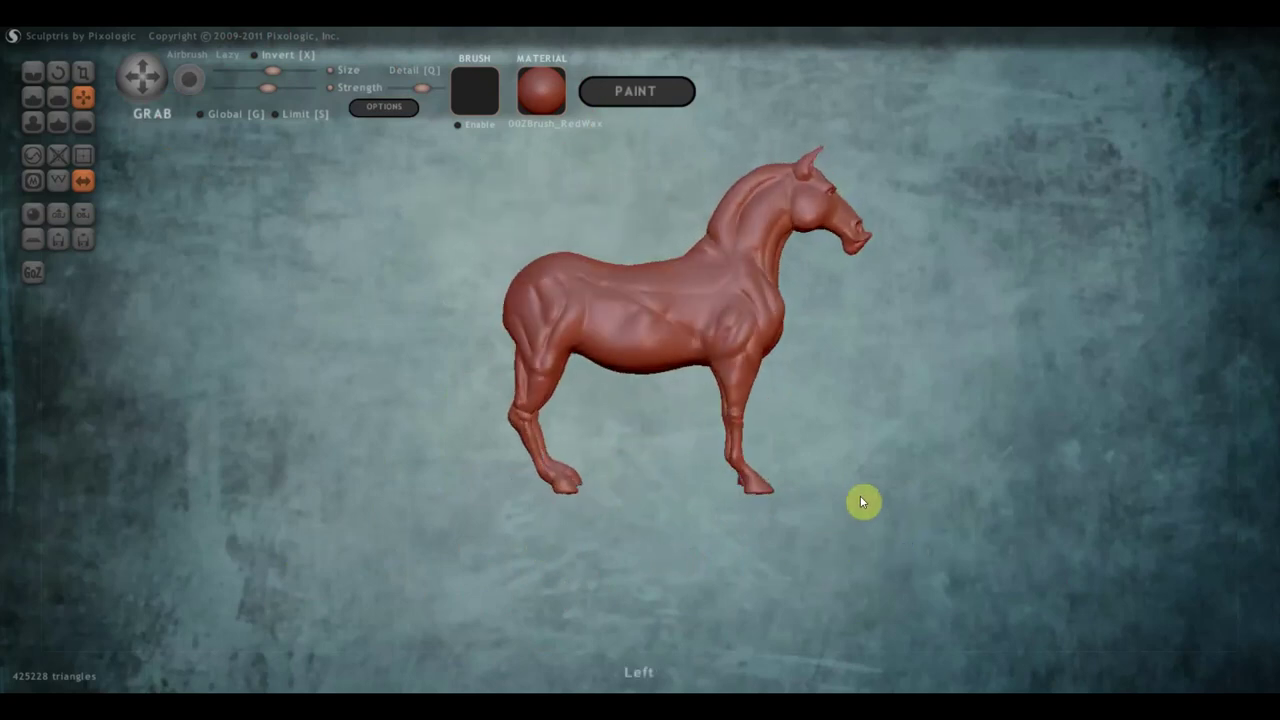
right_click_drag(861, 503, 754, 566, "alt")
scroll(754, 566, "up", 5)
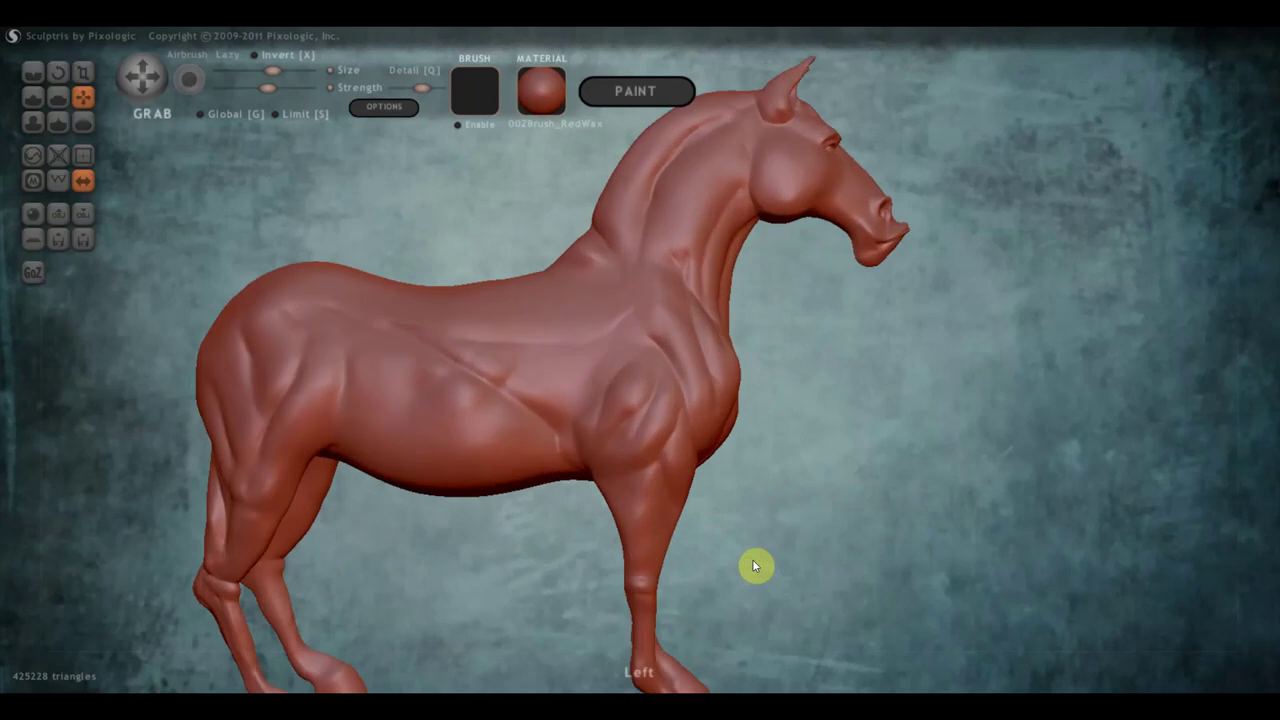
scroll(752, 559, "down", 3)
right_click_drag(800, 546, 834, 523, "alt")
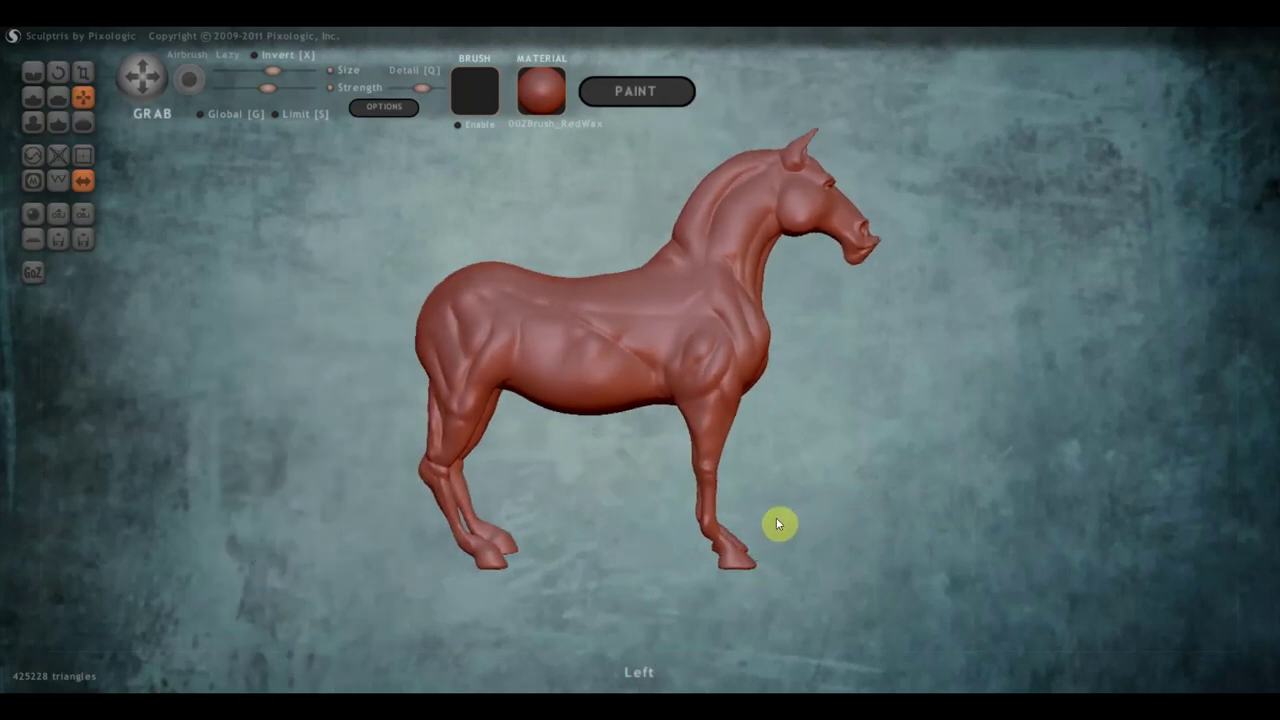
left_click(57, 97)
- Flatten the shoulder muscle creases and the upper leg bulge up to the shoulder
scroll(400, 300, "up", 3)
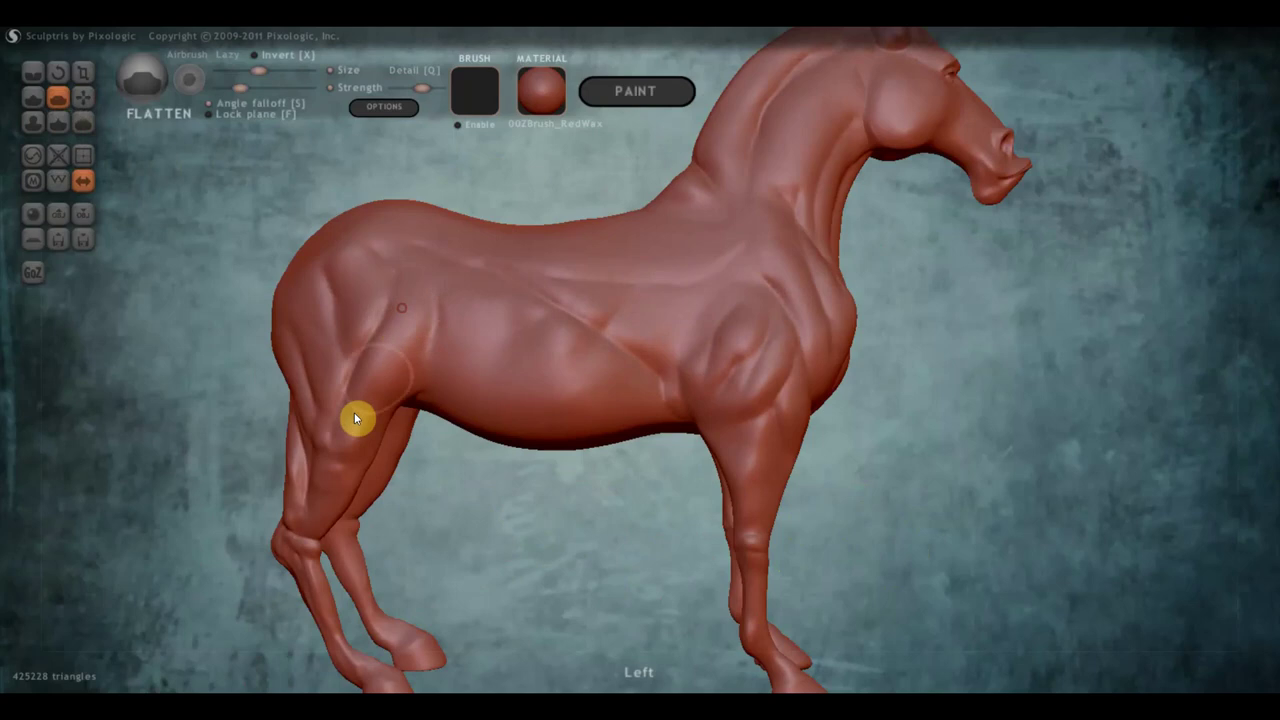
mouse_move(365, 311)
left_mouse_down()
mouse_move(369, 251)
mouse_move(320, 266)
mouse_move(306, 306)
mouse_move(338, 373)
mouse_move(397, 334)
left_mouse_up()
left_click_drag(363, 449, 391, 358)
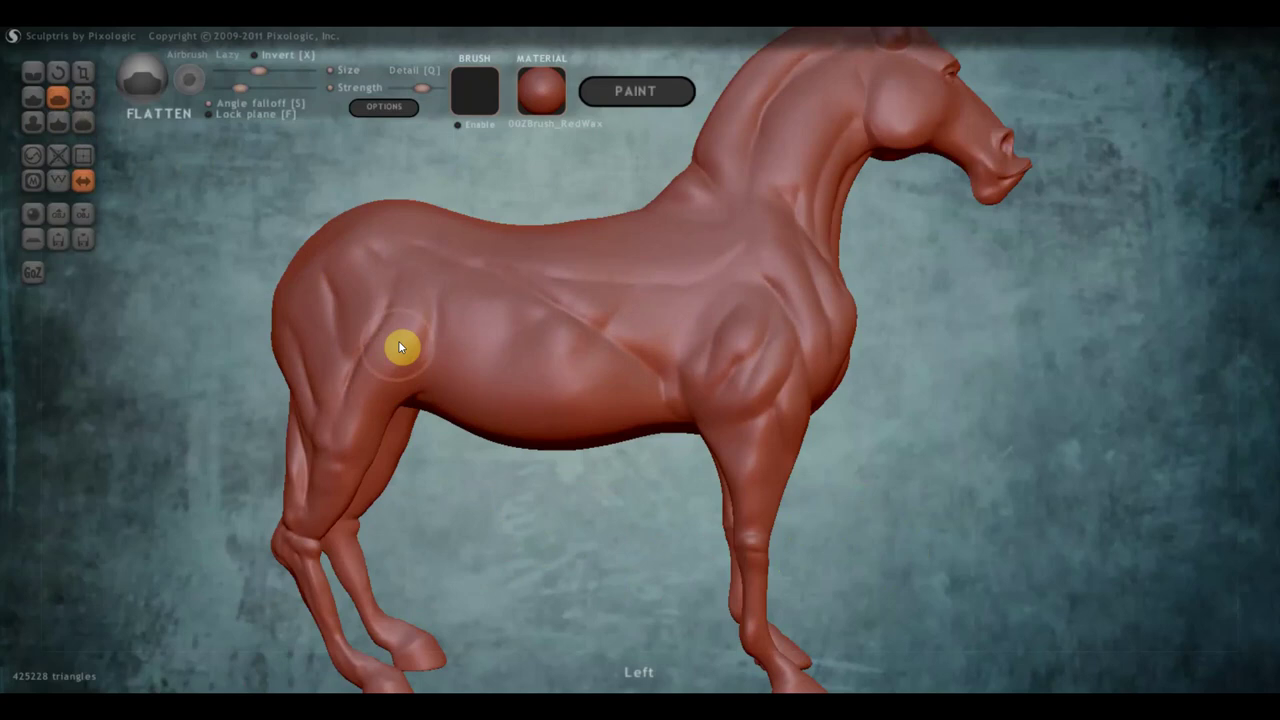
mouse_move(348, 445)
left_mouse_down()
mouse_move(417, 323)
mouse_move(363, 429)
mouse_move(383, 294)
mouse_move(346, 274)
mouse_move(497, 331)
left_mouse_up()
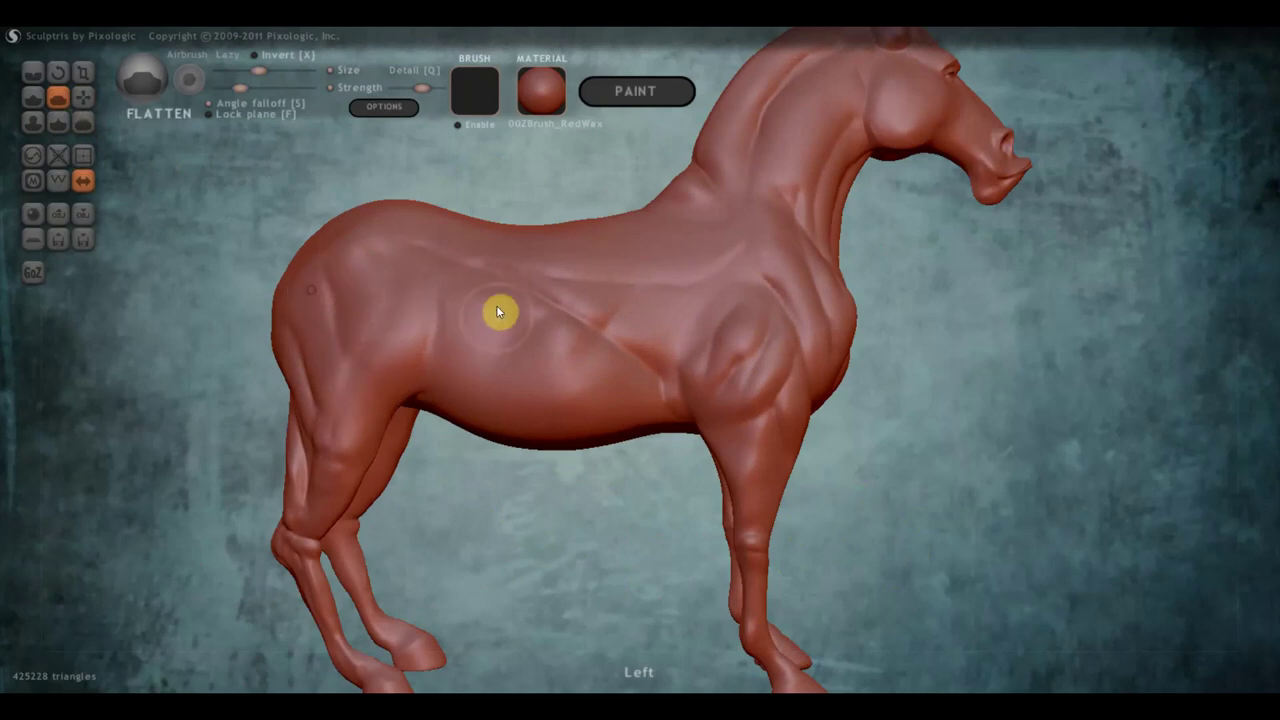
- Grab the upper front leg and elbow outward, then return to side view
left_click(82, 97)
scroll(376, 399, "up", 2)
mouse_move(278, 428)
left_mouse_down()
mouse_move(289, 446)
mouse_move(306, 409)
mouse_move(263, 492)
mouse_move(272, 498)
left_mouse_up()
scroll(300, 505, "down", 2)
mouse_move(408, 518)
left_mouse_down()
mouse_move(543, 520)
mouse_move(423, 400)
mouse_move(358, 401)
left_mouse_up()
scroll(420, 395, "up", 1)
scroll(510, 398, "up", 2)
scroll(540, 400, "down", 1)
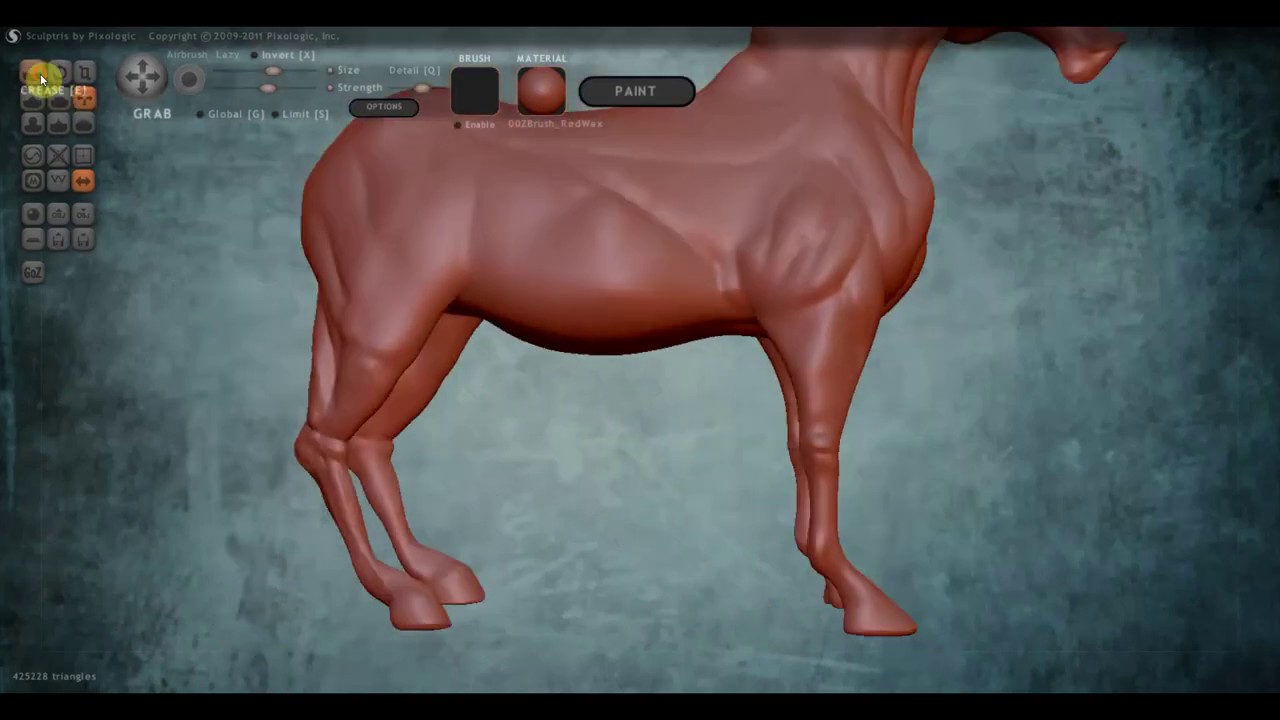
- Carve Crease-brush tendon lines into the hind leg and foreleg, checking from front and side views
left_click(40, 73)
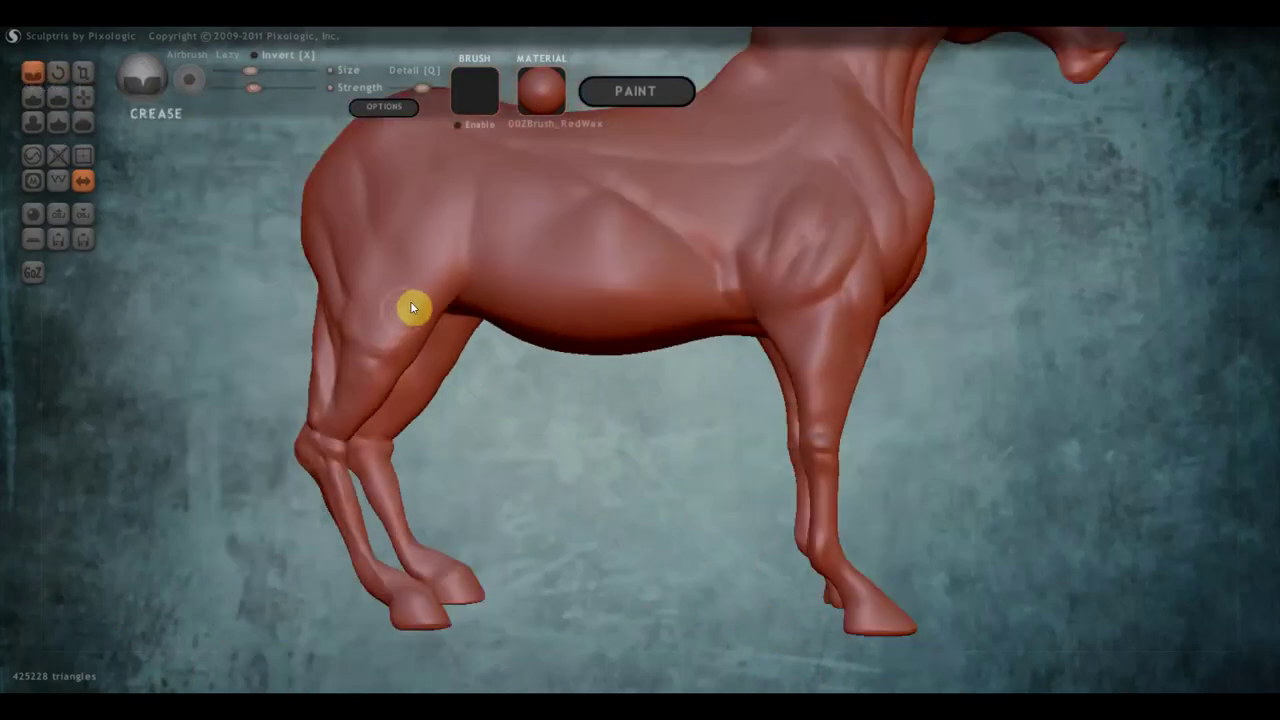
mouse_move(432, 285)
left_mouse_down()
mouse_move(366, 400)
mouse_move(390, 427)
left_mouse_up()
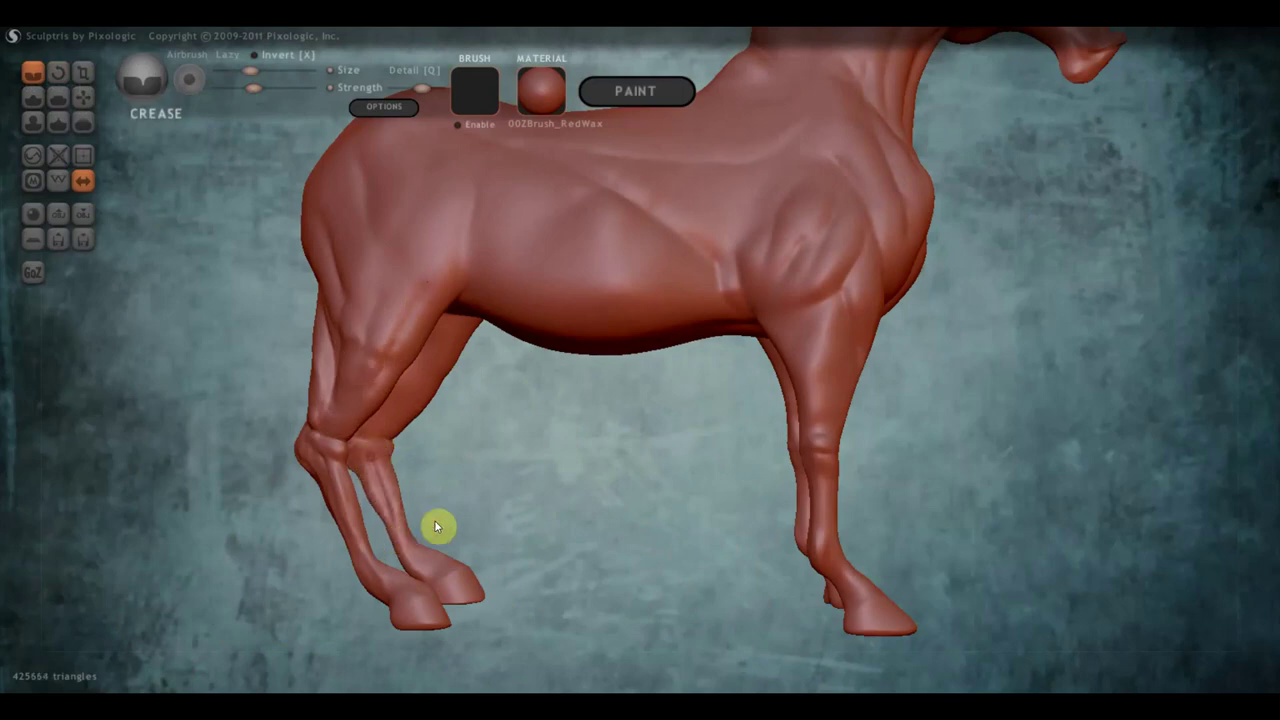
left_click_drag(632, 585, 486, 563, "alt")
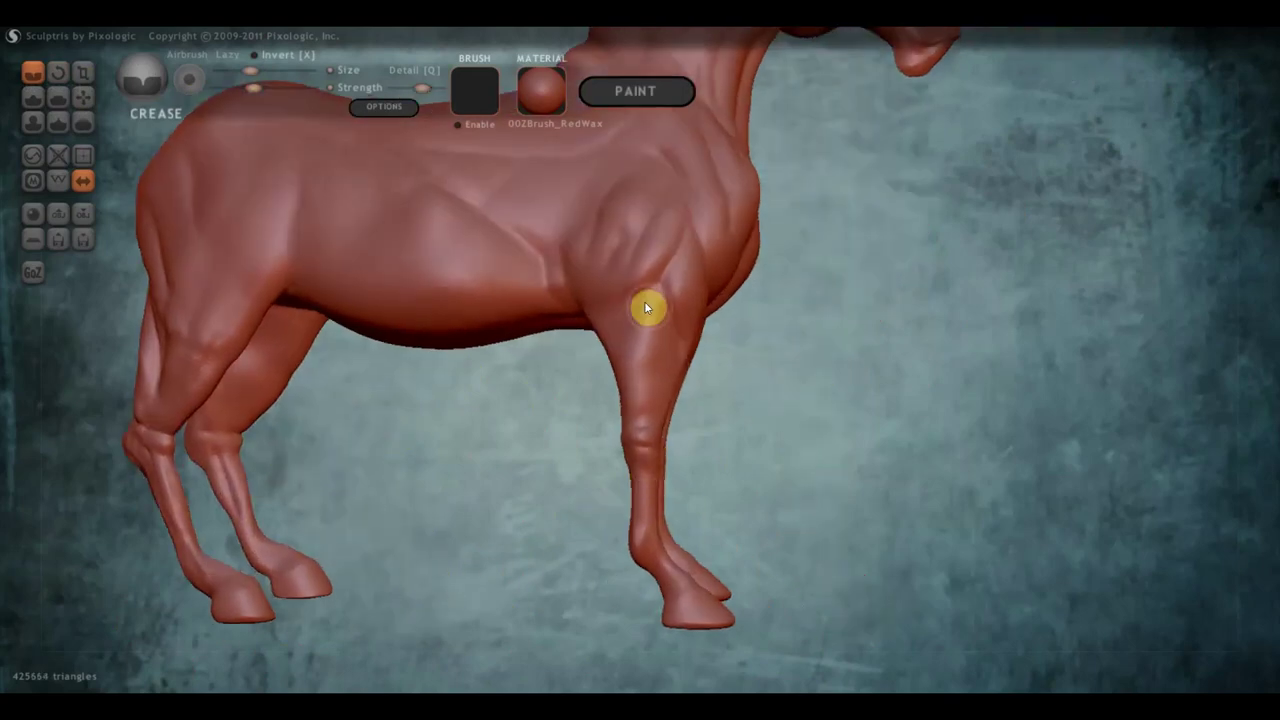
mouse_move(645, 307)
left_mouse_down()
mouse_move(634, 330)
mouse_move(617, 320)
mouse_move(597, 334)
mouse_move(622, 320)
mouse_move(631, 380)
mouse_move(617, 337)
left_mouse_up()
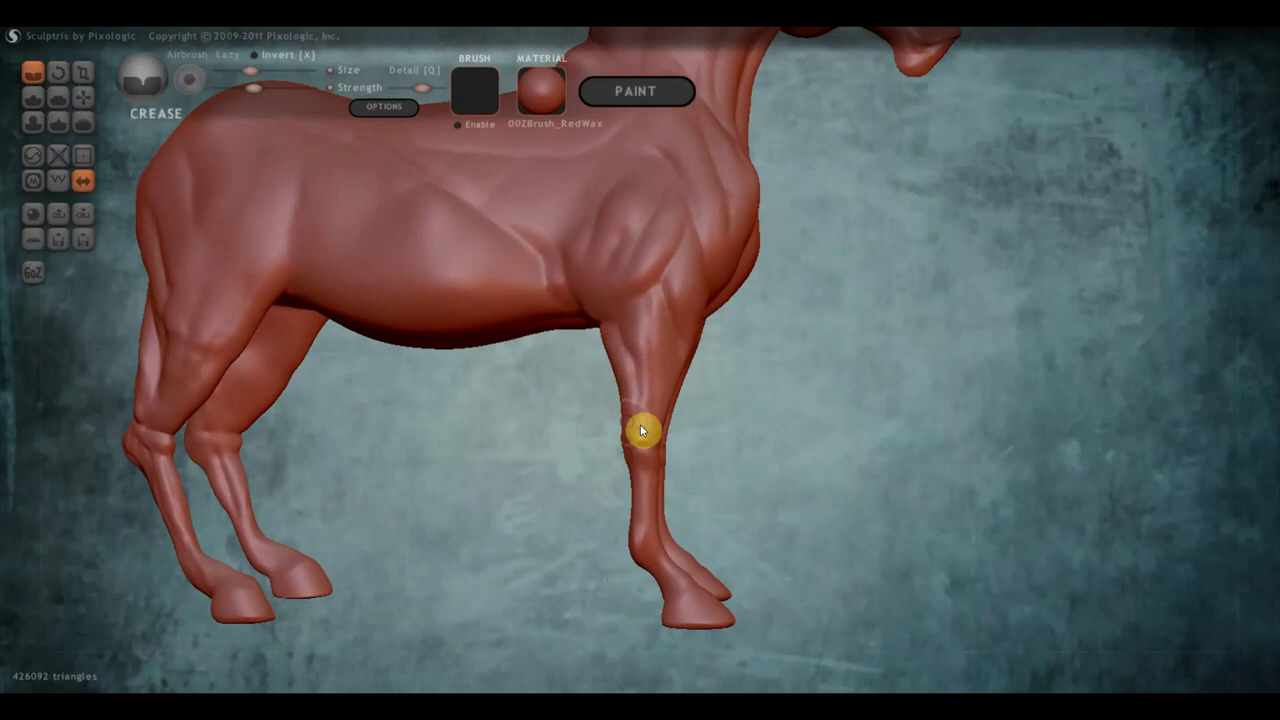
mouse_move(652, 430)
left_mouse_down()
mouse_move(497, 441)
mouse_move(623, 457)
mouse_move(563, 447)
mouse_move(574, 451)
mouse_move(569, 431)
mouse_move(572, 462)
mouse_move(529, 451)
mouse_move(557, 476)
mouse_move(543, 480)
mouse_move(355, 497)
left_mouse_up()
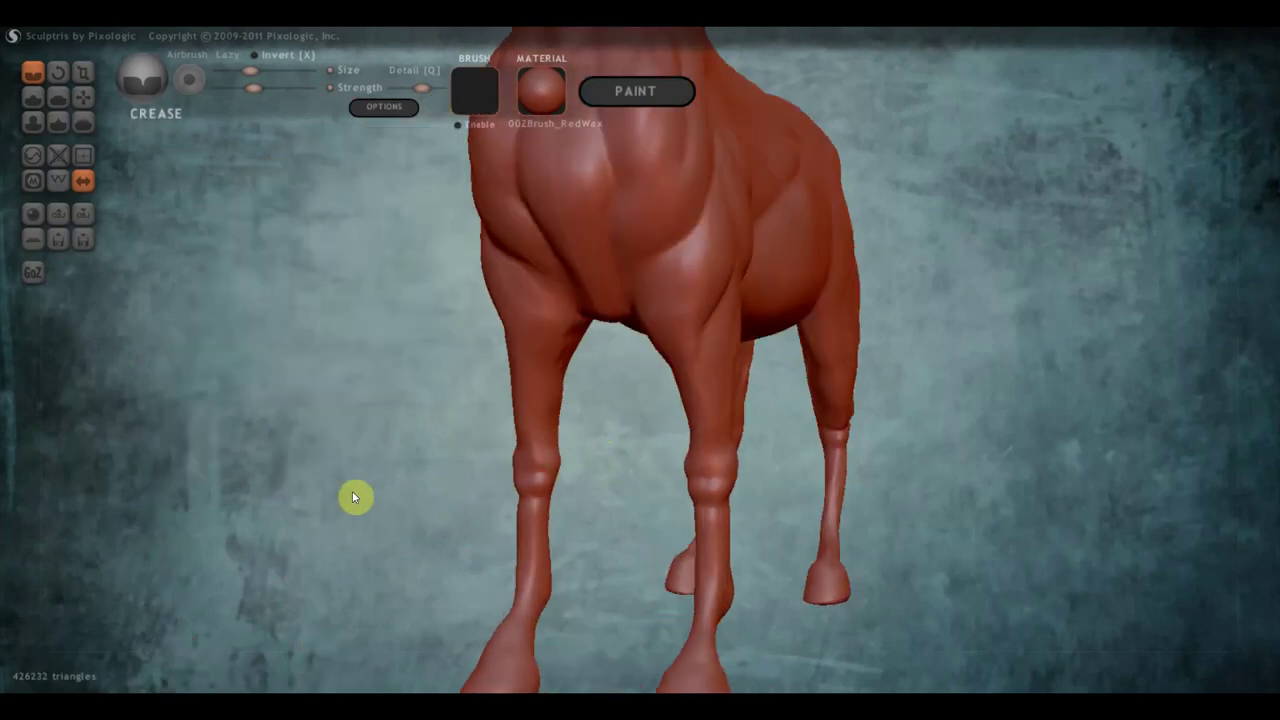
left_click_drag(243, 480, 269, 486)
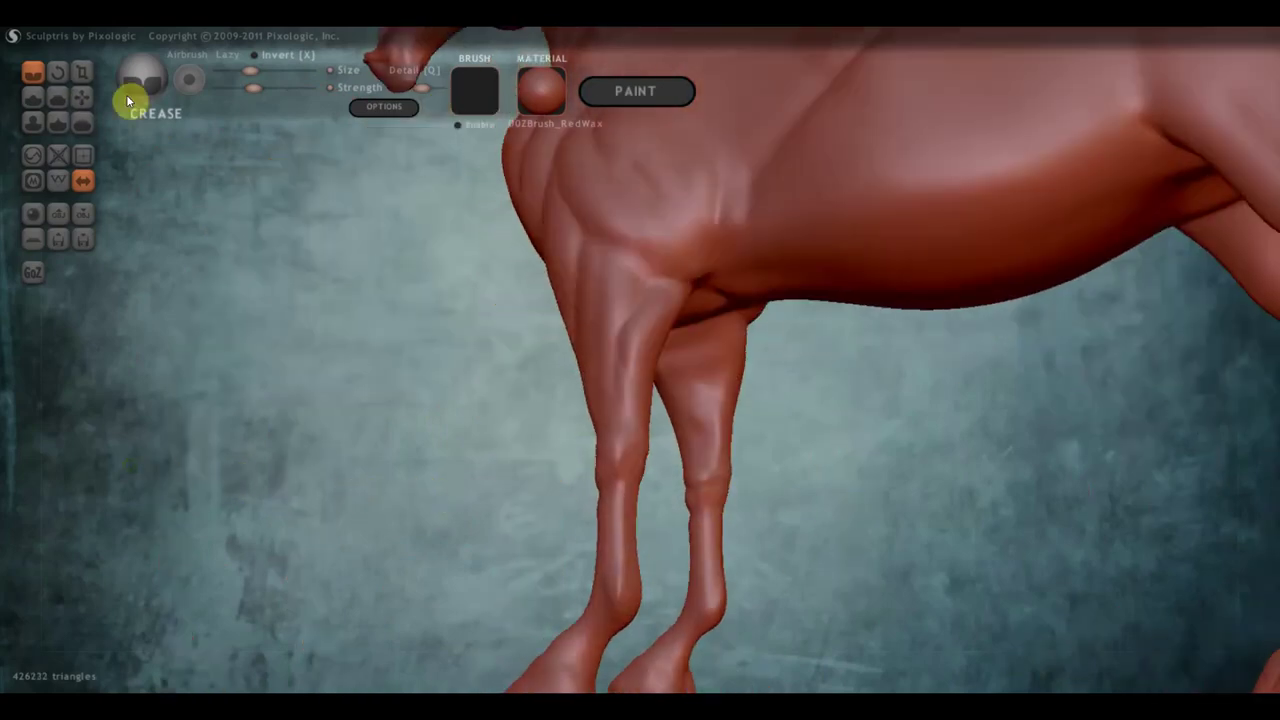
left_click(33, 97)
- Enlarge the Draw brush and build up the horse's shoulder muscle
left_click_drag(250, 78, 276, 69)
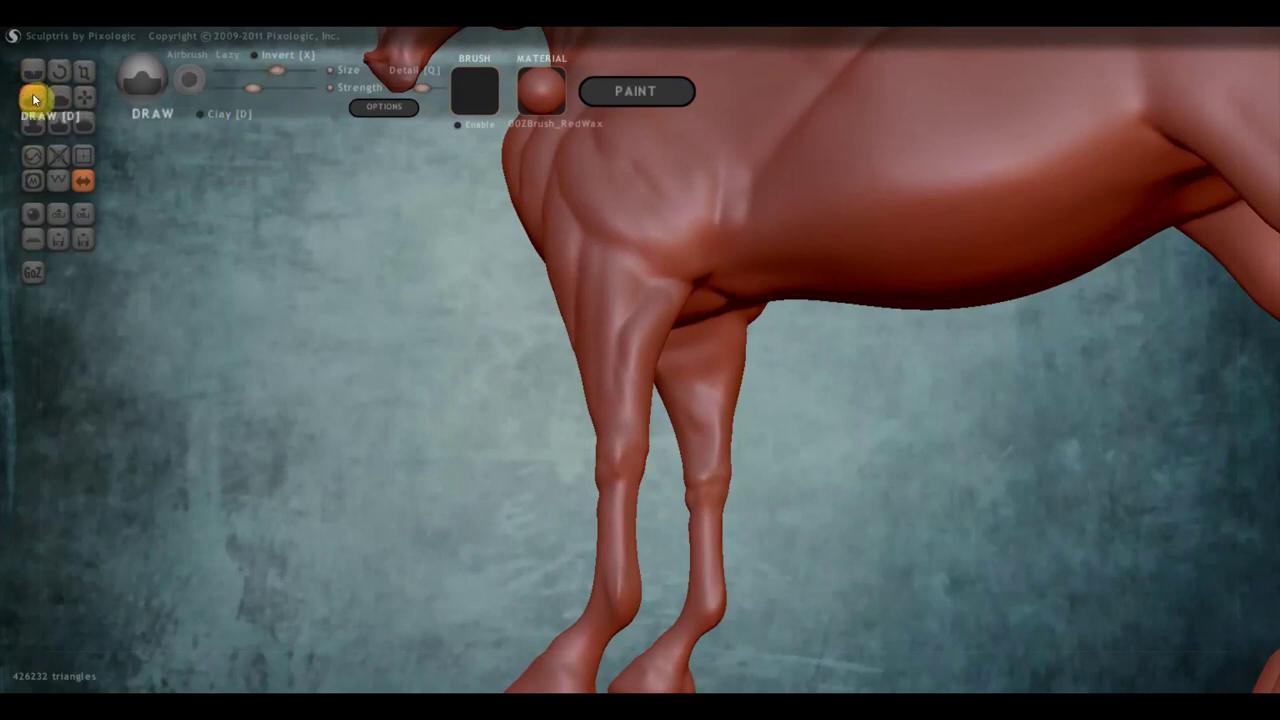
scroll(721, 463, "down", 2)
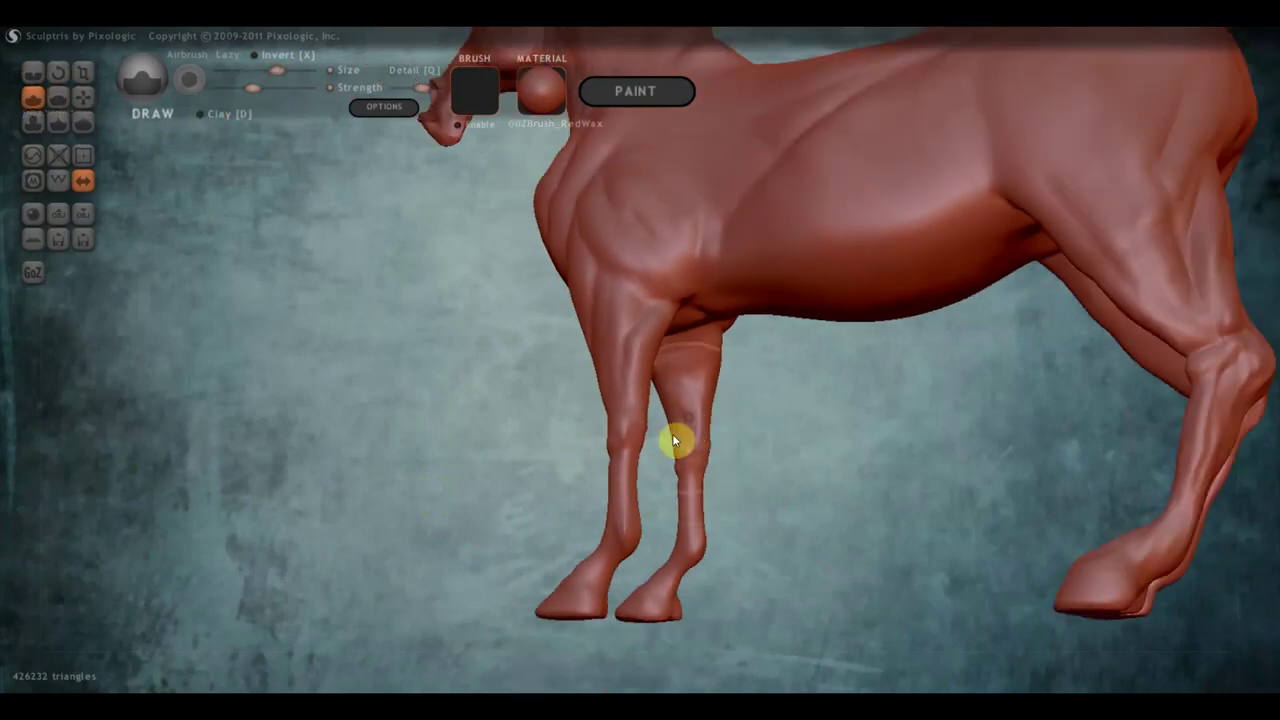
mouse_move(606, 309)
left_mouse_down()
mouse_move(617, 243)
mouse_move(650, 198)
left_mouse_up()
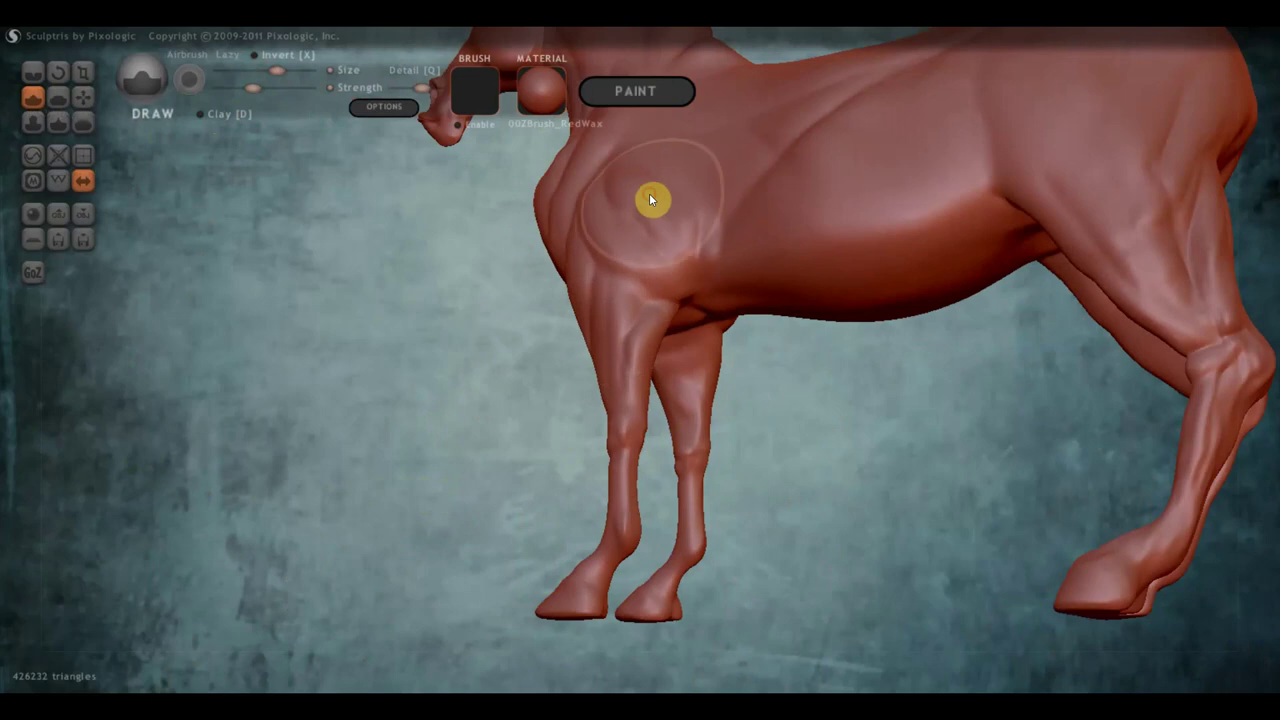
scroll(690, 225, "down", 3)
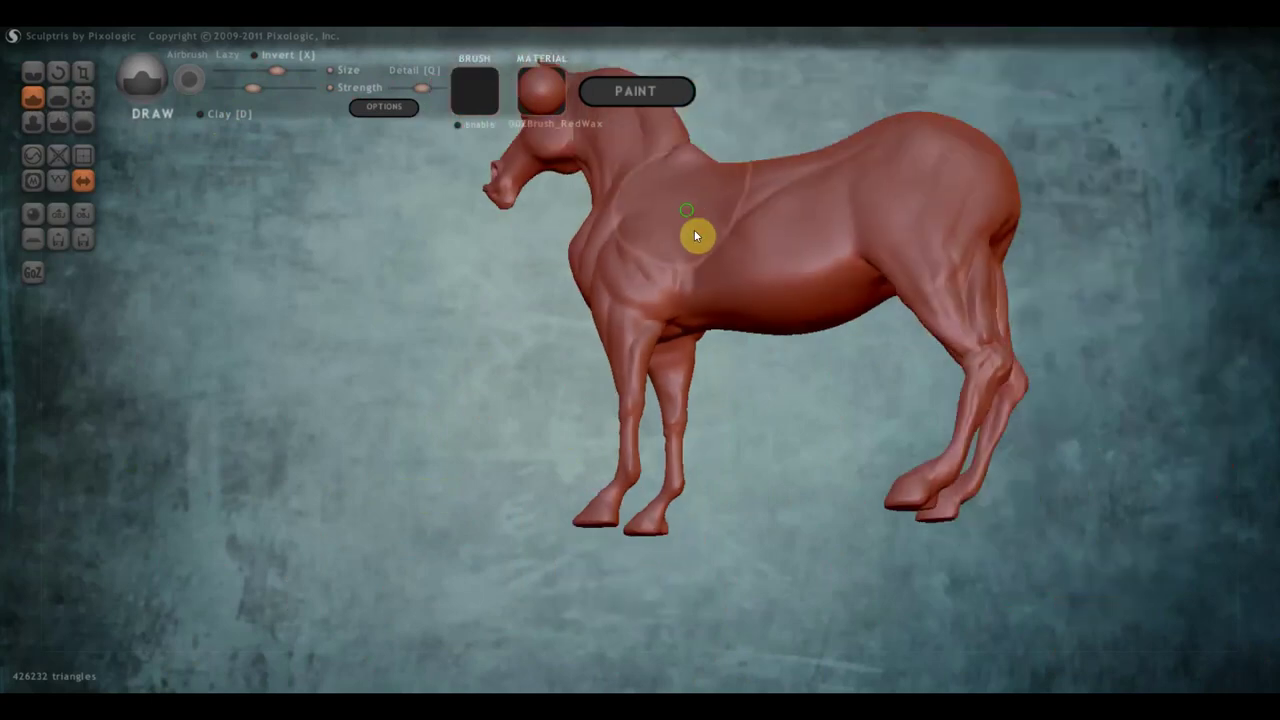
scroll(690, 250, "up", 2)
scroll(636, 240, "up", 2)
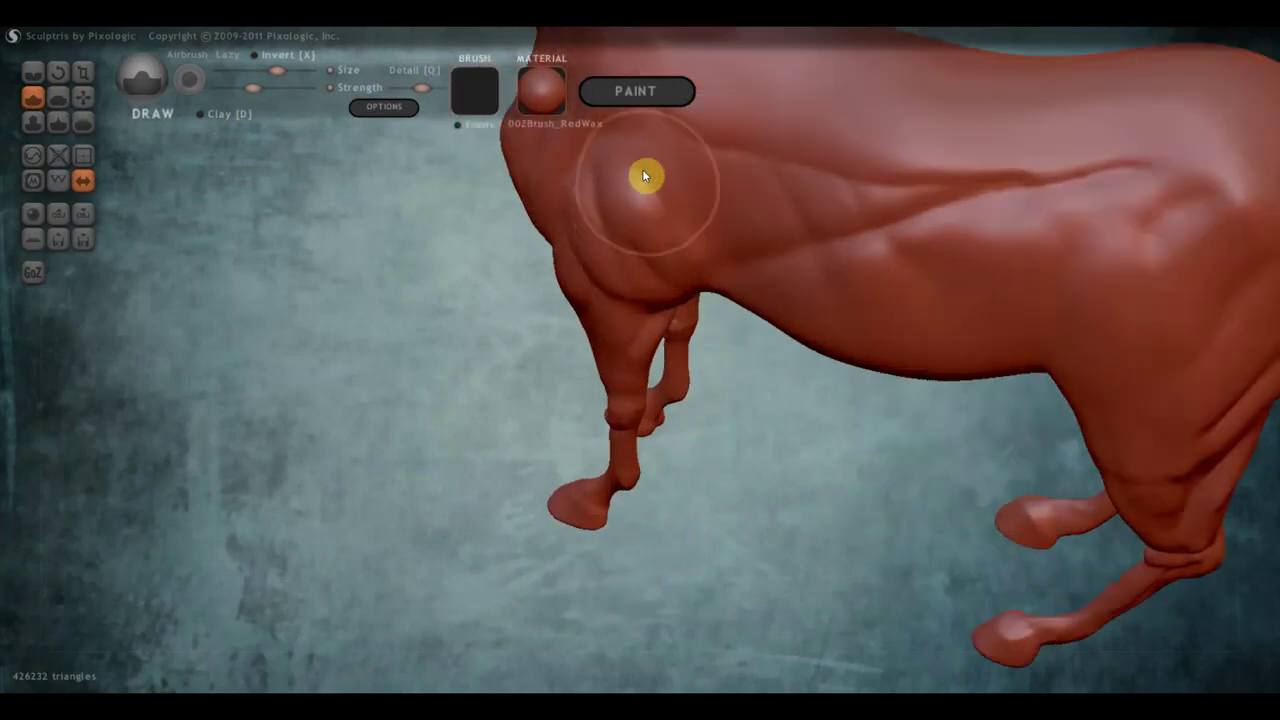
scroll(640, 165, "down", 2)
- Reshape the chest and shoulder from a higher angle and rework the hind flank surface
mouse_move(664, 168)
right_mouse_down()
mouse_move(575, 433)
mouse_move(590, 357)
right_mouse_up()
mouse_move(565, 367)
left_mouse_down()
mouse_move(566, 389)
mouse_move(603, 380)
mouse_move(617, 397)
mouse_move(630, 333)
mouse_move(591, 291)
mouse_move(597, 229)
left_mouse_up()
mouse_move(930, 389)
left_mouse_down()
mouse_move(857, 449)
mouse_move(902, 520)
mouse_move(797, 423)
left_mouse_up()
mouse_move(797, 423)
right_mouse_down()
mouse_move(837, 450)
mouse_move(724, 541)
mouse_move(665, 502)
mouse_move(551, 362)
right_mouse_up()
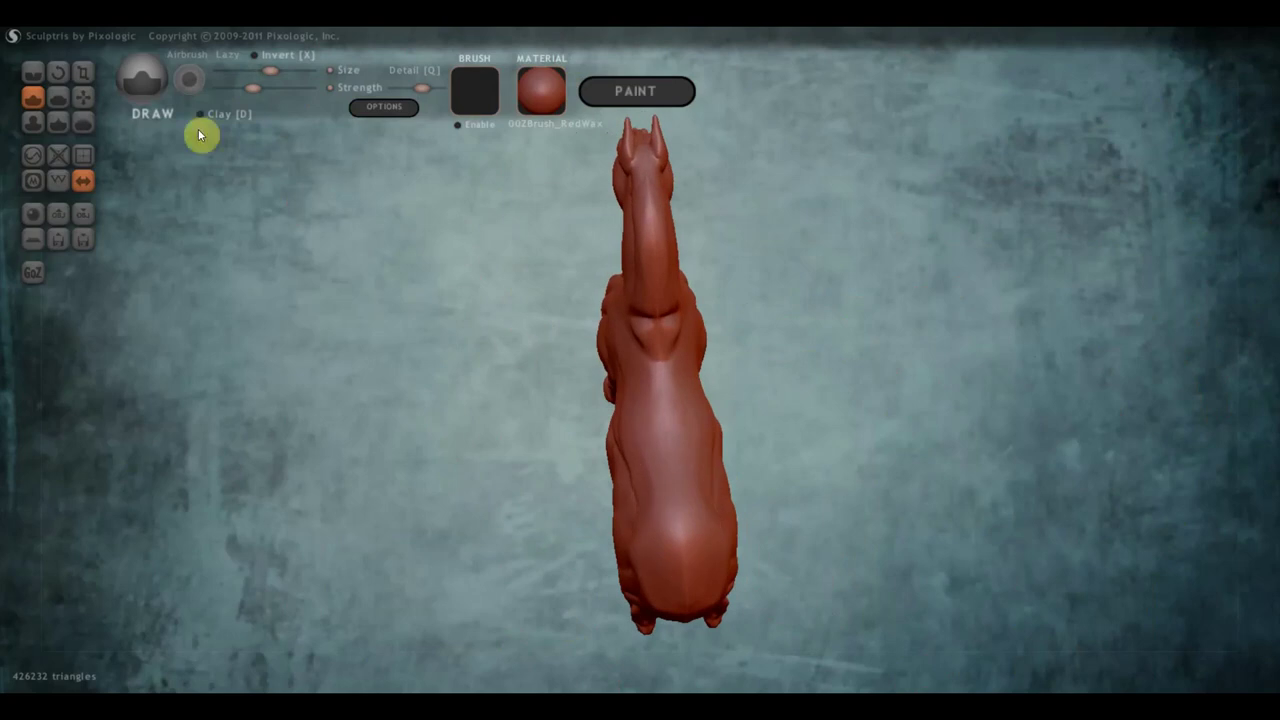
left_click(83, 96)
- Pull out the horse's left flank and round out the hind hoof with the Grab brush
mouse_move(442, 387)
left_mouse_down()
mouse_move(501, 424)
mouse_move(612, 422)
mouse_move(620, 402)
mouse_move(623, 455)
mouse_move(605, 460)
mouse_move(616, 459)
left_mouse_up()
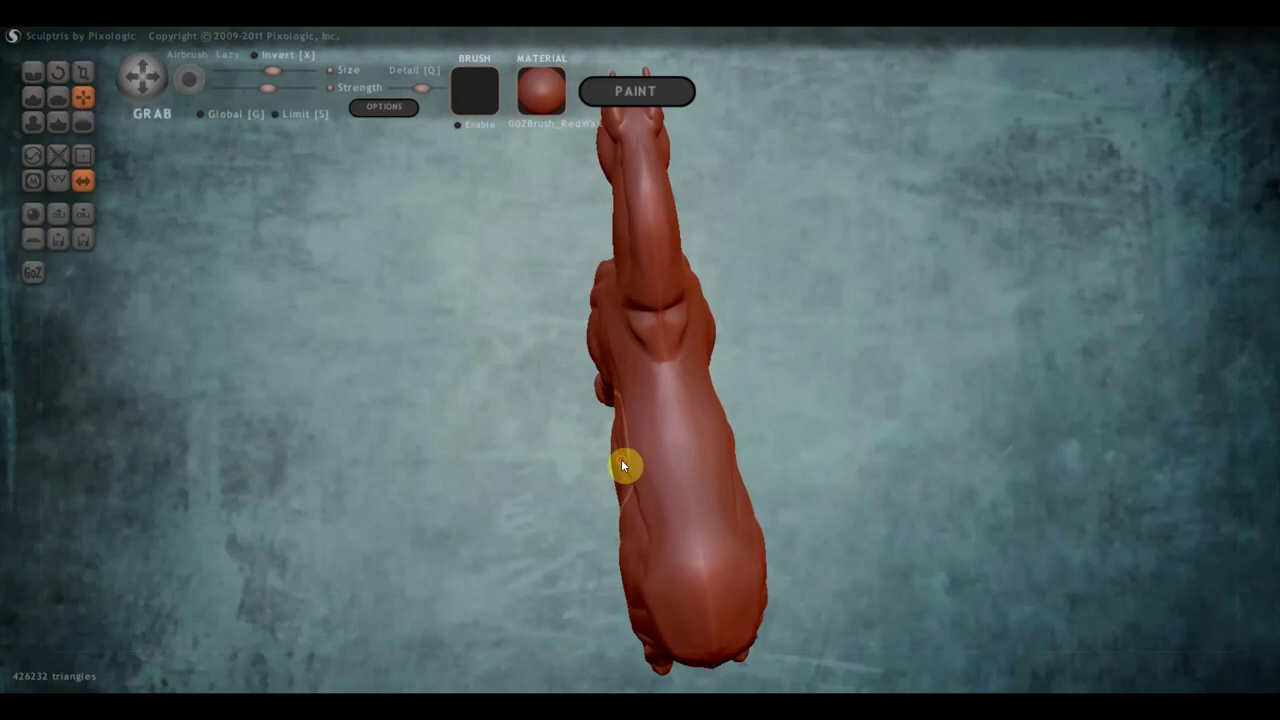
mouse_move(623, 508)
left_mouse_down()
mouse_move(639, 509)
mouse_move(634, 576)
left_mouse_up()
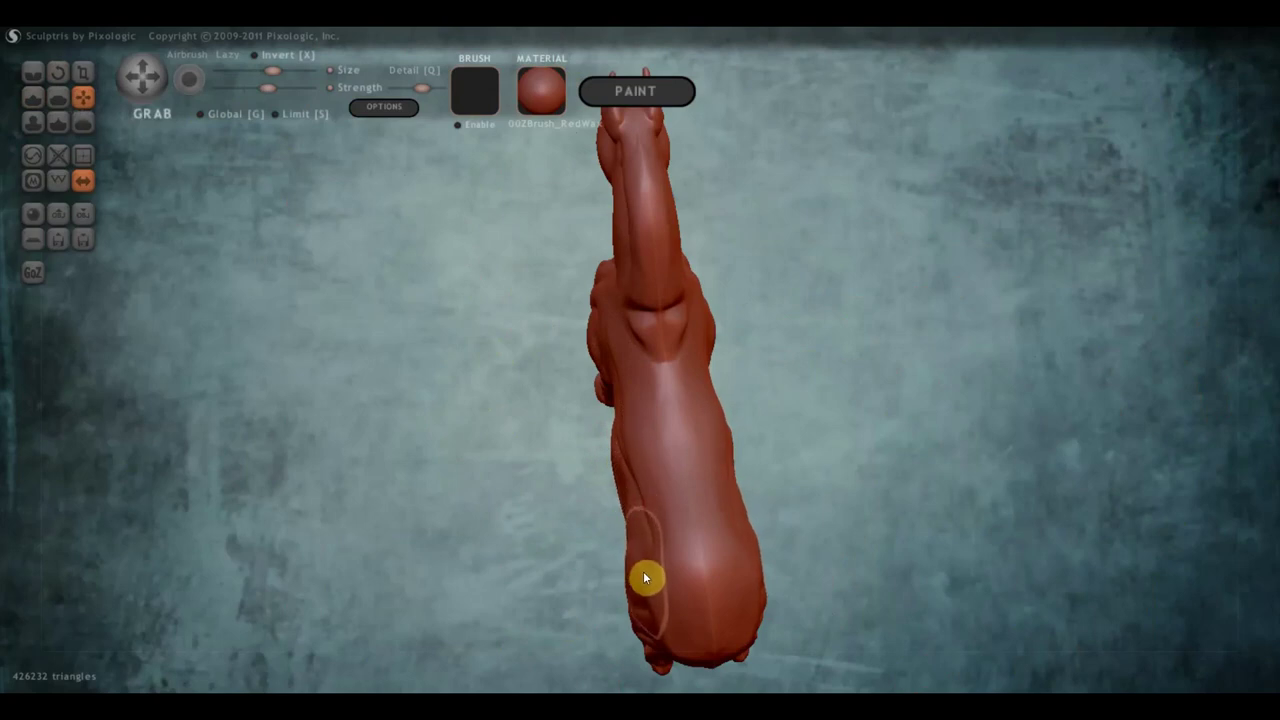
mouse_move(643, 531)
right_mouse_down()
mouse_move(686, 497)
mouse_move(683, 414)
mouse_move(860, 449)
mouse_move(887, 440)
right_mouse_up()
mouse_move(920, 480)
right_mouse_down()
mouse_move(823, 391)
mouse_move(771, 486)
right_mouse_up()
scroll(771, 486, "up", 5)
right_click_drag(914, 558, 814, 380, "alt")
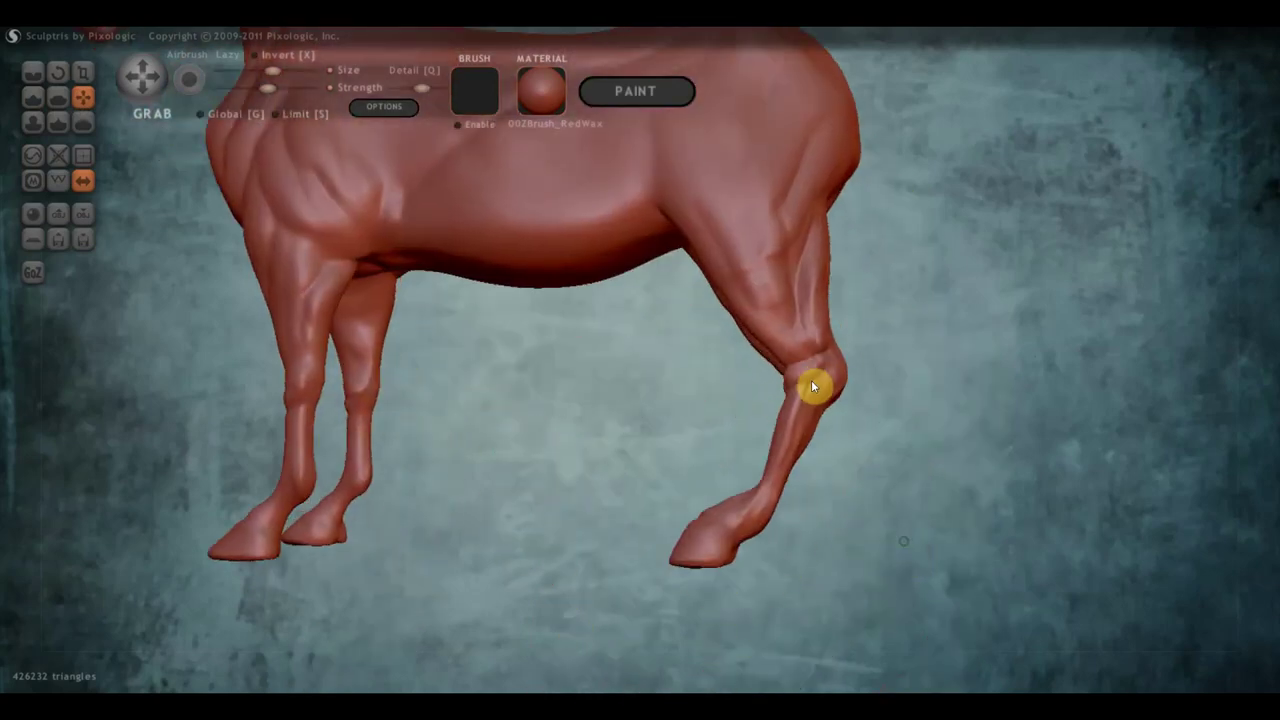
scroll(800, 437, "up", 3)
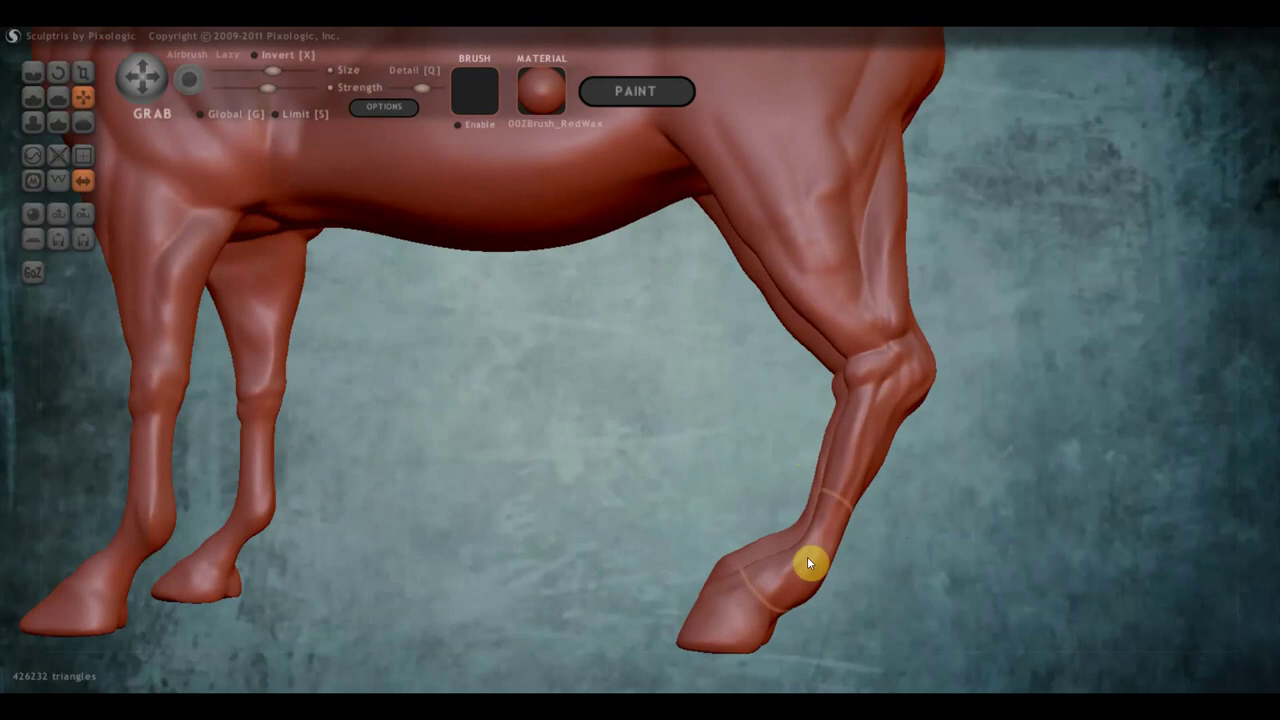
left_click_drag(746, 605, 728, 608)
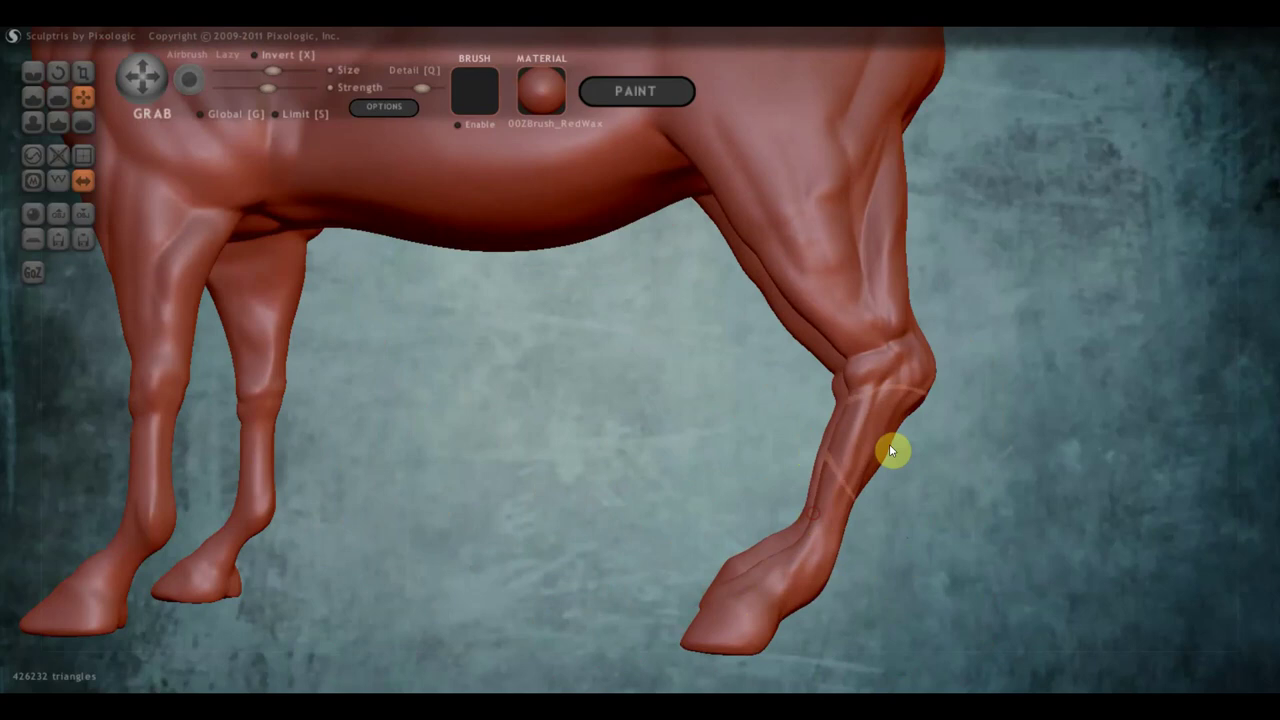
- Straighten the hock's front, define its band, and tighten the fetlock, cannon and thigh
mouse_move(828, 323)
left_mouse_down()
mouse_move(857, 357)
mouse_move(834, 349)
left_mouse_up()
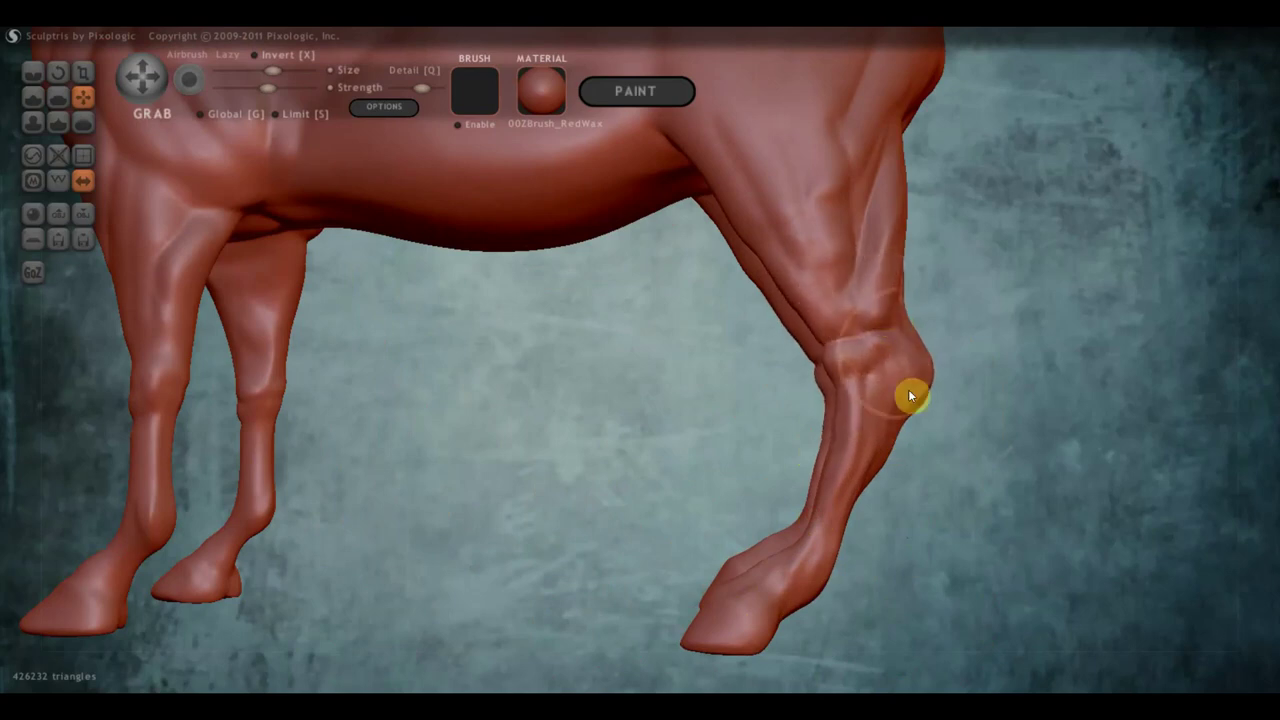
mouse_move(884, 437)
left_mouse_down()
mouse_move(923, 372)
mouse_move(914, 380)
left_mouse_up()
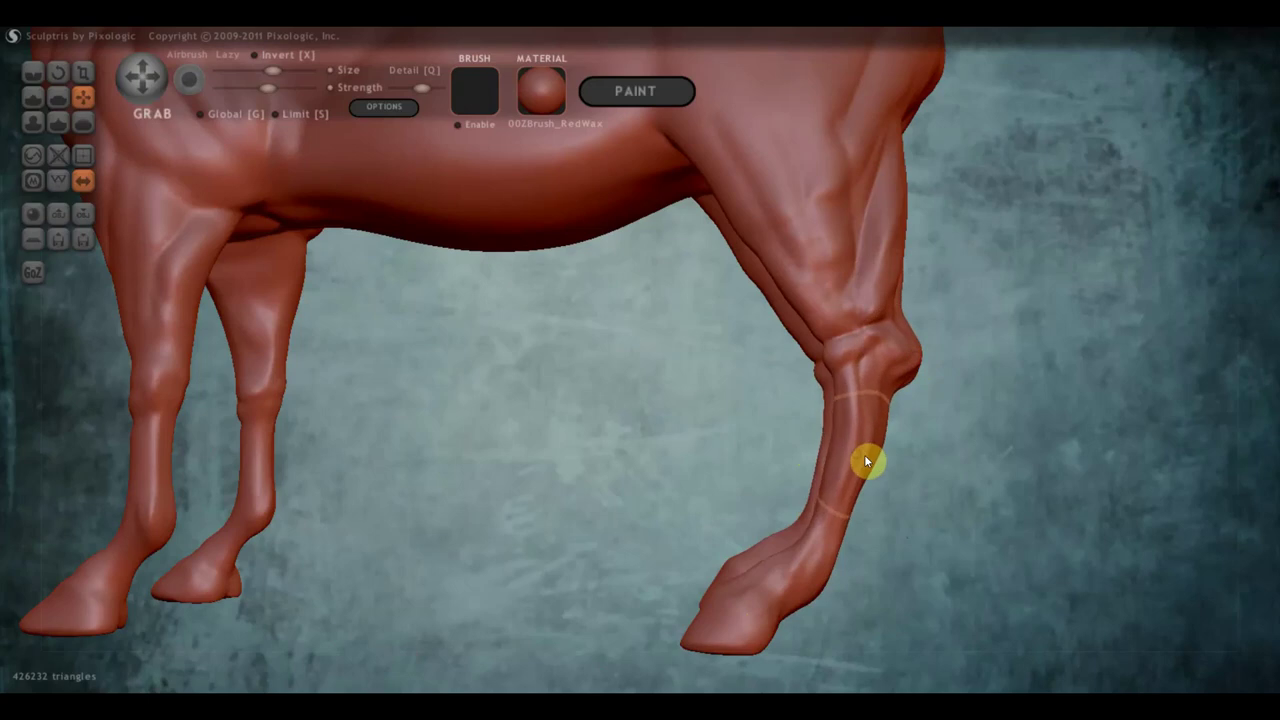
left_click_drag(832, 565, 836, 568)
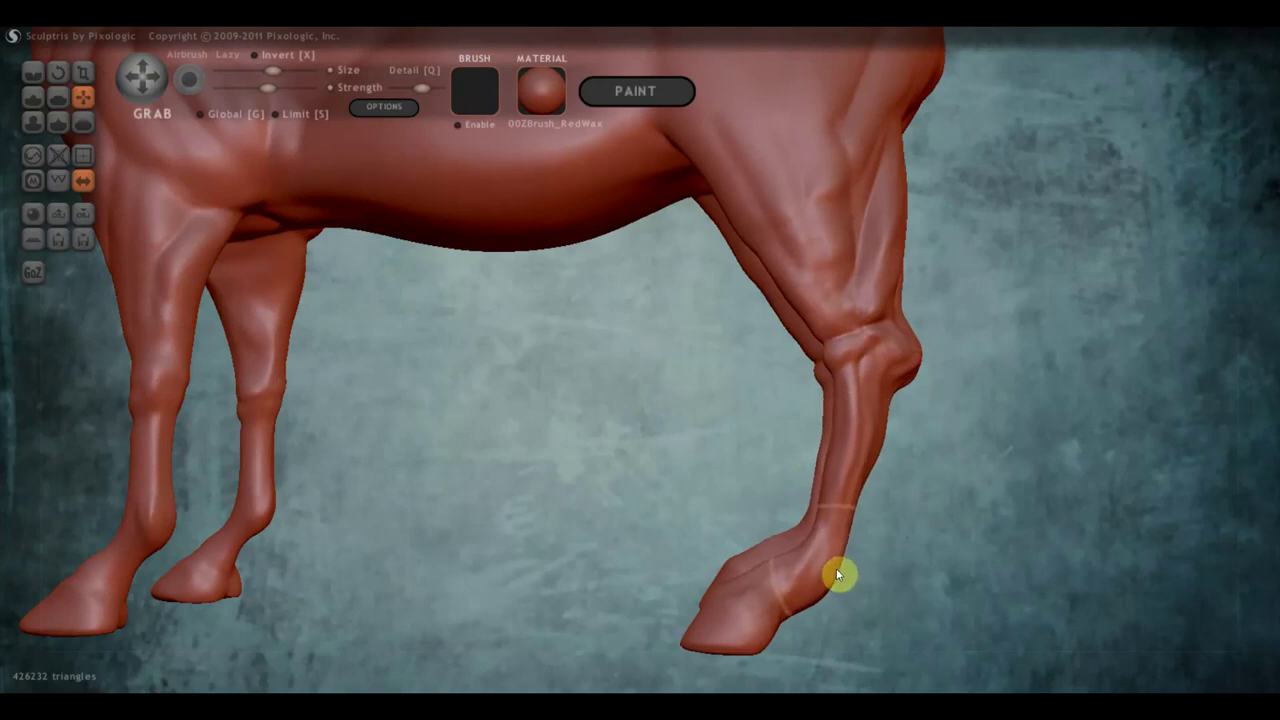
left_click_drag(866, 455, 852, 463)
left_click_drag(790, 293, 742, 222)
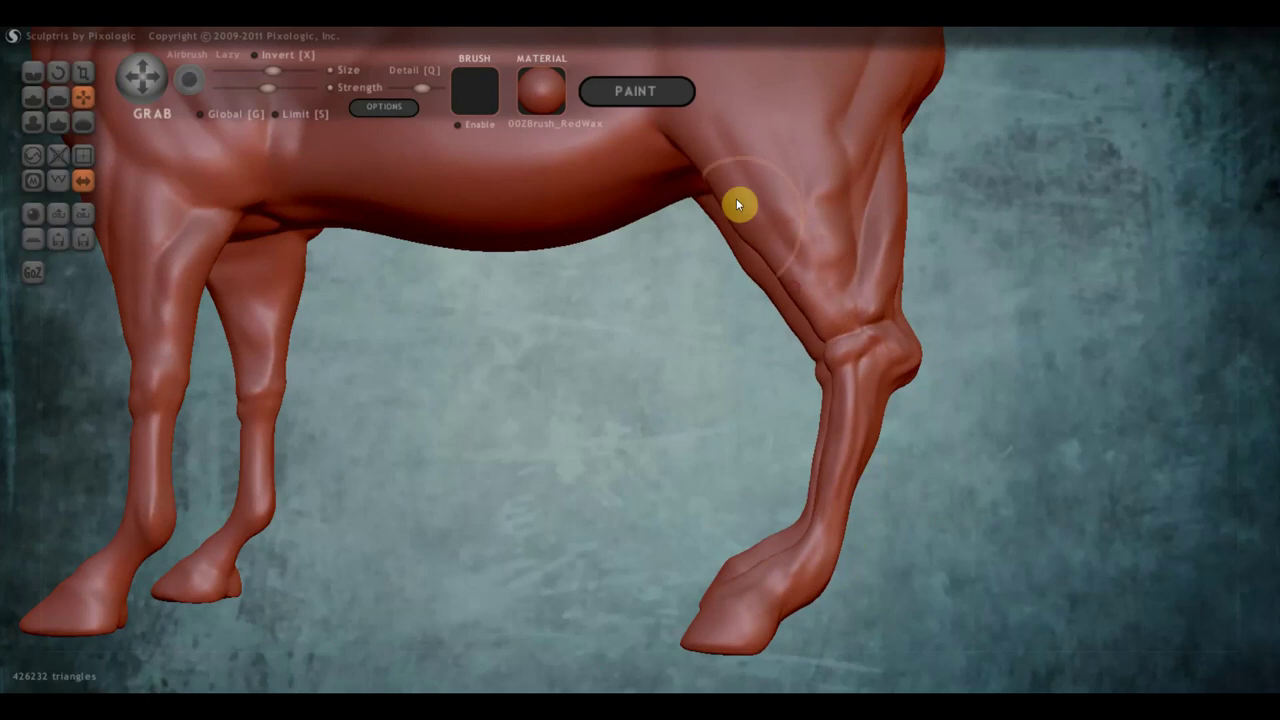
- Refine the hind leg's front contour at the stifle and the tendon area above the hock
scroll(846, 223, "down", 3)
mouse_move(828, 283)
right_mouse_down()
mouse_move(860, 456)
mouse_move(865, 343)
right_mouse_up()
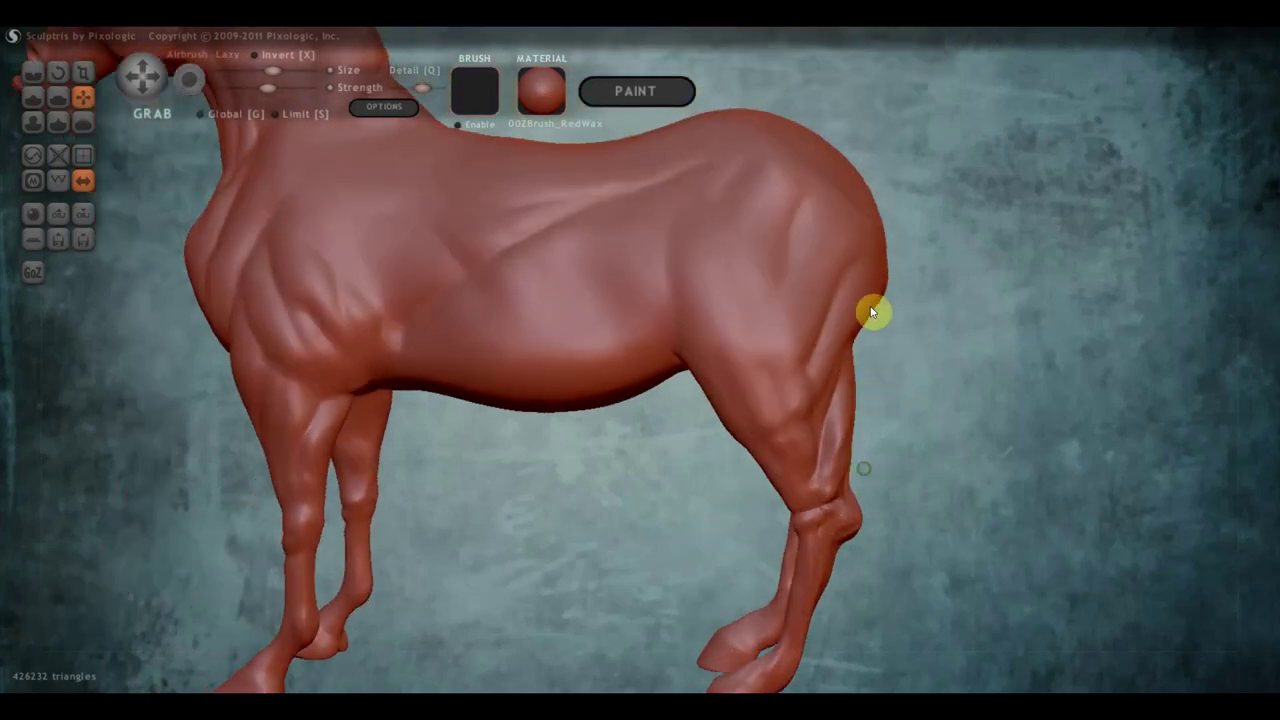
right_click_drag(835, 233, 821, 207)
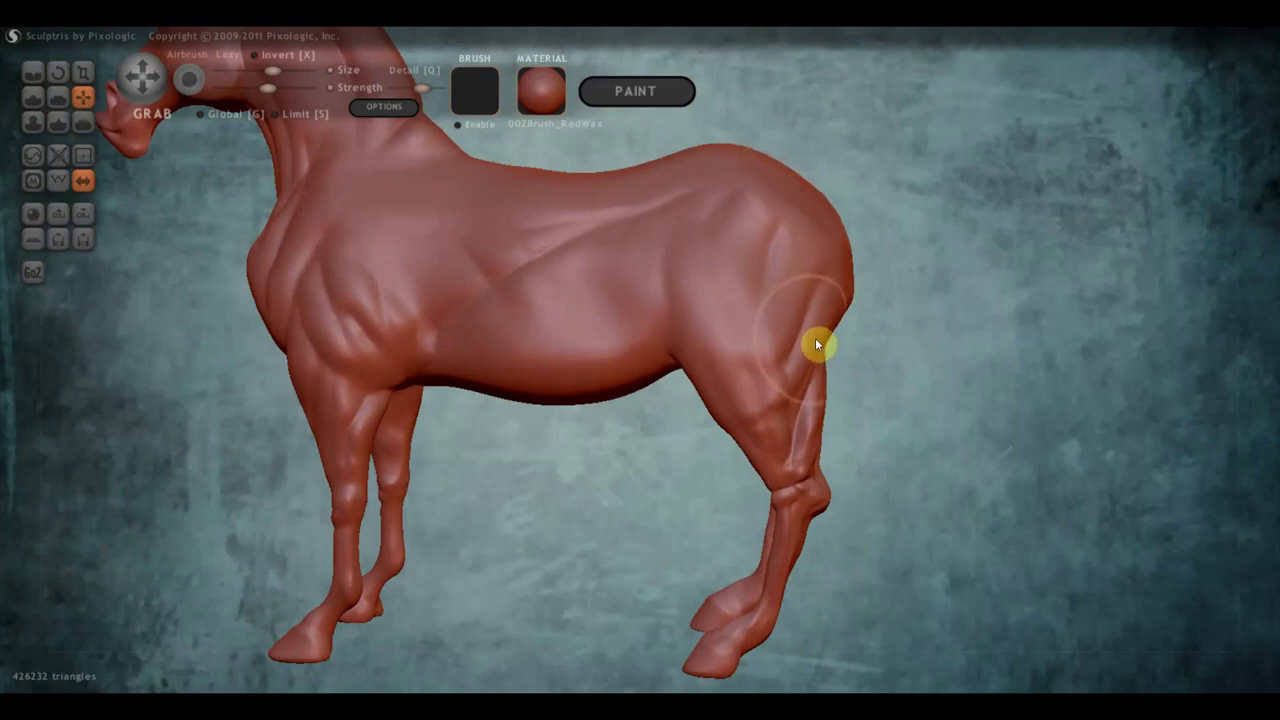
left_click_drag(720, 405, 742, 437)
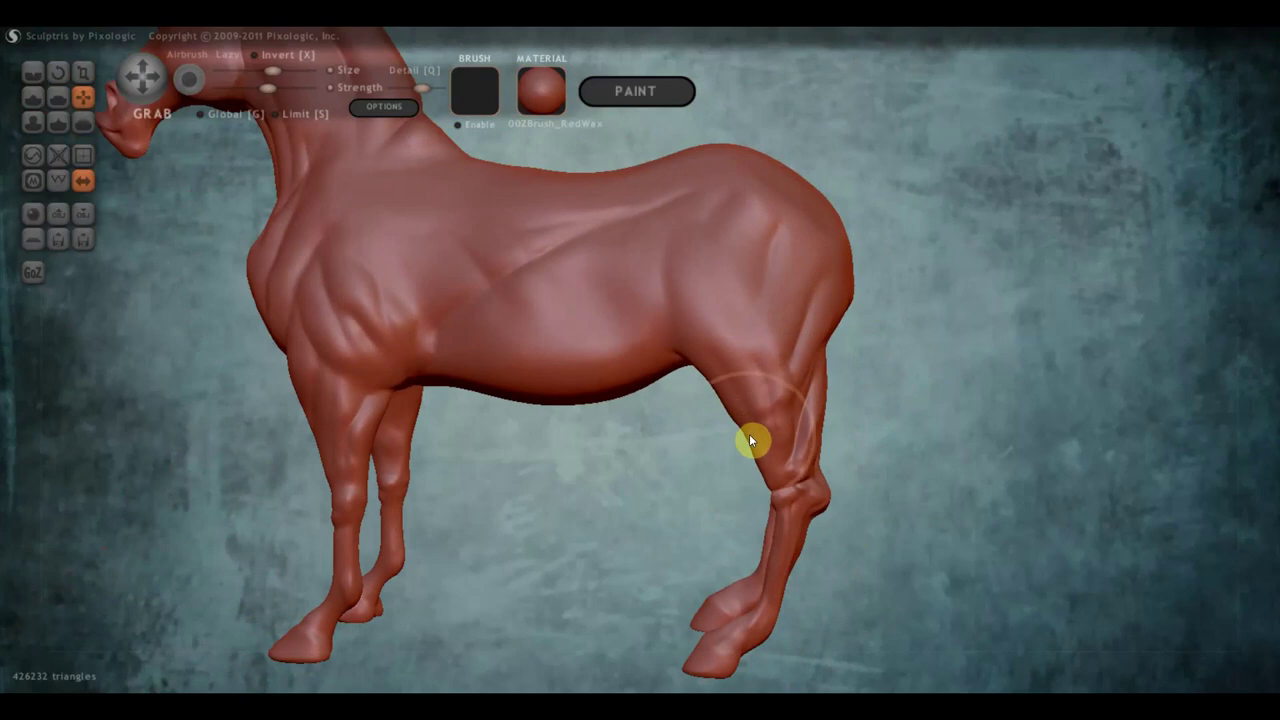
mouse_move(755, 434)
left_mouse_down()
mouse_move(811, 373)
mouse_move(759, 262)
left_mouse_up()
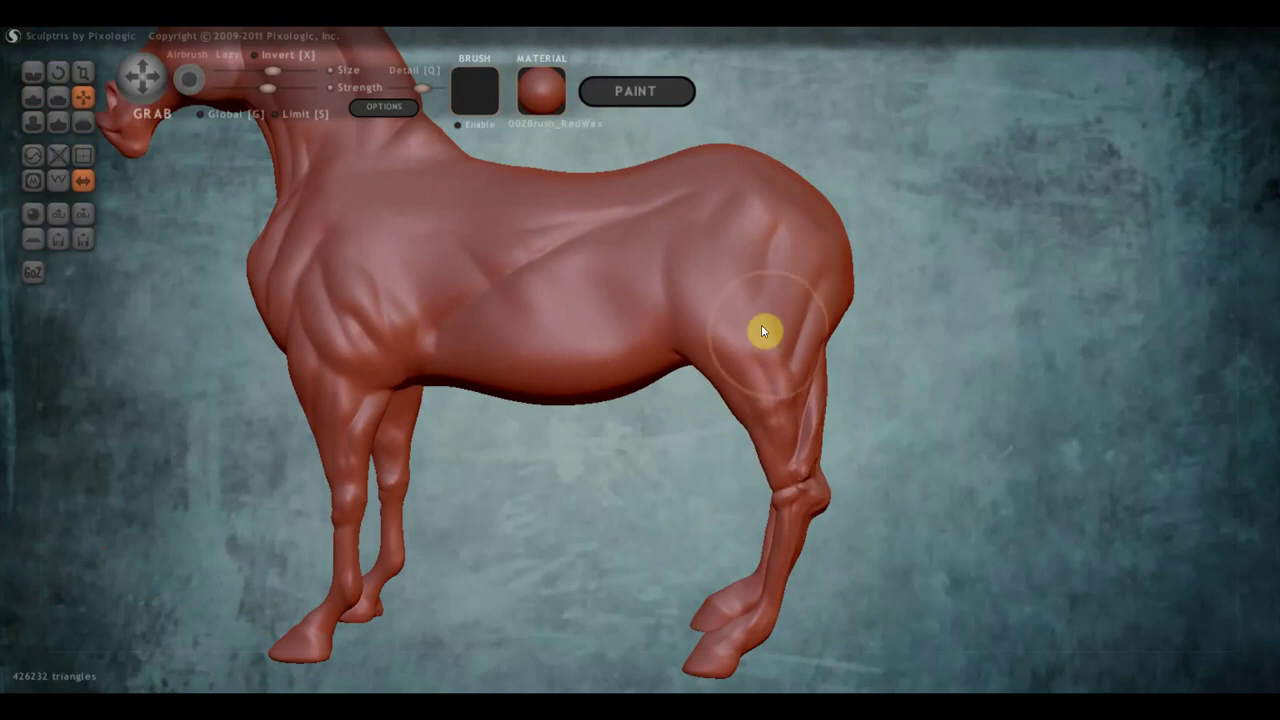
- From the rear, smooth the left hind leg creases, shrink the brush and crease below the hock
right_click_drag(741, 260, 553, 290)
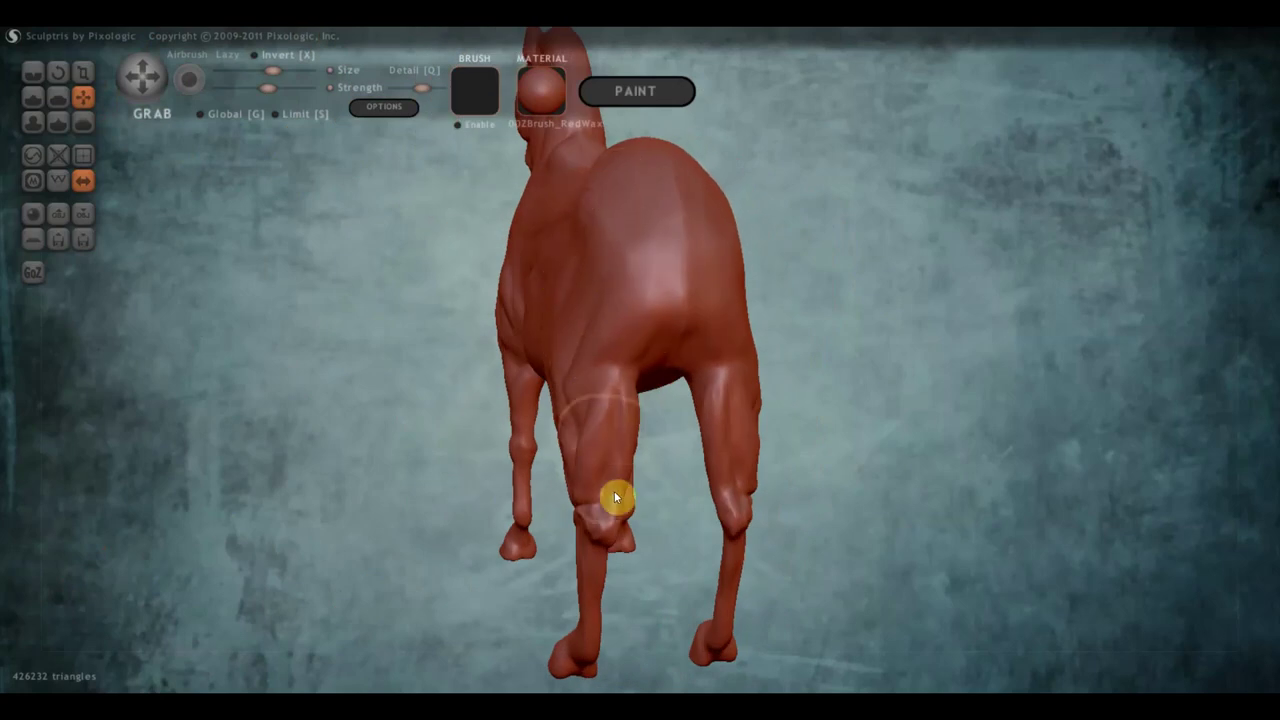
right_click_drag(610, 530, 565, 502)
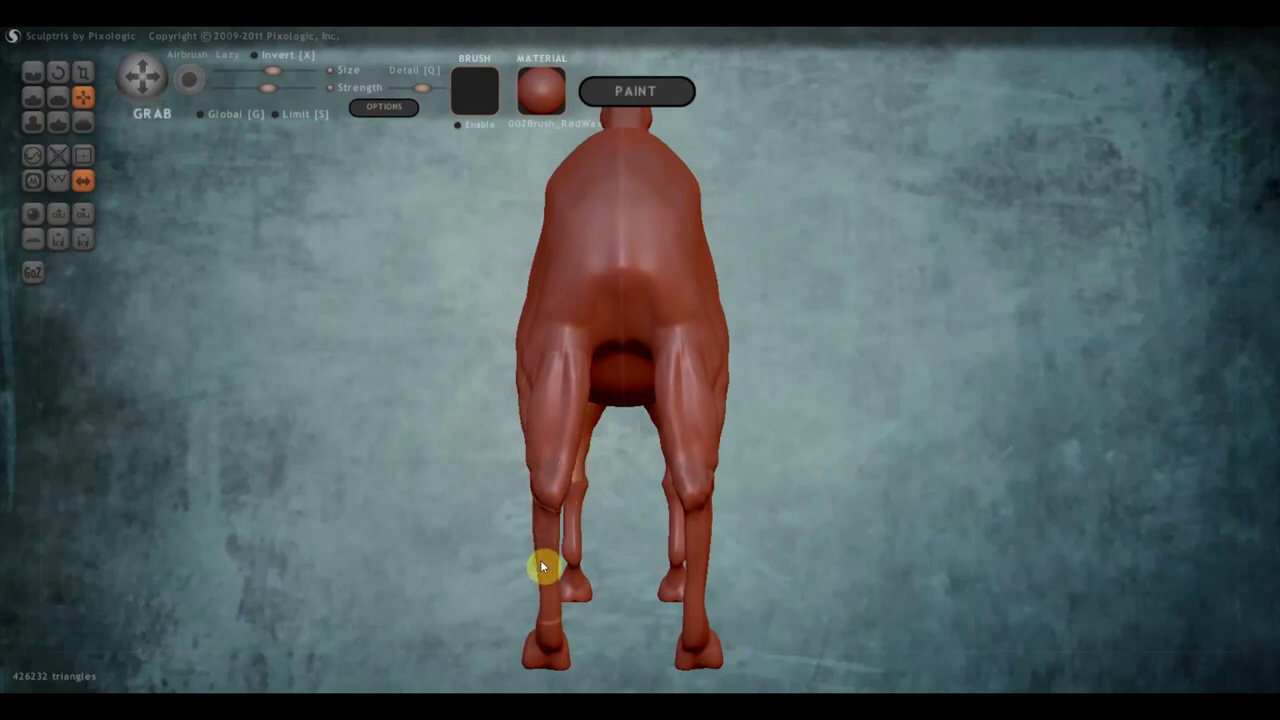
left_click_drag(545, 565, 546, 500, "shift")
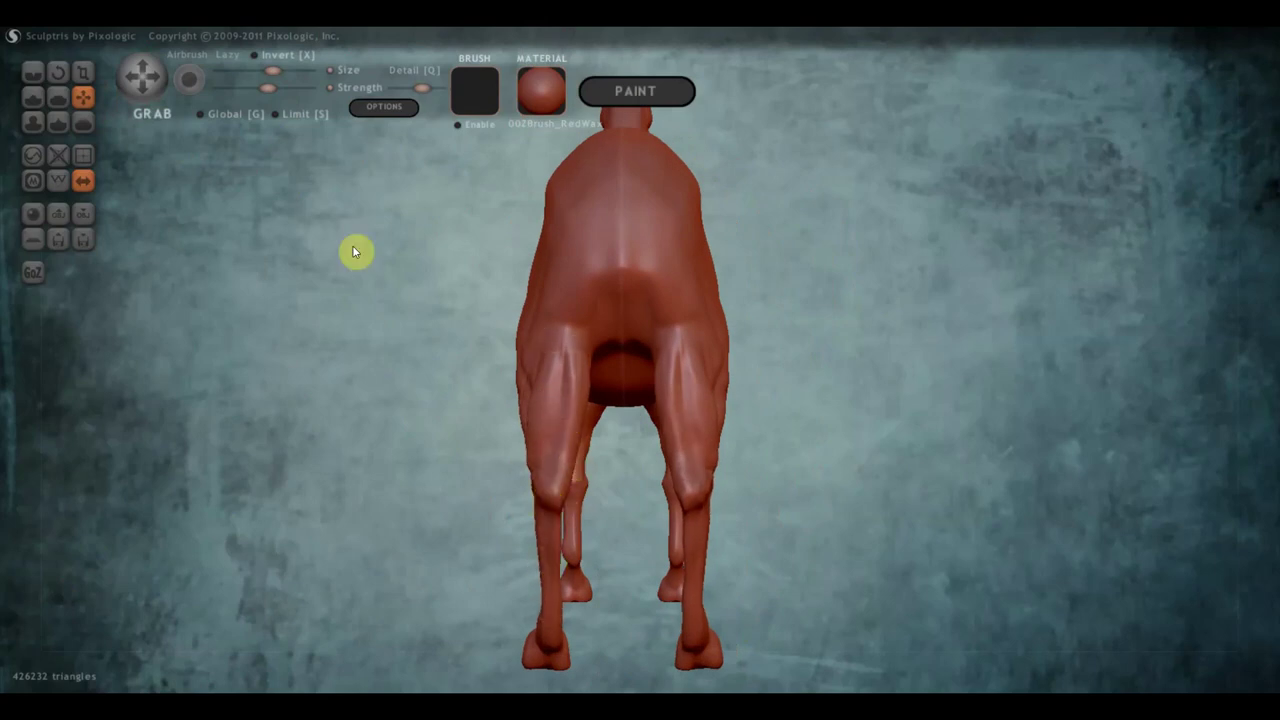
left_click_drag(264, 69, 256, 70)
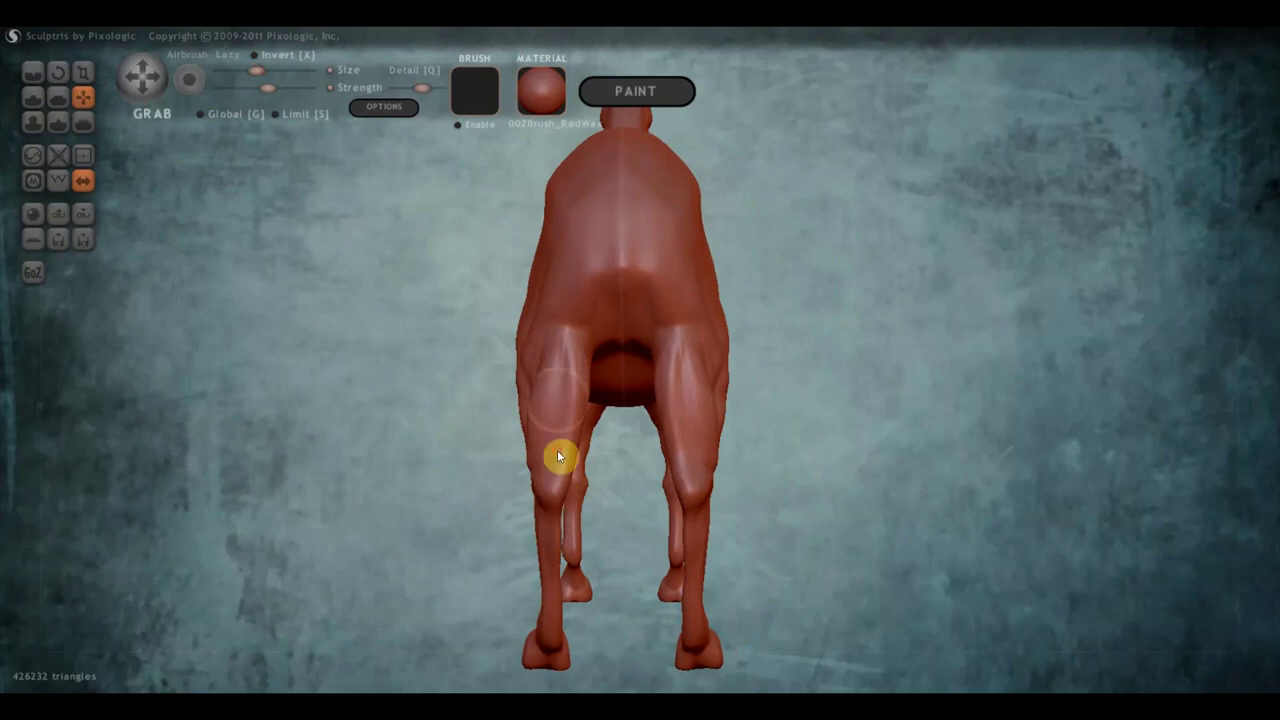
left_click_drag(686, 477, 699, 540)
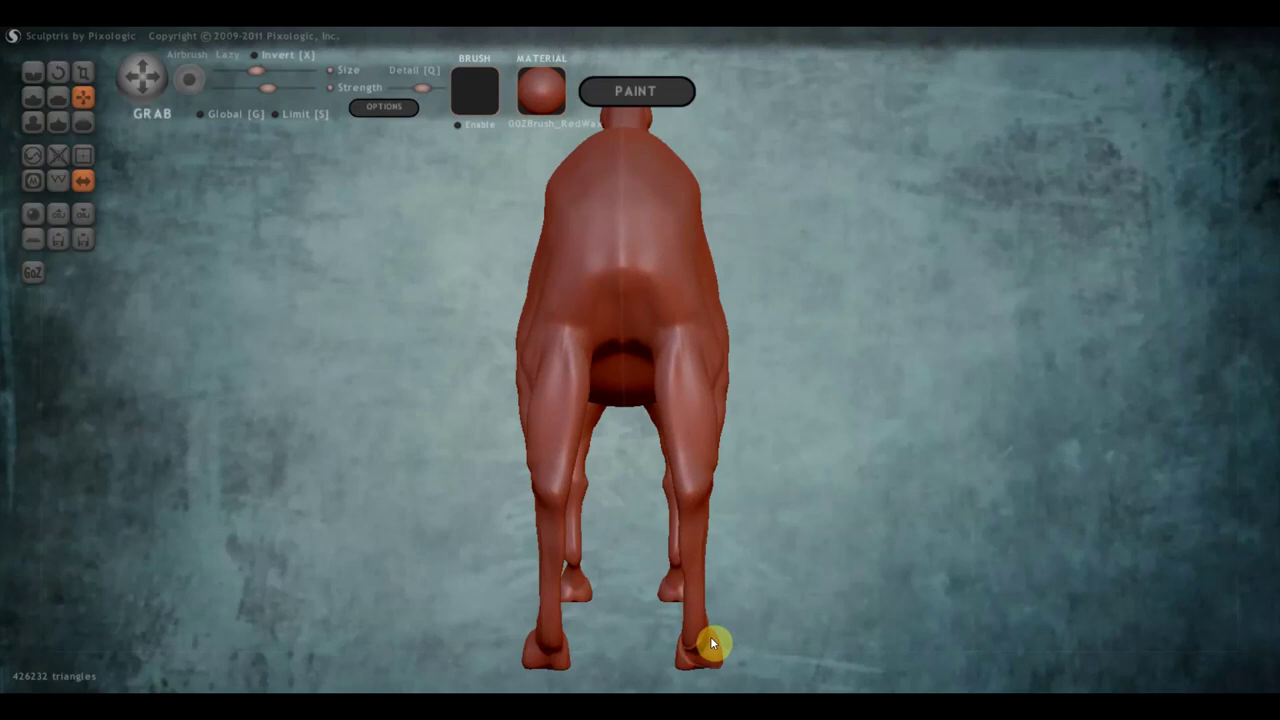
mouse_move(705, 634)
left_mouse_down()
mouse_move(457, 628)
mouse_move(534, 635)
left_mouse_up()
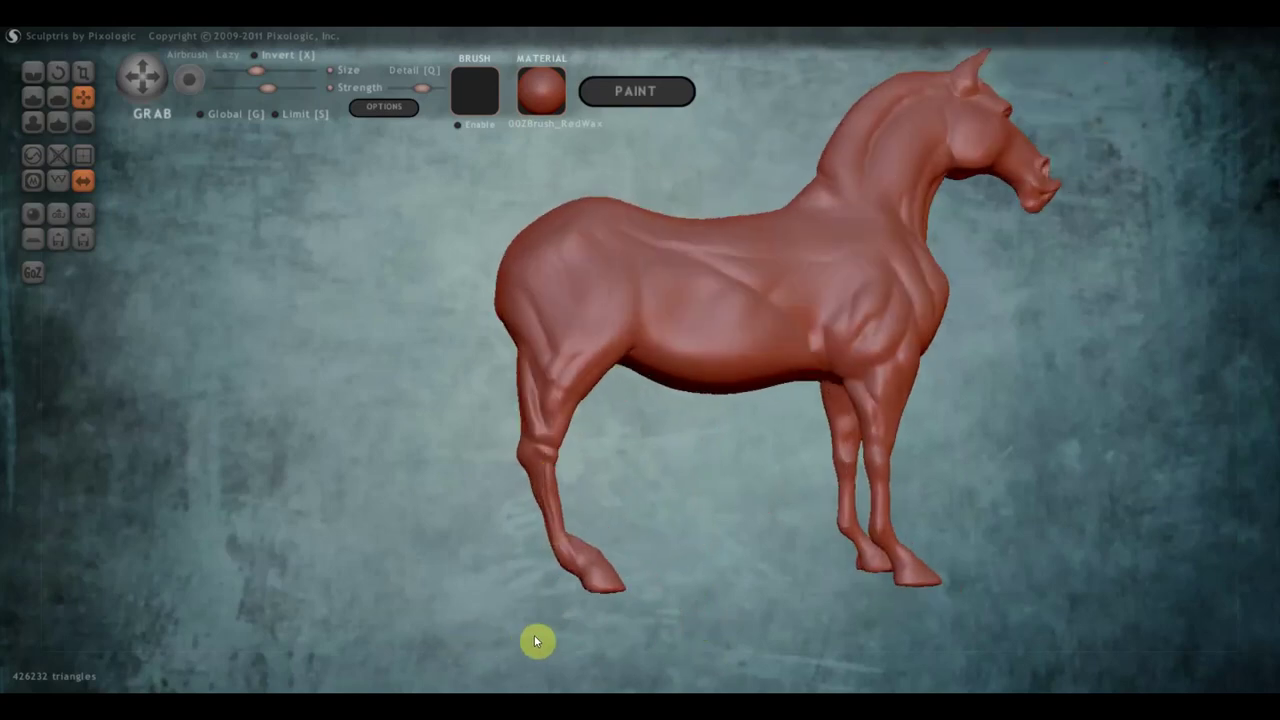
- Reshape the front pastern above the hoof, undoing one attempt, with the front leg mirrored
left_click_drag(771, 517, 520, 549)
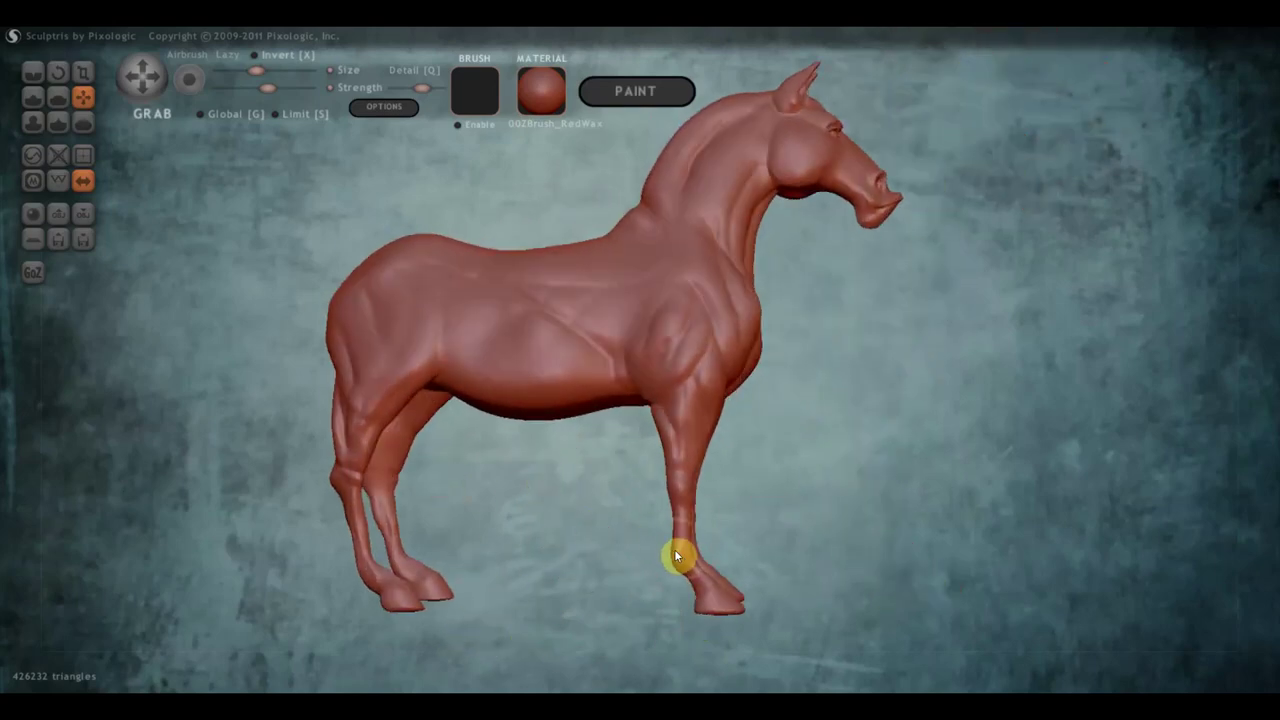
left_click_drag(667, 549, 678, 512)
key("ctrl+z")
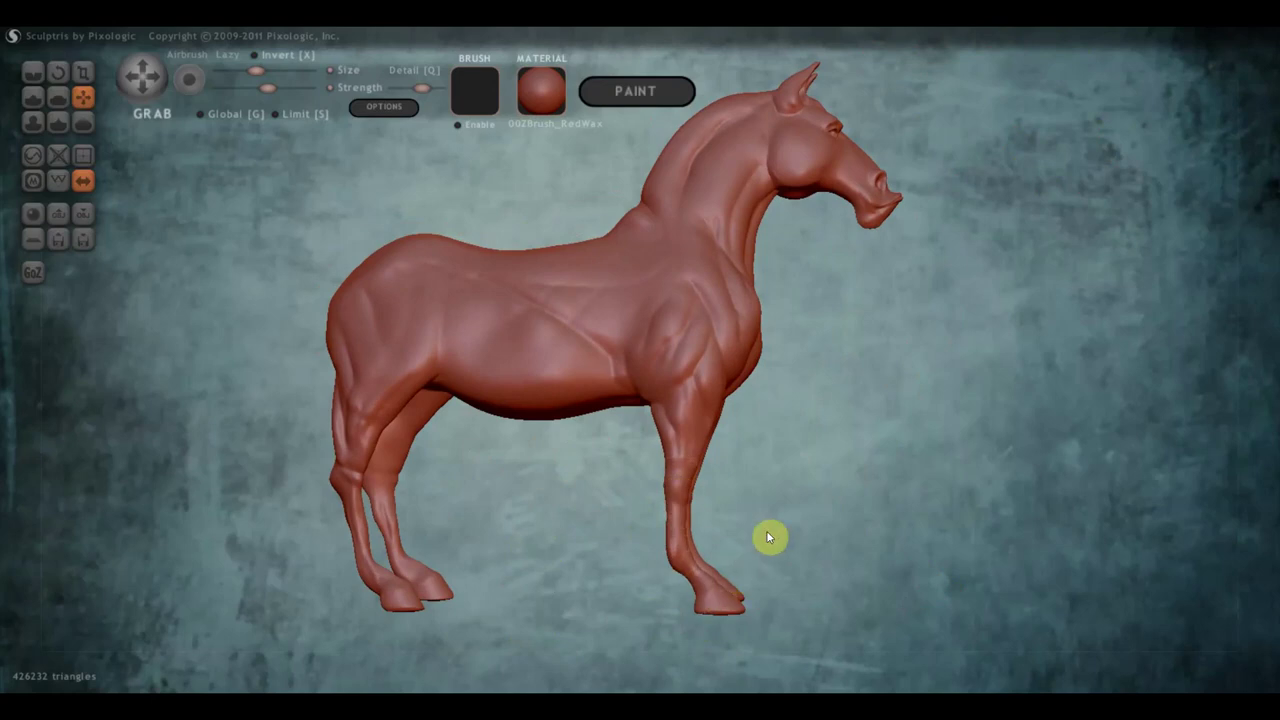
left_click_drag(777, 534, 780, 538, "shift")
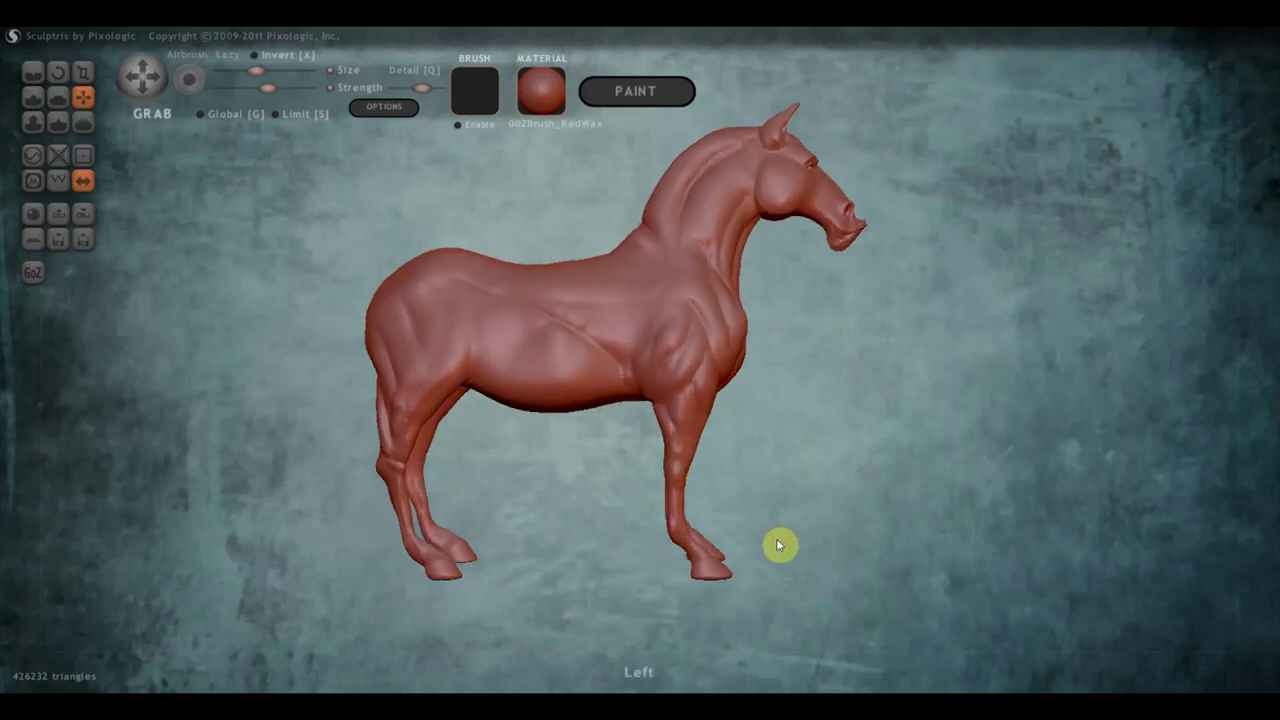
mouse_move(706, 582)
left_mouse_down()
mouse_move(577, 574)
mouse_move(616, 578)
mouse_move(594, 586)
left_mouse_up()
mouse_move(634, 549)
left_mouse_down()
mouse_move(642, 336)
mouse_move(509, 491)
mouse_move(528, 530)
left_mouse_up()
scroll(523, 496, "up", 2)
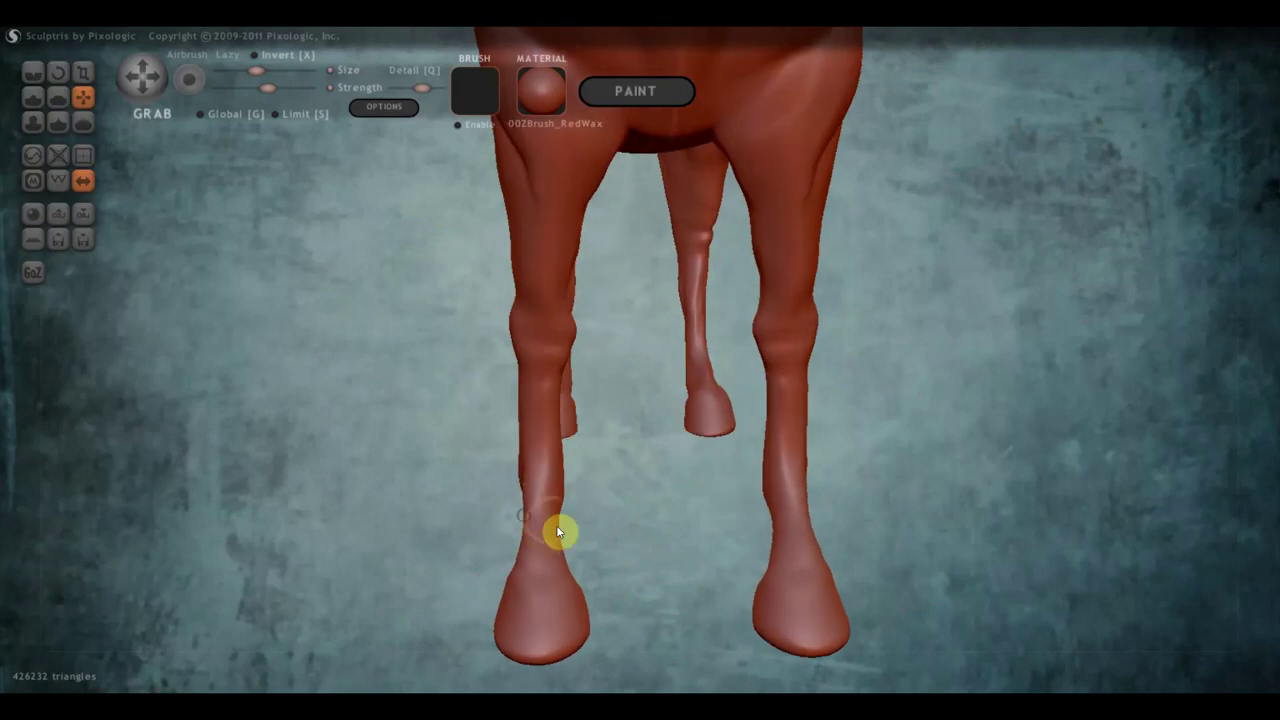
mouse_move(565, 564)
left_mouse_down()
mouse_move(530, 530)
mouse_move(551, 480)
mouse_move(560, 490)
mouse_move(525, 488)
left_mouse_up()
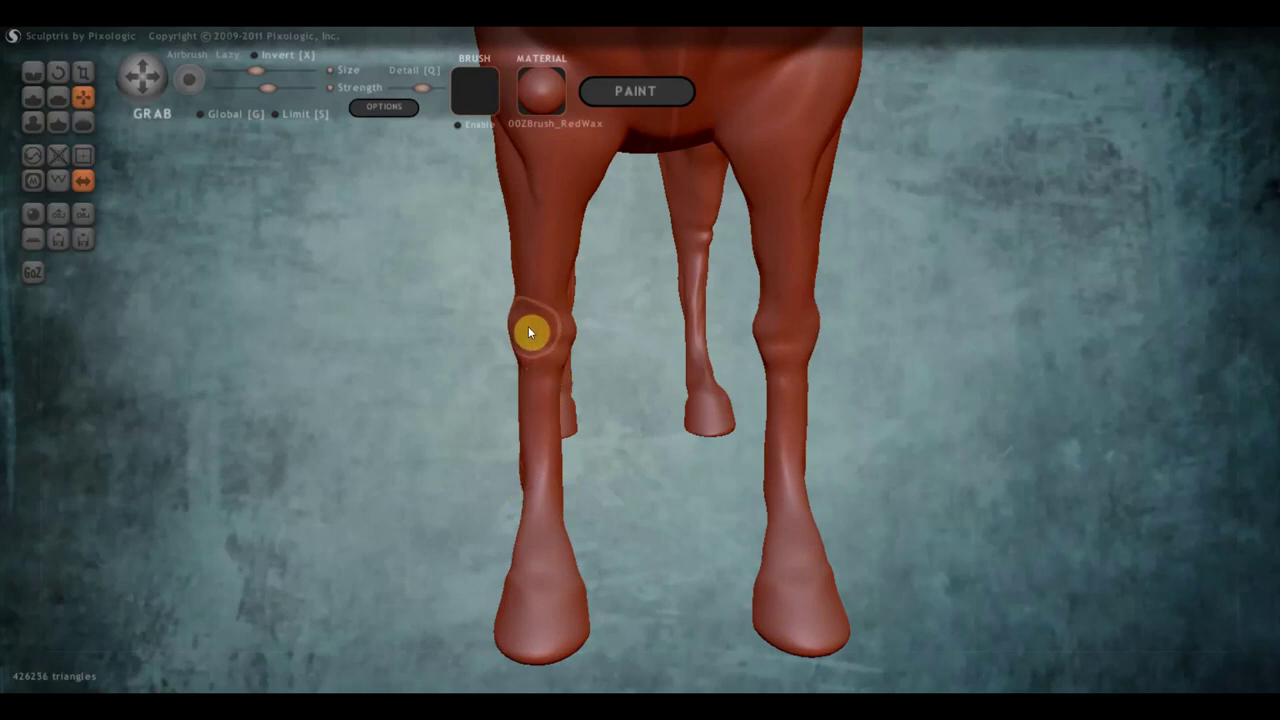
- Adjust the rear pastern and hoof and fill the front hoof into a solid rounded shape
mouse_move(542, 322)
right_mouse_down()
mouse_move(601, 398)
mouse_move(791, 422)
right_mouse_up()
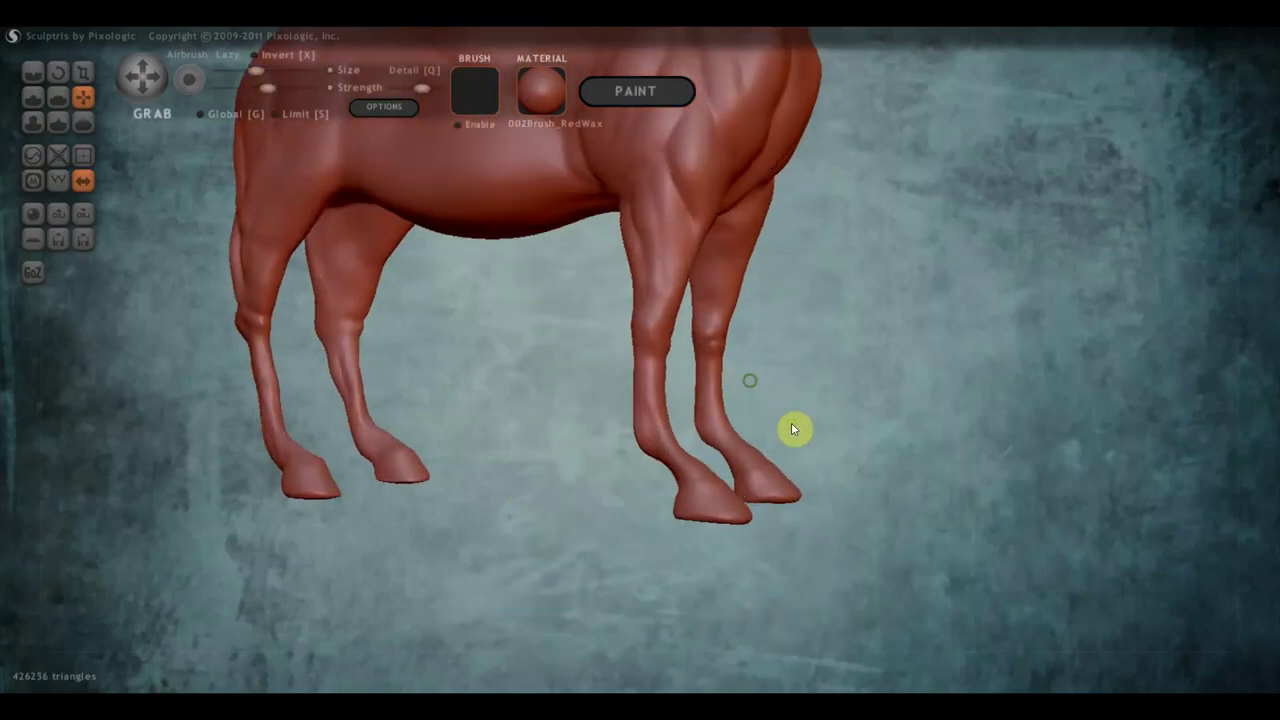
left_click_drag(777, 478, 779, 471)
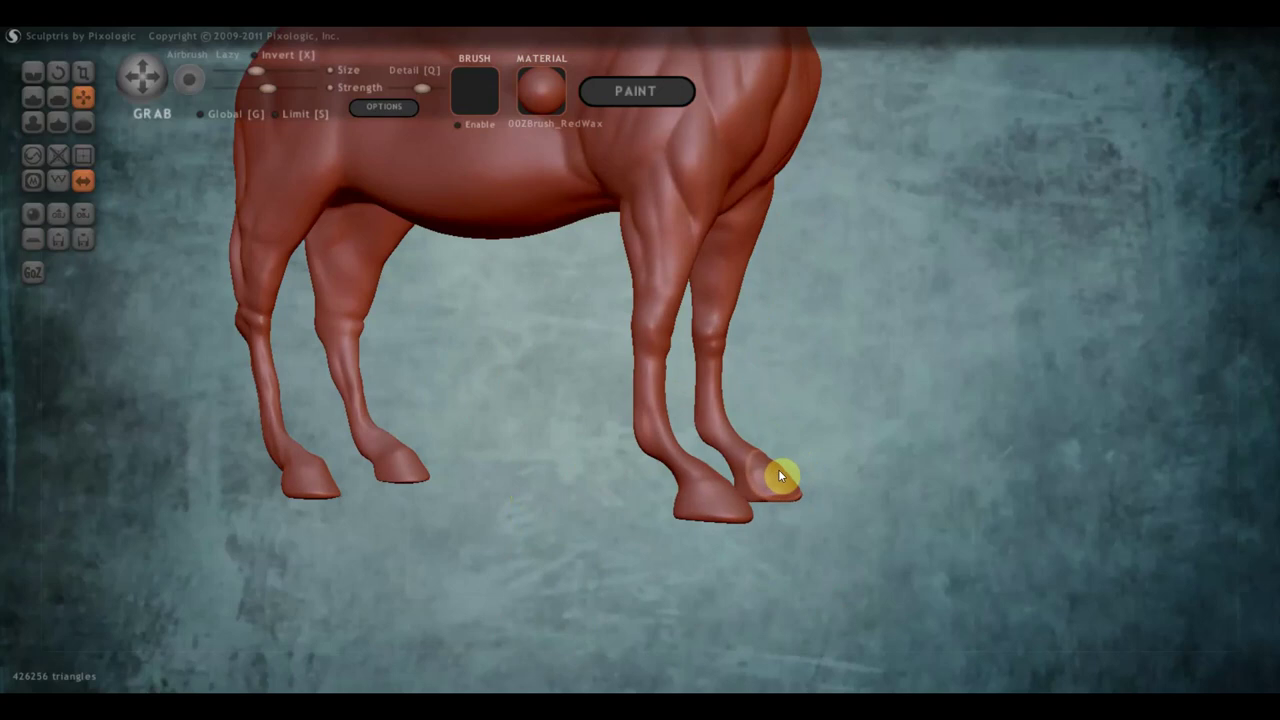
left_click_drag(740, 516, 700, 517)
mouse_move(421, 472)
left_mouse_down()
mouse_move(379, 526)
mouse_move(474, 529)
mouse_move(557, 637)
mouse_move(740, 590)
mouse_move(745, 567)
mouse_move(959, 487)
mouse_move(972, 532)
mouse_move(838, 474)
left_mouse_up()
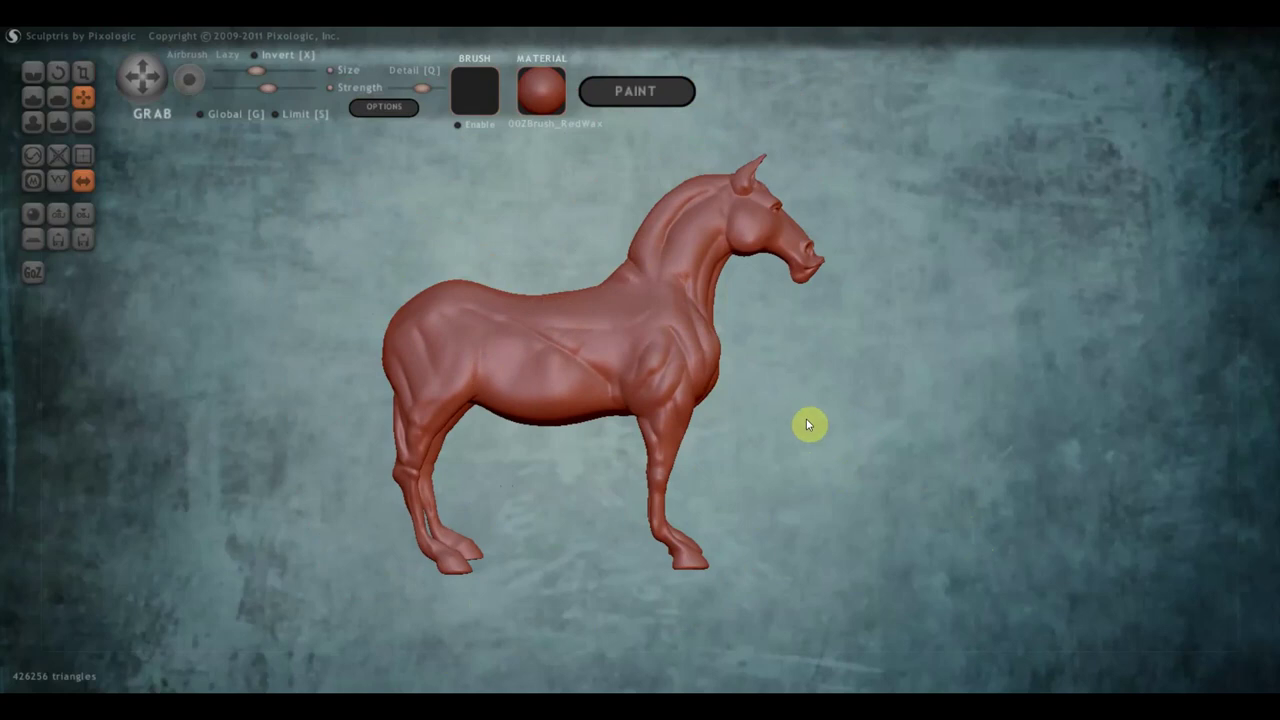
mouse_move(829, 433)
left_mouse_down("shift")
mouse_move(777, 449)
mouse_move(571, 437)
mouse_move(569, 449)
mouse_move(746, 486)
left_mouse_up("shift")
scroll(826, 524, "up", 5)
mouse_move(826, 524)
left_mouse_down("alt")
mouse_move(723, 349)
mouse_move(680, 340)
left_mouse_up("alt")
scroll(760, 506, "up", 5)
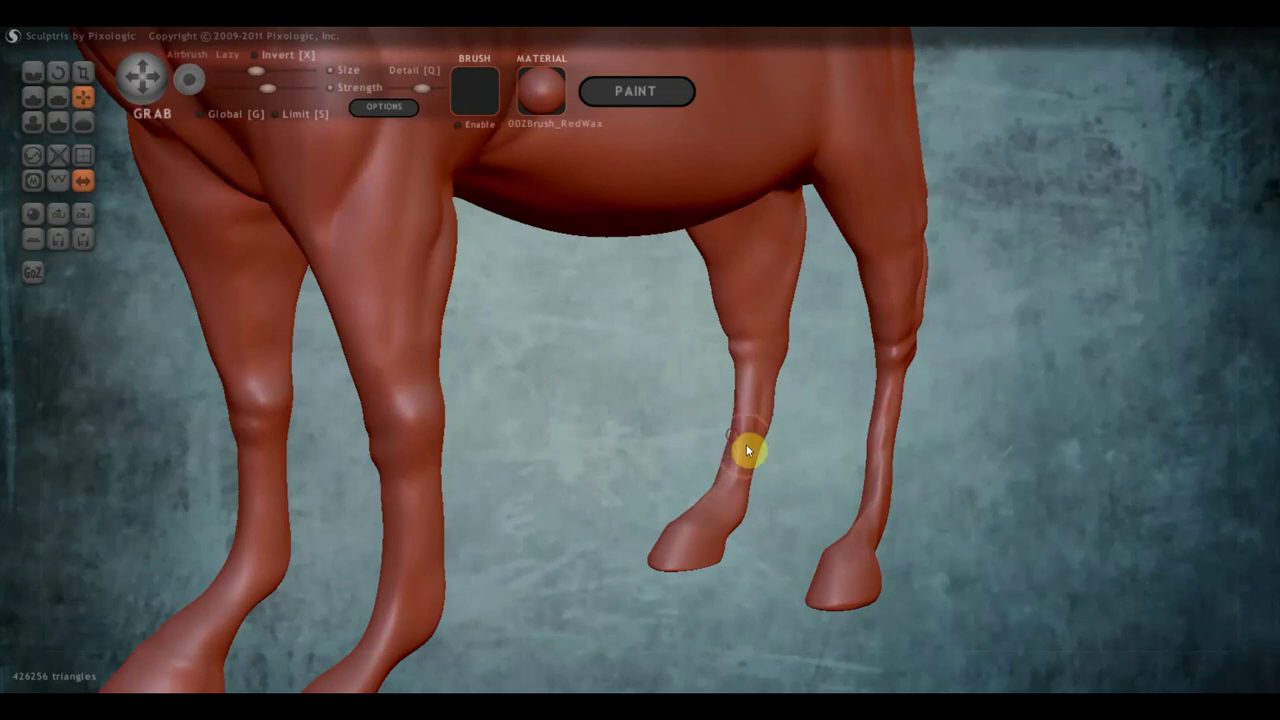
left_click(35, 95)
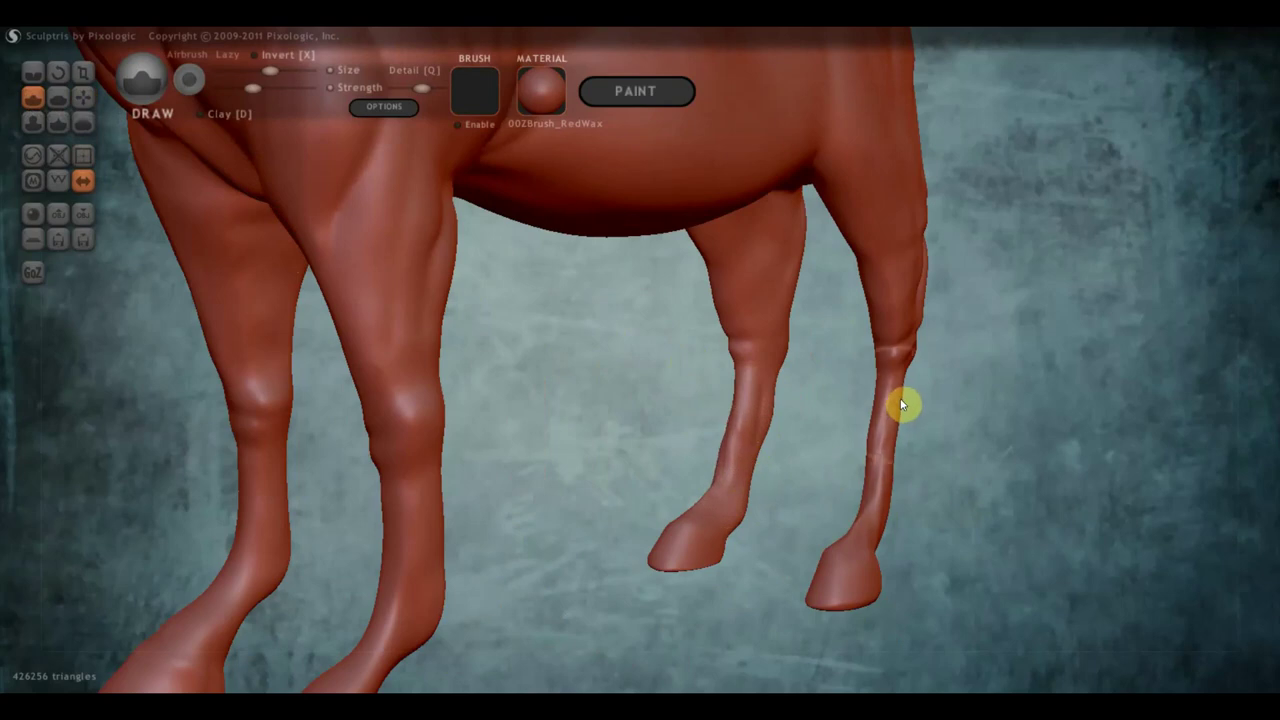
scroll(860, 405, "down", 3)
left_click_drag(814, 409, 886, 434)
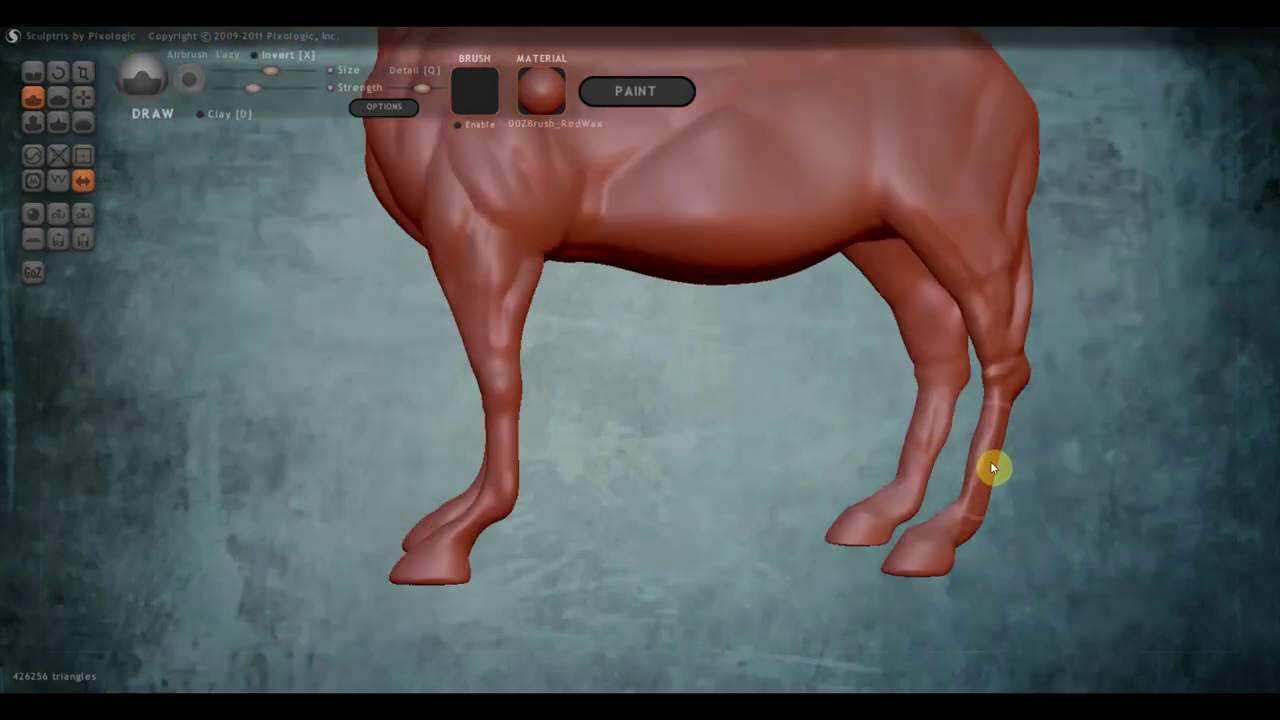
left_click(83, 97)
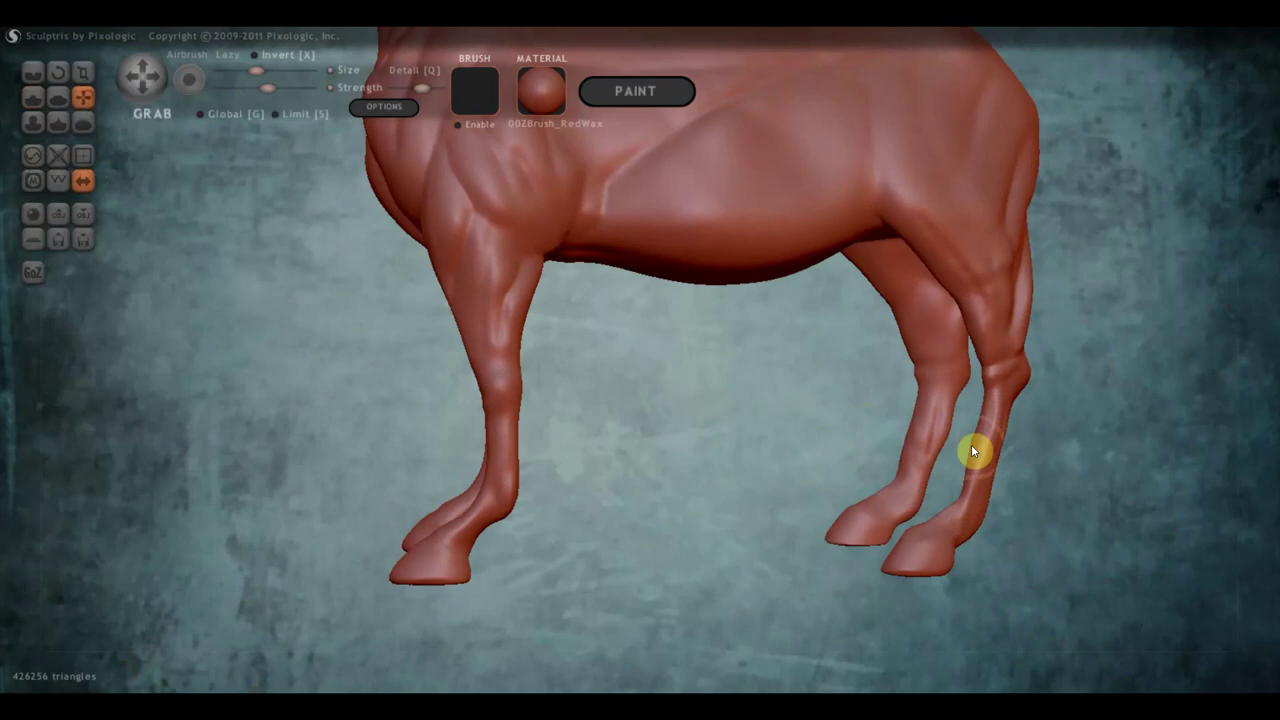
- Turn the horse to a right side profile and reshape the hind hock with the Grab brush
scroll(970, 460, "up", 2)
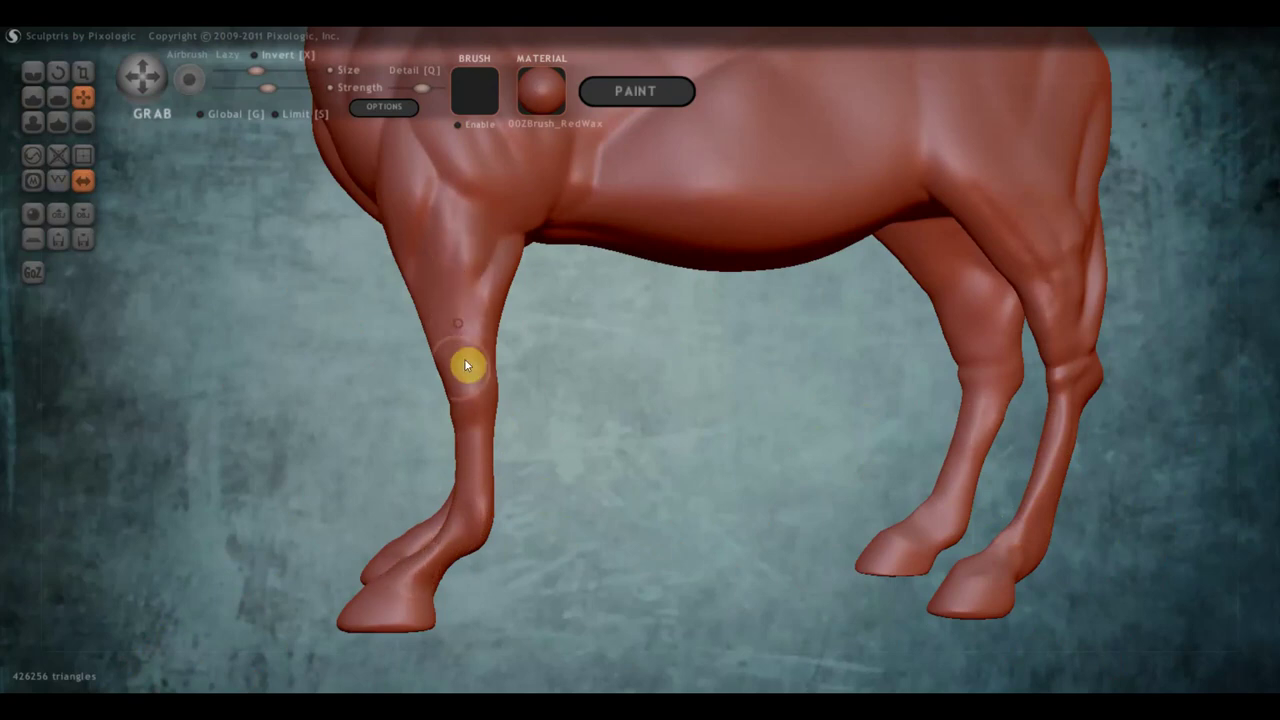
scroll(560, 380, "down", 3)
scroll(701, 413, "down", 2)
left_click_drag(691, 457, 729, 517, "shift")
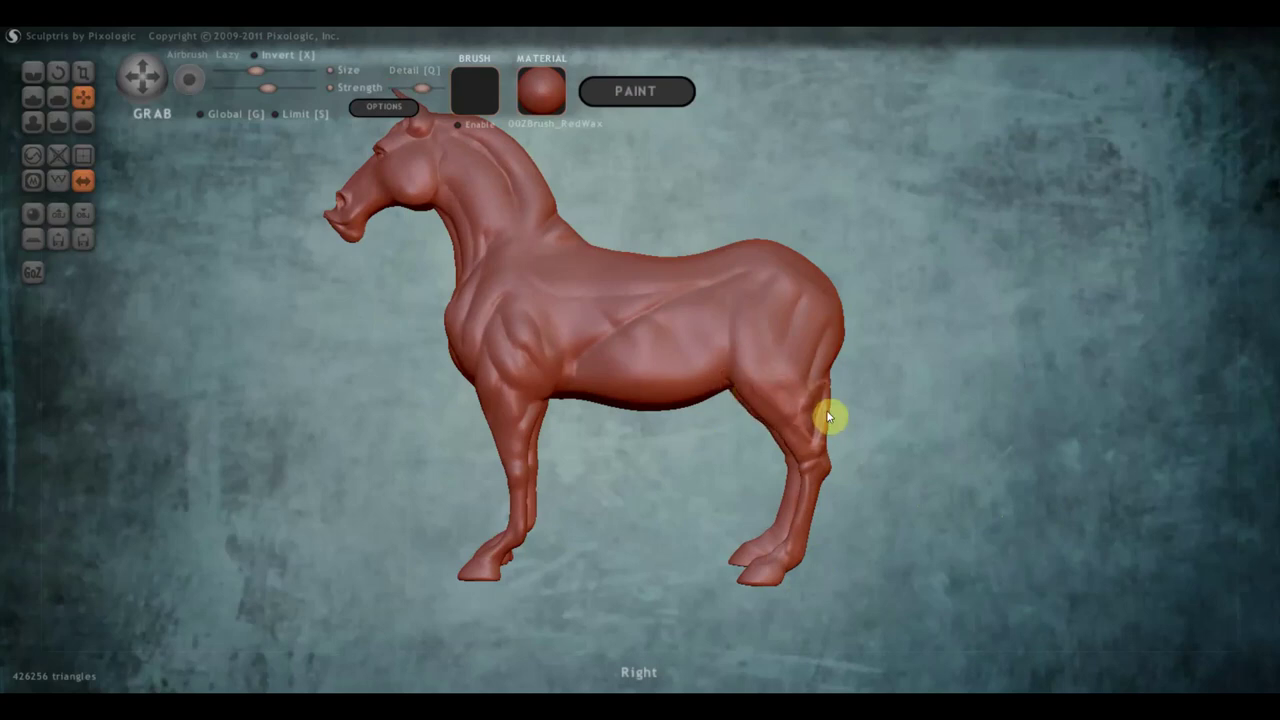
left_click_drag(818, 410, 826, 396)
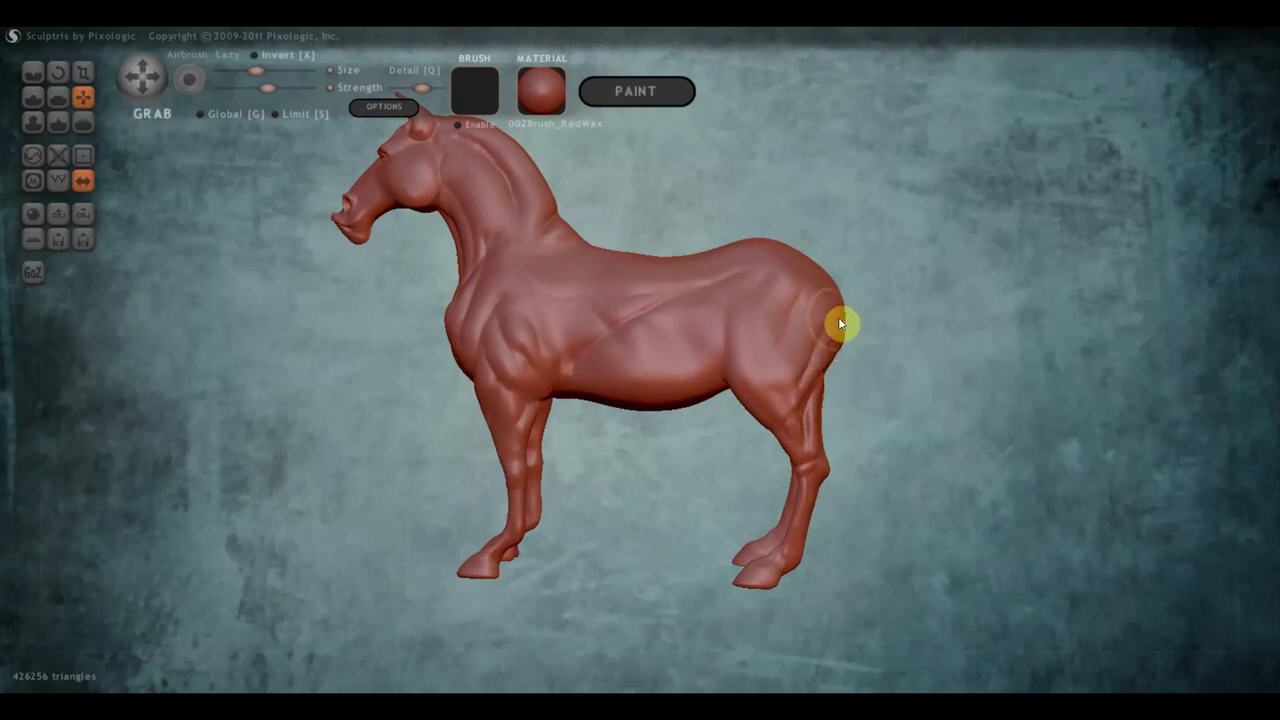
left_click_drag(865, 347, 866, 366, "shift")
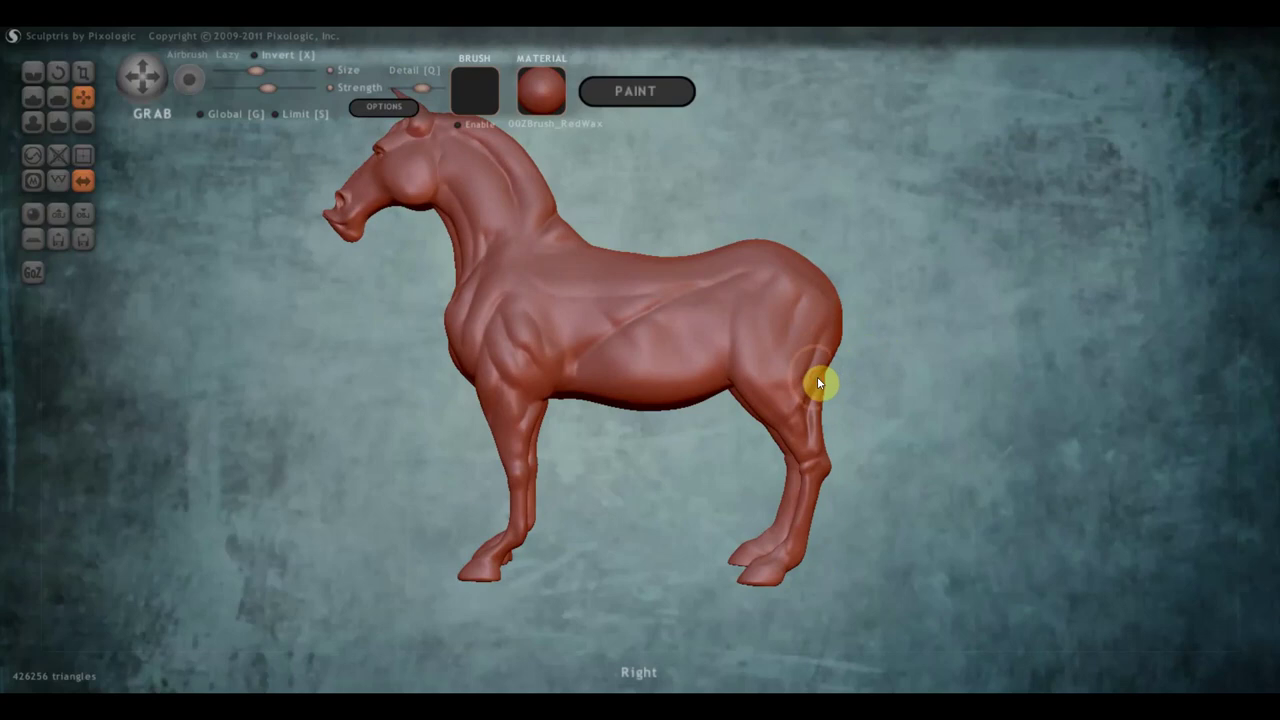
- From a three-quarter front view, pull the chest surface up toward the neck
scroll(819, 376, "down", 3)
mouse_move(855, 420)
left_mouse_down()
mouse_move(938, 450)
mouse_move(928, 438)
left_mouse_up()
scroll(929, 436, "up", 2)
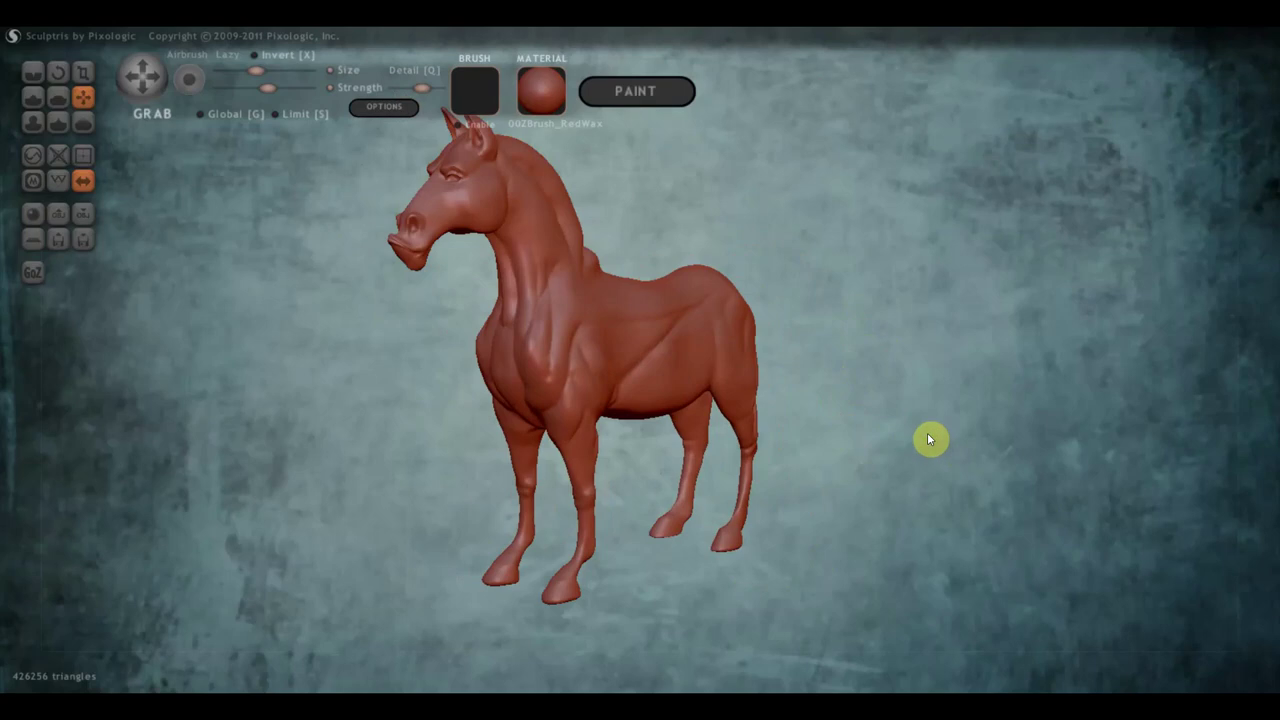
right_click_drag(928, 436, 953, 446)
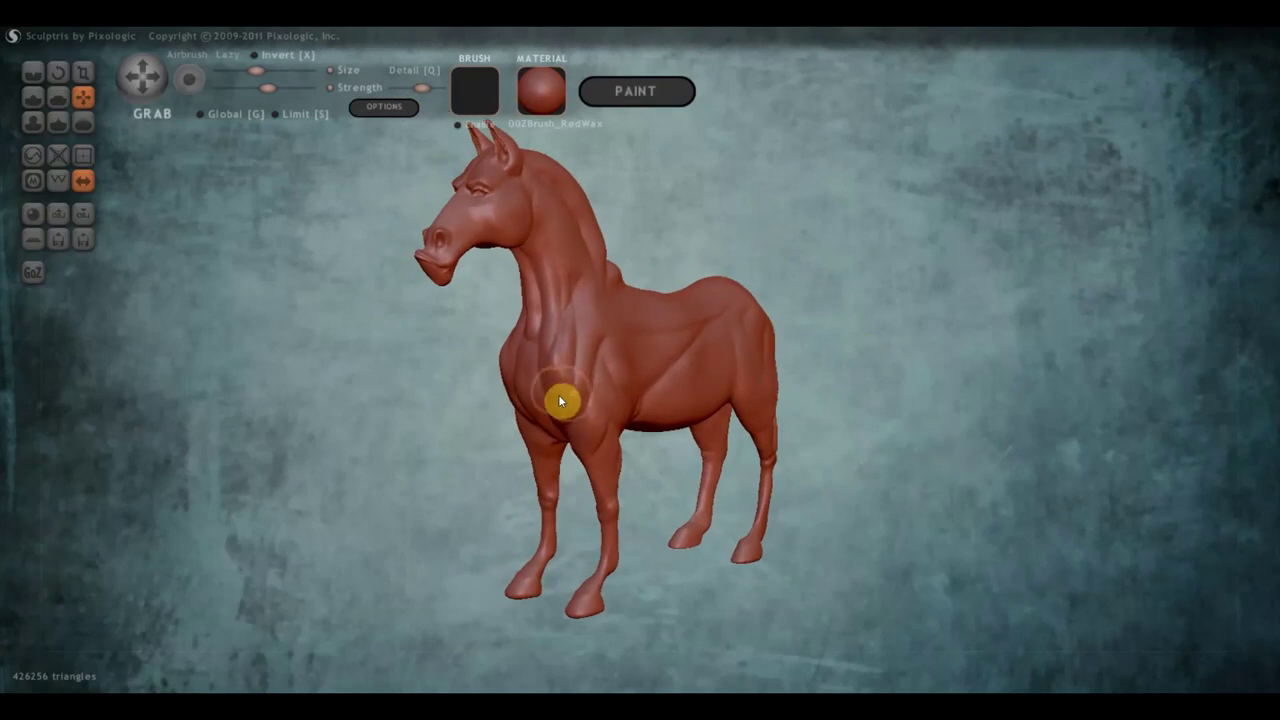
left_click_drag(524, 382, 528, 312)
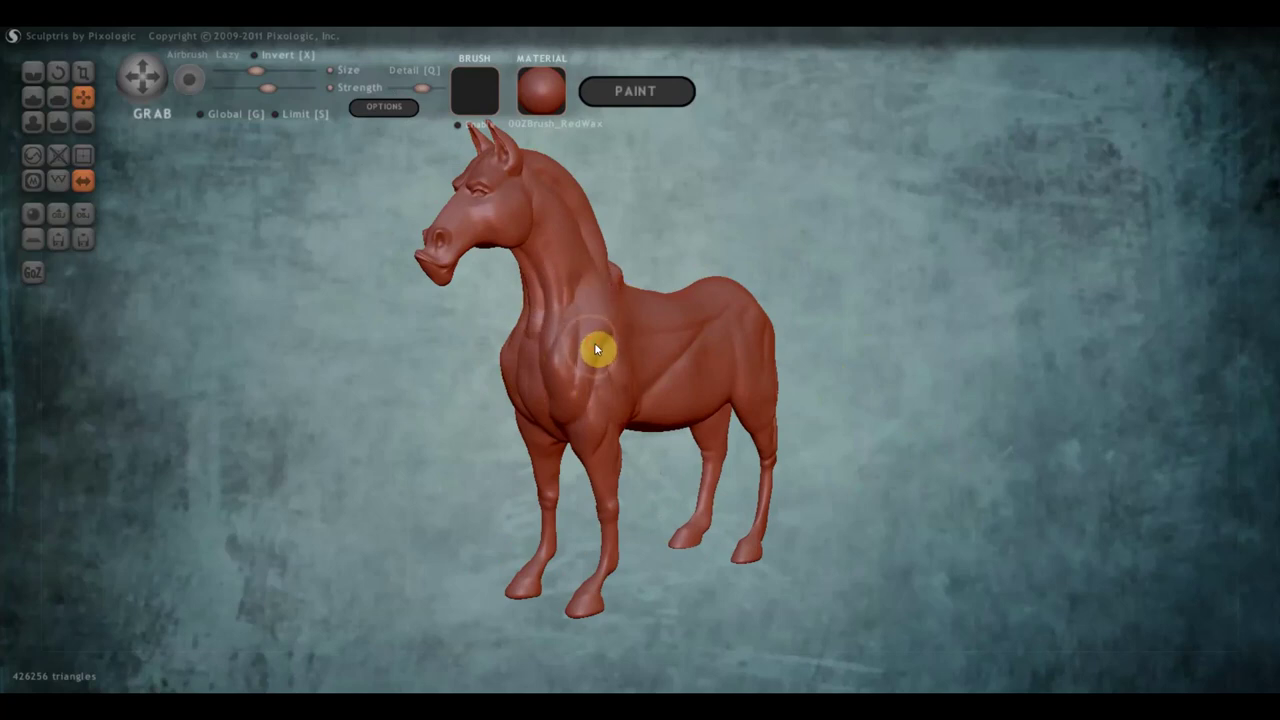
left_click(57, 96)
- Flatten the shoulder muscle ridges and the chest surface from front three-quarter and side views
scroll(703, 366, "up", 3)
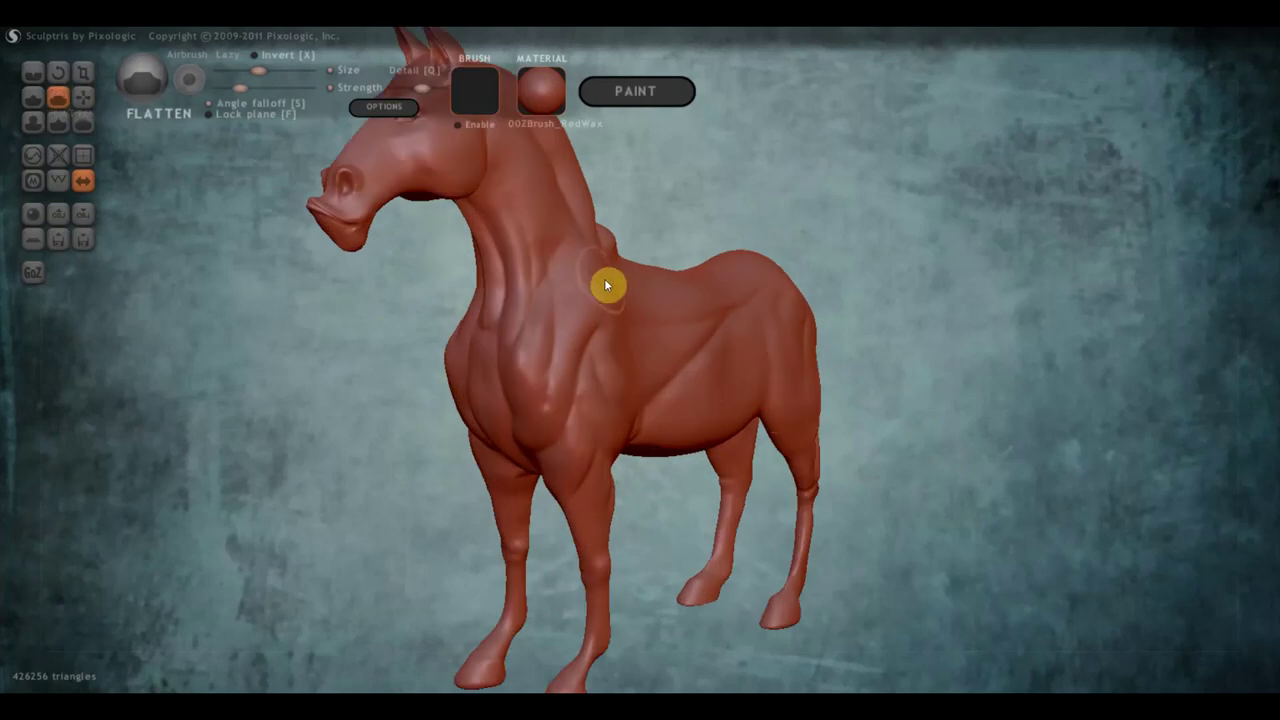
mouse_move(586, 341)
left_mouse_down()
mouse_move(597, 294)
mouse_move(560, 417)
mouse_move(589, 306)
mouse_move(524, 367)
mouse_move(526, 400)
mouse_move(534, 326)
mouse_move(505, 268)
mouse_move(517, 371)
mouse_move(514, 294)
mouse_move(480, 360)
mouse_move(434, 346)
mouse_move(596, 408)
mouse_move(705, 378)
left_mouse_up()
mouse_move(520, 423)
left_mouse_down()
mouse_move(578, 416)
mouse_move(558, 388)
mouse_move(572, 410)
mouse_move(574, 494)
mouse_move(557, 489)
mouse_move(578, 540)
left_mouse_up()
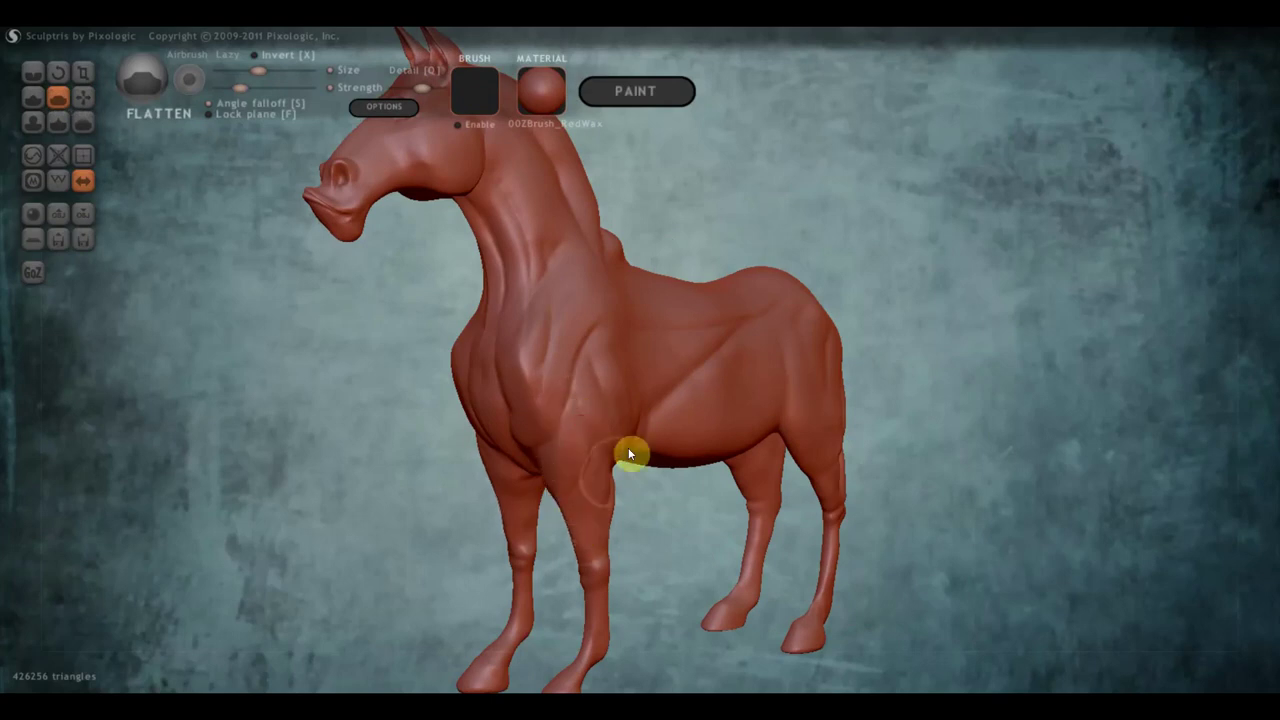
left_click_drag(628, 456, 534, 450)
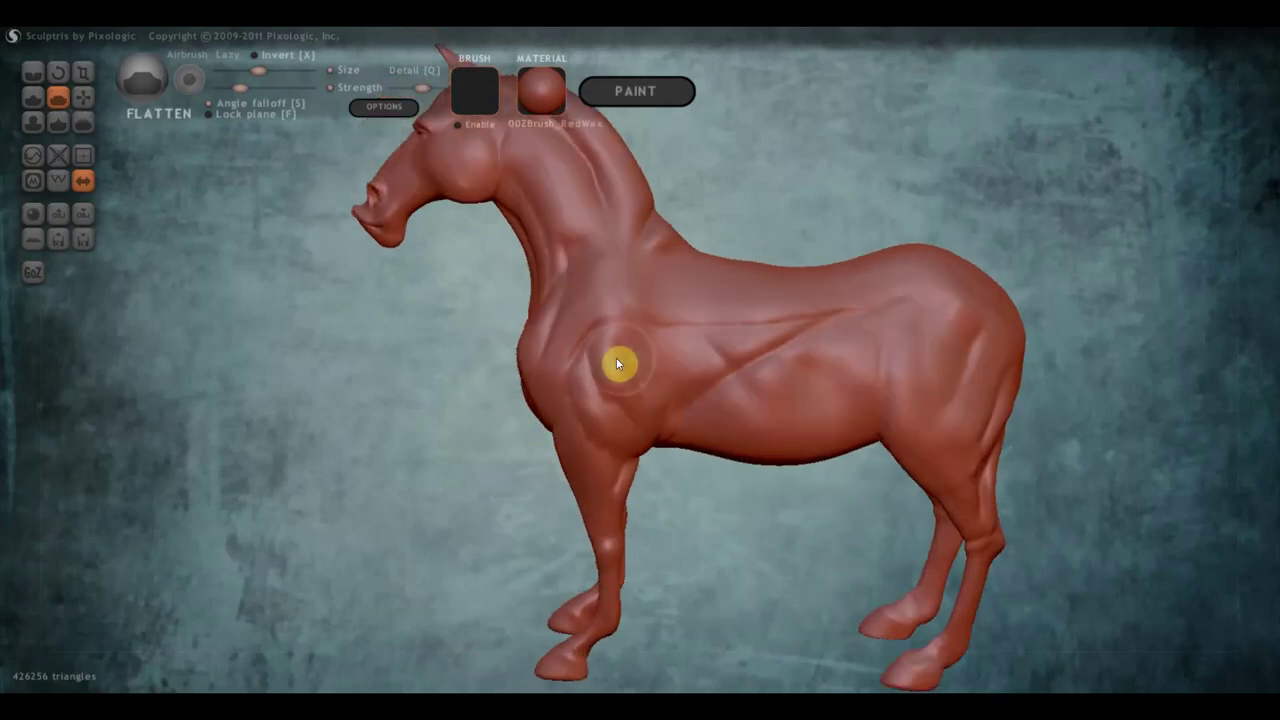
mouse_move(586, 360)
left_mouse_down()
mouse_move(611, 366)
mouse_move(616, 302)
left_mouse_up()
left_click(33, 72)
- Carve crease lines down the shoulder and chest, including near the elbow
left_click_drag(484, 227, 501, 204)
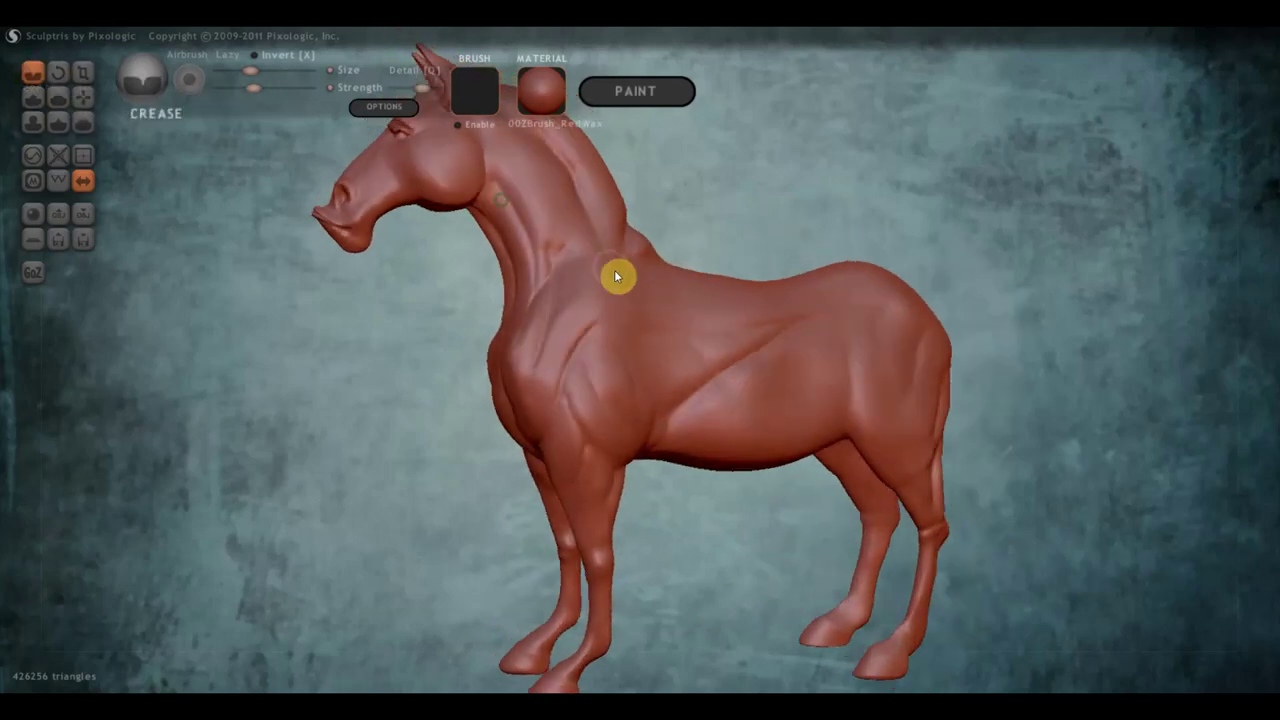
left_click_drag(619, 278, 523, 351)
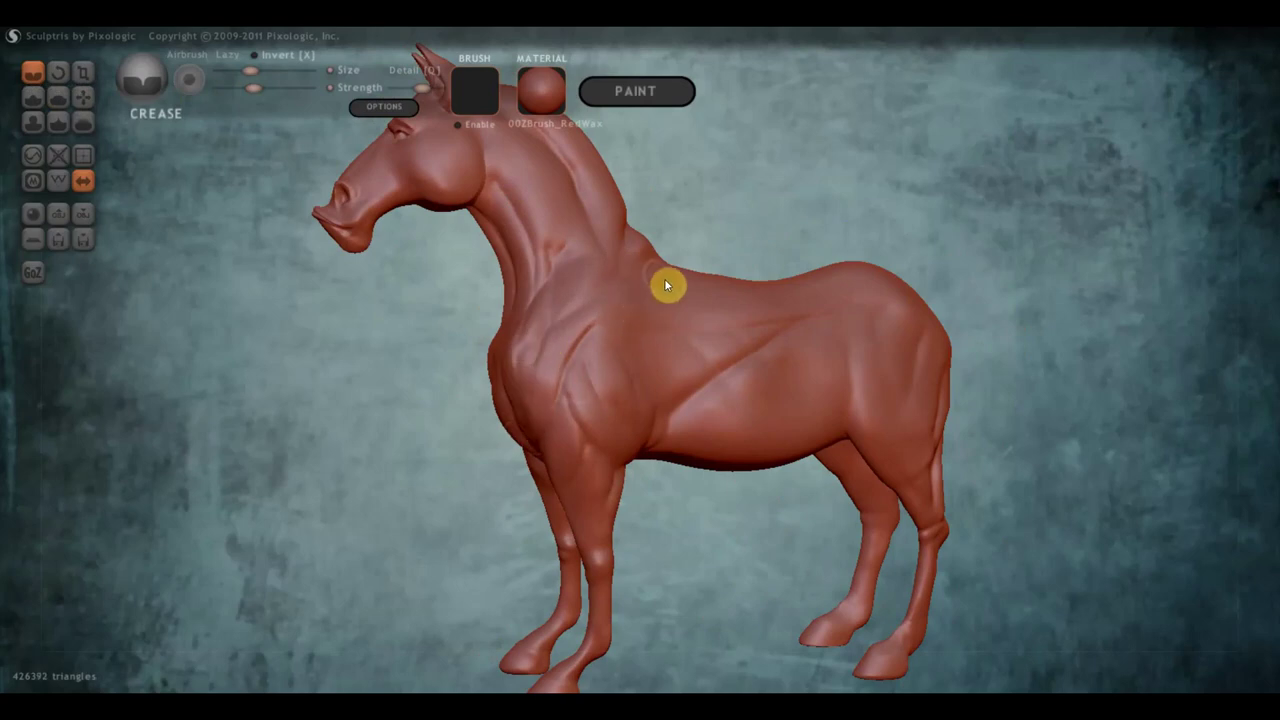
left_click_drag(660, 282, 657, 434)
left_click_drag(643, 360, 631, 457)
left_click_drag(622, 377, 647, 466)
mouse_move(623, 269)
left_mouse_down()
mouse_move(647, 320)
mouse_move(739, 324)
mouse_move(890, 297)
left_mouse_up()
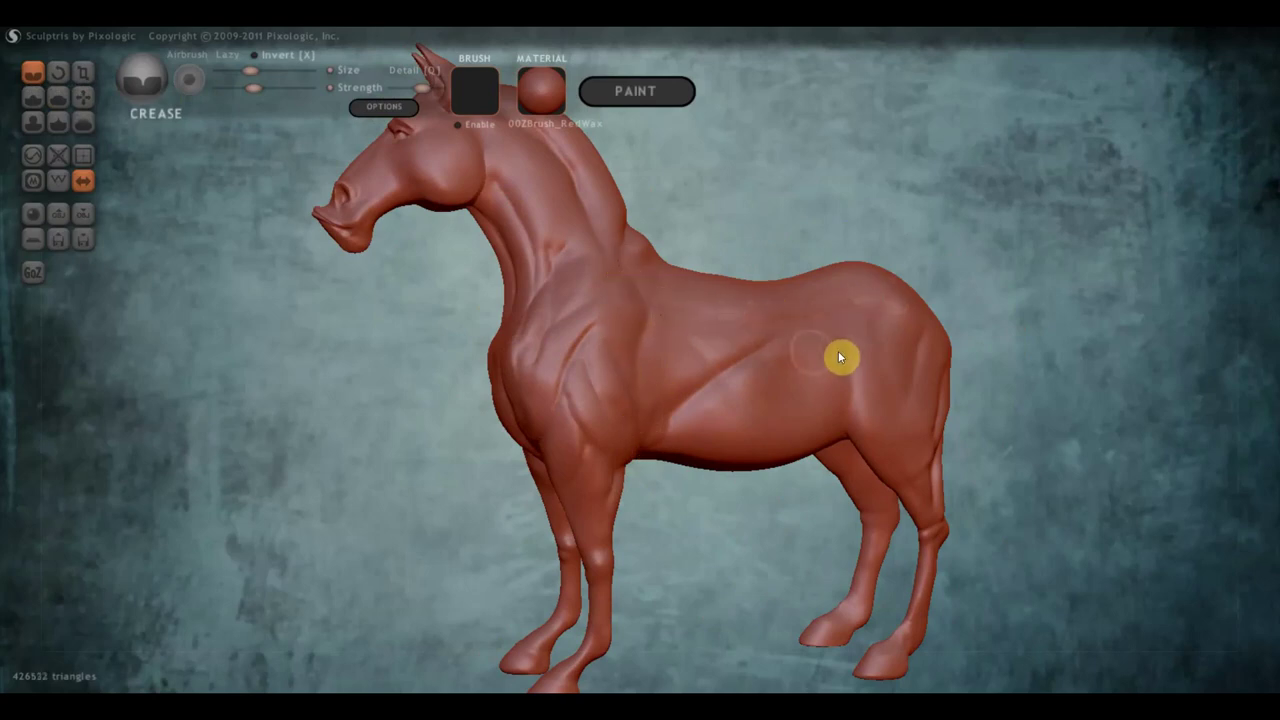
- With the head facing the viewer, crease the neck and chest, adding a stroke on the left chest
mouse_move(760, 423)
right_mouse_down()
mouse_move(908, 431)
mouse_move(886, 491)
mouse_move(908, 451)
mouse_move(904, 413)
mouse_move(921, 401)
right_mouse_up()
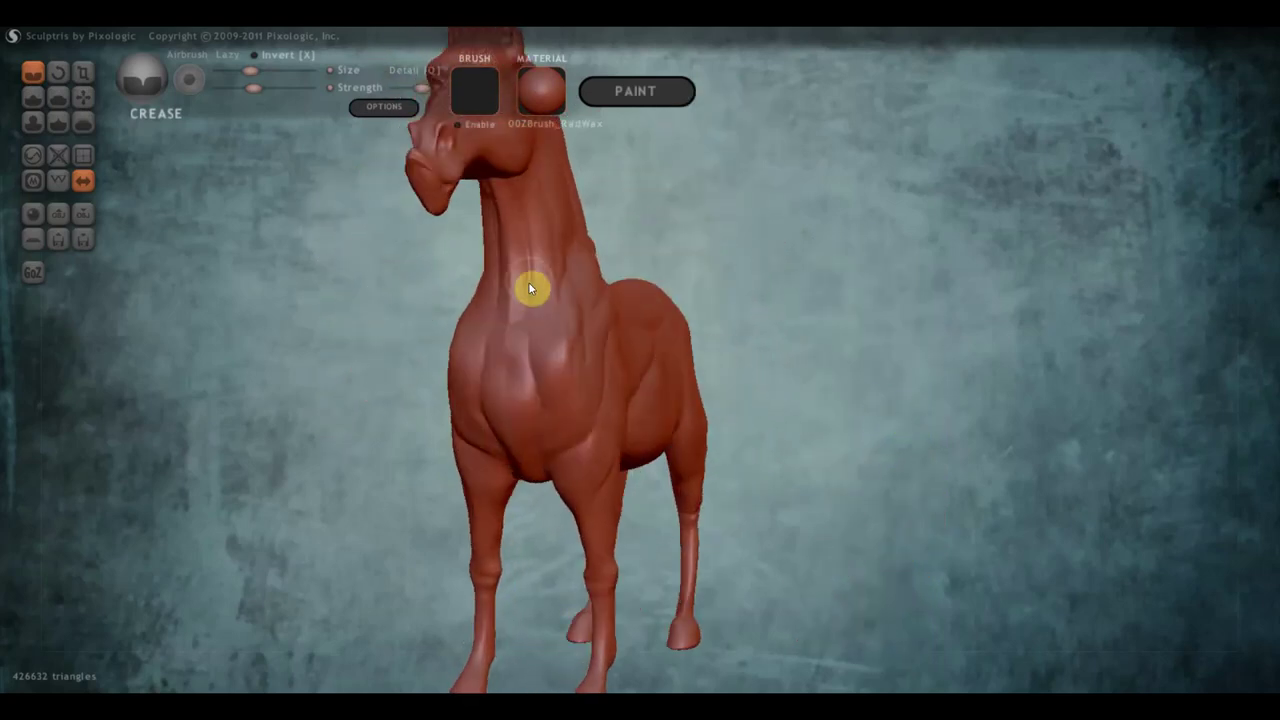
mouse_move(529, 340)
left_mouse_down()
mouse_move(569, 283)
mouse_move(546, 314)
left_mouse_up()
mouse_move(531, 357)
left_mouse_down()
mouse_move(550, 310)
mouse_move(540, 396)
left_mouse_up()
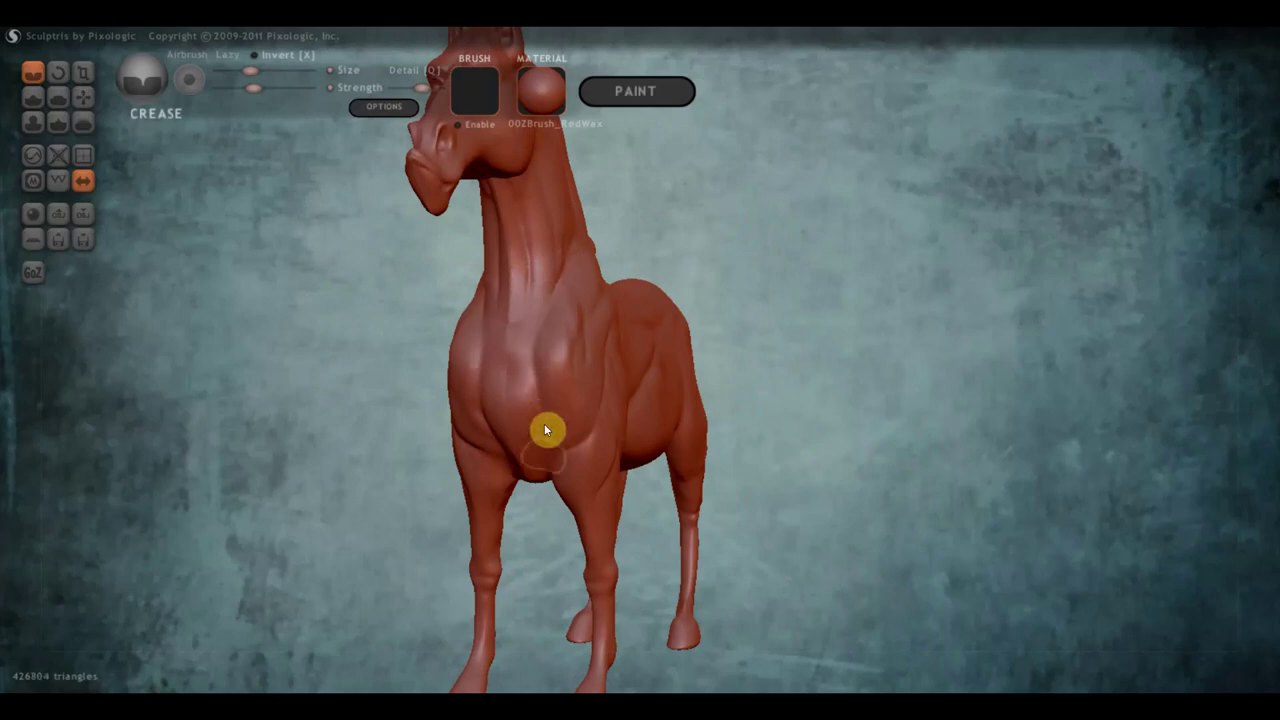
mouse_move(554, 426)
right_mouse_down()
mouse_move(606, 411)
mouse_move(560, 421)
right_mouse_up()
scroll(520, 400, "up", 3)
mouse_move(431, 346)
left_mouse_down()
mouse_move(468, 441)
mouse_move(459, 517)
mouse_move(486, 571)
mouse_move(458, 531)
mouse_move(417, 520)
mouse_move(446, 563)
mouse_move(389, 506)
mouse_move(457, 586)
mouse_move(558, 523)
mouse_move(609, 451)
mouse_move(503, 509)
mouse_move(597, 431)
mouse_move(657, 420)
mouse_move(611, 366)
mouse_move(543, 386)
mouse_move(563, 409)
mouse_move(557, 430)
mouse_move(460, 439)
mouse_move(400, 420)
left_mouse_up()
- Inspect the horse's underside, return to a standing left side view, and select the Draw brush
left_click(83, 97)
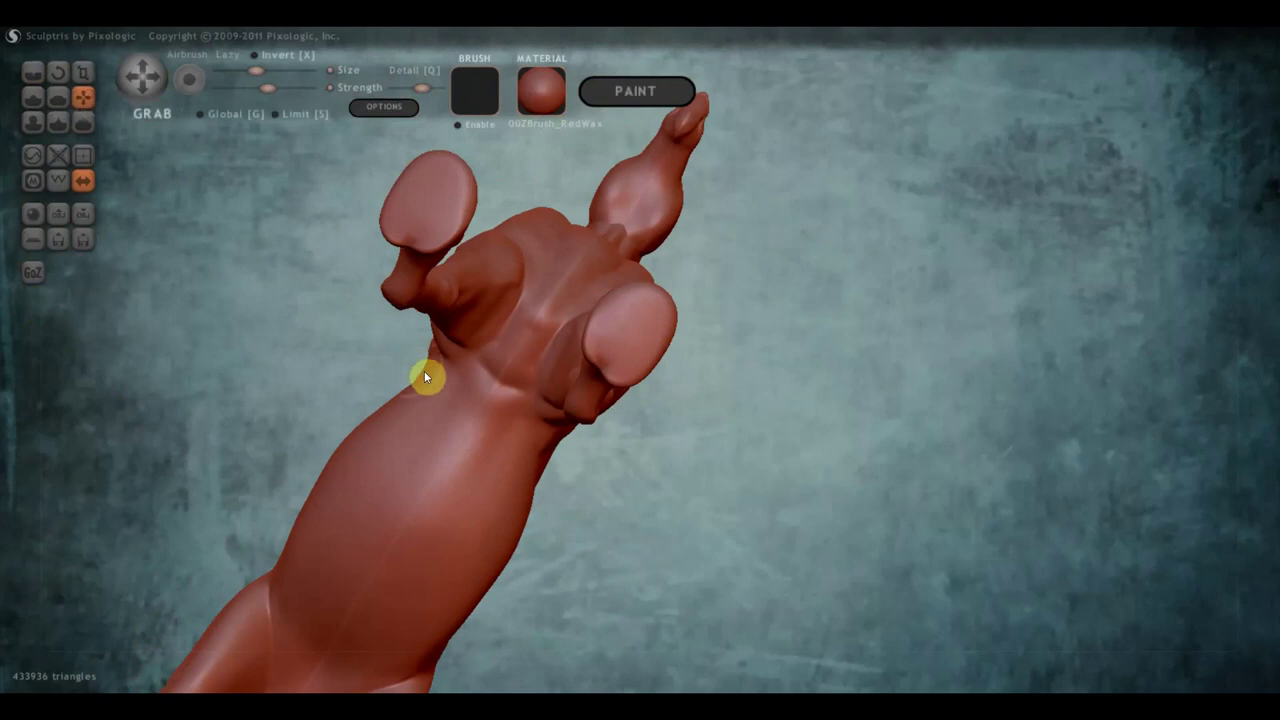
right_click_drag(422, 370, 441, 363)
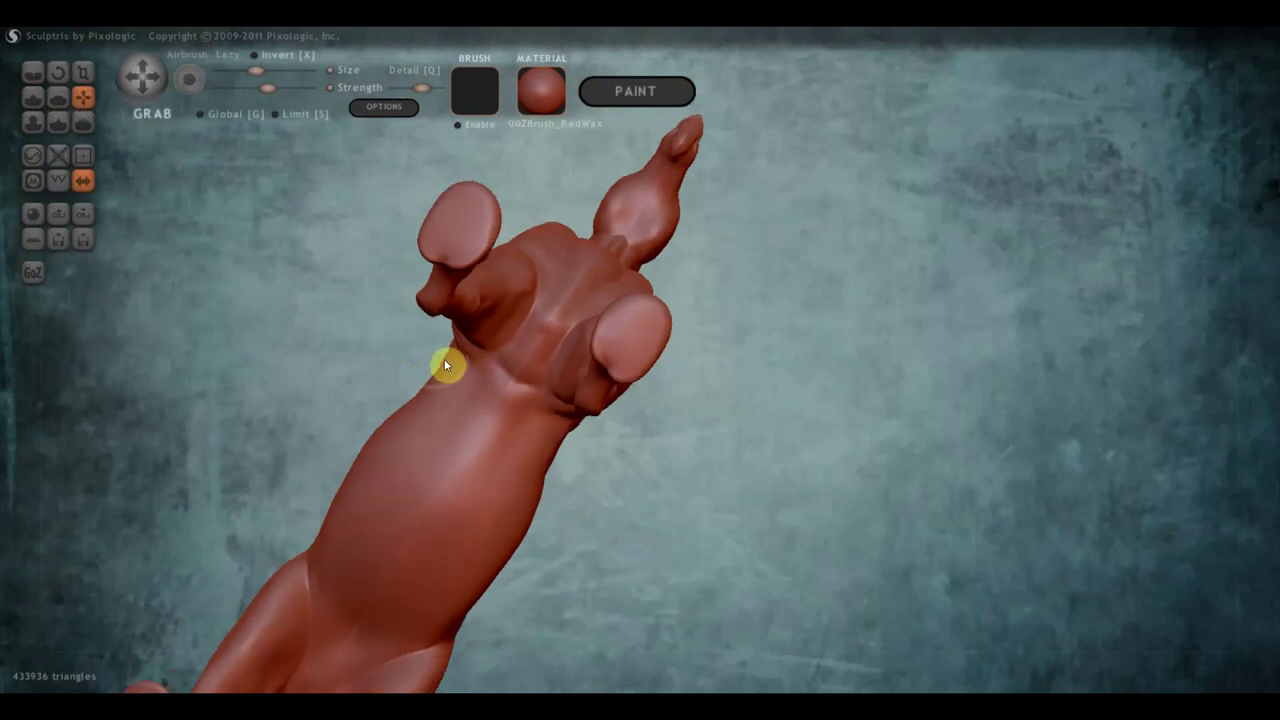
mouse_move(431, 384)
right_mouse_down()
mouse_move(459, 383)
mouse_move(456, 393)
mouse_move(568, 302)
mouse_move(534, 449)
mouse_move(603, 366)
mouse_move(609, 430)
mouse_move(520, 463)
right_mouse_up()
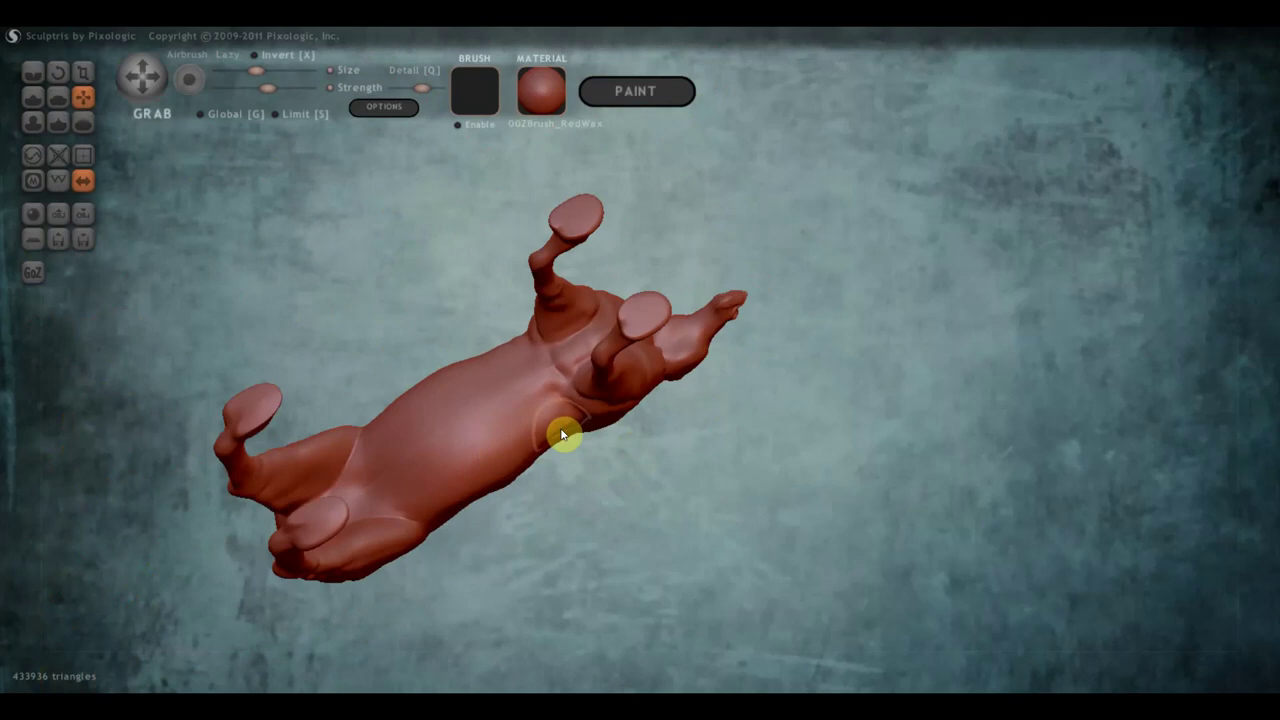
mouse_move(557, 434)
right_mouse_down()
mouse_move(634, 508)
mouse_move(688, 386)
mouse_move(689, 489)
right_mouse_up()
mouse_move(771, 443)
right_mouse_down("alt")
mouse_move(880, 570)
mouse_move(870, 518)
right_mouse_up("alt")
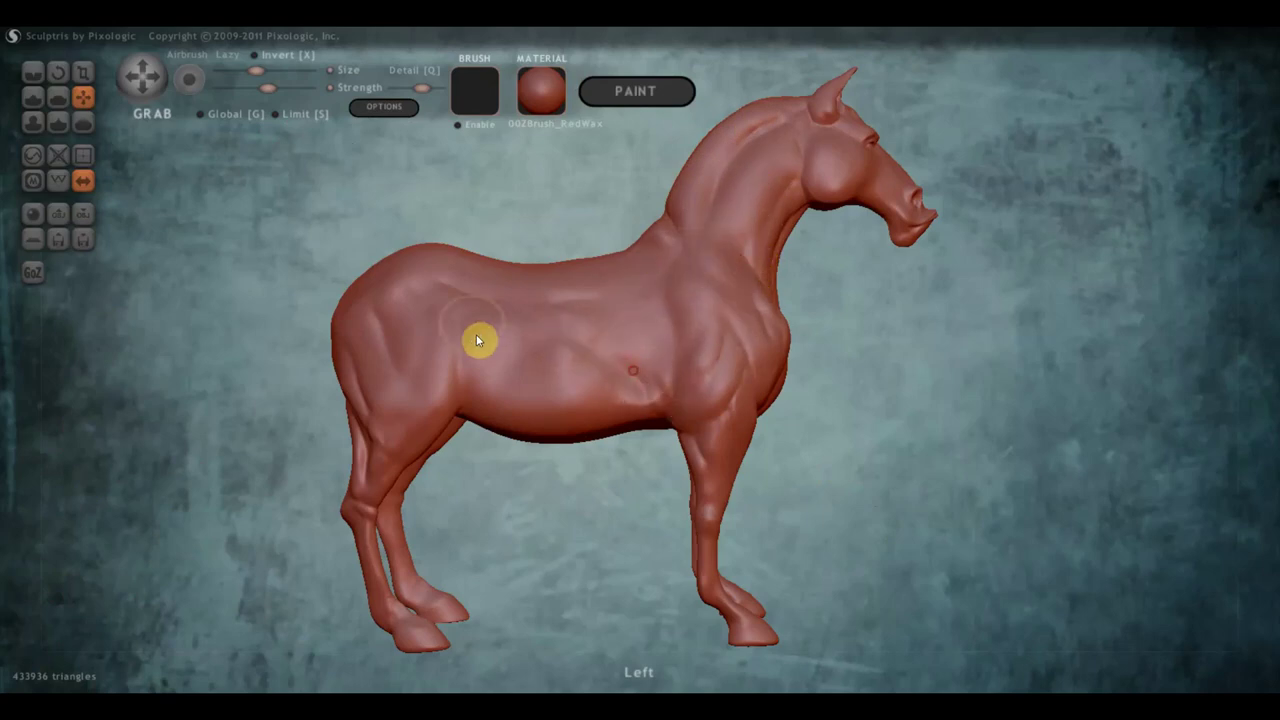
left_click(33, 97)
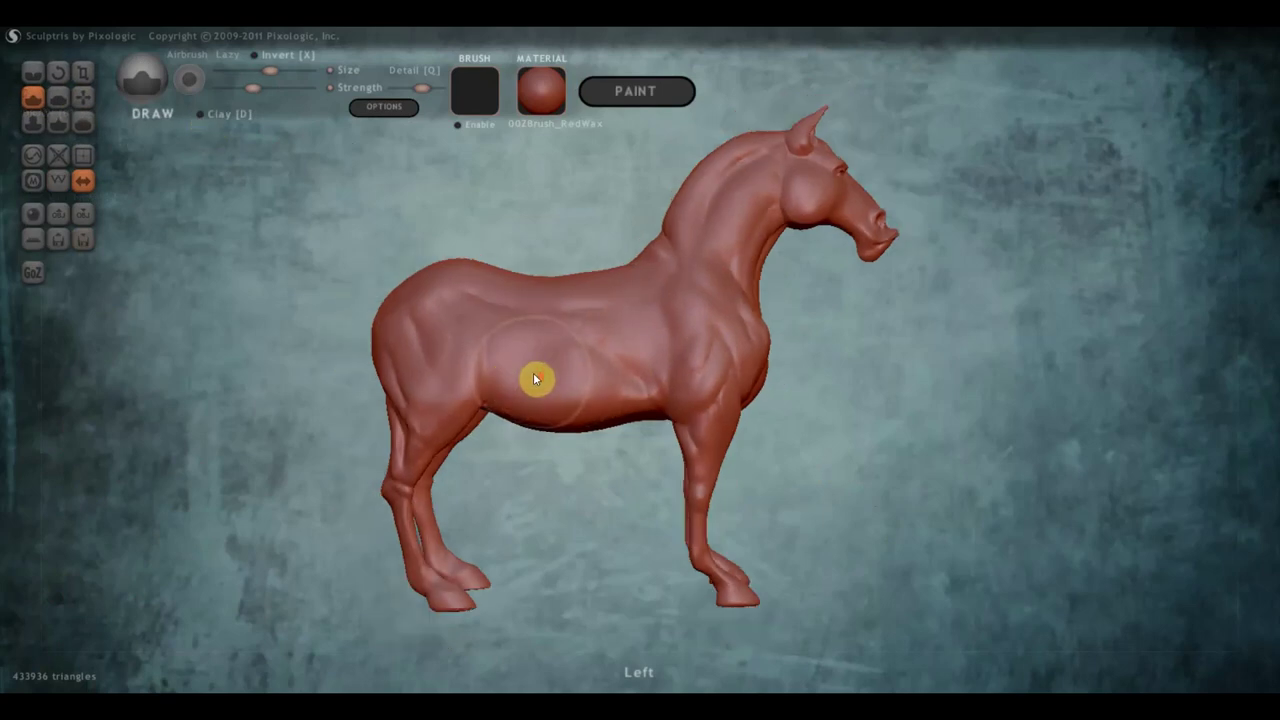
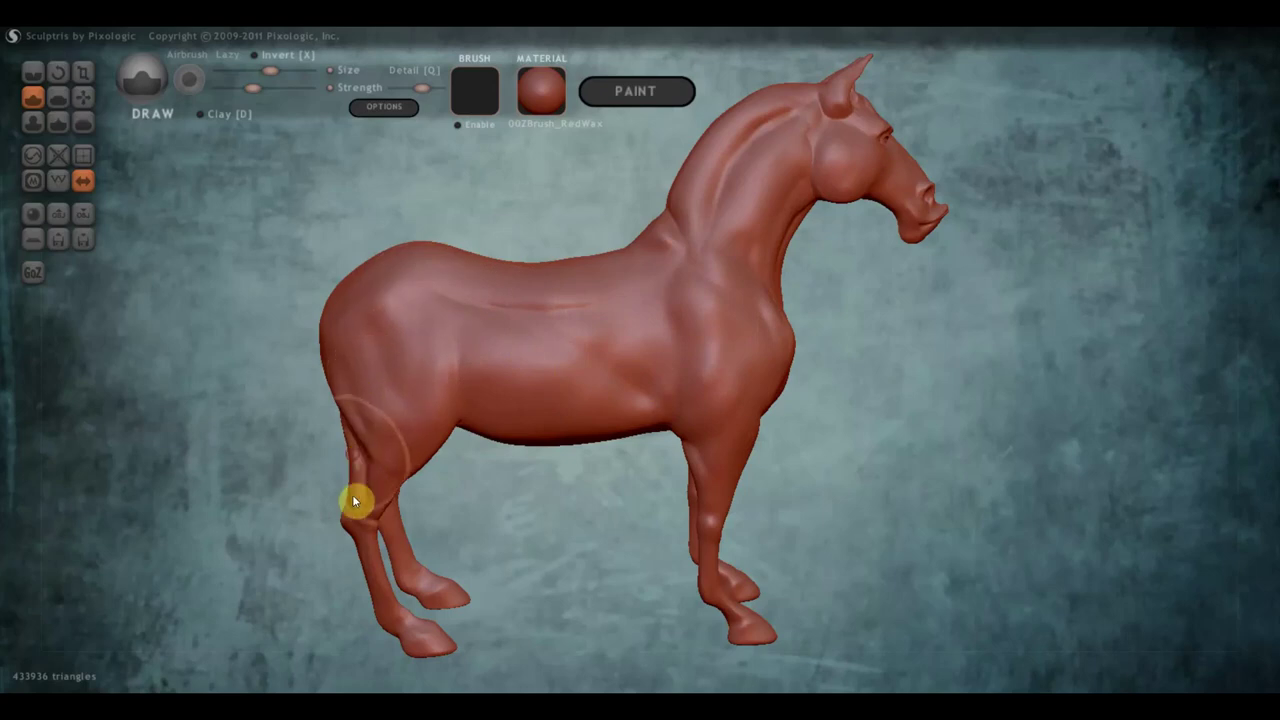
- Select the Crease brush and press a crease into the horse's neck
left_click_drag(455, 435, 408, 417)
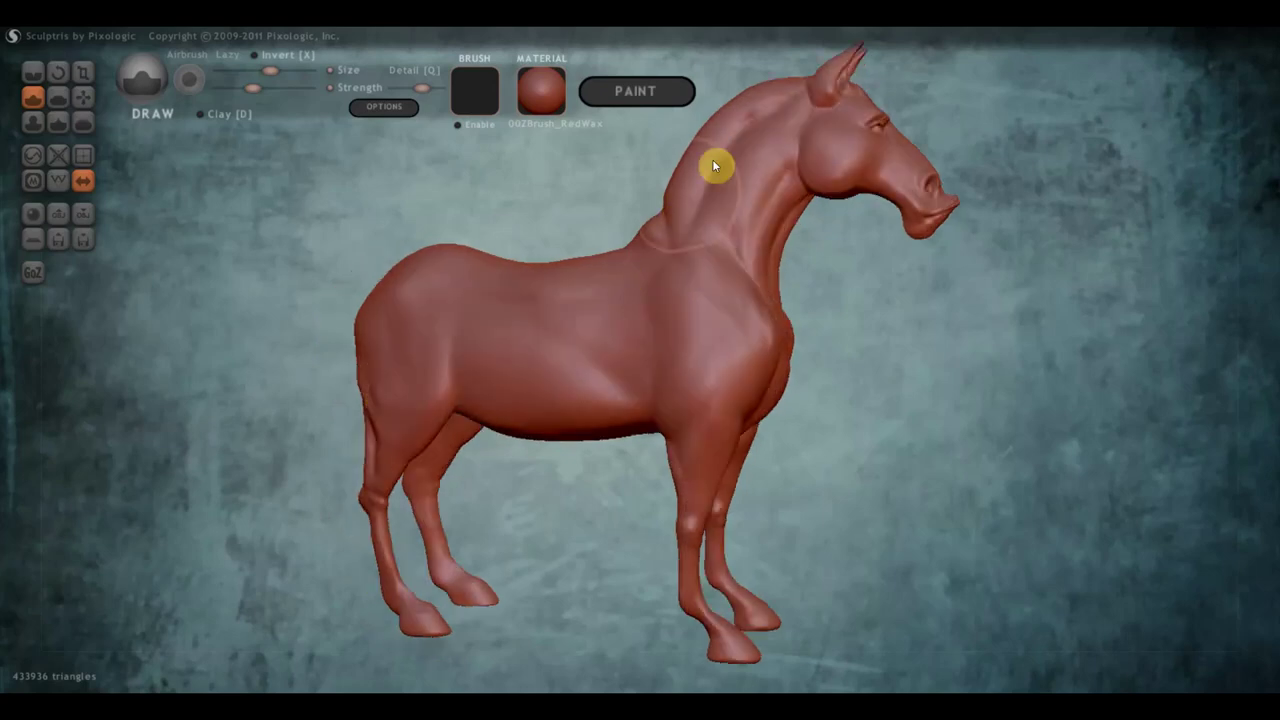
left_click_drag(800, 240, 826, 261)
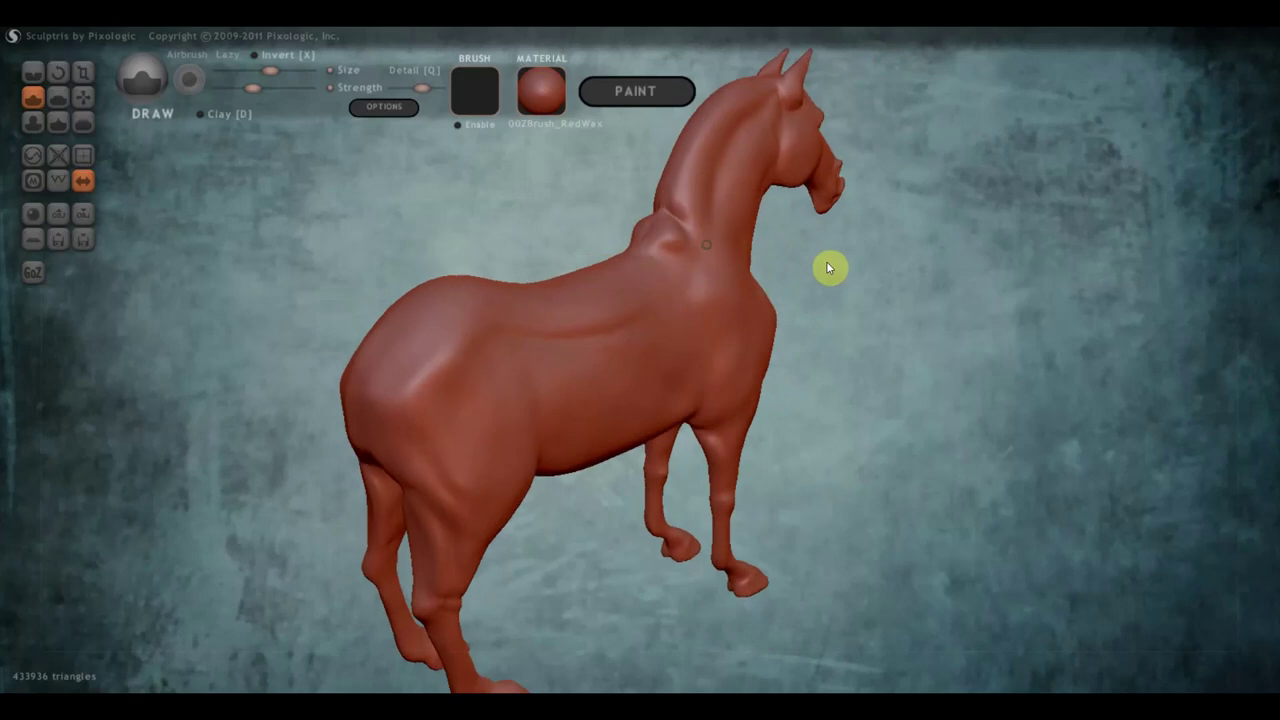
mouse_move(657, 249)
right_mouse_down()
mouse_move(700, 314)
mouse_move(677, 309)
right_mouse_up()
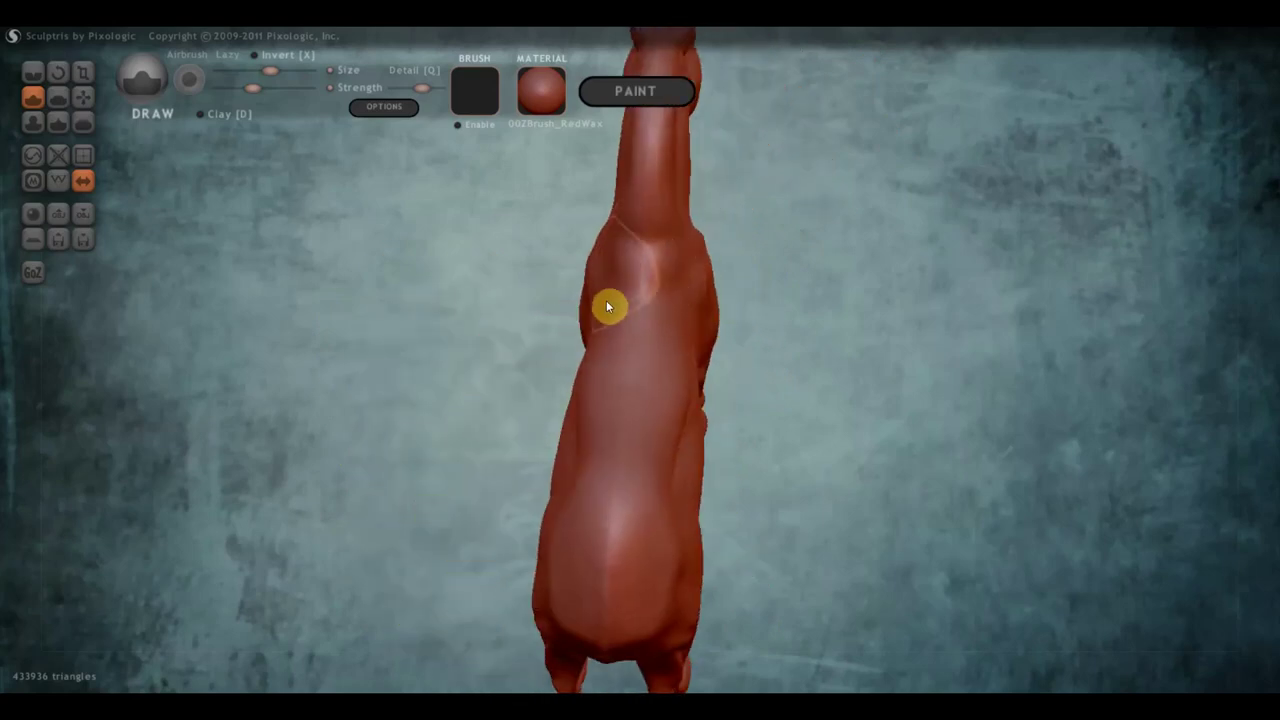
right_click_drag(597, 333, 484, 281)
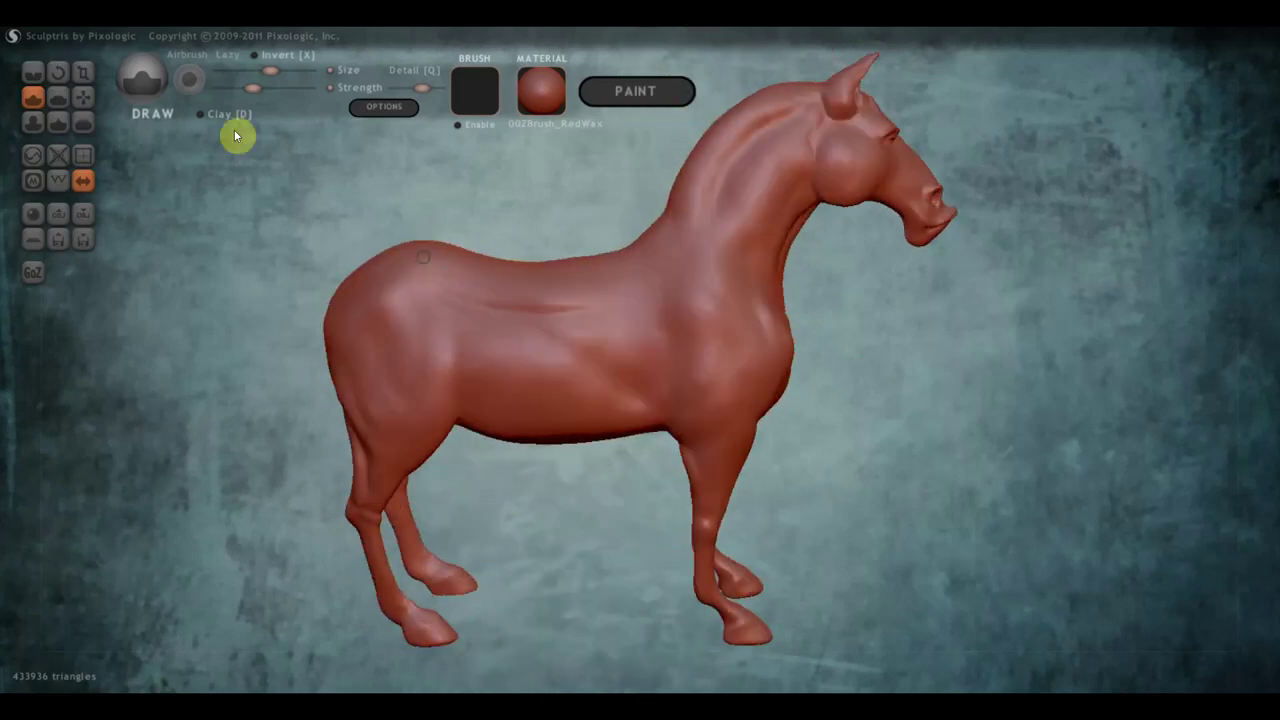
left_click(31, 71)
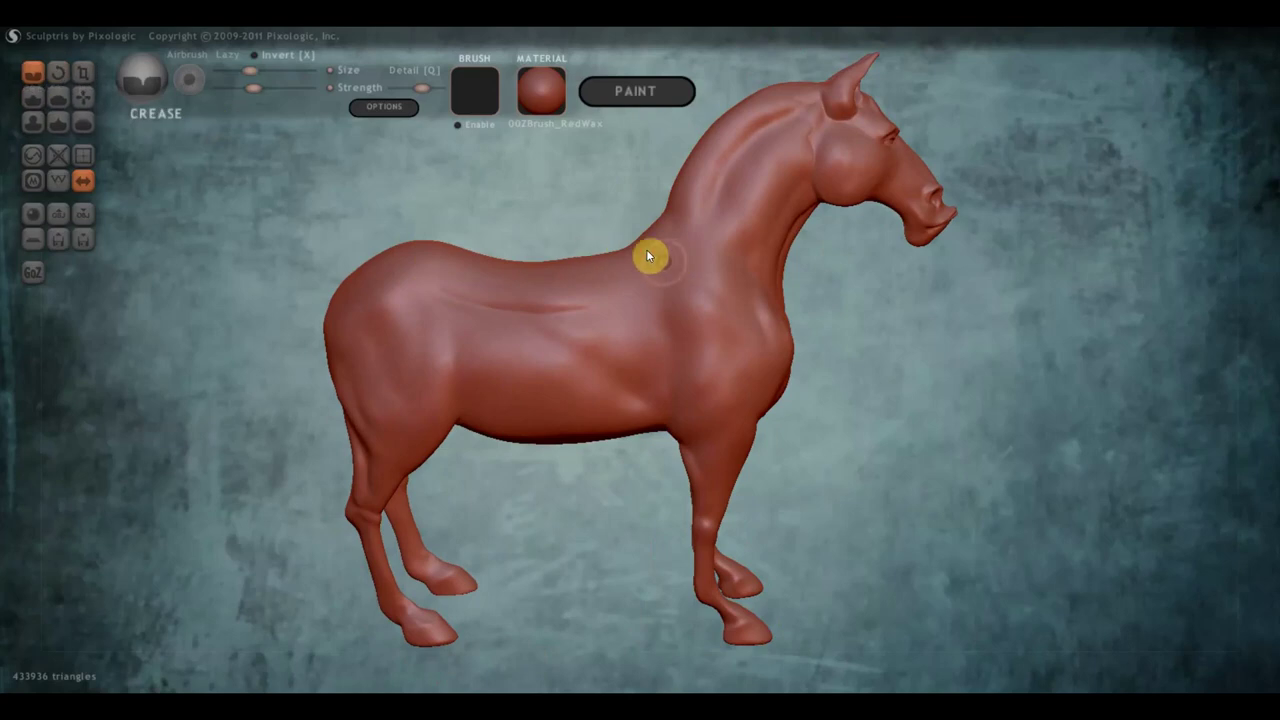
mouse_move(655, 262)
right_mouse_down()
mouse_move(659, 299)
mouse_move(749, 315)
right_mouse_up()
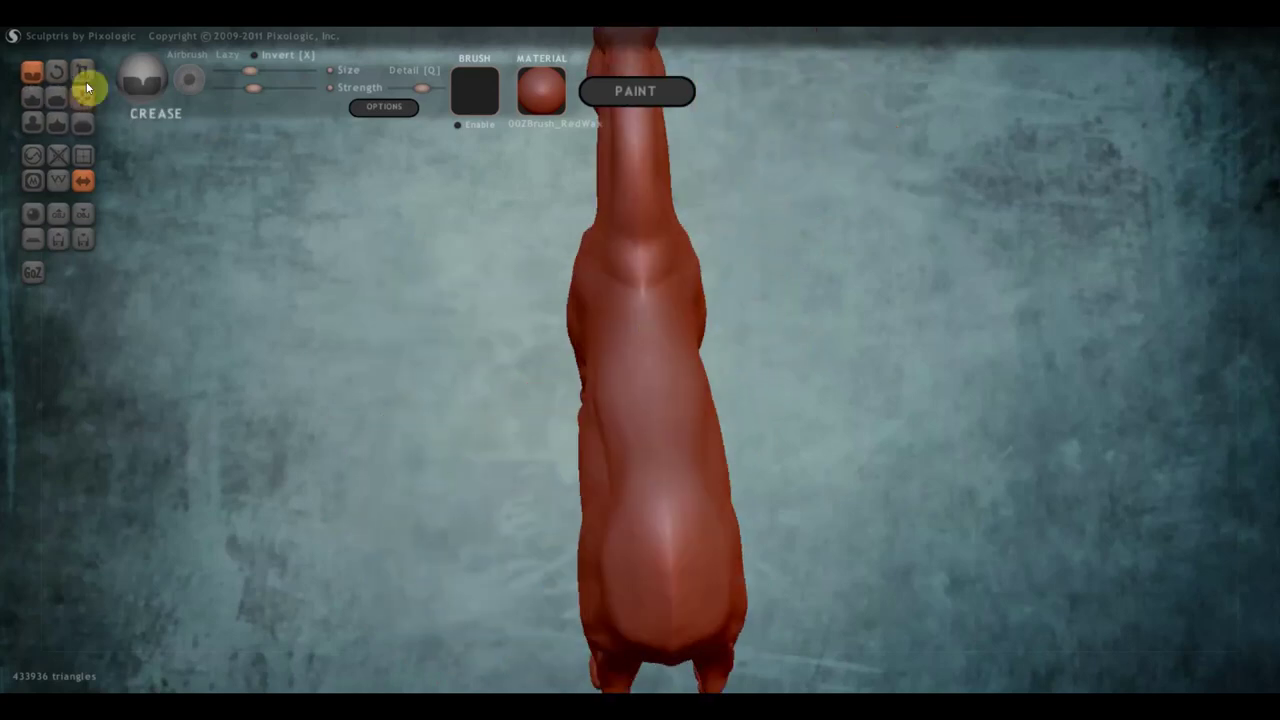
right_click_drag(403, 289, 662, 211)
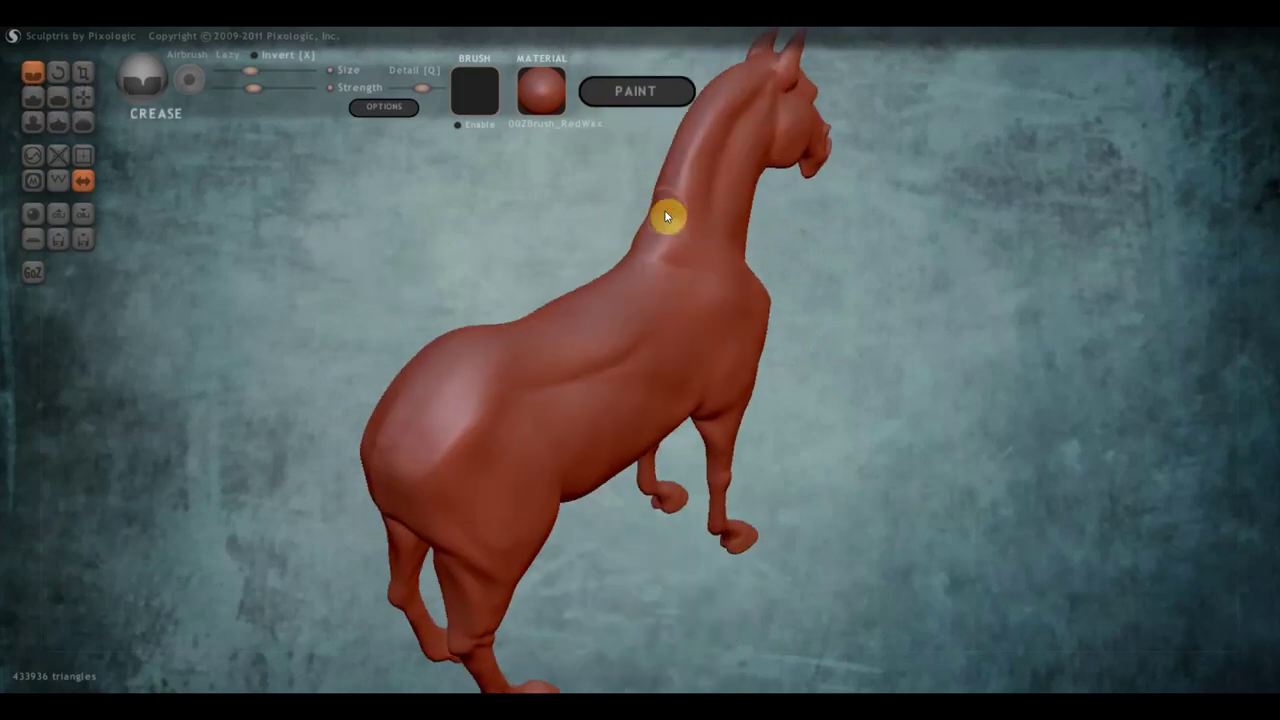
left_click_drag(664, 210, 678, 225)
right_click_drag(710, 264, 634, 239)
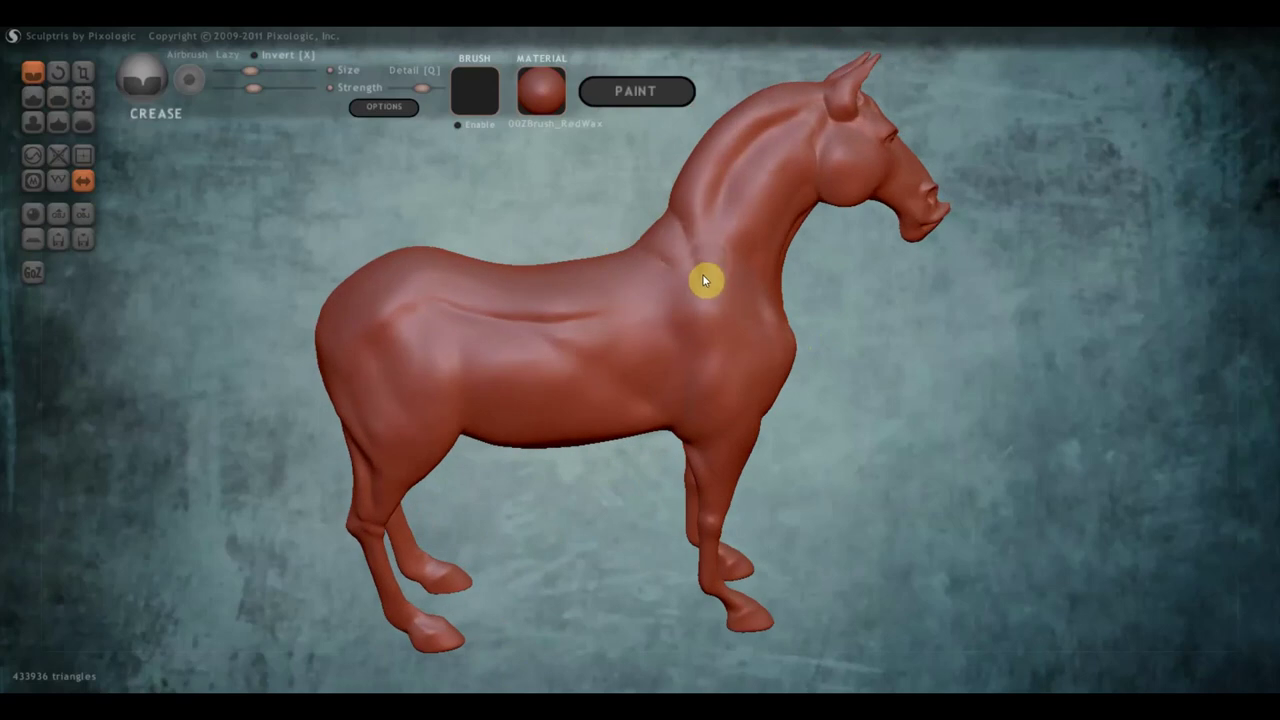
- Carve a faint crease along the junction of the neck and chest
left_click_drag(703, 253, 784, 312)
scroll(806, 168, "down", 2)
mouse_move(714, 251)
right_mouse_down()
mouse_move(654, 271)
mouse_move(607, 263)
mouse_move(735, 219)
right_mouse_up()
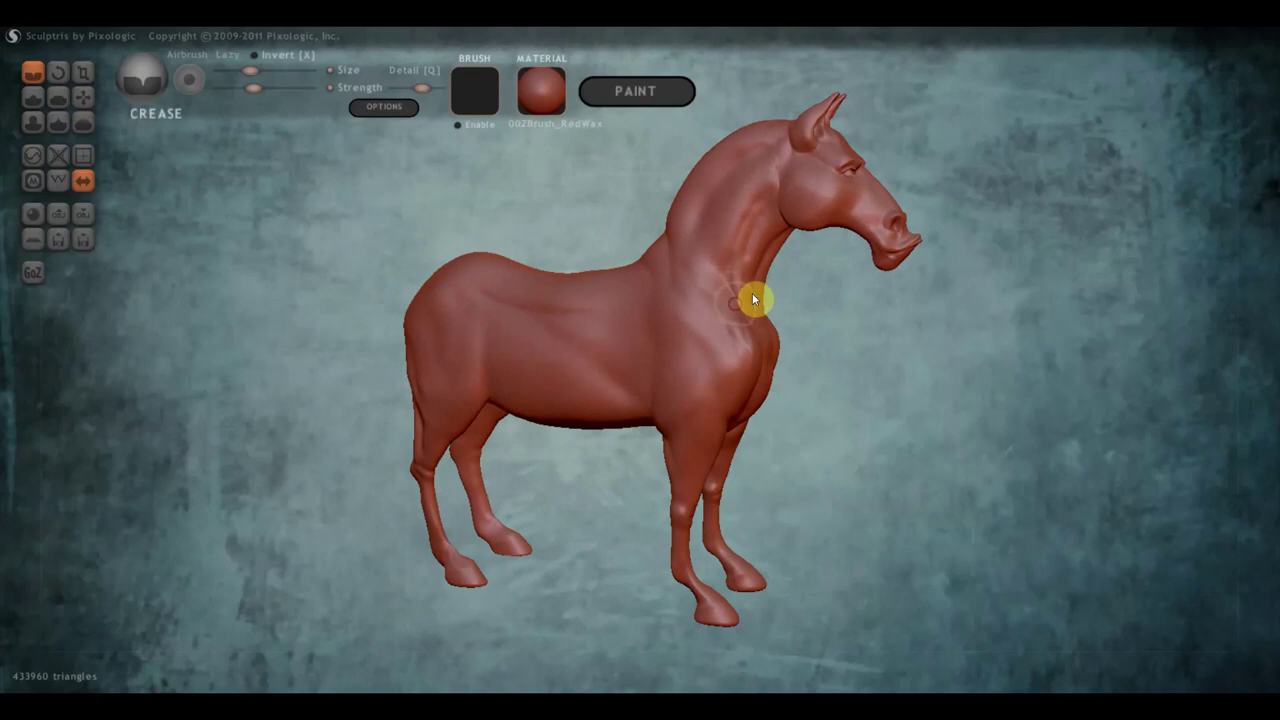
right_click_drag(753, 298, 750, 258)
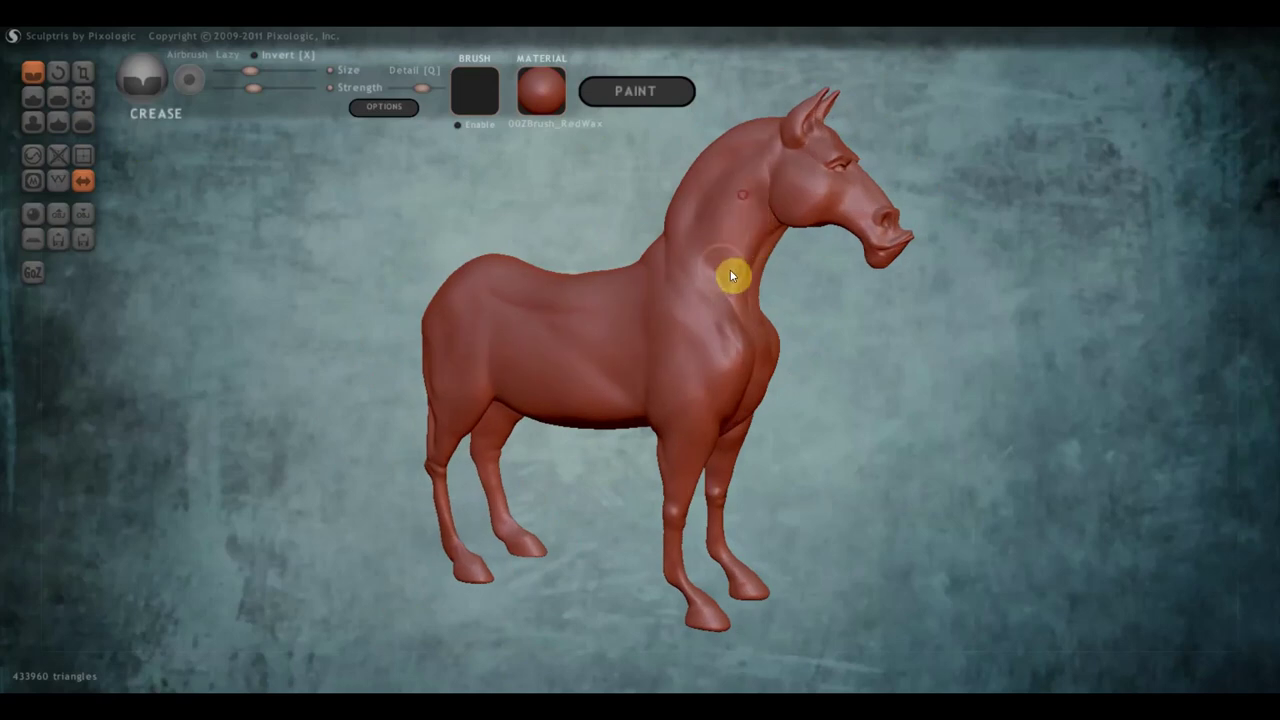
left_click(33, 97)
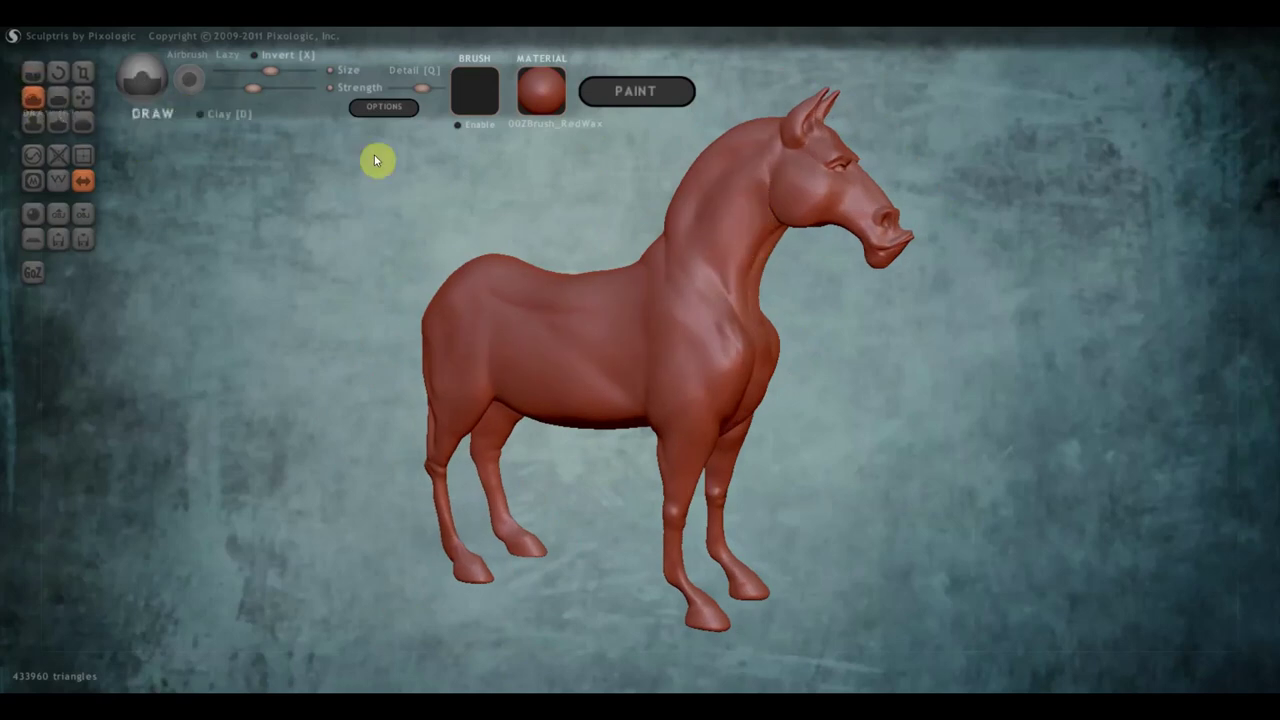
- Enable Clay, adjust brush size, and build up the neck front and chest muscle
scroll(515, 186, "up", 2)
left_click(225, 116)
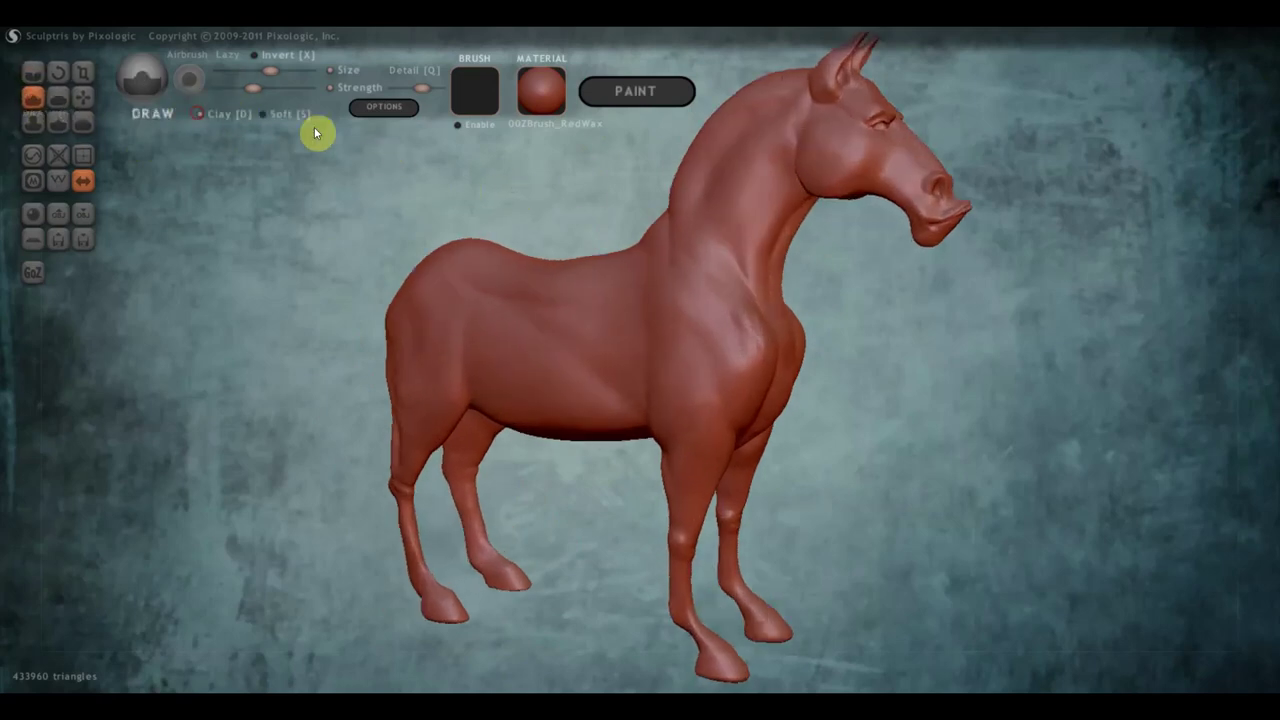
left_click_drag(257, 77, 251, 71)
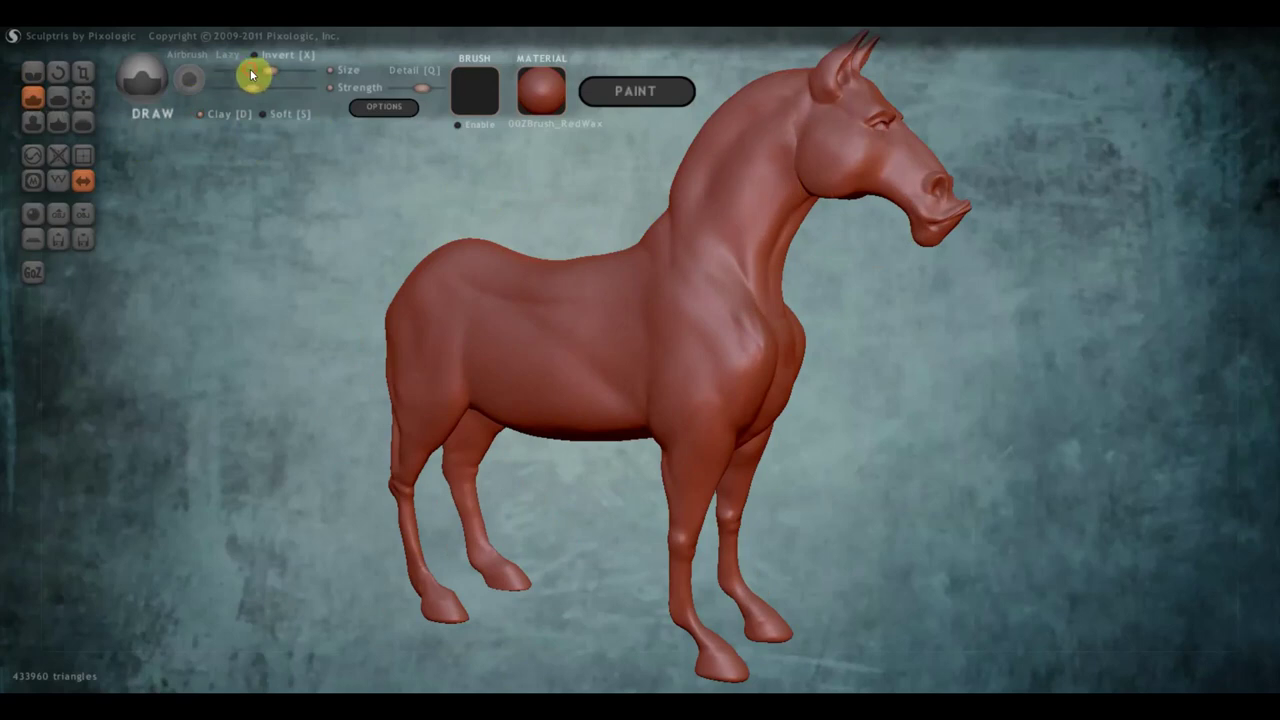
mouse_move(796, 184)
left_mouse_down()
mouse_move(767, 228)
mouse_move(789, 215)
left_mouse_up()
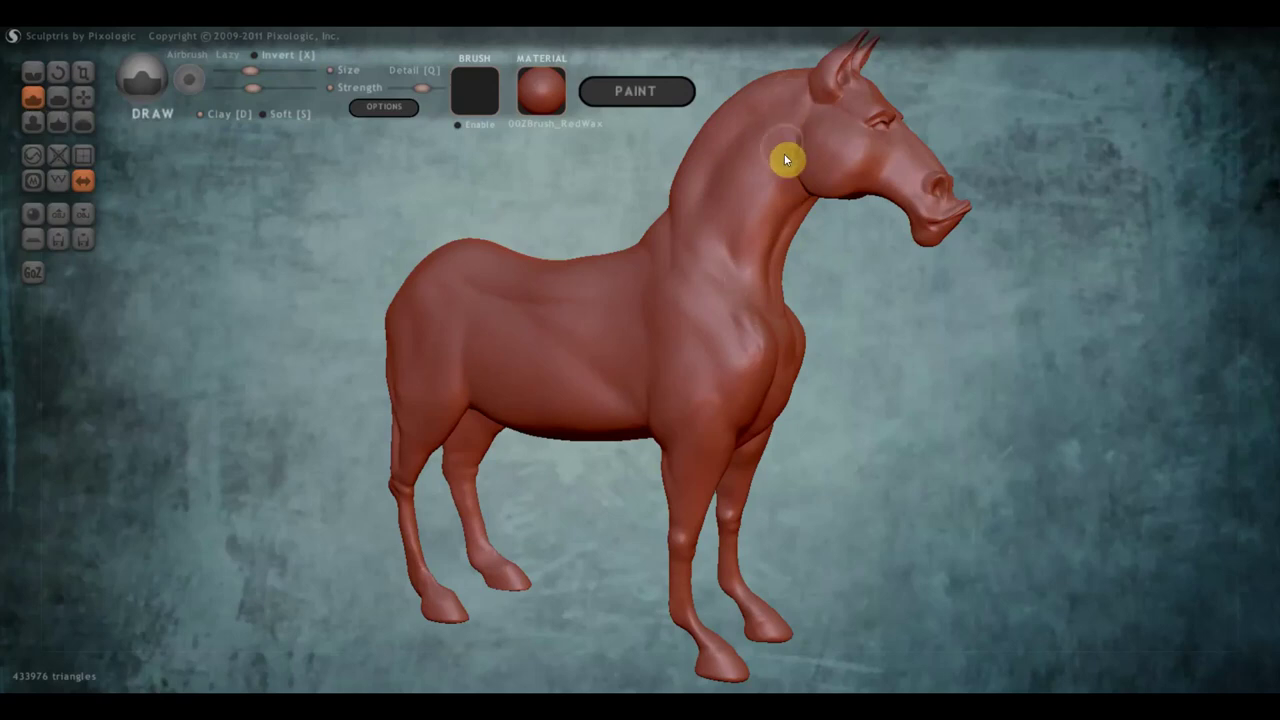
mouse_move(907, 212)
right_mouse_down()
mouse_move(810, 217)
mouse_move(701, 297)
right_mouse_up()
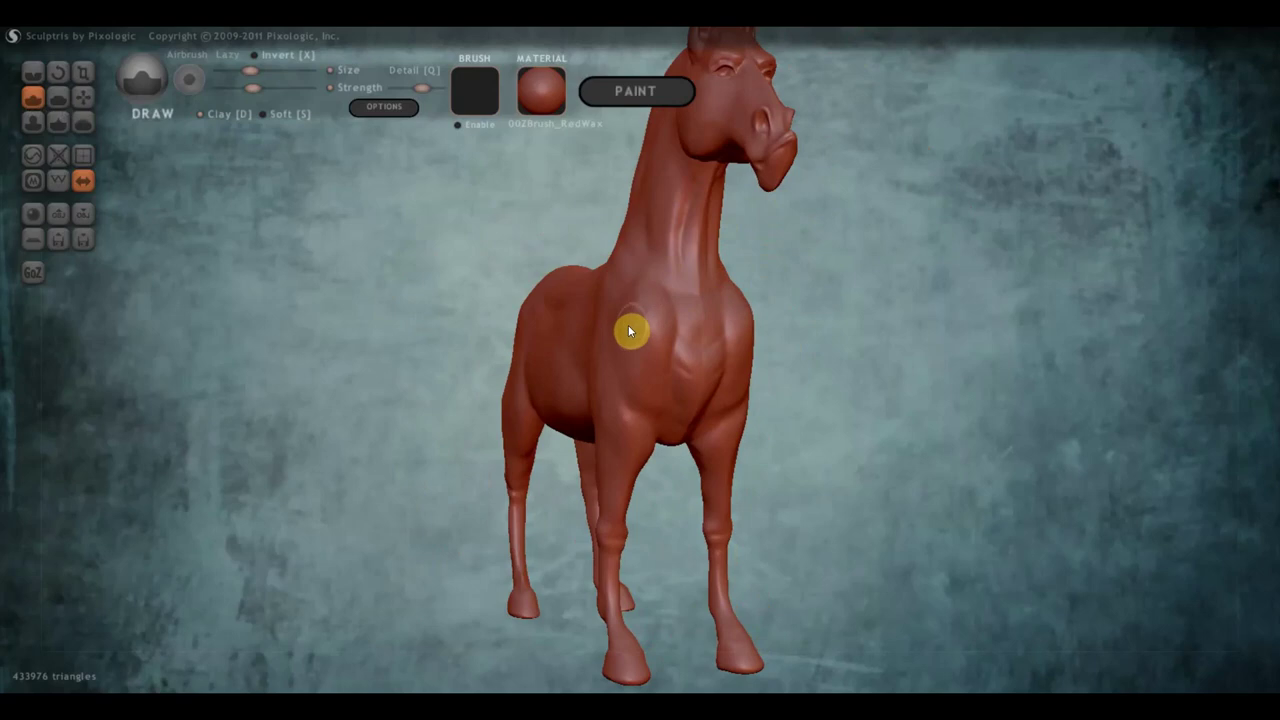
mouse_move(647, 312)
left_mouse_down()
mouse_move(624, 361)
mouse_move(648, 348)
mouse_move(632, 320)
left_mouse_up()
left_click_drag(674, 325, 679, 179)
- Add clay strokes along the front of the neck, lower neck and shoulder
mouse_move(700, 254)
right_mouse_down()
mouse_move(735, 248)
mouse_move(750, 180)
right_mouse_up()
left_click_drag(723, 218, 740, 217)
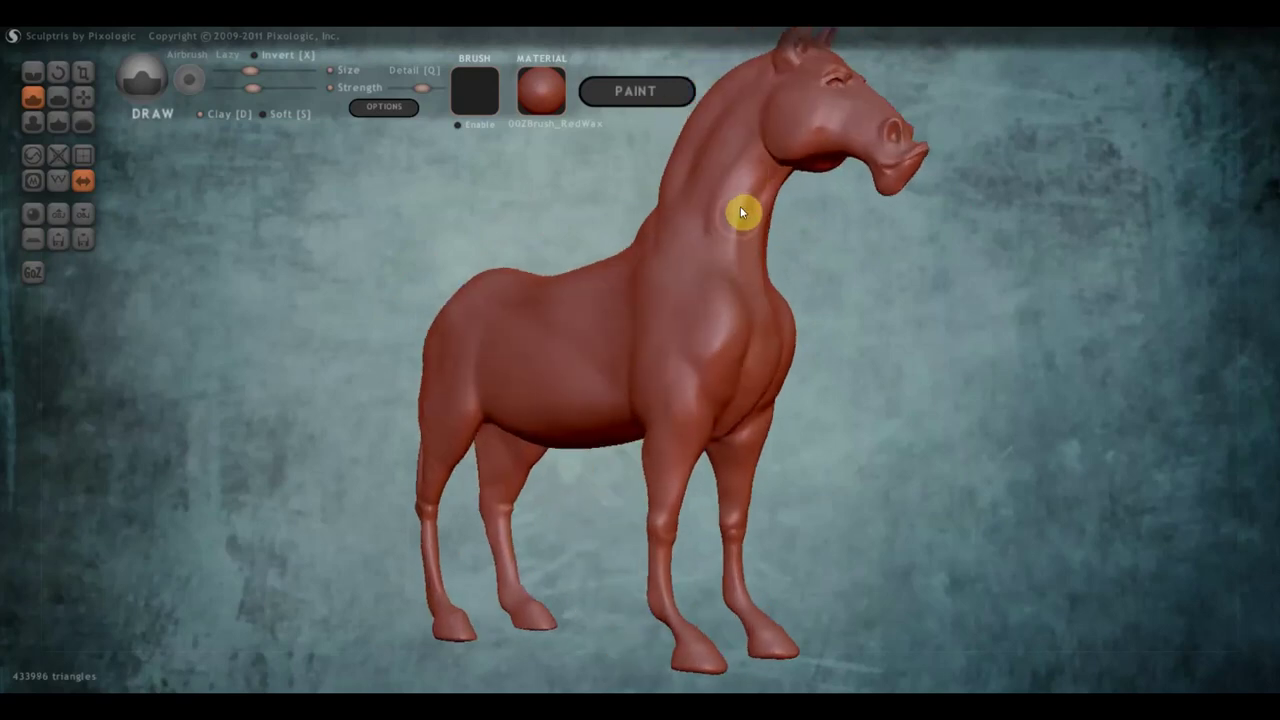
right_click_drag(717, 243, 816, 259)
left_click(684, 246)
mouse_move(679, 231)
right_mouse_down()
mouse_move(738, 289)
mouse_move(686, 310)
right_mouse_up()
mouse_move(714, 311)
left_mouse_down()
mouse_move(654, 354)
mouse_move(680, 309)
mouse_move(703, 333)
left_mouse_up()
right_click_drag(703, 333, 699, 296)
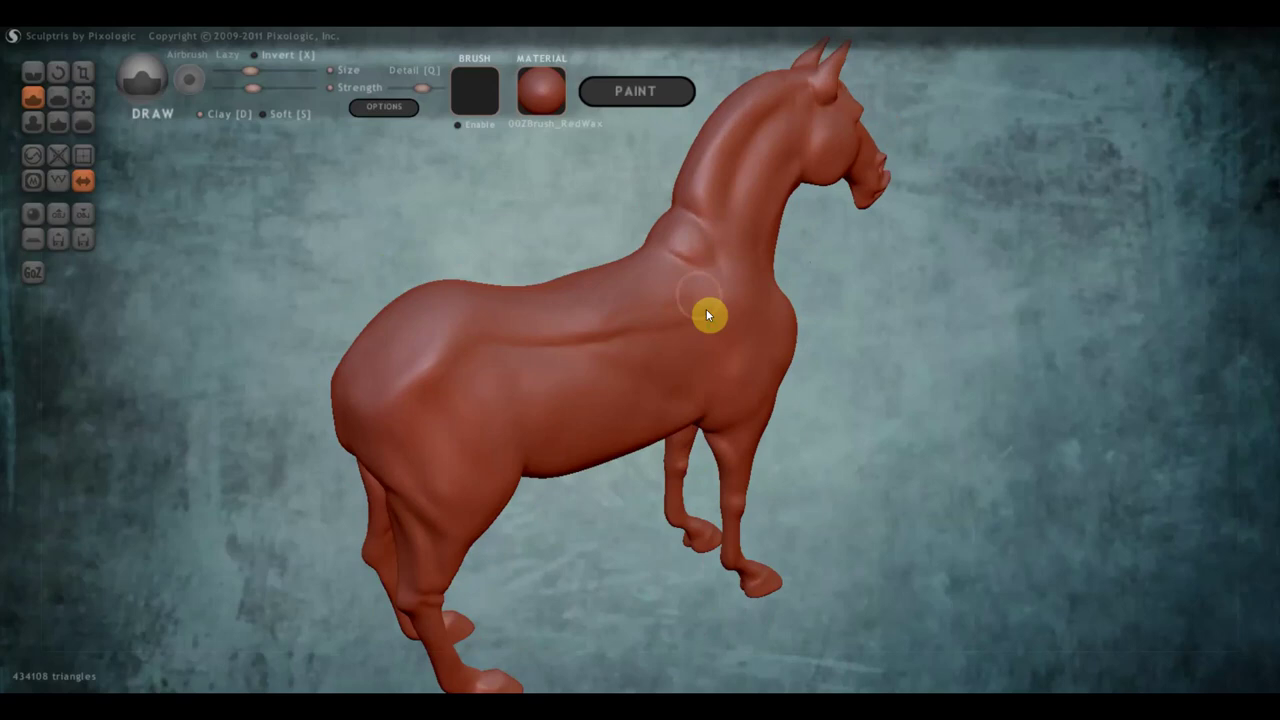
left_click(712, 343)
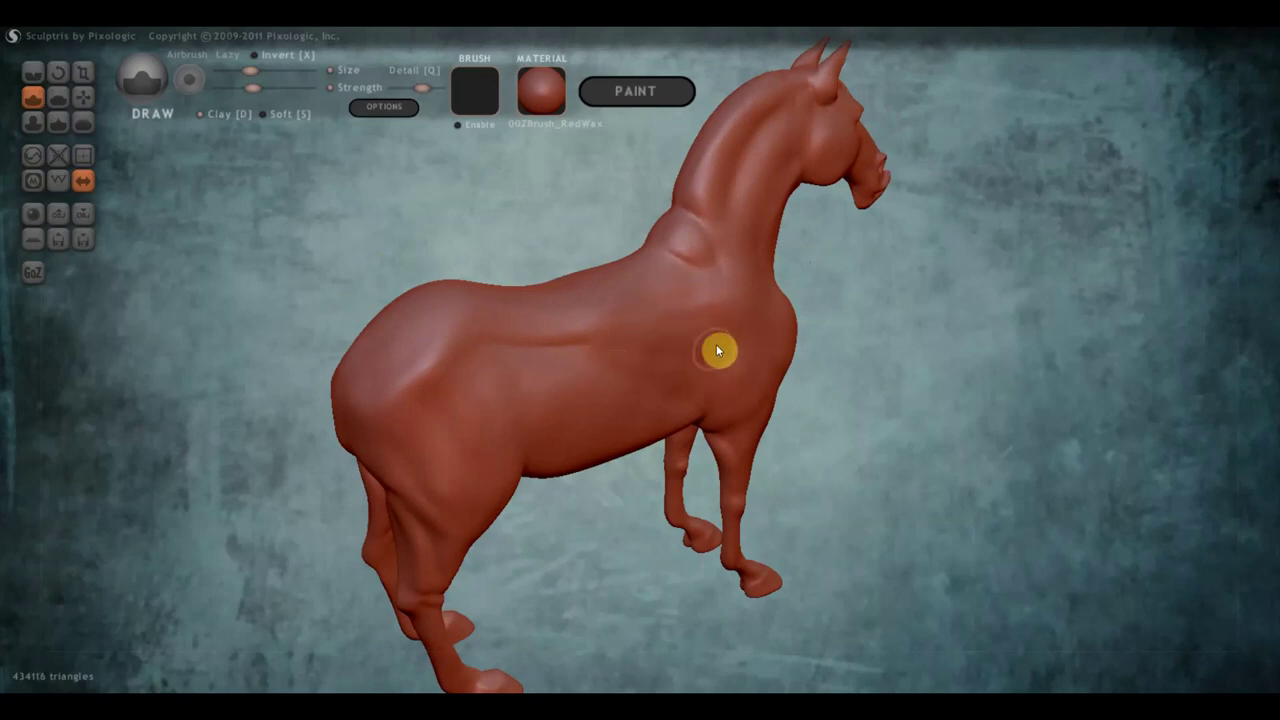
right_click_drag(721, 349, 698, 336)
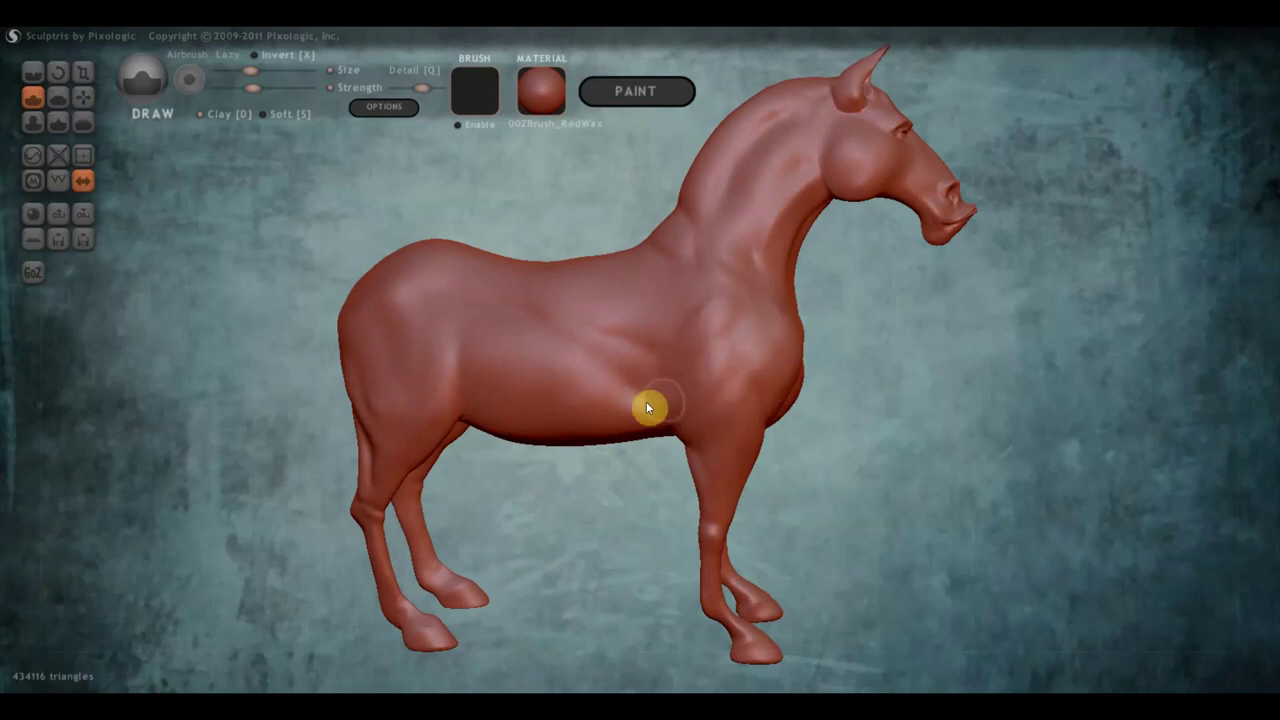
- Crease the horse's hip and build up the thigh and hip muscles
left_click_drag(443, 317, 449, 383)
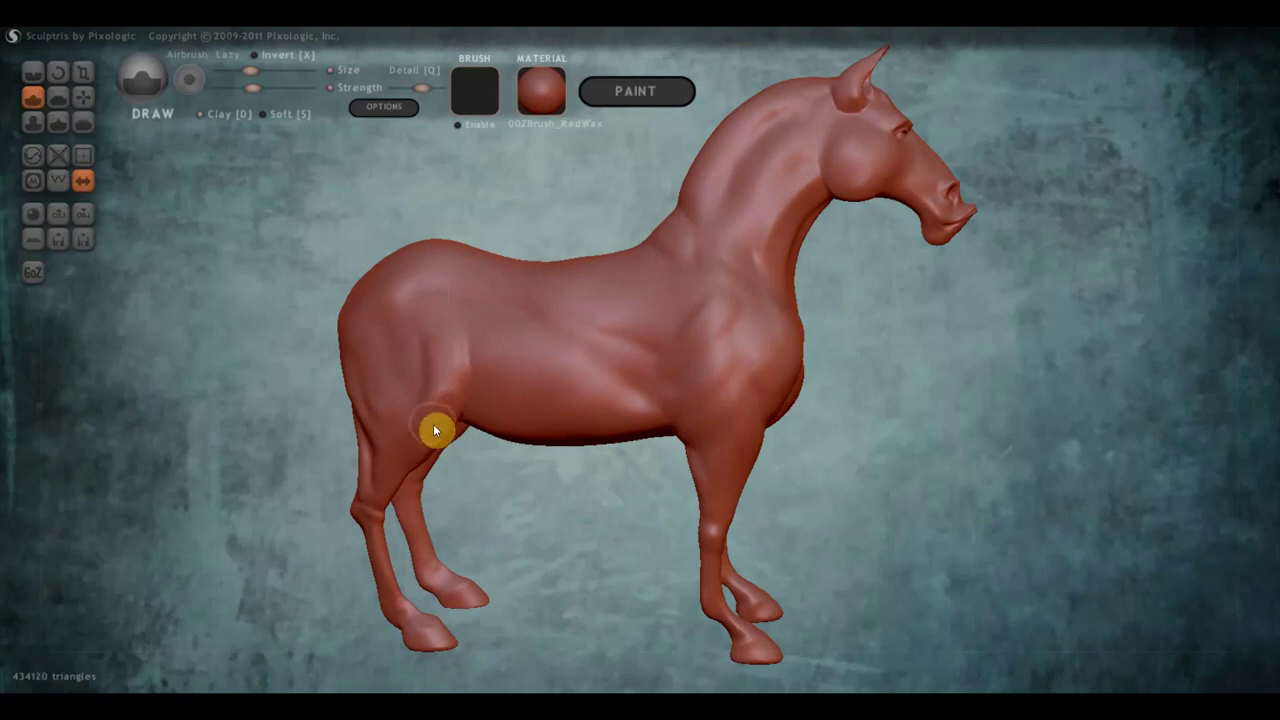
left_click_drag(396, 430, 397, 435)
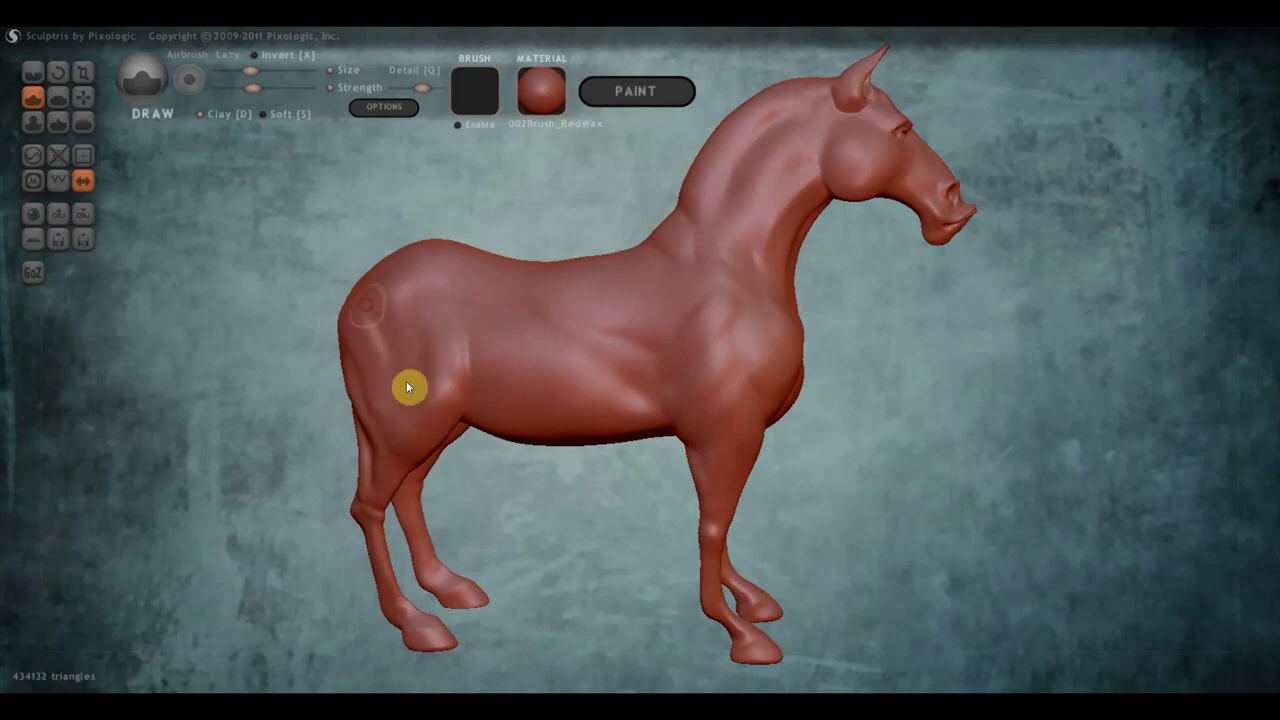
right_click_drag(414, 321, 441, 302)
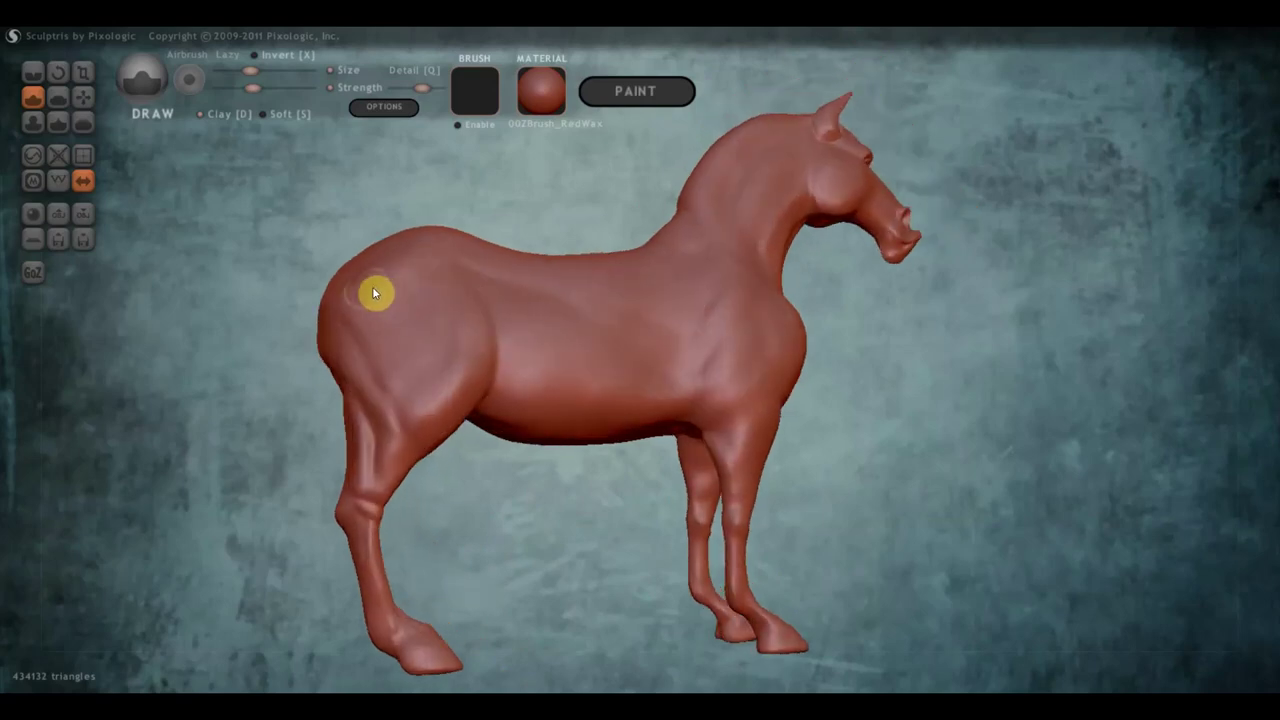
left_click_drag(437, 366, 440, 370)
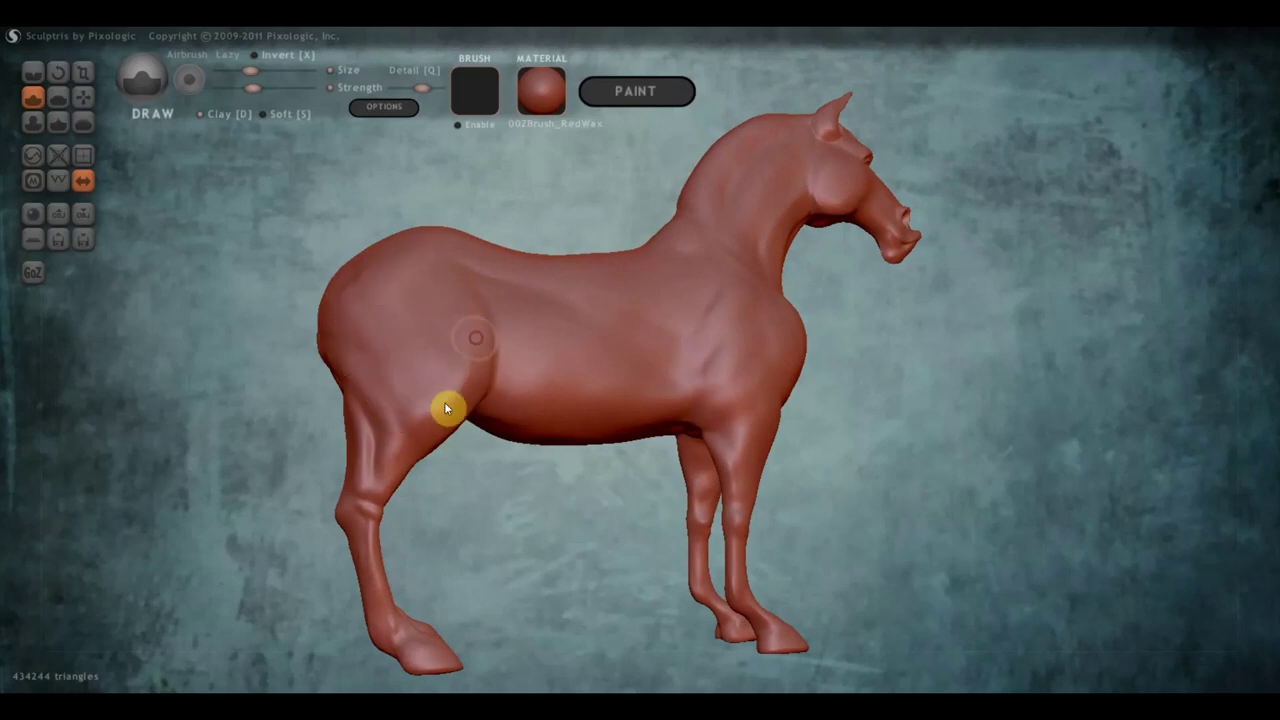
mouse_move(458, 400)
left_mouse_down()
mouse_move(343, 391)
mouse_move(343, 346)
mouse_move(403, 397)
left_mouse_up()
scroll(422, 427, "up", 3)
- Sculpt a crease down the back of the hind leg and add a leg mark
mouse_move(380, 476)
left_mouse_down()
mouse_move(340, 520)
mouse_move(349, 562)
left_mouse_up()
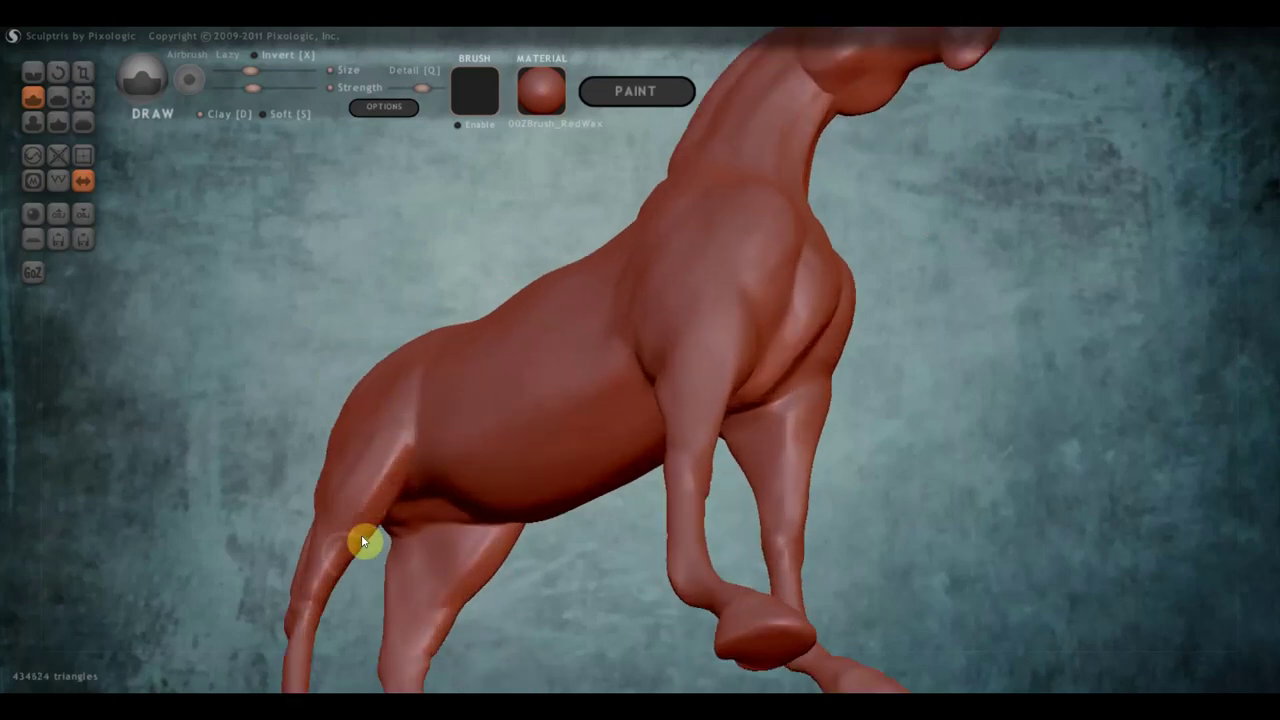
mouse_move(416, 440)
left_mouse_down()
mouse_move(420, 406)
mouse_move(434, 543)
mouse_move(516, 346)
mouse_move(526, 366)
left_mouse_up()
scroll(526, 366, "up", 2)
mouse_move(423, 474)
left_mouse_down()
mouse_move(488, 403)
mouse_move(402, 483)
mouse_move(488, 431)
mouse_move(526, 509)
mouse_move(474, 557)
mouse_move(530, 528)
mouse_move(526, 578)
mouse_move(550, 448)
mouse_move(560, 457)
mouse_move(563, 380)
mouse_move(569, 369)
mouse_move(604, 384)
mouse_move(634, 349)
mouse_move(611, 314)
mouse_move(643, 306)
mouse_move(806, 409)
mouse_move(700, 371)
mouse_move(640, 463)
mouse_move(651, 500)
mouse_move(634, 477)
left_mouse_up()
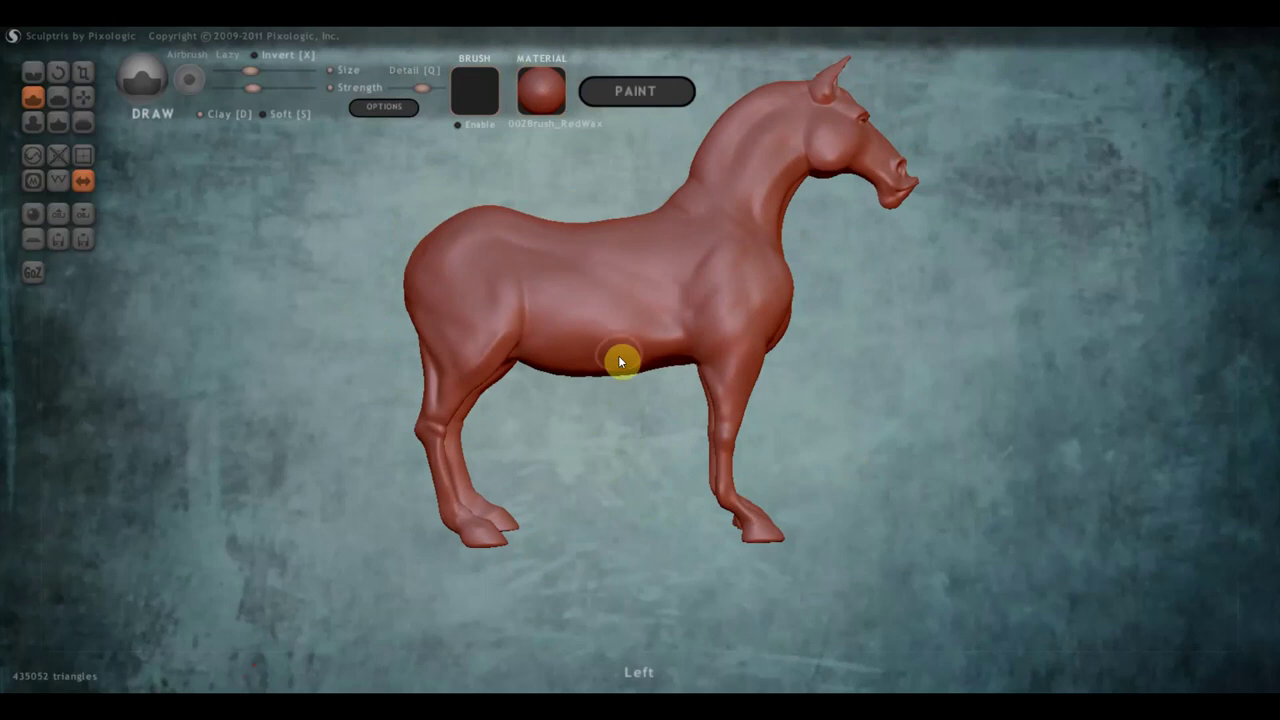
mouse_move(668, 362)
right_mouse_down()
mouse_move(684, 283)
mouse_move(671, 323)
mouse_move(703, 374)
mouse_move(694, 363)
right_mouse_up()
scroll(673, 320, "up", 2)
scroll(700, 370, "up", 3)
- With the Crease brush, carve and deepen several creases on the horse's shoulder
left_click(34, 78)
mouse_move(684, 264)
left_mouse_down()
mouse_move(658, 214)
mouse_move(732, 300)
left_mouse_up()
mouse_move(714, 286)
right_mouse_down()
mouse_move(750, 350)
mouse_move(730, 309)
right_mouse_up()
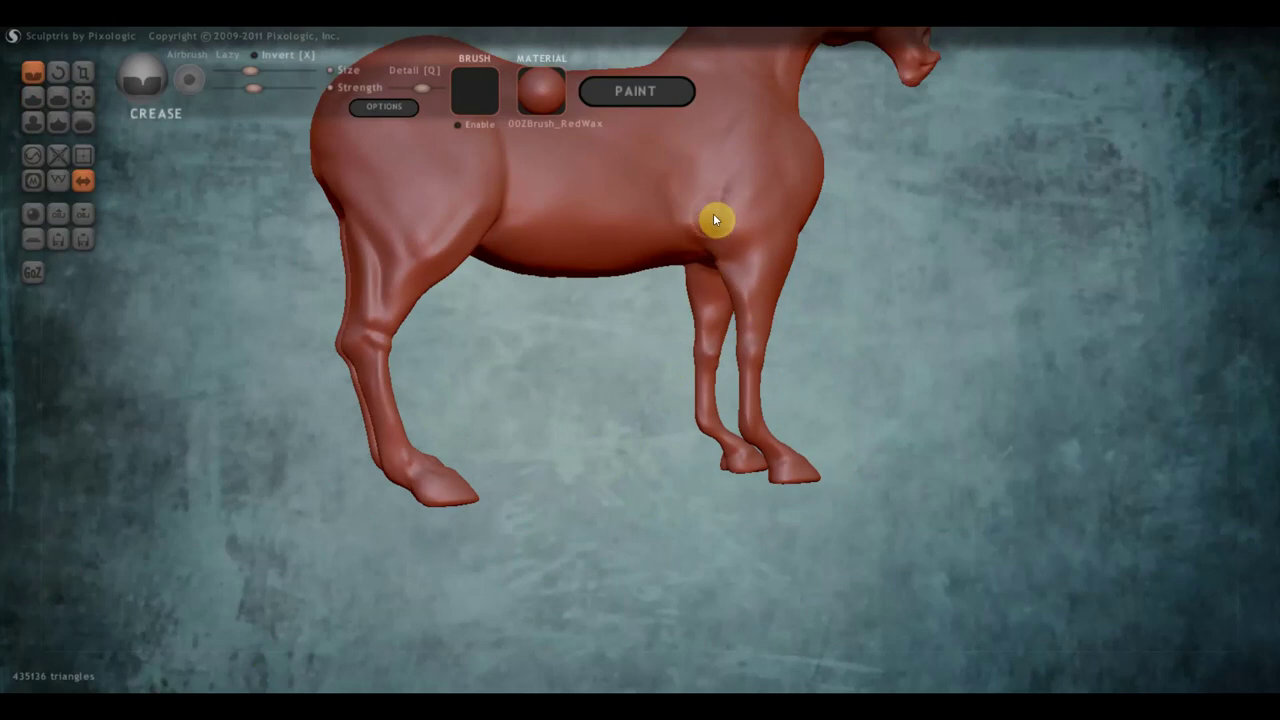
left_click_drag(690, 170, 716, 208)
left_click_drag(620, 140, 687, 245)
left_click_drag(651, 157, 723, 209)
left_click_drag(611, 151, 687, 190)
right_click_drag(745, 258, 760, 239)
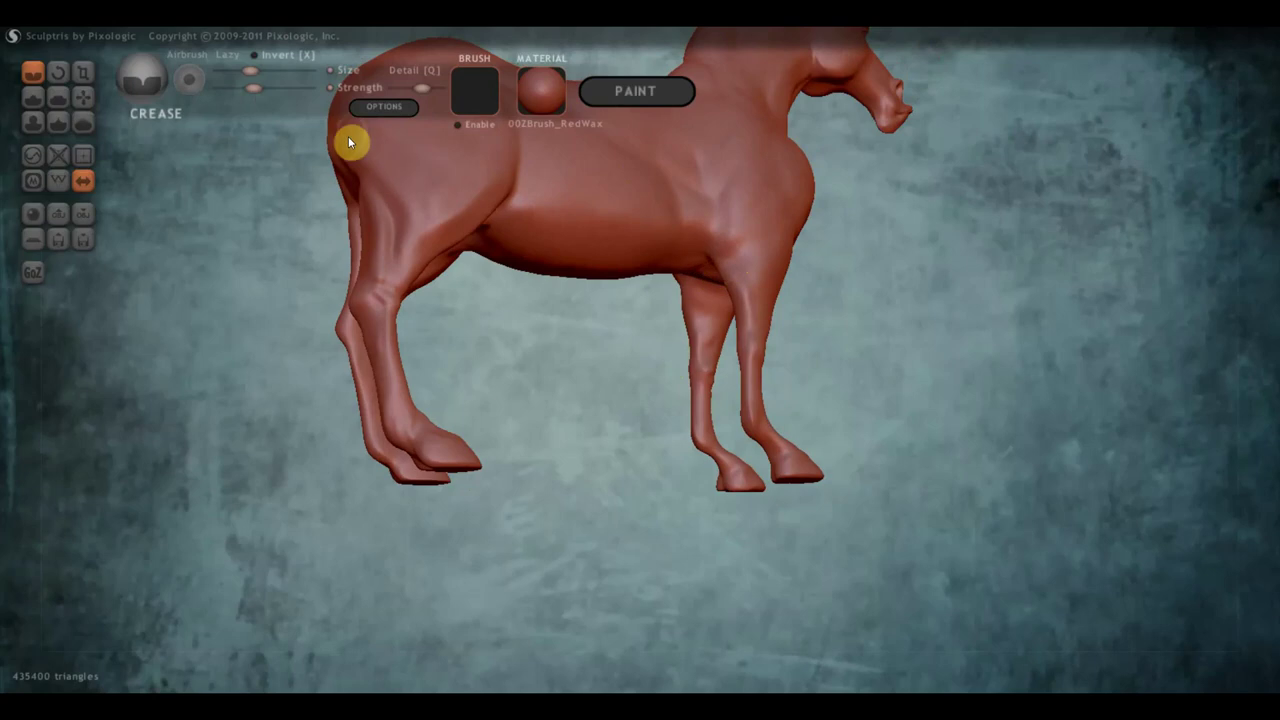
- With the Draw brush, sculpt detail and creases into the front hoof and ankle
left_click(32, 100)
right_click_drag(728, 263, 734, 282)
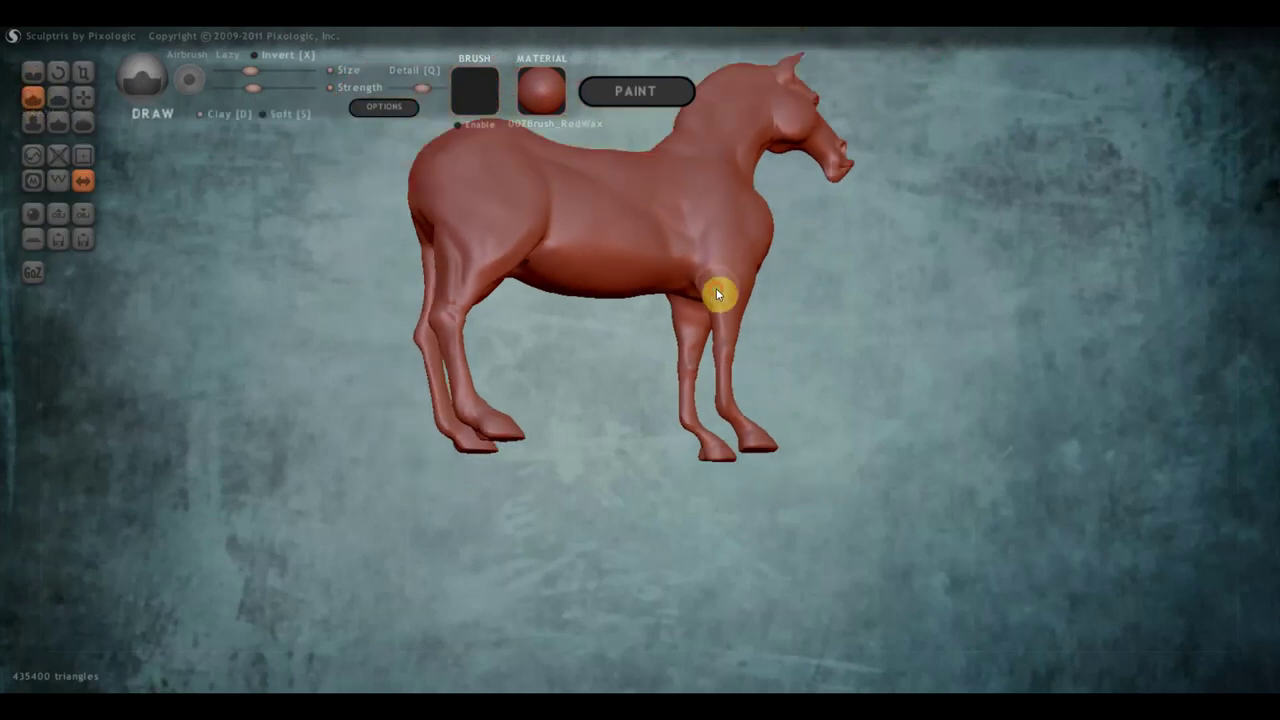
right_click_drag(730, 321, 663, 346)
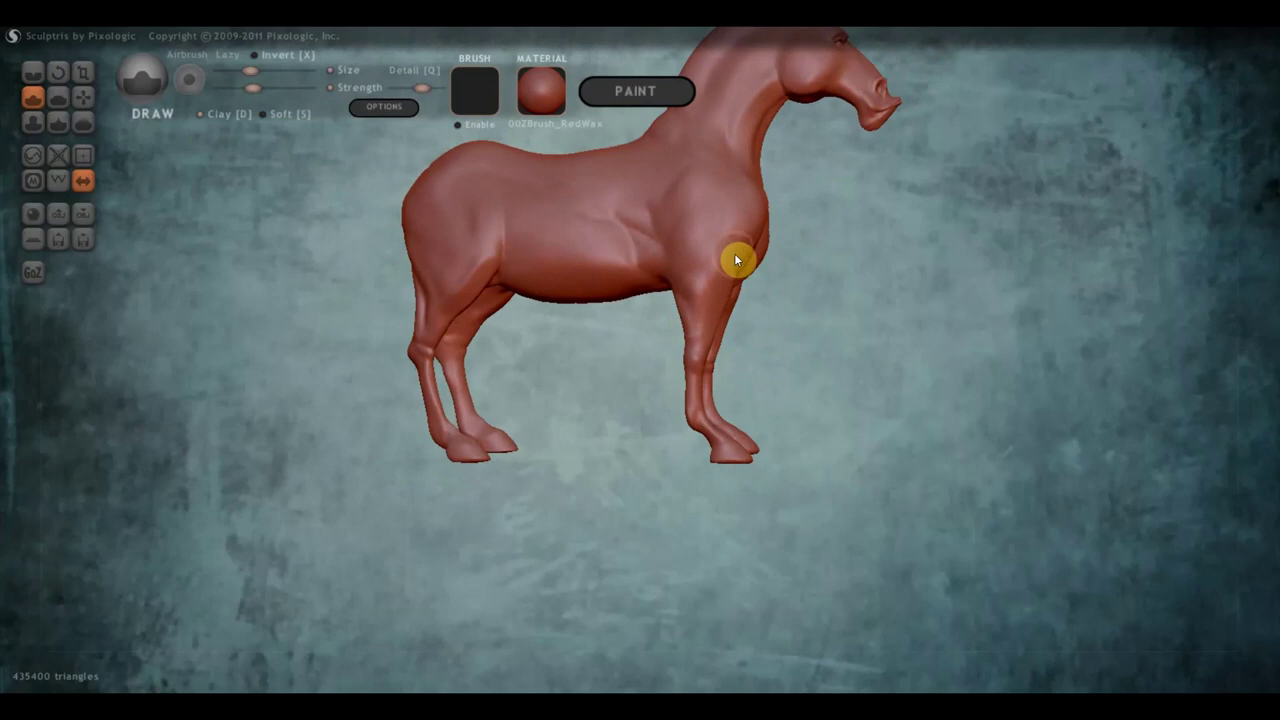
mouse_move(738, 276)
right_mouse_down()
mouse_move(717, 311)
mouse_move(606, 286)
right_mouse_up()
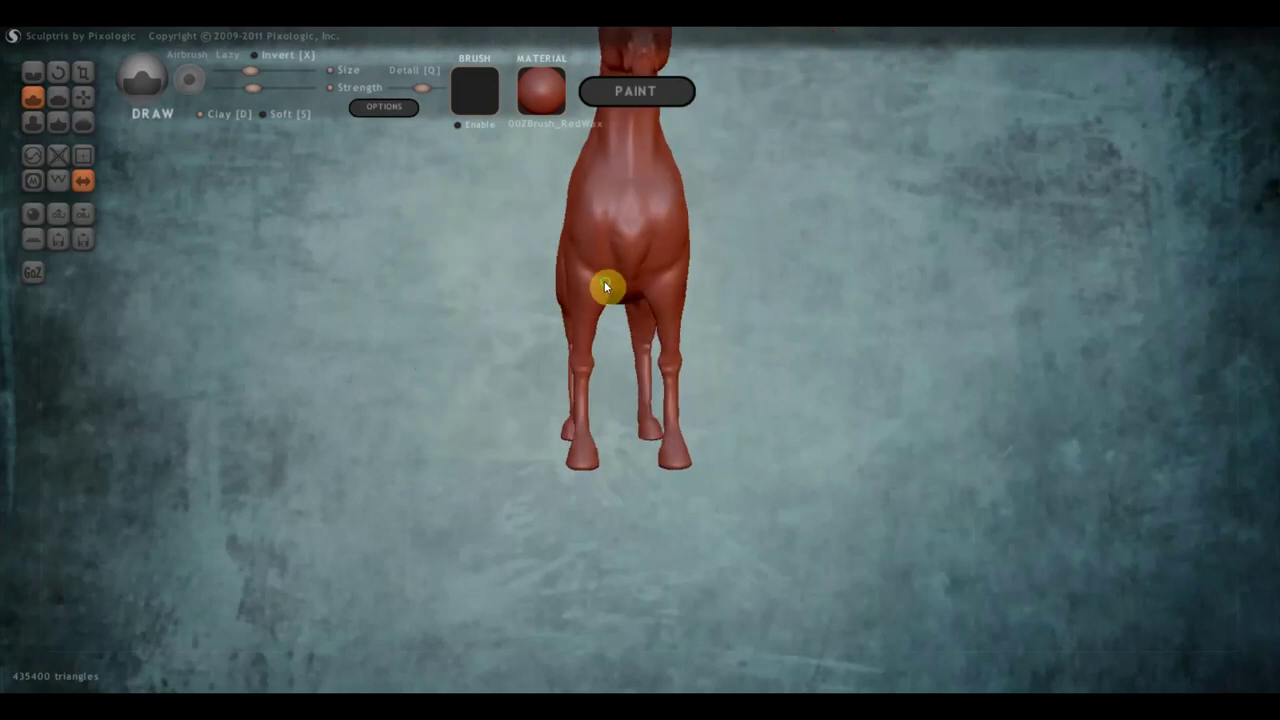
scroll(590, 397, "up", 1)
scroll(575, 396, "up", 3)
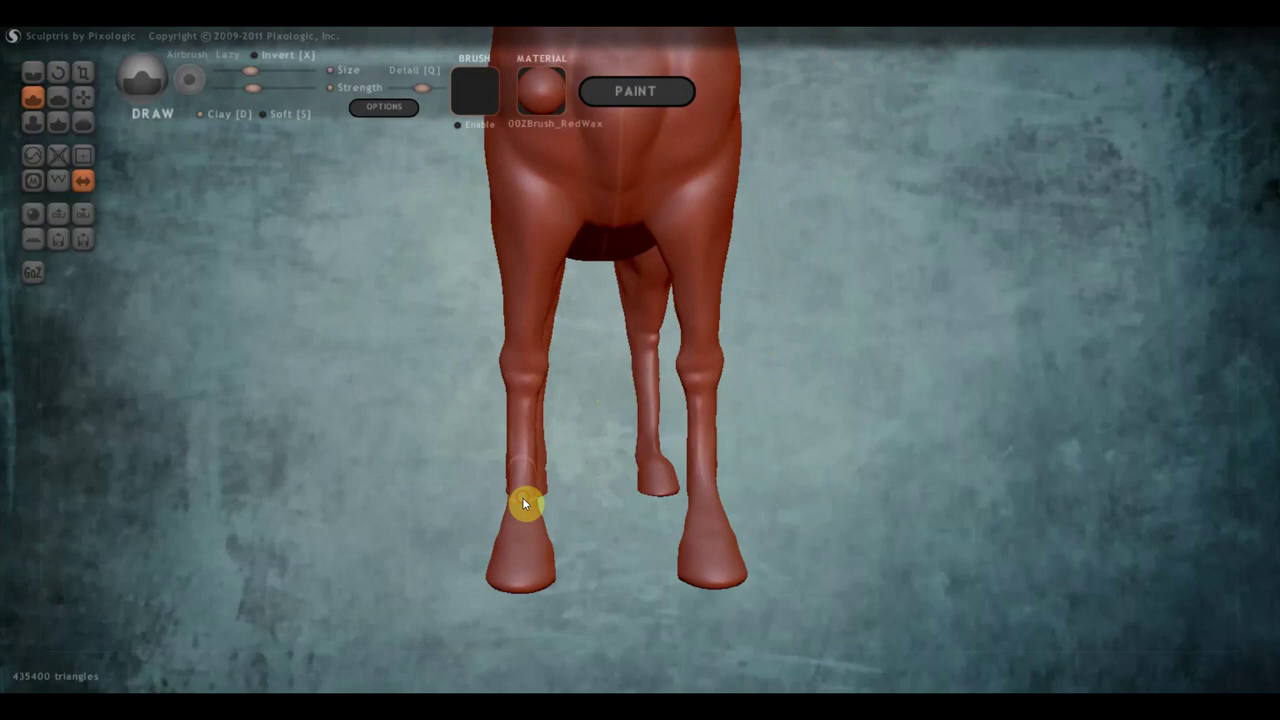
scroll(537, 505, "down", 2)
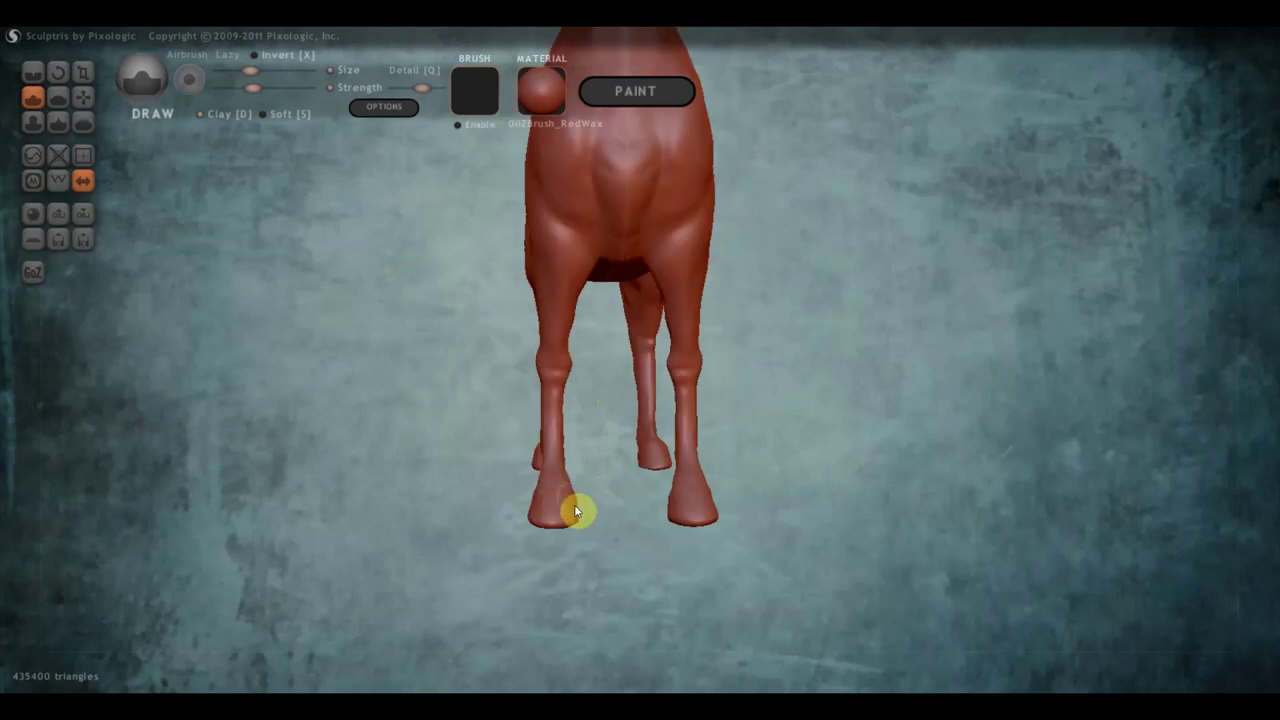
mouse_move(569, 514)
left_mouse_down()
mouse_move(766, 511)
mouse_move(352, 484)
mouse_move(338, 515)
mouse_move(358, 498)
left_mouse_up()
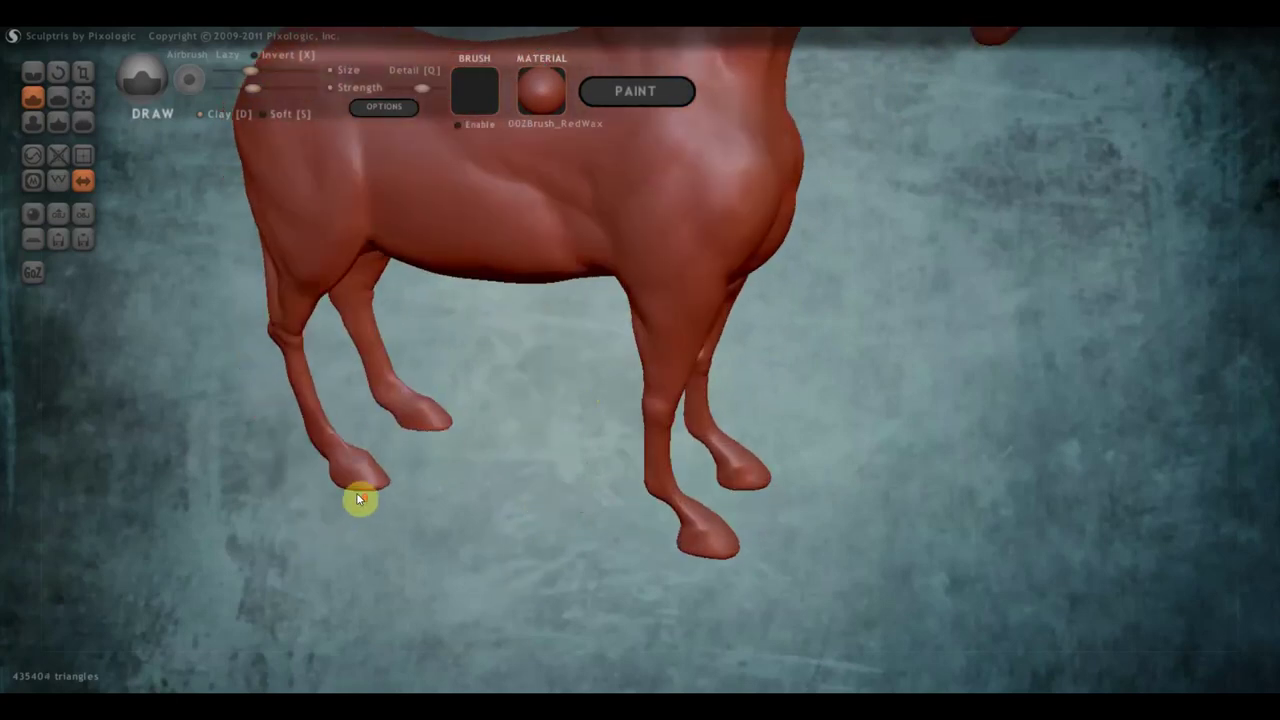
scroll(358, 498, "up", 2)
mouse_move(252, 487)
left_mouse_down()
mouse_move(259, 467)
mouse_move(236, 473)
left_mouse_up()
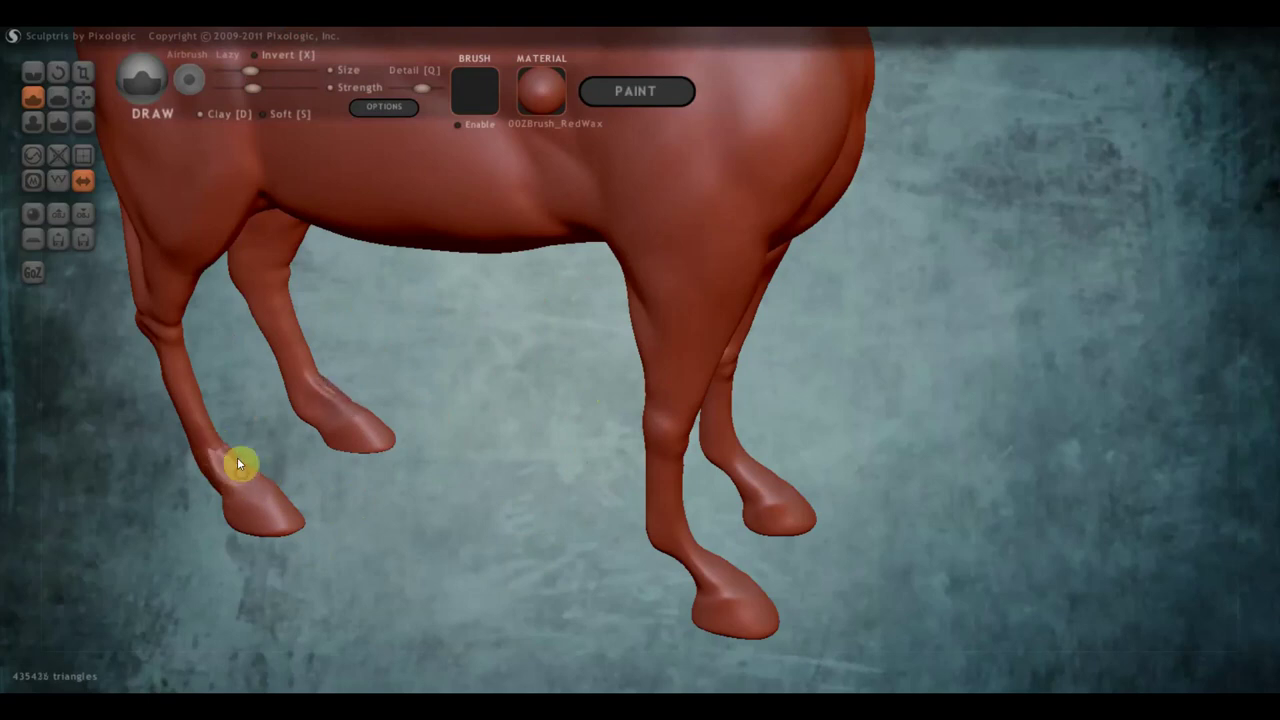
mouse_move(215, 462)
left_mouse_down()
mouse_move(246, 477)
mouse_move(192, 446)
mouse_move(386, 420)
mouse_move(437, 465)
mouse_move(475, 444)
left_mouse_up()
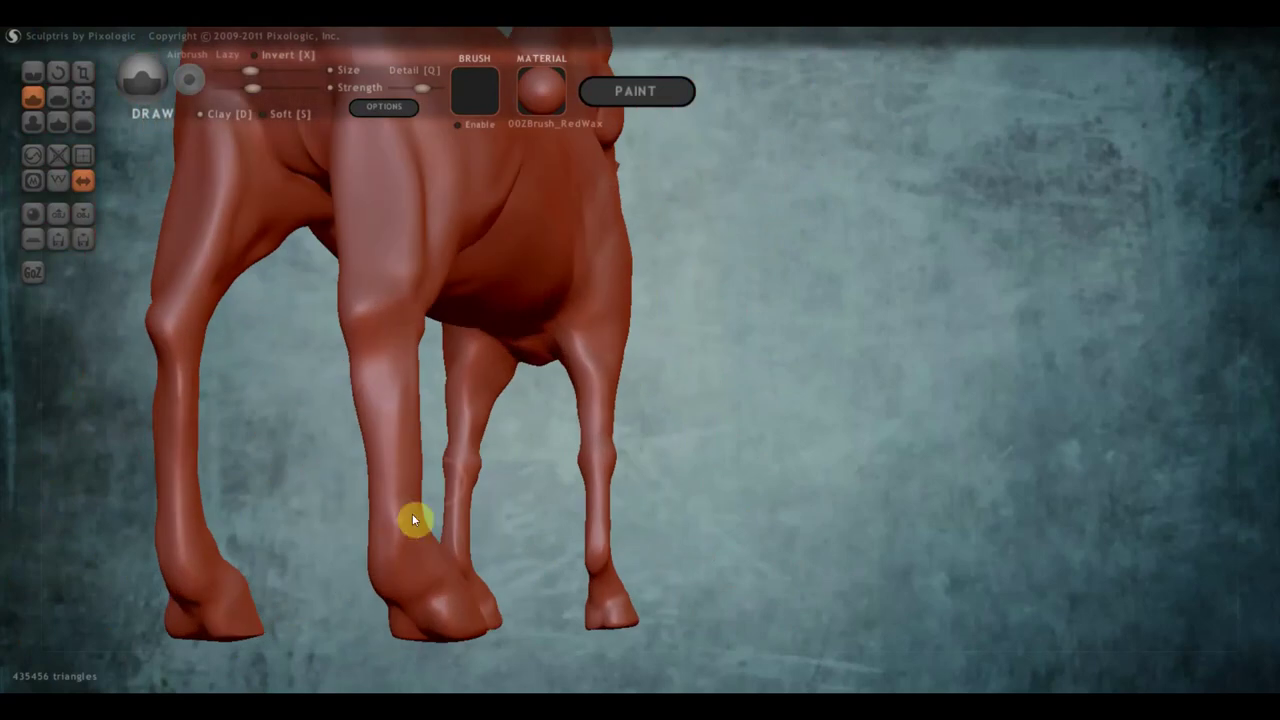
mouse_move(400, 523)
left_mouse_down()
mouse_move(409, 543)
mouse_move(377, 571)
mouse_move(382, 540)
mouse_move(396, 544)
mouse_move(377, 549)
mouse_move(383, 537)
mouse_move(398, 544)
left_mouse_up()
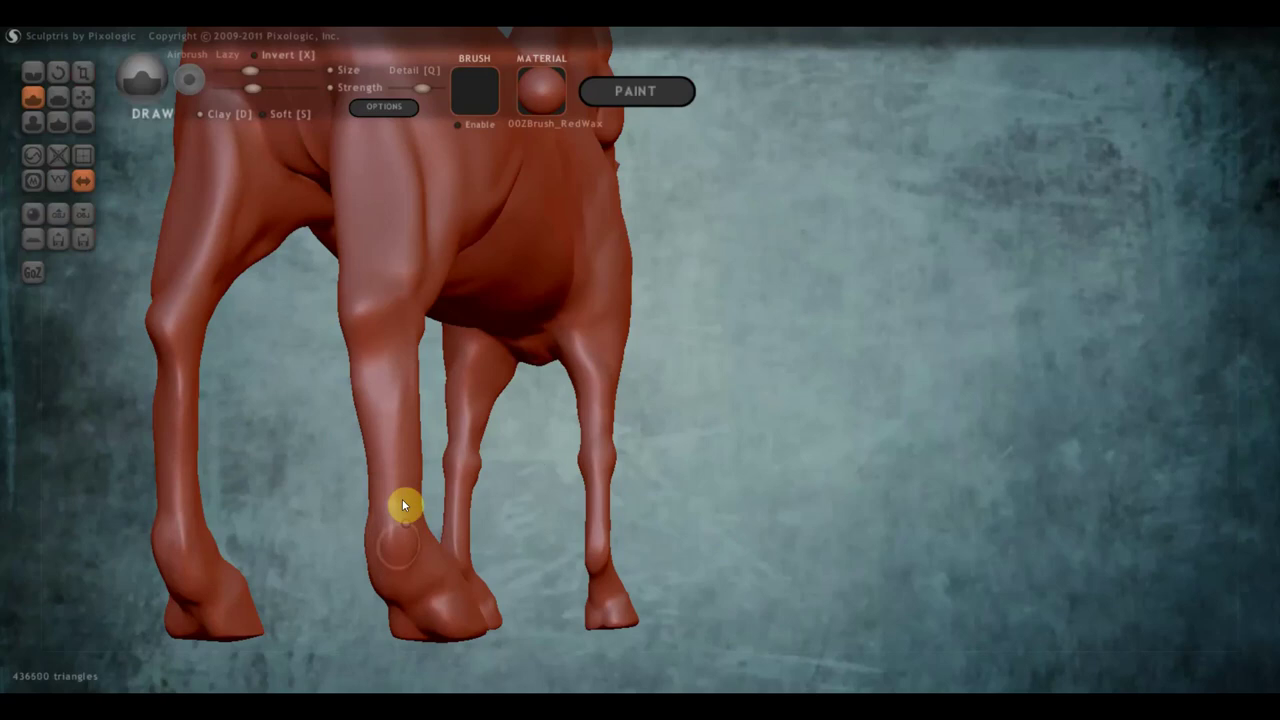
- Build up a bump near the front knee and orbit to check the leg work
left_click_drag(423, 294, 357, 331)
left_click_drag(405, 296, 386, 297)
mouse_move(394, 320)
right_mouse_down()
mouse_move(466, 297)
mouse_move(496, 319)
mouse_move(486, 338)
mouse_move(517, 297)
right_mouse_up()
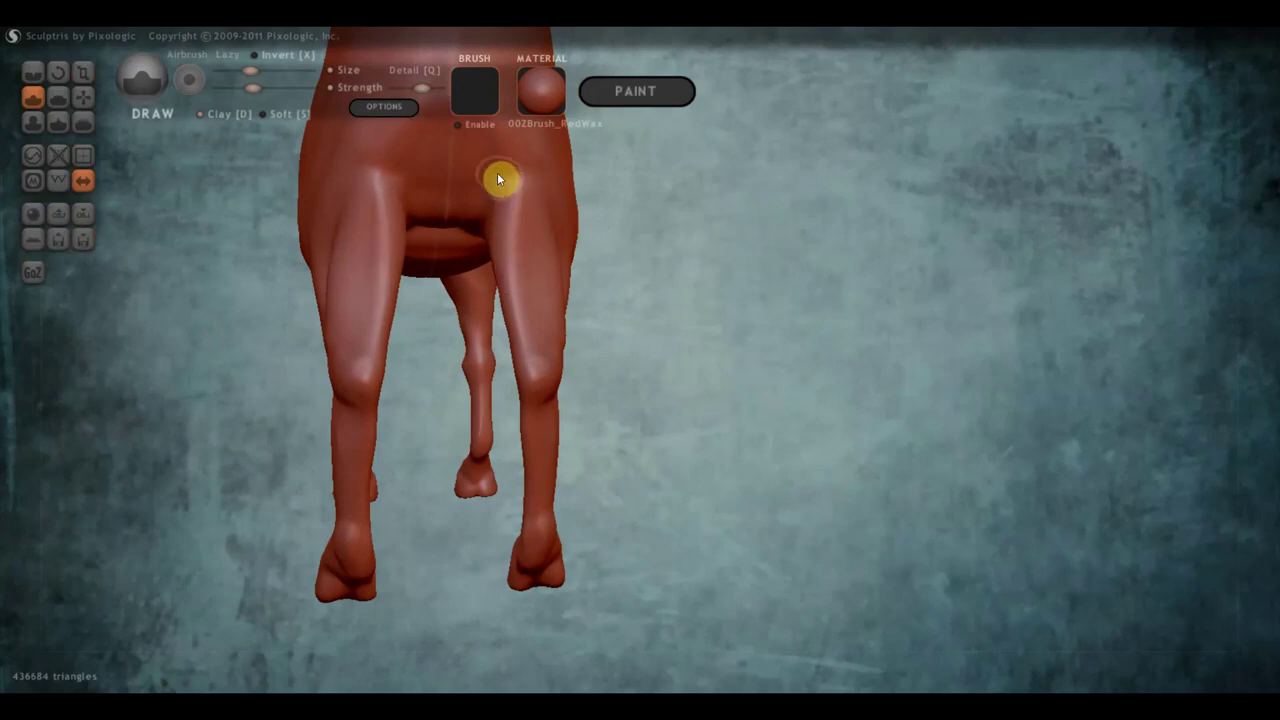
scroll(488, 193, "down", 3)
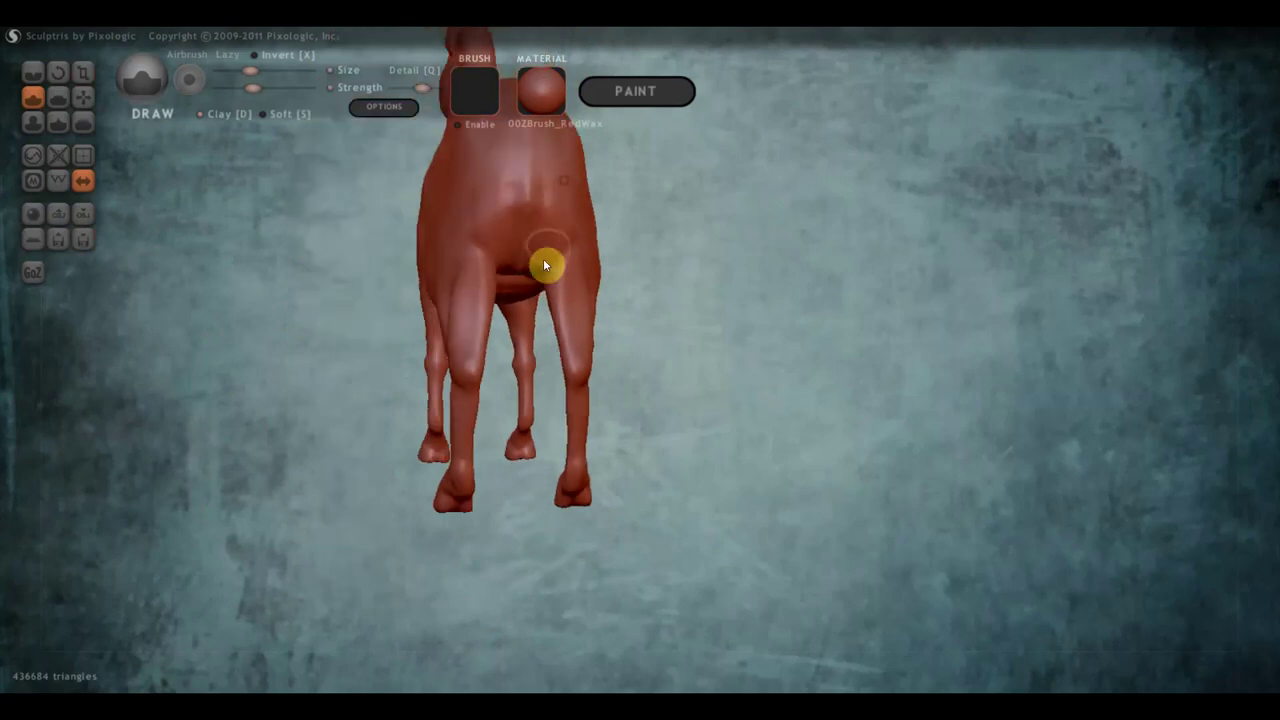
mouse_move(531, 280)
right_mouse_down()
mouse_move(443, 257)
mouse_move(510, 212)
right_mouse_up()
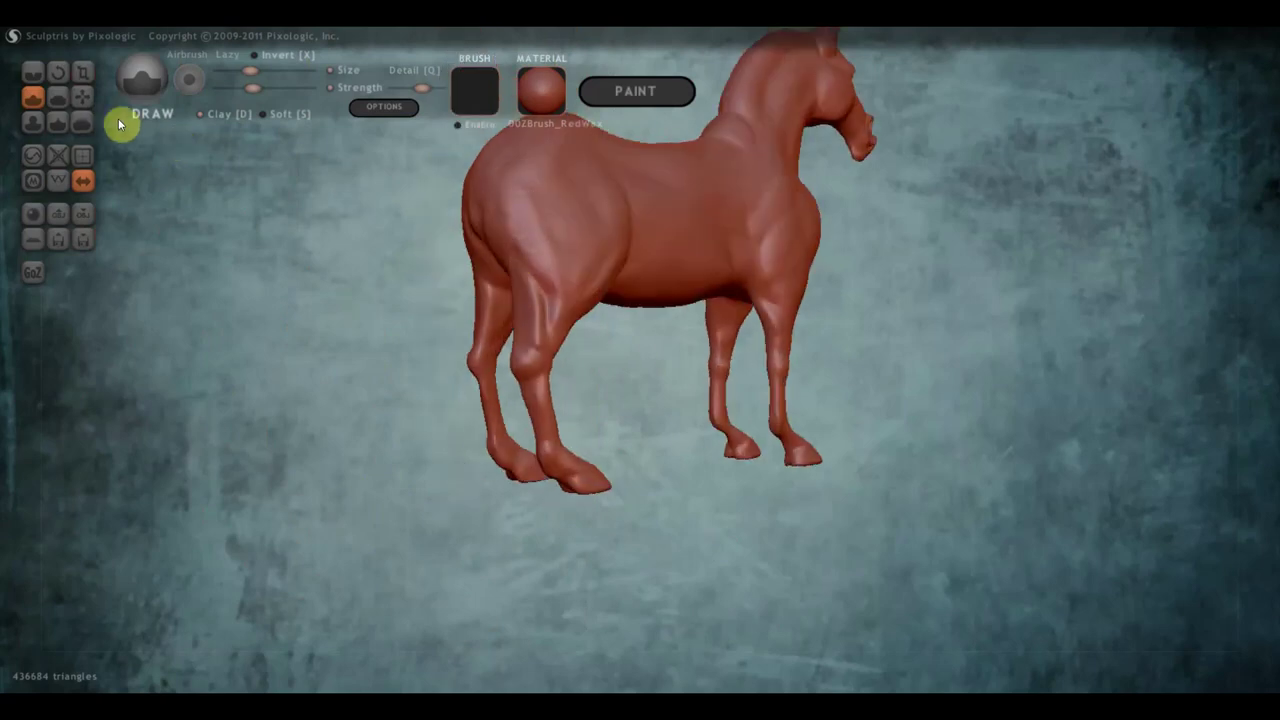
- With the Grab brush, lift and round the rump and press a small dent into the chest
left_click(85, 97)
mouse_move(440, 250)
right_mouse_down()
mouse_move(514, 281)
mouse_move(486, 280)
right_mouse_up()
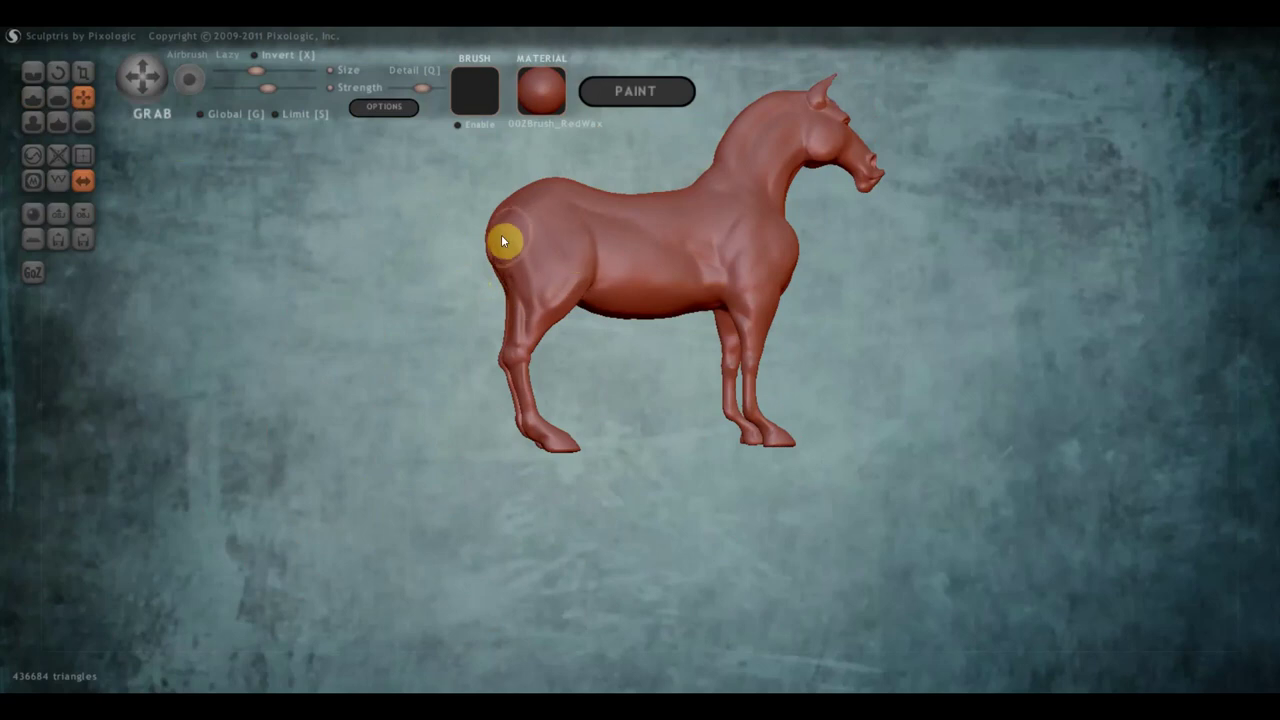
scroll(542, 244, "down", 2)
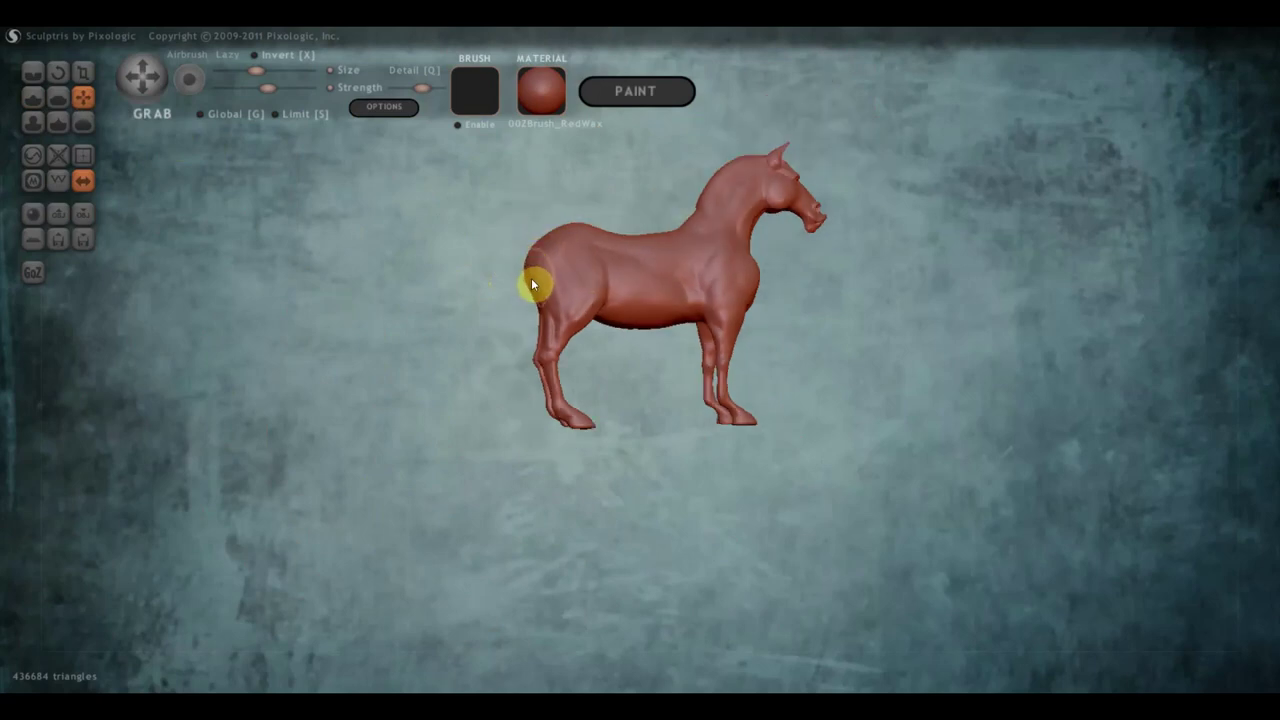
left_click_drag(538, 279, 544, 253)
scroll(692, 229, "up", 3)
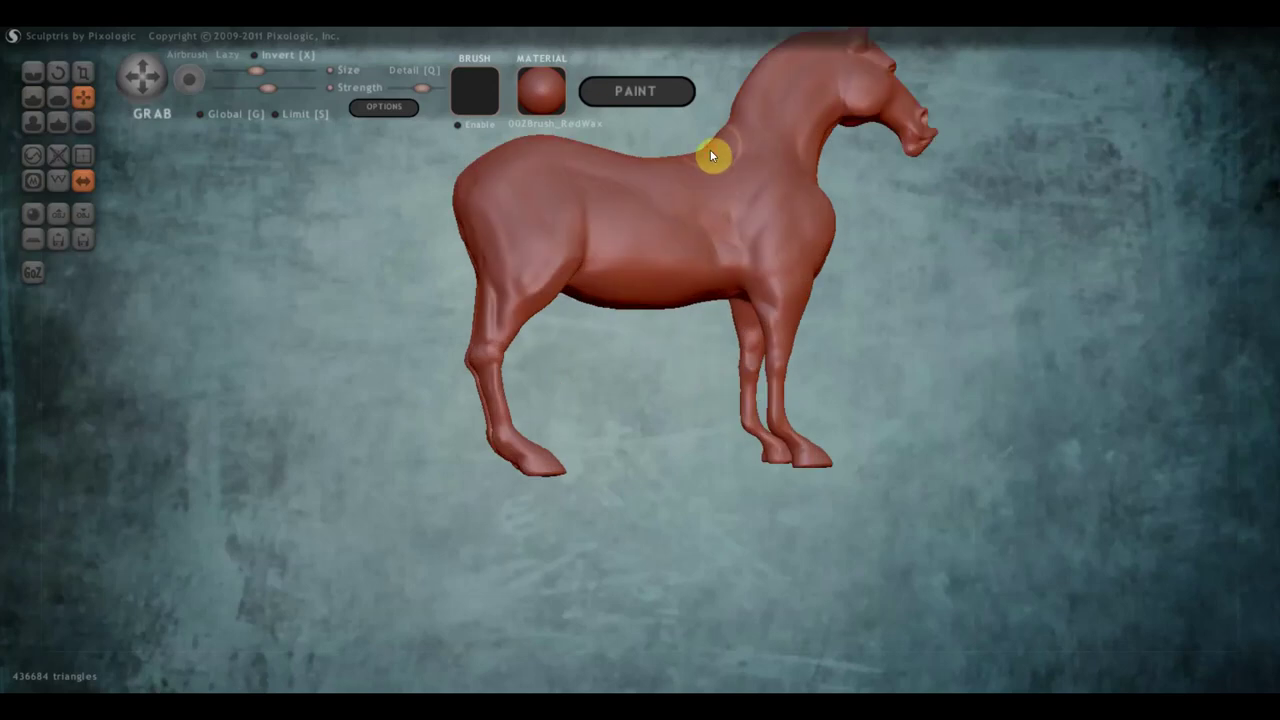
scroll(712, 152, "down", 3)
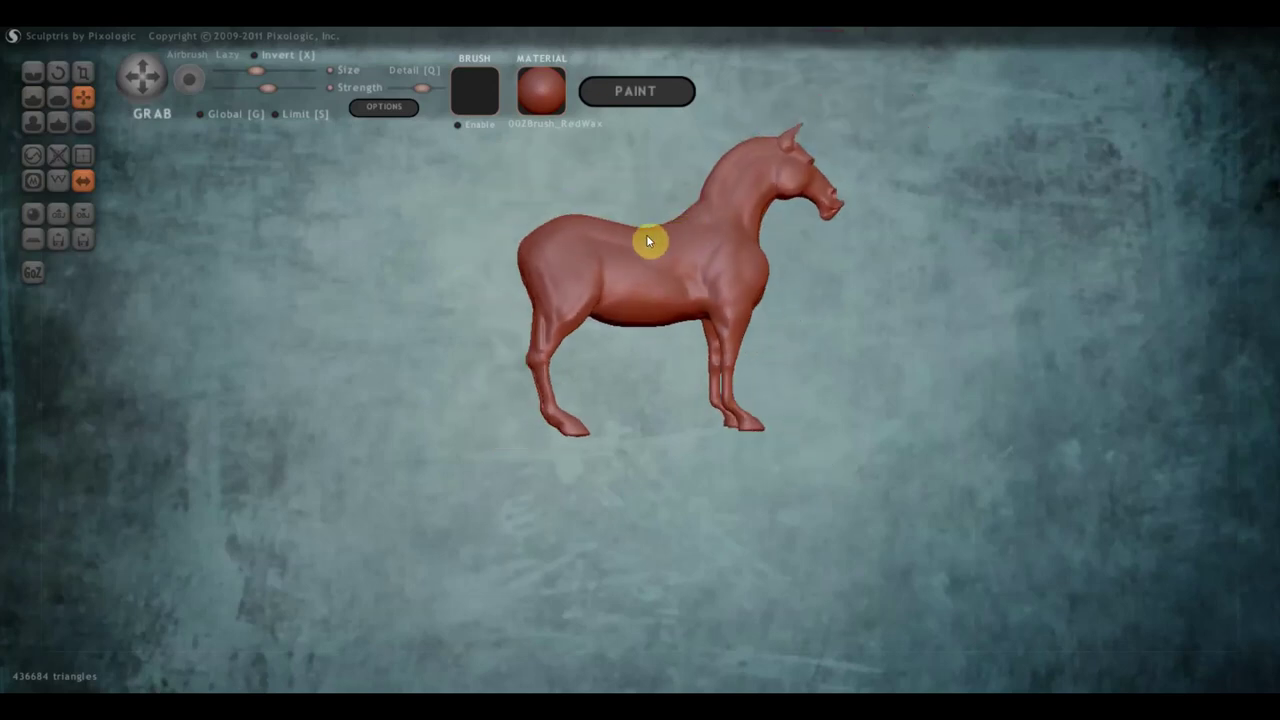
scroll(546, 360, "up", 2)
scroll(477, 323, "up", 2)
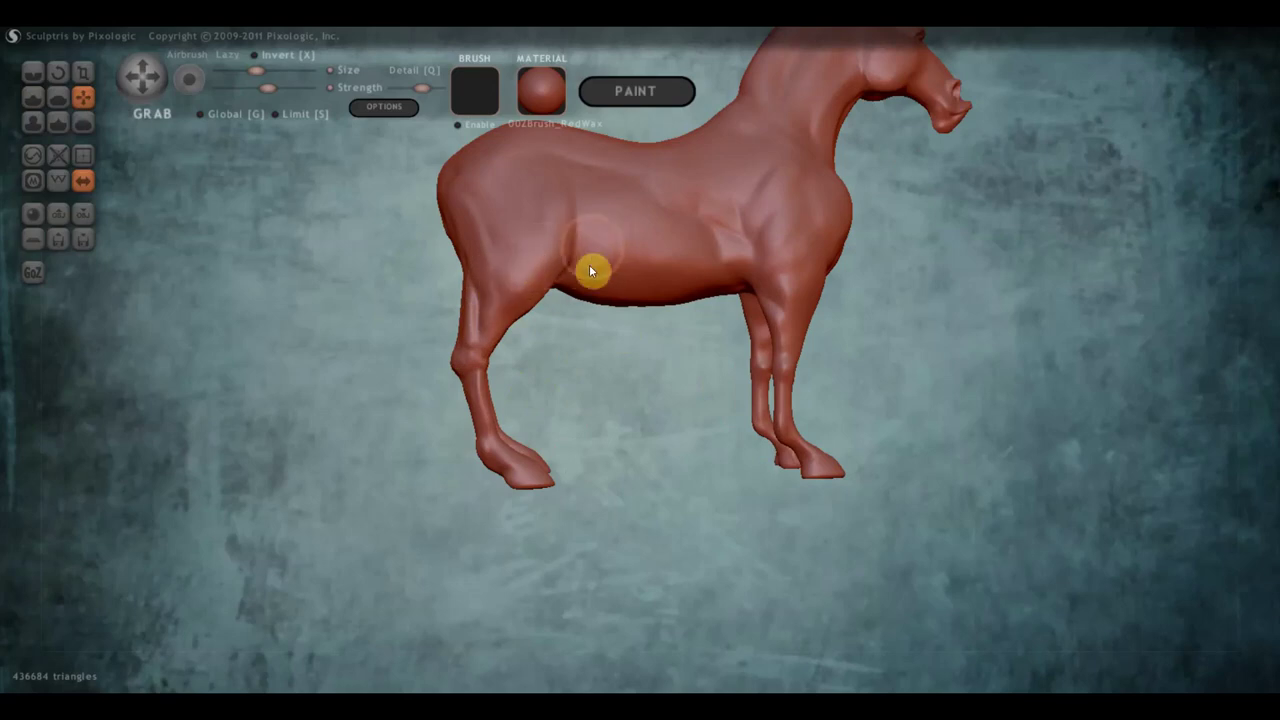
left_click(724, 254)
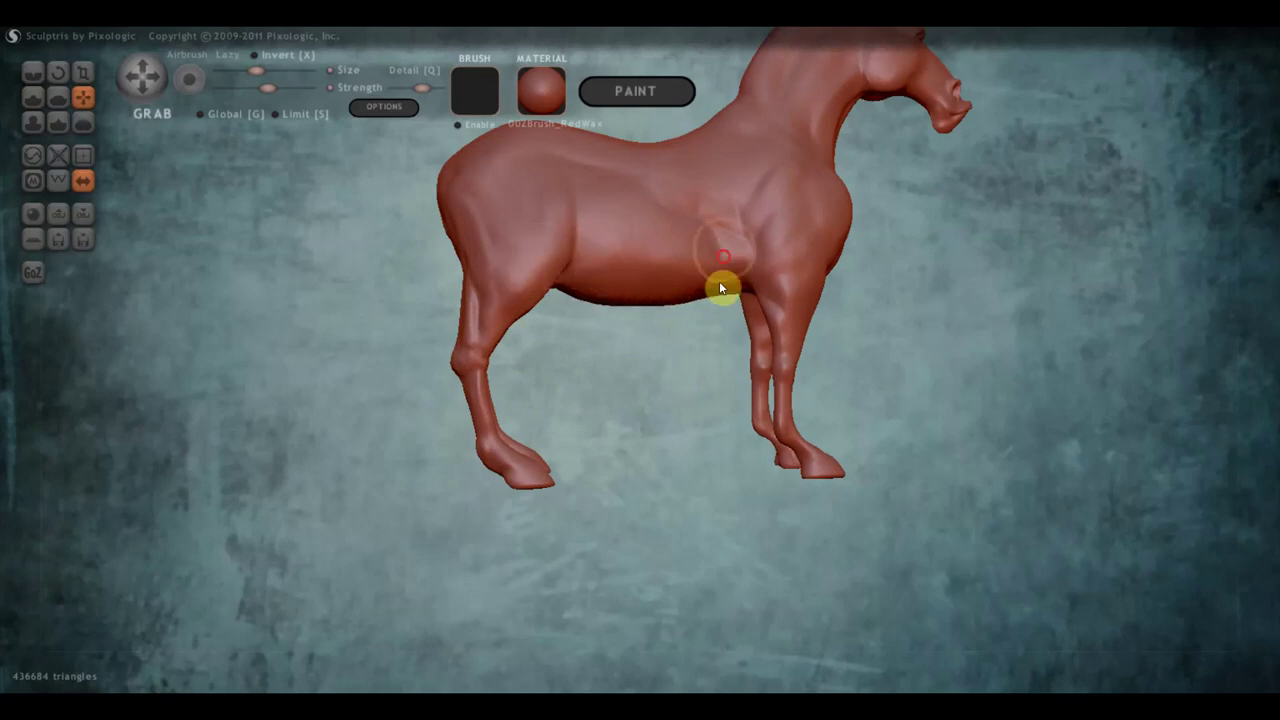
left_click_drag(856, 368, 764, 430, "shift")
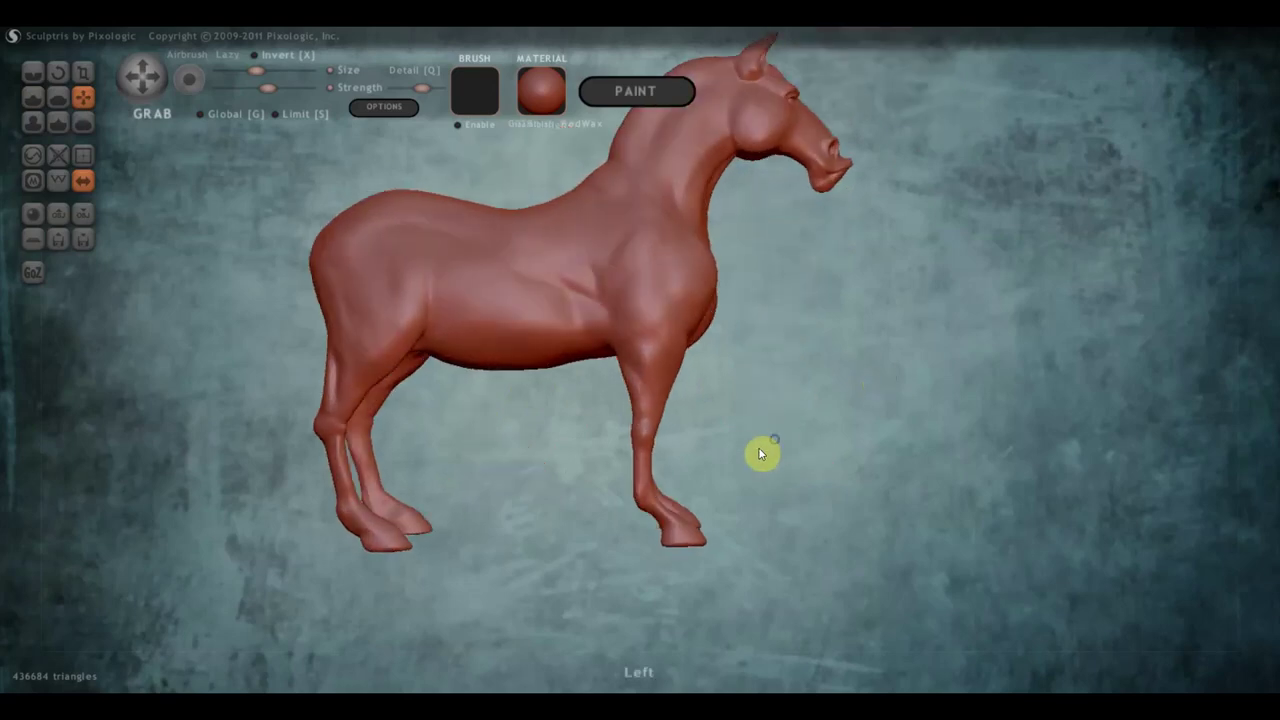
- Enlarge the Grab brush and pull the hindquarters and hind leg back
scroll(770, 420, "down", 2)
scroll(795, 400, "down", 3)
left_click_drag(806, 394, 843, 431, "alt")
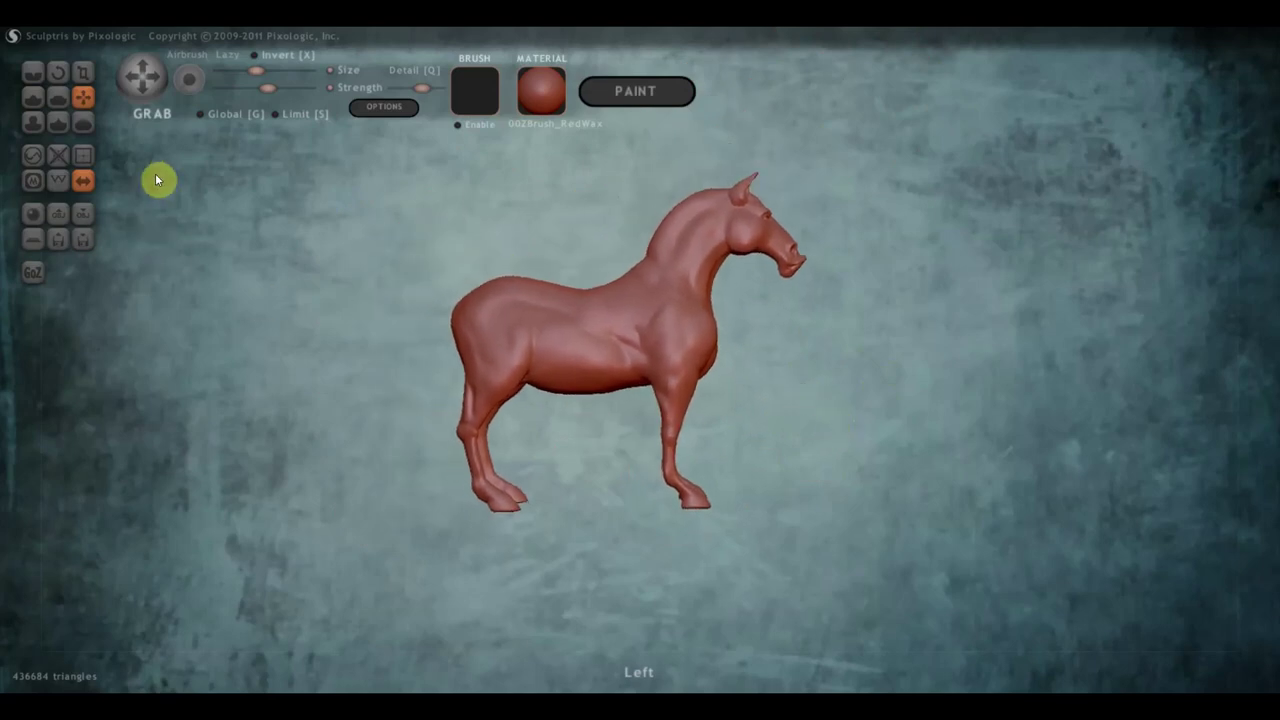
left_click_drag(256, 71, 313, 92)
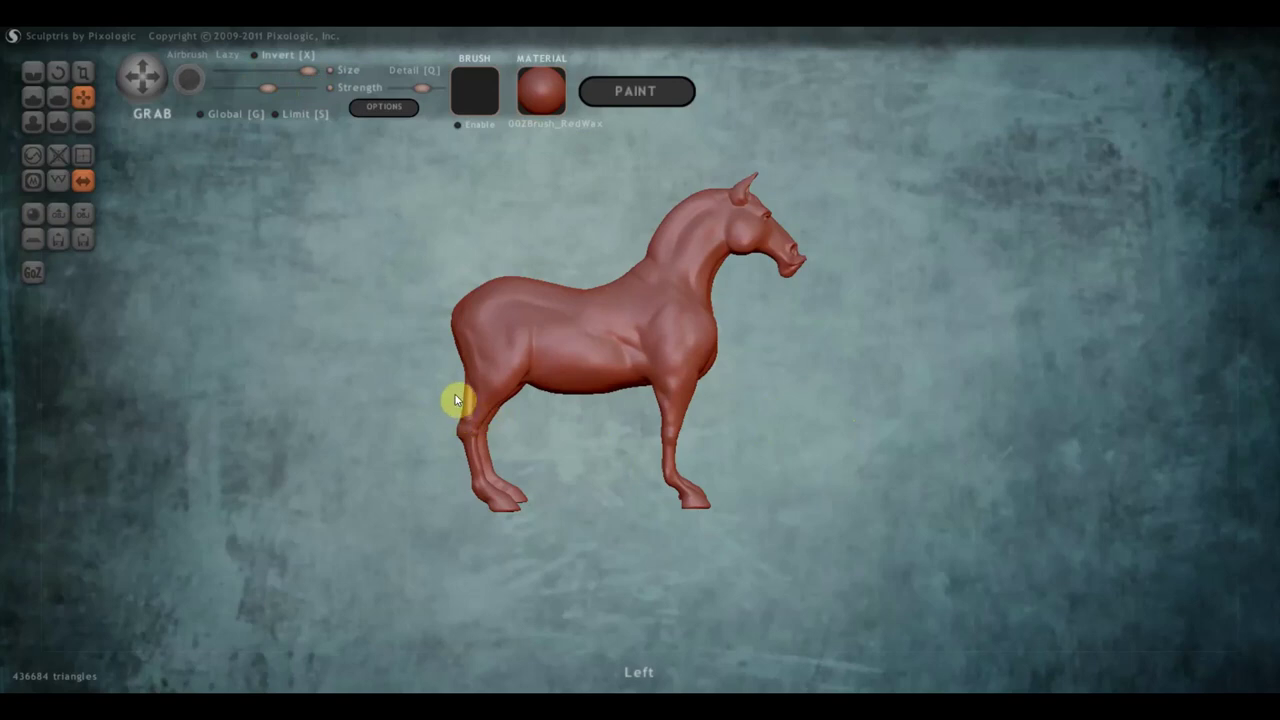
left_click_drag(464, 400, 435, 401)
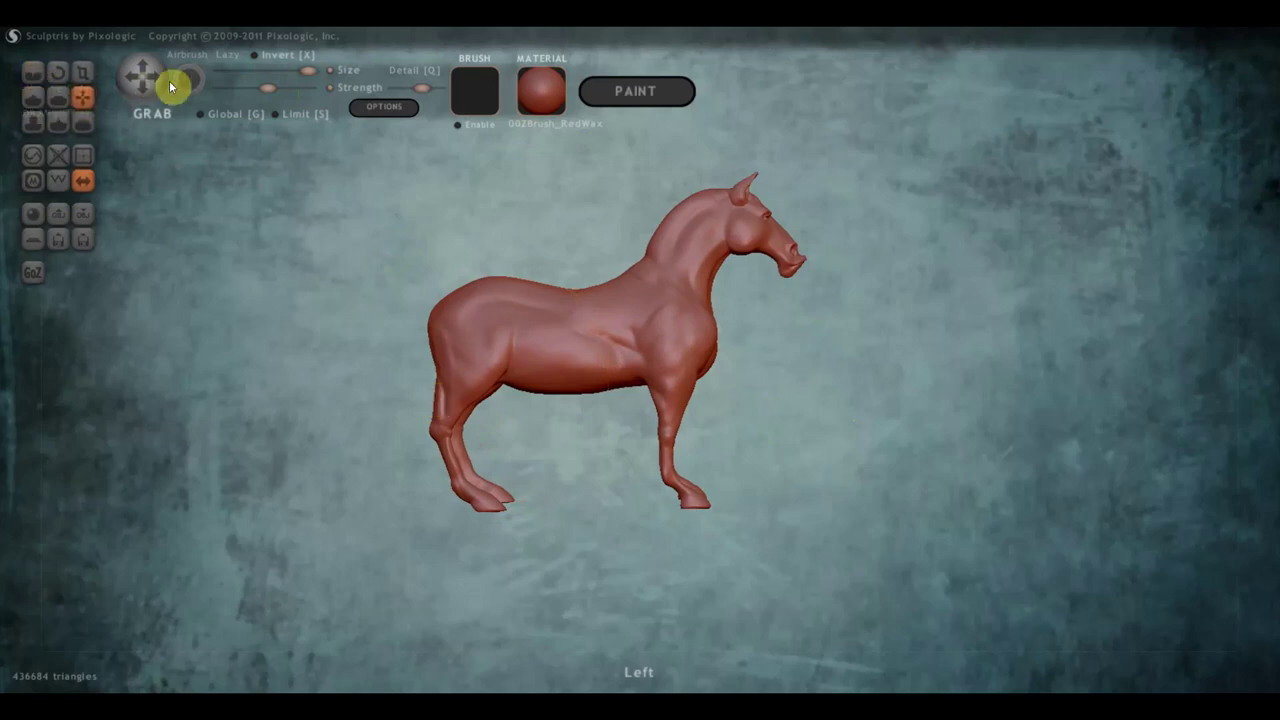
- Shrink the brush and drag the belly line lower and smoother
left_click(257, 72)
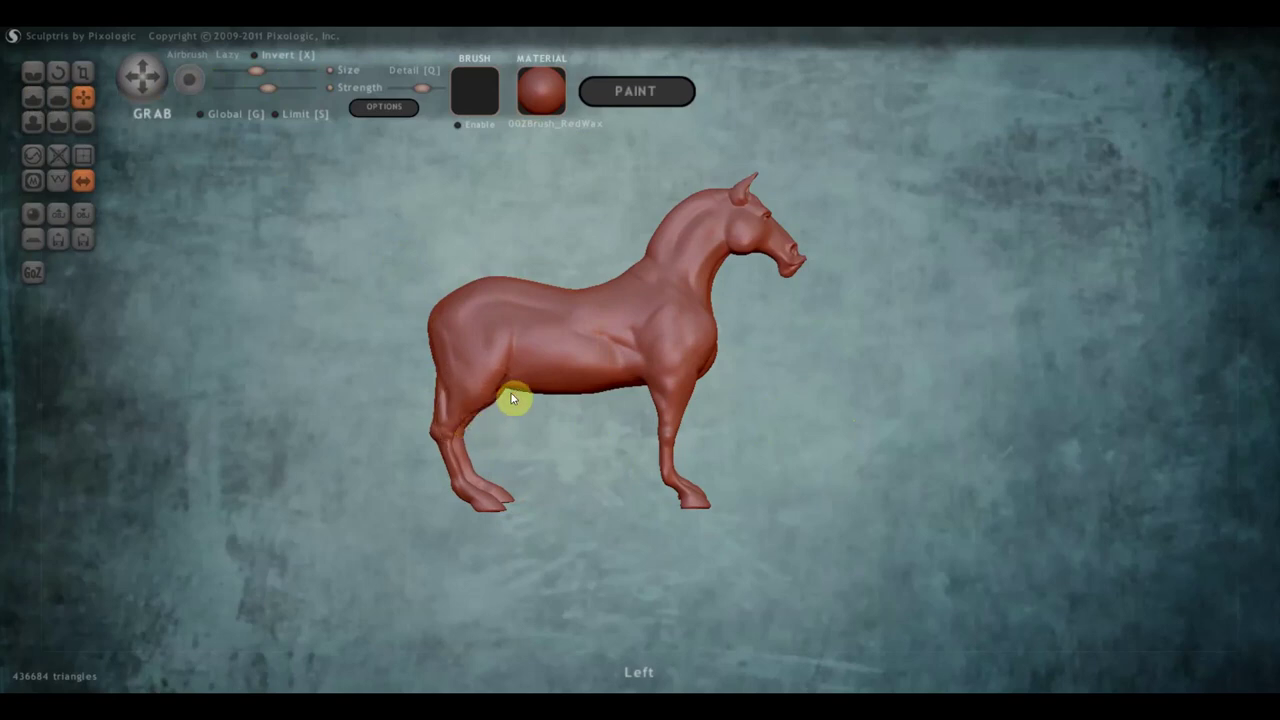
left_click_drag(557, 384, 560, 393)
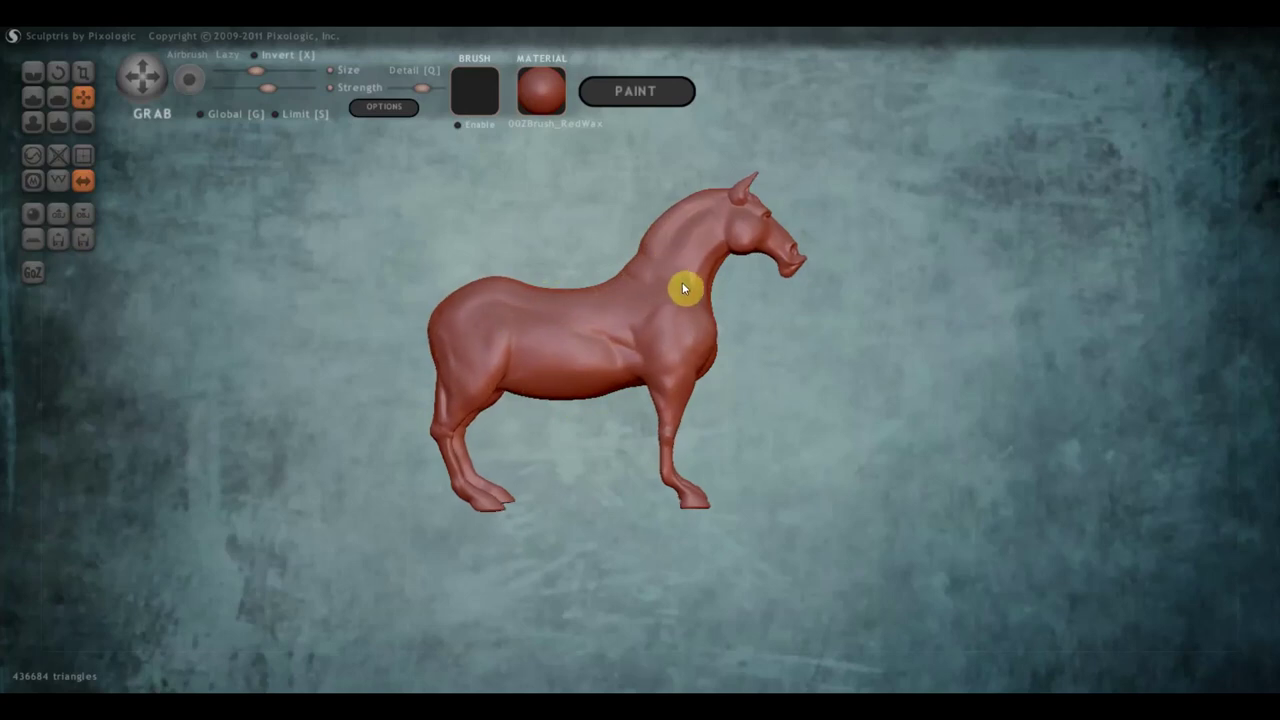
right_click_drag(510, 411, 517, 402)
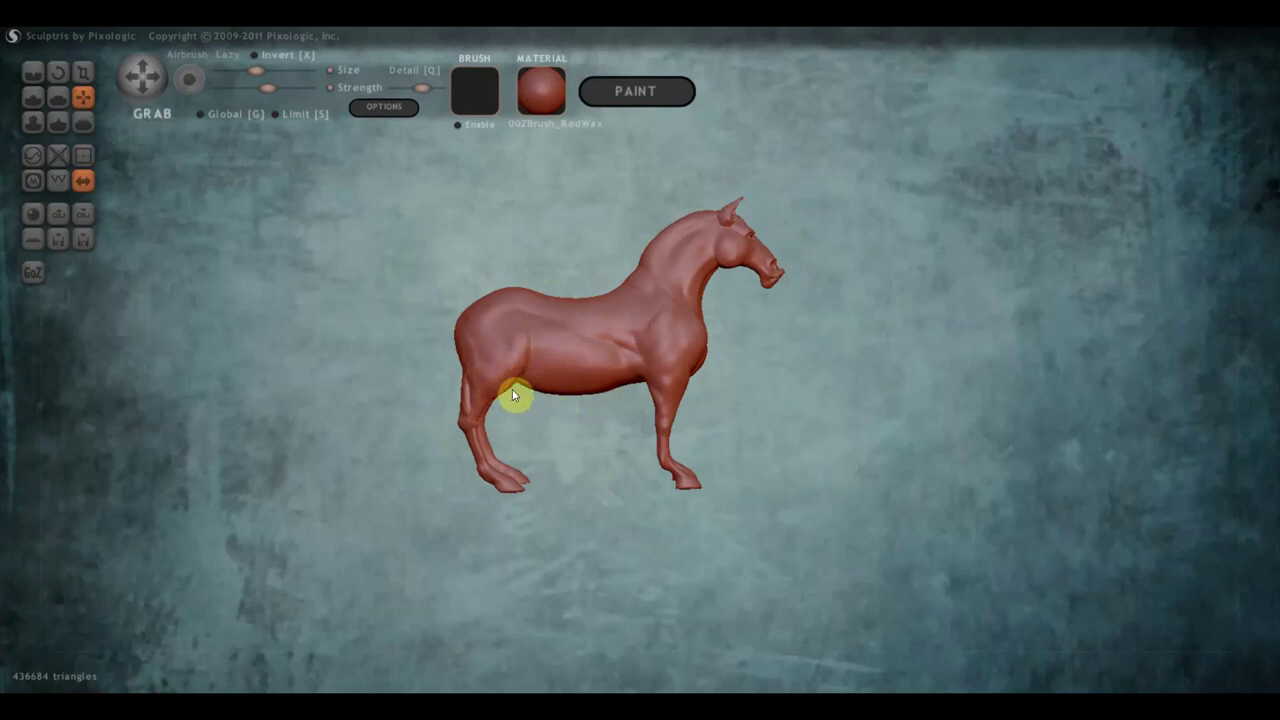
right_click_drag(520, 390, 463, 430)
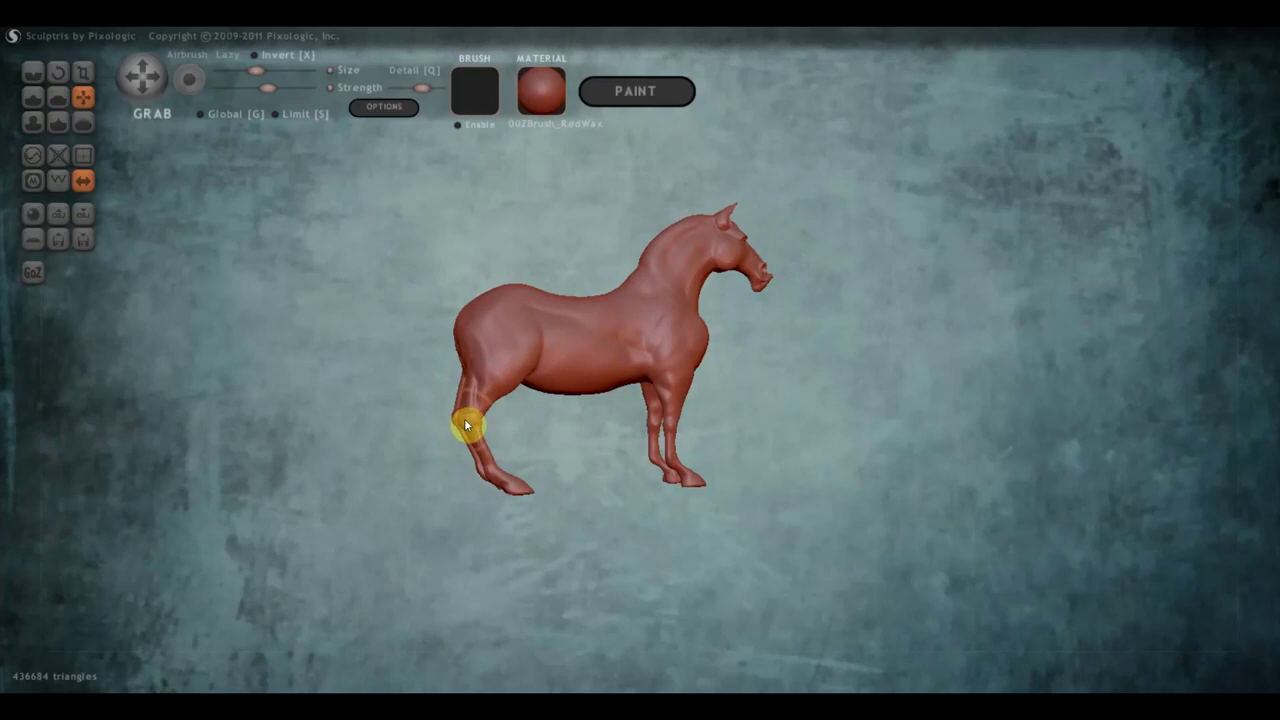
right_click_drag(464, 418, 433, 415)
mouse_move(766, 414)
right_mouse_down("shift")
mouse_move(779, 429)
mouse_move(577, 424)
right_mouse_up("shift")
scroll(835, 420, "up", 3)
mouse_move(926, 378)
right_mouse_down()
mouse_move(877, 434)
mouse_move(874, 423)
right_mouse_up()
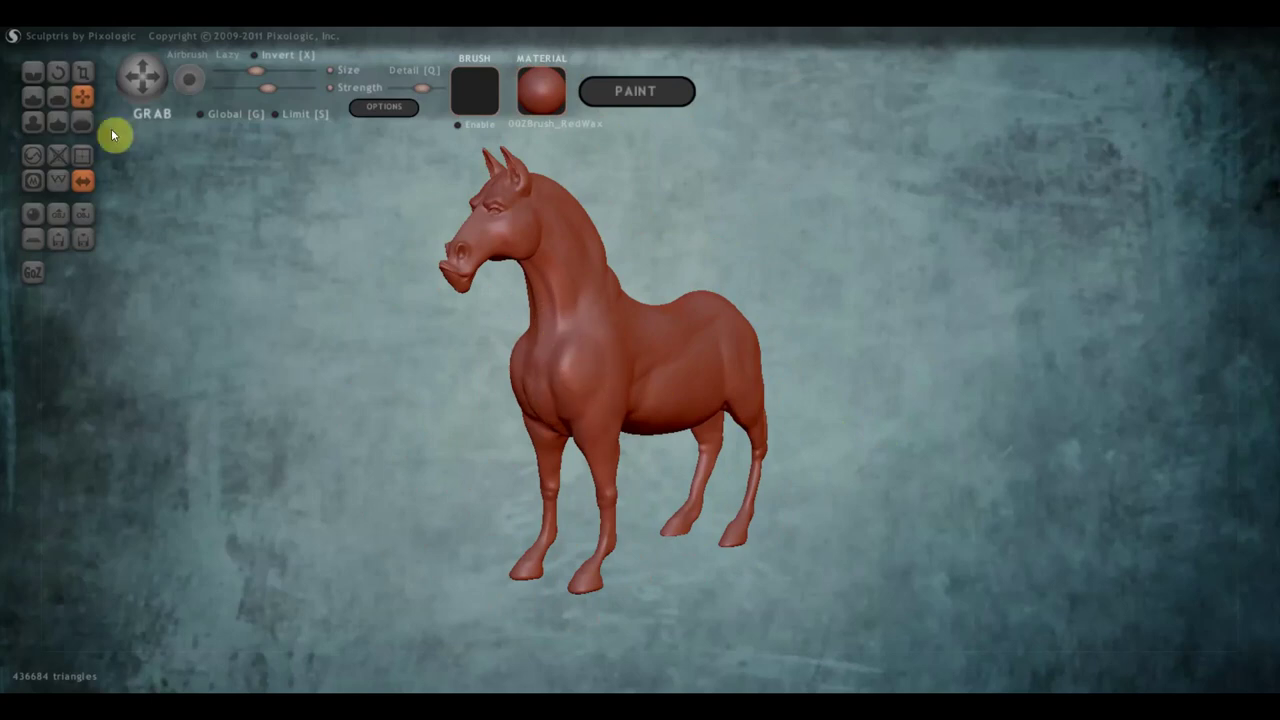
left_click(58, 98)
- Flatten the horse's chest and orbit to a near-frontal view to inspect it
mouse_move(584, 359)
left_mouse_down()
mouse_move(586, 390)
mouse_move(555, 410)
mouse_move(569, 323)
mouse_move(543, 380)
mouse_move(560, 328)
left_mouse_up()
mouse_move(563, 358)
right_mouse_down()
mouse_move(489, 360)
mouse_move(589, 358)
right_mouse_up()
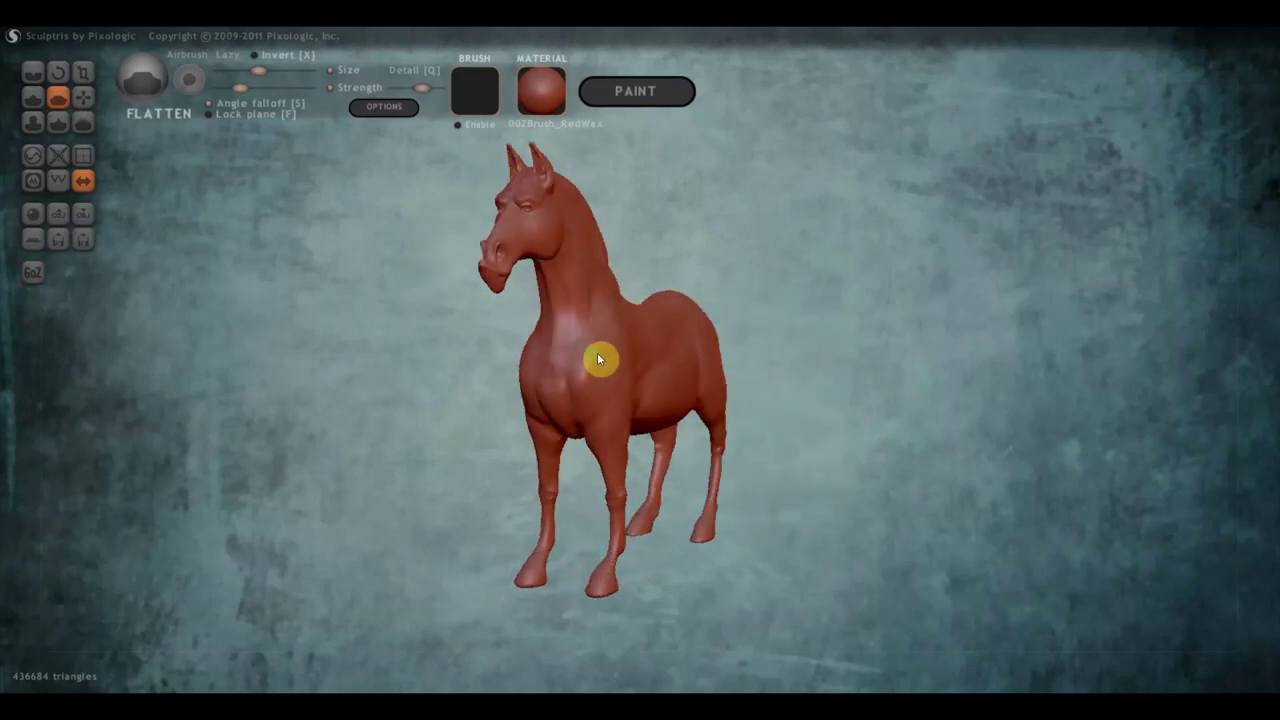
right_click_drag(855, 420, 741, 416)
mouse_move(966, 397)
right_mouse_down()
mouse_move(963, 383)
mouse_move(937, 386)
mouse_move(960, 399)
right_mouse_up()
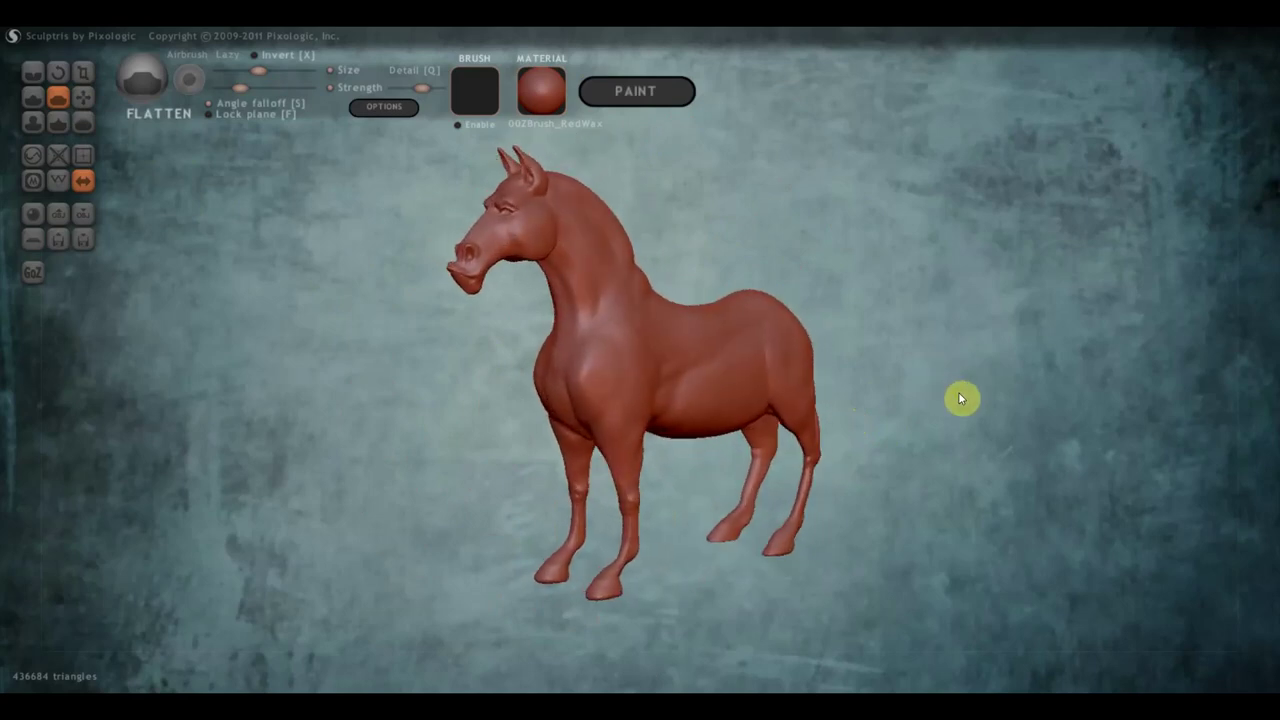